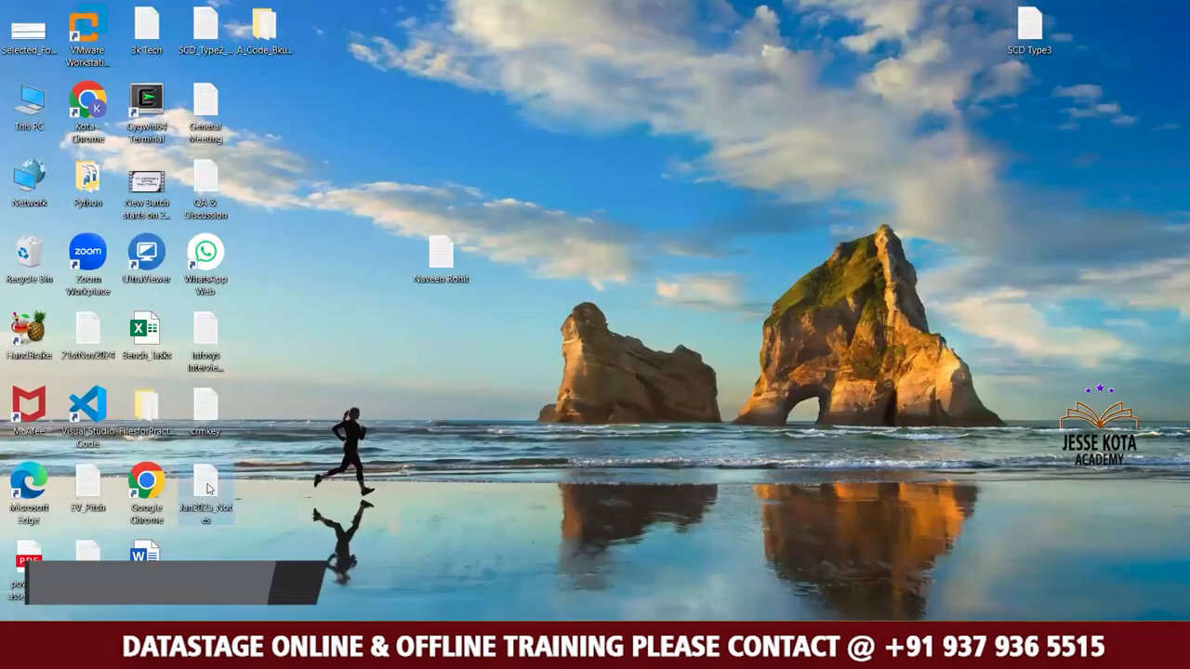
Open the Jan2025_Notes text file from the desktop and go to the empty area at its end.
{"action": "double_click", "coordinate": [207, 489]}
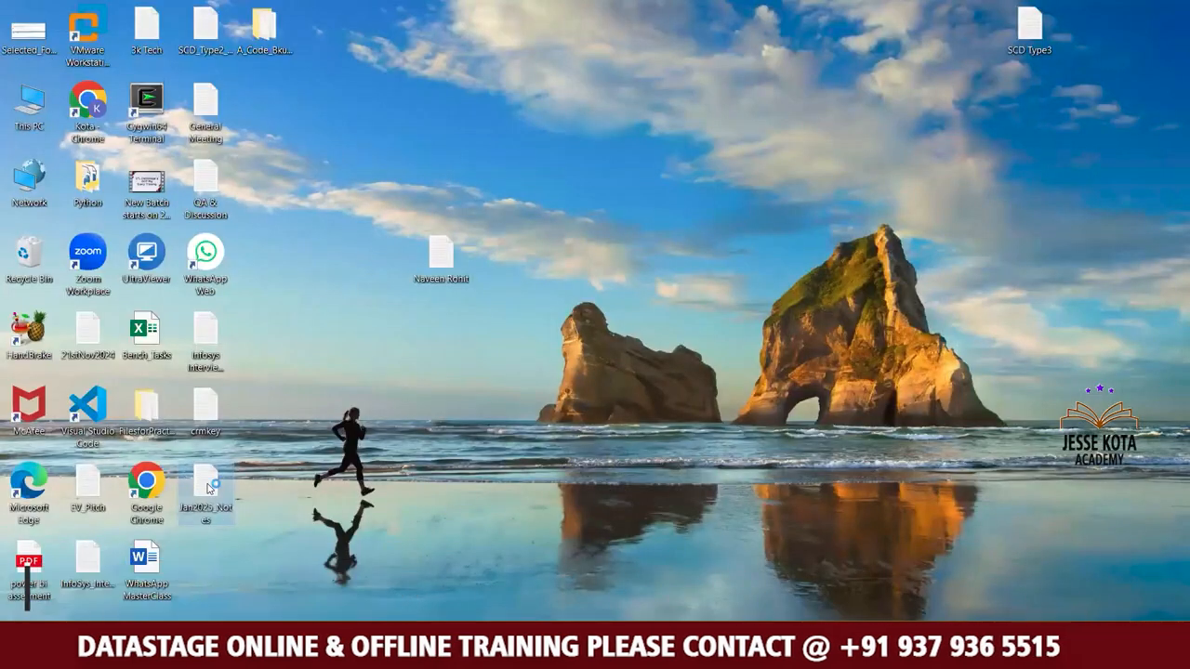
{"action": "left_click", "coordinate": [1044, 313]}
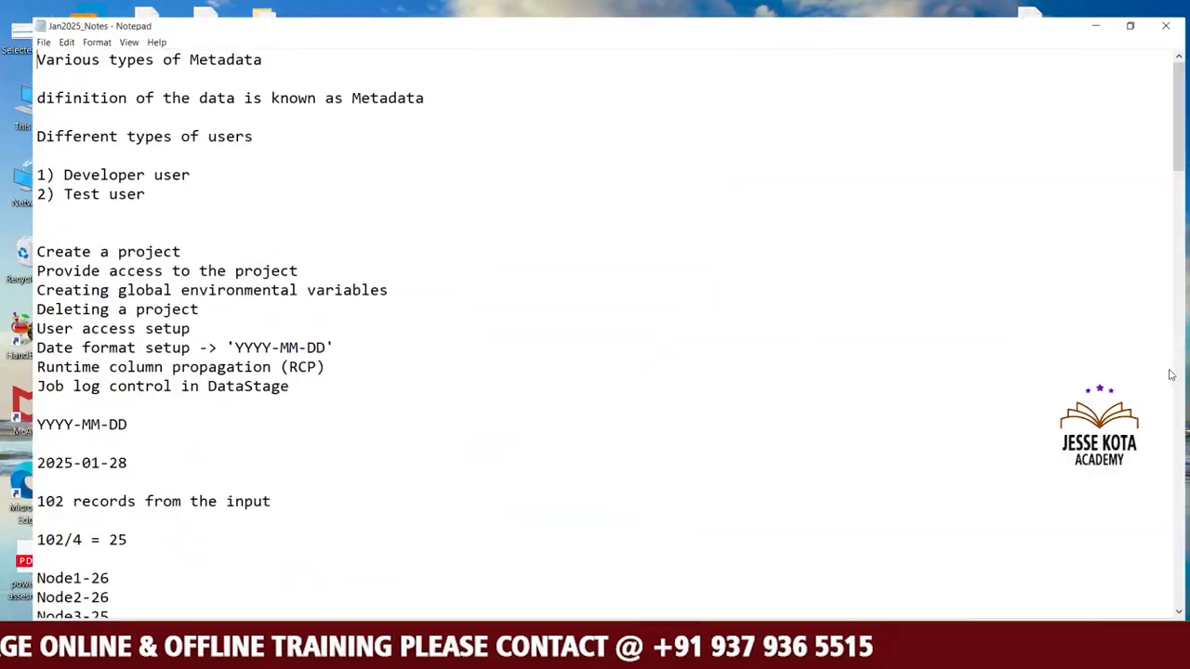
{"action": "left_click_drag", "start_coordinate": [1181, 137], "coordinate": [1172, 596]}
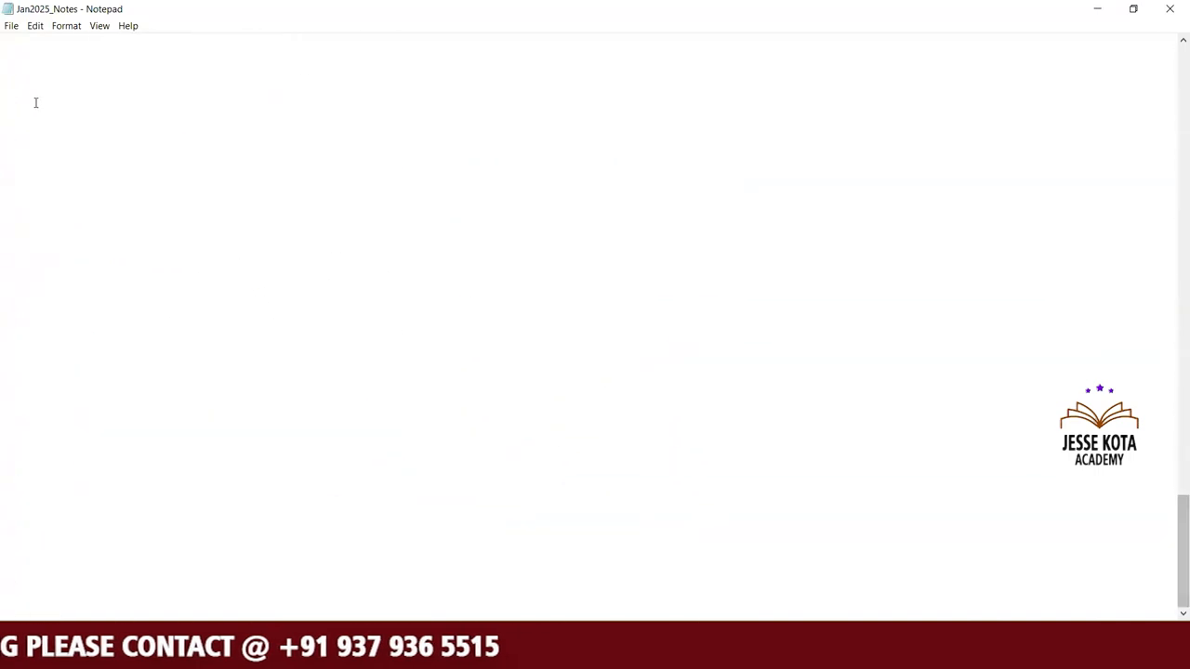
Add the heading "How to read the data for the File Pattern ?" at the end of the notes, followed by a blank line.
{"action": "left_click", "coordinate": [6, 95]}
{"action": "type", "text": "H"}
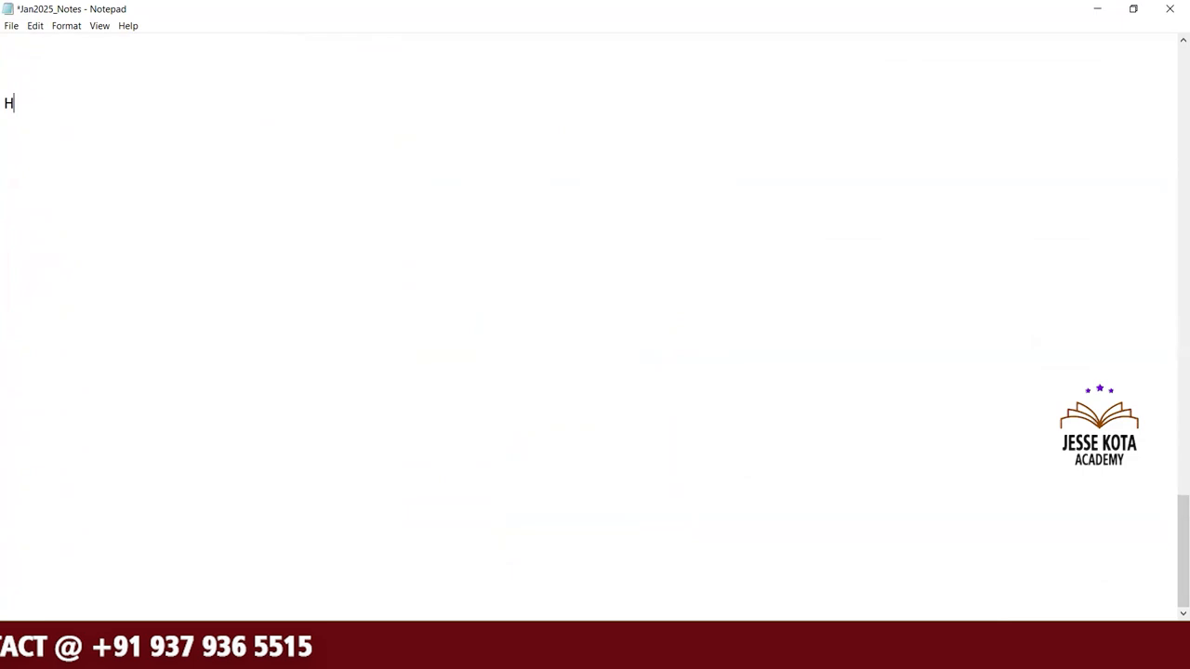
{"action": "type", "text": "ow to rea"}
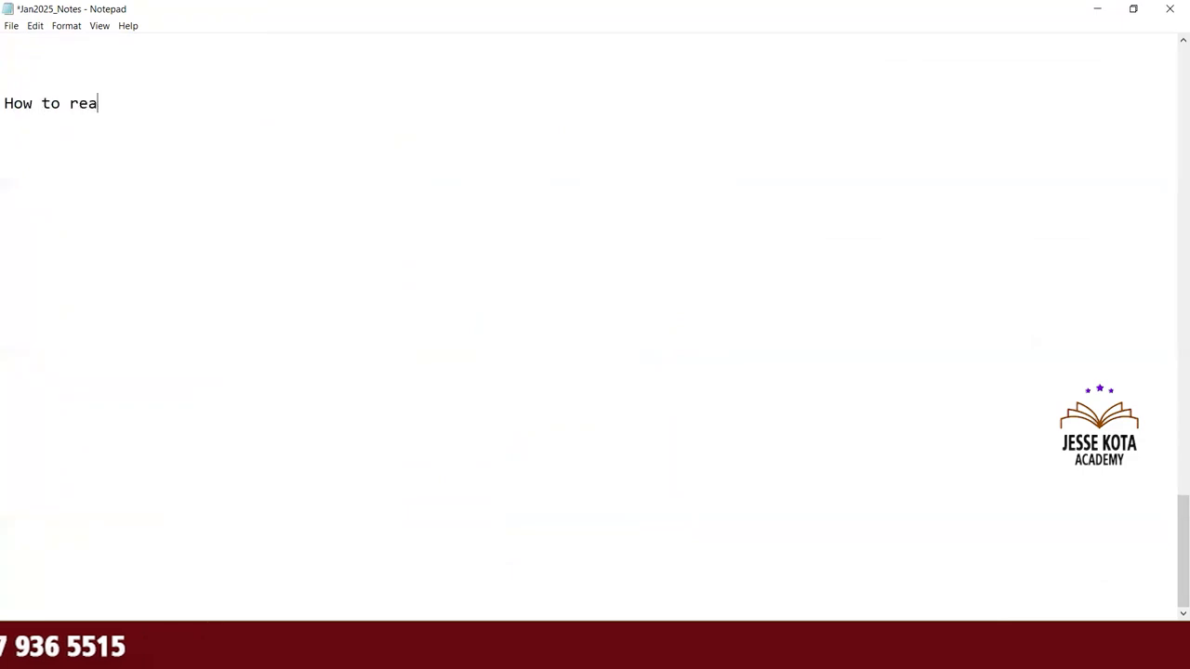
{"action": "type", "text": "d the data f"}
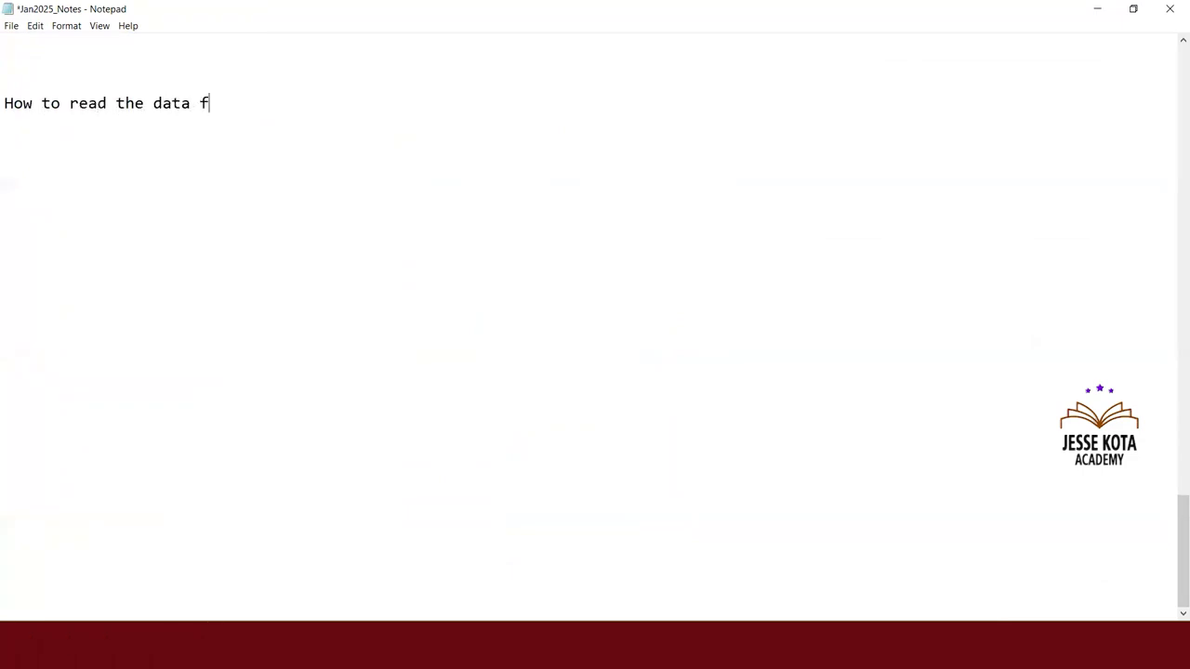
{"action": "type", "text": "or the Pattern"}
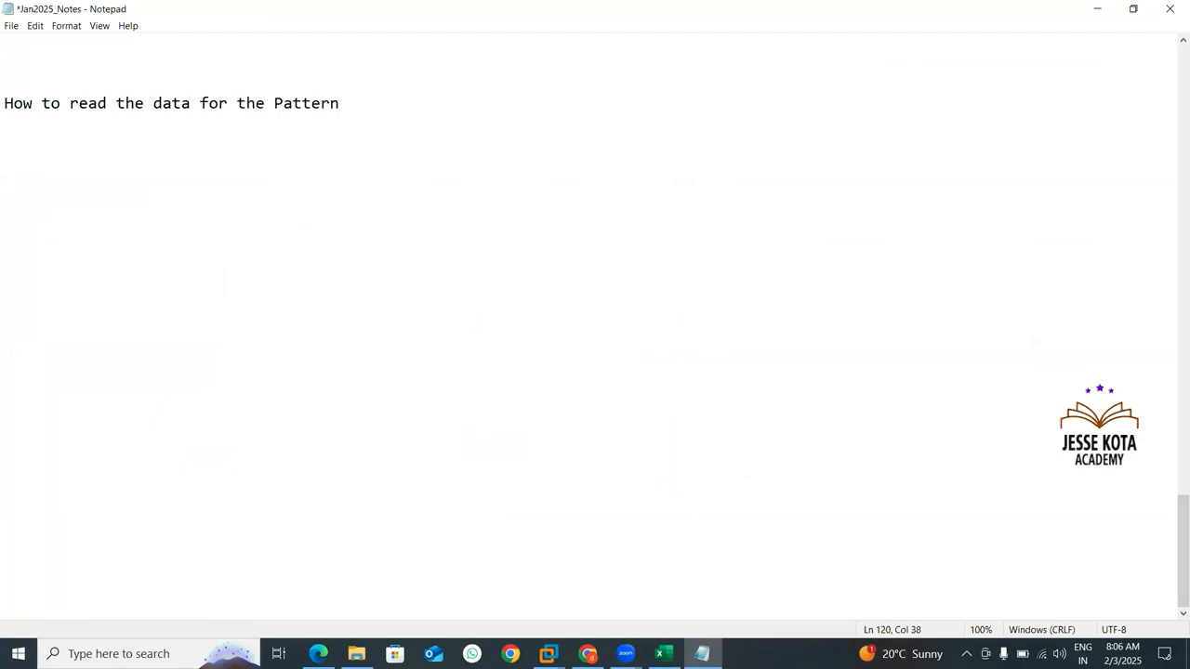
{"action": "type", "text": "File"}
{"action": "key", "text": "End"}
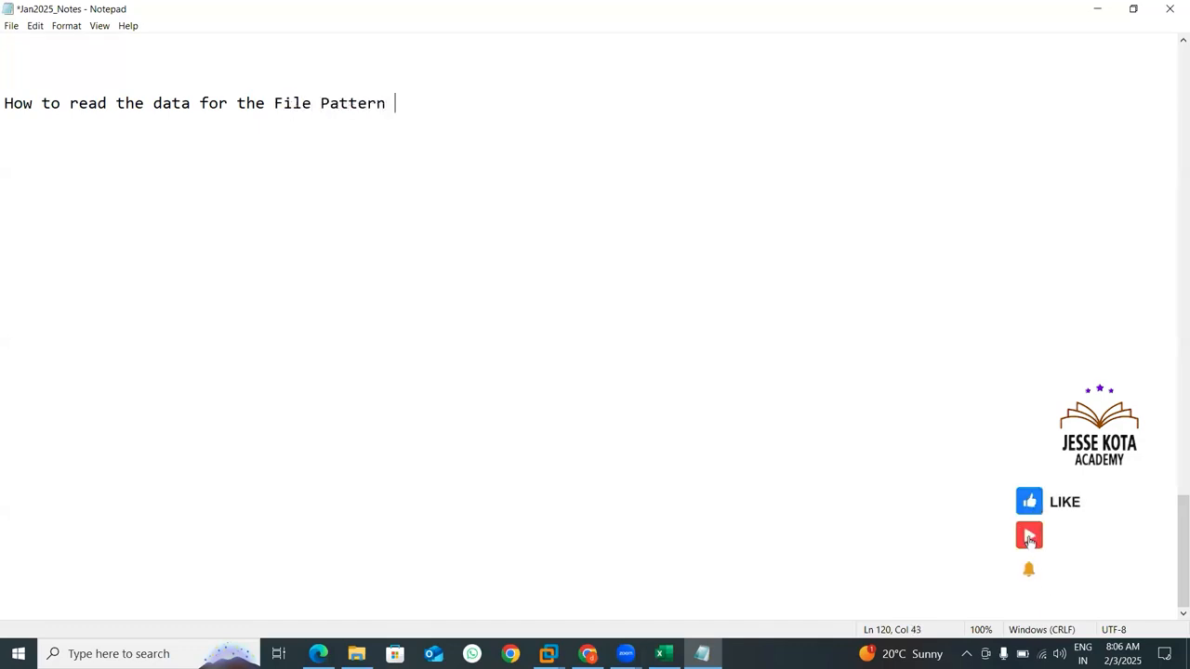
{"action": "type", "text": "?"}
{"action": "key", "text": "Return"}
{"action": "key", "text": "Return"}
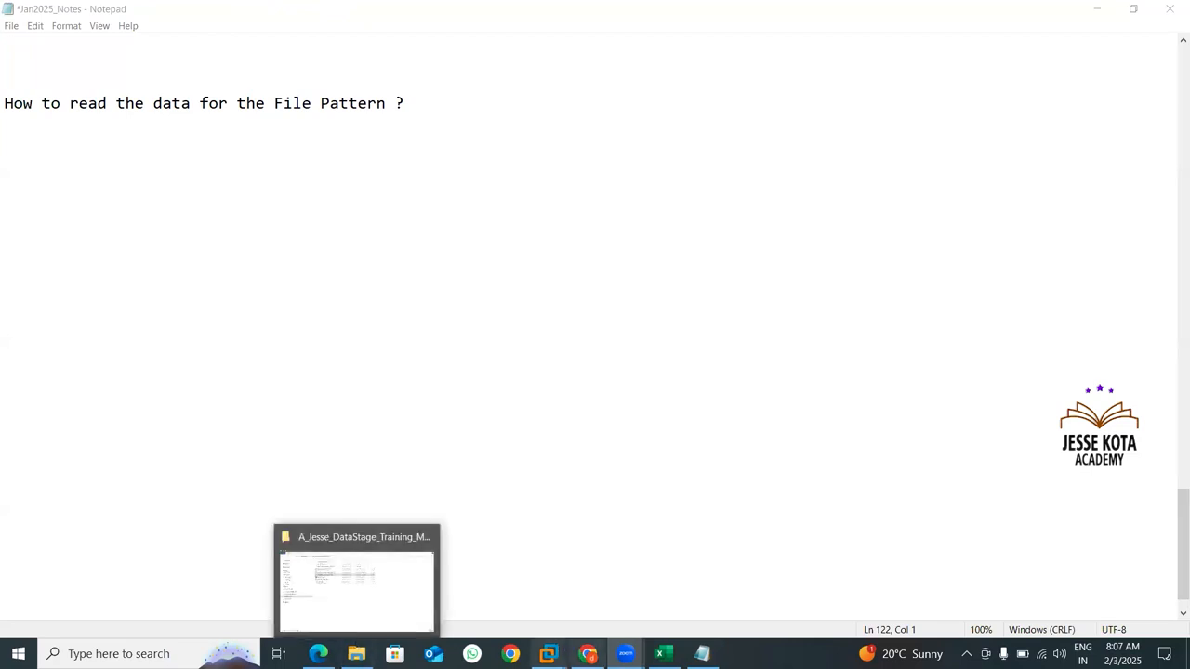
Switch to the DS115 virtual machine and continue past the certificate warning to the InfoSphere launchpad site.
{"action": "mouse_move", "coordinate": [548, 654]}
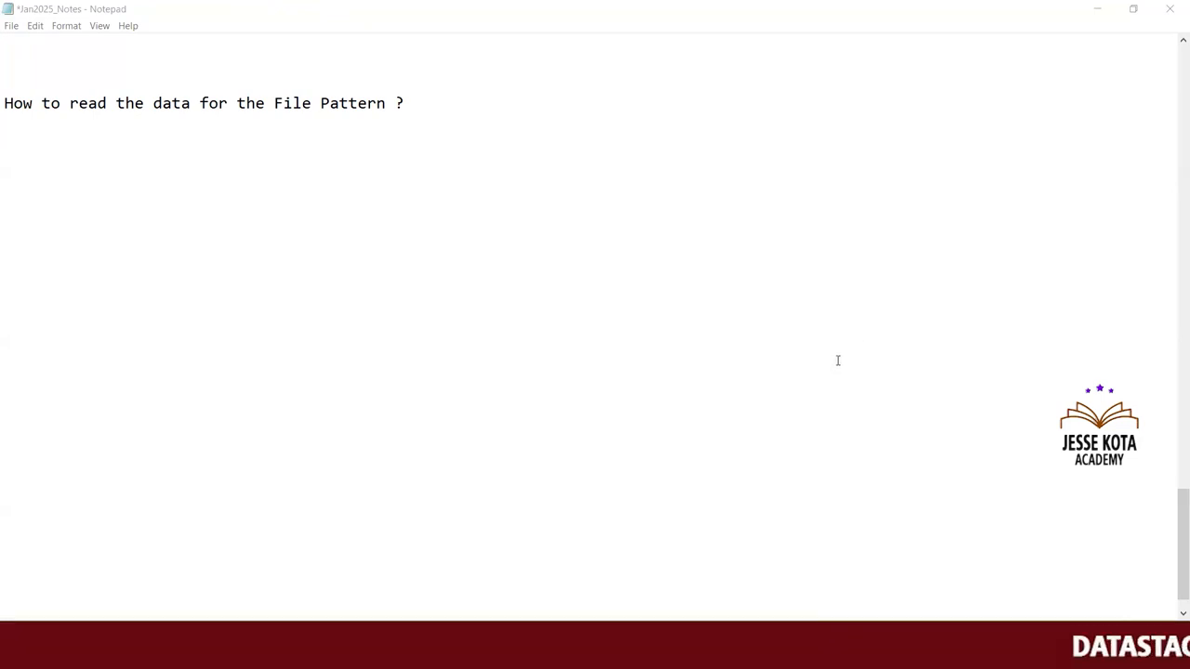
{"action": "key", "text": "alt+Tab"}
{"action": "key", "text": "alt+Tab"}
{"action": "key", "text": "alt+Tab"}
{"action": "key", "text": "alt+Tab"}
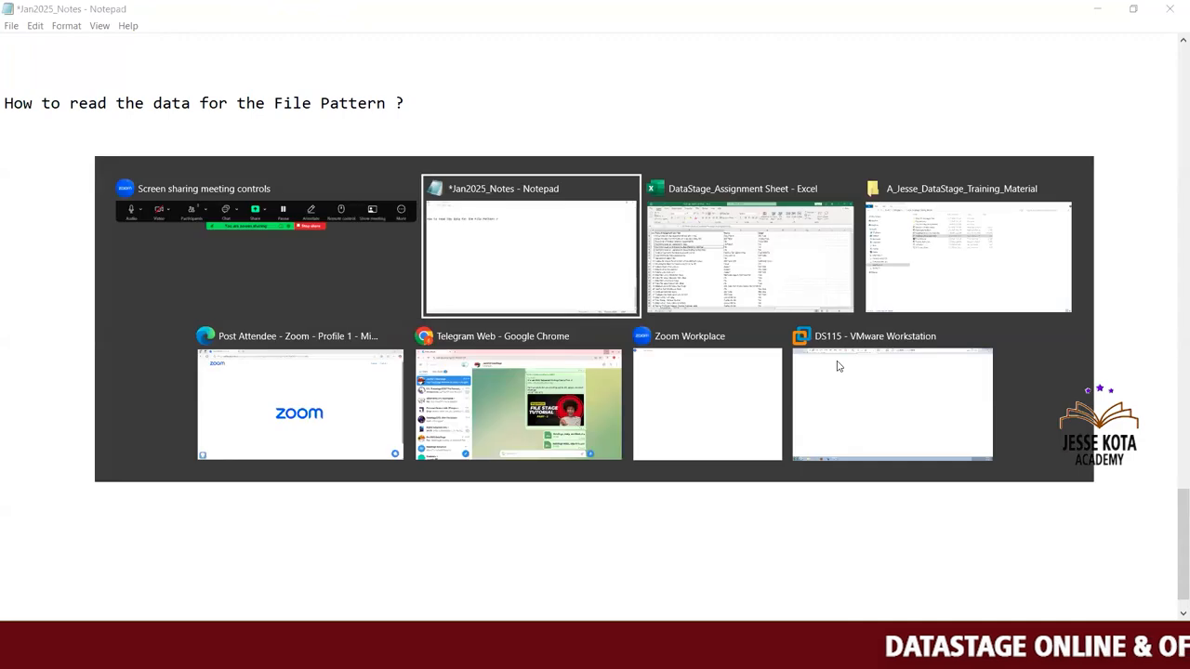
{"action": "key", "text": "alt+Tab"}
{"action": "key", "text": "alt+Tab"}
{"action": "key", "text": "alt+Tab"}
{"action": "key", "text": "alt+Tab"}
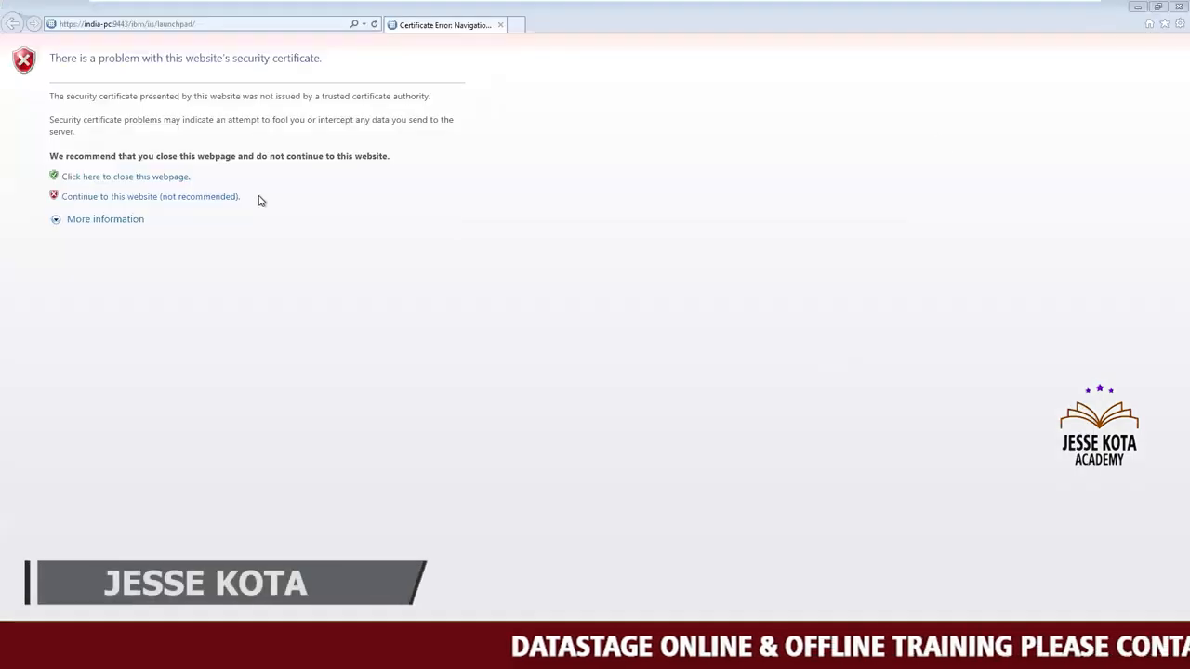
{"action": "left_click", "coordinate": [226, 198]}
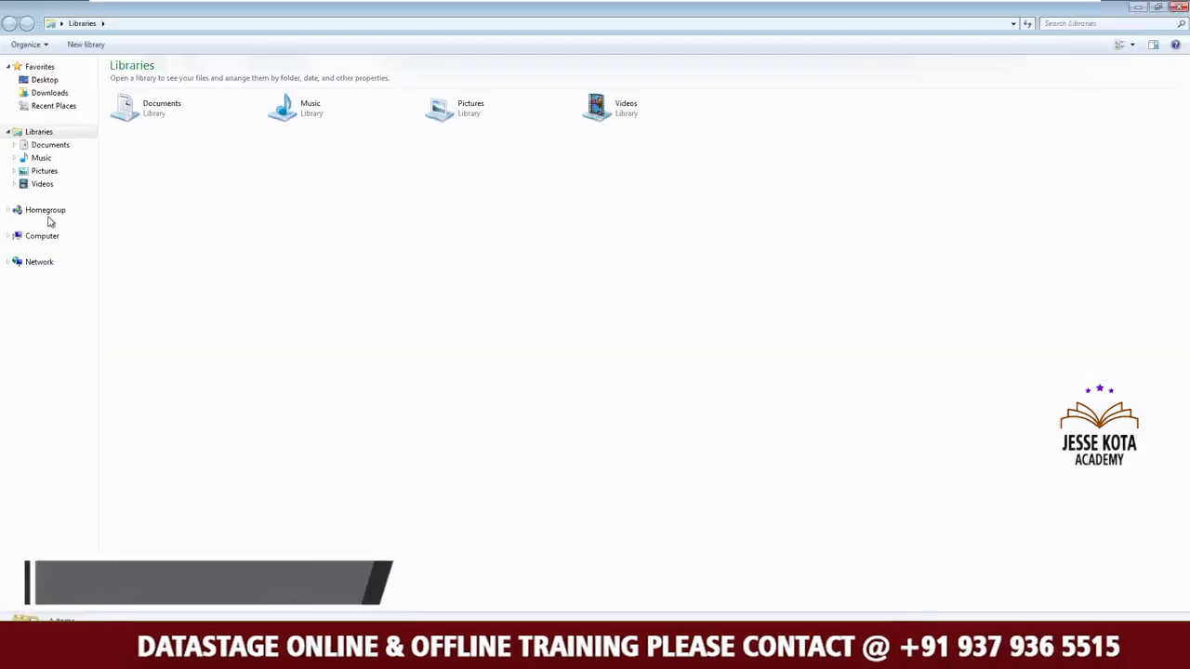
Browse to C:\FilesforPractise\File_Pattern and examine the EMP_1 to EMP_4 text files in it.
{"action": "left_click", "coordinate": [43, 238]}
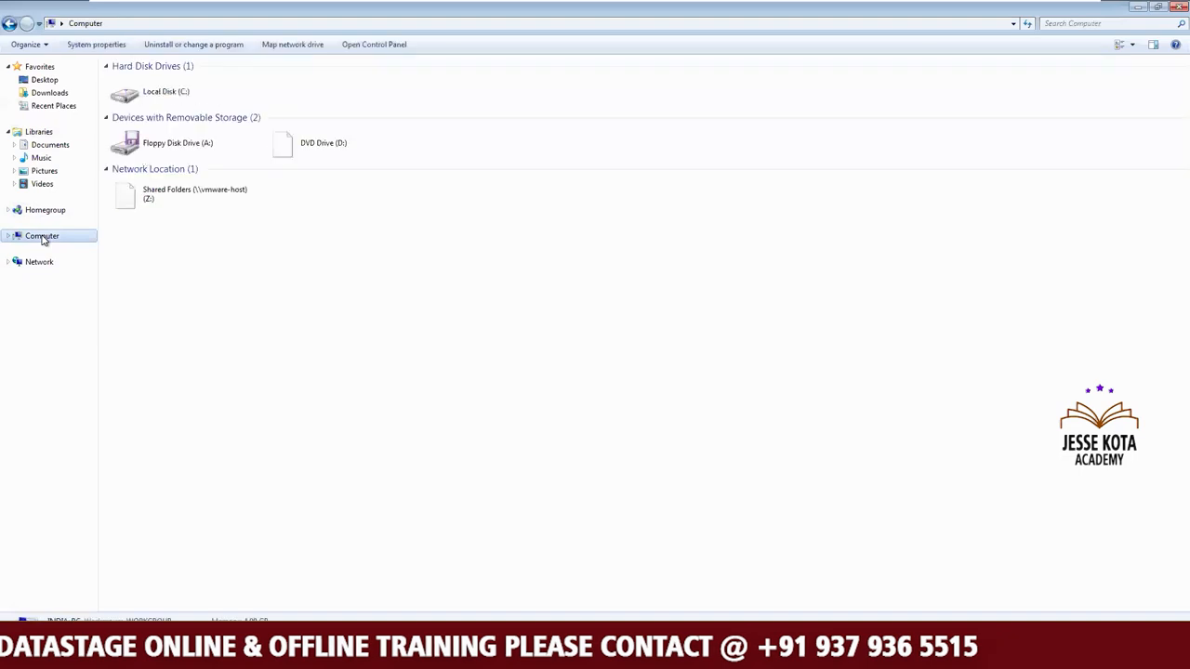
{"action": "double_click", "coordinate": [202, 96]}
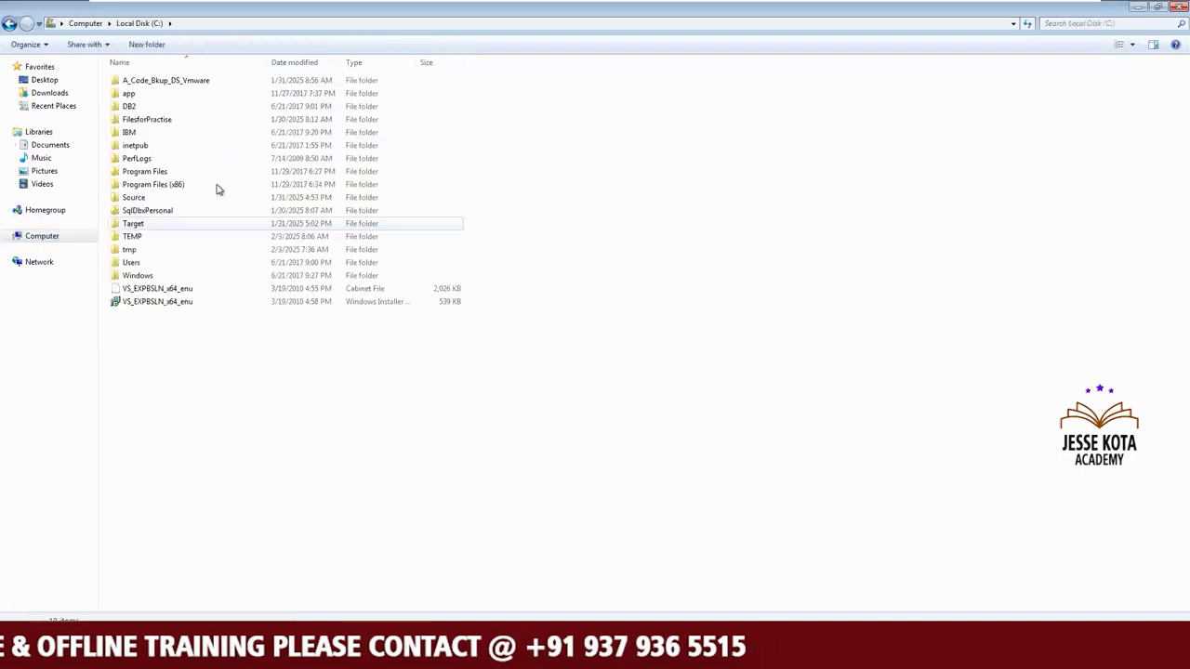
{"action": "double_click", "coordinate": [163, 122]}
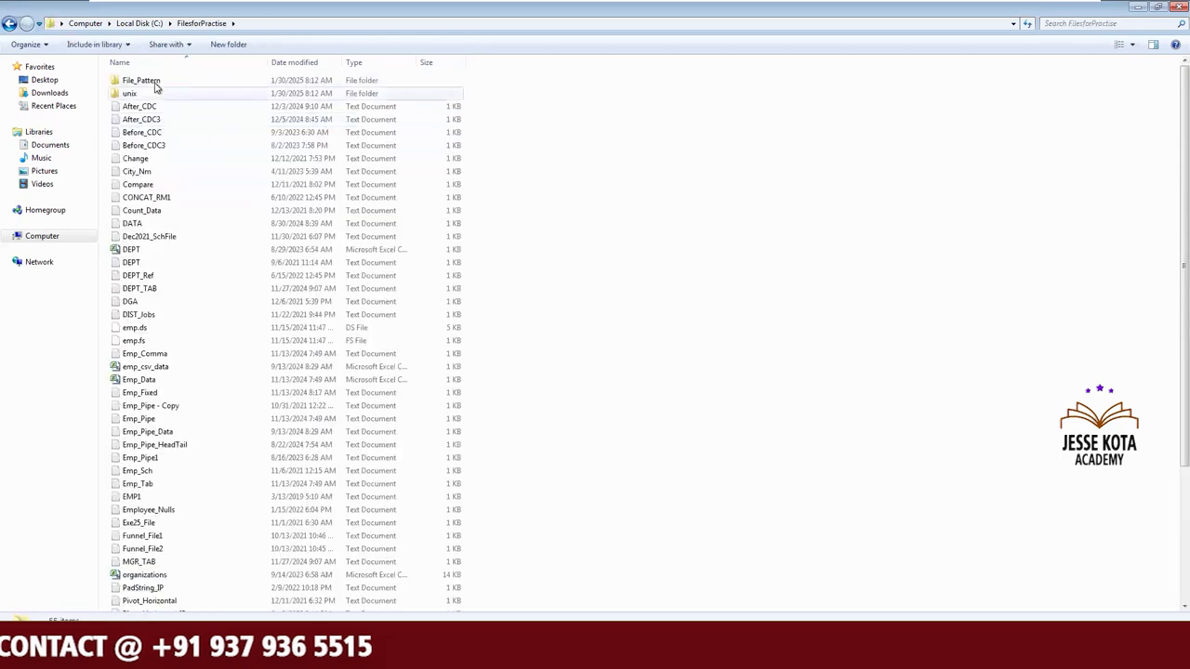
{"action": "left_click", "coordinate": [155, 82]}
{"action": "double_click", "coordinate": [155, 82]}
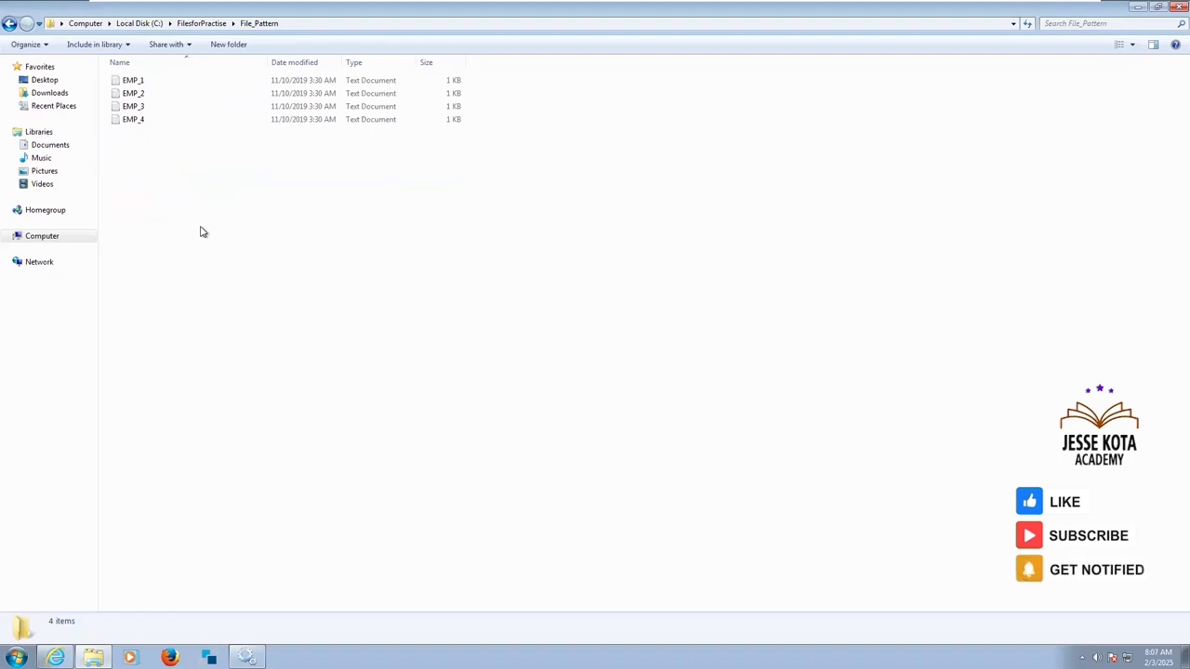
{"action": "left_click_drag", "start_coordinate": [546, 198], "coordinate": [146, 75]}
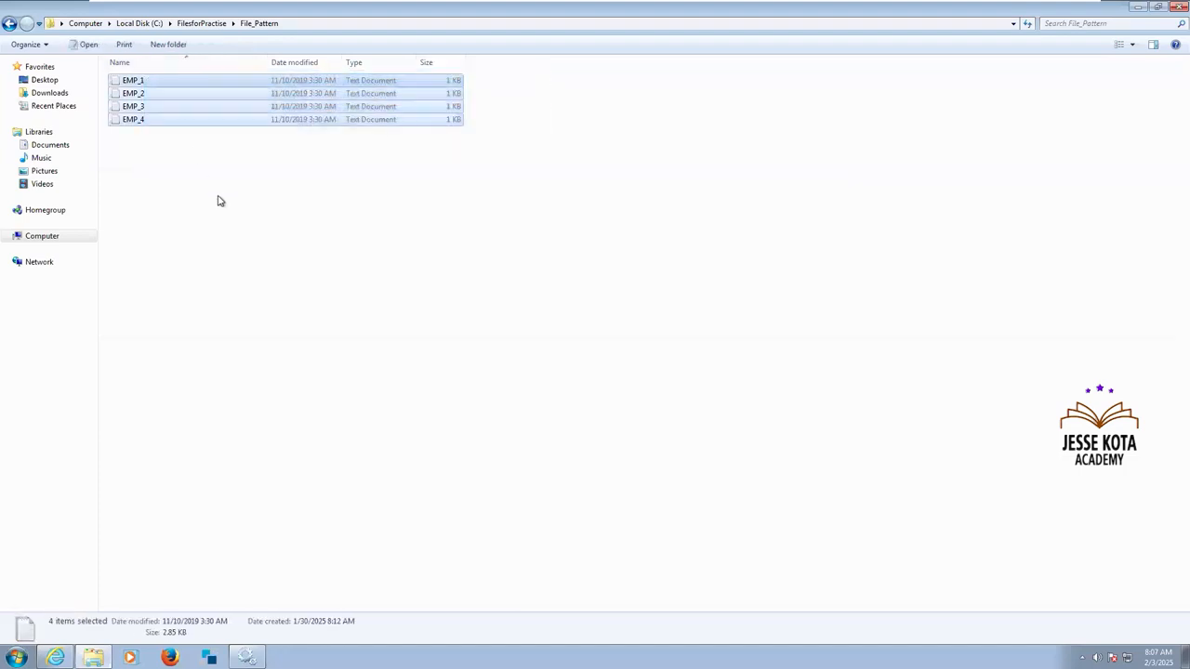
{"action": "left_click", "coordinate": [219, 201]}
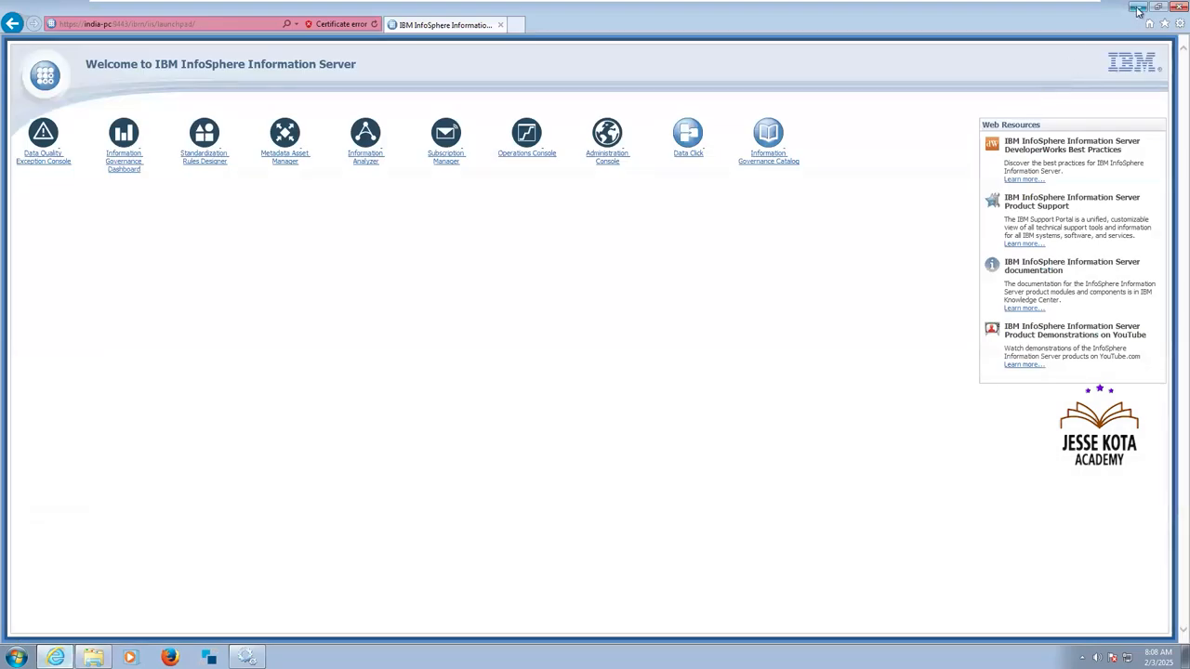
Minimize the open windows, launch the Designer Client from the virtual machine's desktop, and return to the notes in Notepad.
{"action": "left_click", "coordinate": [1137, 7]}
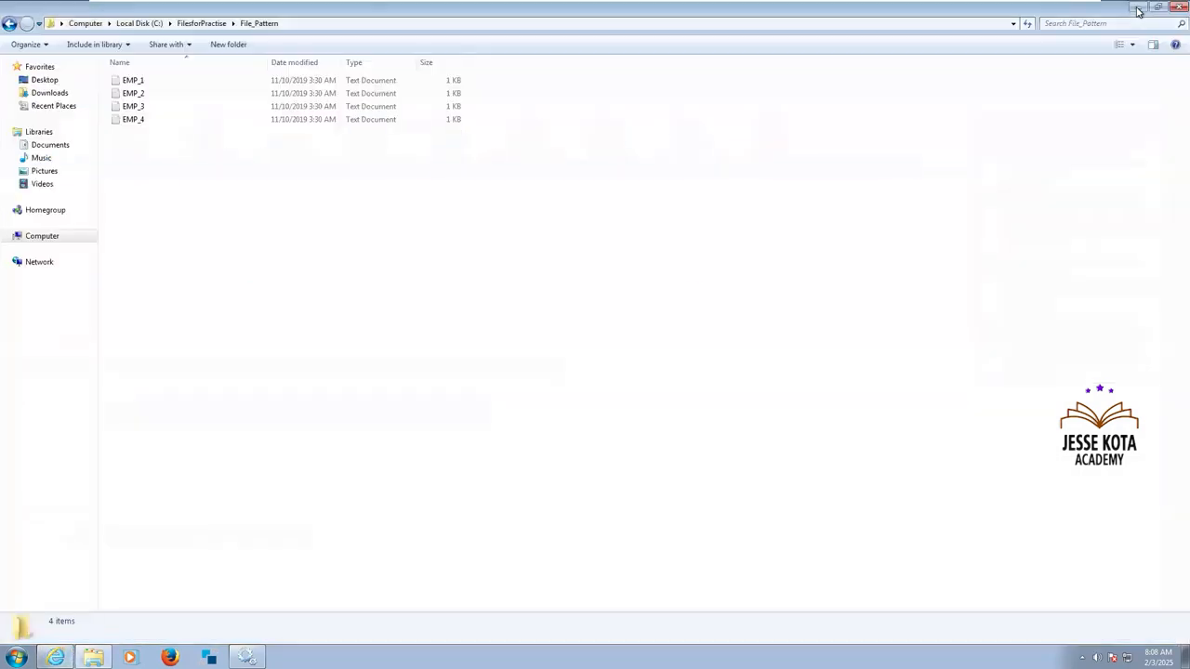
{"action": "left_click", "coordinate": [1137, 8]}
{"action": "double_click", "coordinate": [37, 156]}
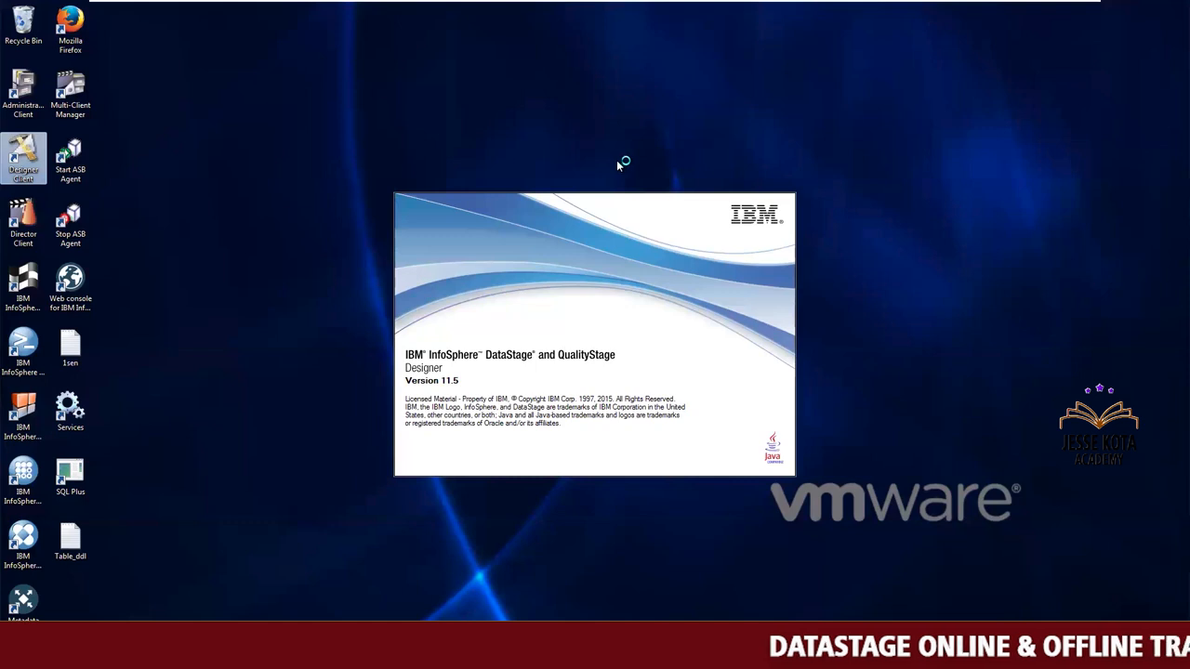
{"action": "mouse_move", "coordinate": [1004, 3]}
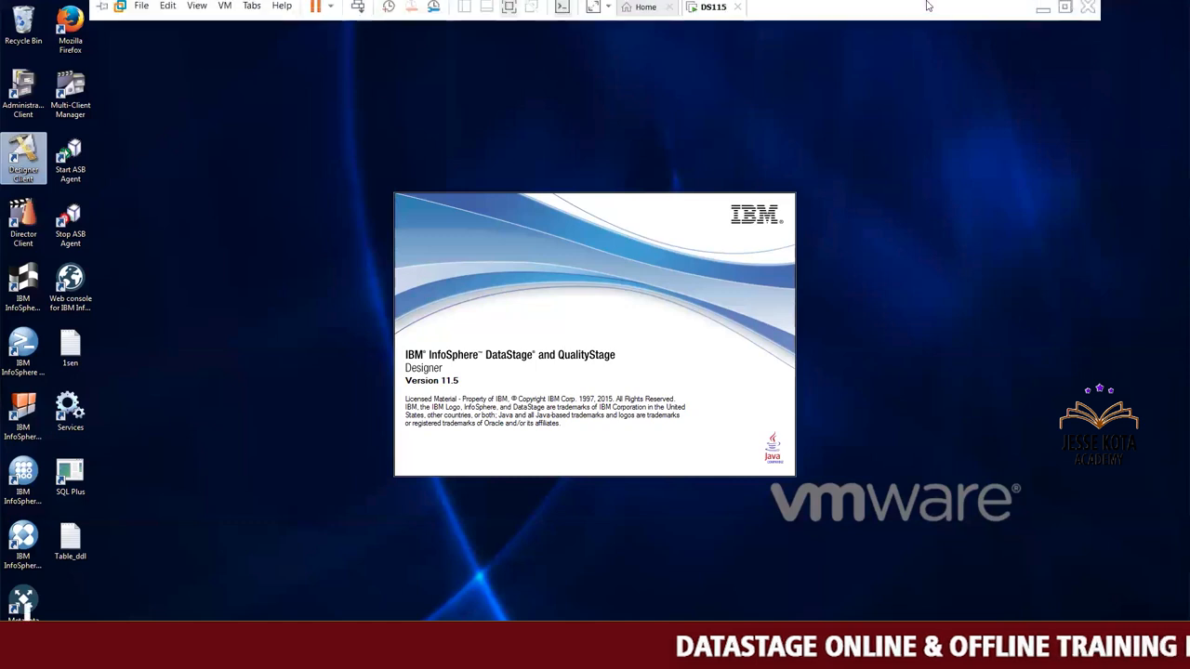
{"action": "left_click", "coordinate": [1042, 15]}
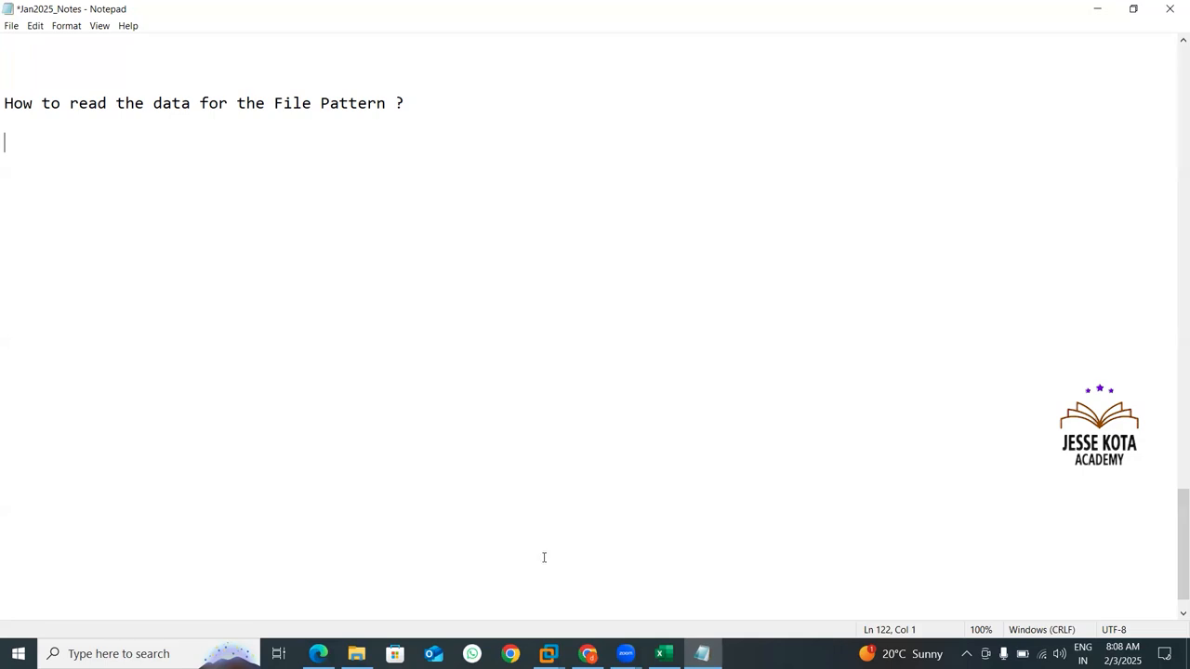
Switch back to the DS115 virtual machine and log in to the INDIA-PC/ANALYZERPROJECT project with the account password.
{"action": "left_click", "coordinate": [550, 651]}
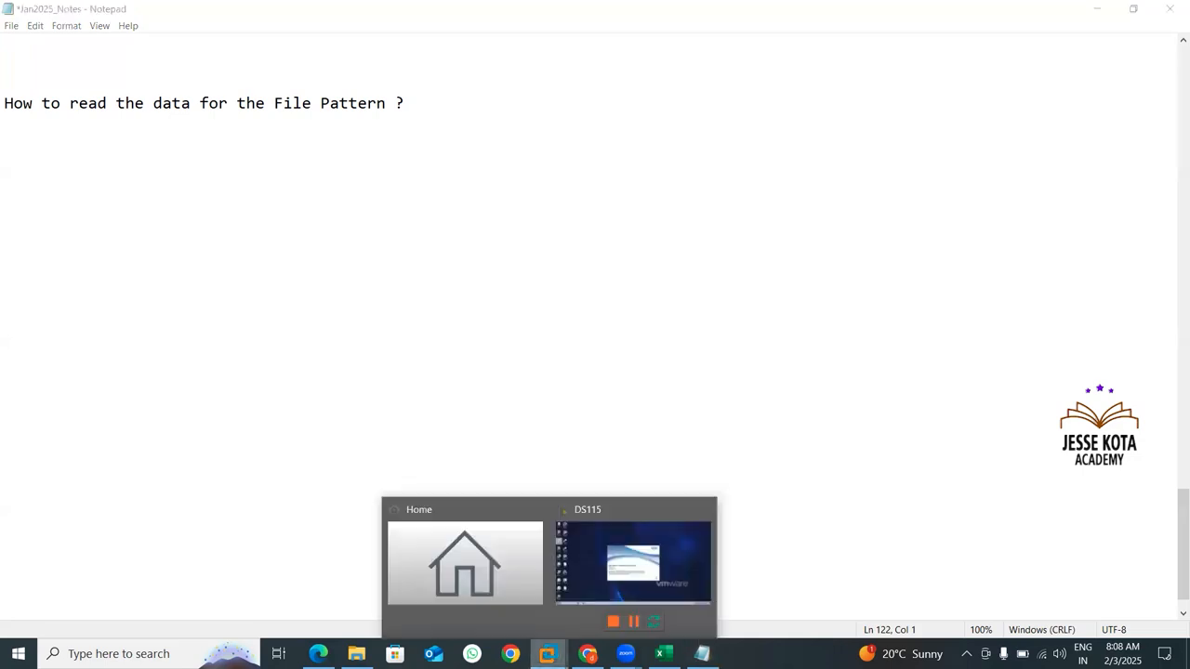
{"action": "left_click", "coordinate": [623, 570]}
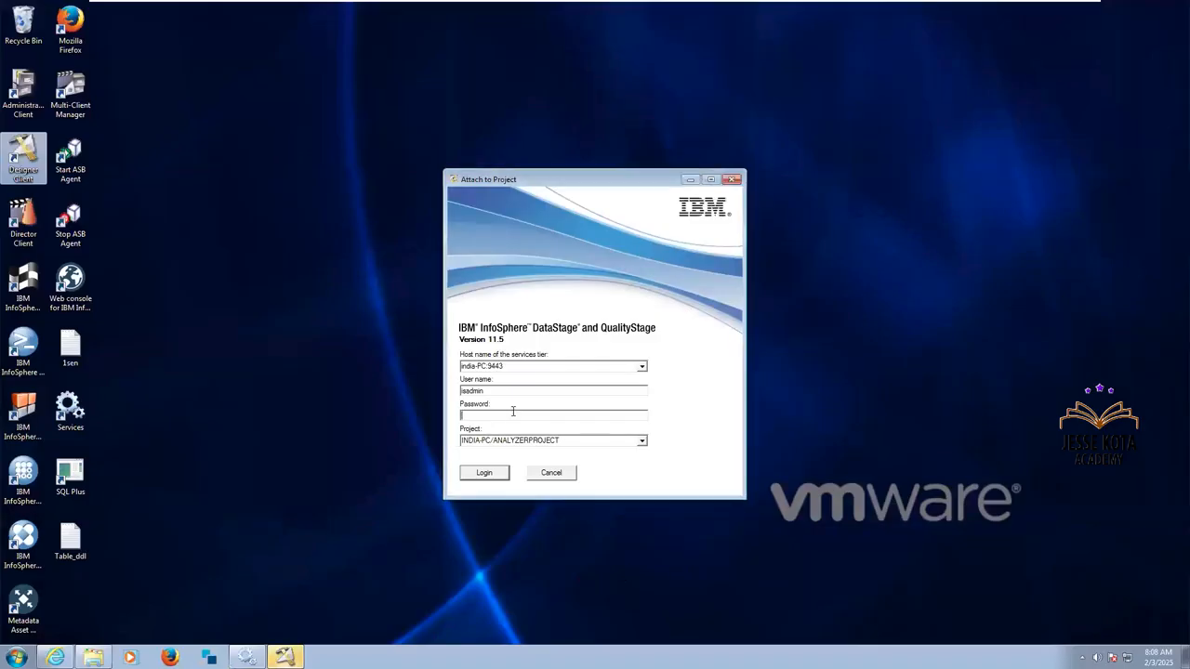
{"action": "type", "text": "********"}
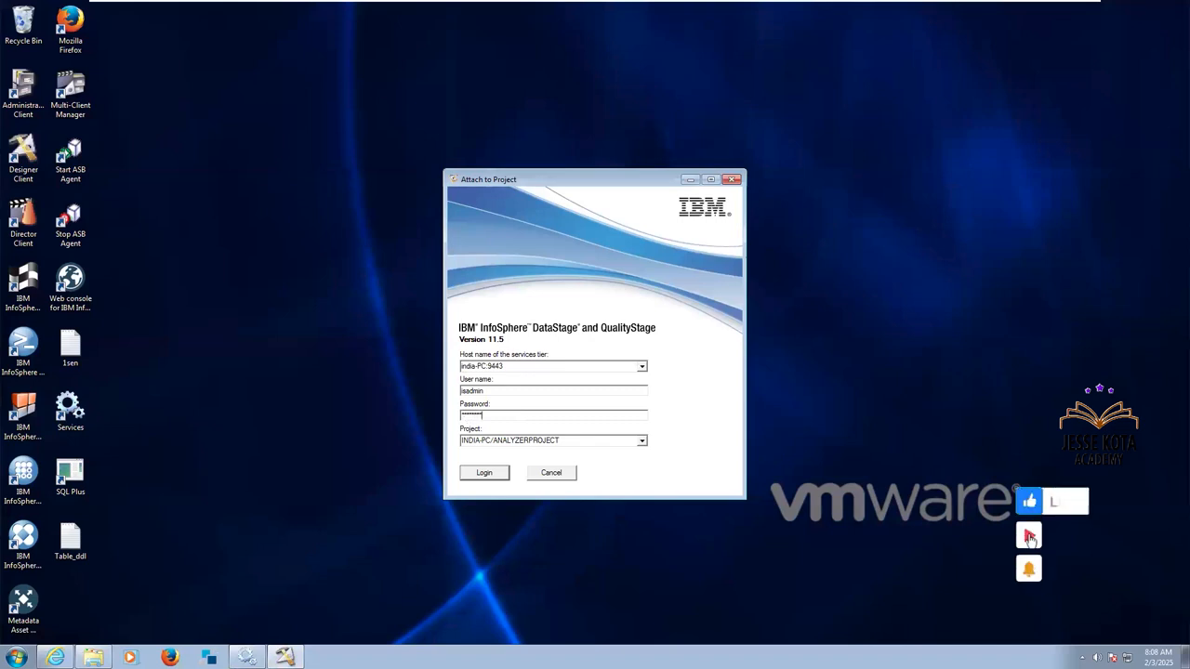
{"action": "left_click", "coordinate": [492, 475]}
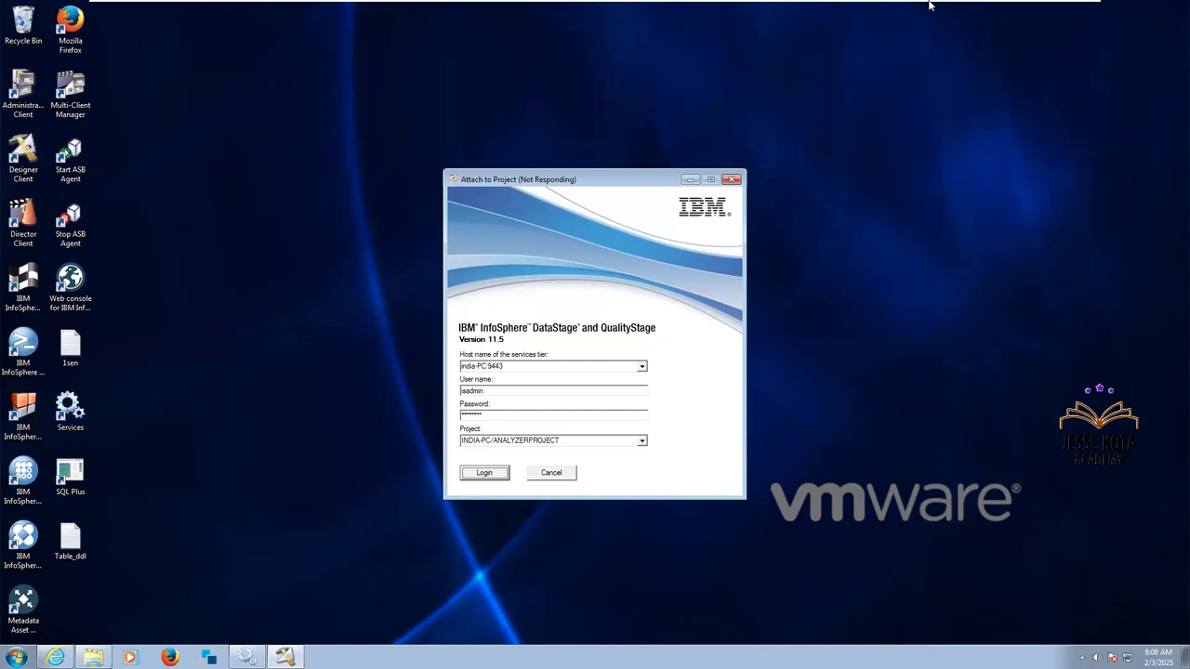
Return to the Notepad notes and add the lines "When you want to read the data from the file pattern" and "Delimilter ?" below the heading.
{"action": "mouse_move", "coordinate": [1013, 11]}
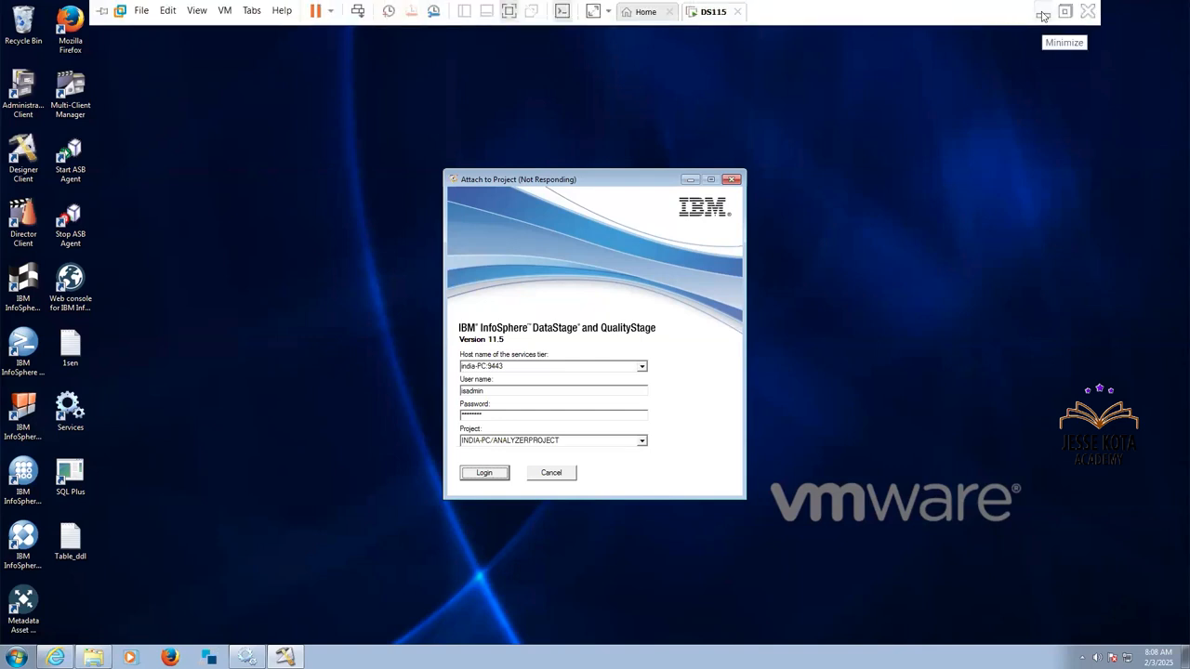
{"action": "left_click", "coordinate": [1042, 13]}
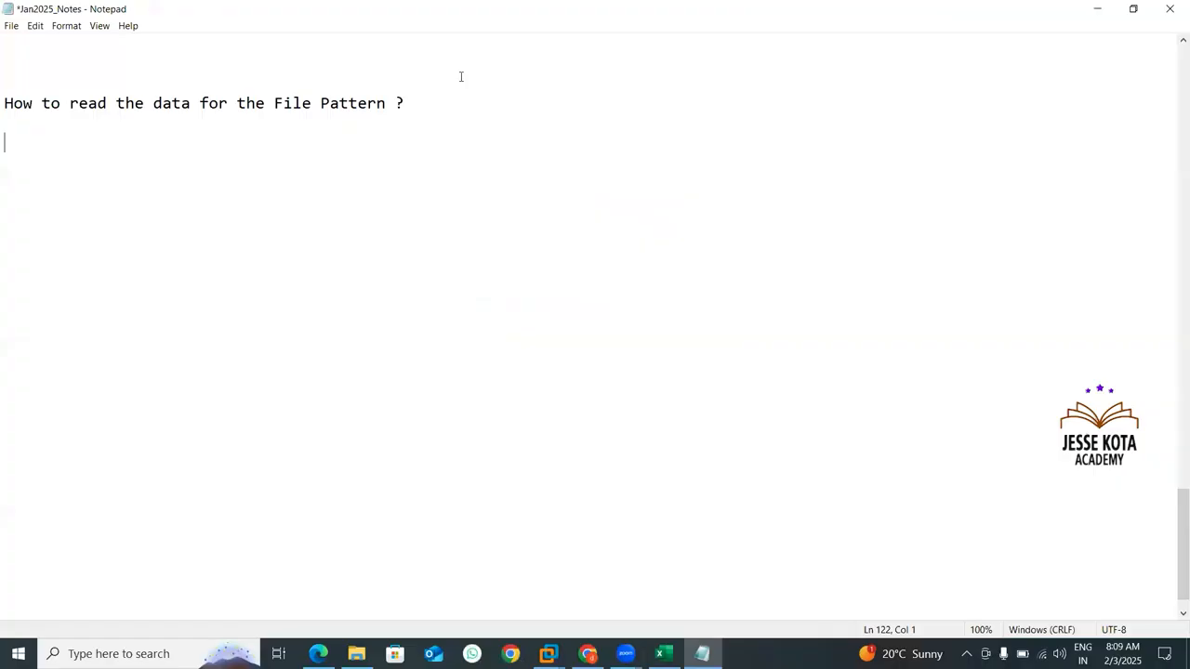
{"action": "left_click", "coordinate": [461, 77]}
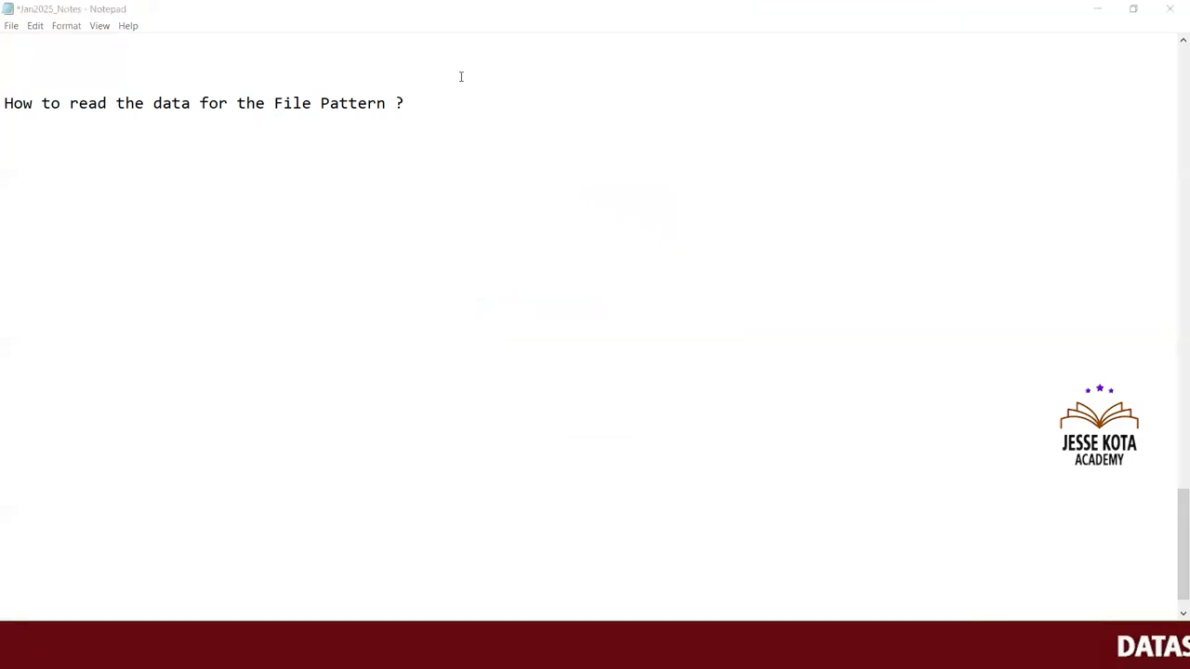
{"action": "left_click", "coordinate": [459, 137]}
{"action": "left_click", "coordinate": [424, 105]}
{"action": "key", "text": "Return"}
{"action": "key", "text": "Return"}
{"action": "key", "text": "Return"}
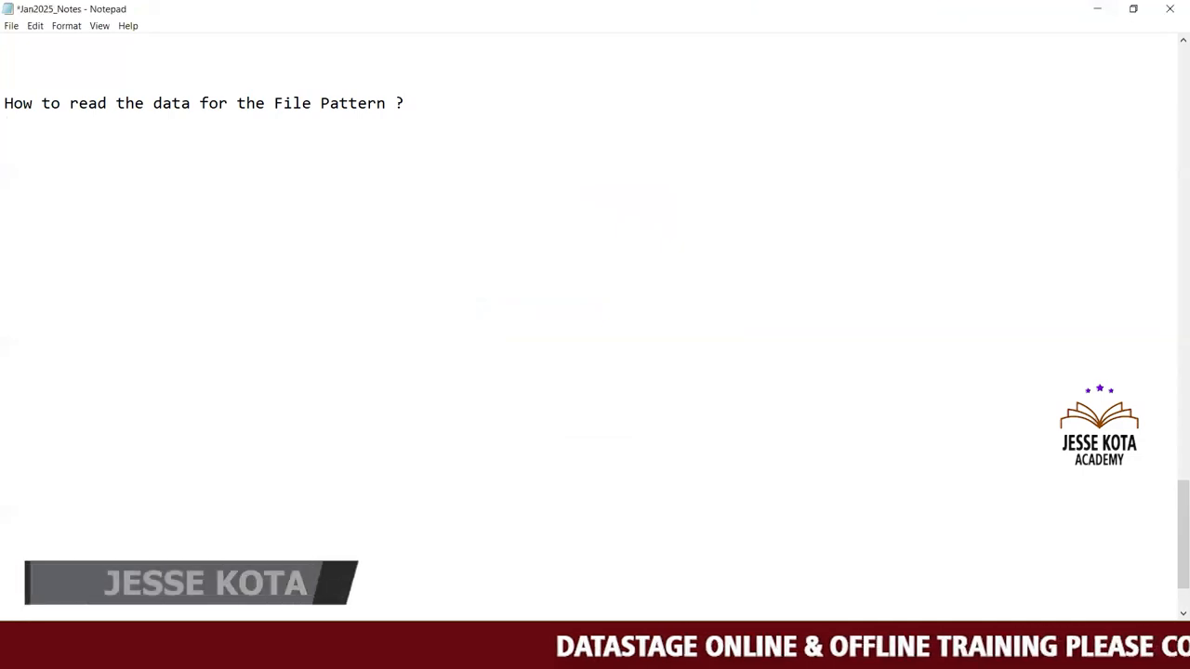
{"action": "type", "text": "When y"}
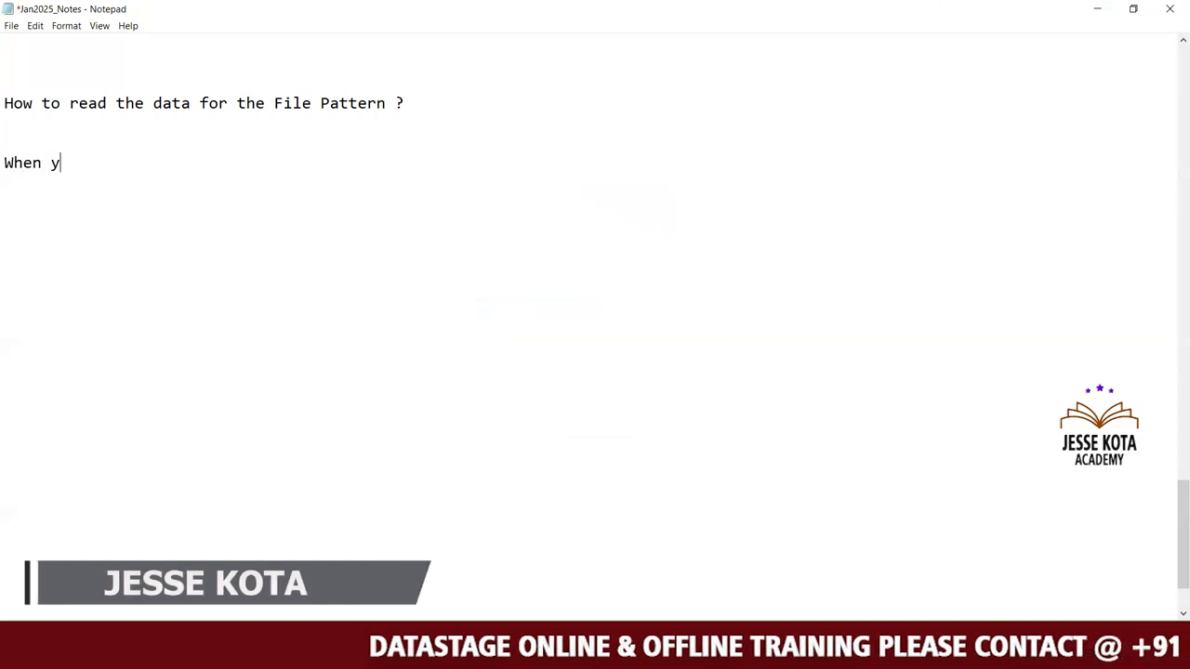
{"action": "type", "text": "ou want "}
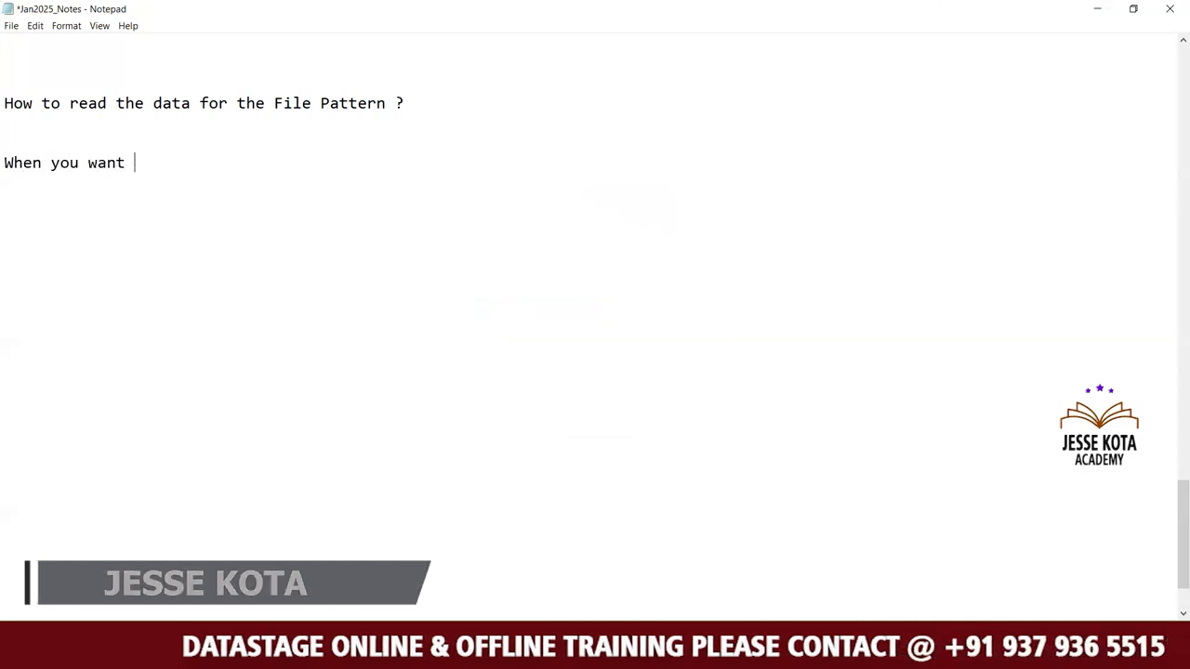
{"action": "type", "text": "to re"}
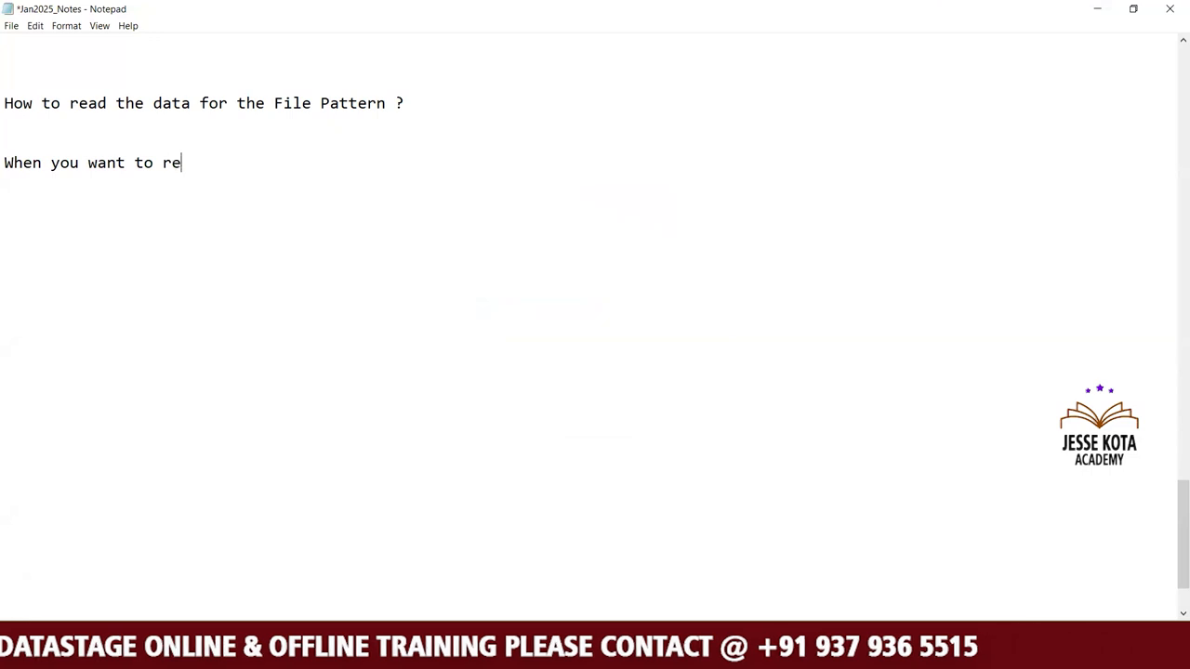
{"action": "type", "text": "ad the d"}
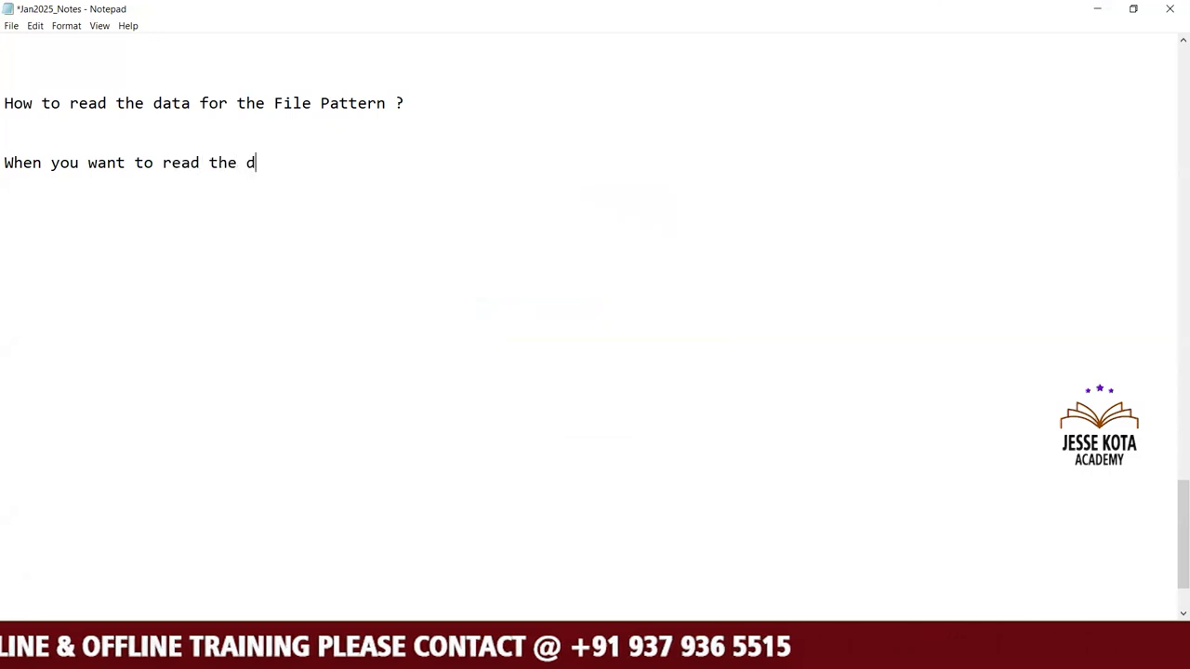
{"action": "type", "text": "ata fro"}
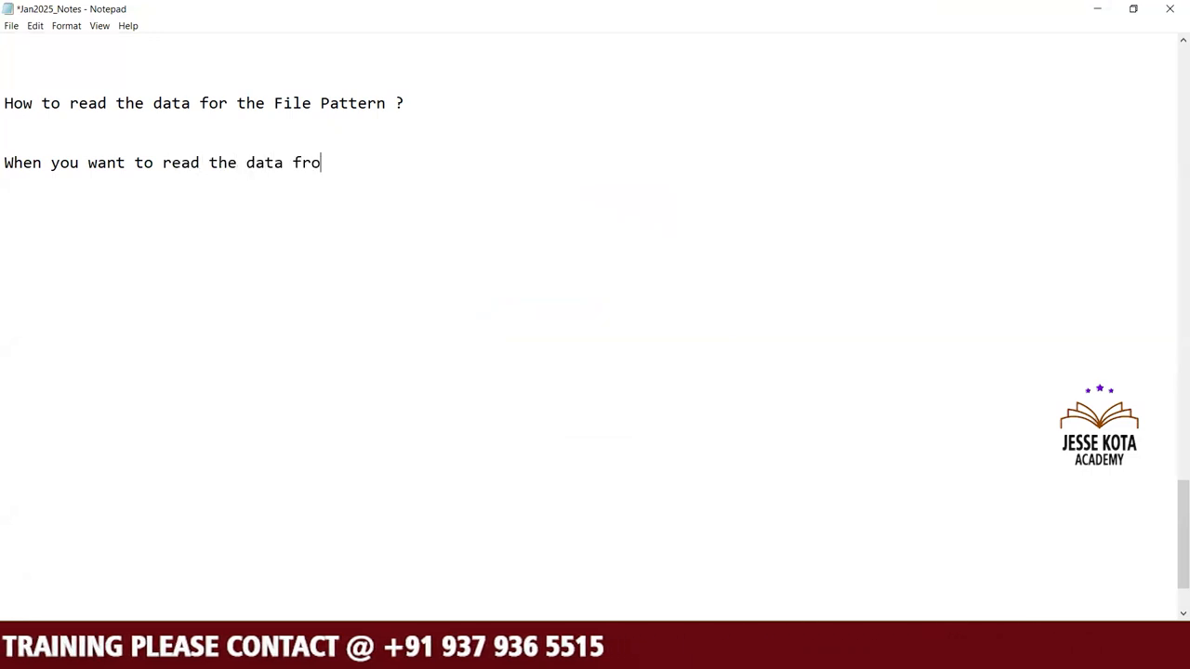
{"action": "type", "text": "m the file"}
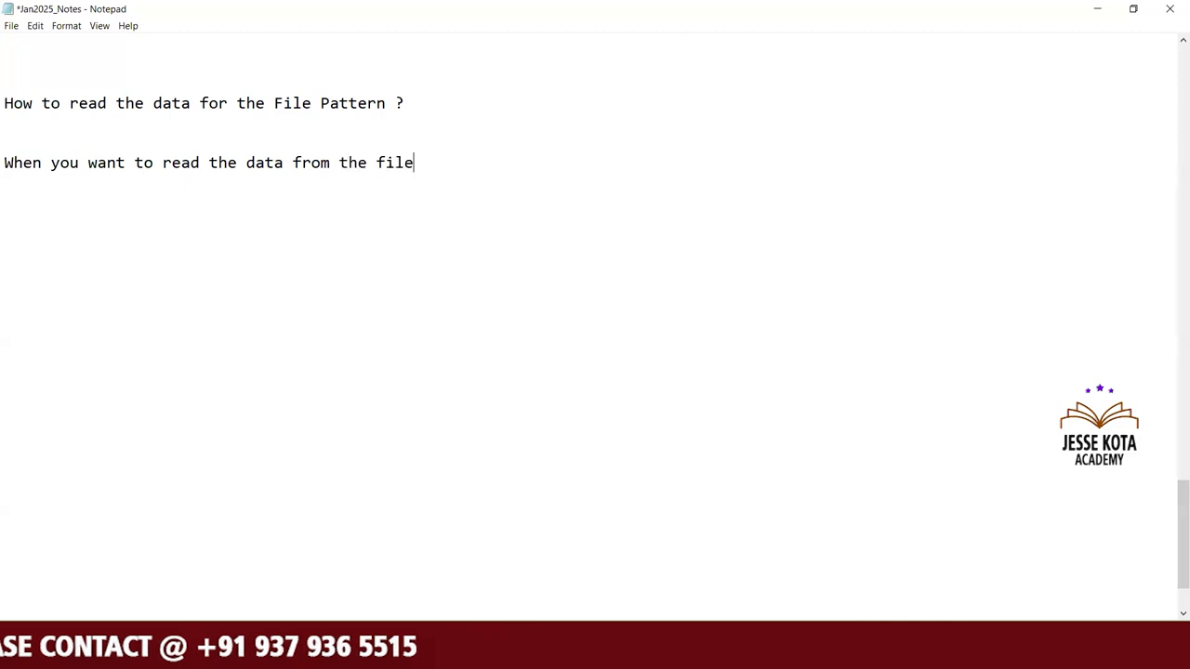
{"action": "type", "text": " pattern"}
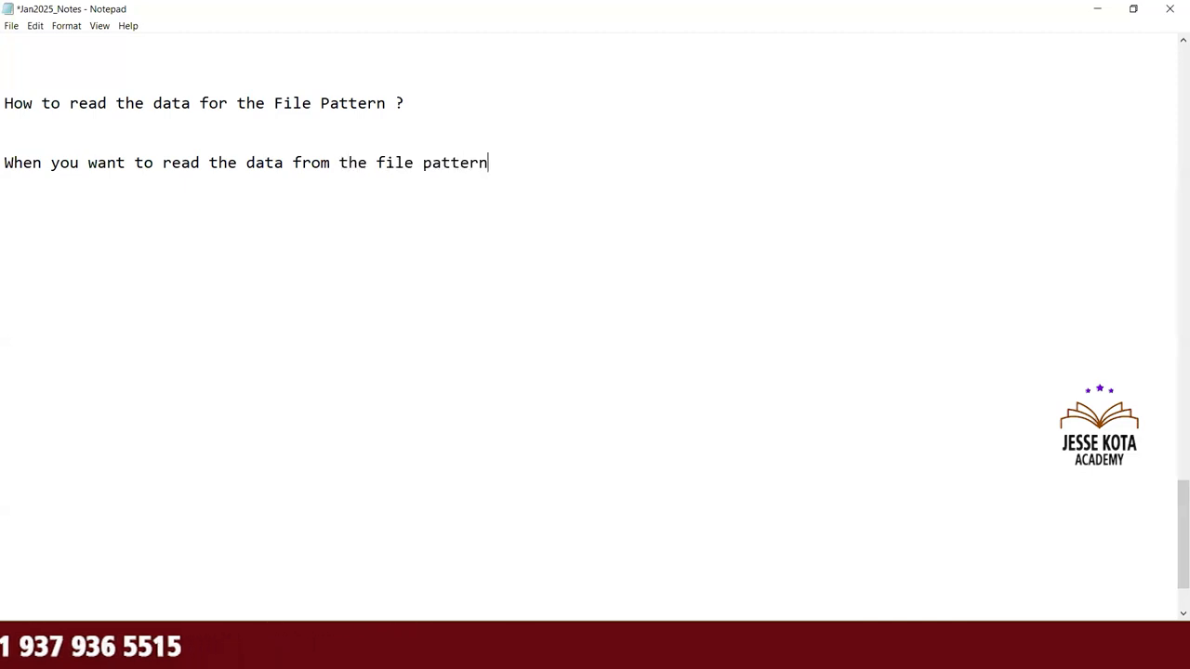
{"action": "key", "text": "Return"}
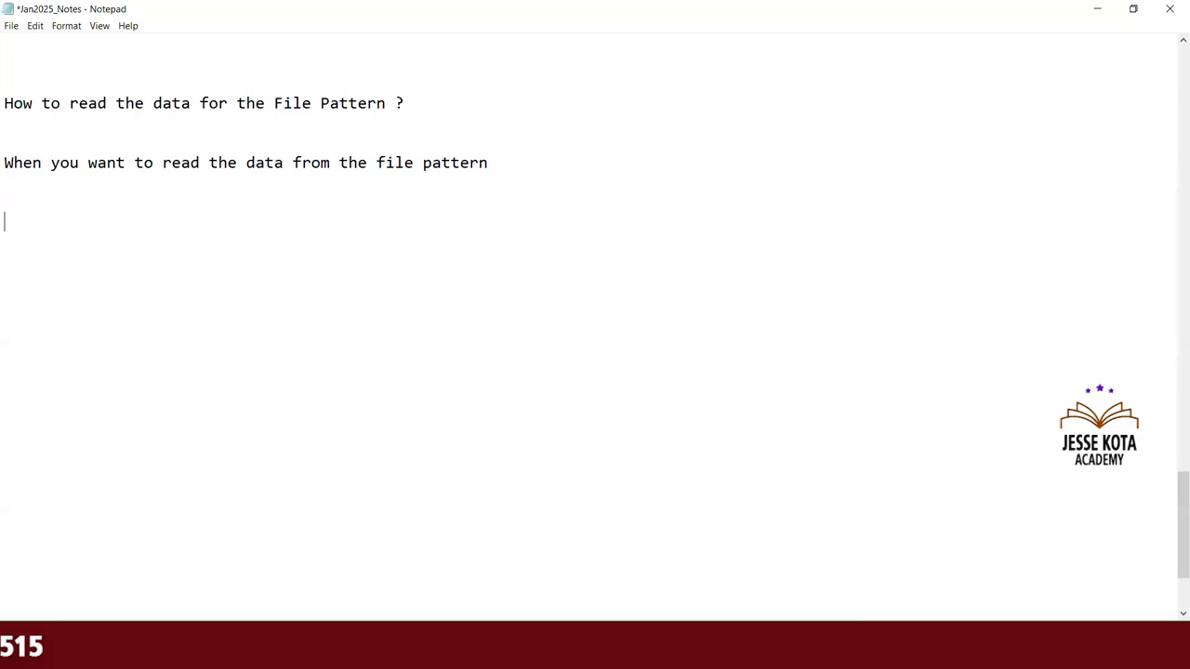
{"action": "type", "text": "Delimilter ?"}
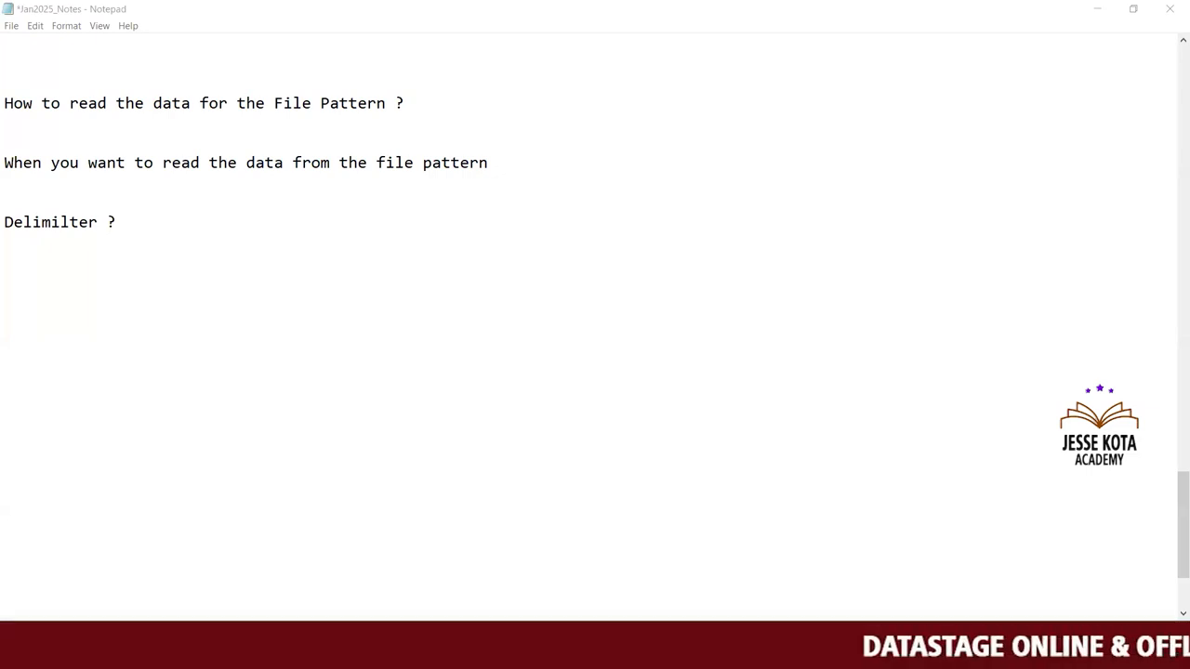
Switch to the DS115 virtual machine and accept the security alert about the untrusted certificate issuer.
{"action": "left_click", "coordinate": [595, 567]}
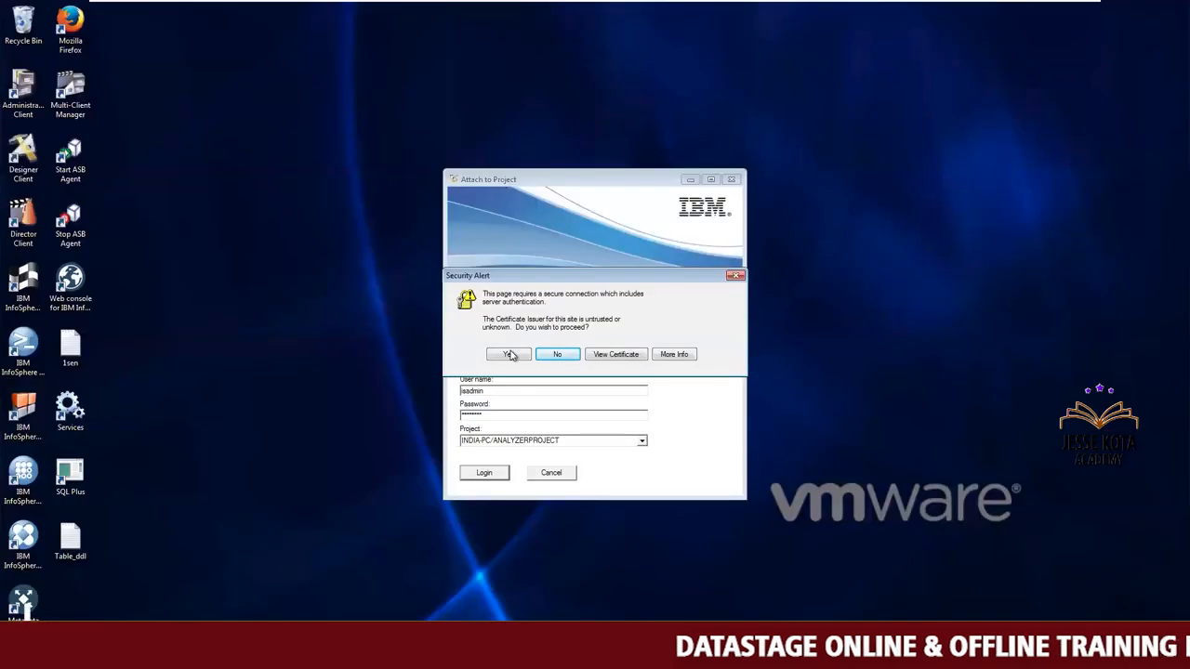
{"action": "left_click", "coordinate": [509, 355]}
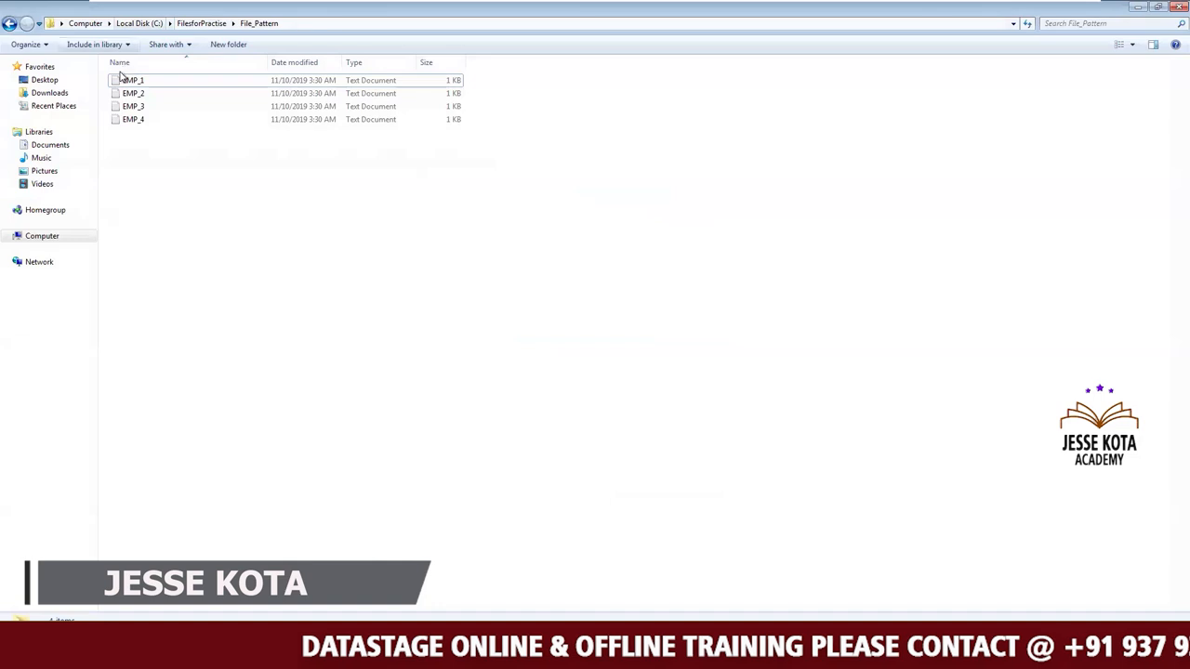
Open EMP_1 and EMP_2 from the File_Pattern folder in turn, examine their column headers and delimiters, and close them.
{"action": "double_click", "coordinate": [130, 81]}
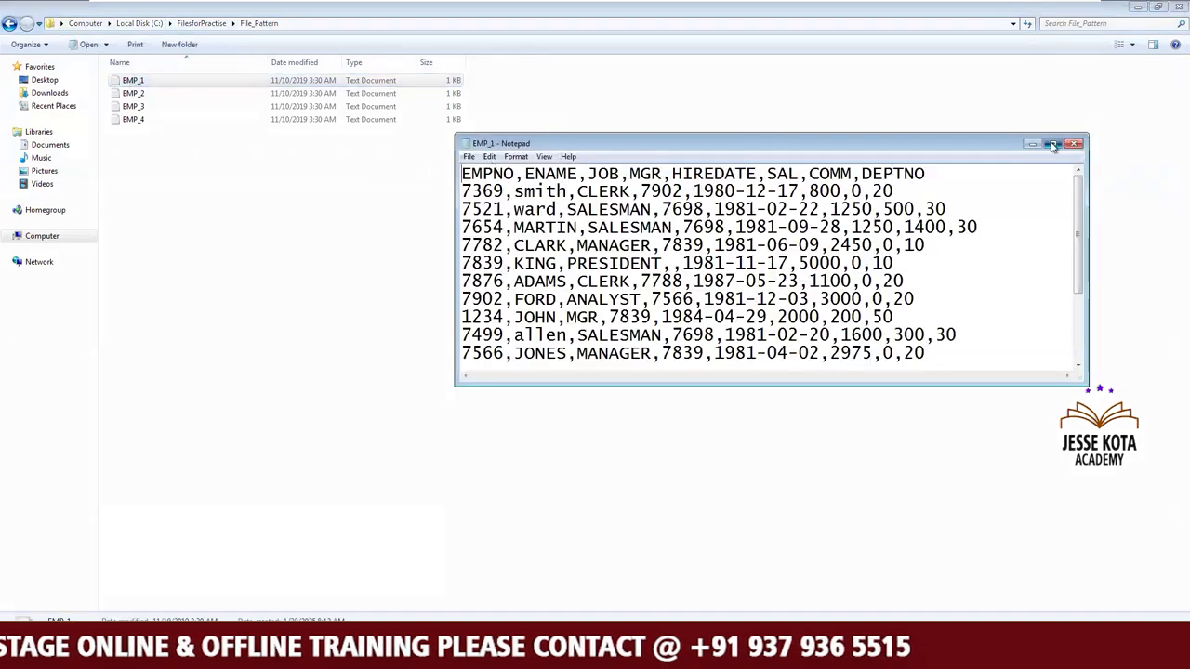
{"action": "left_click_drag", "start_coordinate": [119, 37], "coordinate": [2, 37]}
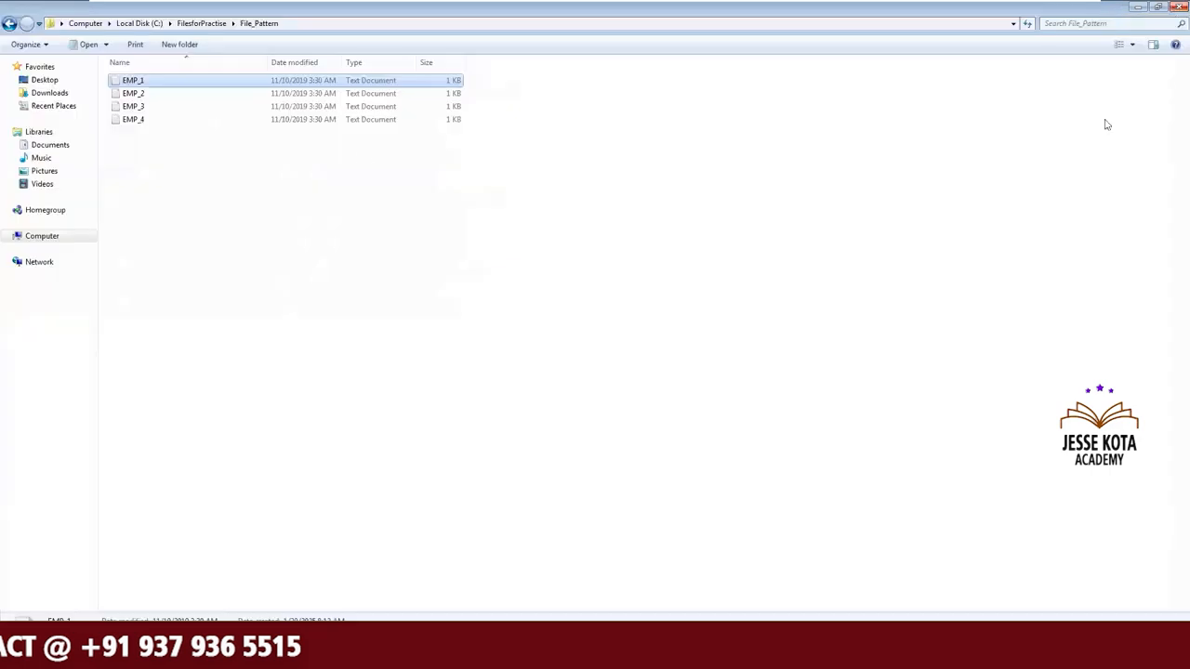
{"action": "double_click", "coordinate": [135, 94]}
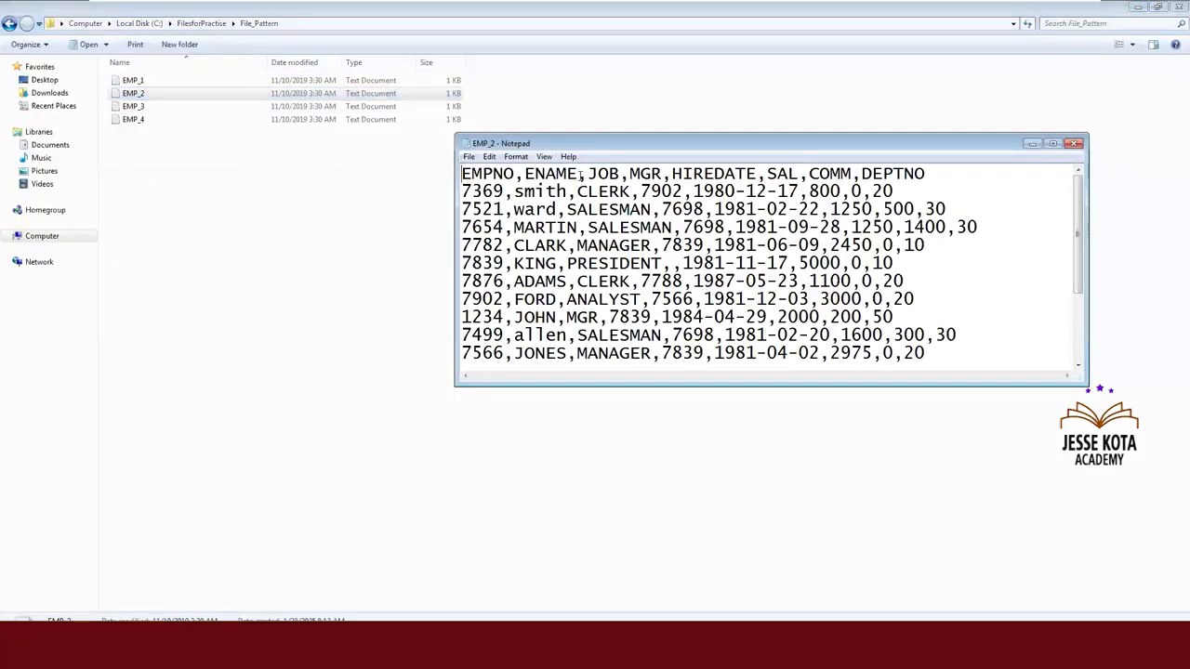
{"action": "left_click_drag", "start_coordinate": [578, 174], "coordinate": [434, 169]}
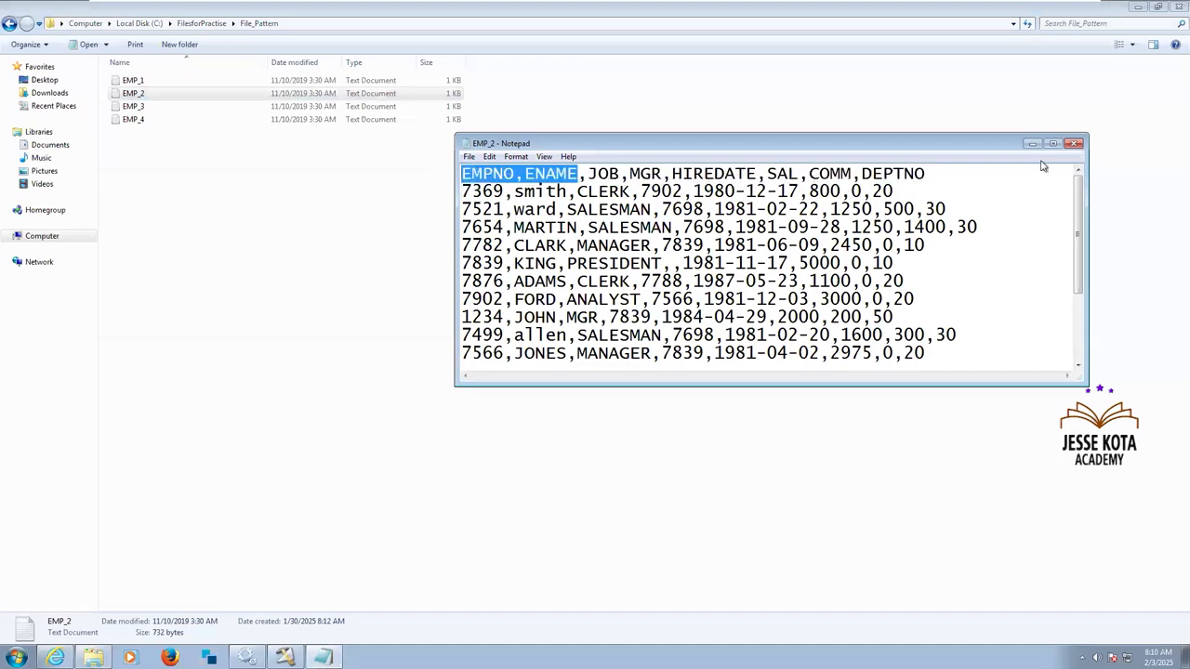
{"action": "left_click", "coordinate": [1074, 145]}
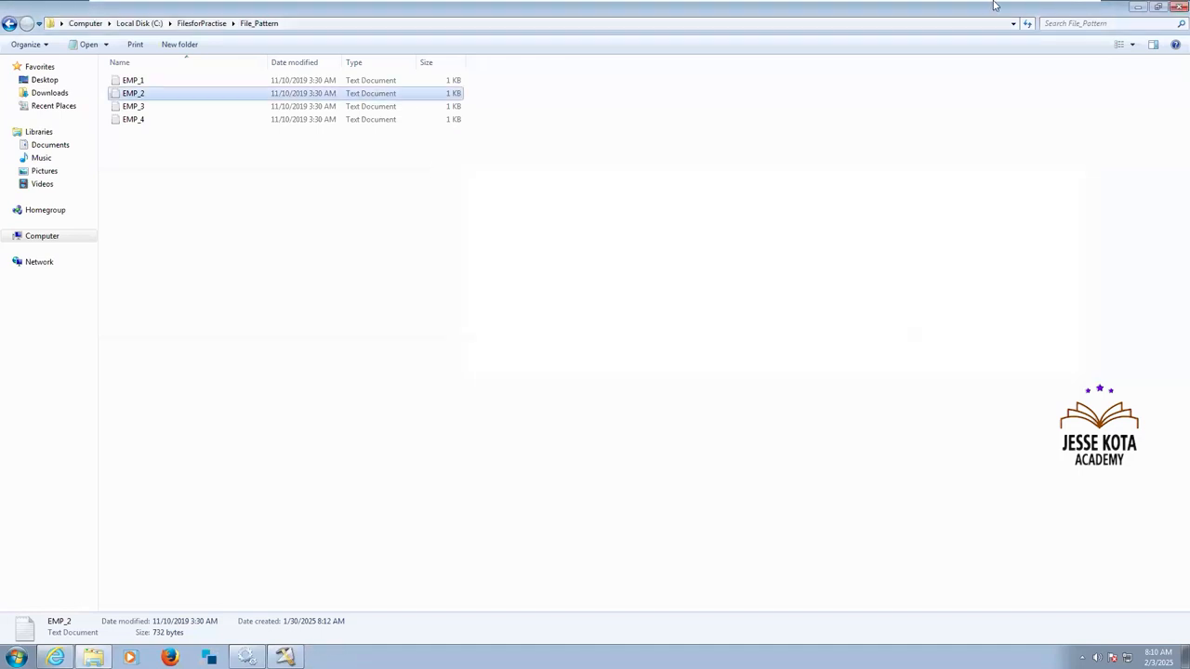
Switch back to the Notepad notes and add the line "file pattern -> Metadata & Delimiter should be same" below the delimiter question.
{"action": "left_click", "coordinate": [1041, 13]}
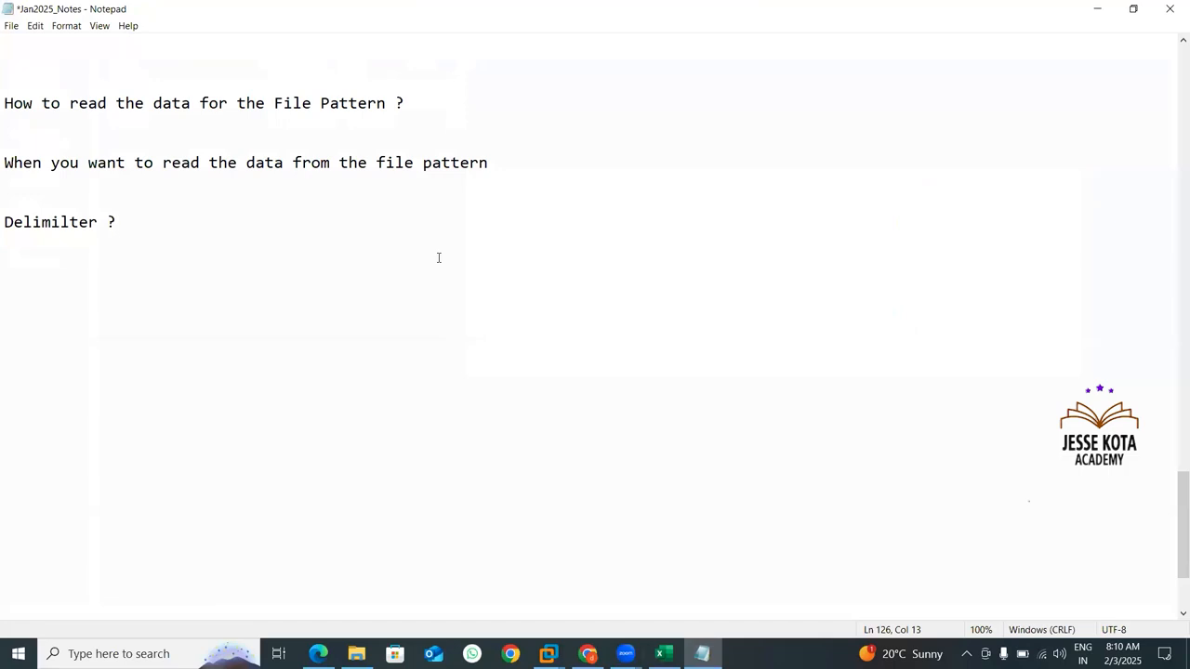
{"action": "left_click_drag", "start_coordinate": [376, 168], "coordinate": [501, 163]}
{"action": "key", "text": "ctrl+c"}
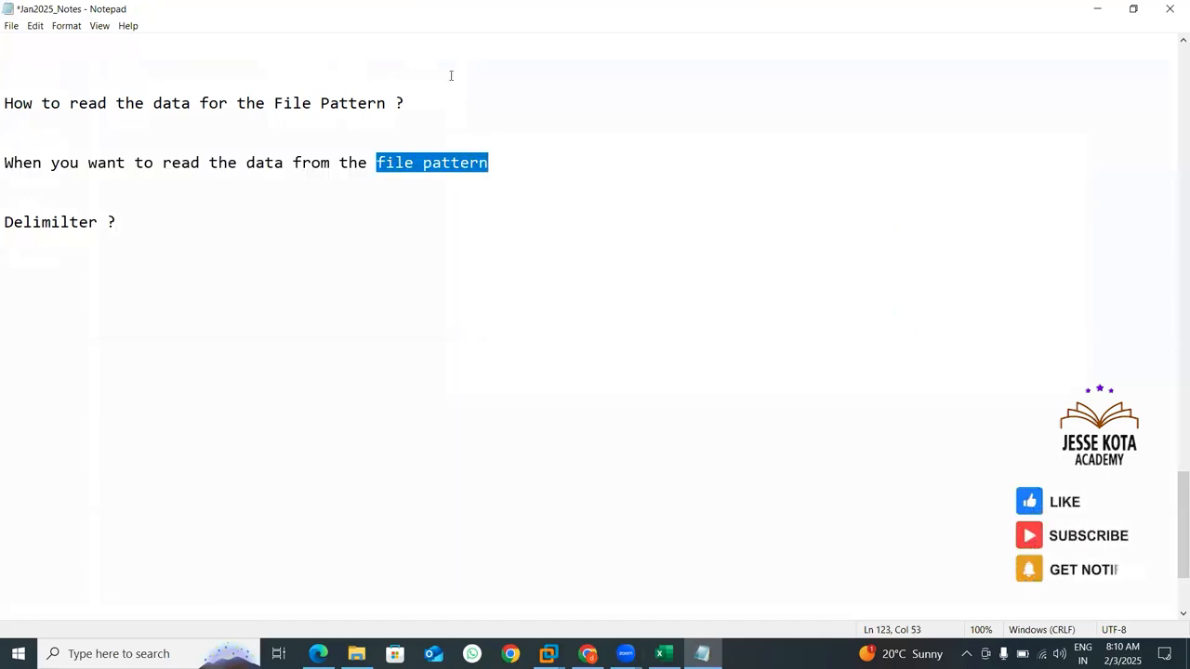
{"action": "left_click", "coordinate": [177, 256]}
{"action": "key", "text": "ctrl+v"}
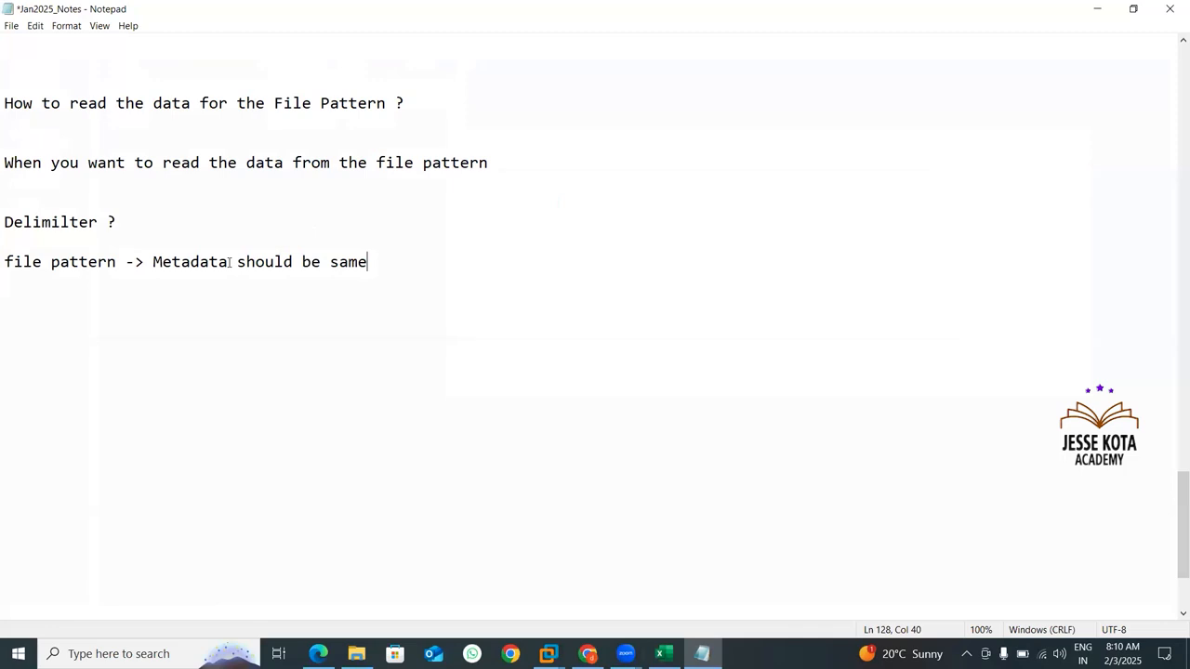
{"action": "type", "text": "& Del"}
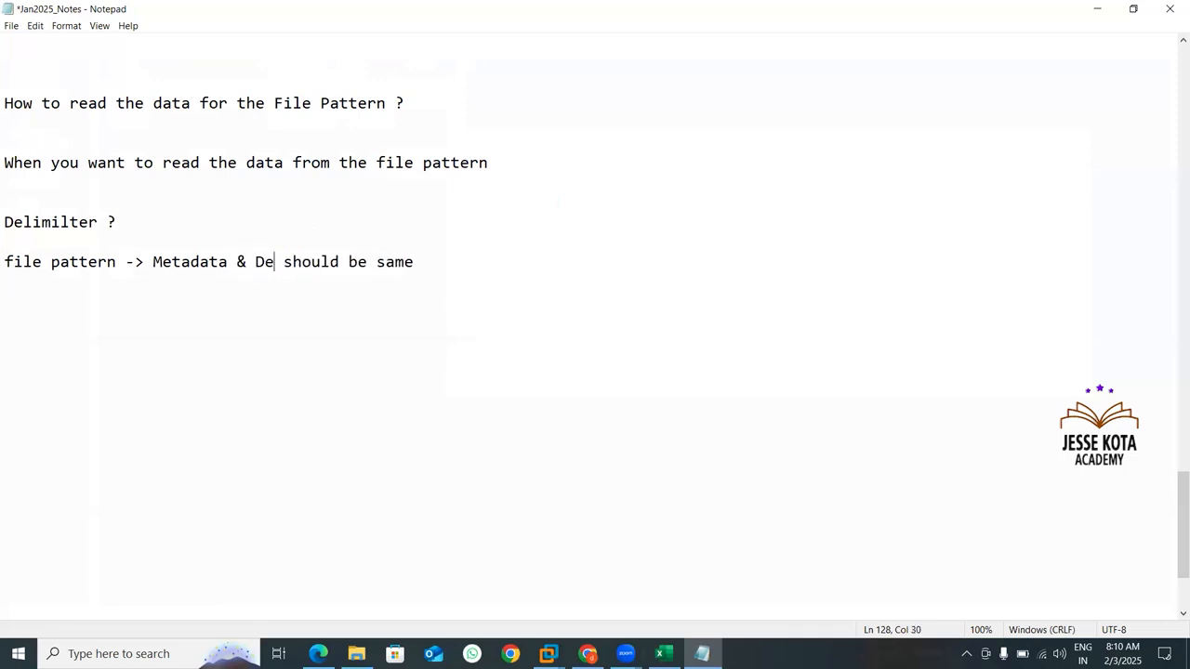
{"action": "type", "text": "imiter"}
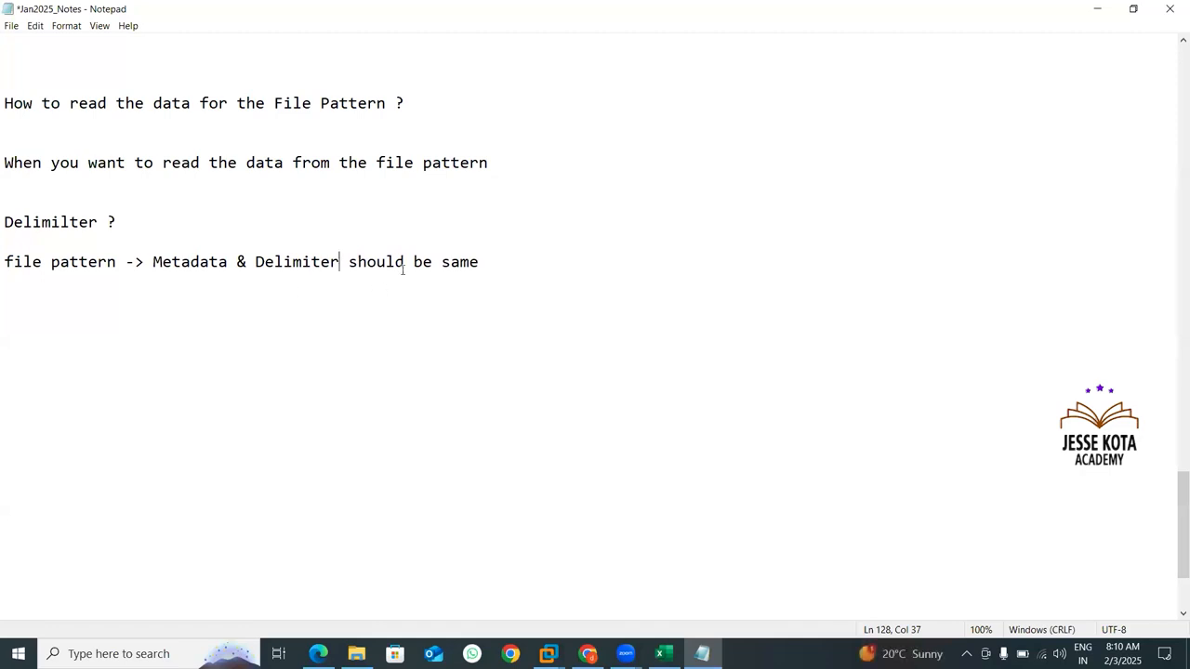
{"action": "left_click_drag", "start_coordinate": [498, 259], "coordinate": [6, 264]}
List the file names EMP_1.txt, EMP_2.txt and EMP_3.txt on separate lines below the metadata and delimiter note.
{"action": "left_click", "coordinate": [48, 296]}
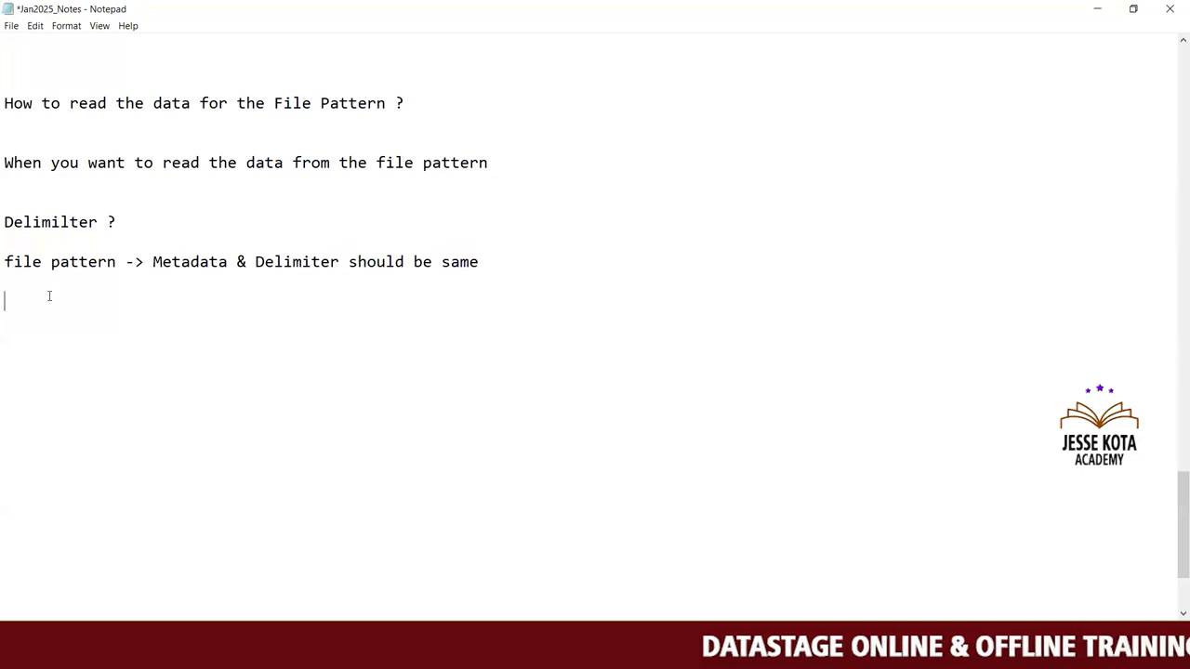
{"action": "type", "text": "EM"}
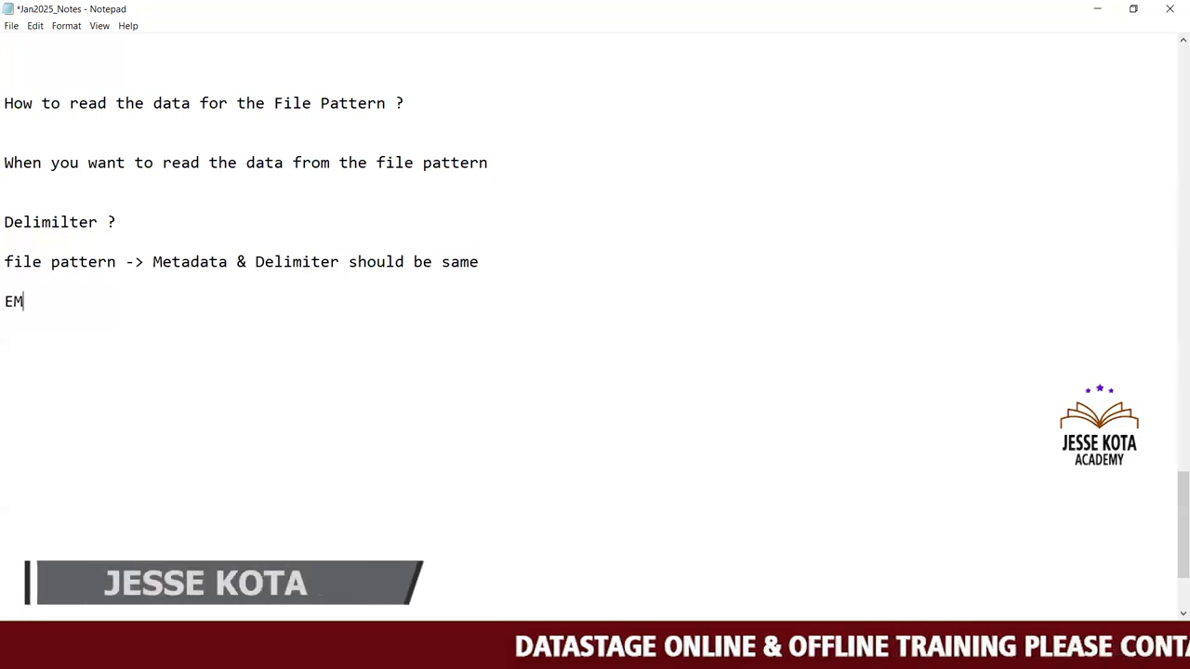
{"action": "type", "text": "P_"}
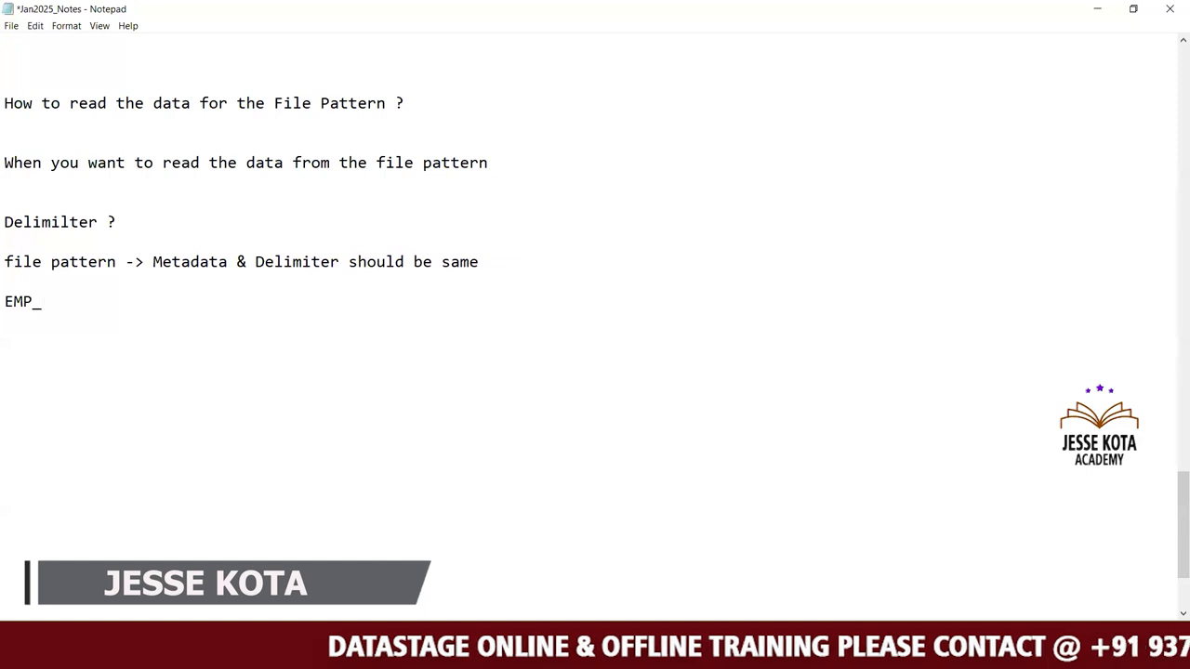
{"action": "left_click_drag", "start_coordinate": [43, 302], "coordinate": [5, 302]}
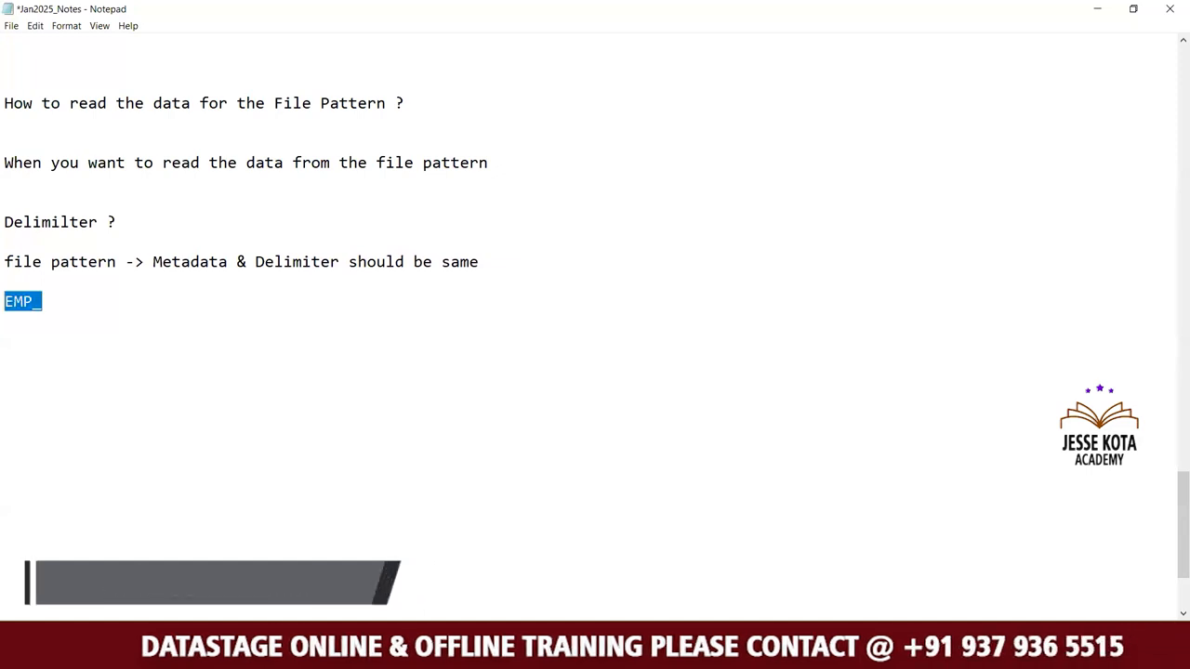
{"action": "left_click", "coordinate": [75, 303]}
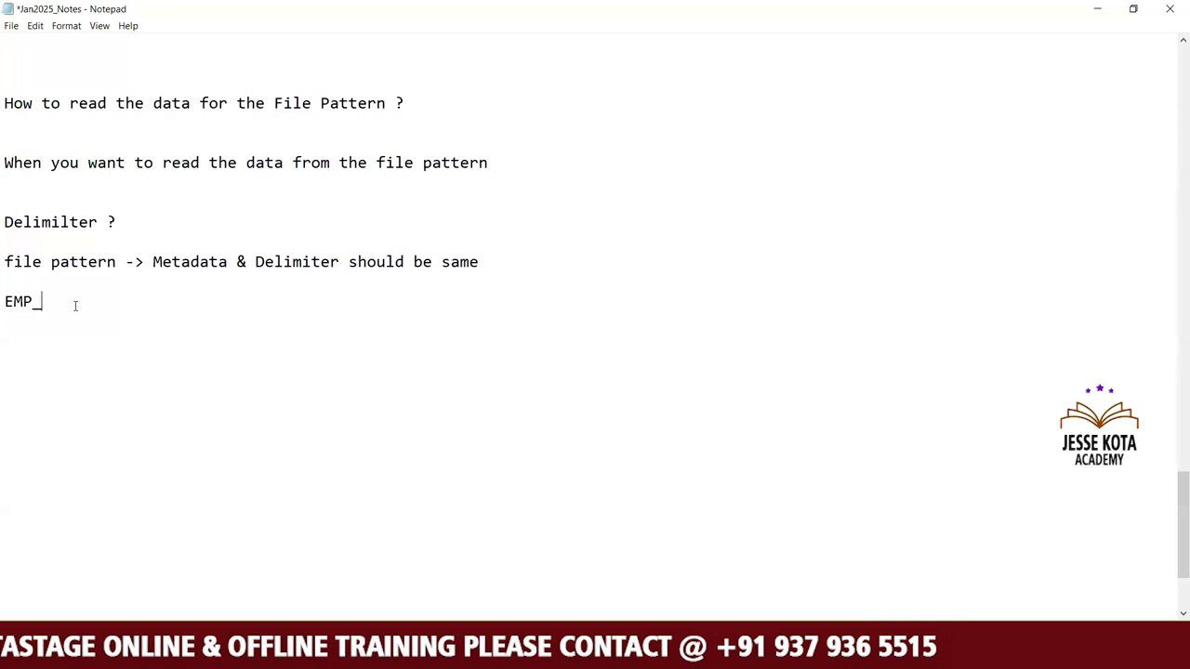
{"action": "type", "text": "1.tx"}
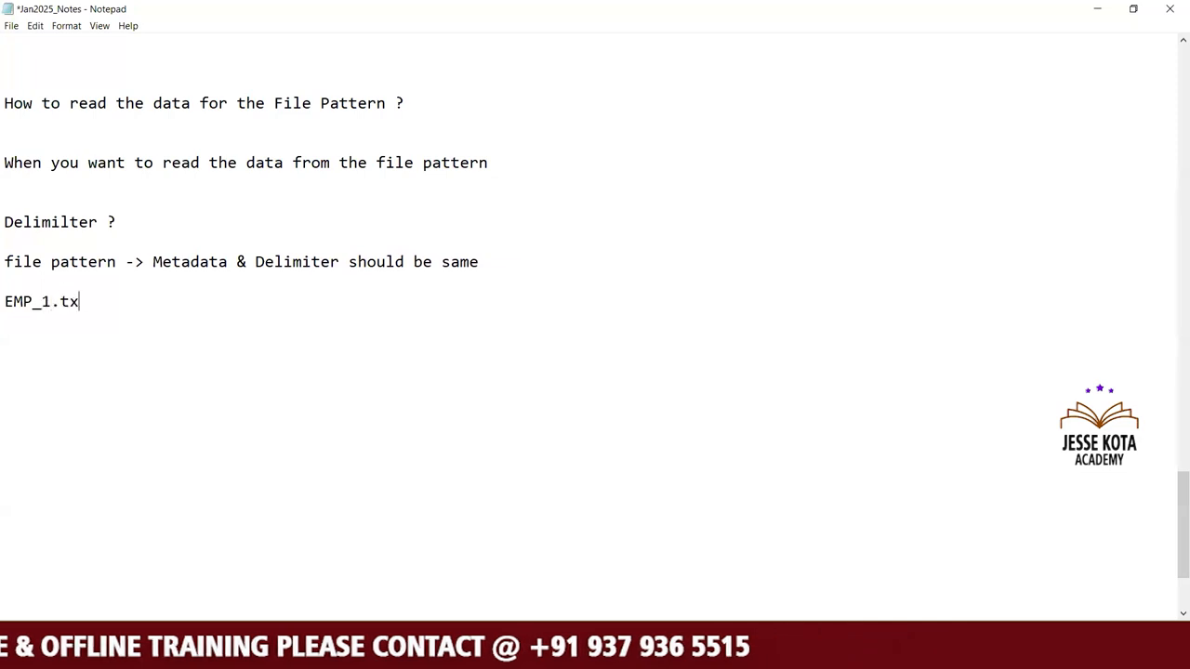
{"action": "type", "text": "t"}
{"action": "key", "text": "Return"}
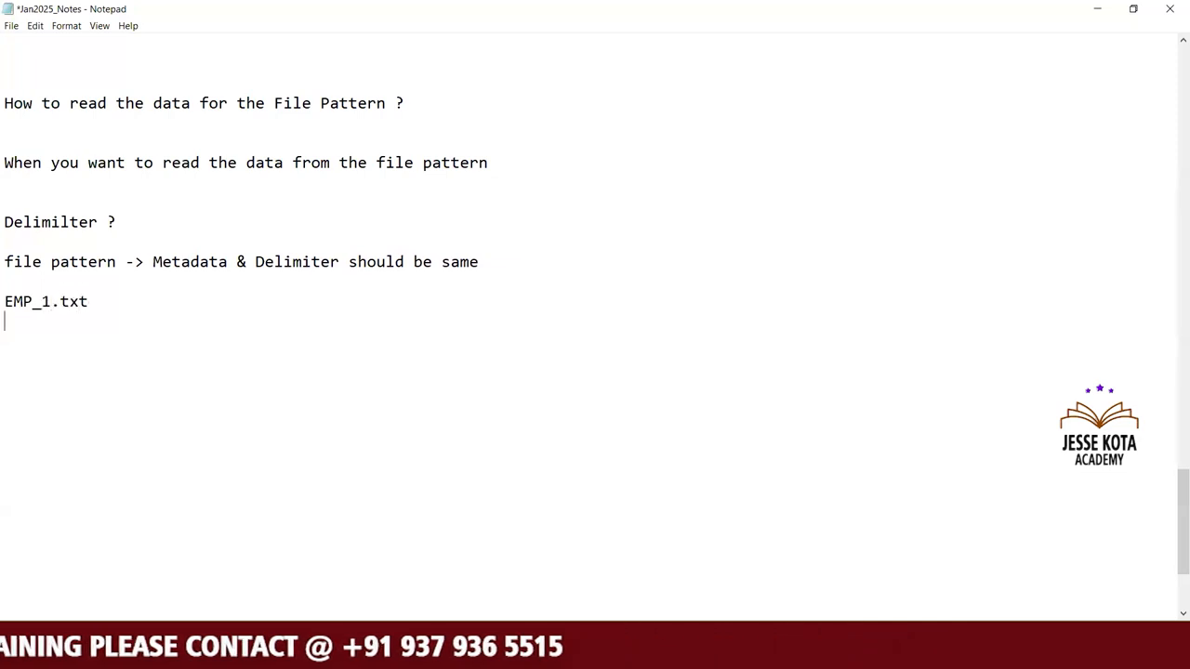
{"action": "type", "text": "EMP_2.txt"}
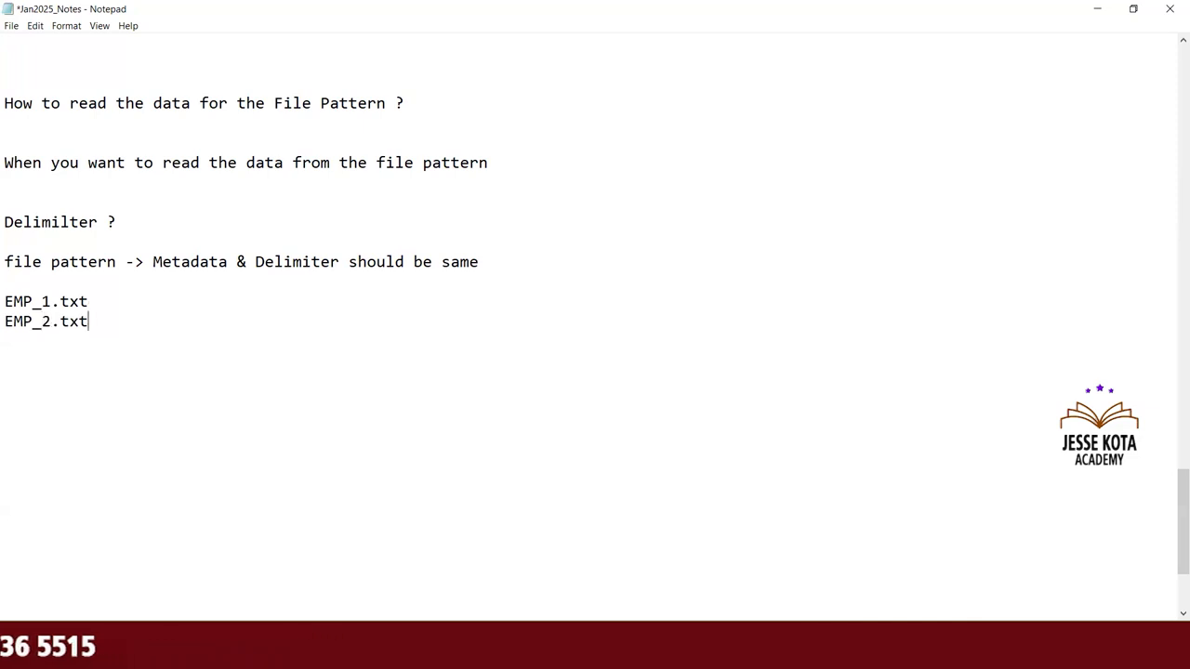
{"action": "key", "text": "Return"}
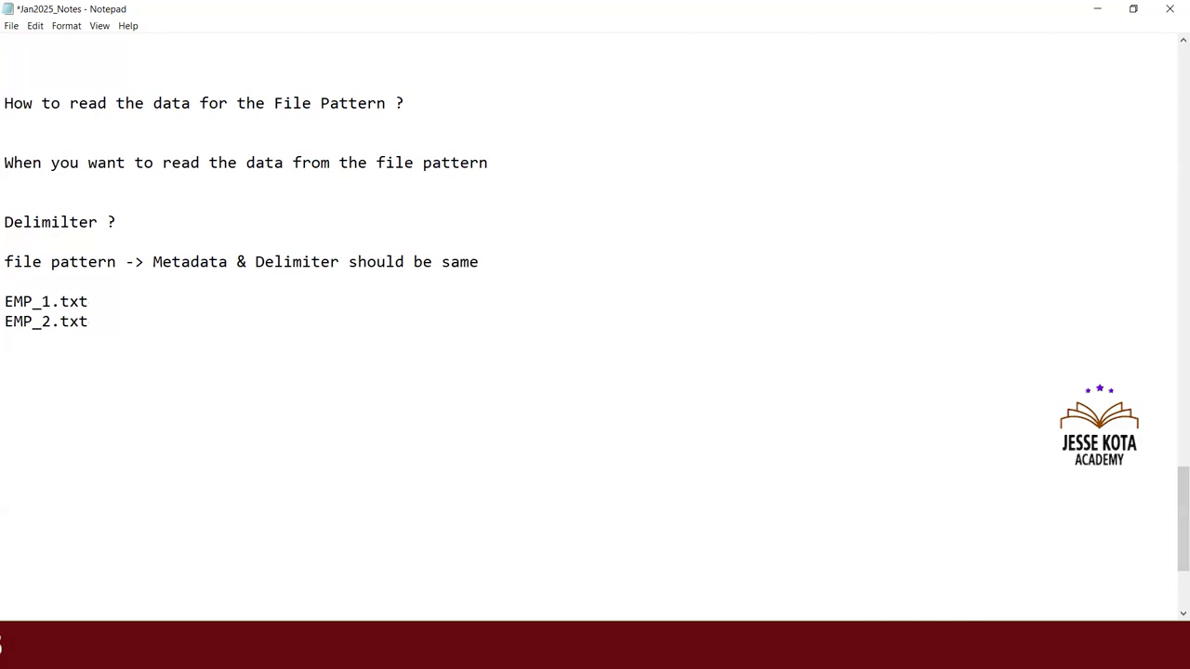
{"action": "type", "text": "EMP_3.txt"}
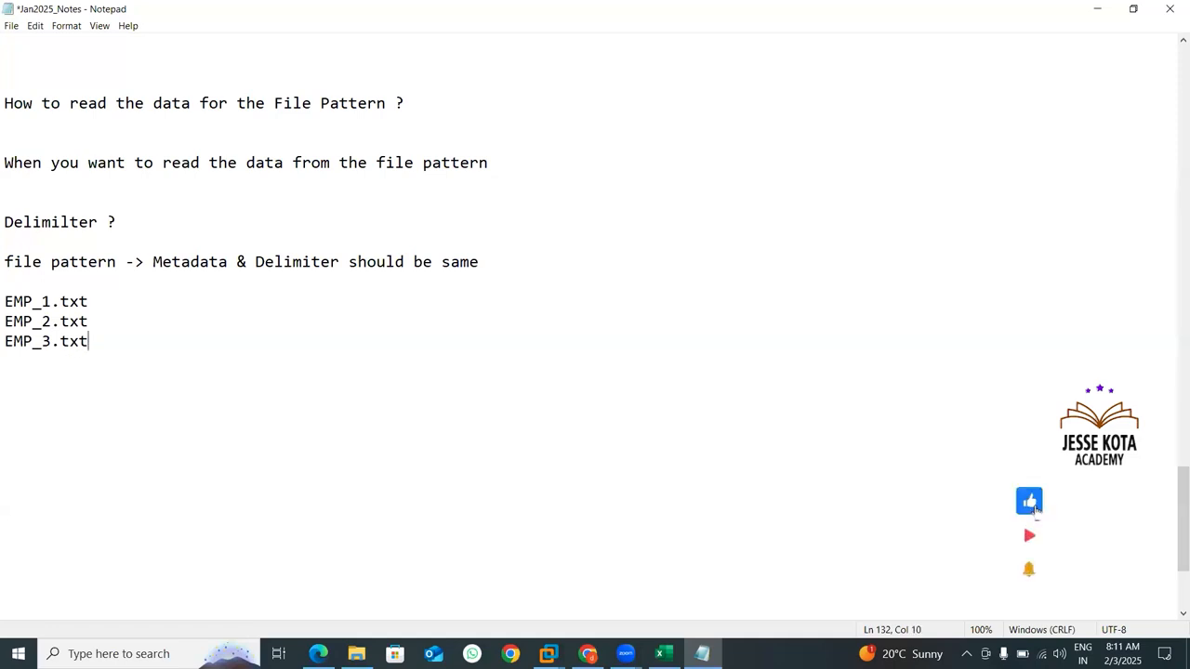
{"action": "left_click_drag", "start_coordinate": [110, 344], "coordinate": [5, 303]}
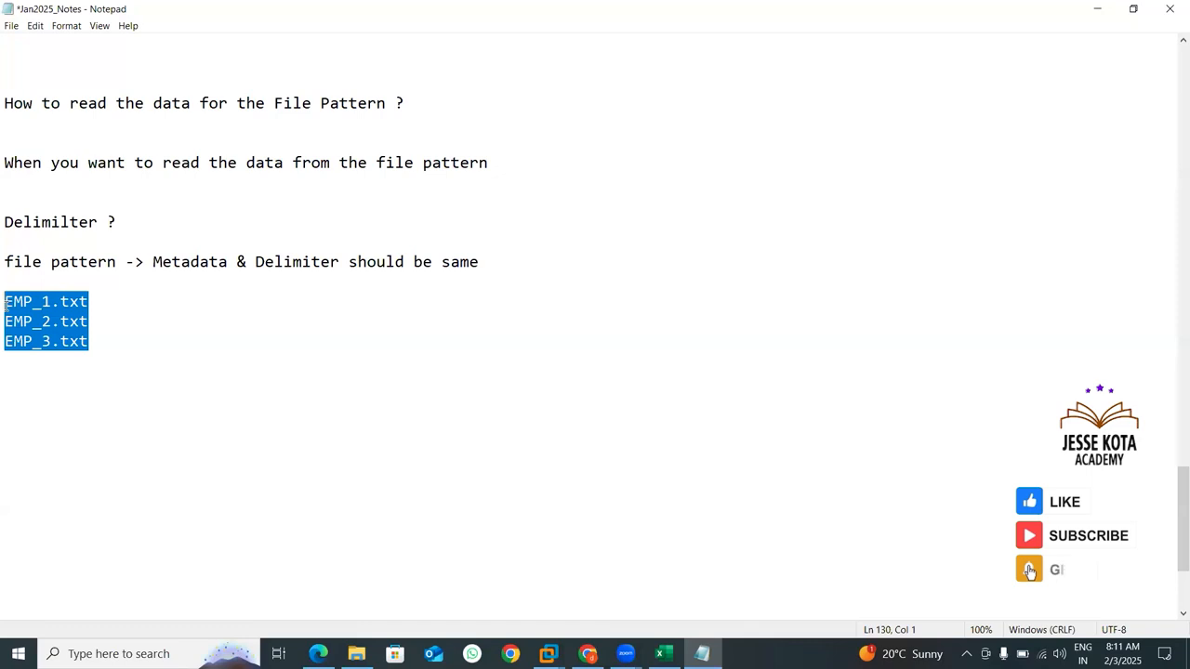
{"action": "left_click", "coordinate": [111, 336]}
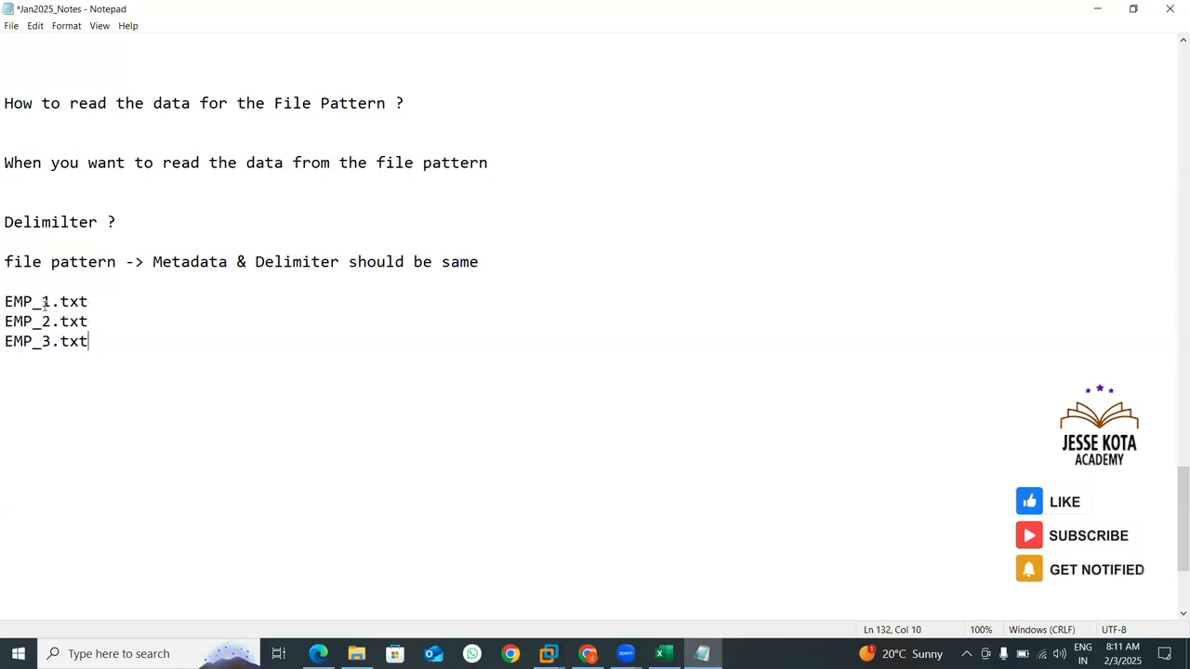
{"action": "left_click_drag", "start_coordinate": [45, 304], "coordinate": [52, 304]}
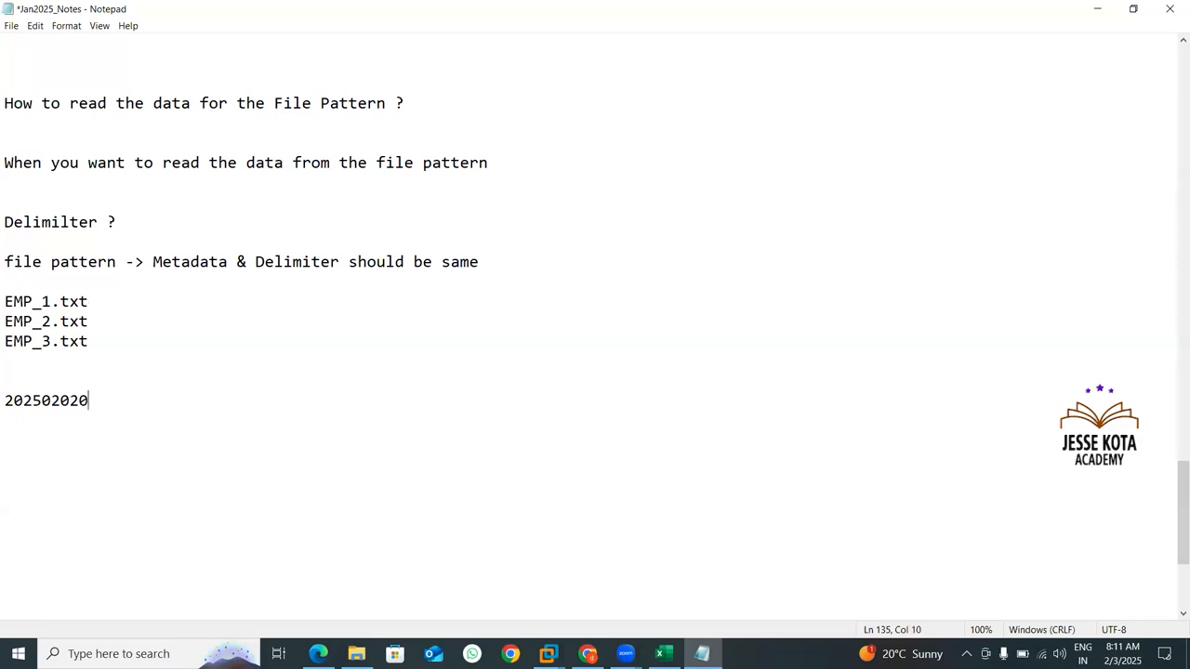
Add the example file name EMP_20250202060045.txt on its own line below the three EMP file names.
{"action": "type", "text": "6"}
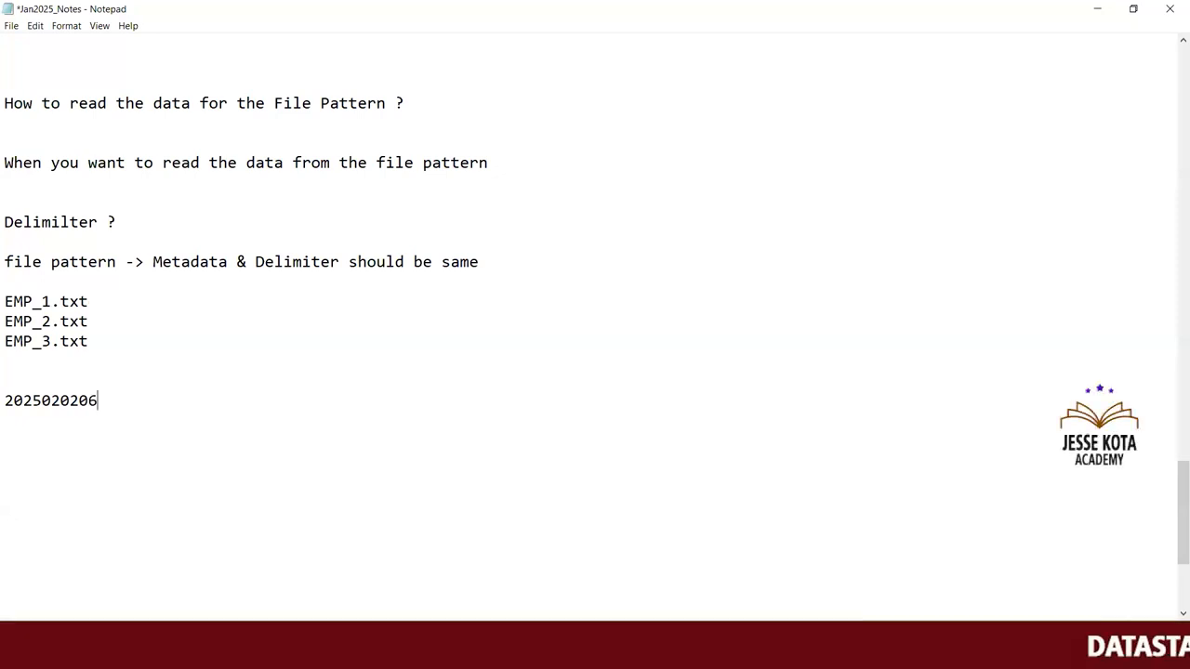
{"action": "type", "text": "0045"}
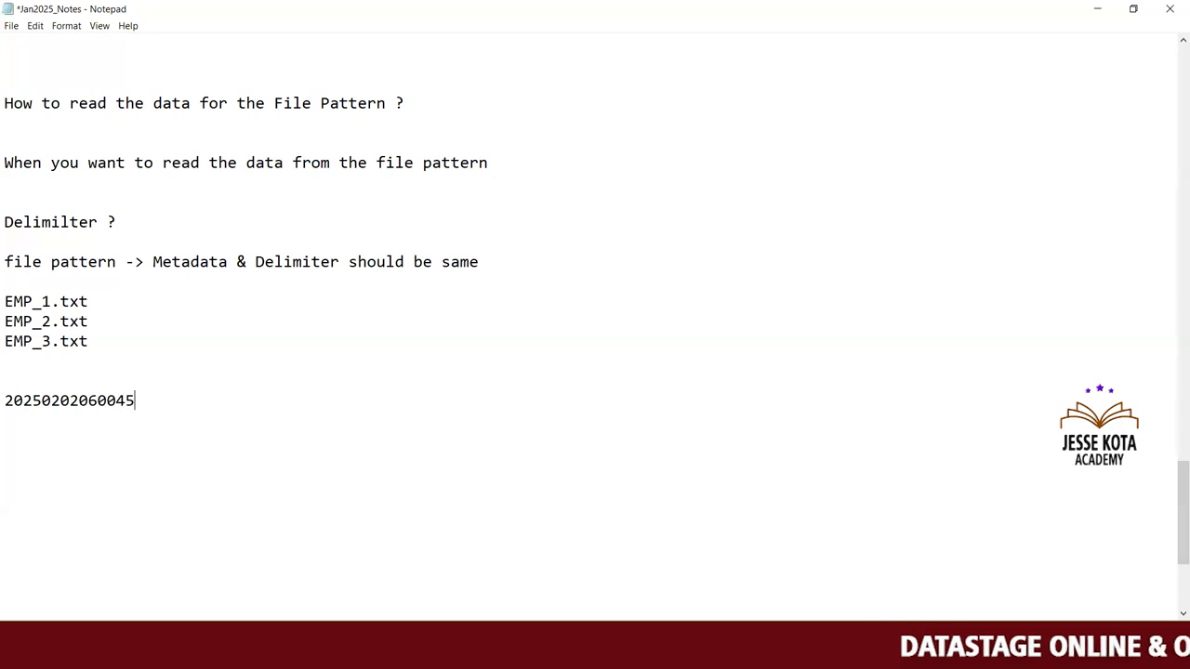
{"action": "type", "text": ".txt"}
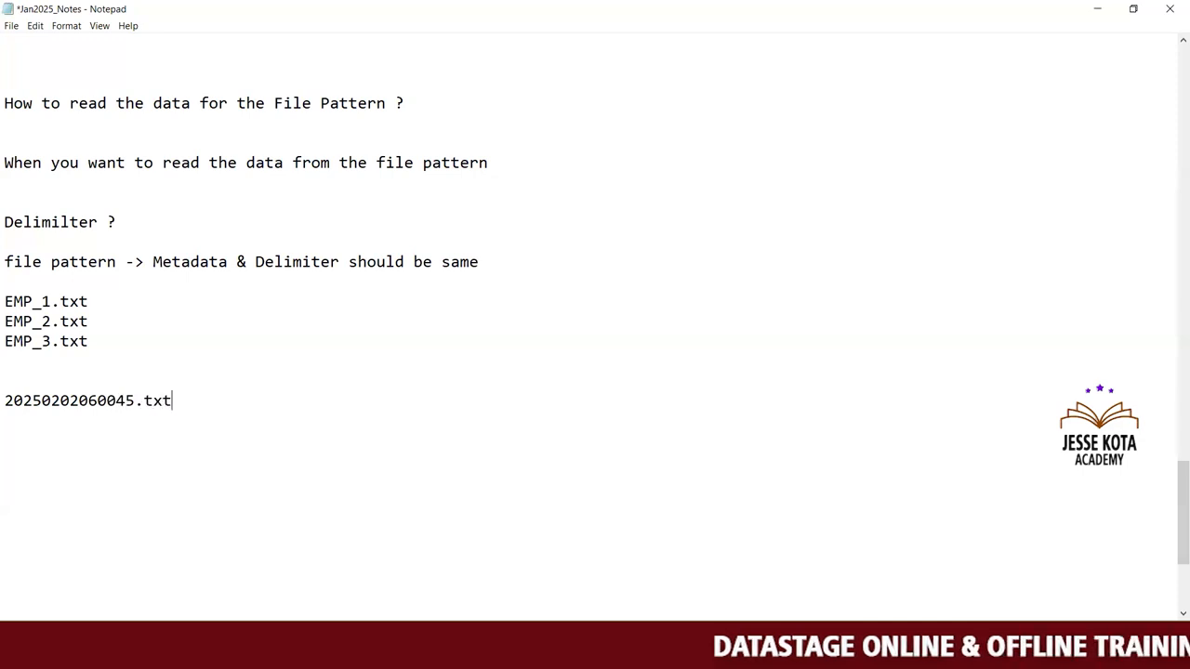
{"action": "key", "text": "Home"}
{"action": "type", "text": "EM"}
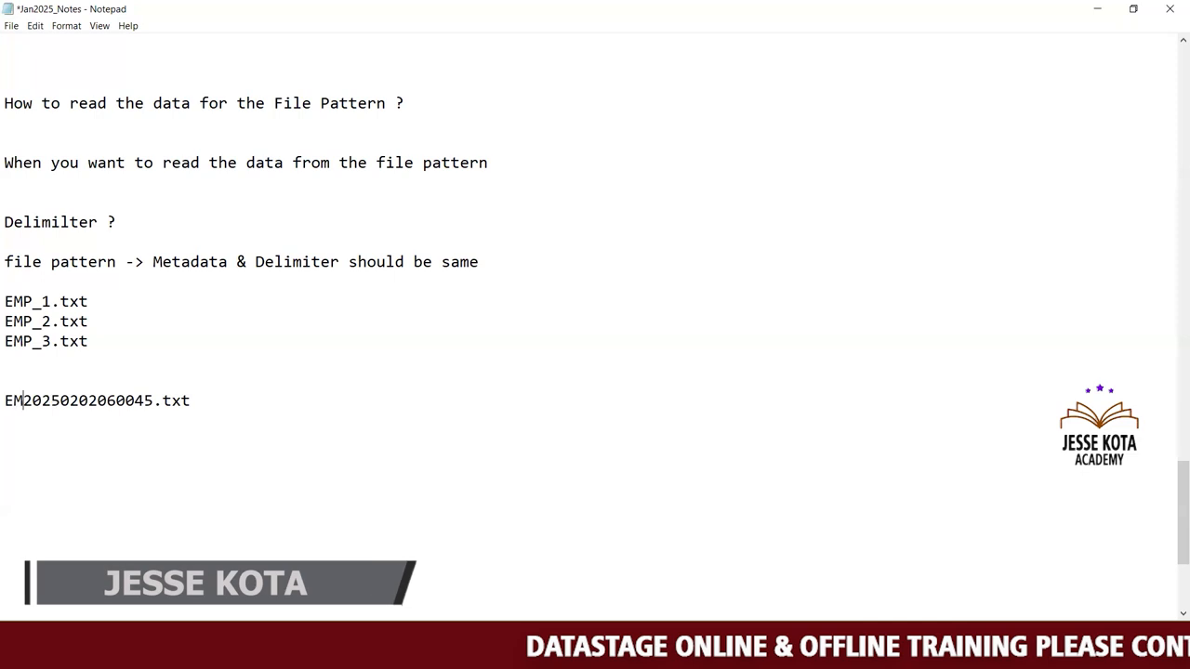
{"action": "type", "text": "P_"}
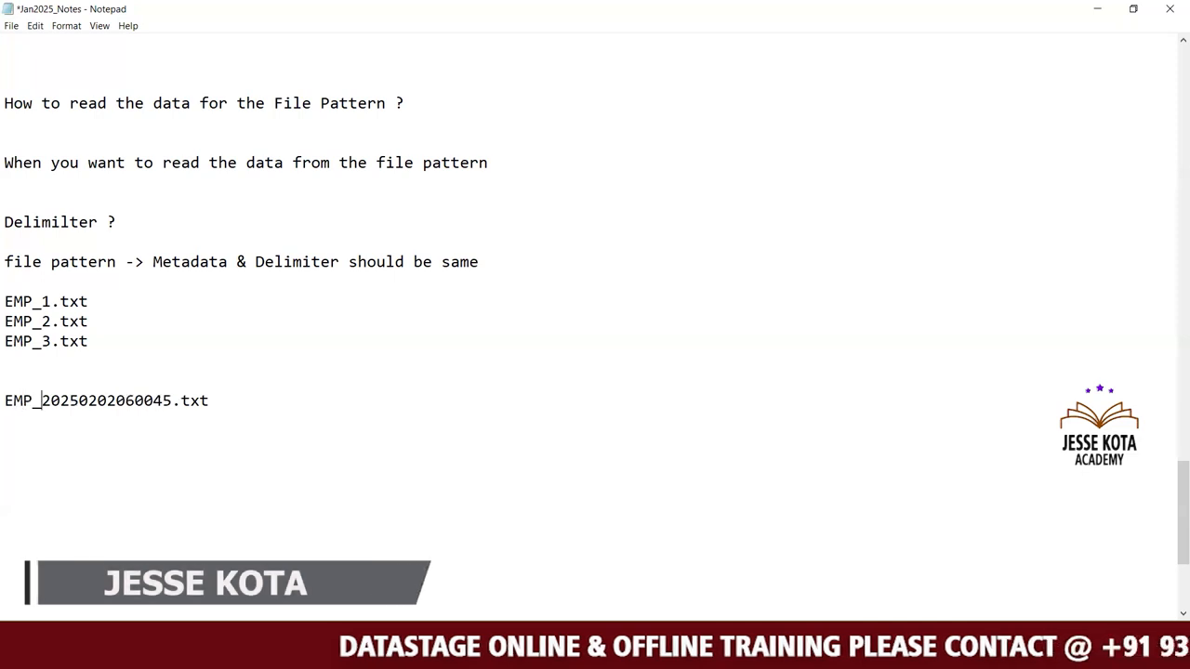
Copy the timestamped part of the EMP example to a new line below and prefix it as Invoice_20250202060045.txt.
{"action": "key", "text": "shift+End"}
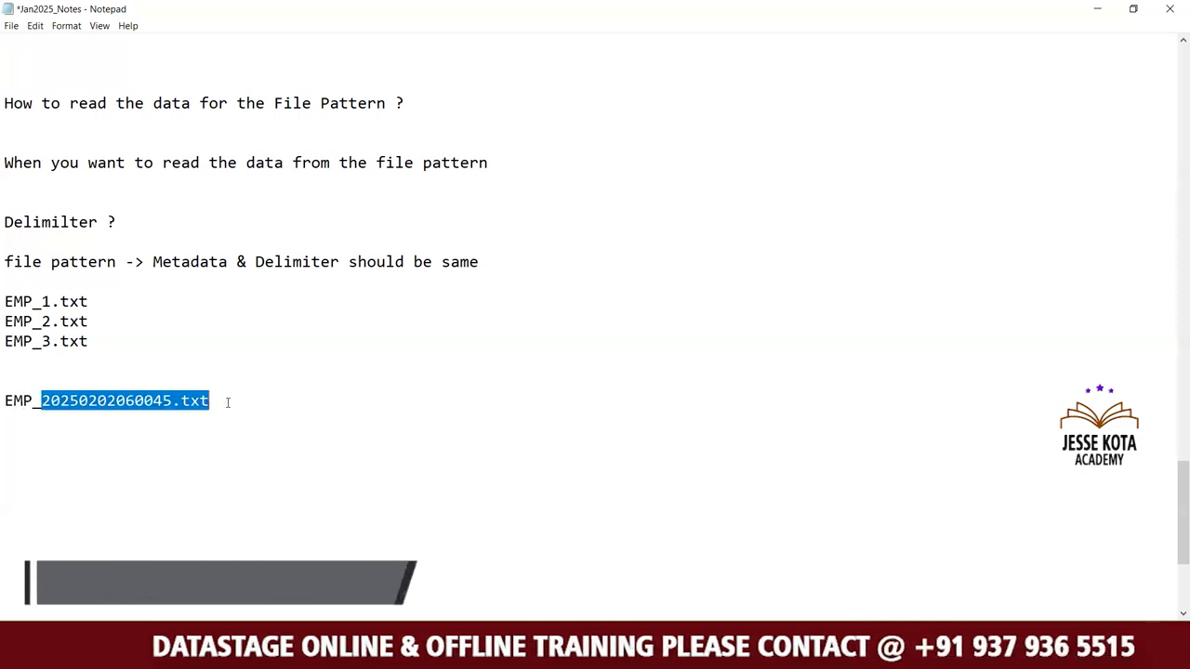
{"action": "key", "text": "ctrl+c"}
{"action": "key", "text": "End"}
{"action": "key", "text": "Return"}
{"action": "key", "text": "Return"}
{"action": "key", "text": "ctrl+v"}
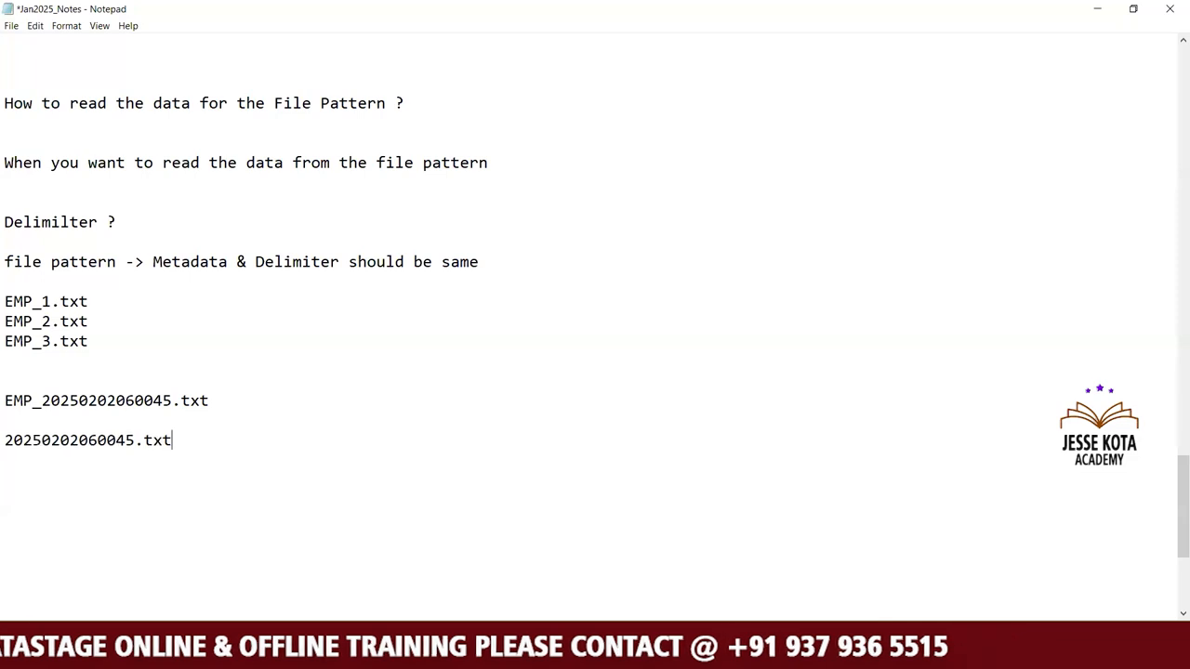
{"action": "key", "text": "Home"}
{"action": "type", "text": "Invoice_"}
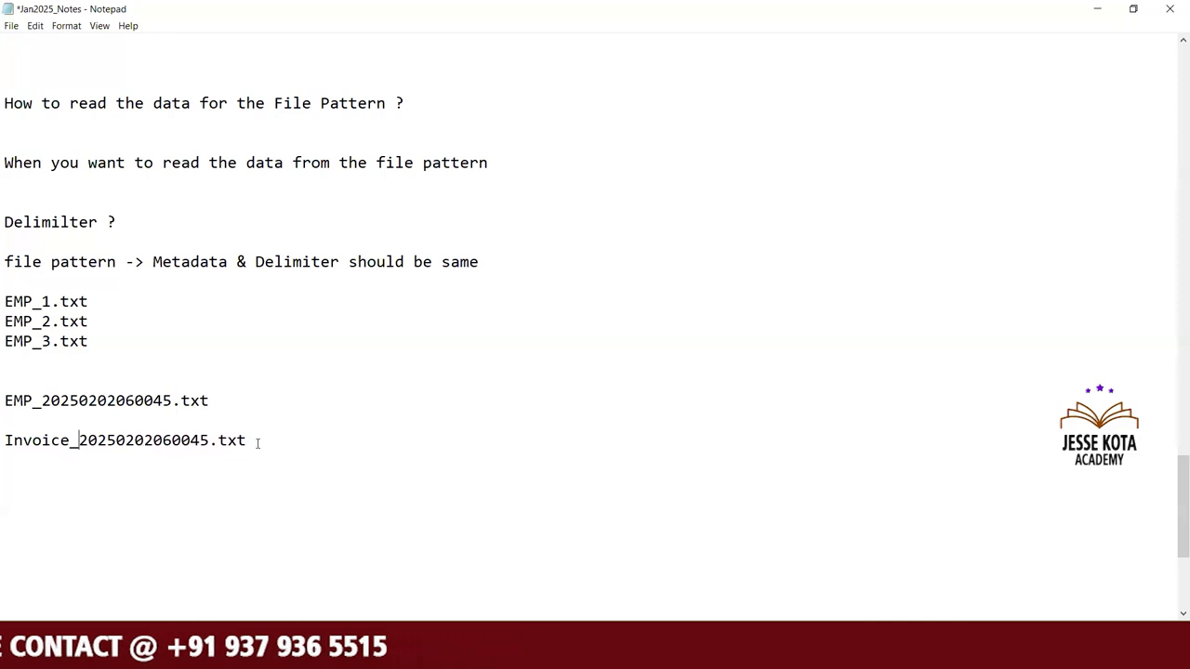
{"action": "left_click_drag", "start_coordinate": [56, 459], "coordinate": [7, 443]}
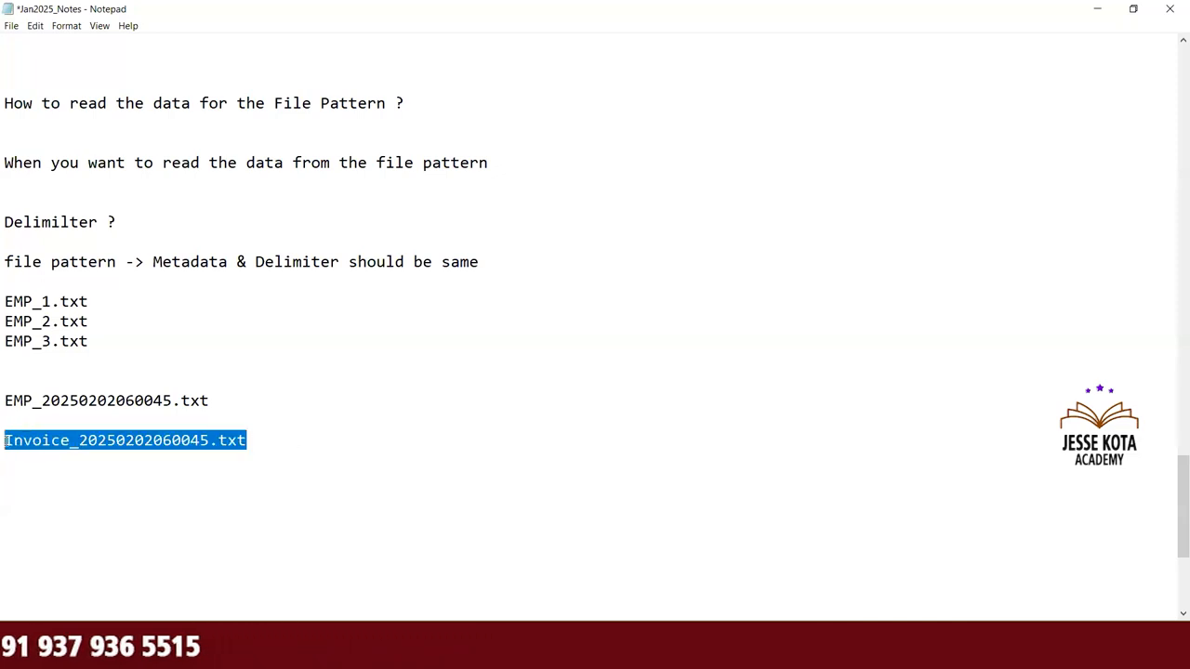
{"action": "left_click", "coordinate": [21, 468]}
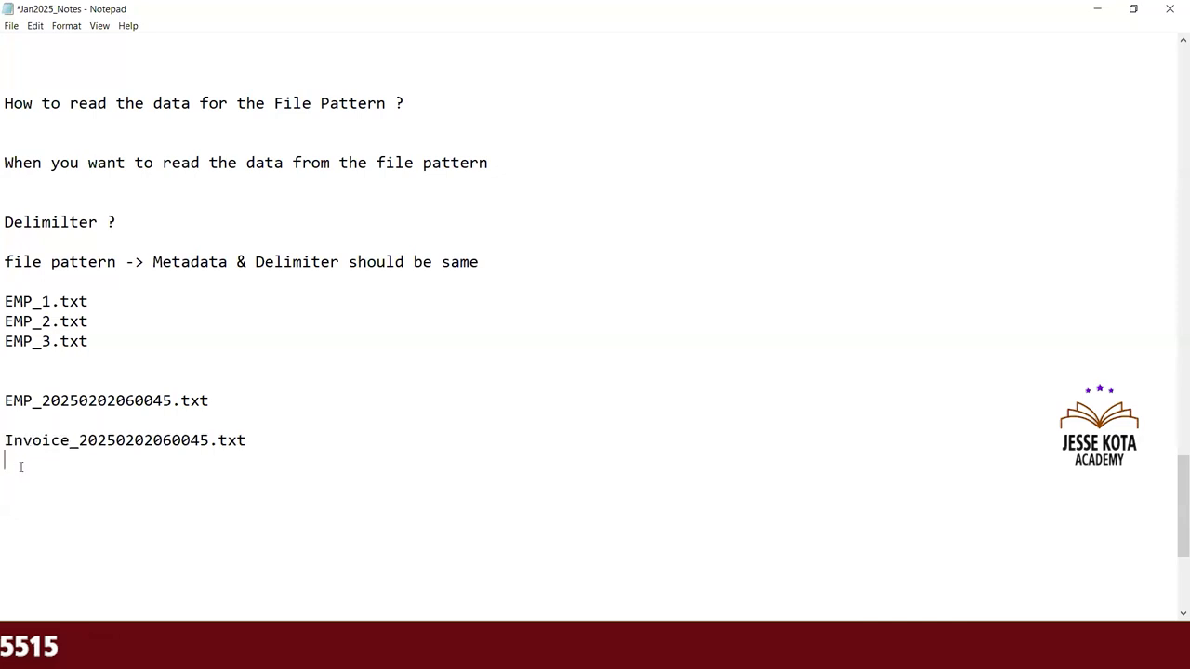
{"action": "left_click", "coordinate": [257, 441]}
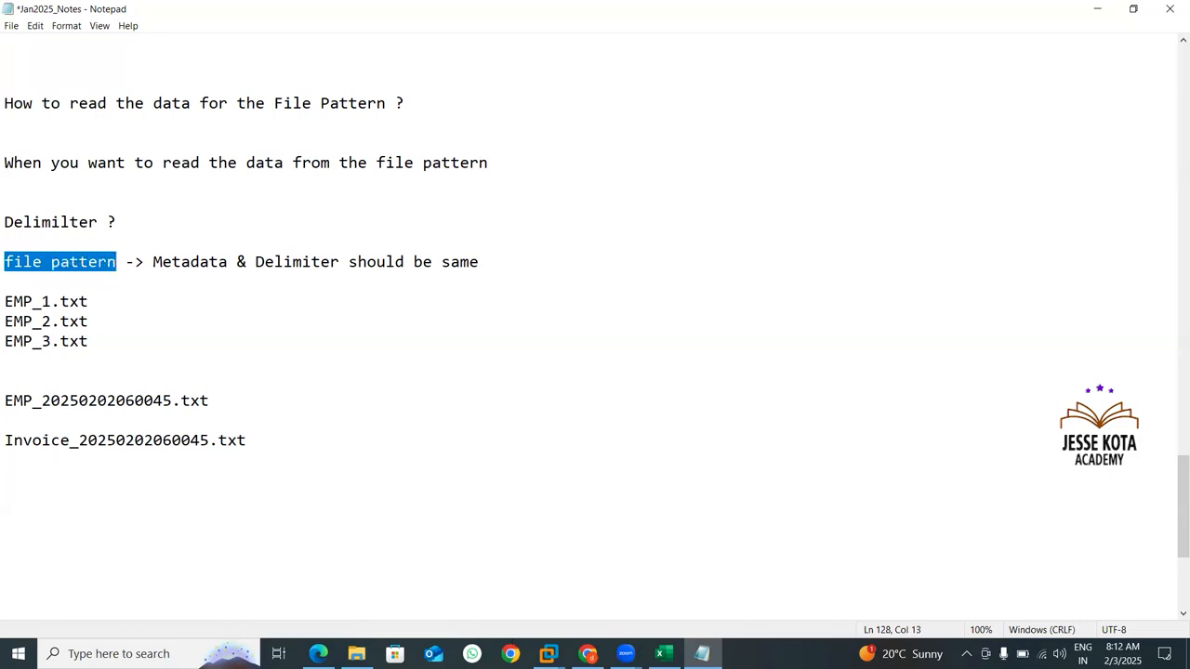
Switch to DataStage Designer in the DS115 virtual machine, dismiss the new-object dialog and close the job log view.
{"action": "left_click", "coordinate": [547, 653]}
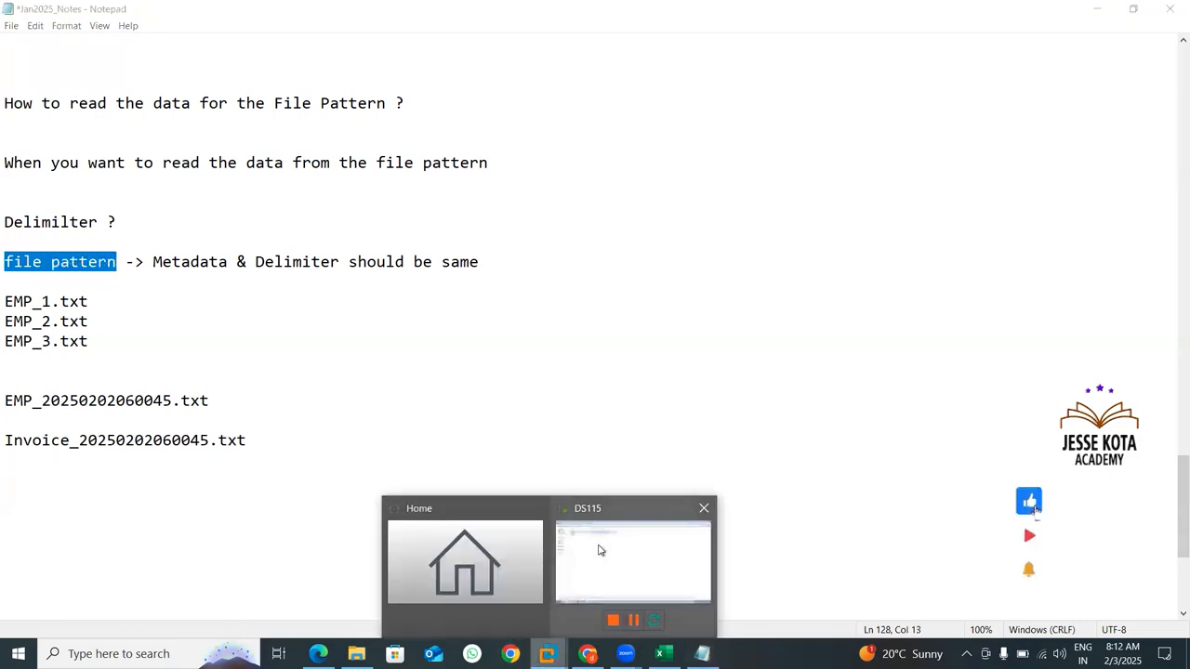
{"action": "left_click", "coordinate": [599, 550]}
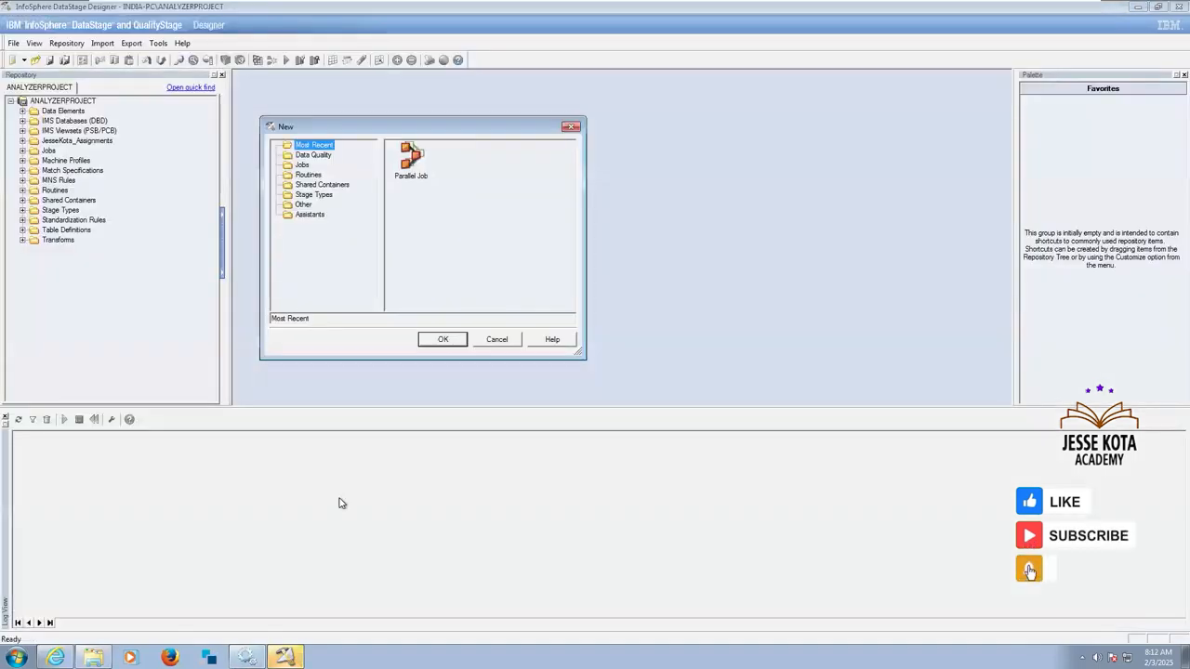
{"action": "left_click", "coordinate": [497, 340]}
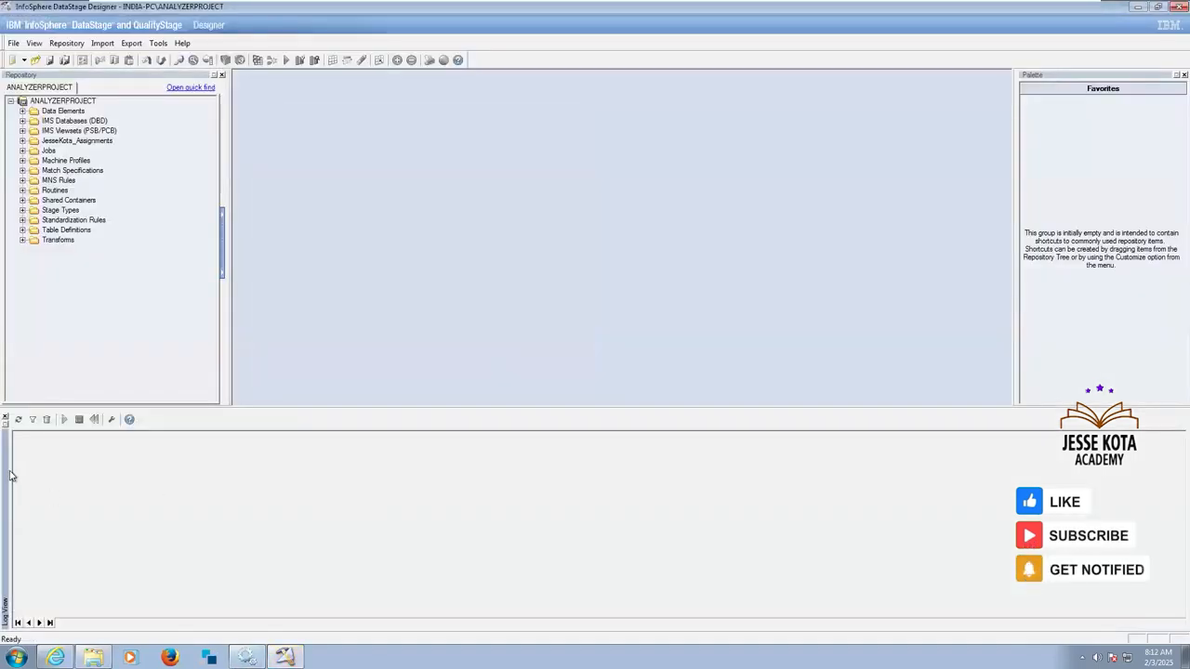
{"action": "left_click", "coordinate": [5, 416]}
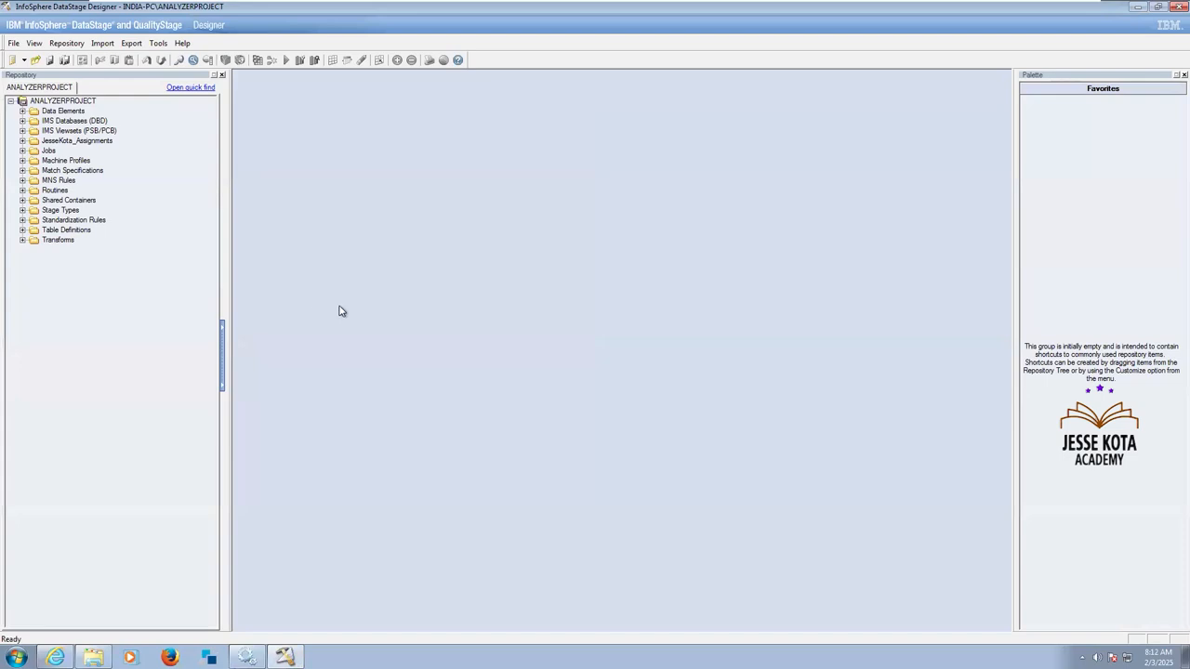
Create a new parallel job and enlarge its design canvas to fill the workspace.
{"action": "left_click", "coordinate": [12, 61]}
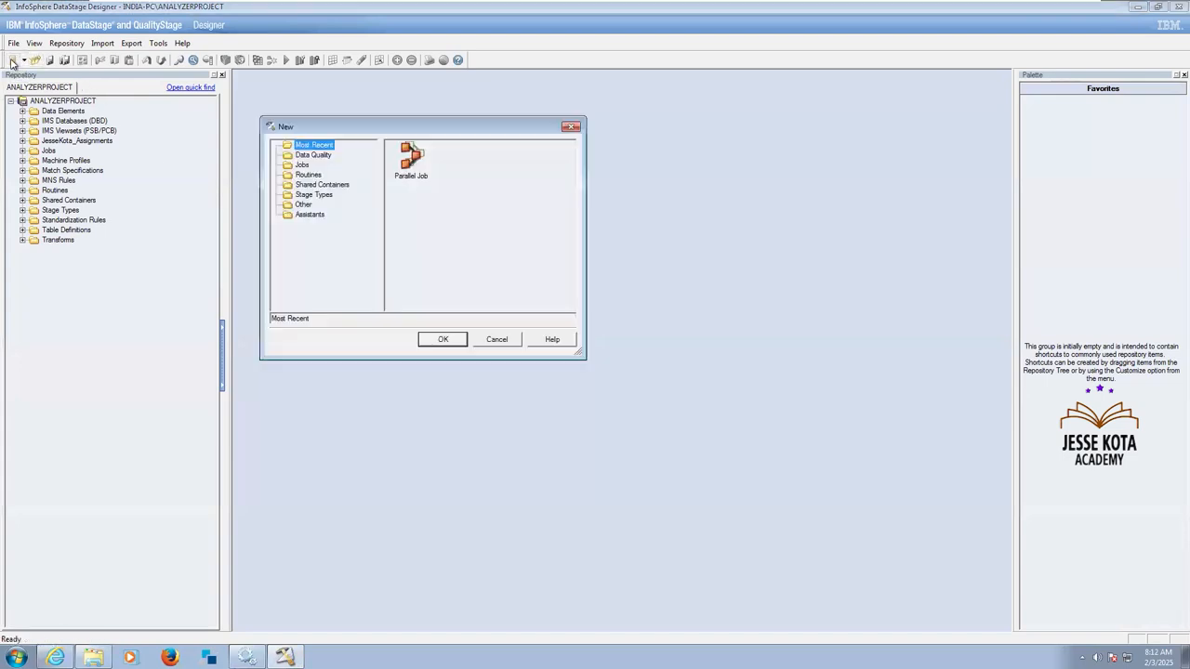
{"action": "left_click", "coordinate": [301, 166]}
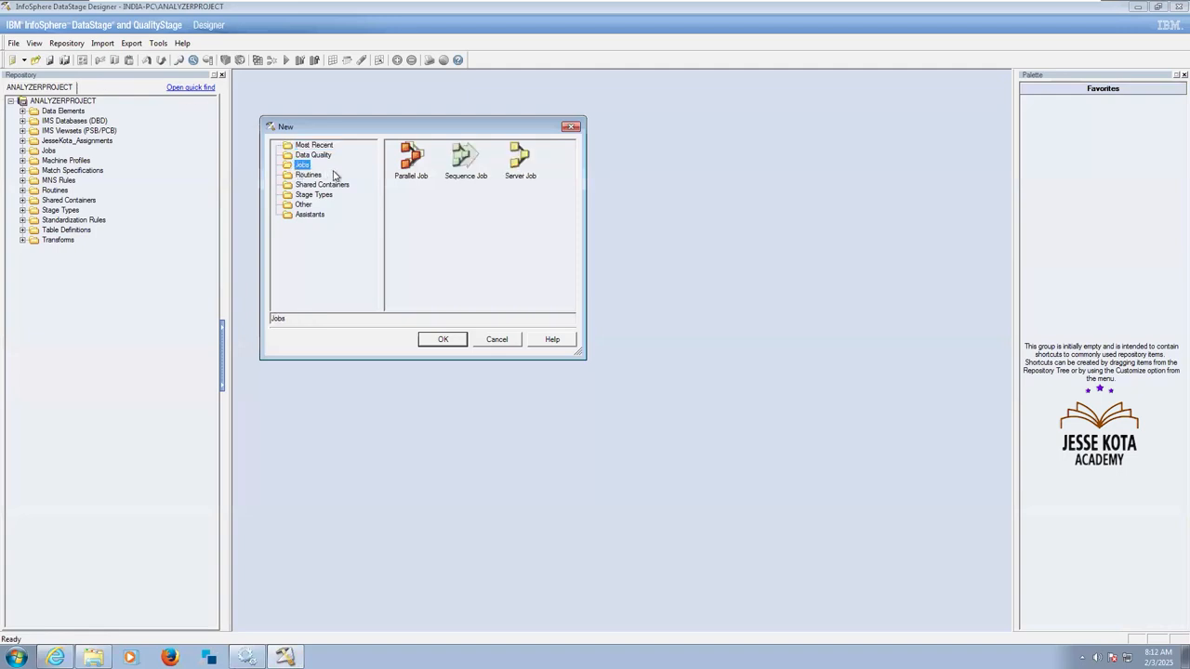
{"action": "left_click", "coordinate": [402, 172]}
{"action": "left_click", "coordinate": [444, 339]}
{"action": "left_click", "coordinate": [788, 81]}
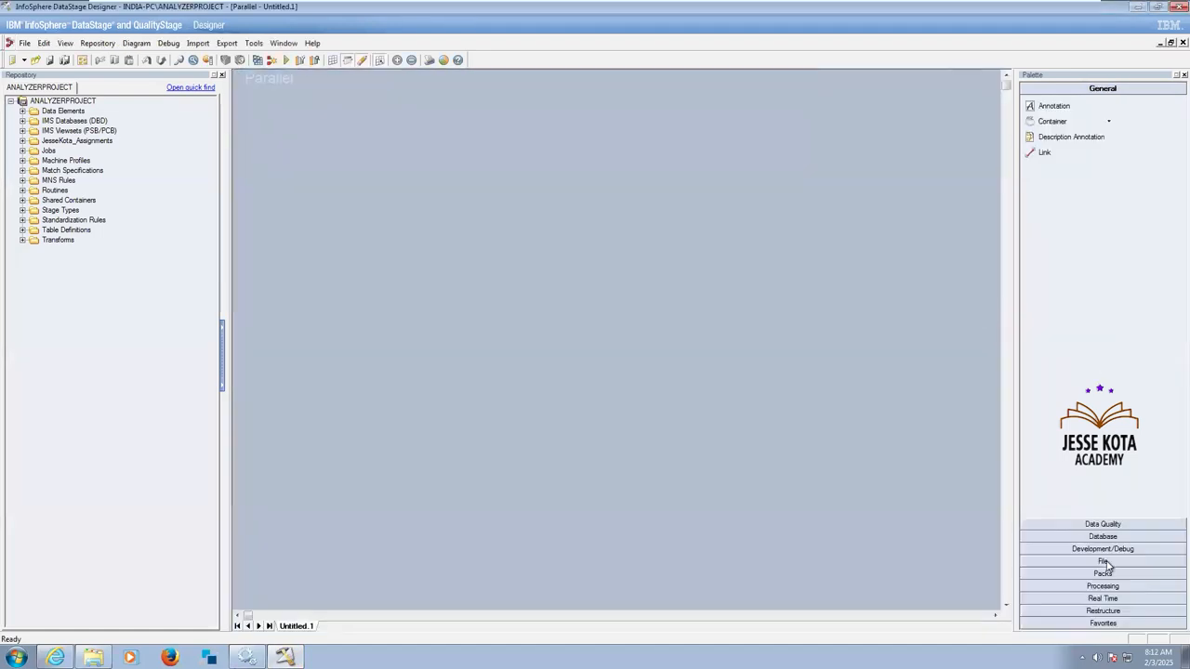
Place a source and a target Sequential File stage on the canvas with a Transformer stage between them.
{"action": "left_click", "coordinate": [1104, 562]}
{"action": "left_click_drag", "start_coordinate": [1075, 219], "coordinate": [369, 253]}
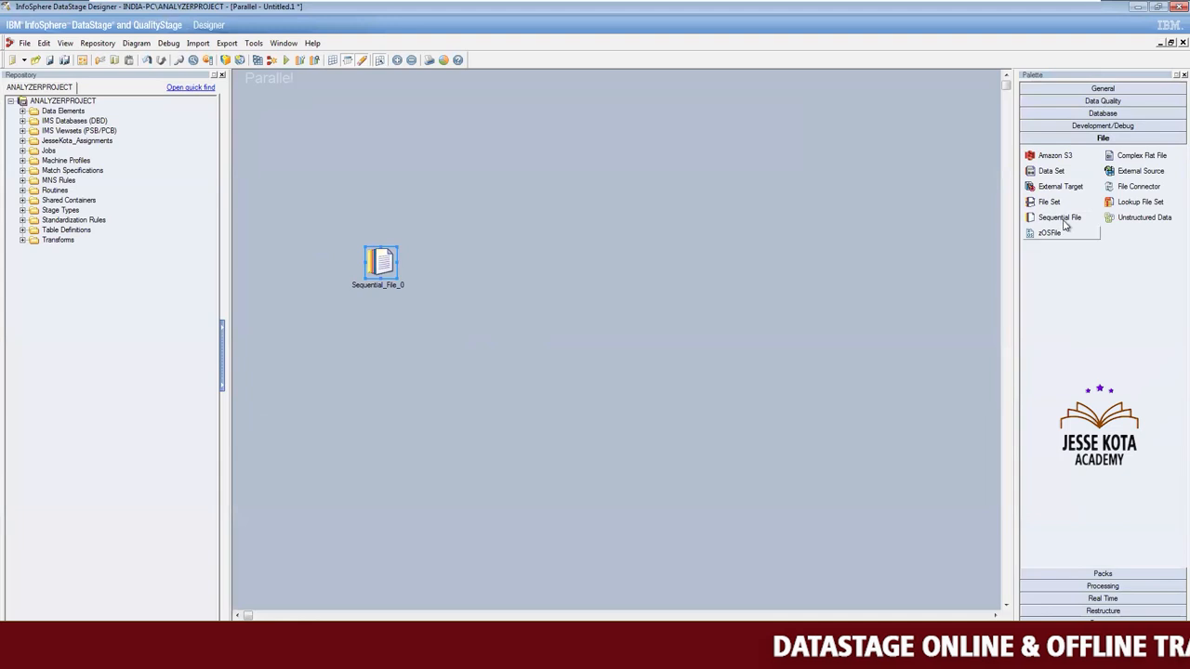
{"action": "left_click_drag", "start_coordinate": [1066, 224], "coordinate": [815, 256]}
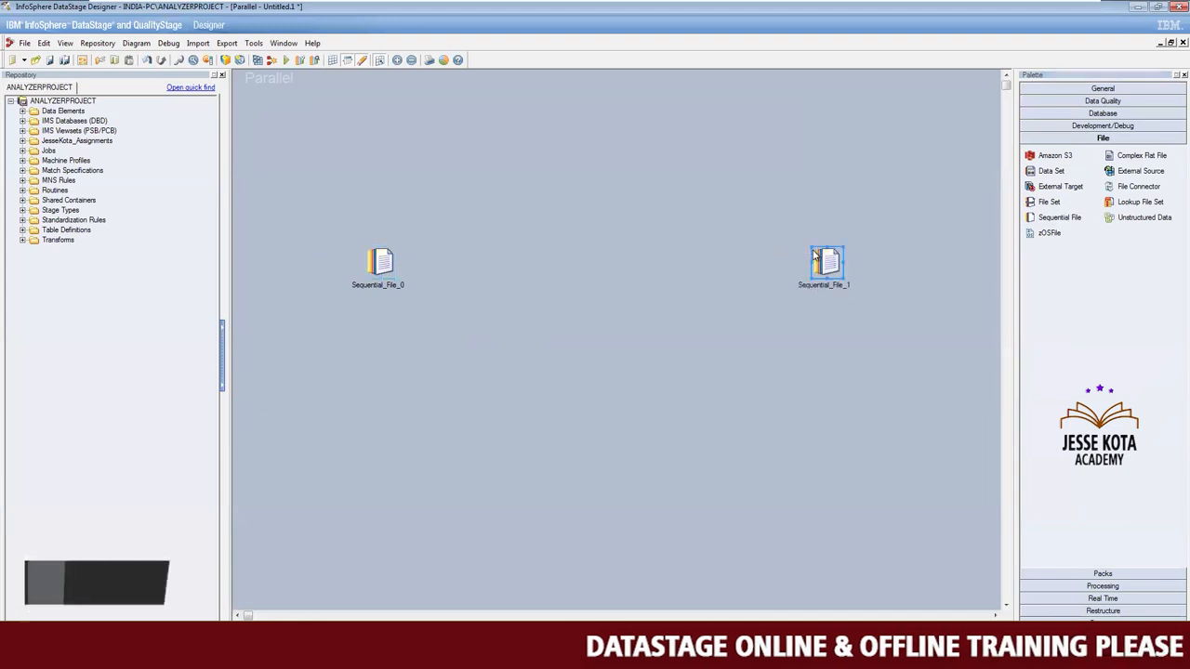
{"action": "left_click", "coordinate": [1089, 585]}
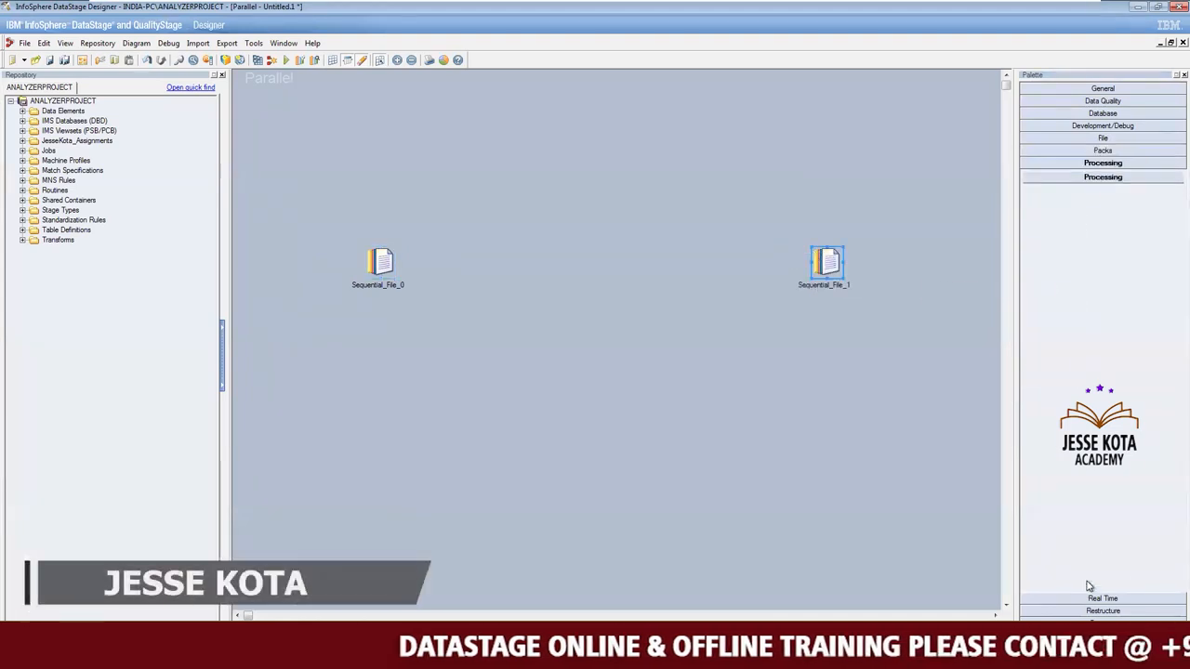
{"action": "scroll", "coordinate": [1155, 587], "scroll_direction": "down", "scroll_amount": 4}
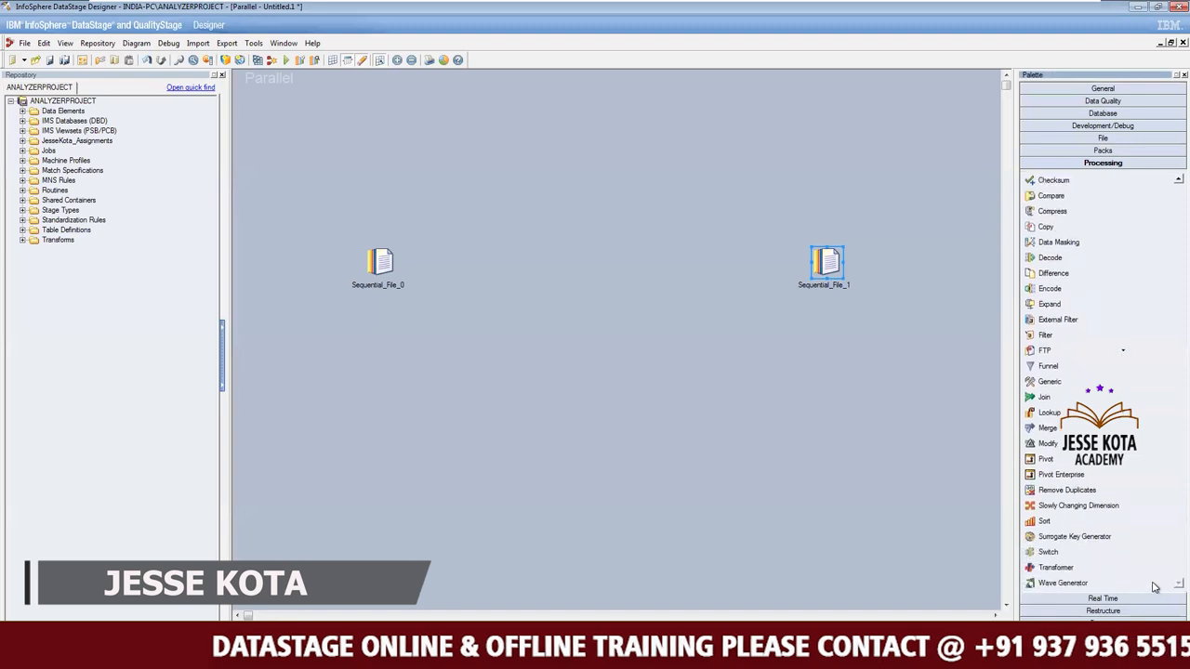
{"action": "left_click_drag", "start_coordinate": [1057, 568], "coordinate": [580, 253]}
{"action": "left_click", "coordinate": [702, 345]}
Link the source Sequential File to the Transformer, then delete and redraw the link from the Transformer to the target Sequential File.
{"action": "left_click_drag", "start_coordinate": [386, 263], "coordinate": [838, 264]}
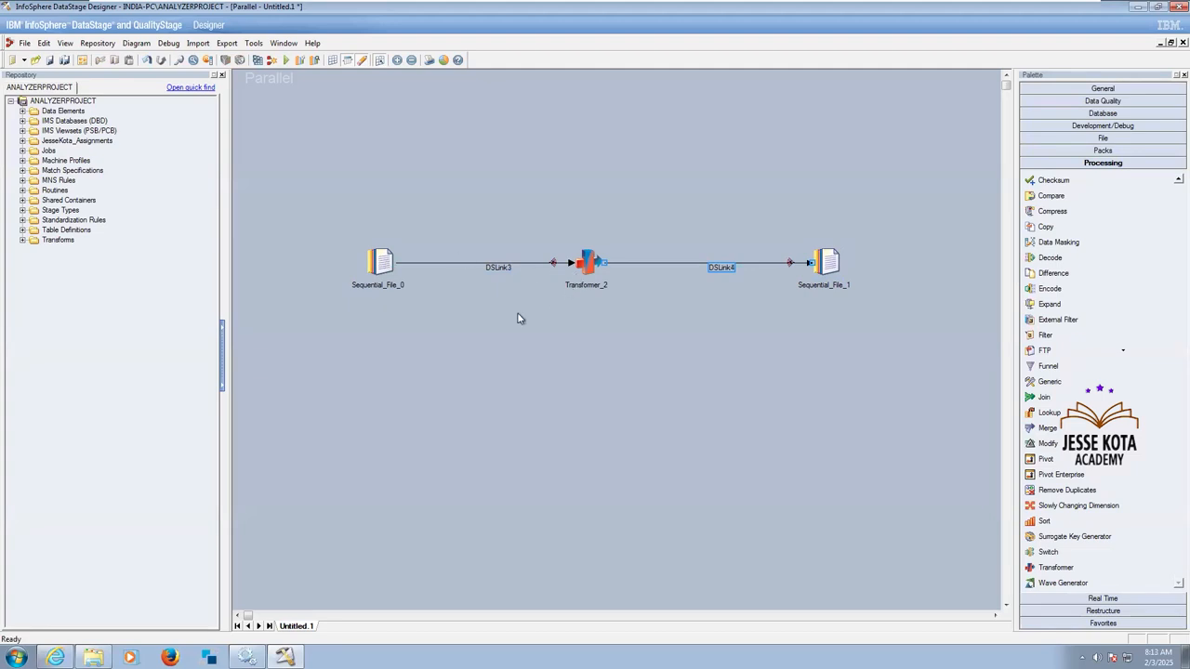
{"action": "key", "text": "Delete"}
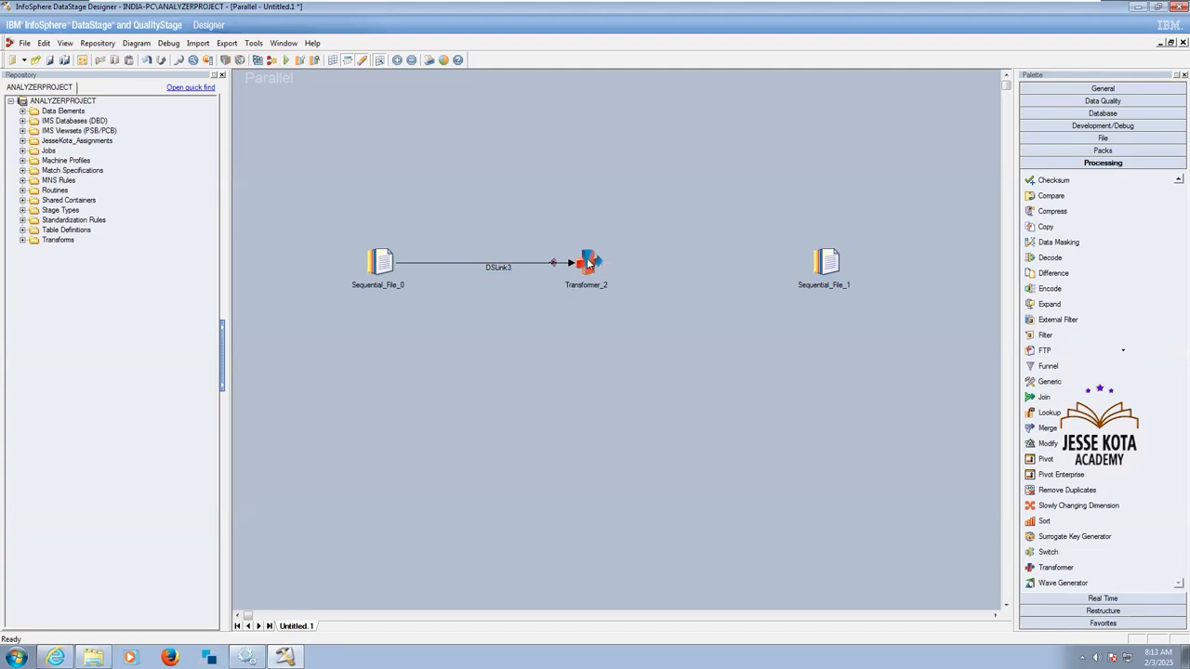
{"action": "left_click", "coordinate": [595, 341]}
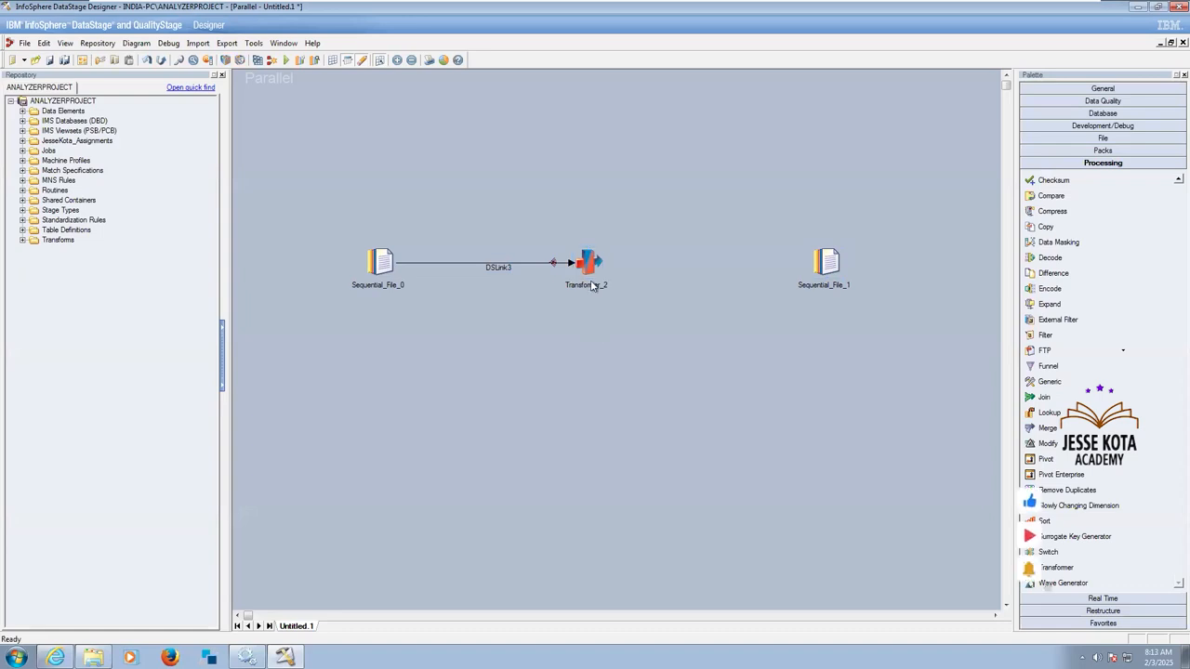
{"action": "left_click_drag", "start_coordinate": [590, 264], "coordinate": [830, 265]}
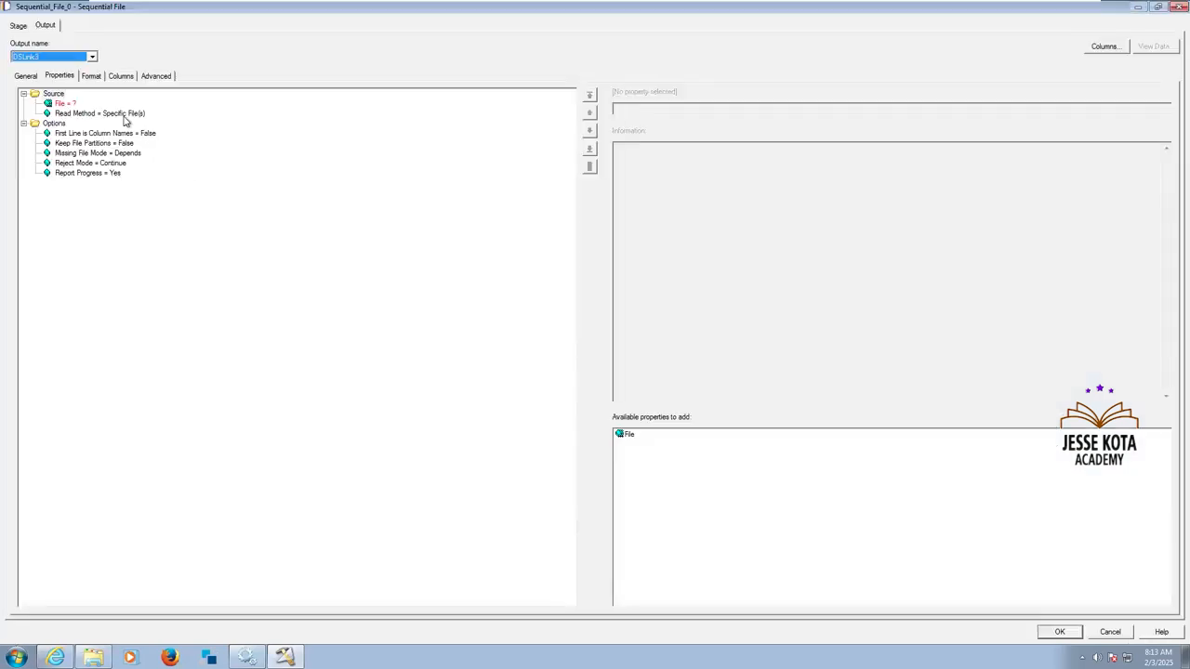
Set the read method of the source stage Sequential_File_0 to File Pattern in its output properties.
{"action": "left_click", "coordinate": [122, 114]}
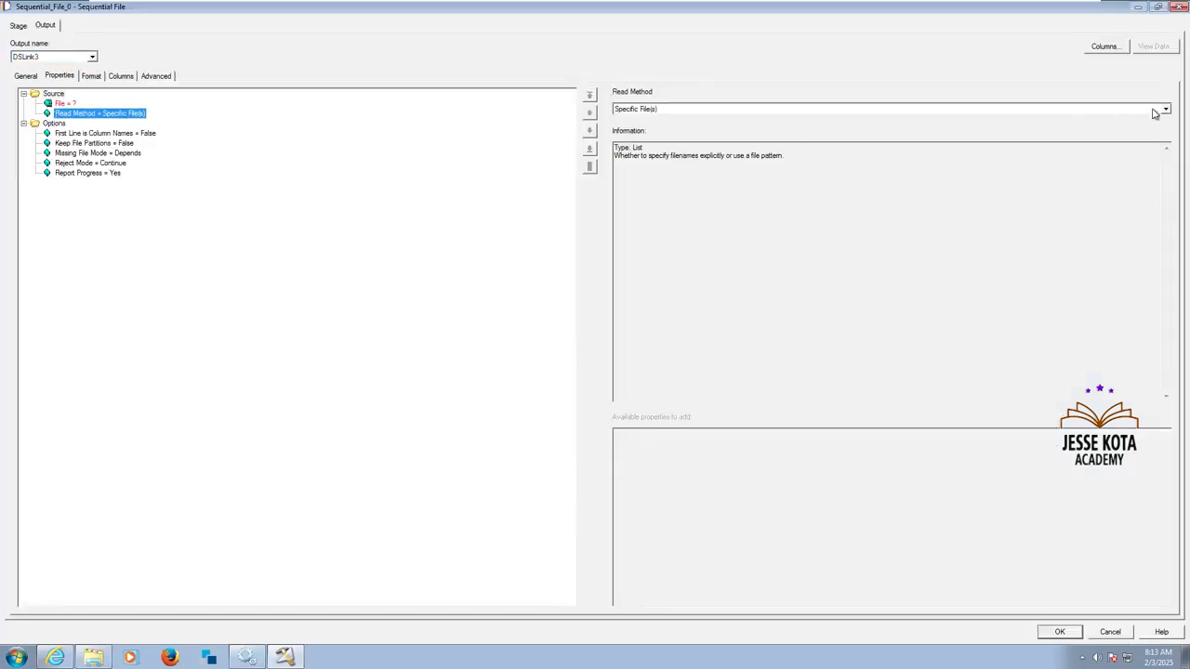
{"action": "left_click", "coordinate": [1156, 111]}
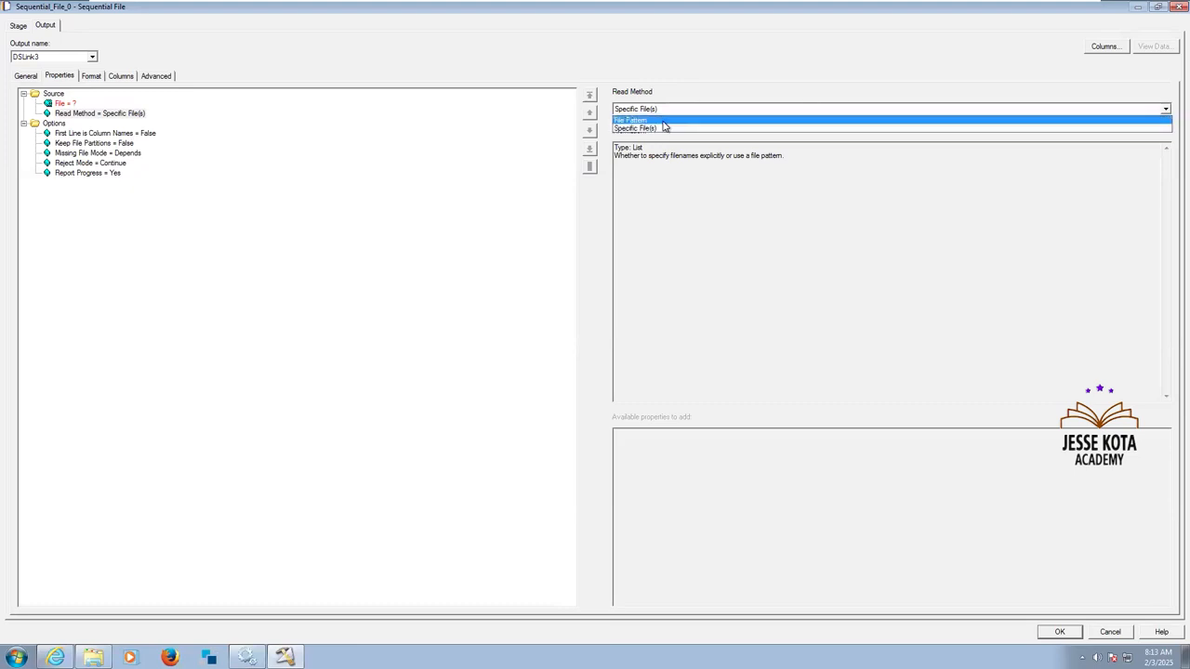
{"action": "left_click", "coordinate": [664, 121]}
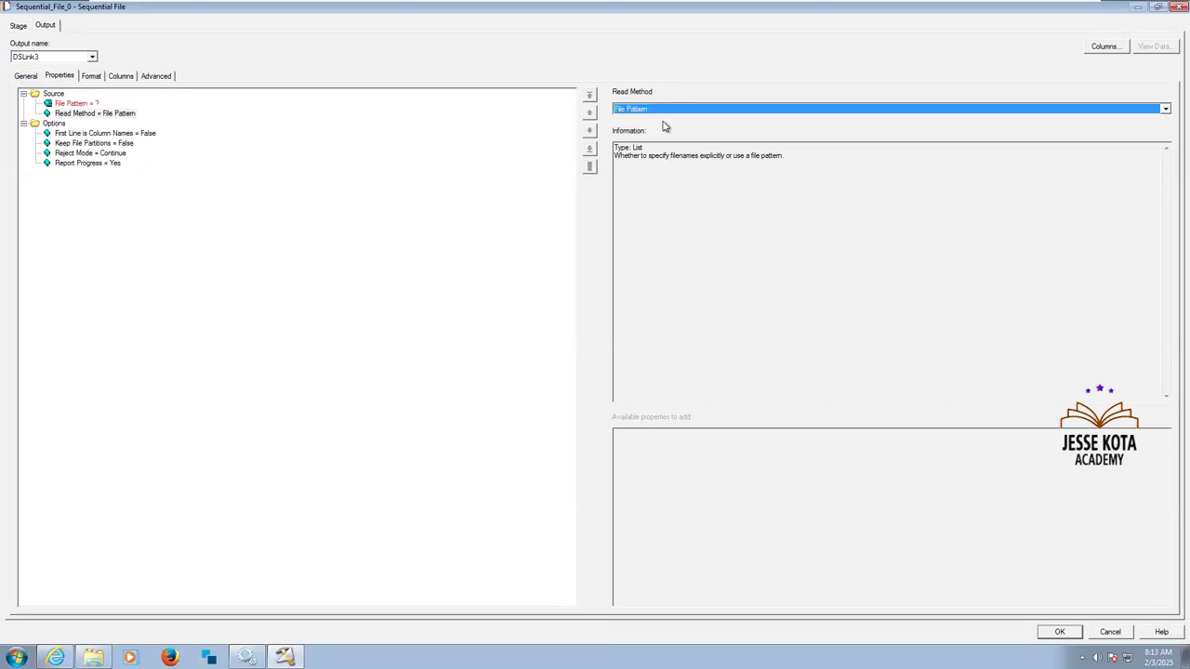
Open the server file browser for the source stage's File Pattern property.
{"action": "left_click", "coordinate": [74, 103]}
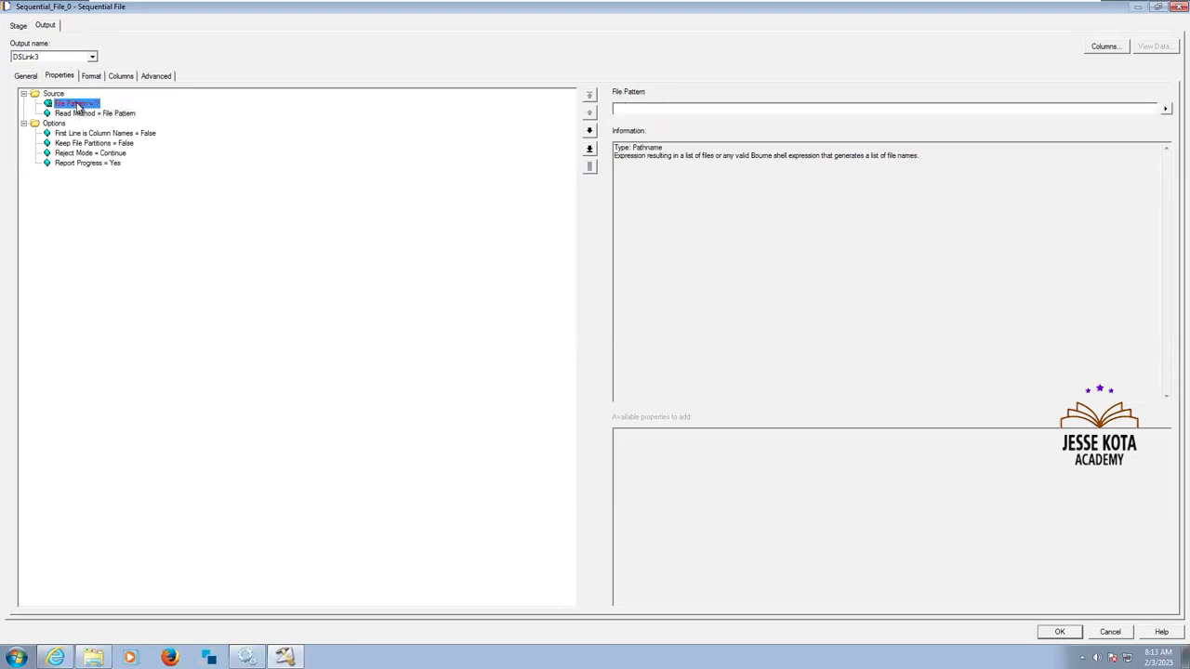
{"action": "left_click", "coordinate": [17, 26]}
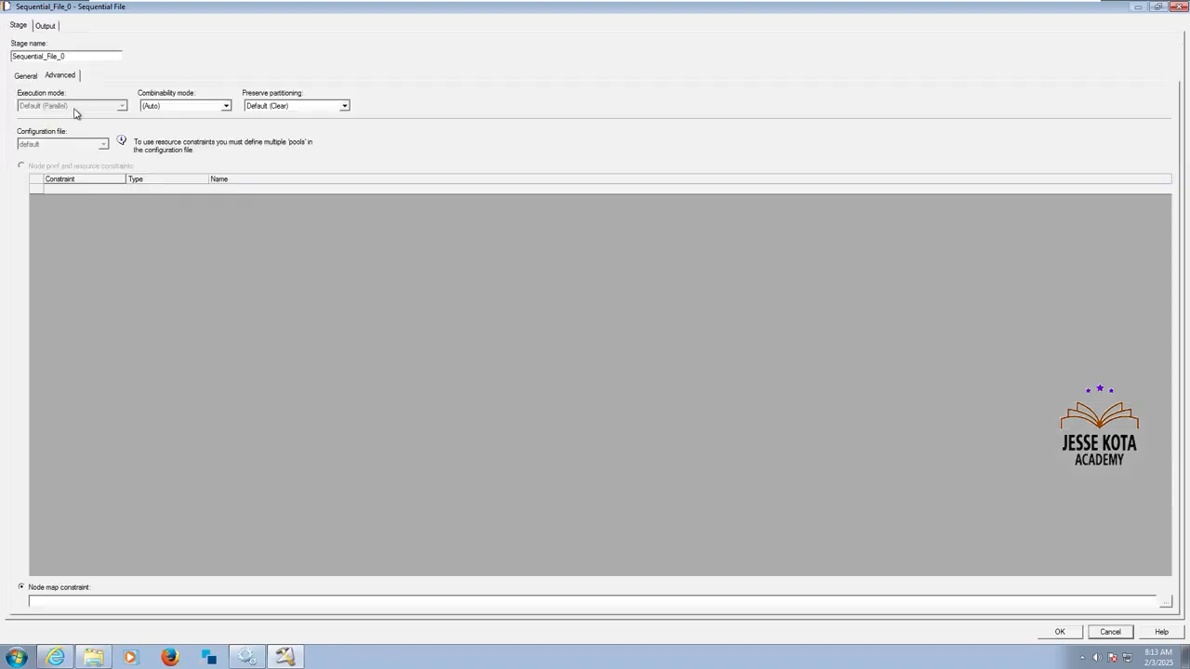
{"action": "left_click", "coordinate": [49, 28]}
{"action": "left_click", "coordinate": [82, 104]}
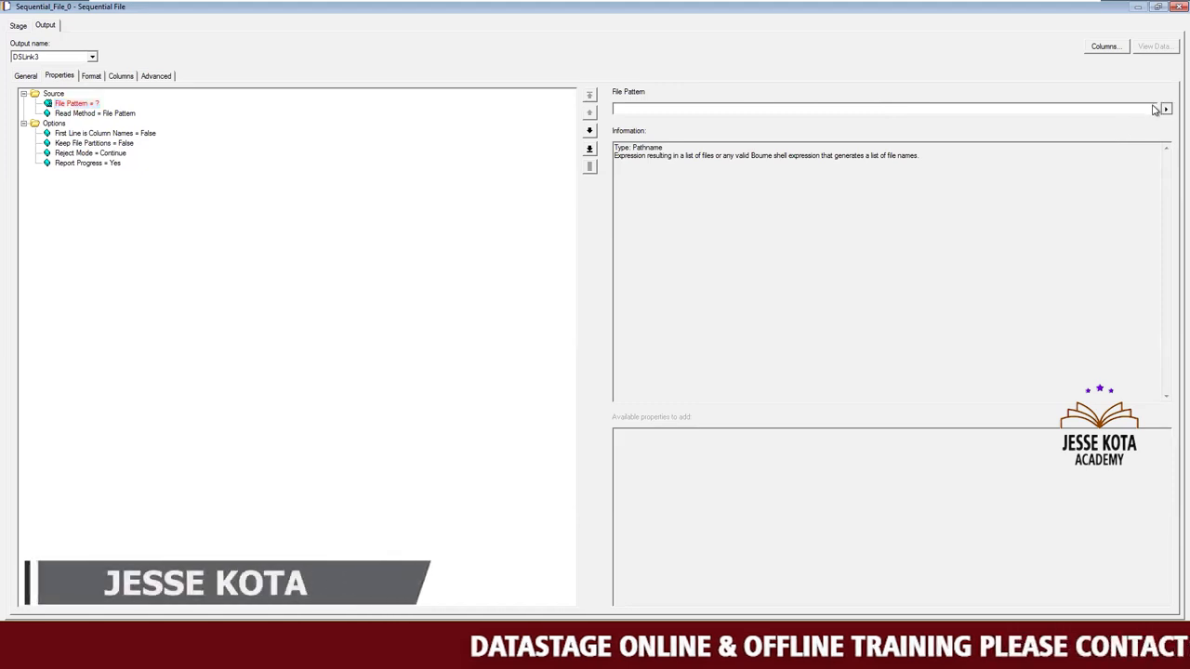
{"action": "left_click", "coordinate": [1164, 109]}
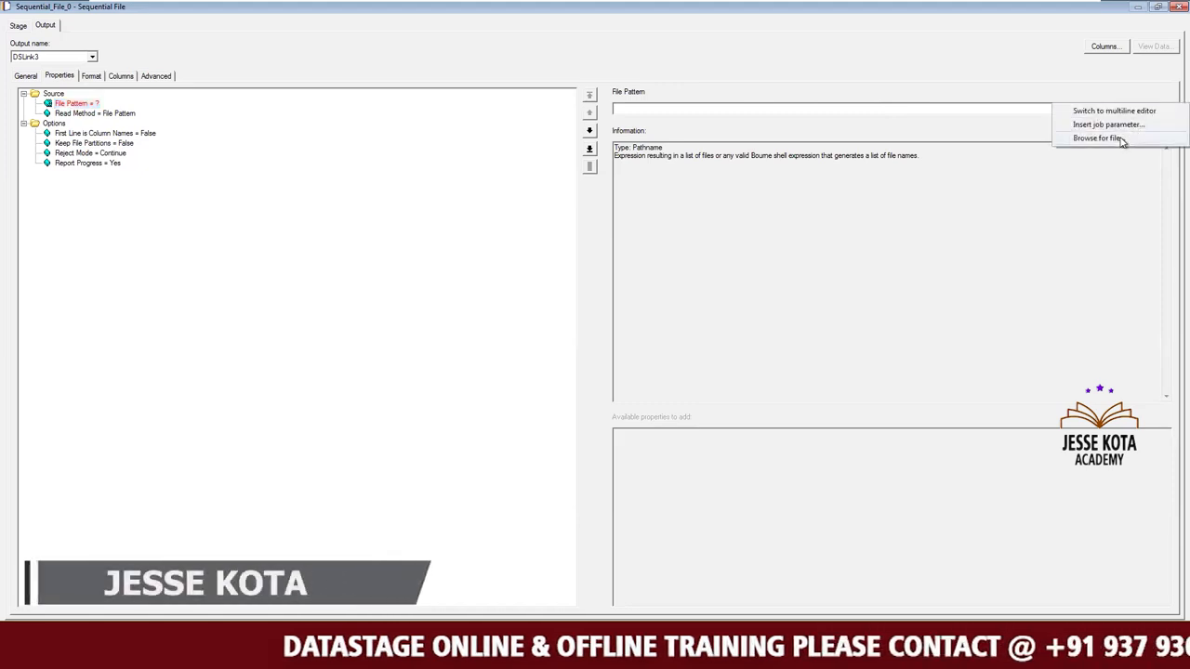
{"action": "left_click", "coordinate": [1121, 139]}
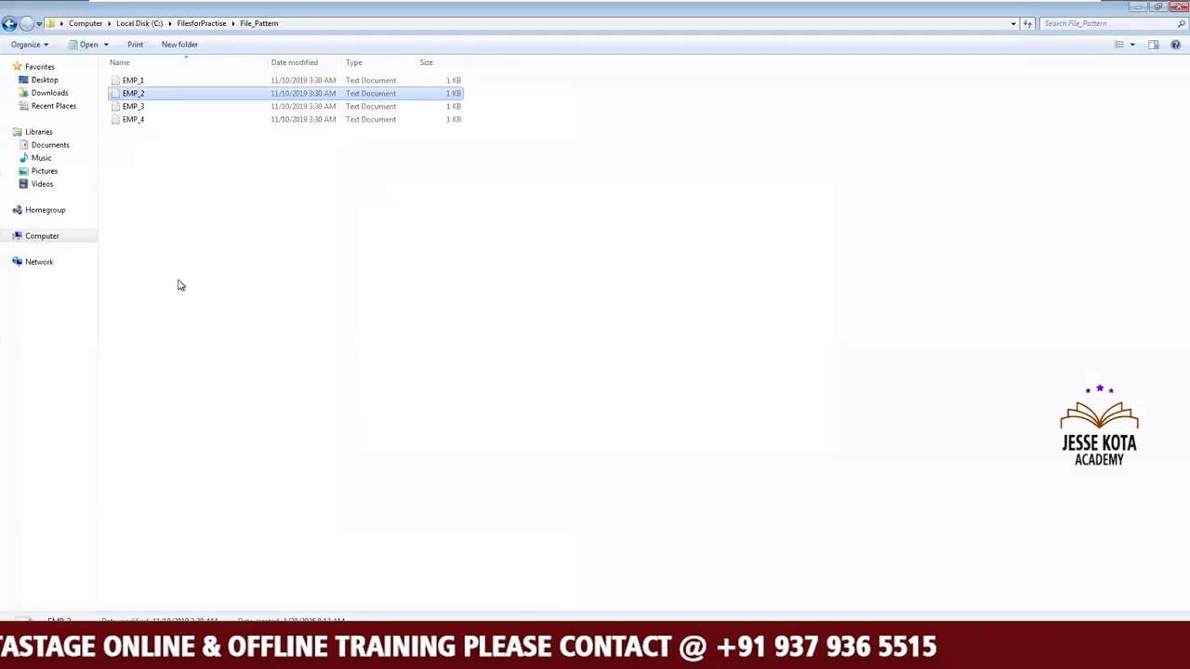
In Windows Explorer, copy the File_Pattern folder from C:\FilesforPractise into C:\Source and open the copy.
{"action": "left_click", "coordinate": [203, 24]}
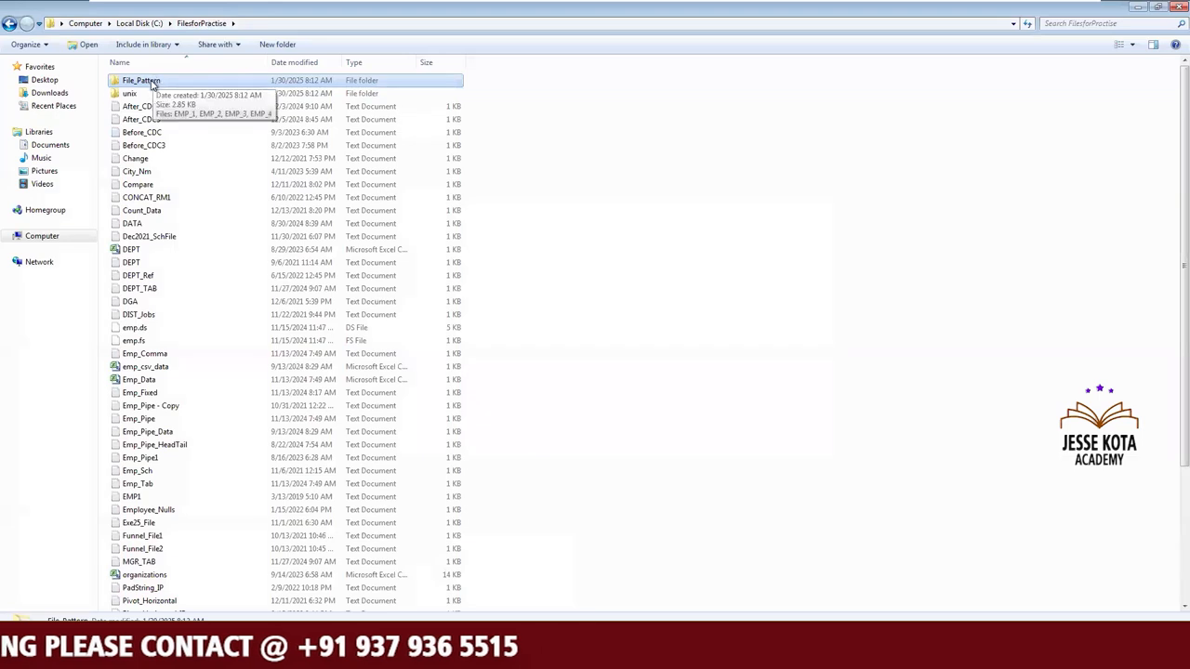
{"action": "right_click", "coordinate": [163, 83]}
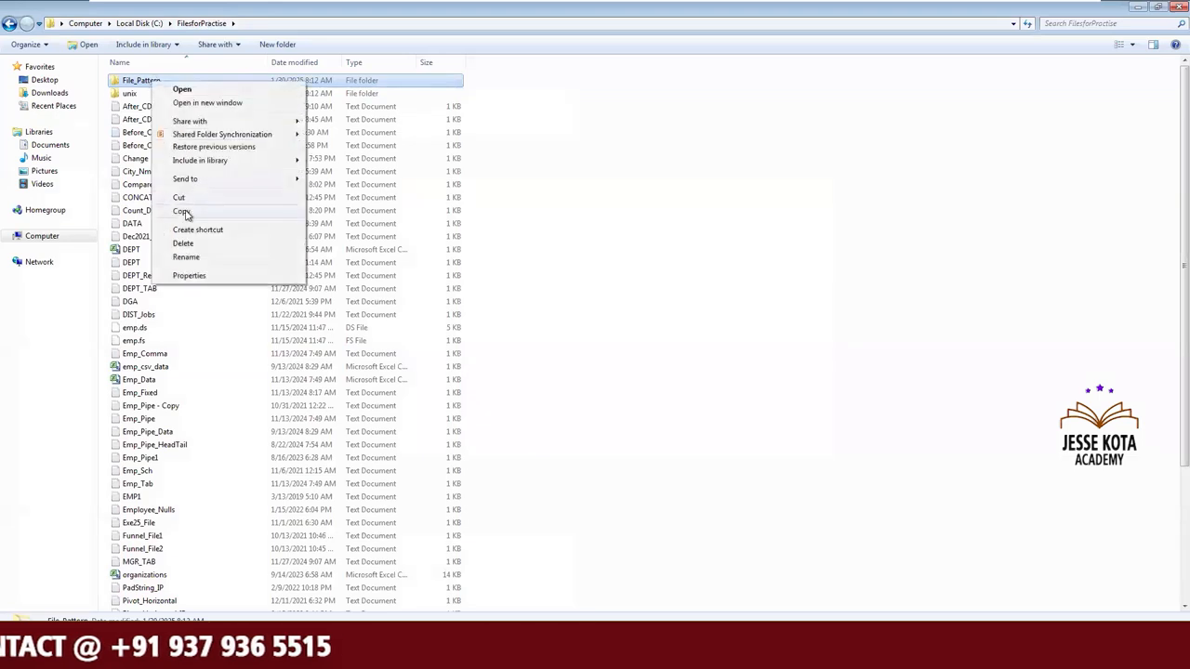
{"action": "left_click", "coordinate": [182, 212]}
{"action": "left_click", "coordinate": [141, 24]}
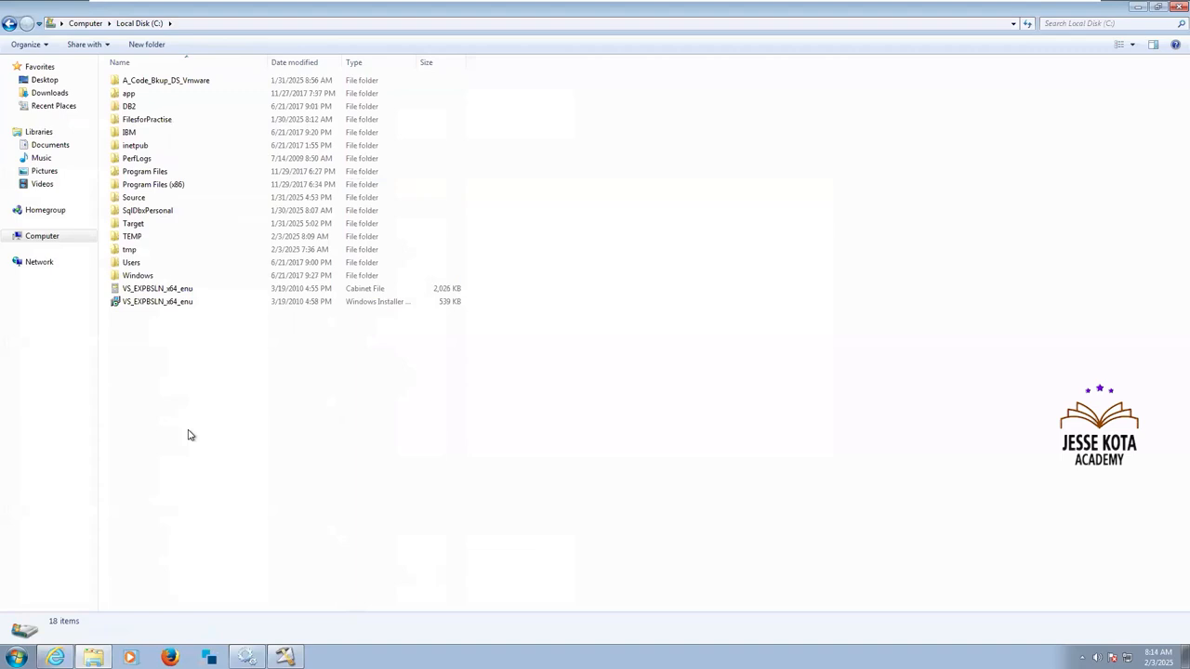
{"action": "double_click", "coordinate": [152, 199]}
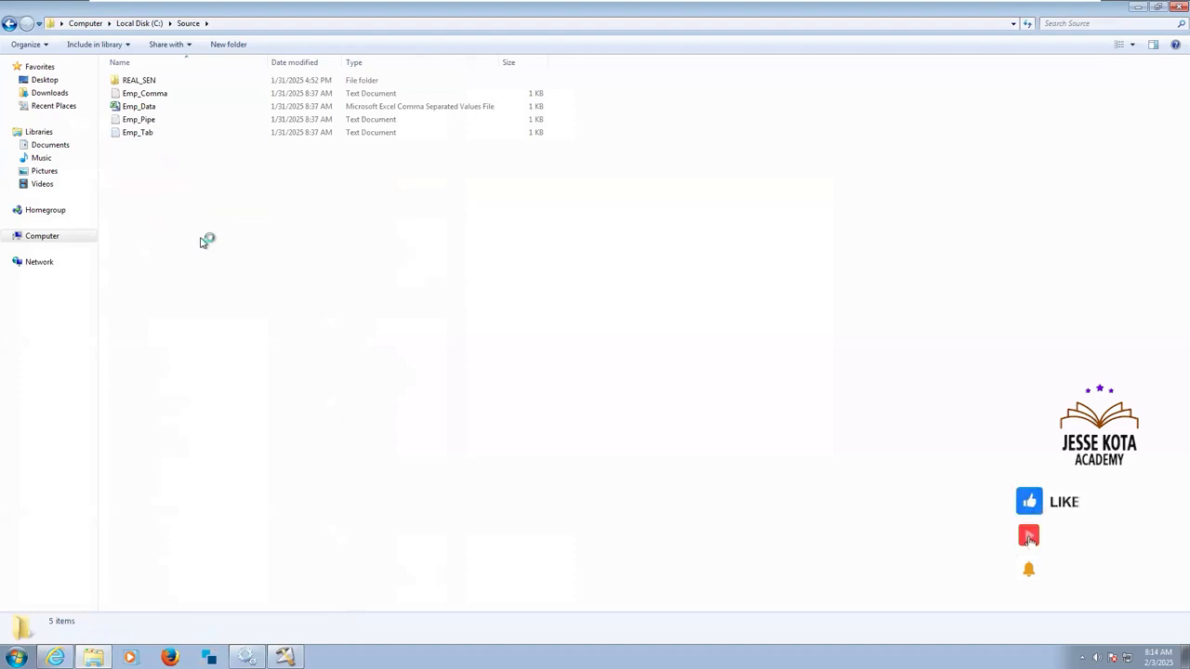
{"action": "key", "text": "ctrl+v"}
{"action": "left_click", "coordinate": [203, 243]}
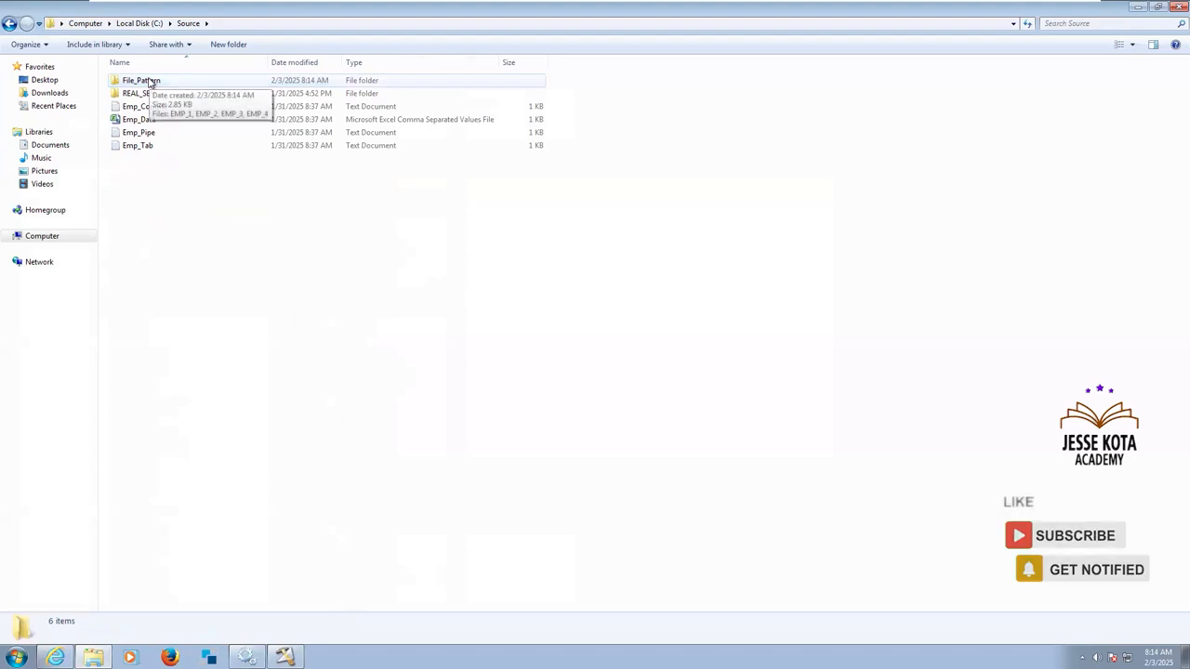
{"action": "double_click", "coordinate": [150, 82]}
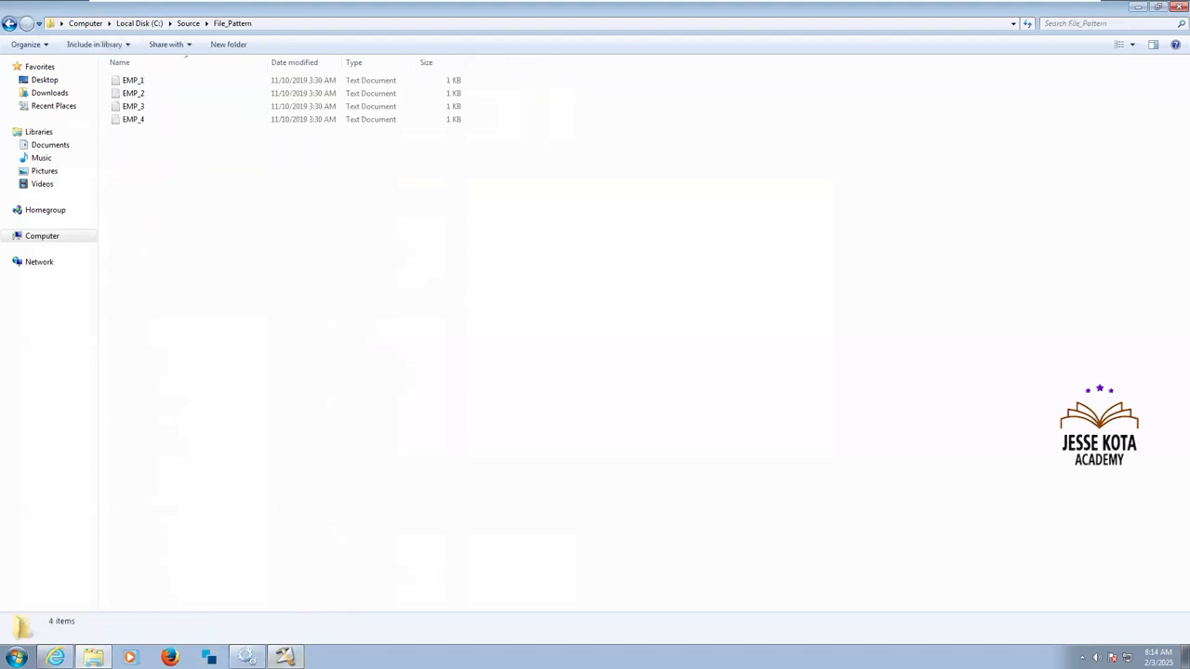
Back in the DataStage file browser, choose C:\Source\File_Pattern\EMP_1.txt as the source stage's File Pattern value.
{"action": "left_click", "coordinate": [284, 657]}
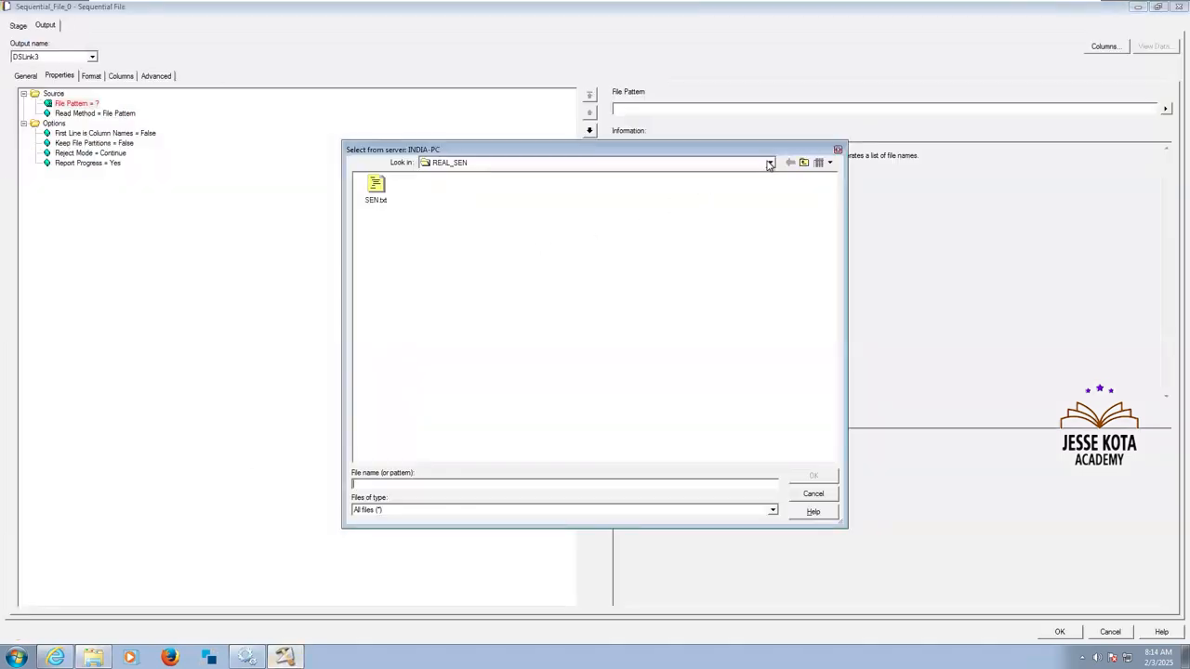
{"action": "left_click", "coordinate": [806, 164]}
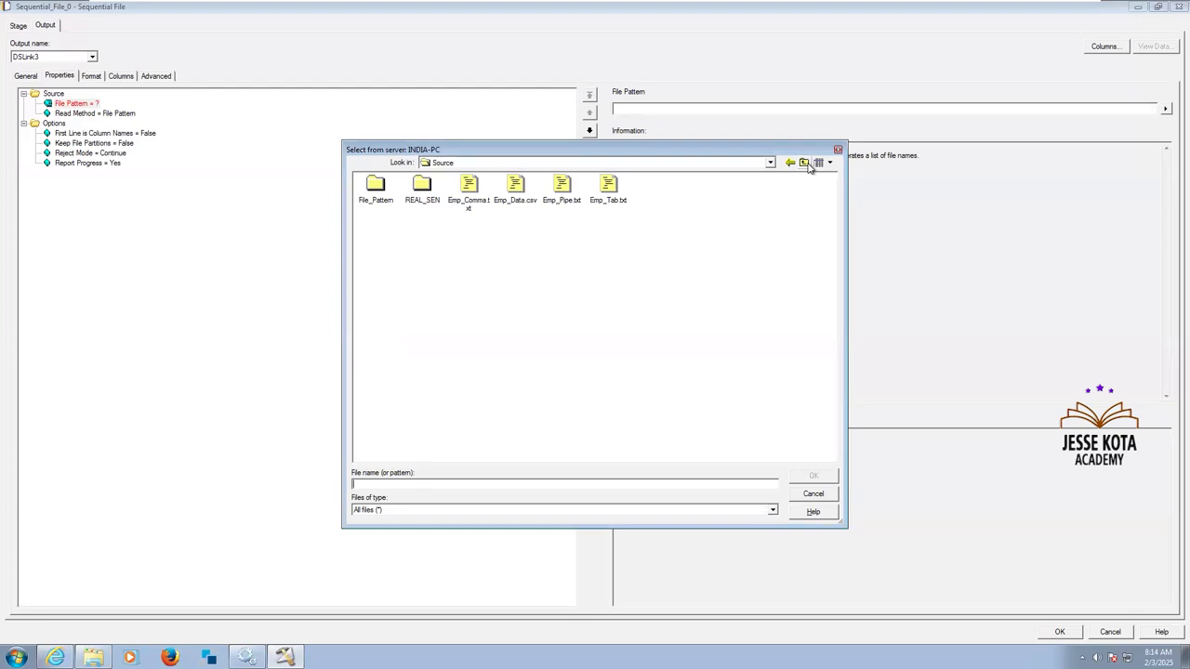
{"action": "left_click", "coordinate": [805, 163]}
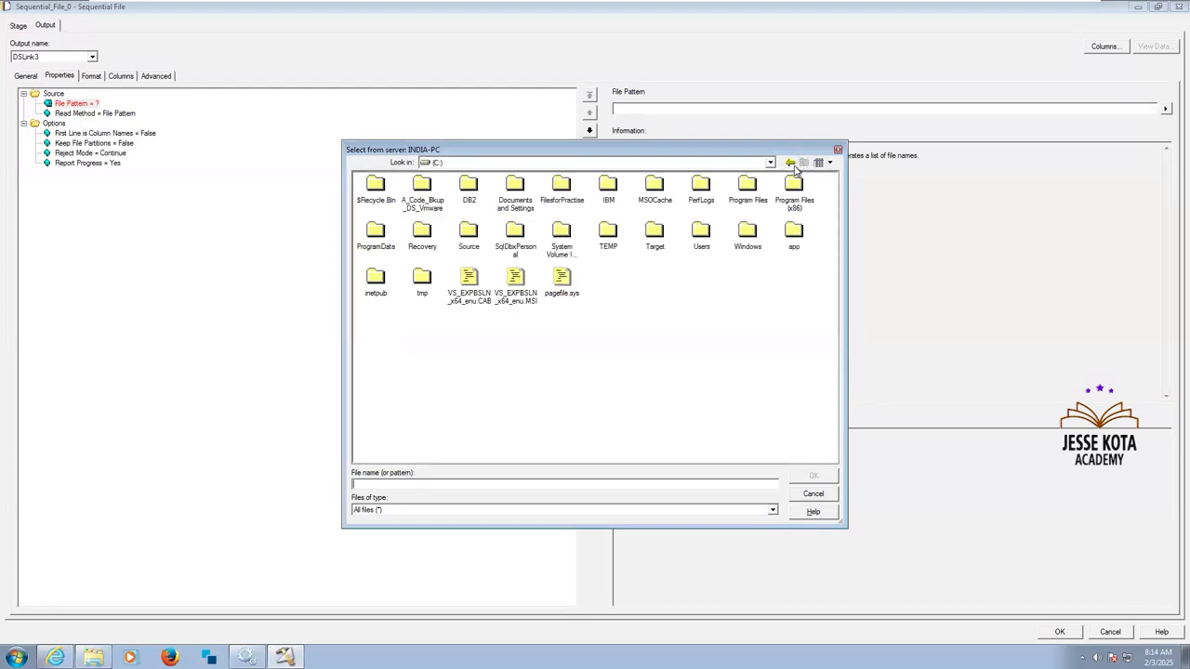
{"action": "left_click", "coordinate": [770, 164]}
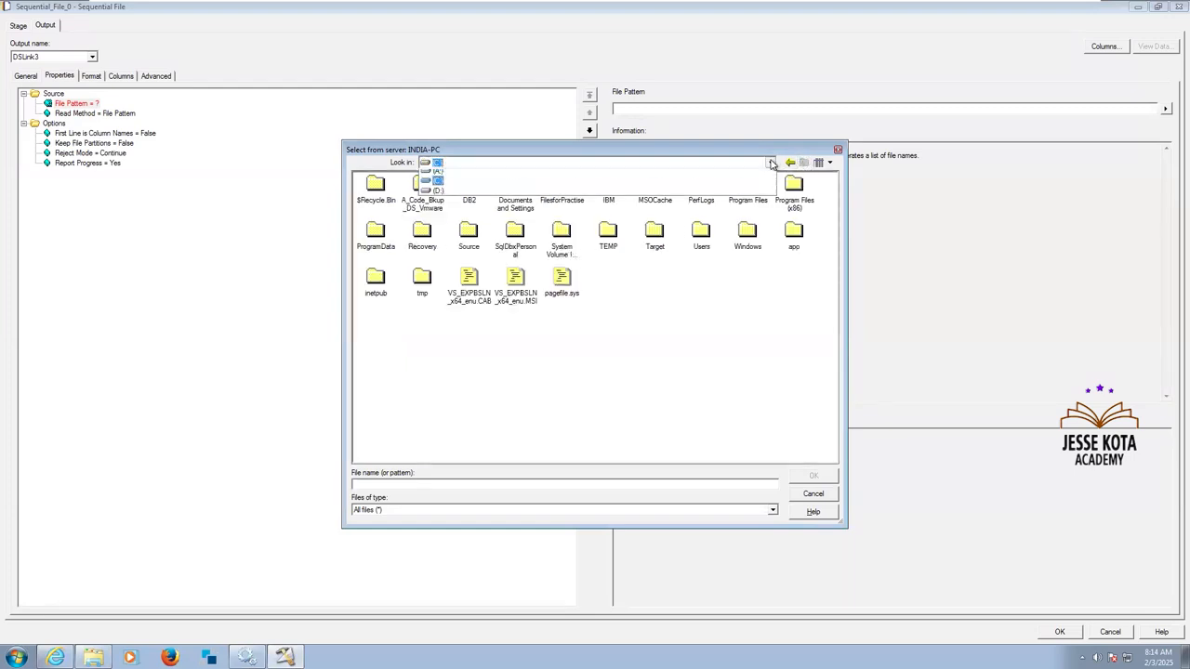
{"action": "left_click", "coordinate": [438, 185]}
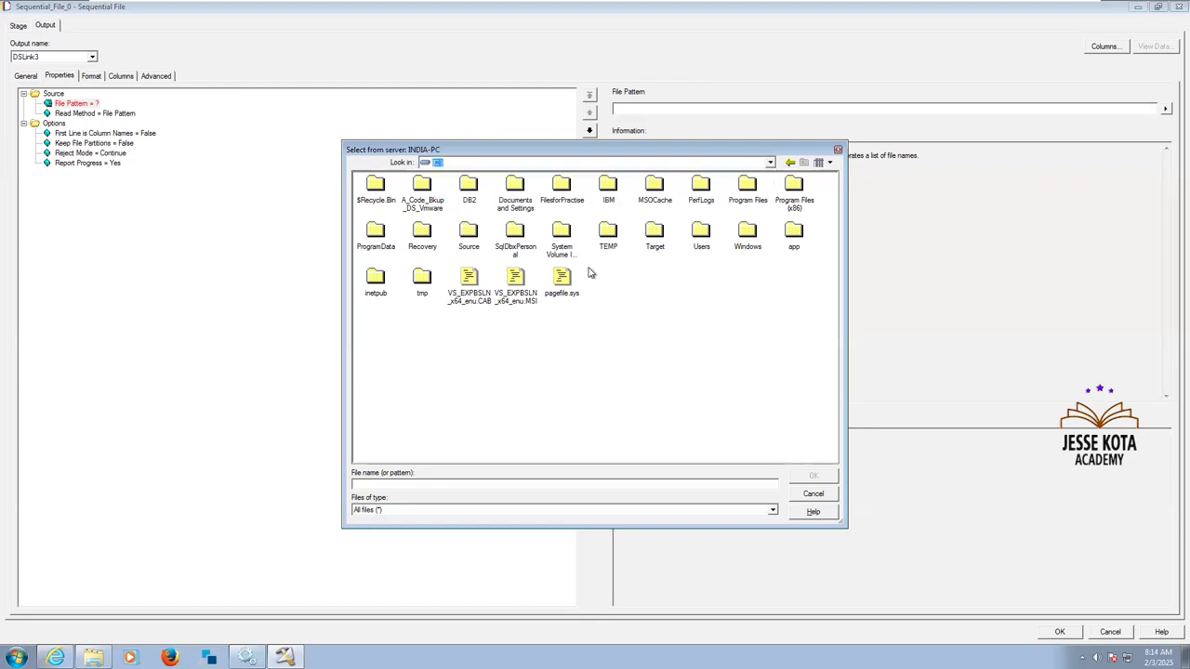
{"action": "double_click", "coordinate": [468, 236]}
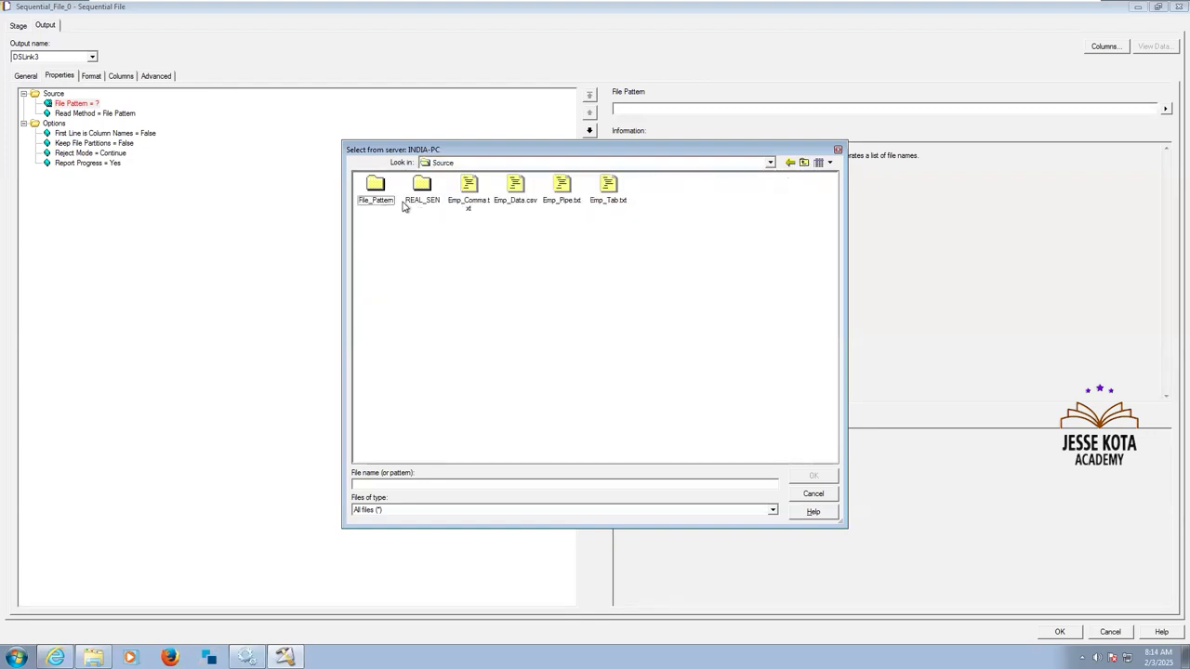
{"action": "double_click", "coordinate": [378, 189]}
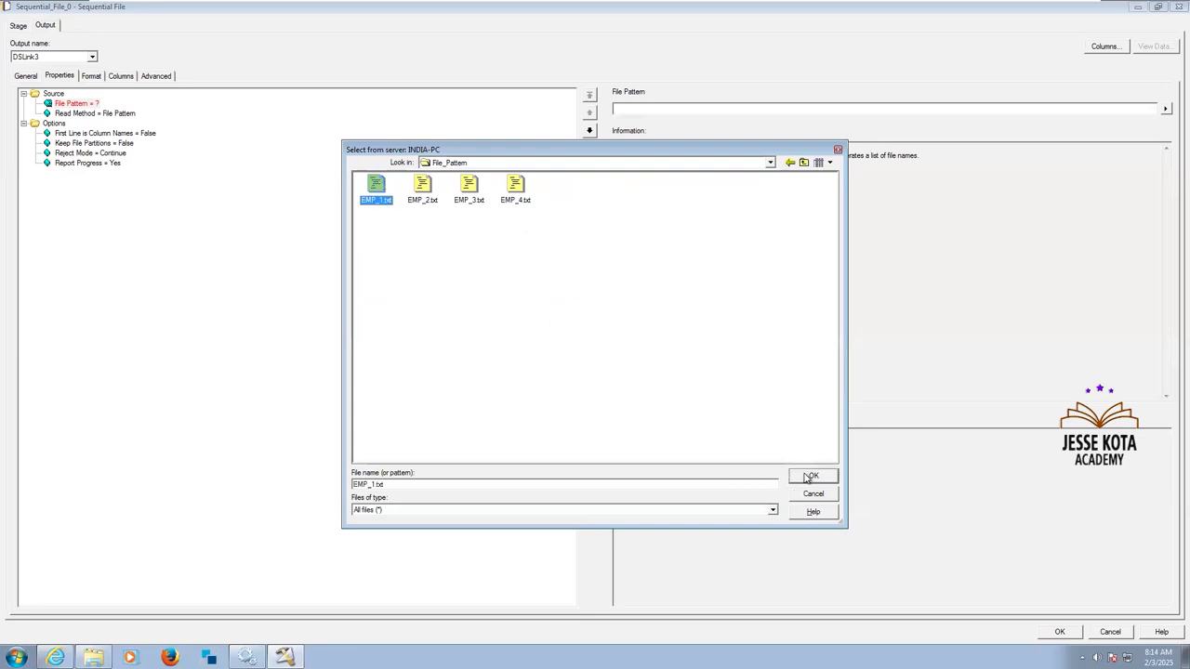
{"action": "left_click", "coordinate": [807, 478]}
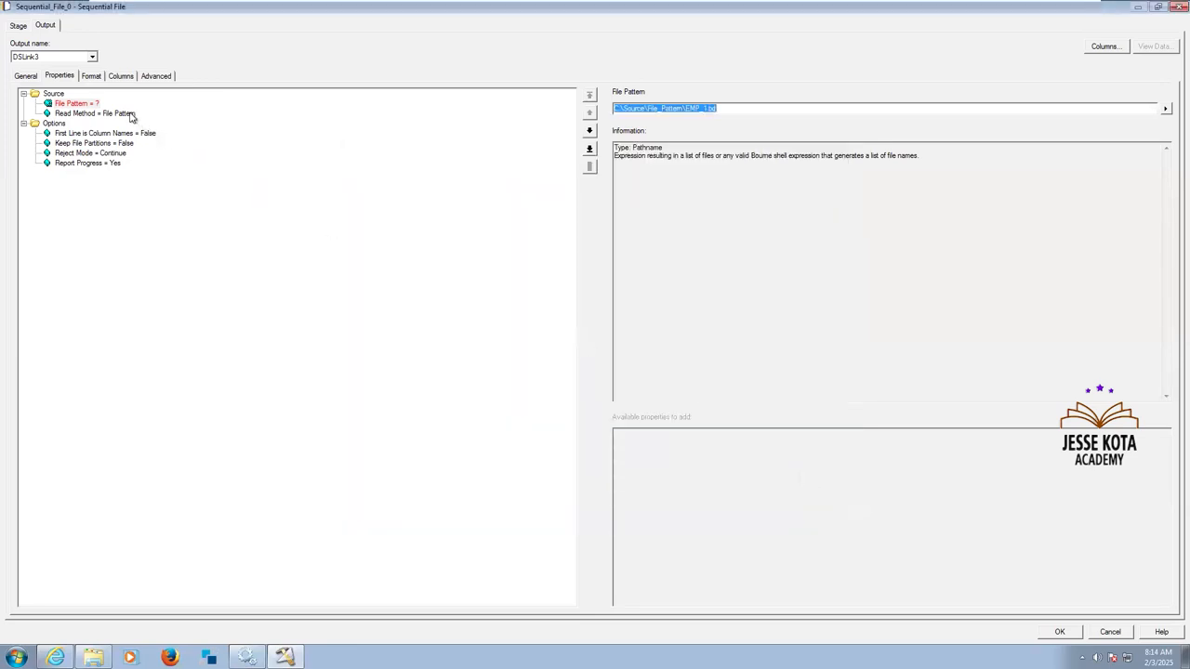
{"action": "left_click", "coordinate": [93, 113]}
{"action": "left_click", "coordinate": [144, 104]}
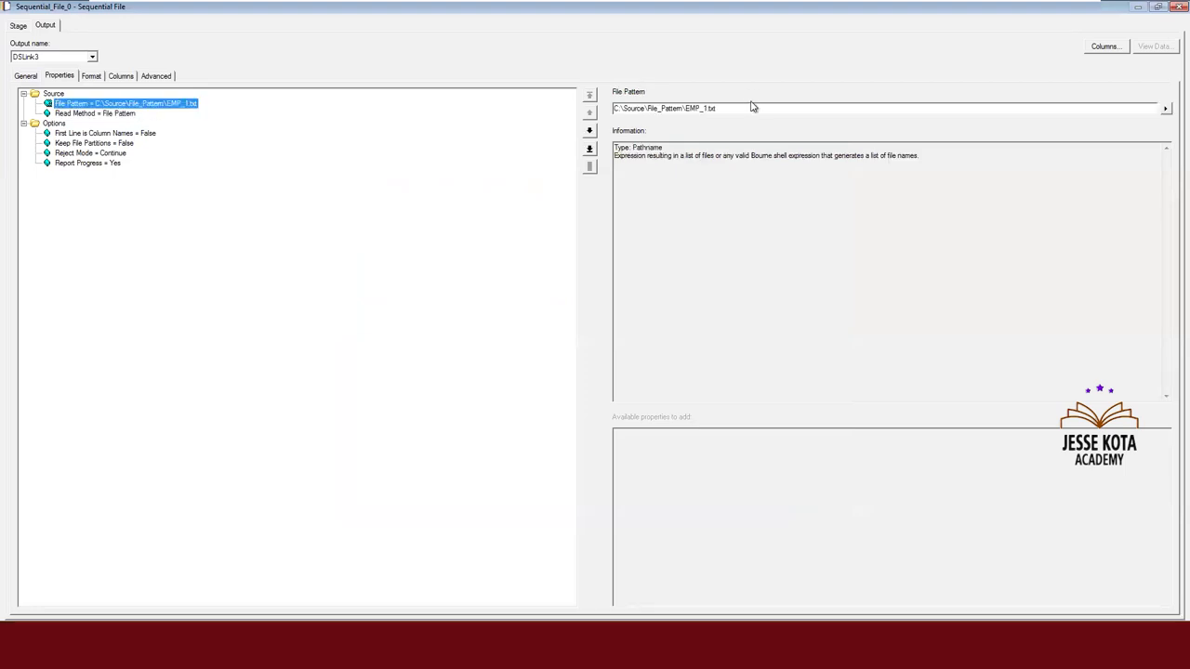
Copy the File Pattern path and paste it on a new line below the Invoice file name in the Notepad notes.
{"action": "left_click_drag", "start_coordinate": [751, 107], "coordinate": [658, 107]}
{"action": "left_click_drag", "start_coordinate": [460, 93], "coordinate": [634, 90]}
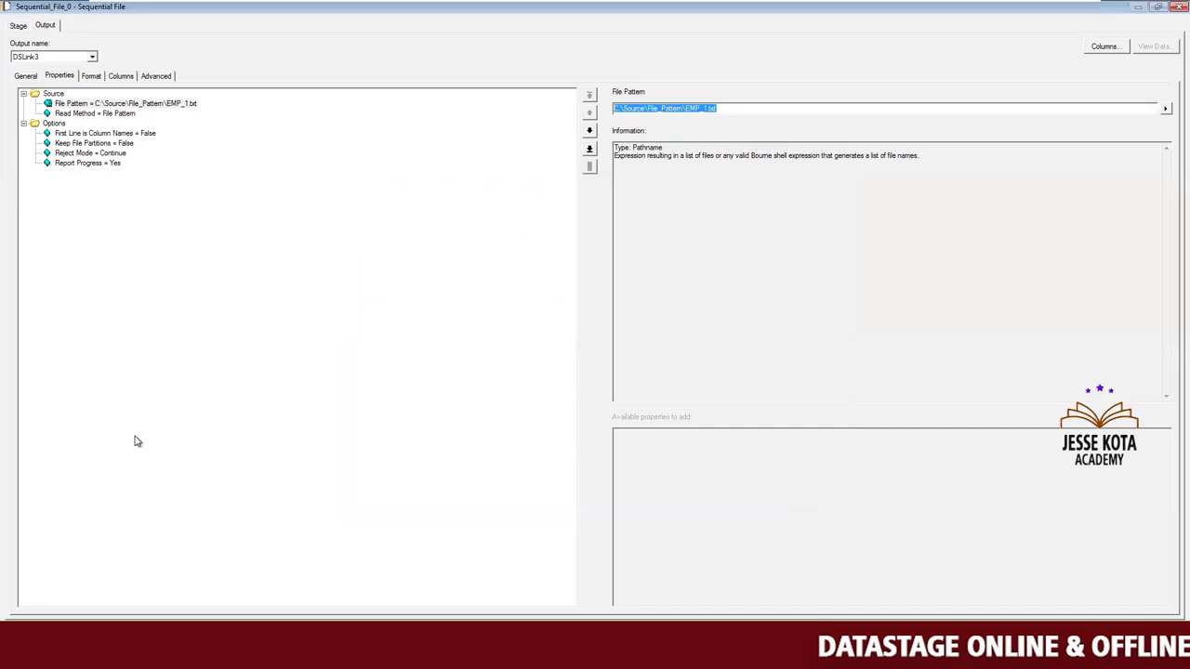
{"action": "left_click", "coordinate": [17, 653]}
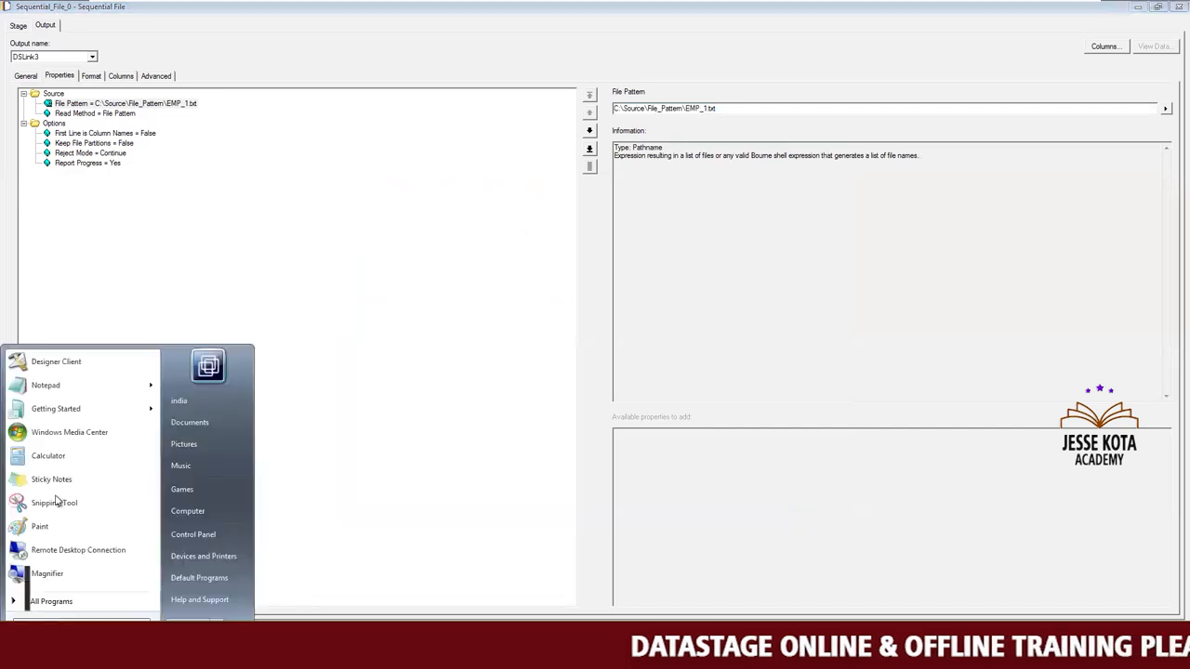
{"action": "mouse_move", "coordinate": [82, 394]}
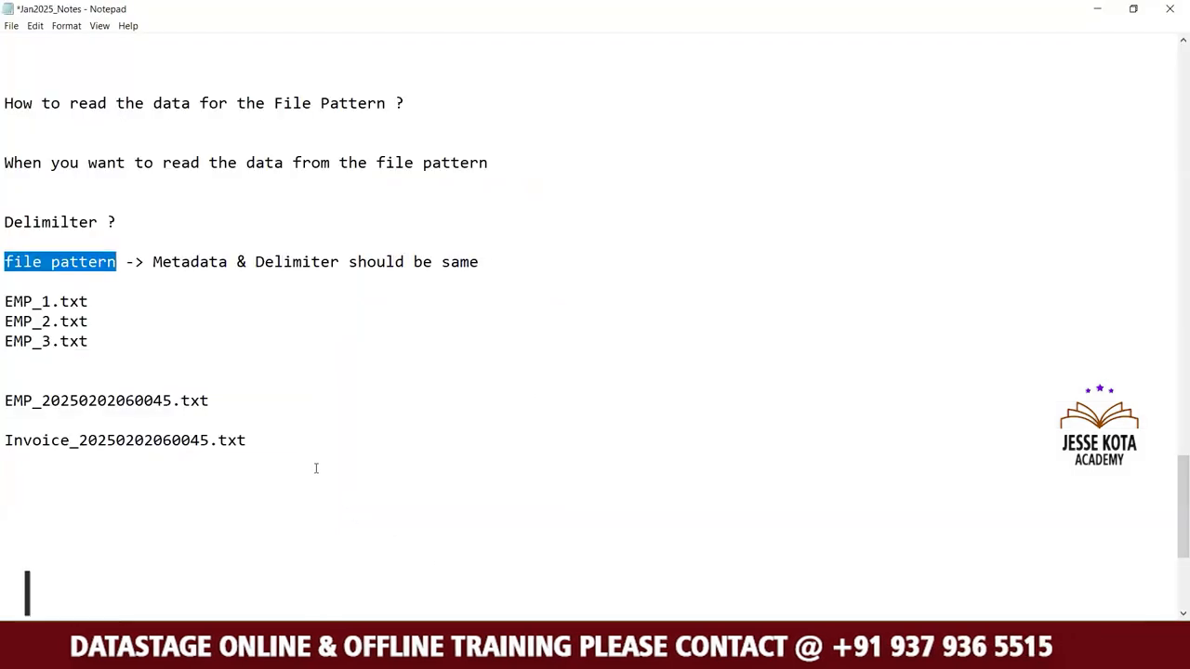
{"action": "left_click", "coordinate": [312, 455]}
{"action": "key", "text": "Return"}
{"action": "key", "text": "ctrl+v"}
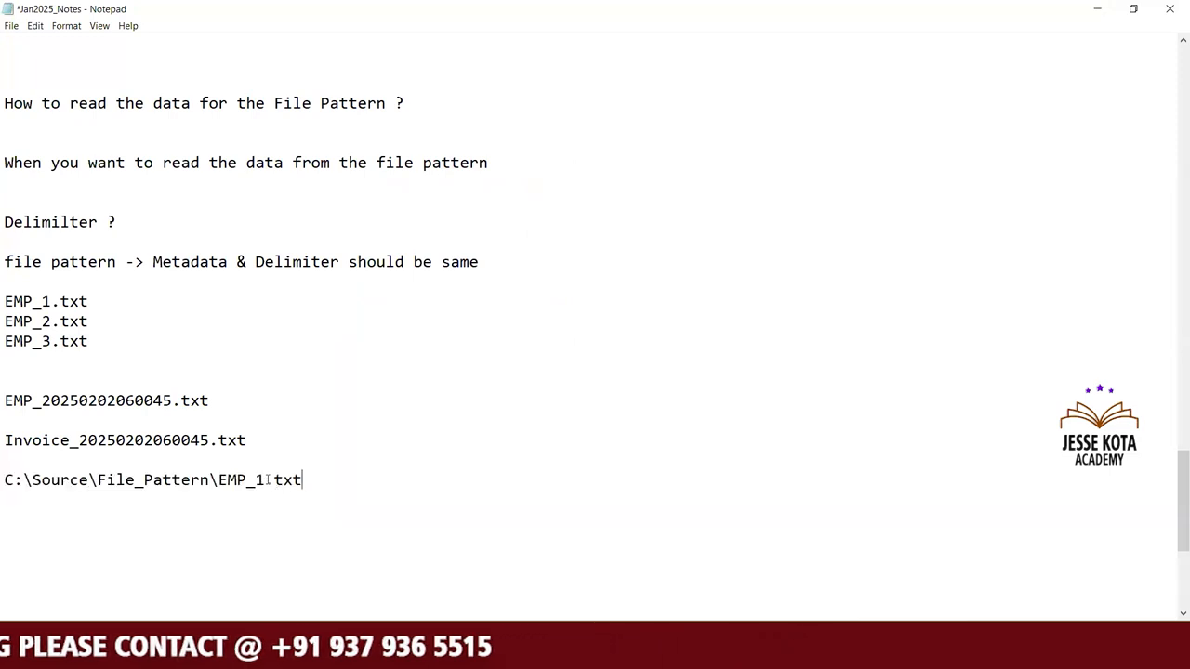
Replace the file number with a wildcard so the noted path reads C:\Source\File_Pattern\EMP_*.txt, and highlight the three EMP file names.
{"action": "left_click", "coordinate": [268, 480]}
{"action": "key", "text": "BackSpace"}
{"action": "type", "text": "*"}
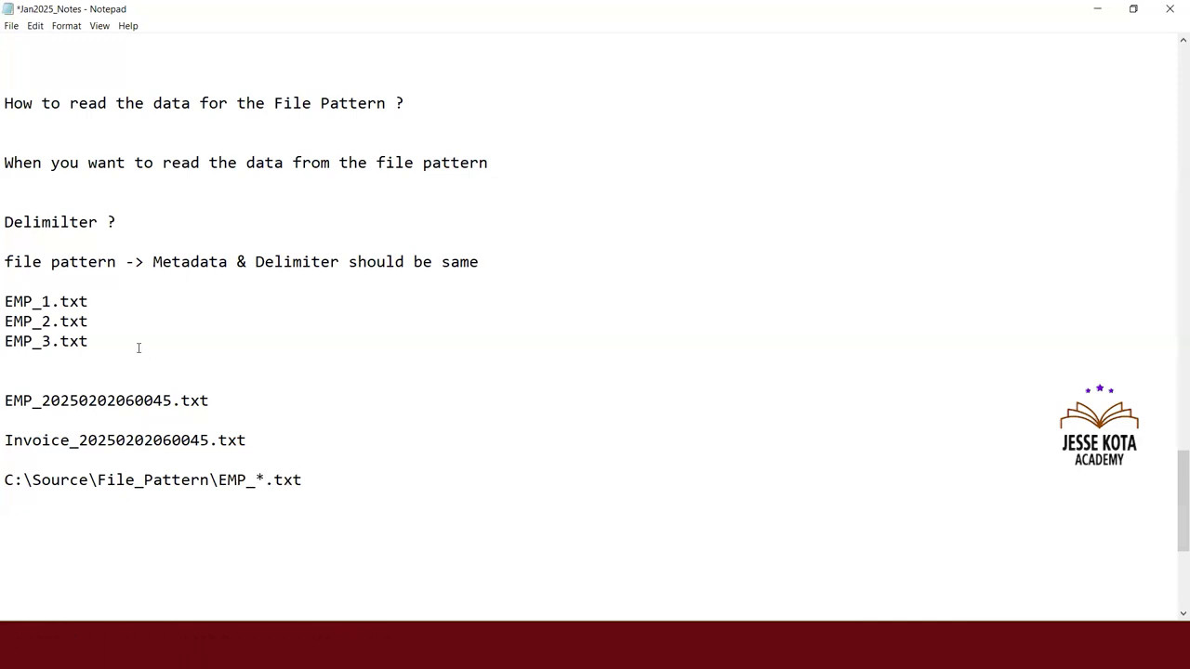
{"action": "left_click_drag", "start_coordinate": [127, 341], "coordinate": [6, 301]}
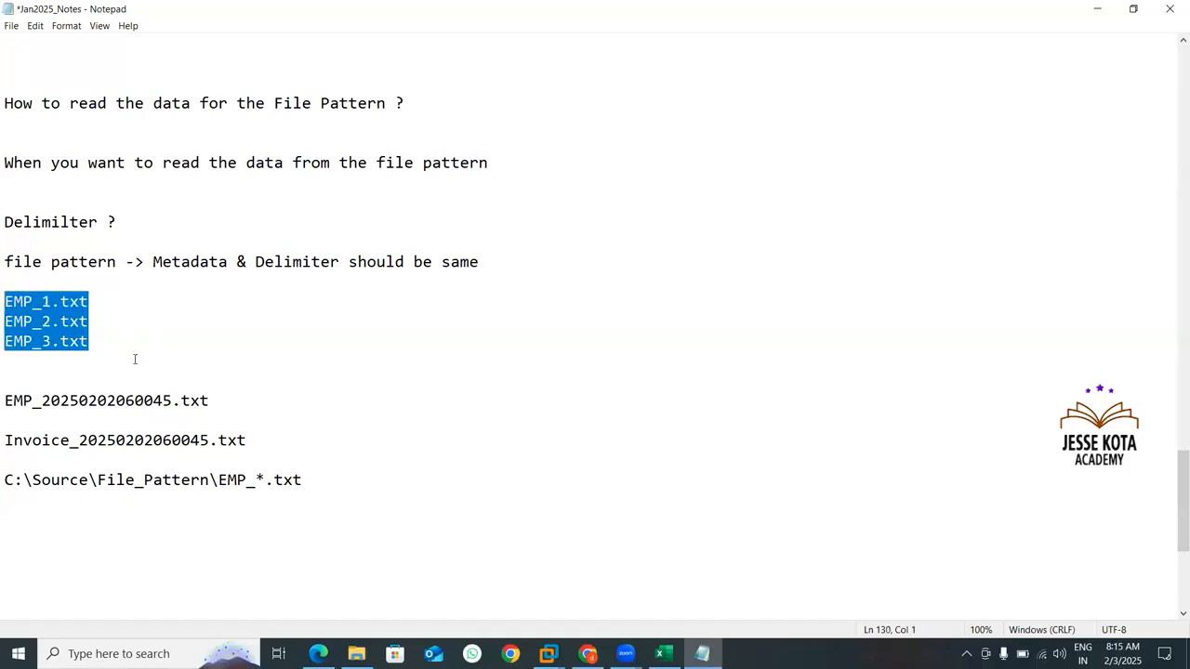
Copy the wildcard path from the notes and set it as the DataStage source's File Pattern: C:\Source\File_Pattern\EMP_*.txt.
{"action": "left_click", "coordinate": [308, 480]}
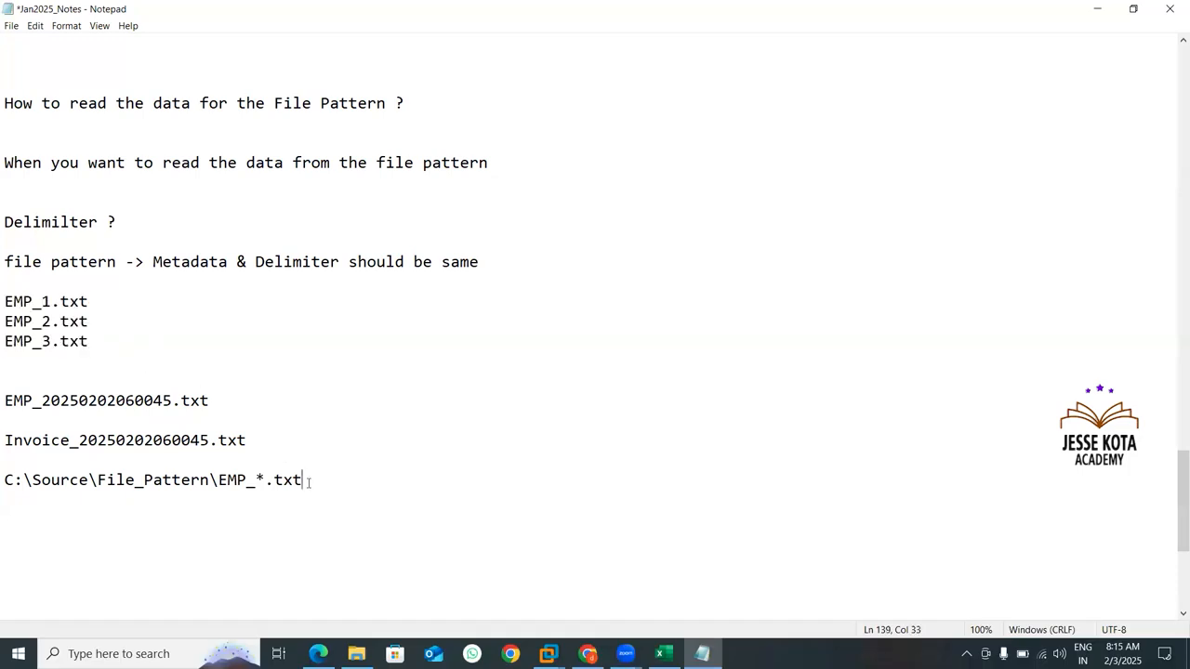
{"action": "key", "text": "shift+Home"}
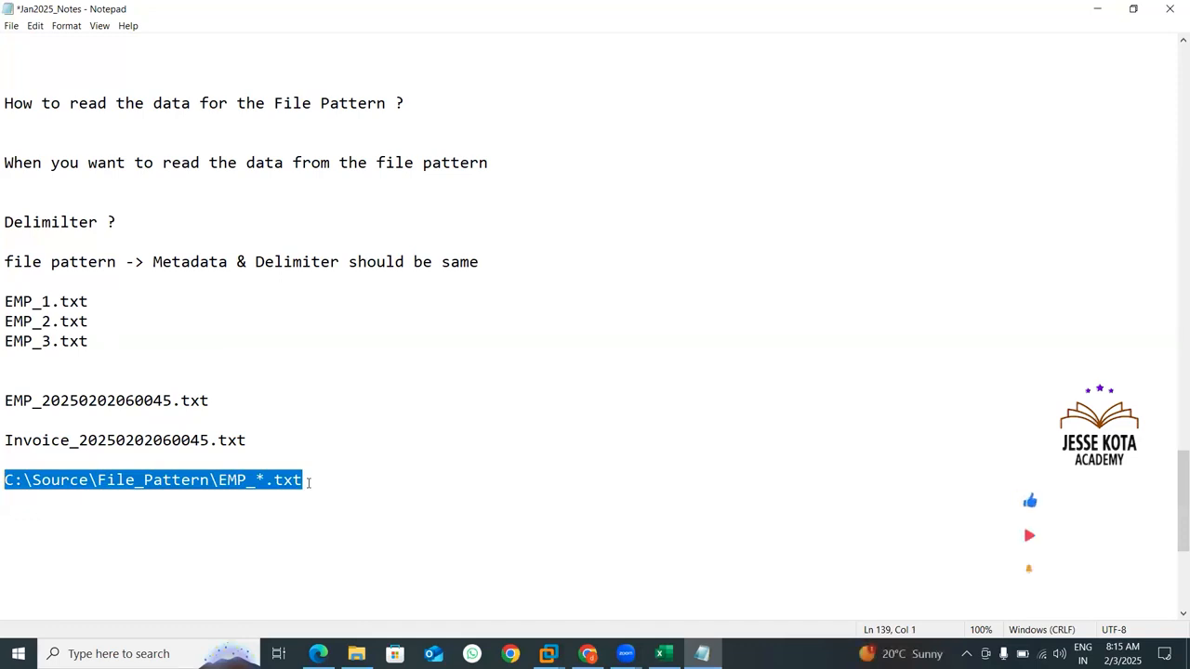
{"action": "left_click", "coordinate": [546, 654]}
{"action": "left_click", "coordinate": [615, 557]}
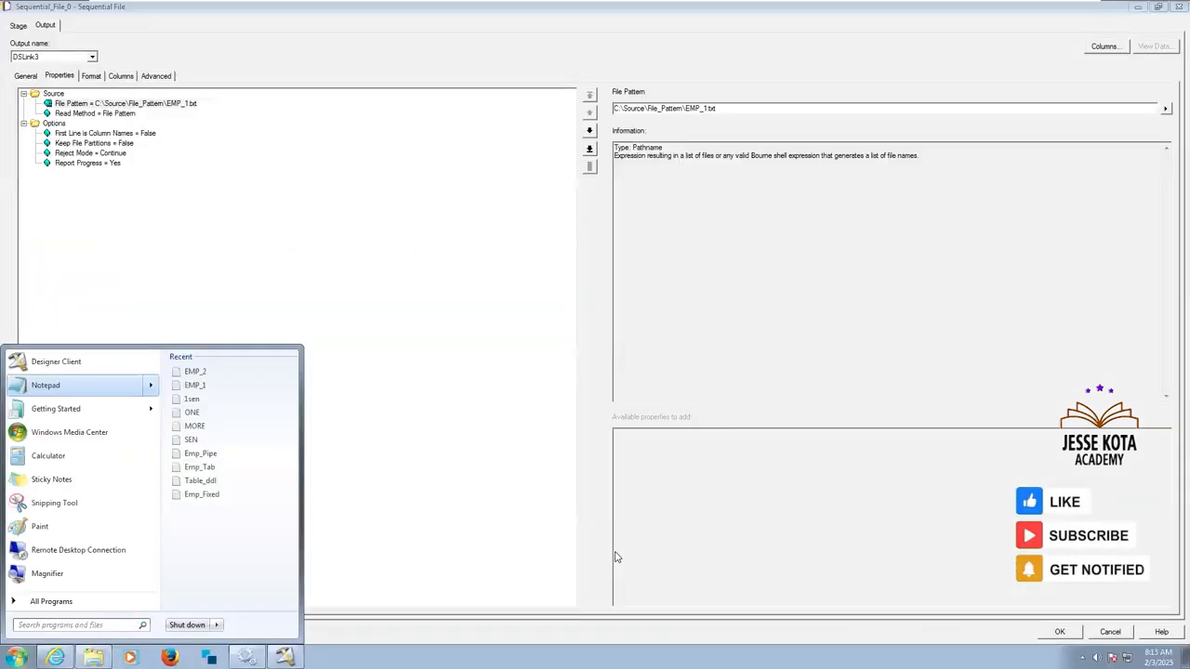
{"action": "left_click", "coordinate": [722, 108]}
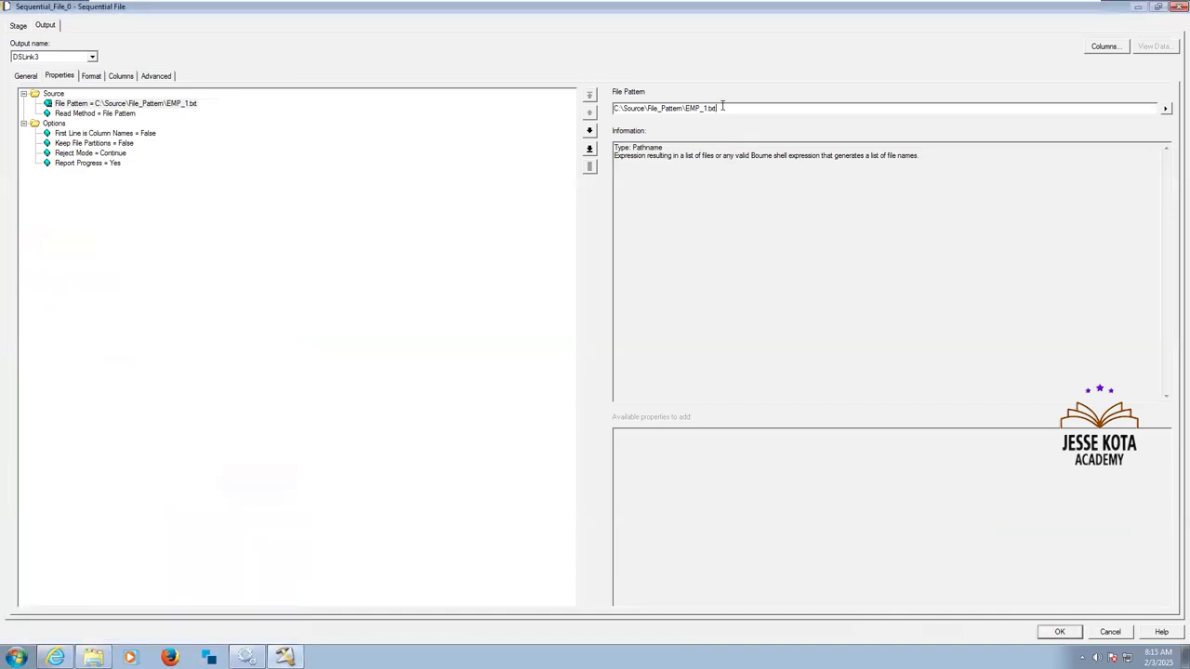
{"action": "key", "text": "ctrl+a"}
{"action": "key", "text": "ctrl+v"}
Set the source stage's First Line is Column Names option to True.
{"action": "left_click", "coordinate": [121, 136]}
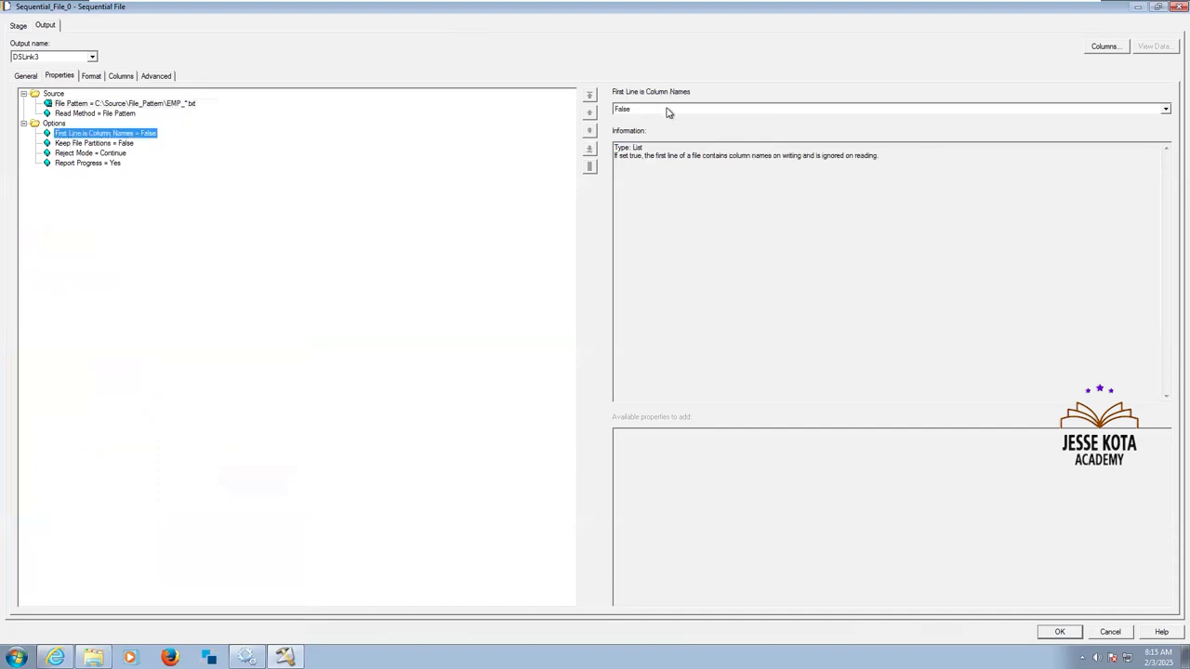
{"action": "left_click", "coordinate": [666, 110]}
{"action": "left_click", "coordinate": [636, 129]}
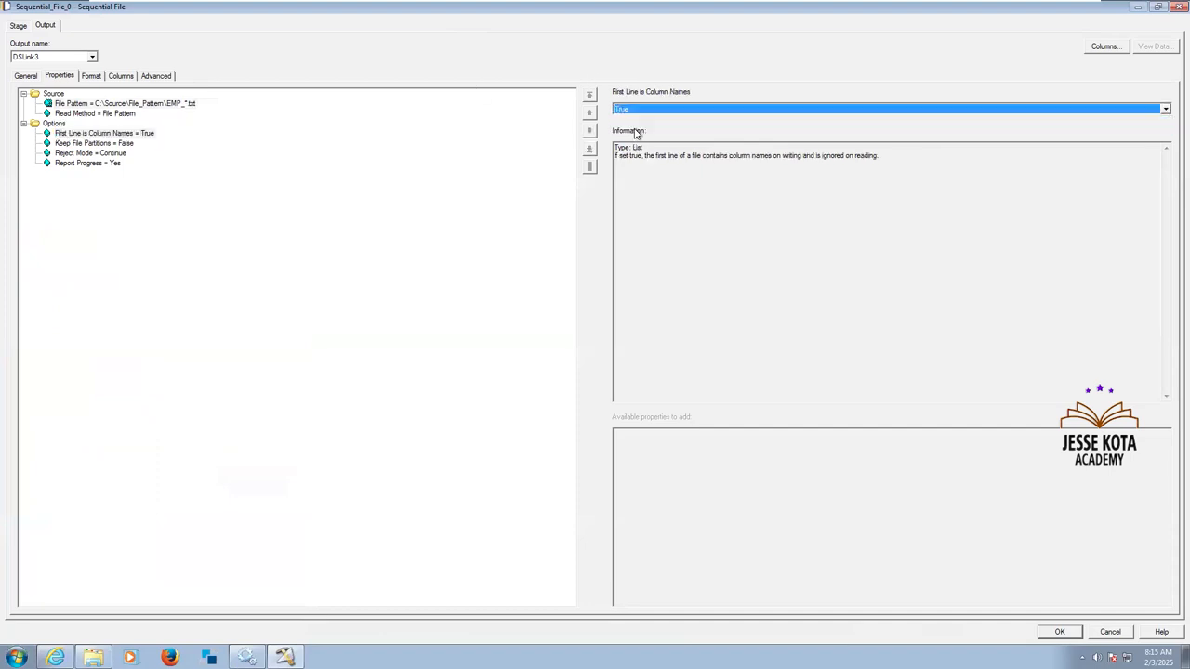
Open EMP_1 from C:\Source\File_Pattern to check its header line, and close the file.
{"action": "left_click", "coordinate": [93, 657]}
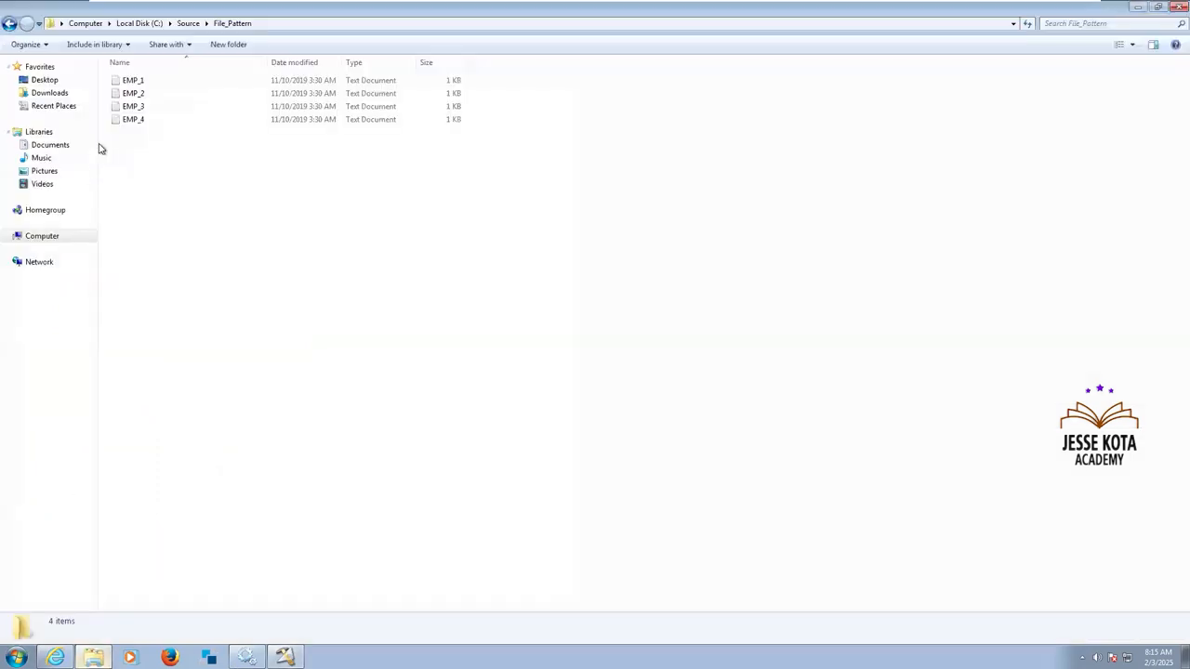
{"action": "double_click", "coordinate": [134, 82]}
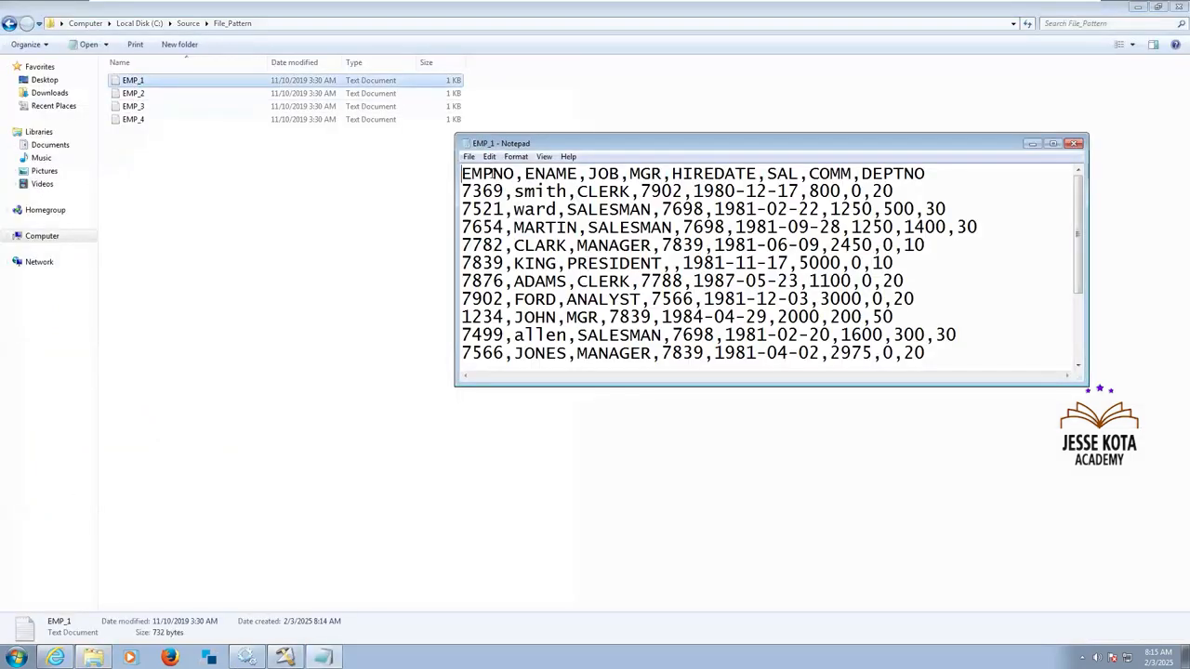
{"action": "left_click", "coordinate": [1074, 145]}
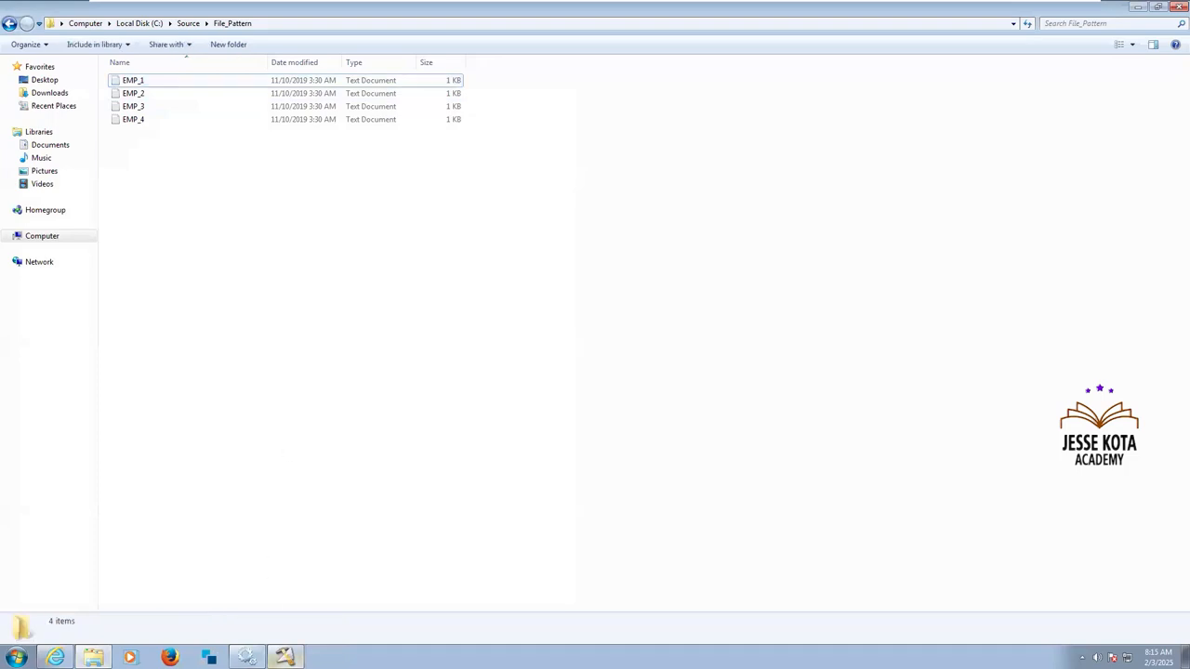
Return to the DataStage source stage and review its Keep File Partitions and Reject Mode options.
{"action": "left_click", "coordinate": [286, 657]}
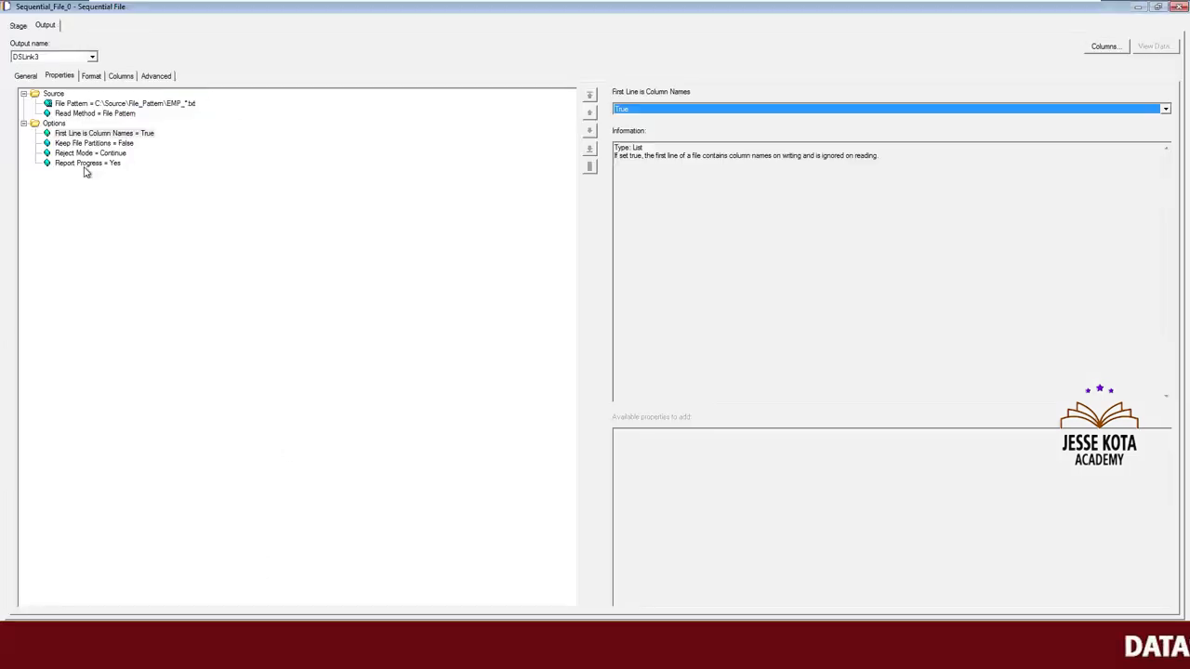
{"action": "left_click", "coordinate": [114, 142]}
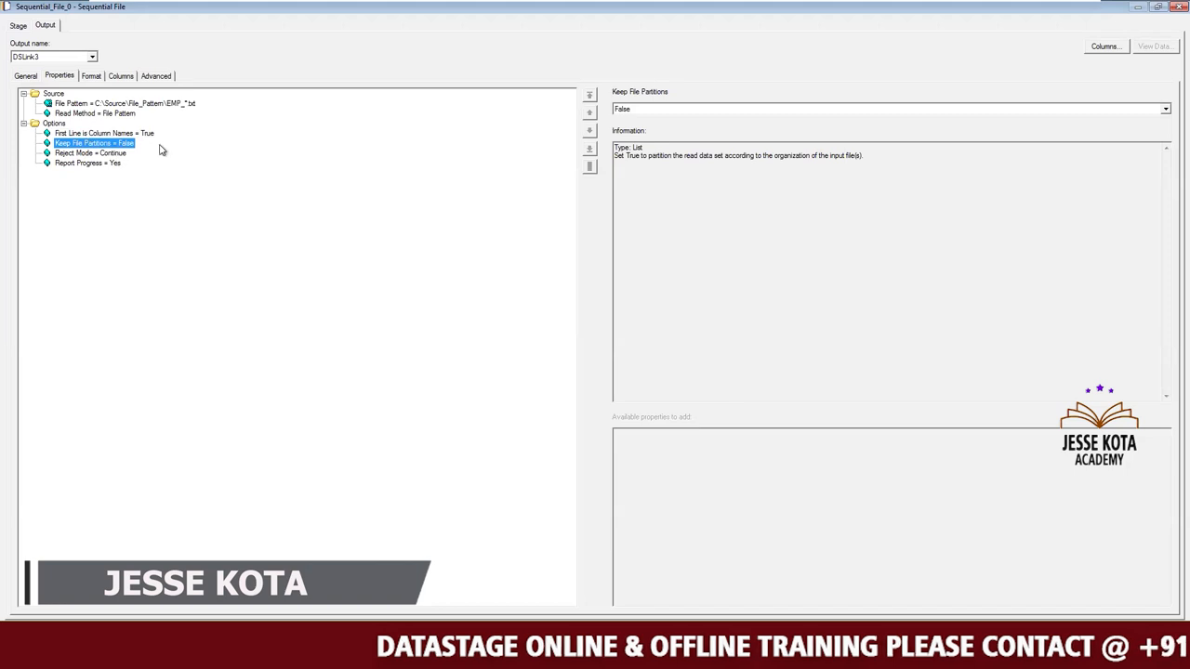
{"action": "left_click", "coordinate": [90, 152]}
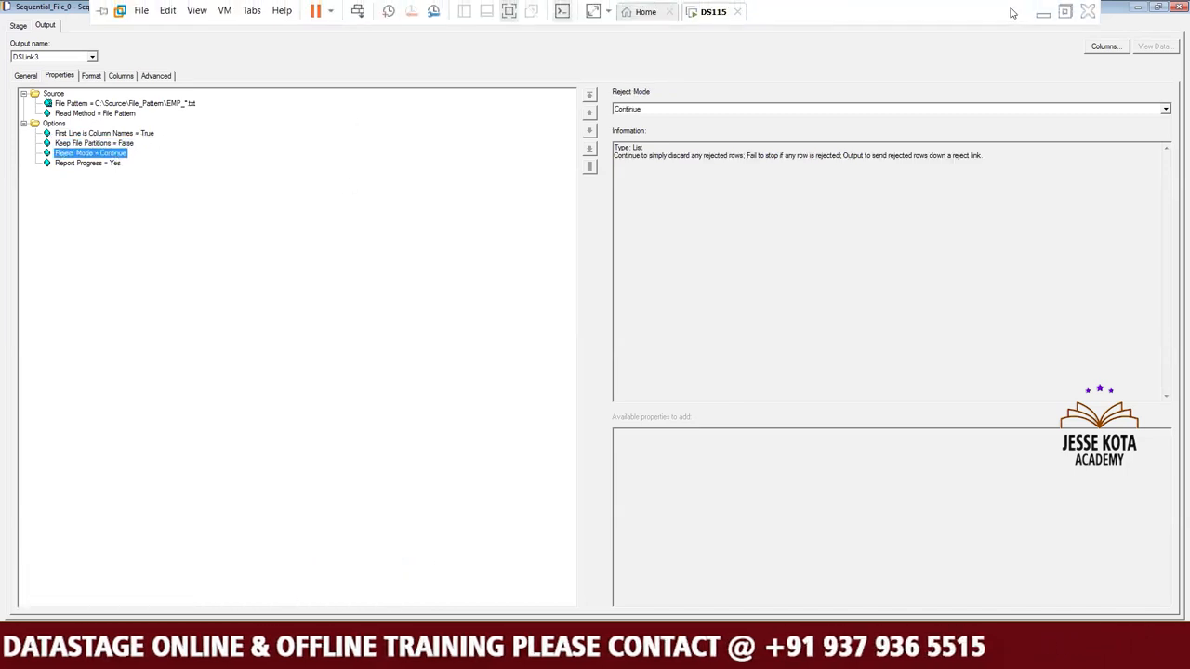
Switch to the DataStage_Assignment Sheet in Excel, check the file pattern assignment's source and target, and return to the DataStage virtual machine.
{"action": "left_click", "coordinate": [1045, 15]}
{"action": "left_click", "coordinate": [567, 655]}
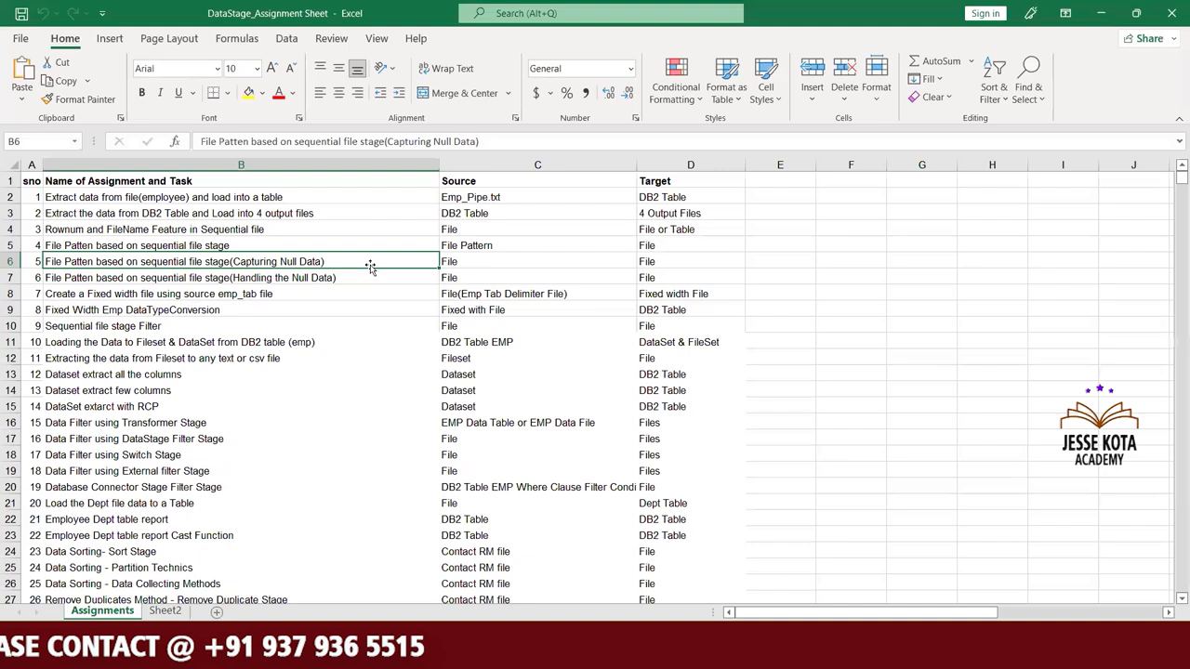
{"action": "left_click", "coordinate": [277, 248]}
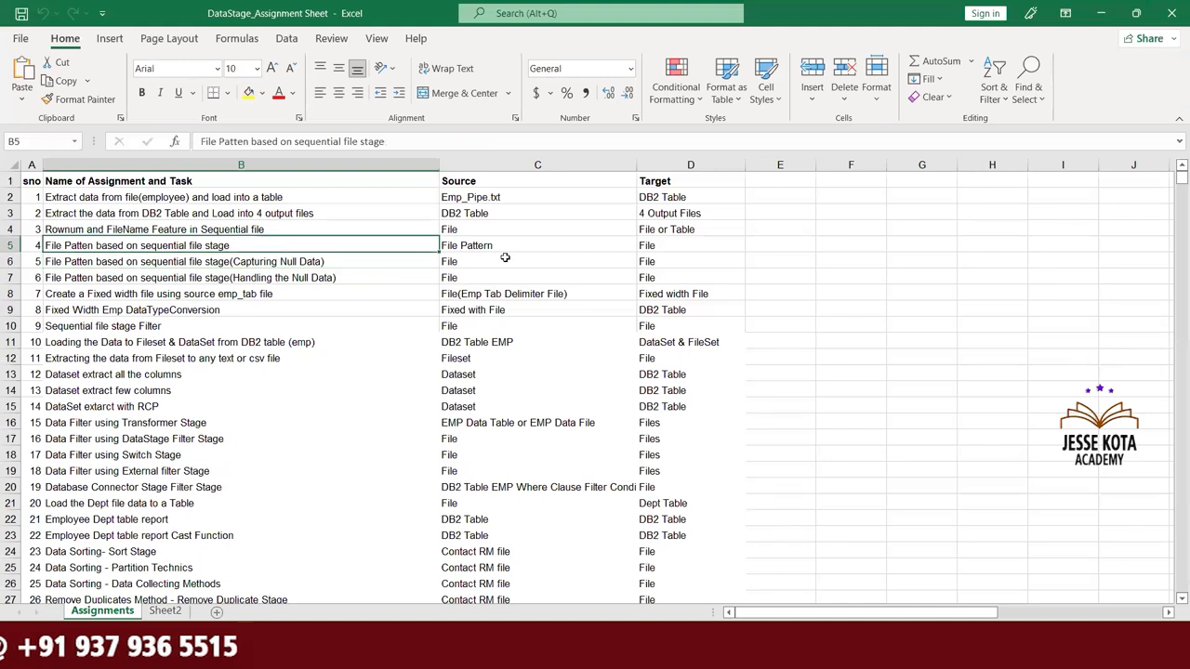
{"action": "left_click", "coordinate": [655, 245]}
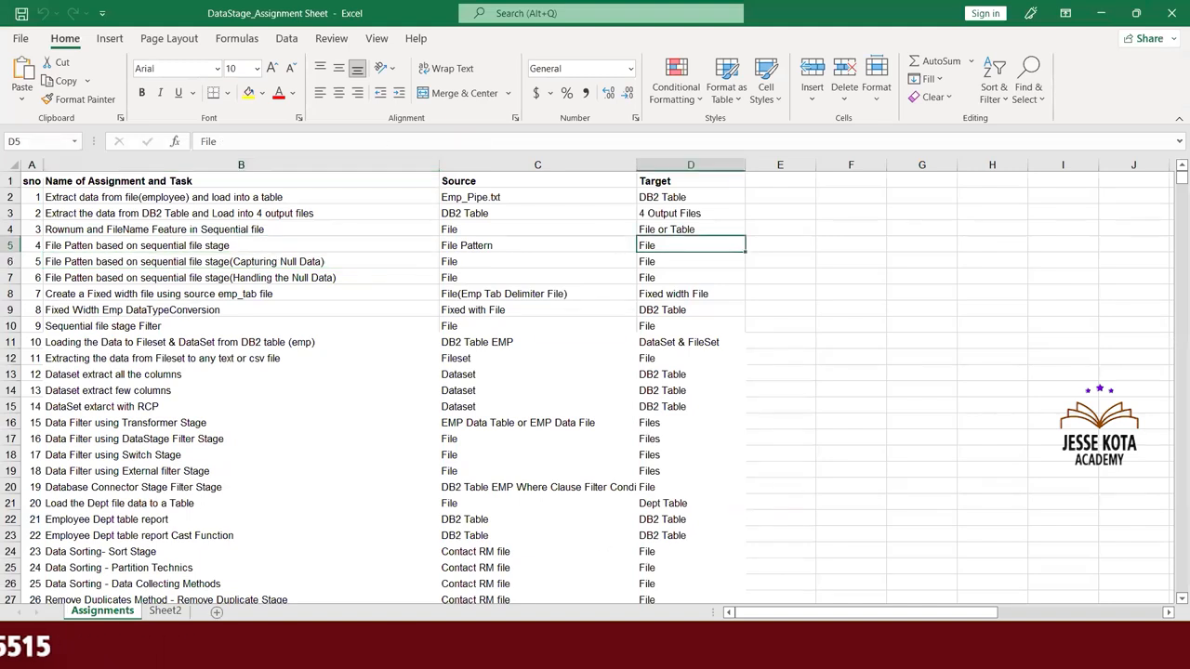
{"action": "left_click", "coordinate": [547, 653]}
{"action": "left_click", "coordinate": [611, 577]}
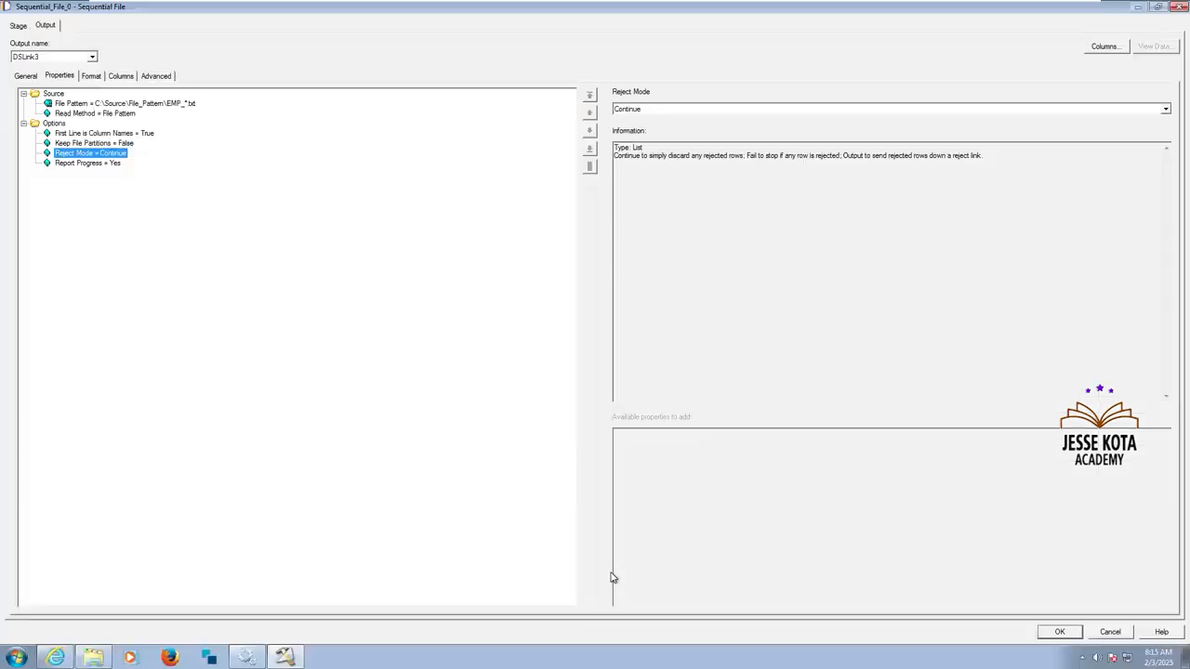
Review the source stage's Report Progress option and the Quote and Delimiter settings in its format field defaults.
{"action": "left_click", "coordinate": [106, 166]}
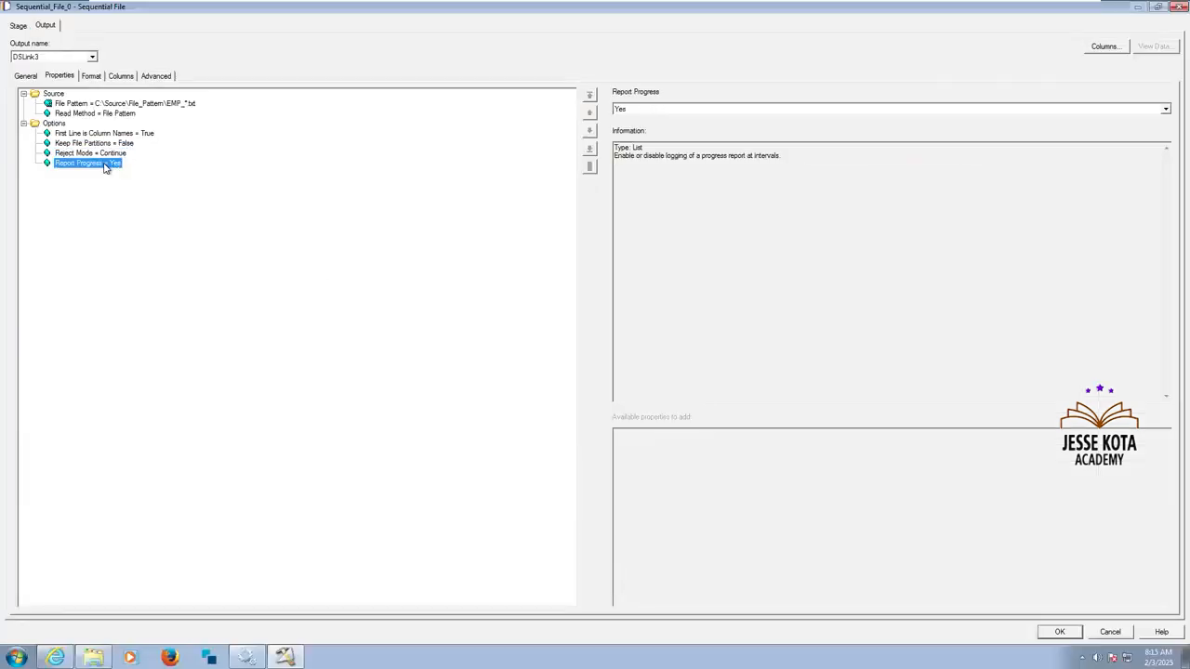
{"action": "left_click", "coordinate": [96, 78]}
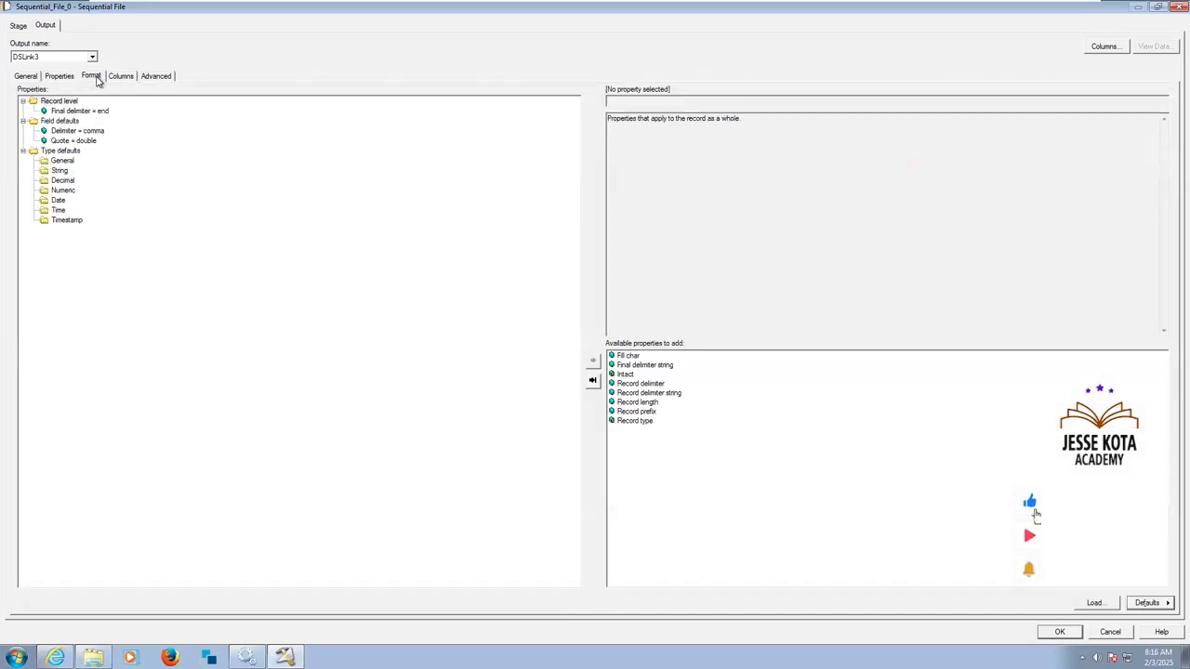
{"action": "left_click", "coordinate": [91, 140]}
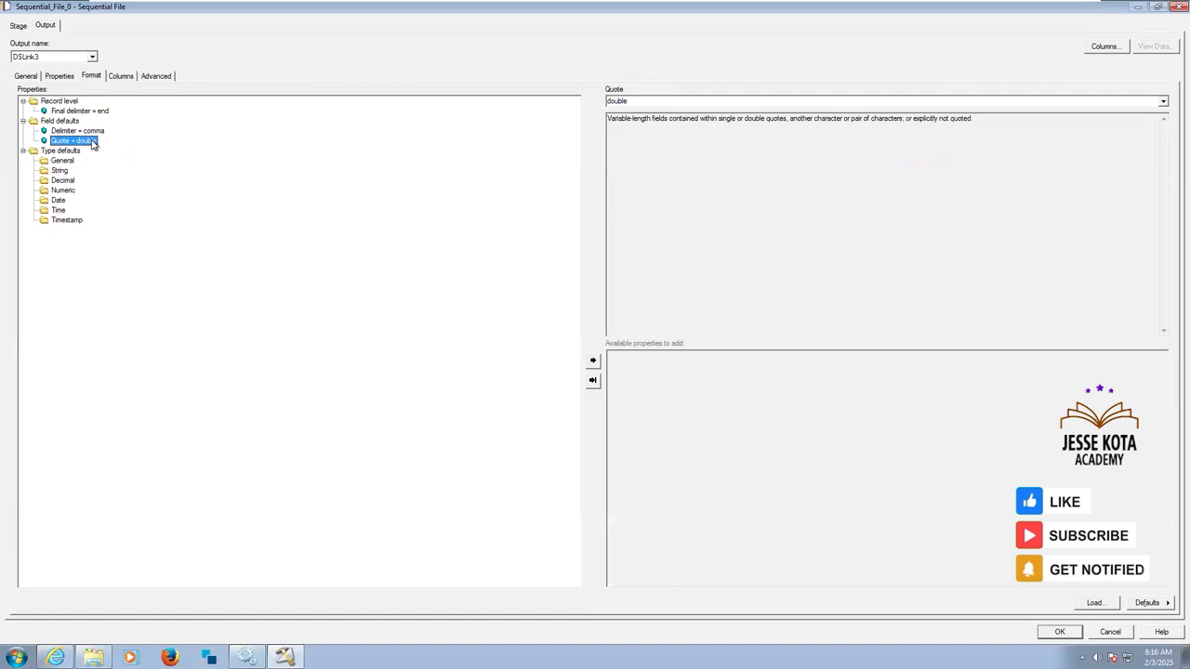
{"action": "left_click", "coordinate": [99, 132]}
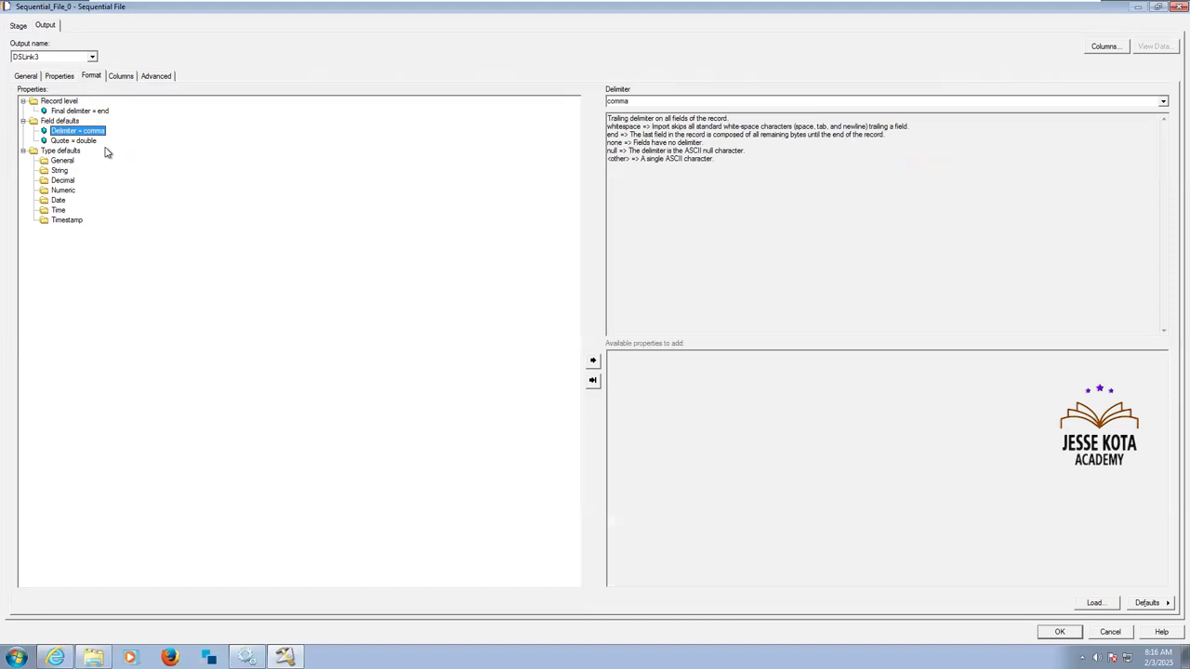
Replace the Delimiter property under Field defaults with a Delimiter string set to ",|", and review the field defaults.
{"action": "left_click", "coordinate": [70, 122]}
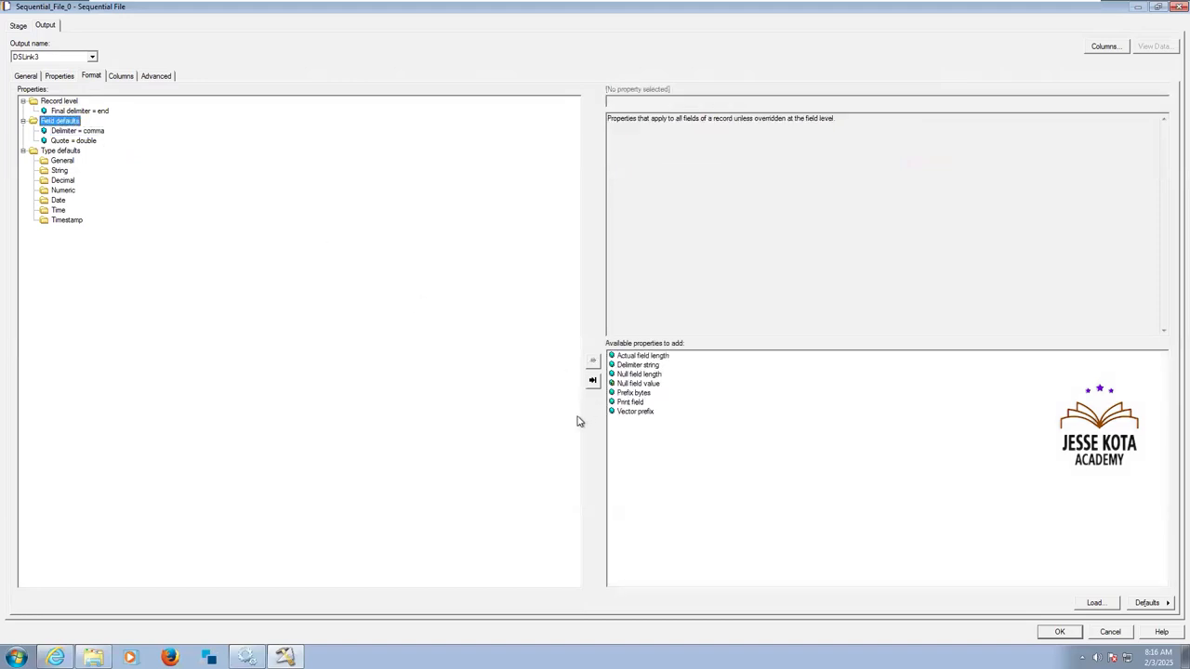
{"action": "double_click", "coordinate": [648, 367]}
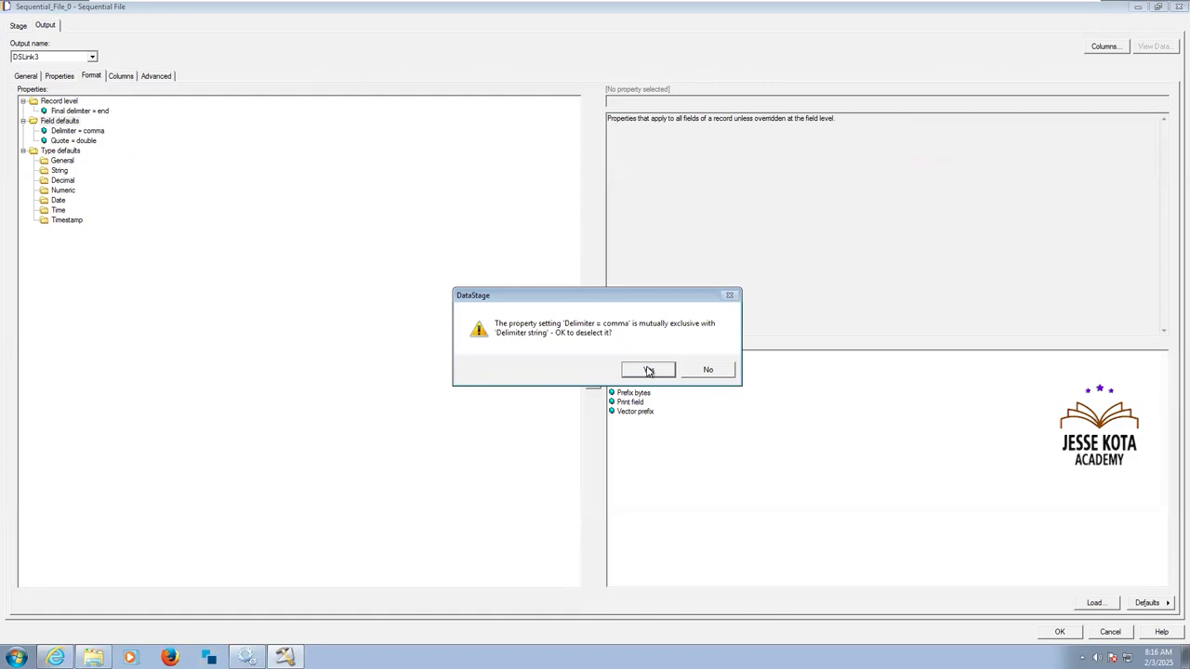
{"action": "left_click", "coordinate": [647, 370]}
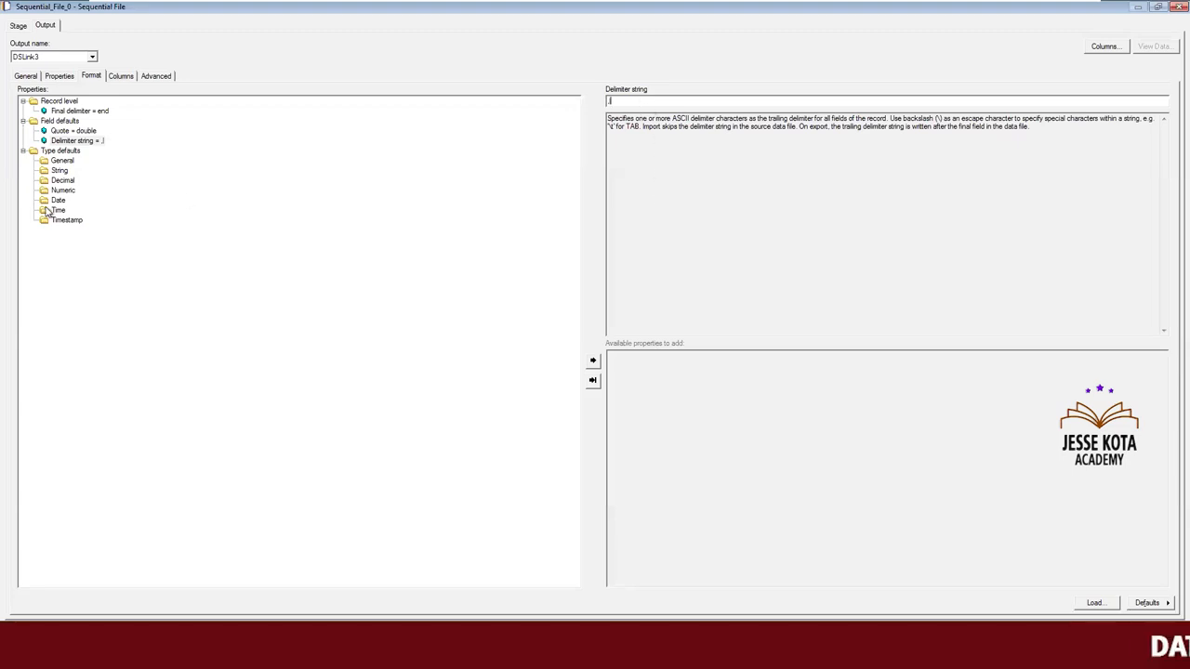
{"action": "left_click", "coordinate": [63, 120]}
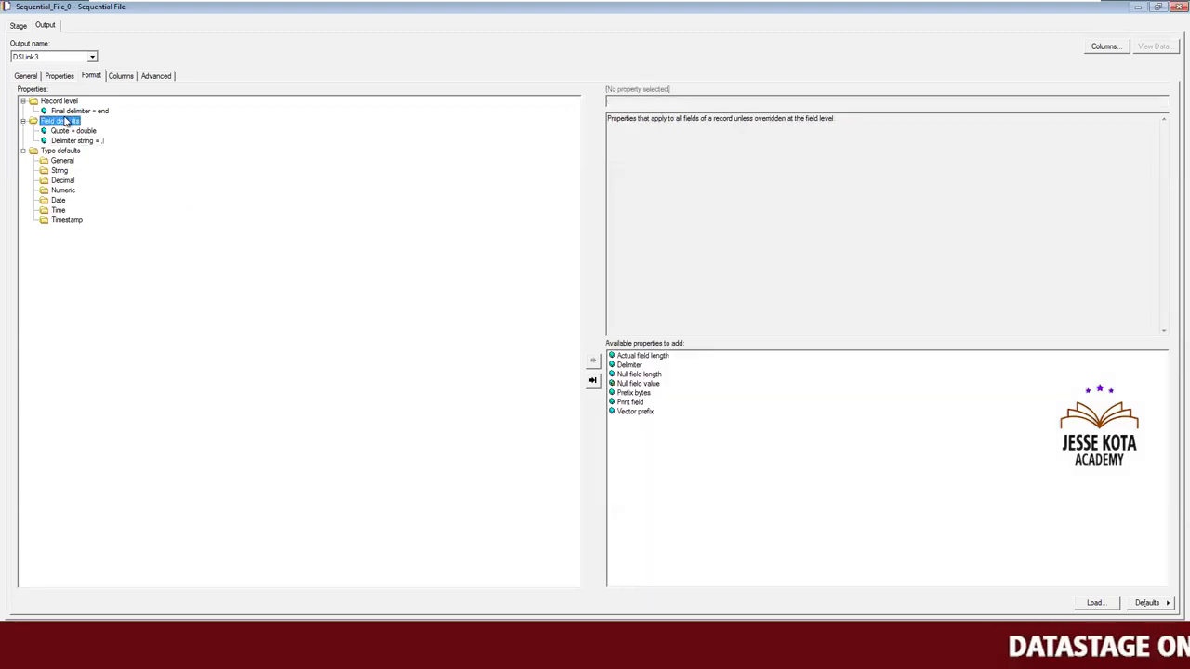
{"action": "left_click", "coordinate": [93, 141]}
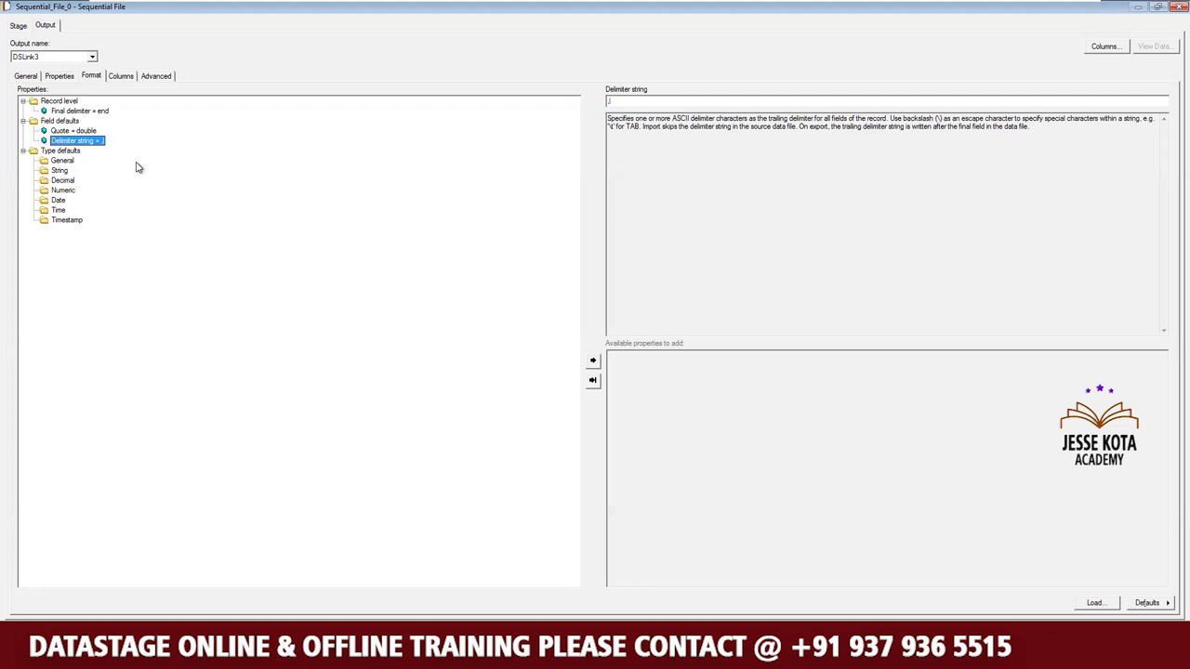
{"action": "left_click", "coordinate": [73, 132]}
{"action": "left_click", "coordinate": [63, 123]}
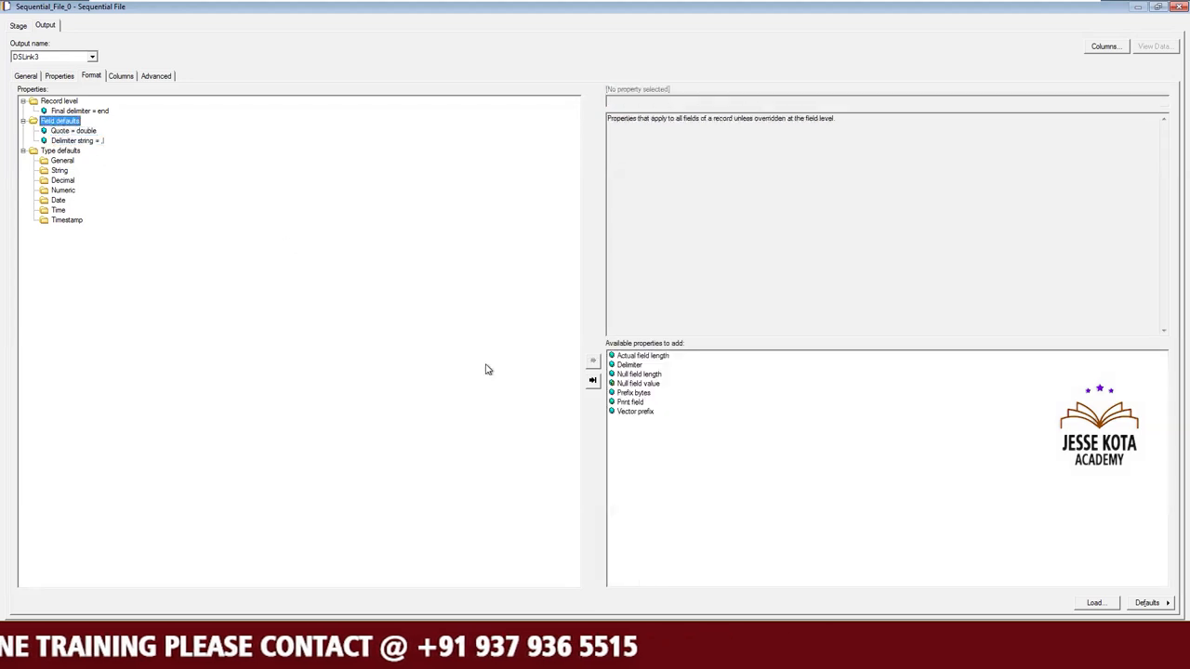
Remove the Delimiter string from Field defaults, add the Delimiter property back as comma, and review its available values.
{"action": "left_click", "coordinate": [89, 143]}
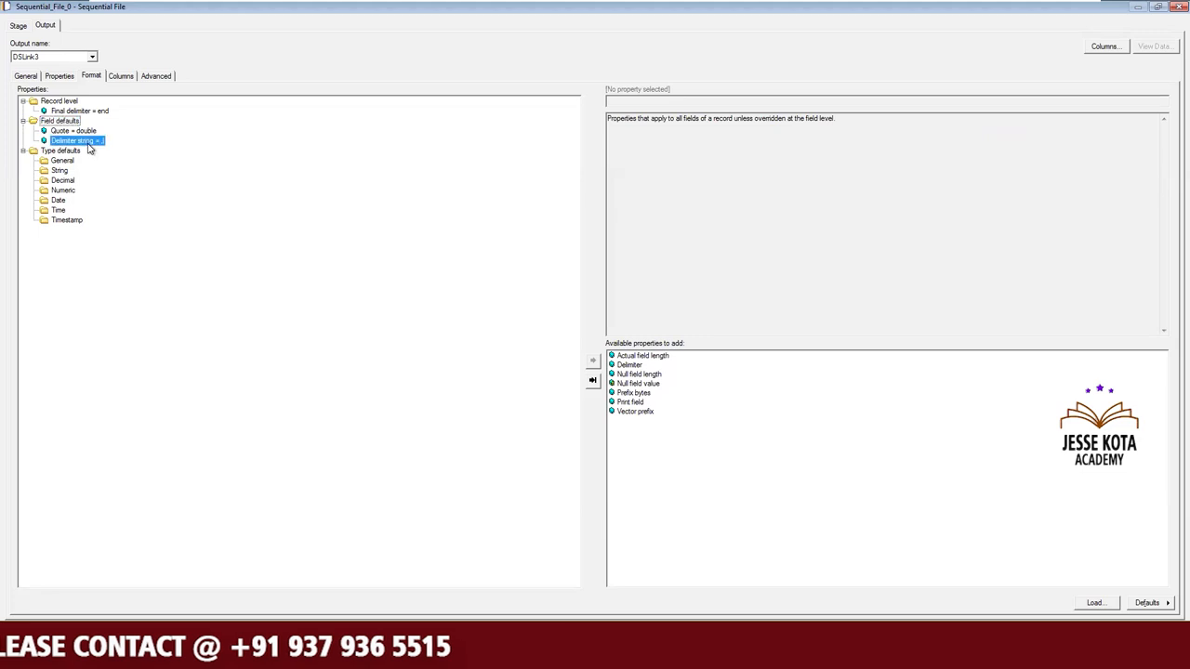
{"action": "key", "text": "Delete"}
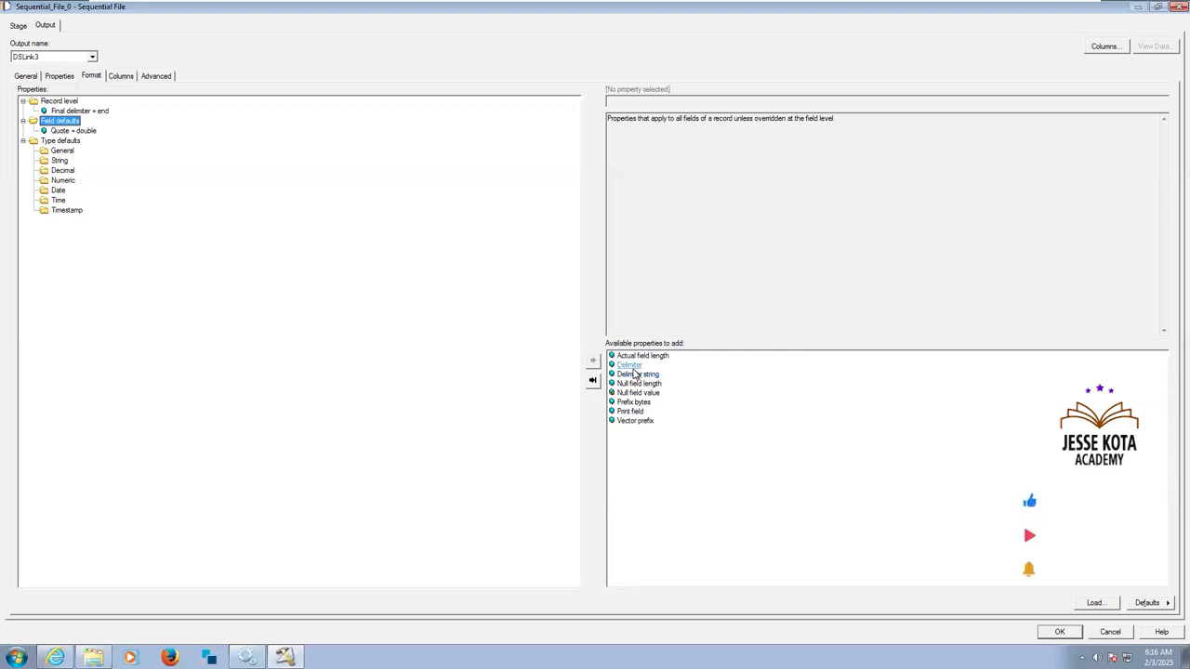
{"action": "double_click", "coordinate": [633, 367]}
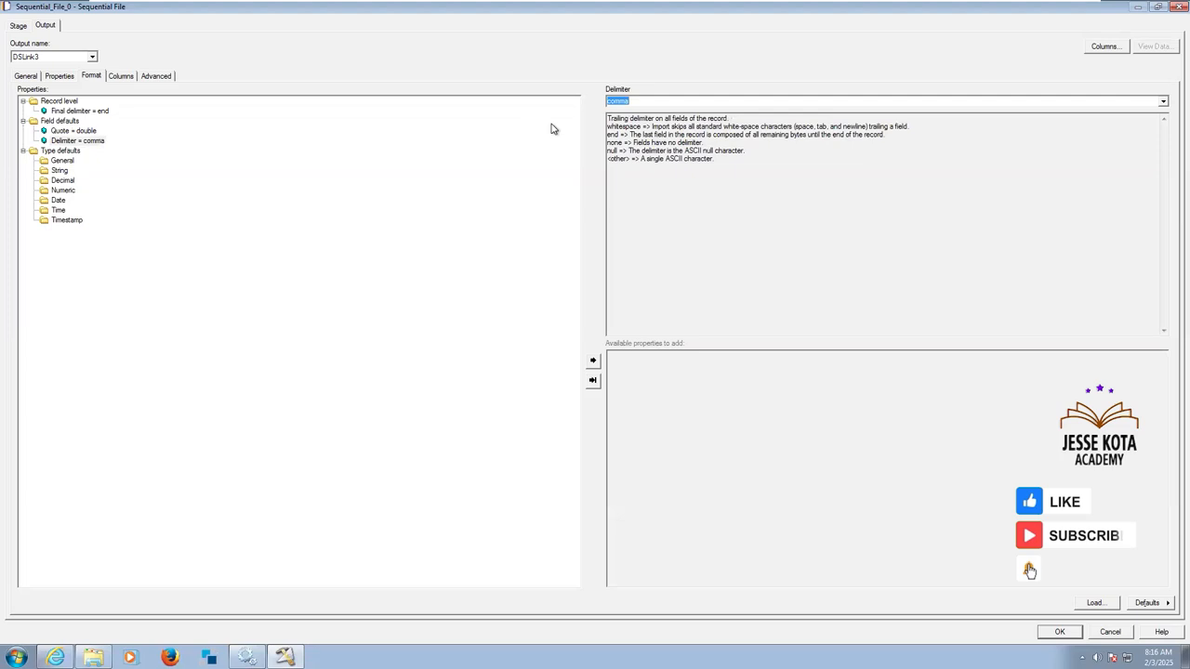
{"action": "left_click", "coordinate": [94, 144]}
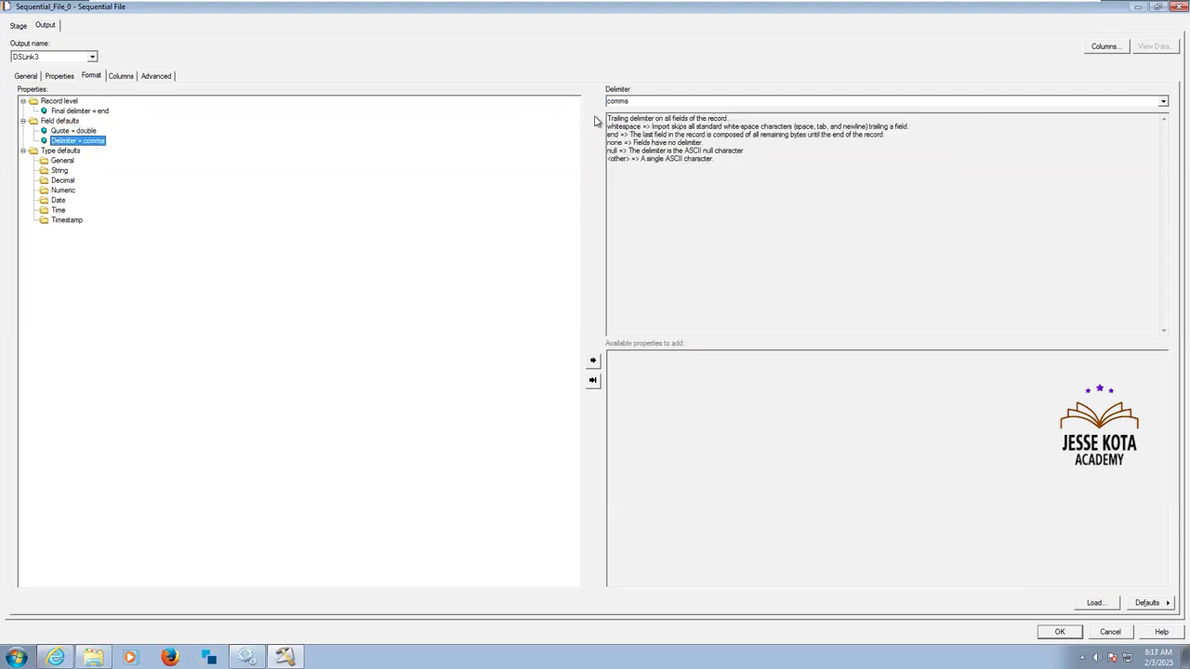
{"action": "left_click", "coordinate": [1153, 105]}
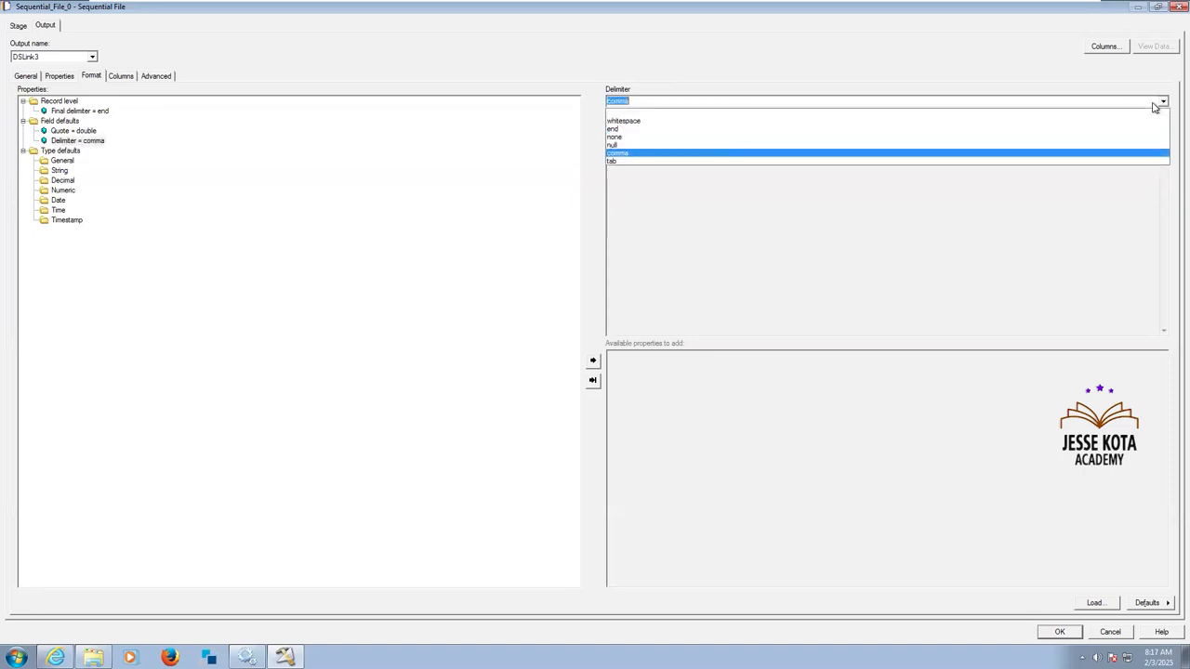
{"action": "left_click", "coordinate": [1155, 107]}
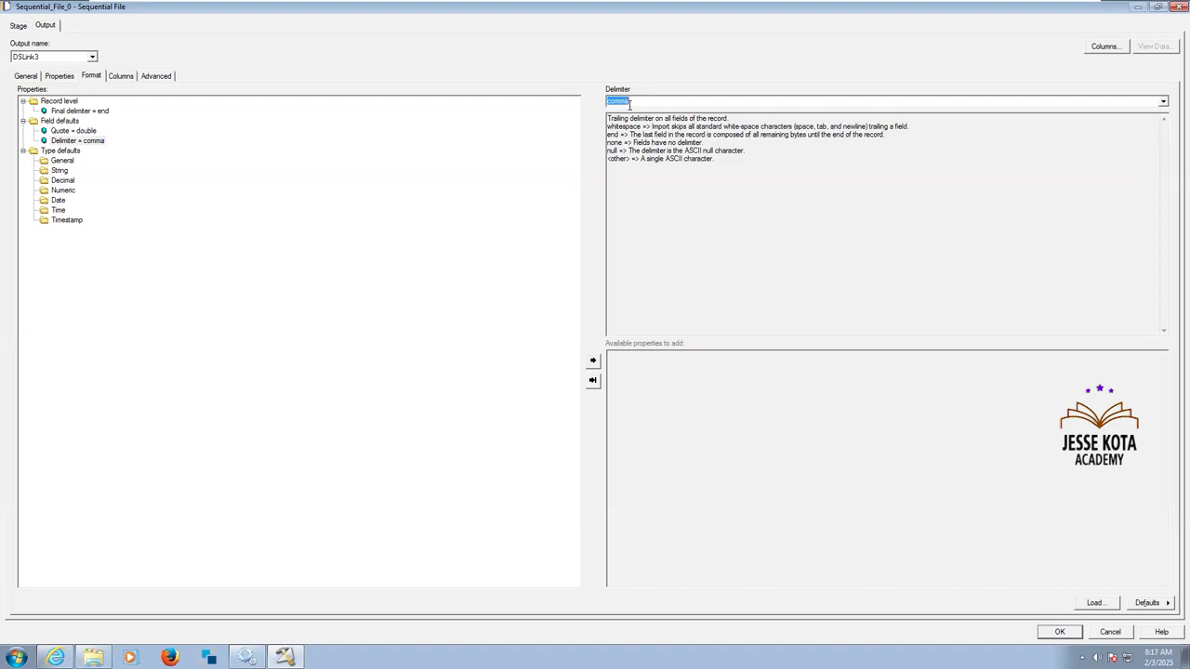
Open EMP_4 from the File_Pattern folder to check whether its field values are quoted, and close the file.
{"action": "left_click", "coordinate": [80, 131]}
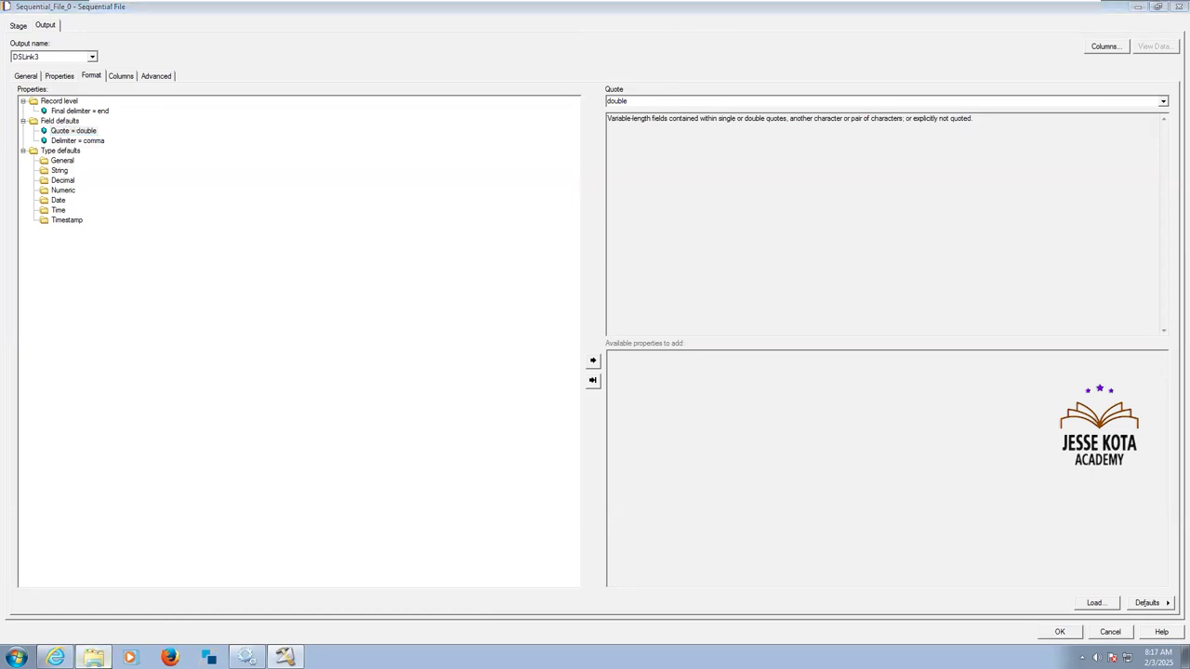
{"action": "left_click", "coordinate": [93, 657]}
{"action": "double_click", "coordinate": [140, 120]}
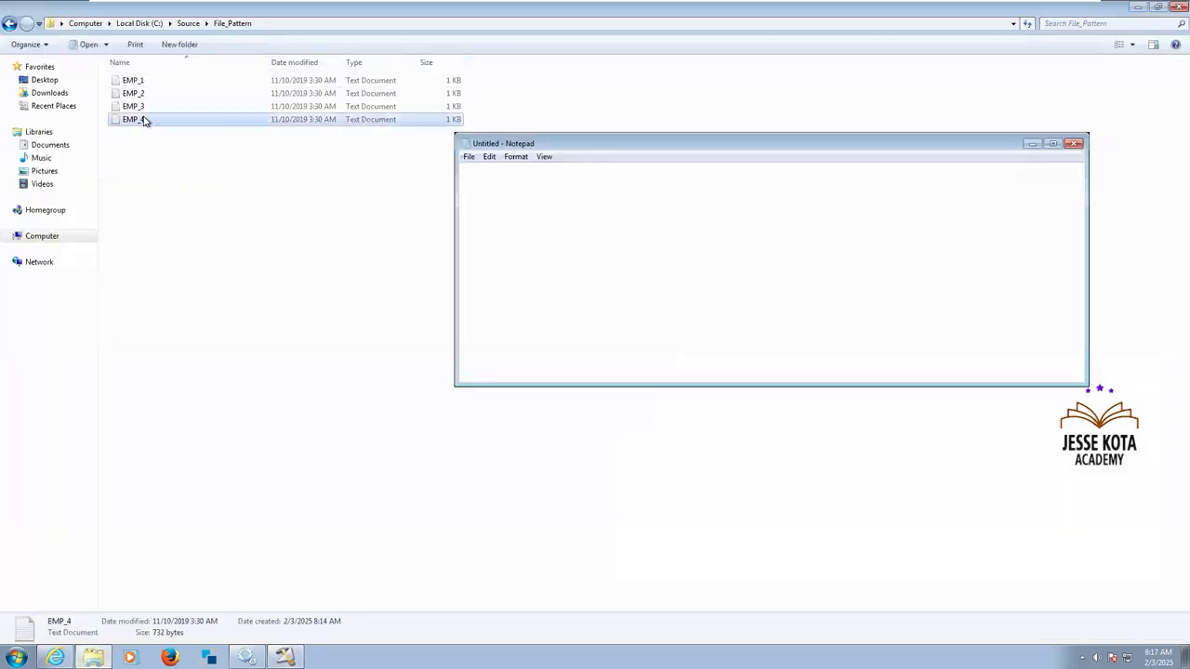
{"action": "left_click", "coordinate": [1053, 143]}
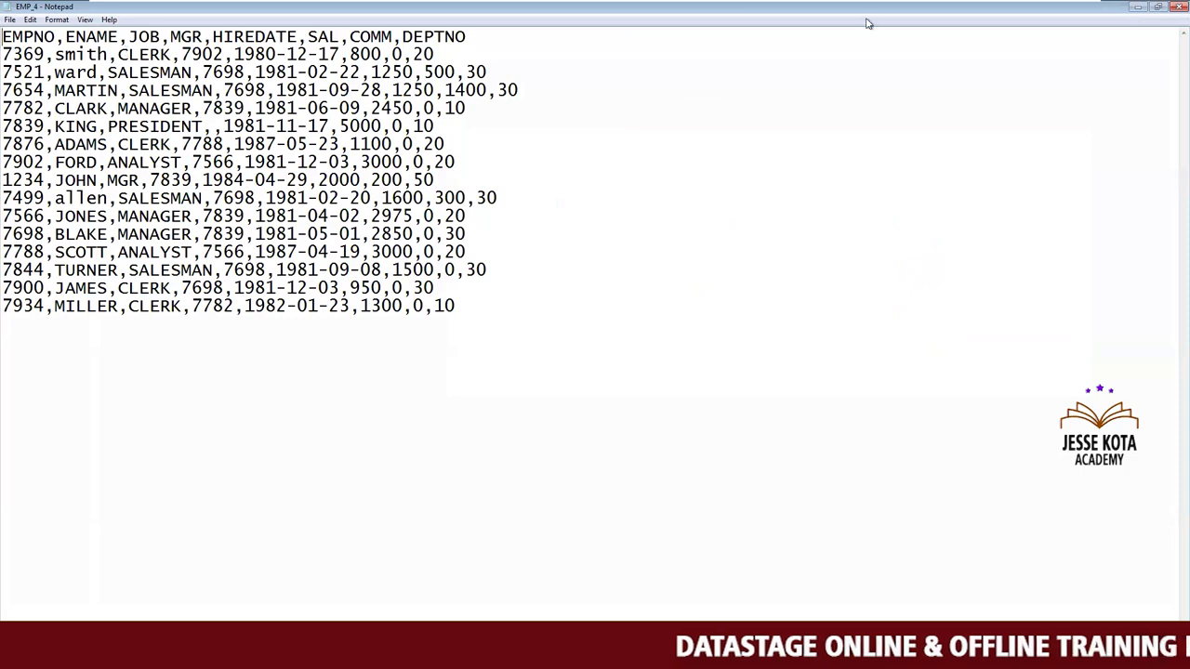
{"action": "left_click", "coordinate": [1176, 6]}
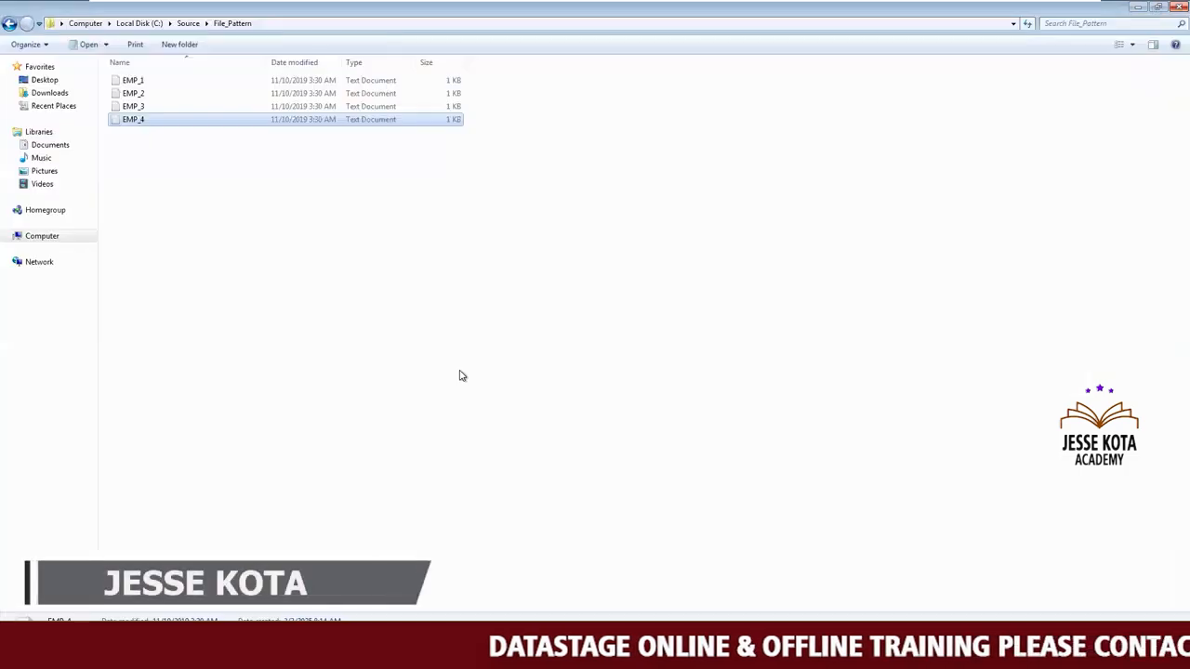
Return to the source stage's format settings and set the Quote field default to none.
{"action": "key", "text": "alt+Tab"}
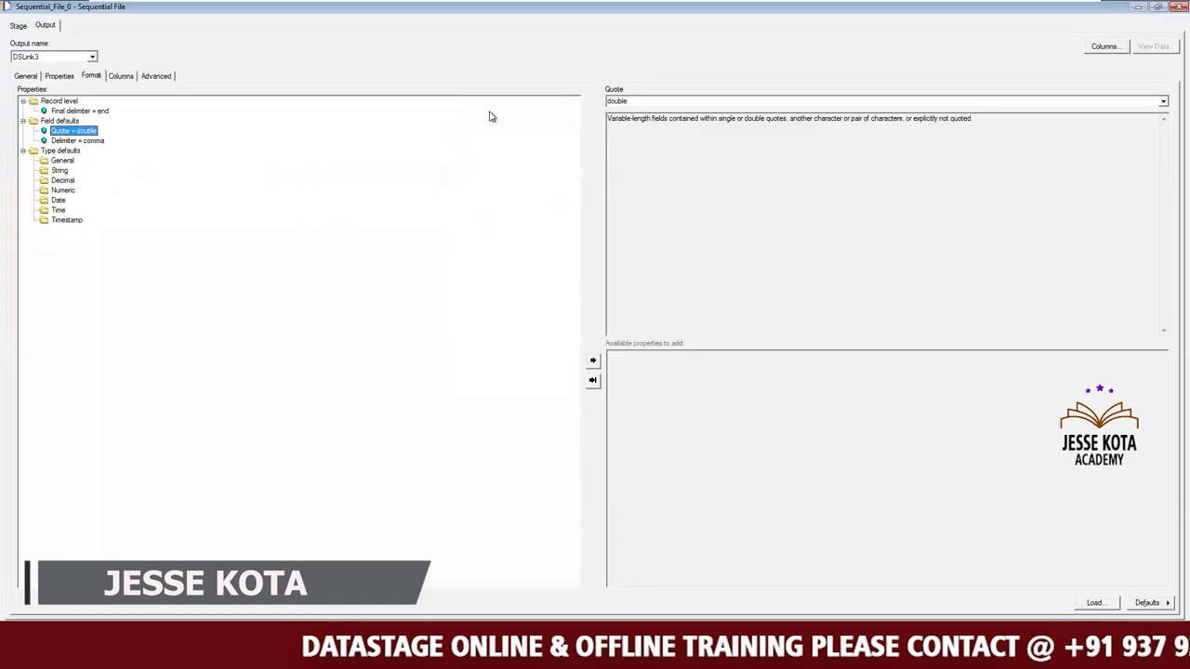
{"action": "left_click", "coordinate": [1161, 101]}
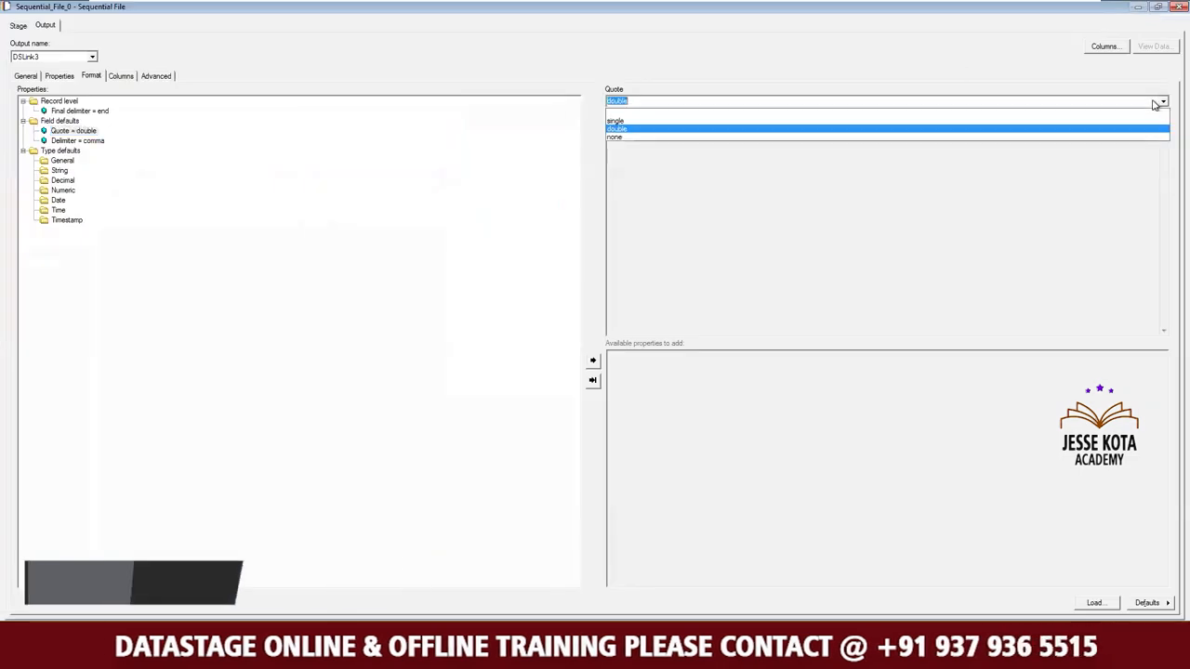
{"action": "left_click", "coordinate": [638, 138]}
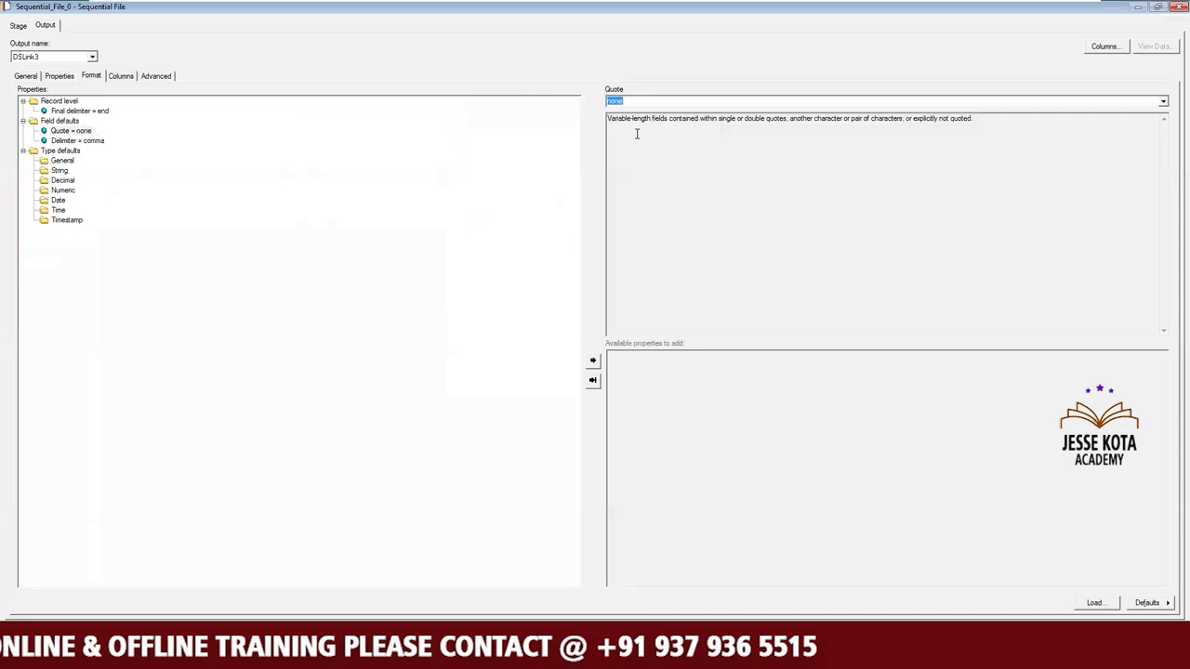
Add a Null field value property to the source stage's Field defaults and set it to ''.
{"action": "left_click", "coordinate": [65, 122]}
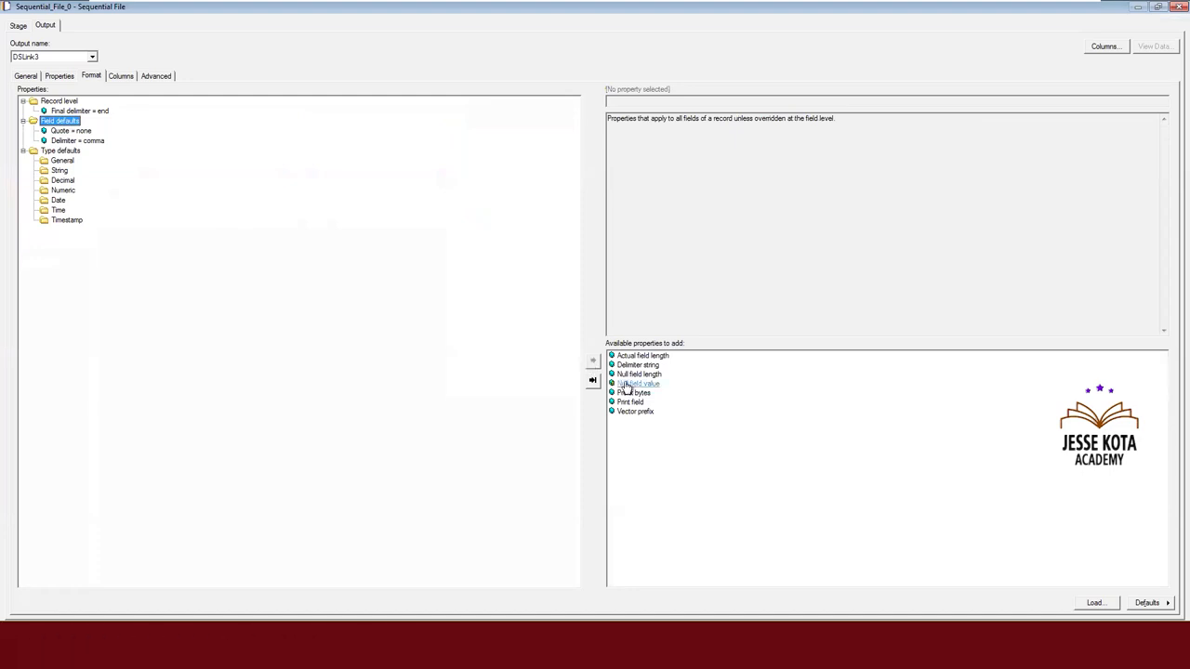
{"action": "double_click", "coordinate": [626, 384]}
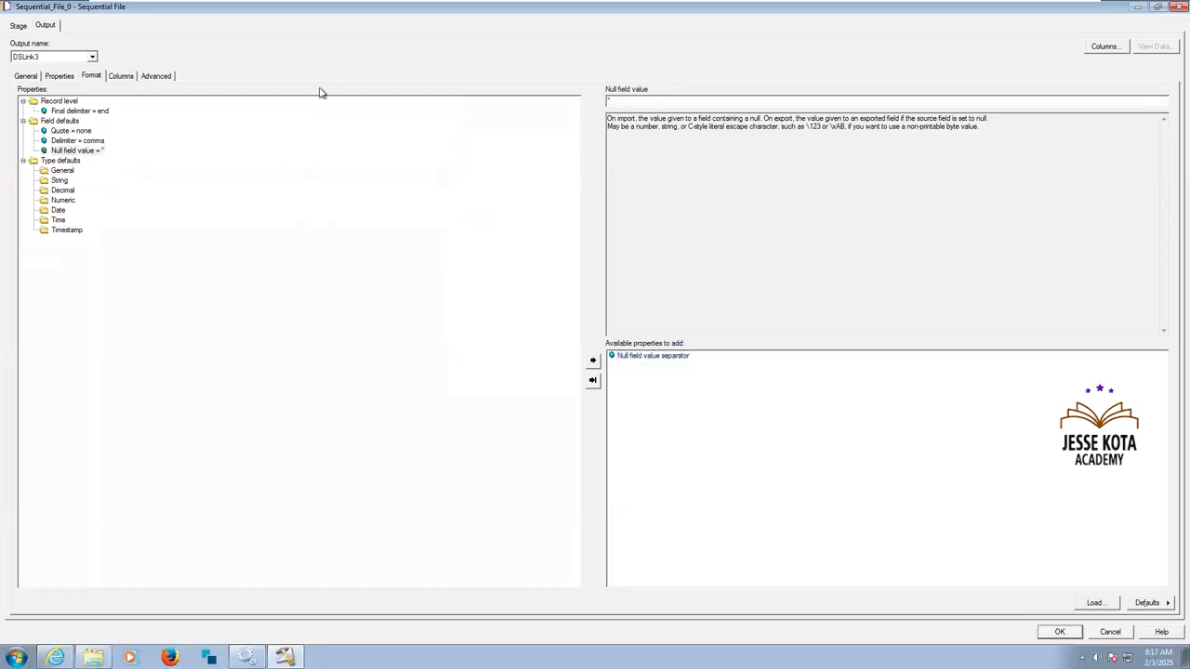
{"action": "left_click", "coordinate": [93, 141]}
{"action": "left_click", "coordinate": [90, 154]}
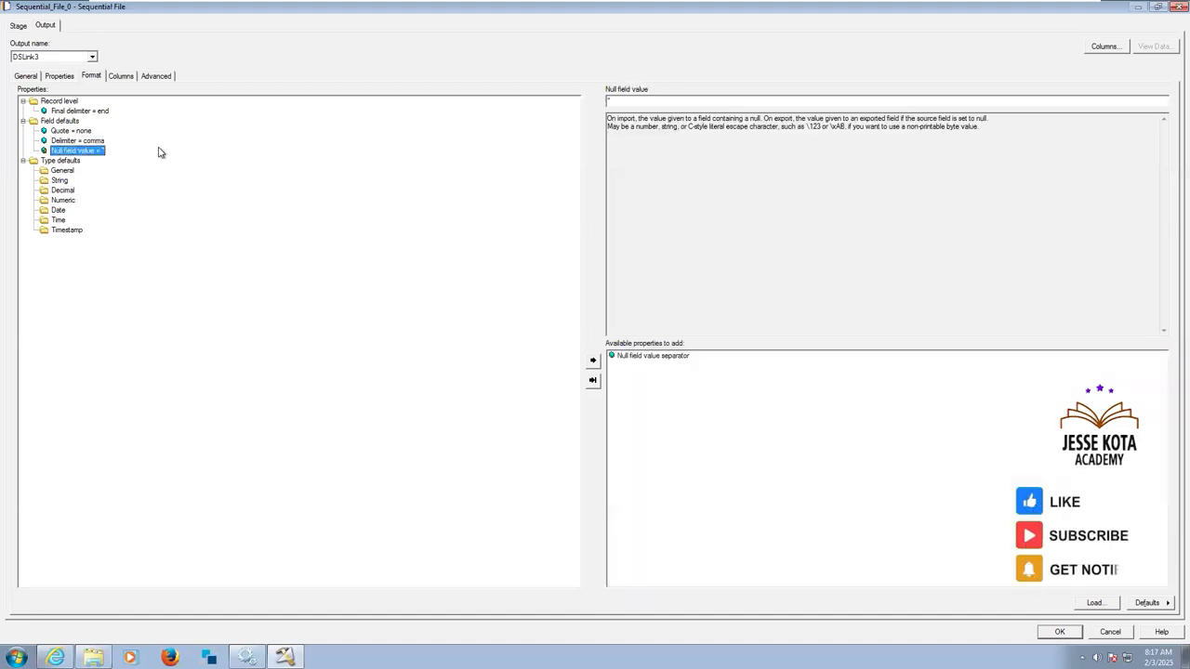
Load all columns of the Emp_Comma.txt table definition into the source Sequential File stage and accept the stage settings.
{"action": "left_click", "coordinate": [121, 76]}
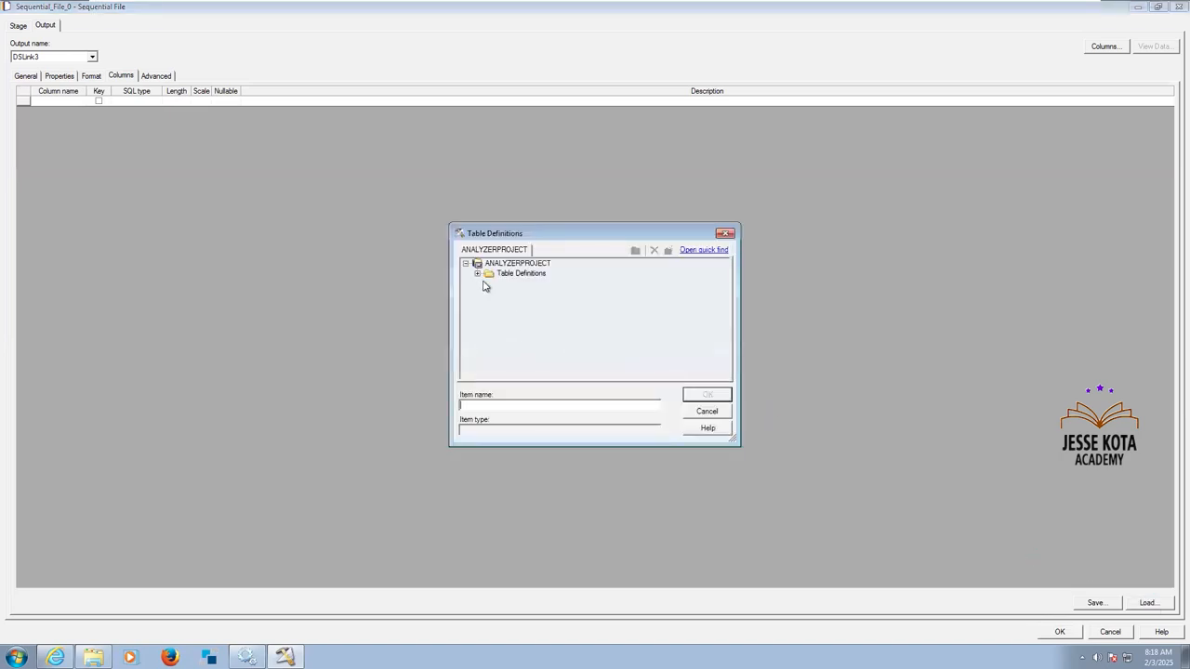
{"action": "left_click", "coordinate": [478, 274]}
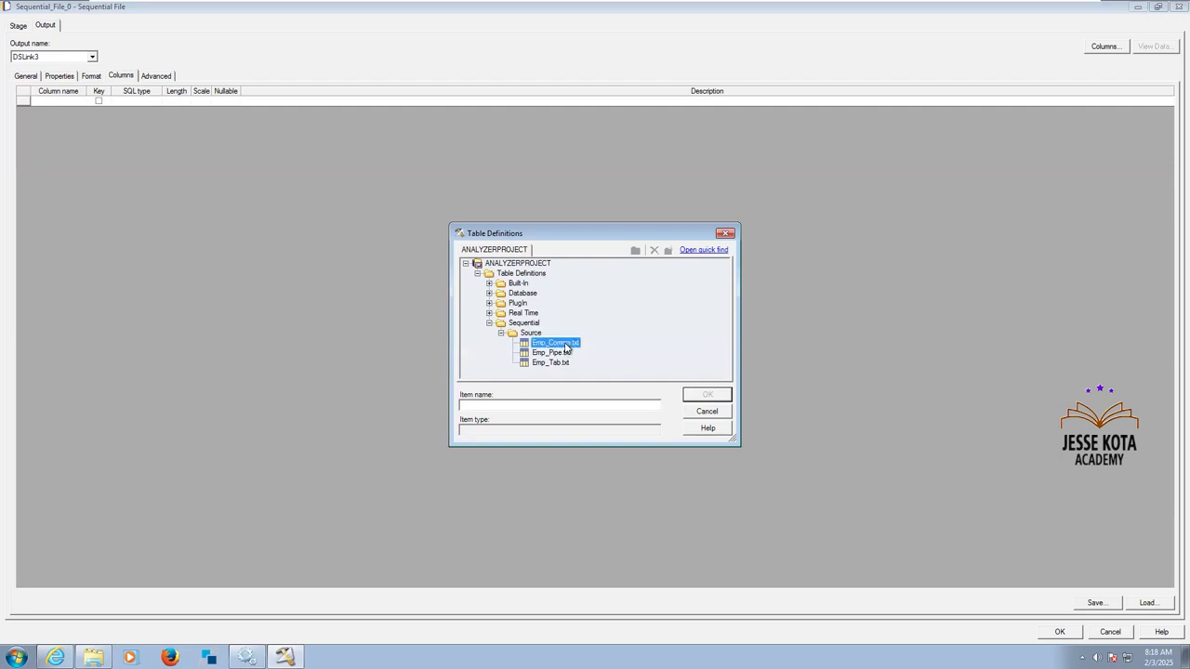
{"action": "left_click", "coordinate": [702, 396]}
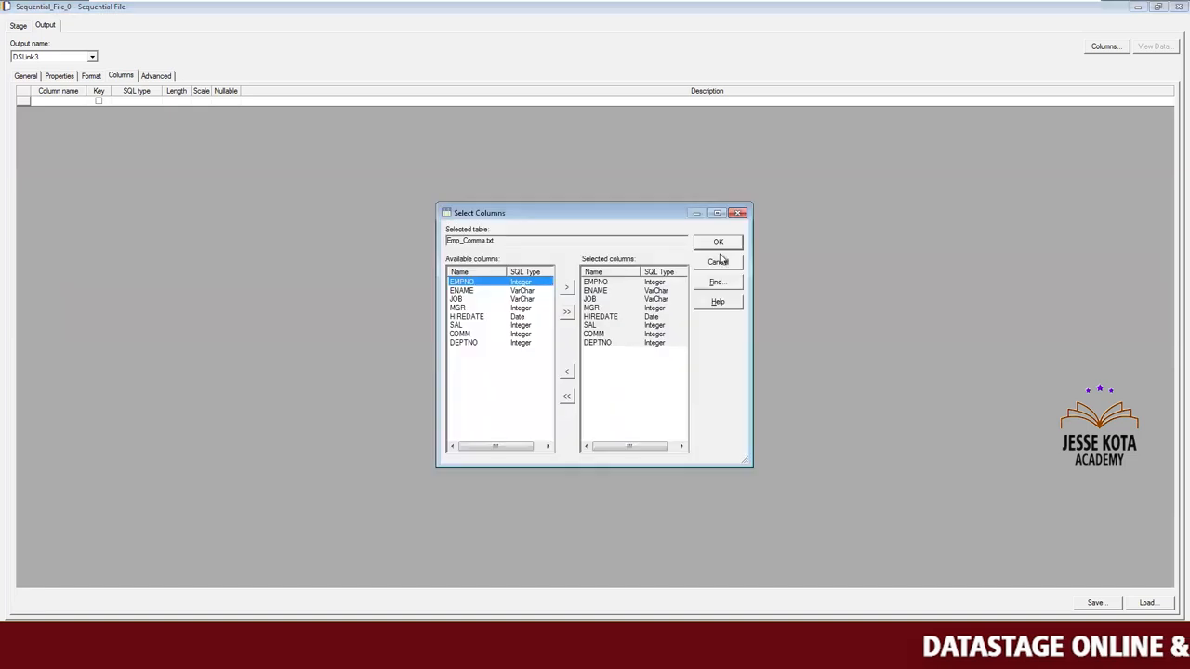
{"action": "left_click", "coordinate": [719, 242]}
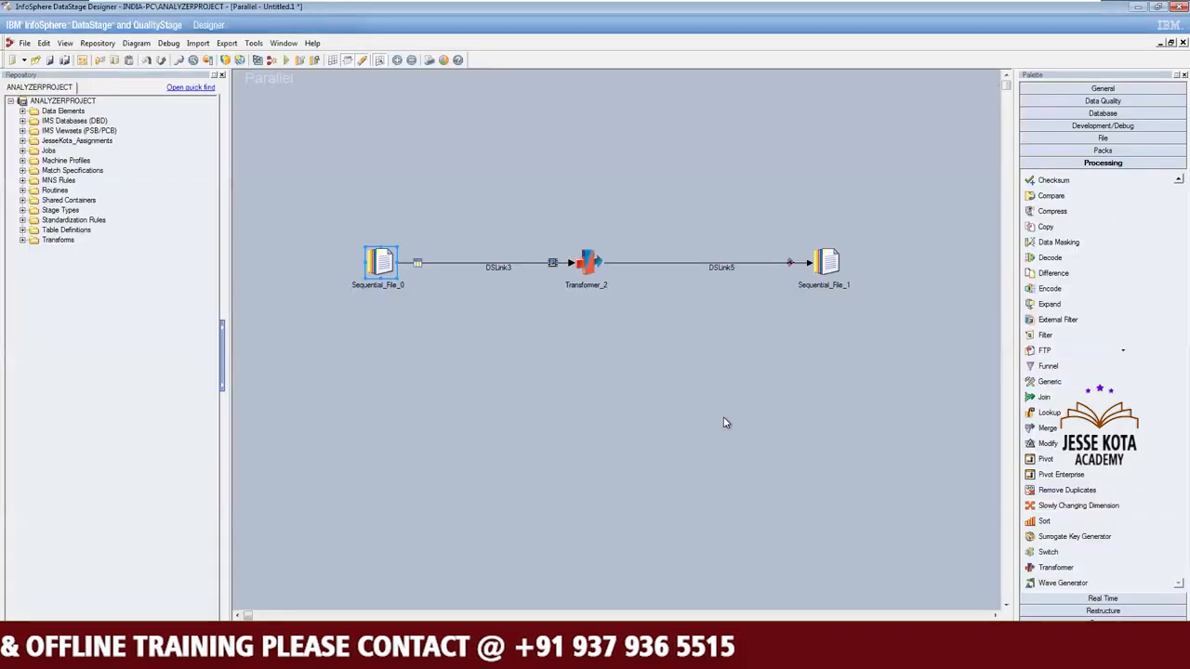
{"action": "left_click", "coordinate": [725, 422]}
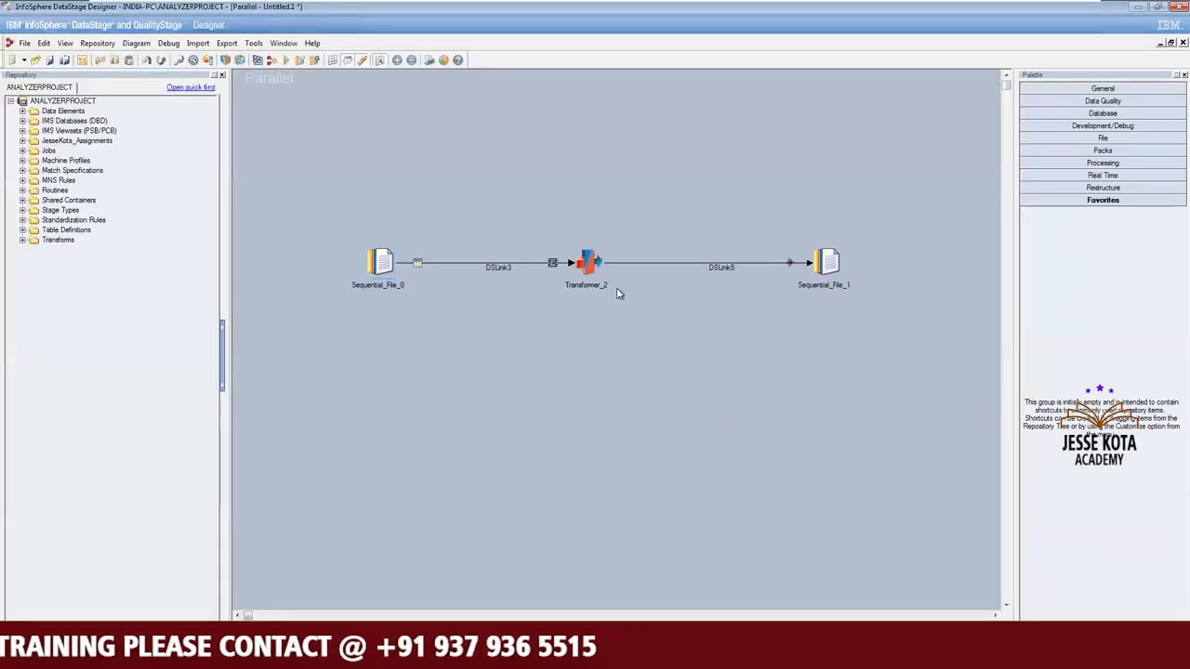
Reopen the source Sequential File stage and review its column definitions and the Null field value format setting.
{"action": "left_click", "coordinate": [376, 261]}
{"action": "double_click", "coordinate": [375, 260]}
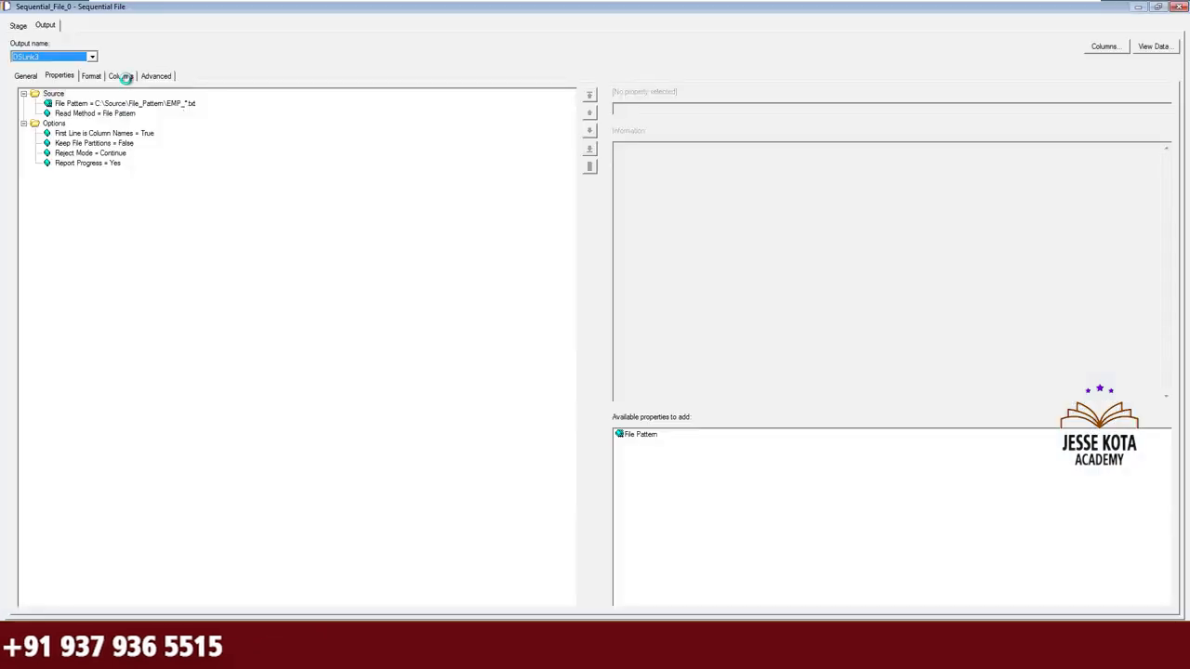
{"action": "left_click", "coordinate": [120, 76]}
{"action": "left_click", "coordinate": [233, 102]}
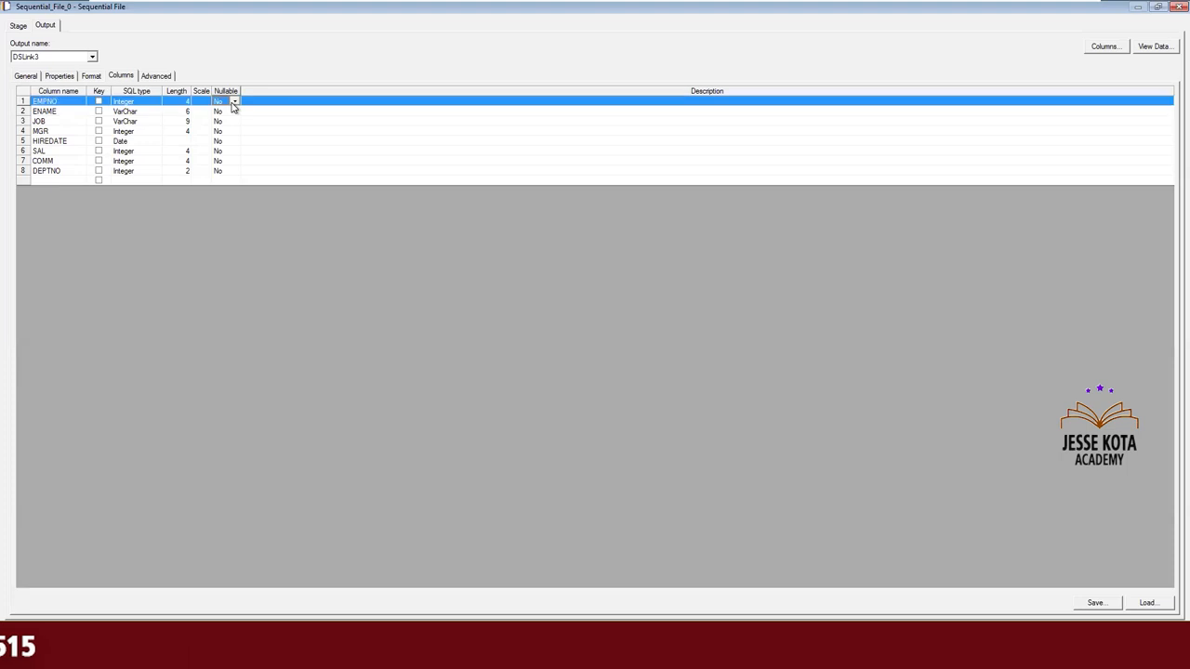
{"action": "left_click", "coordinate": [91, 77]}
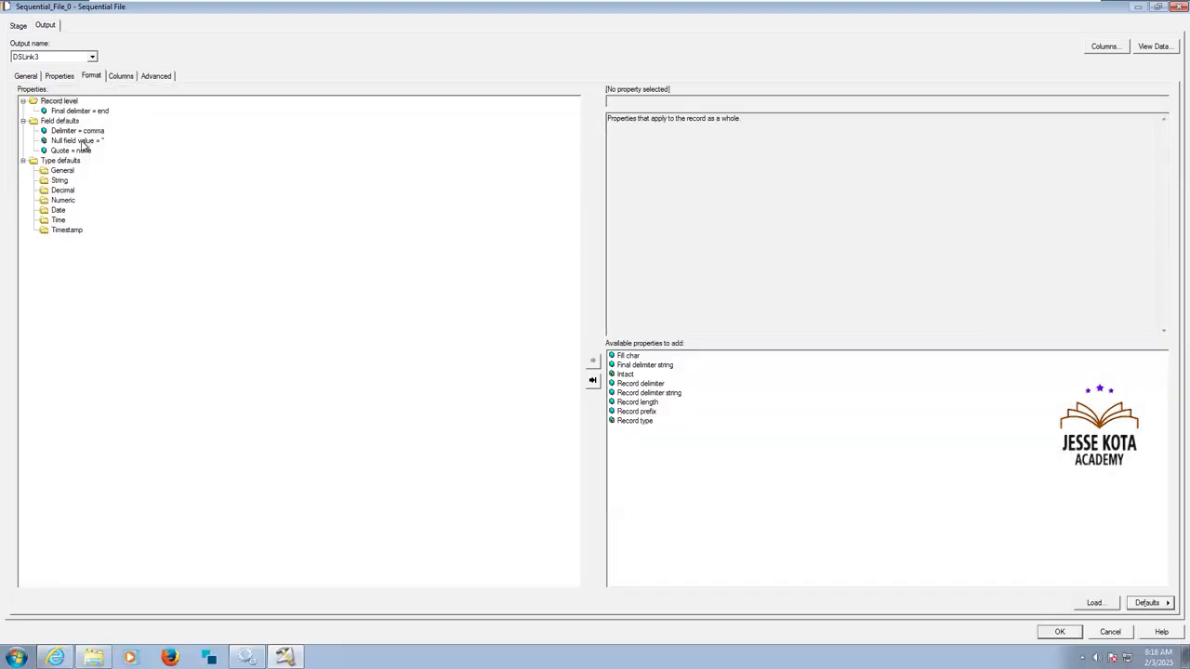
{"action": "left_click", "coordinate": [80, 141]}
{"action": "left_click", "coordinate": [121, 76]}
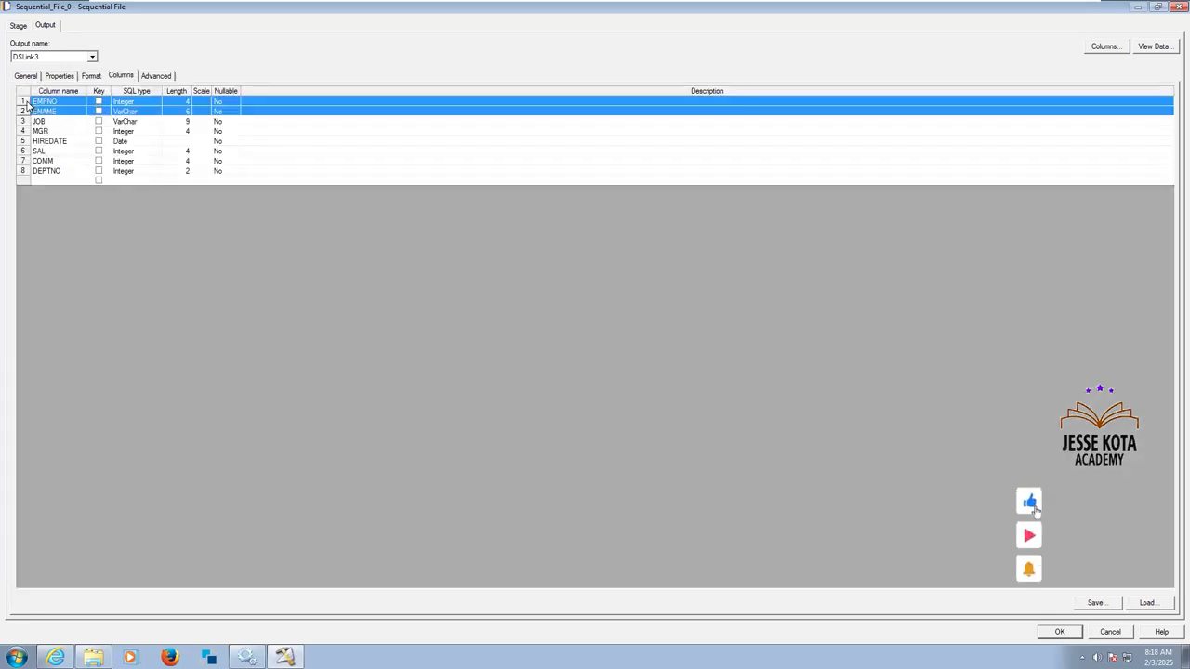
Delete all the column definitions loaded in the source stage.
{"action": "key", "text": "ctrl+a"}
{"action": "key", "text": "Delete"}
{"action": "key", "text": "Return"}
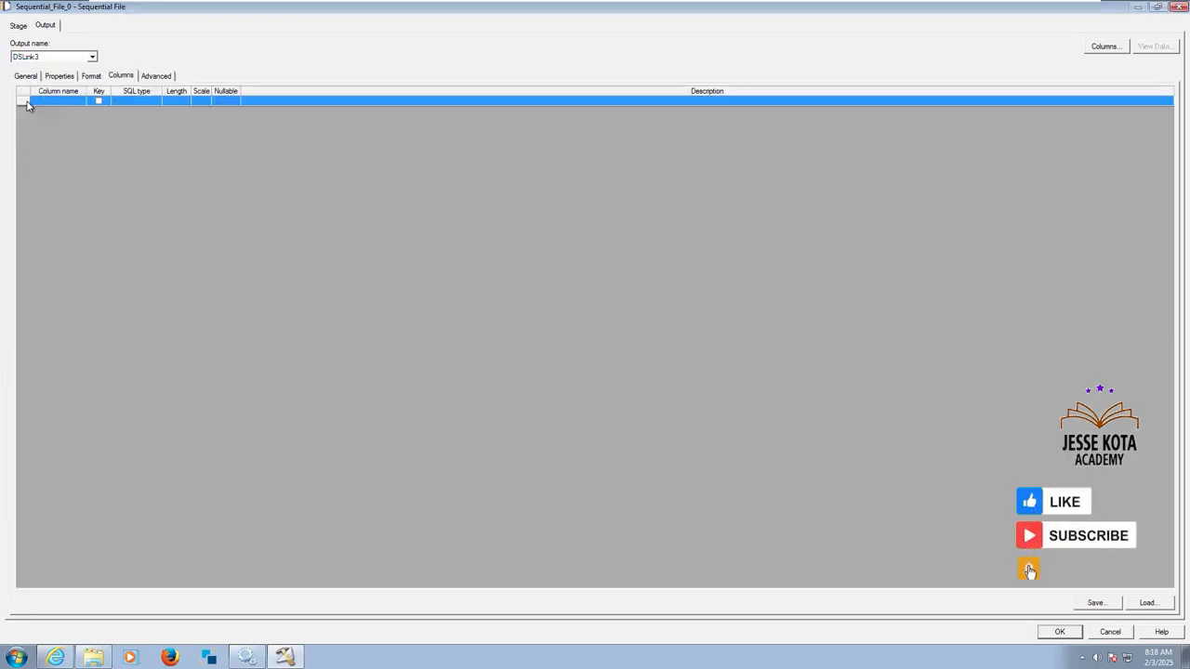
Start importing sequential file definitions for the source stage's columns, using C:\Source\File_Pattern as the directory.
{"action": "left_click", "coordinate": [1148, 603]}
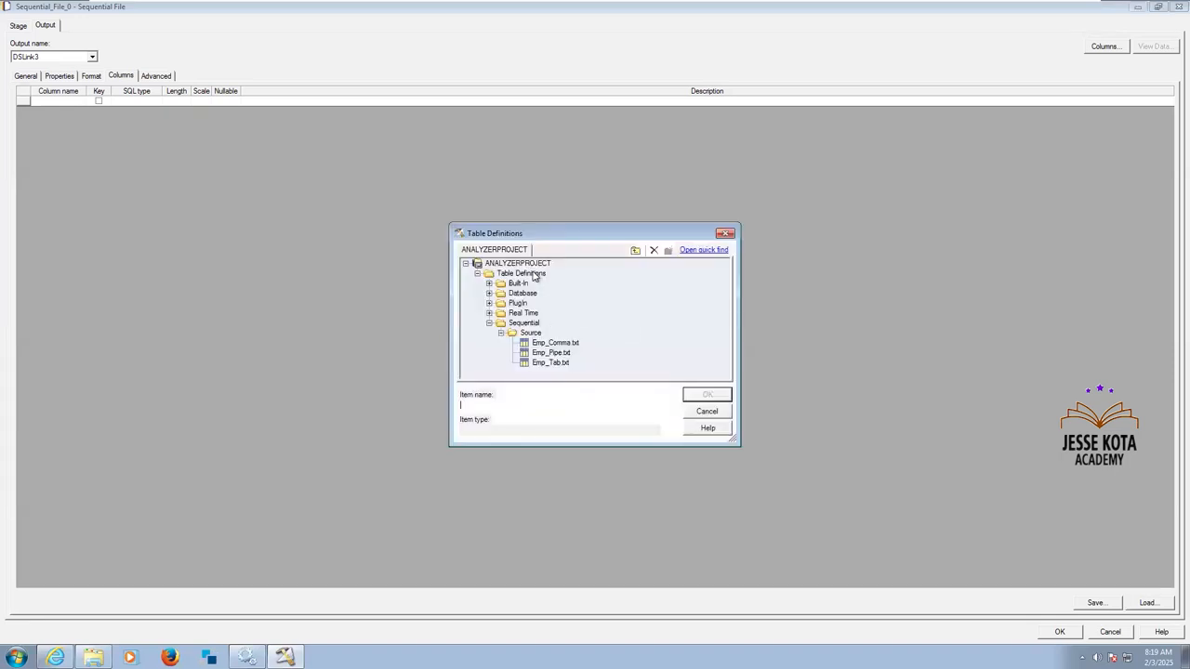
{"action": "right_click", "coordinate": [535, 276]}
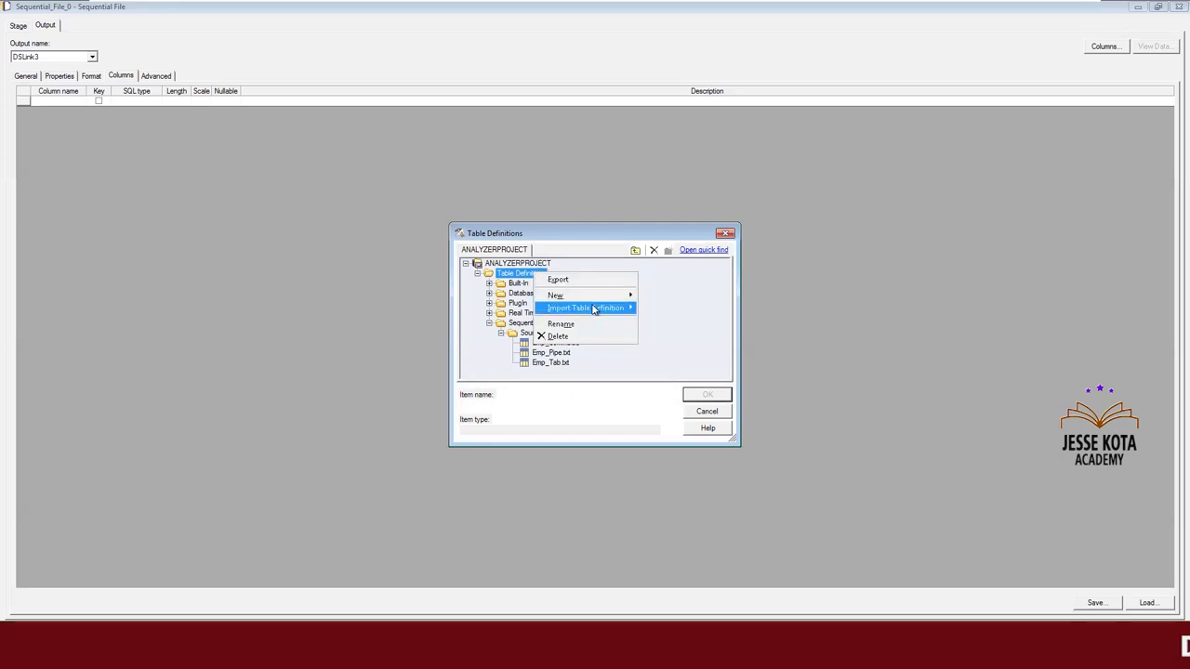
{"action": "mouse_move", "coordinate": [613, 308]}
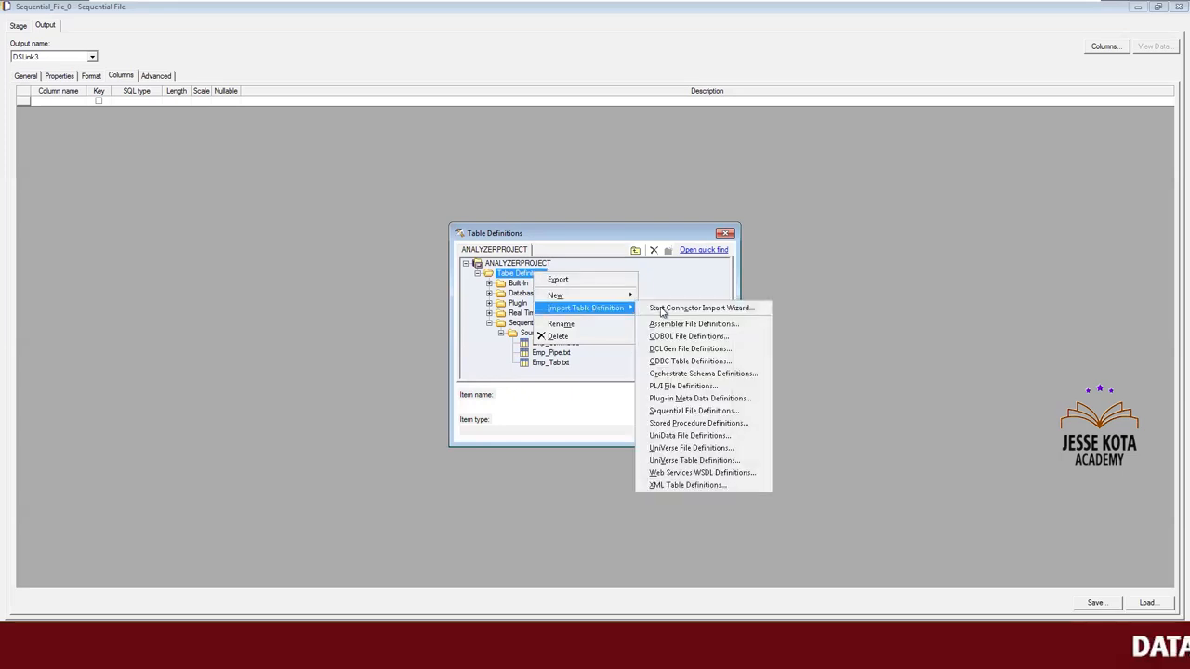
{"action": "left_click", "coordinate": [712, 411]}
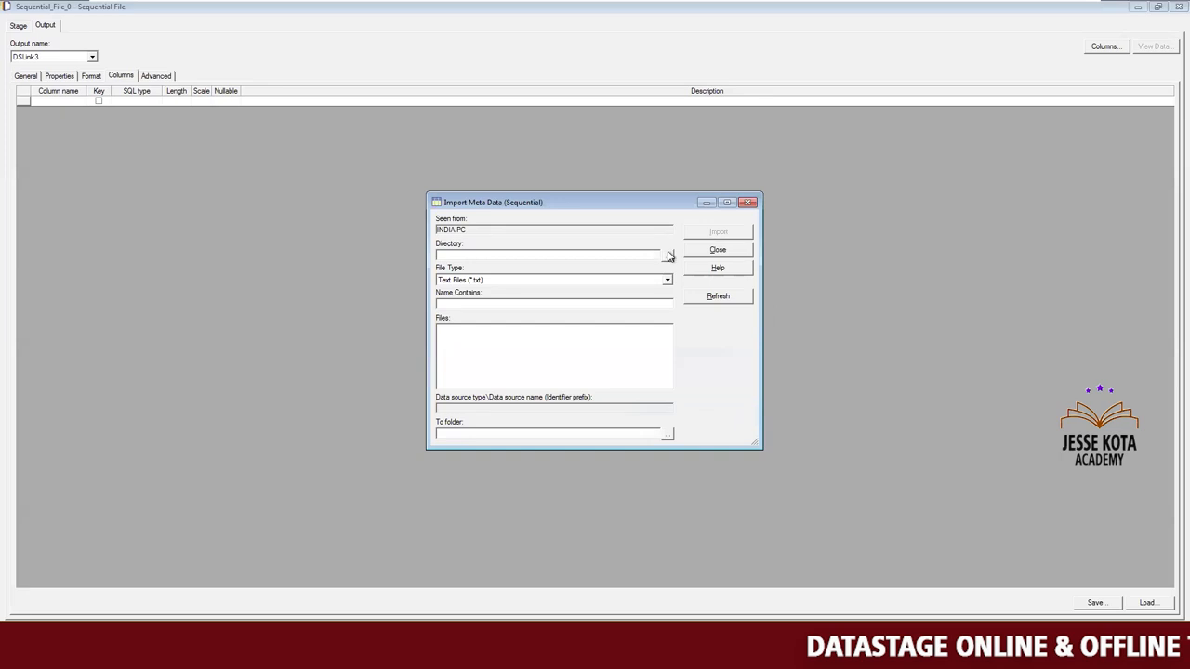
{"action": "left_click", "coordinate": [666, 256]}
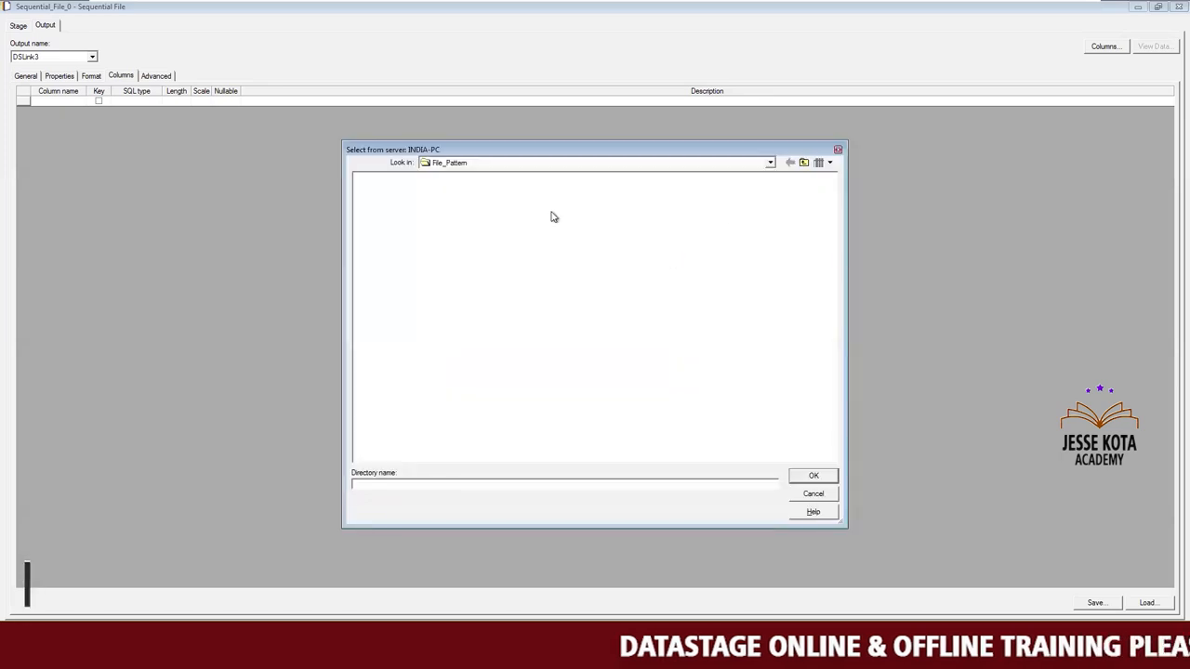
{"action": "left_click", "coordinate": [814, 477]}
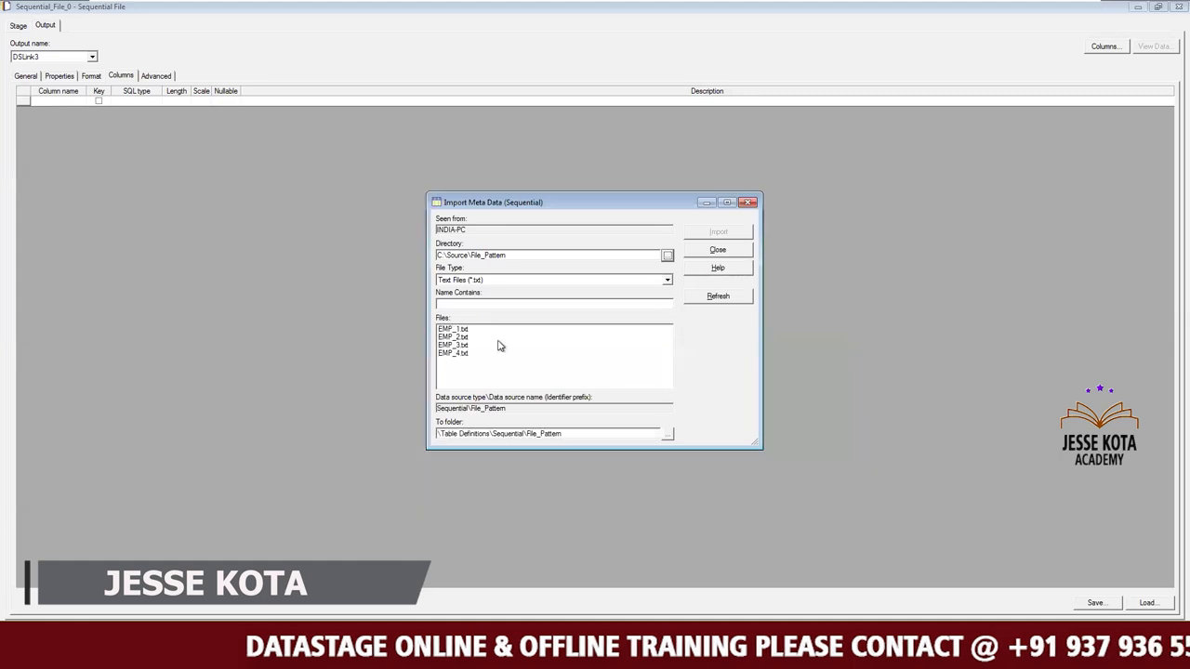
Choose EMP_1.txt for import and treat its first line as column names.
{"action": "left_click", "coordinate": [463, 331]}
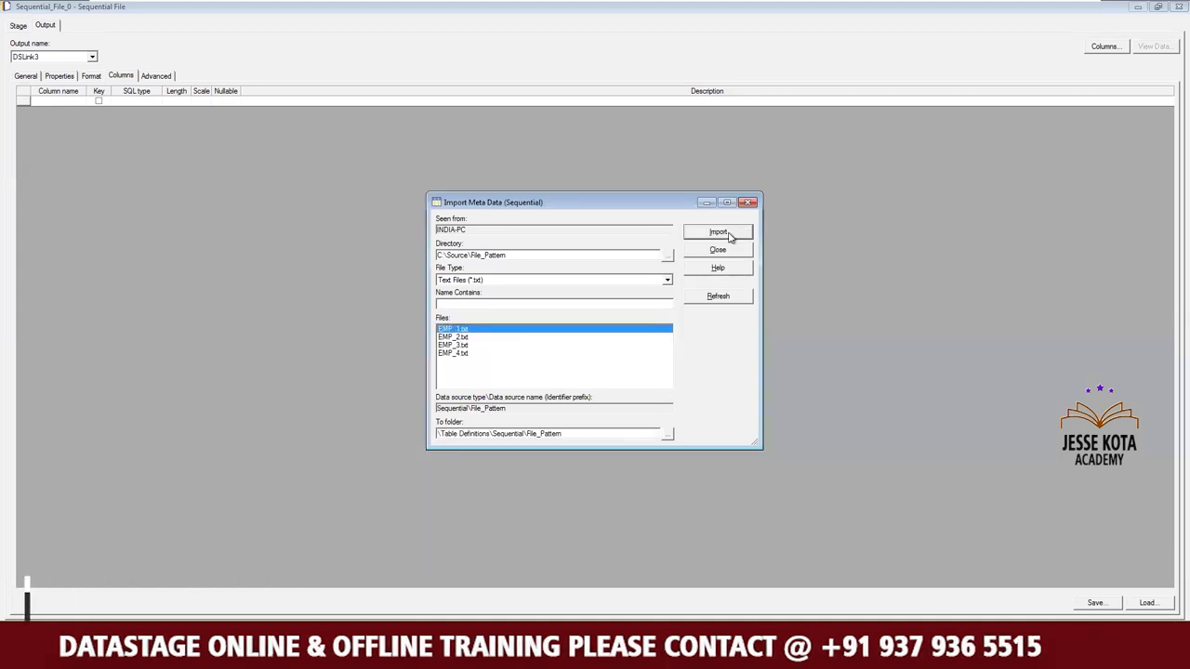
{"action": "left_click", "coordinate": [729, 236]}
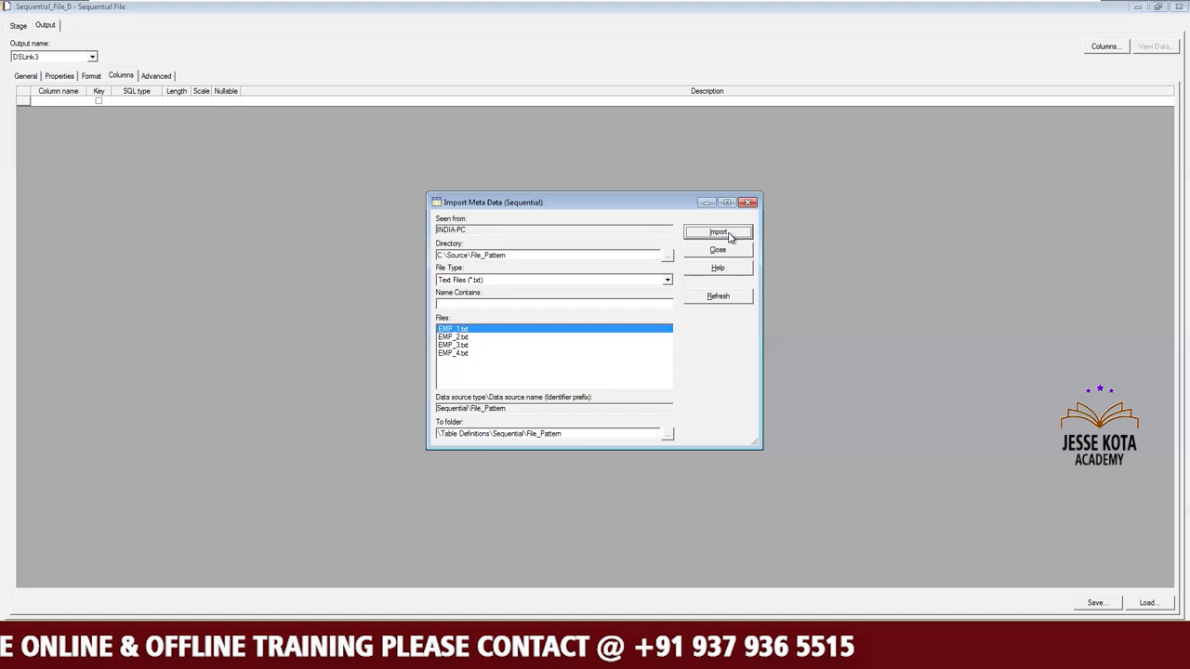
{"action": "left_click", "coordinate": [586, 269]}
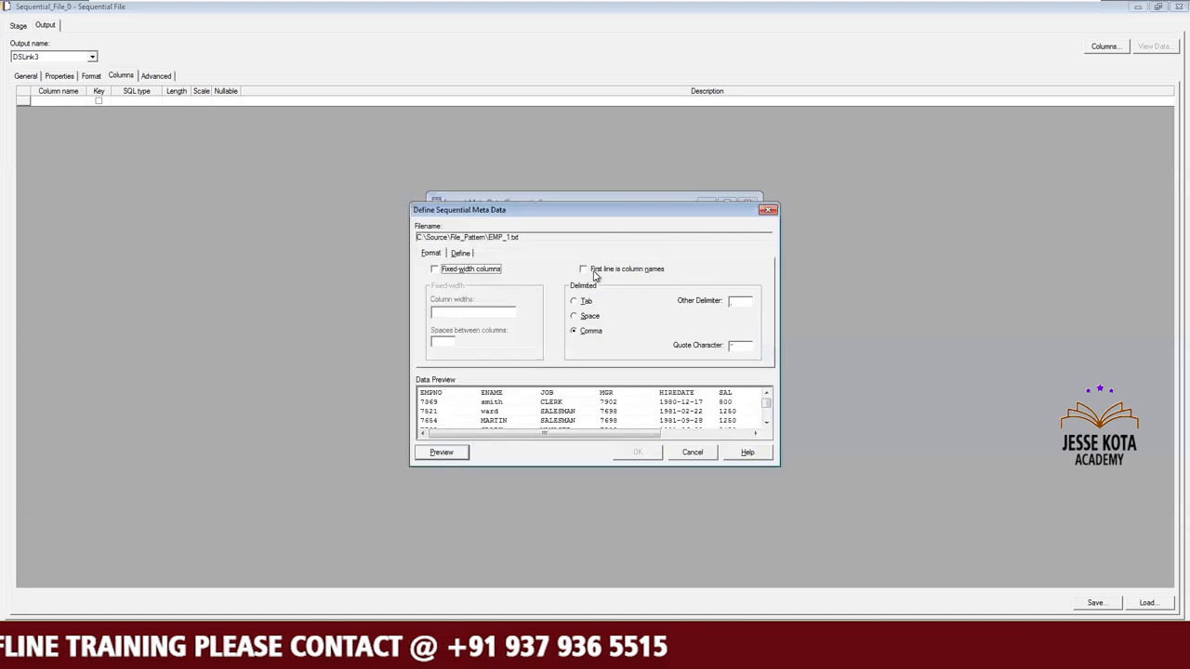
Define the EMP_1.txt column lengths as 4 for EMPNO, 6 for ENAME, 9 for JOB and 4 for MGR.
{"action": "left_click", "coordinate": [460, 252]}
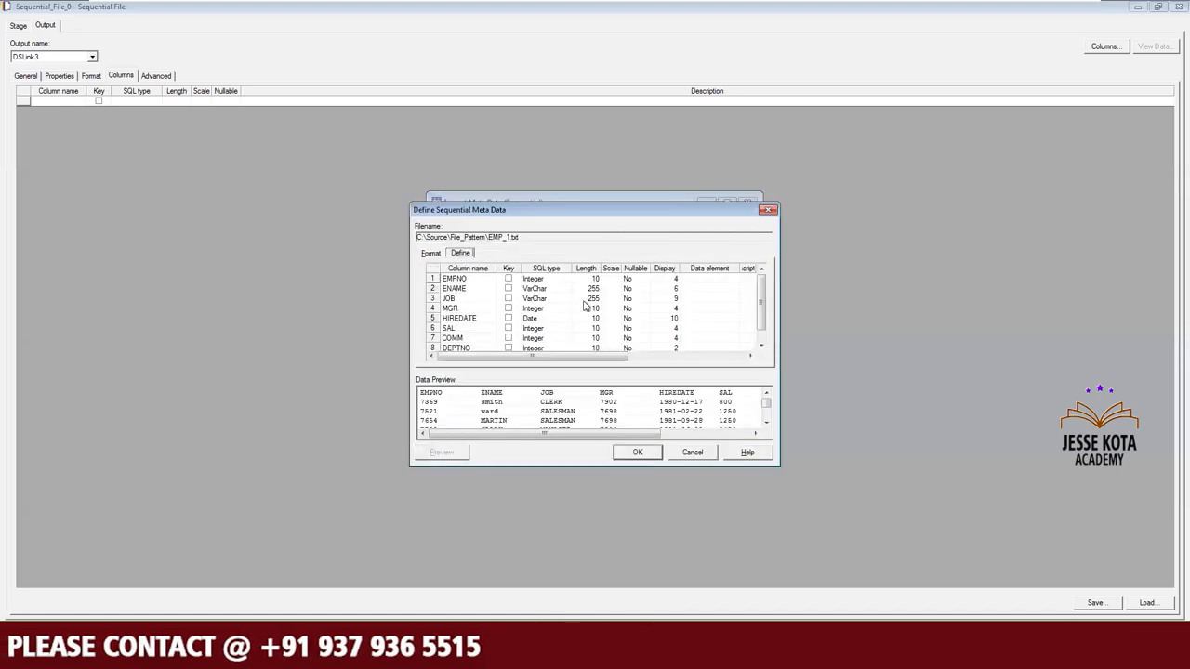
{"action": "left_click", "coordinate": [670, 280]}
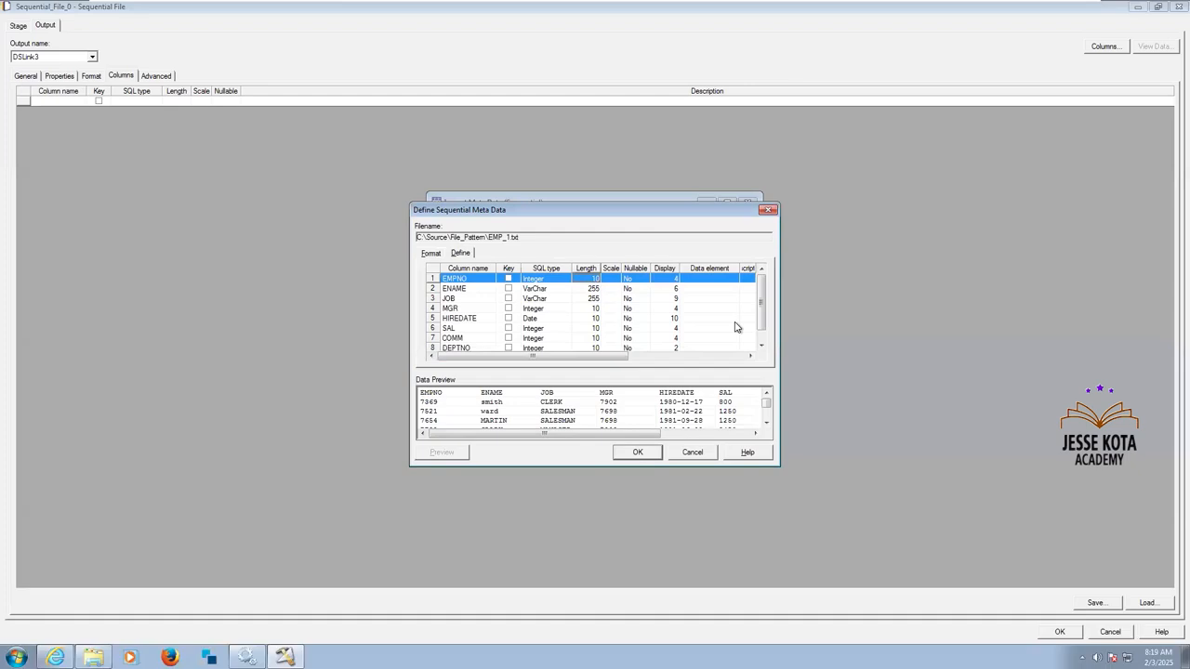
{"action": "type", "text": "4"}
{"action": "left_click", "coordinate": [597, 289]}
{"action": "left_click", "coordinate": [595, 288]}
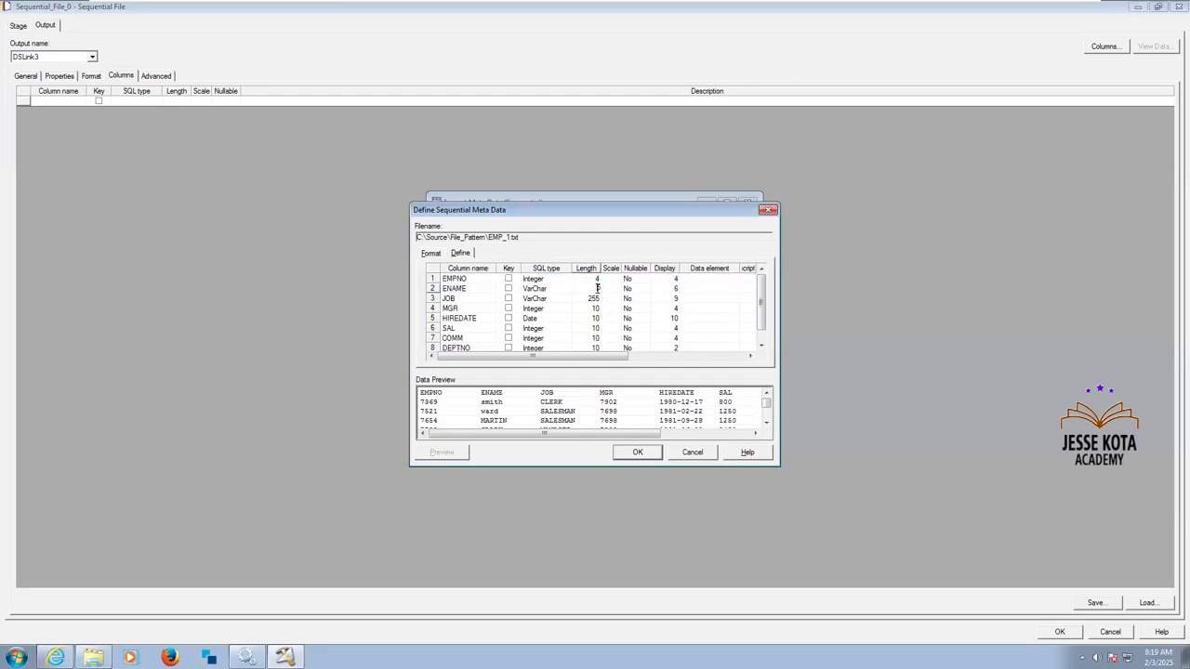
{"action": "left_click", "coordinate": [585, 299]}
{"action": "type", "text": "9"}
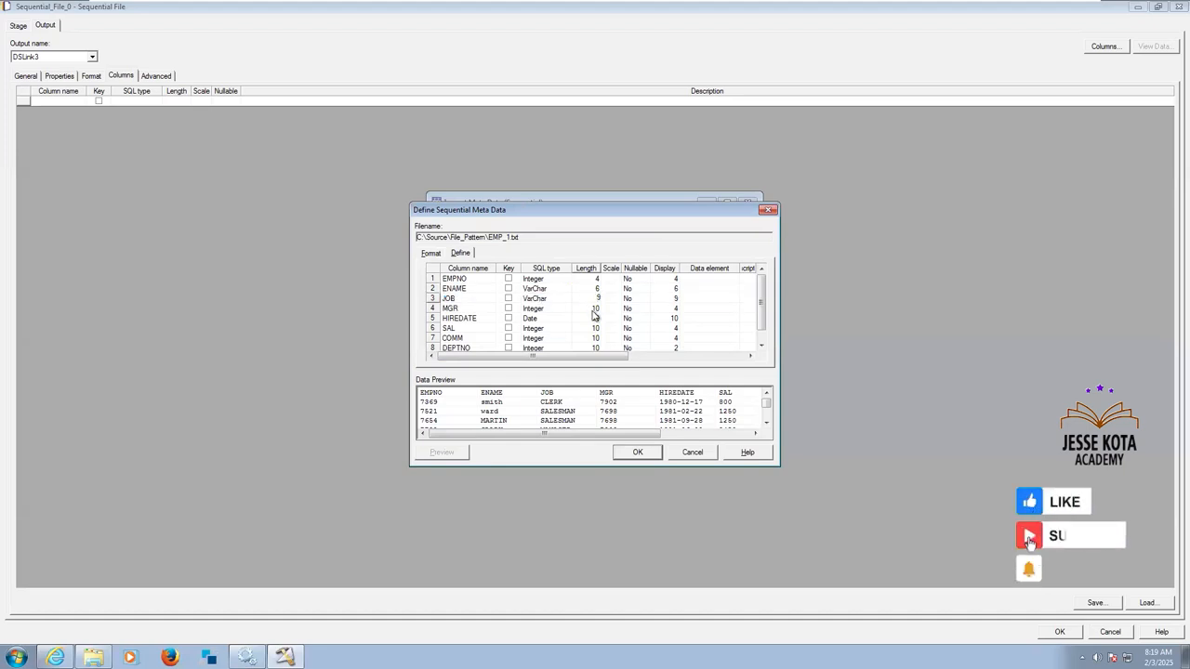
{"action": "left_click", "coordinate": [590, 309]}
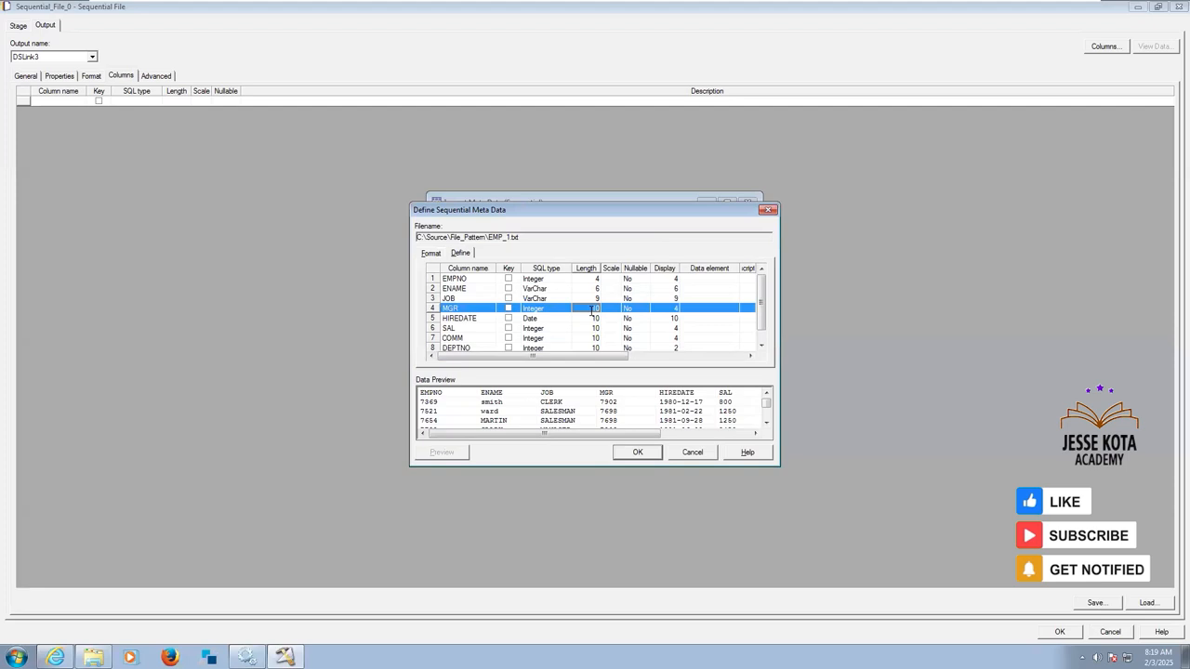
{"action": "type", "text": "4"}
Clear the HIREDATE length and set the lengths of SAL and COMM to 4 and DEPTNO to 2.
{"action": "left_click", "coordinate": [592, 319]}
{"action": "left_click", "coordinate": [592, 318]}
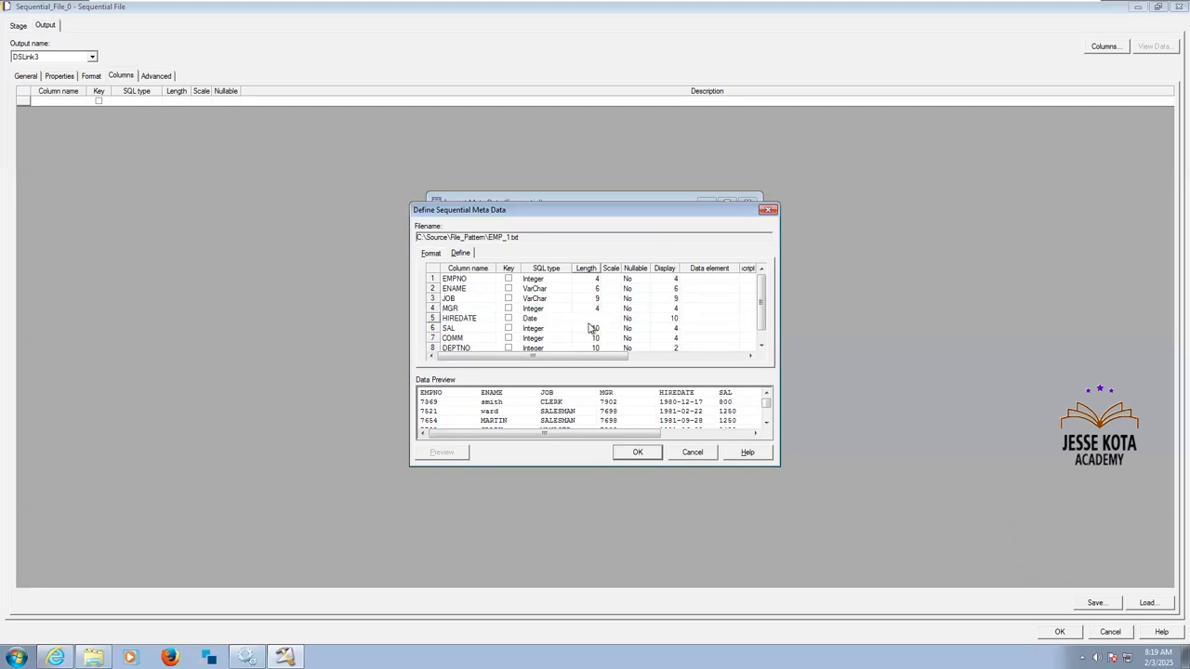
{"action": "left_click", "coordinate": [587, 331]}
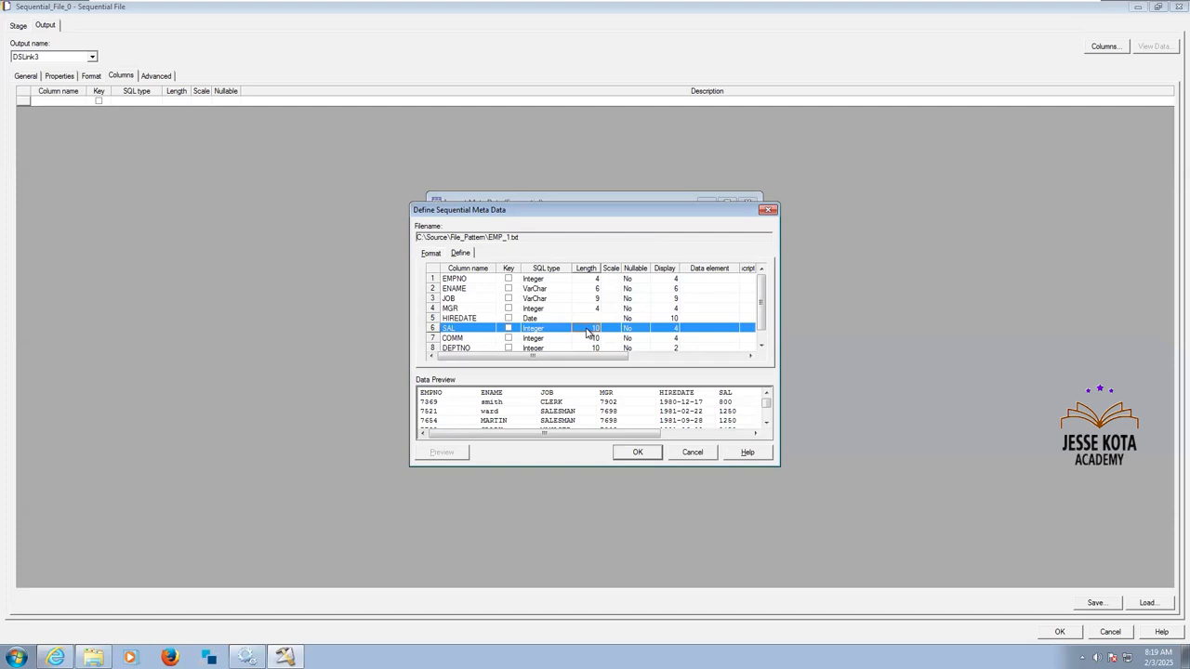
{"action": "left_click", "coordinate": [587, 329]}
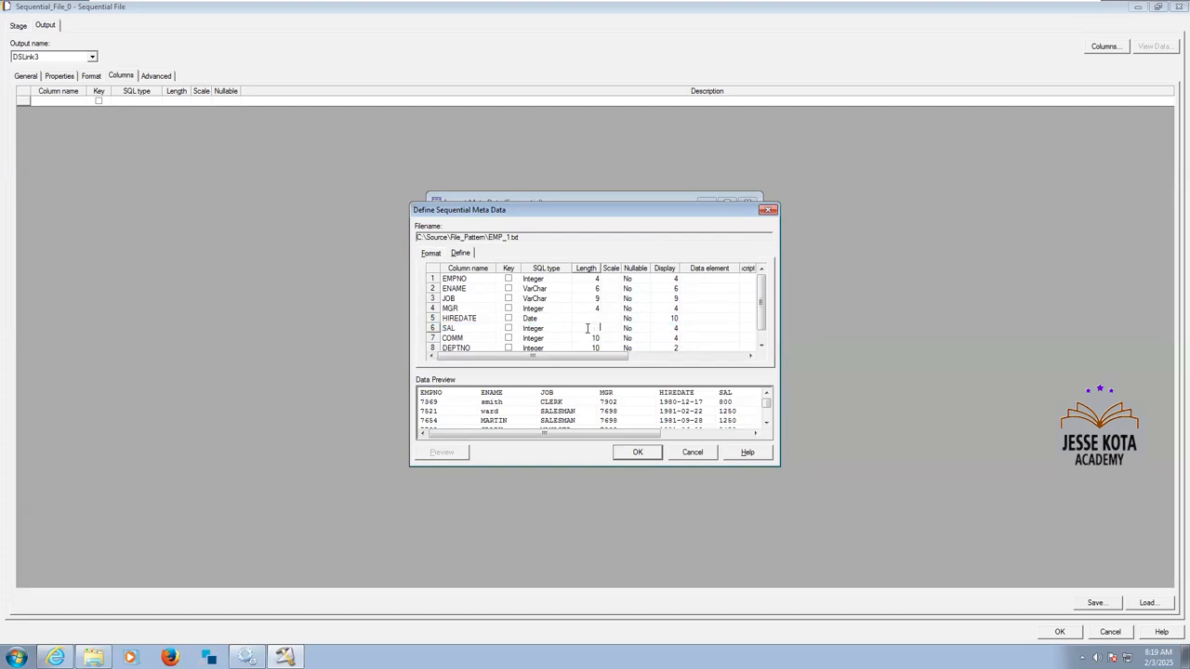
{"action": "type", "text": "4"}
{"action": "left_click", "coordinate": [593, 341]}
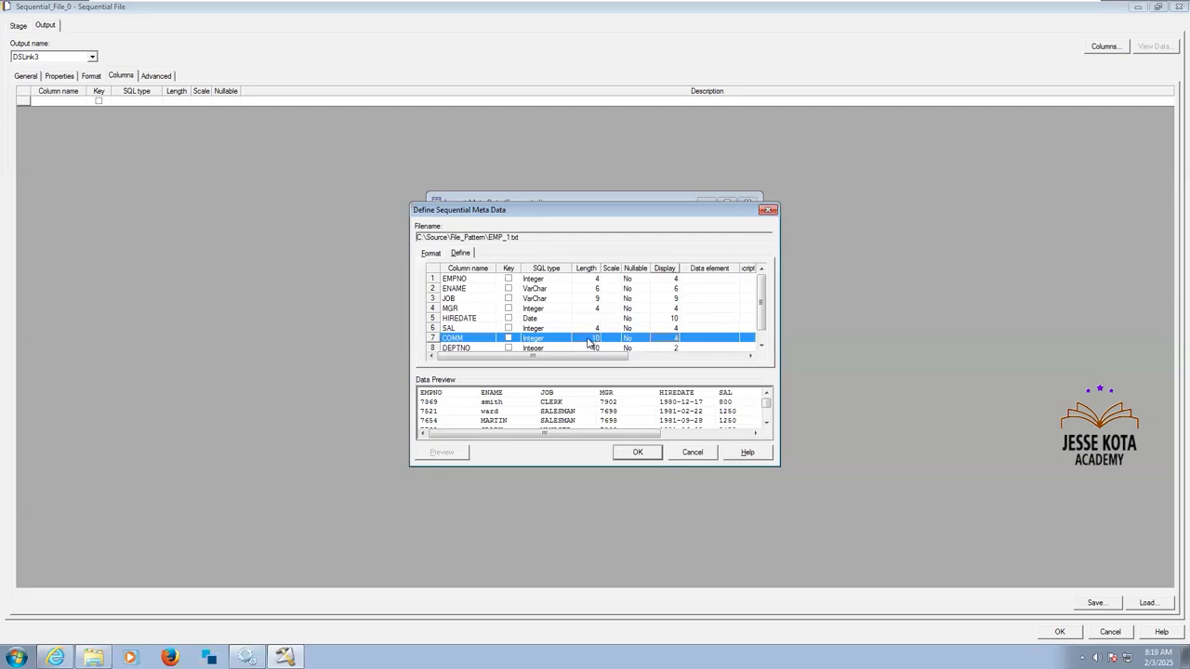
{"action": "left_click", "coordinate": [586, 338]}
{"action": "type", "text": "4"}
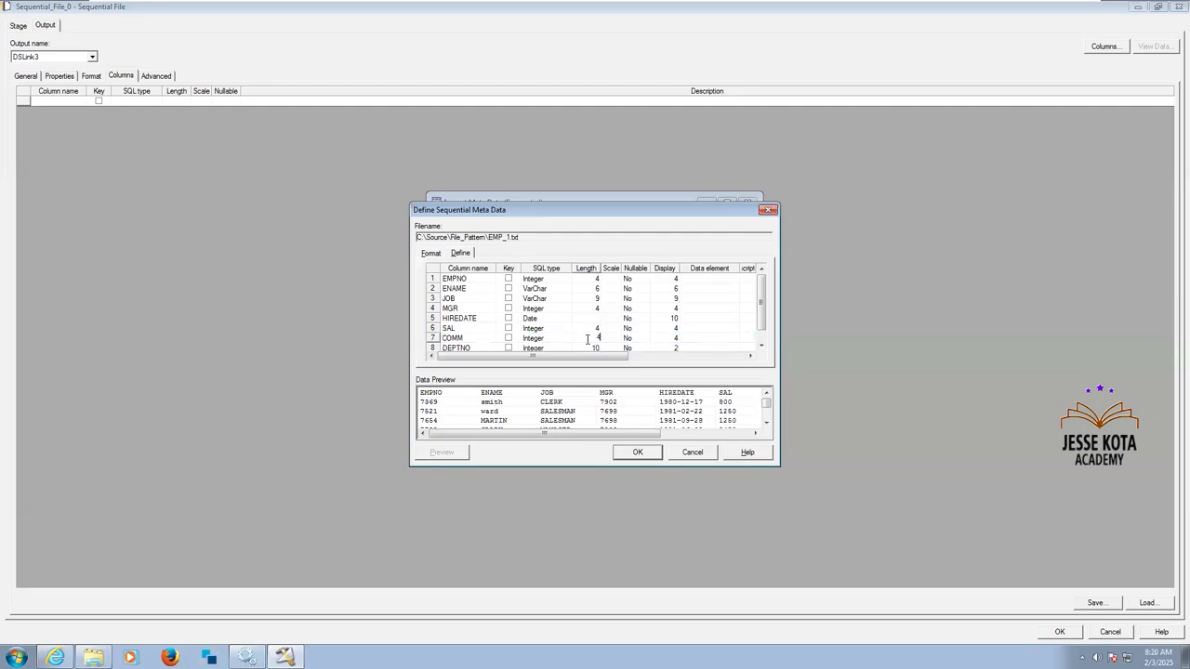
{"action": "left_click", "coordinate": [592, 347]}
{"action": "left_click", "coordinate": [592, 348]}
{"action": "type", "text": "4"}
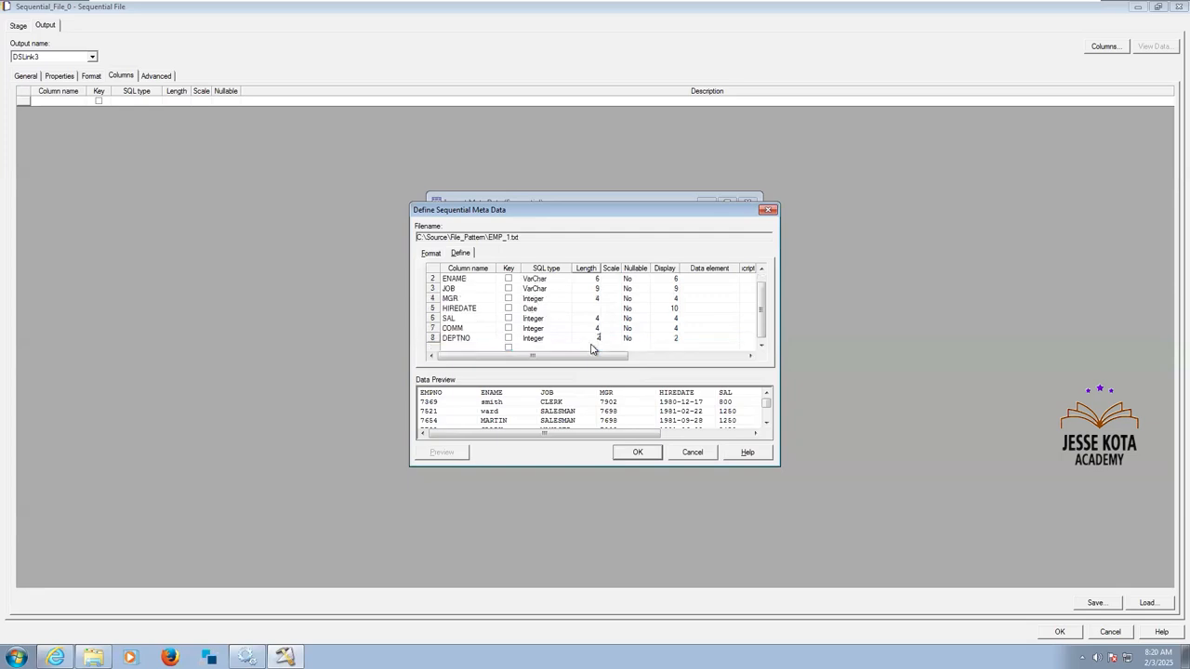
{"action": "left_click", "coordinate": [593, 331]}
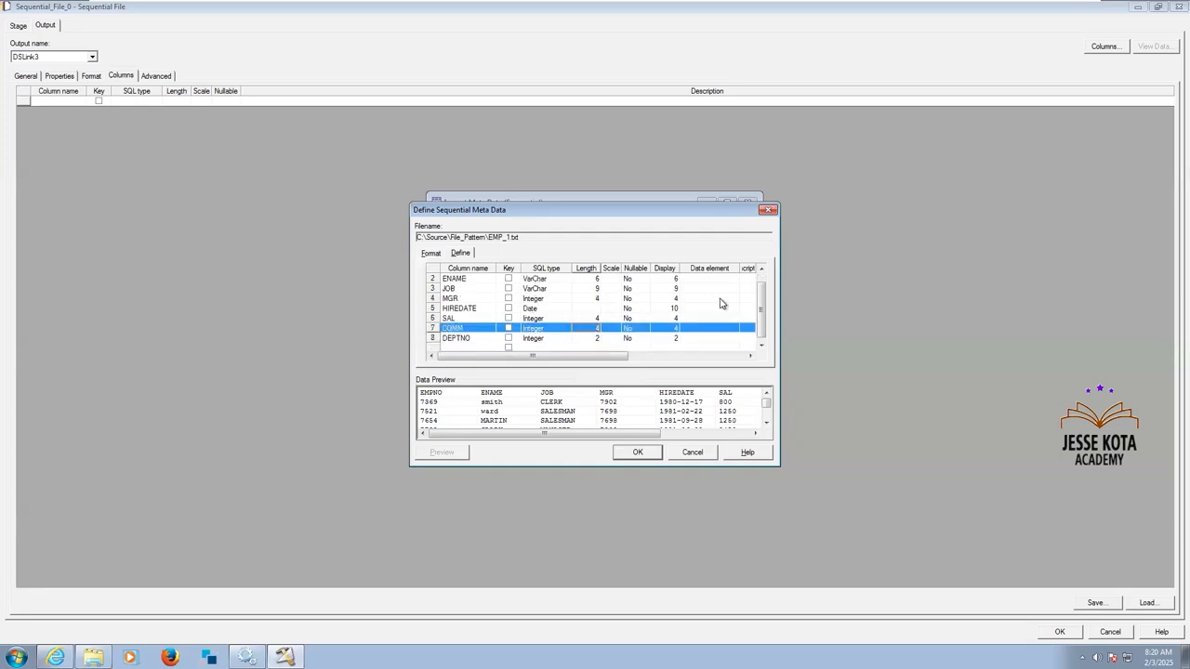
Make the EMPNO, ENAME, JOB, MGR and HIREDATE columns of EMP_1.txt nullable.
{"action": "left_click", "coordinate": [761, 269]}
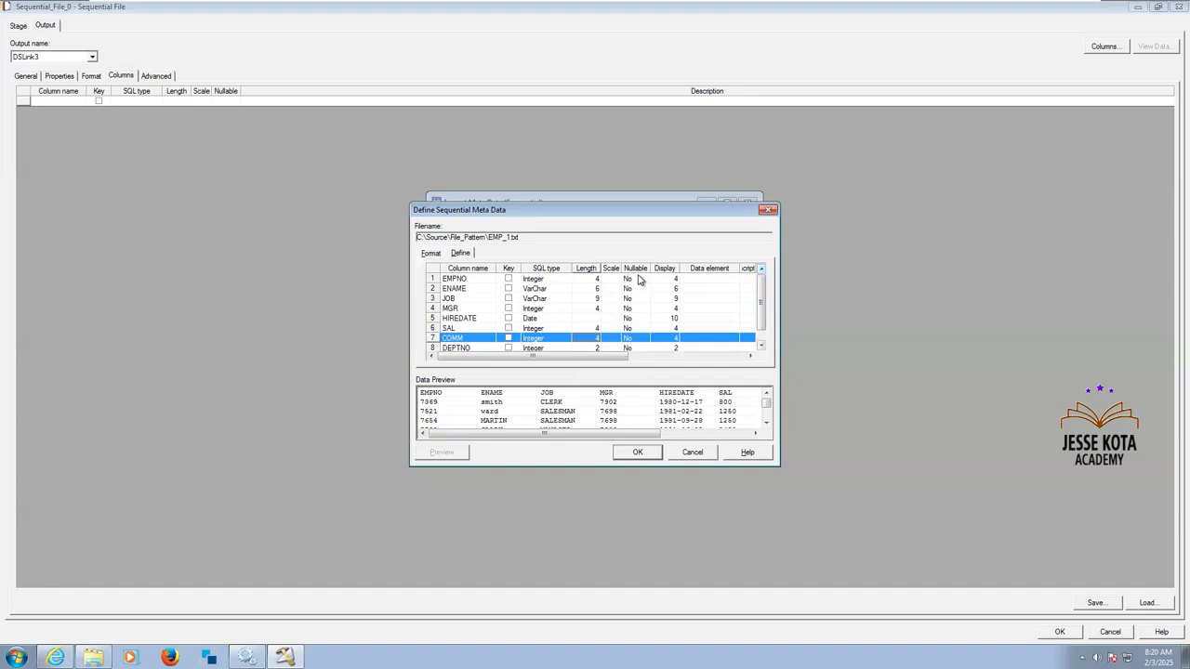
{"action": "left_click", "coordinate": [639, 280]}
{"action": "double_click", "coordinate": [640, 280]}
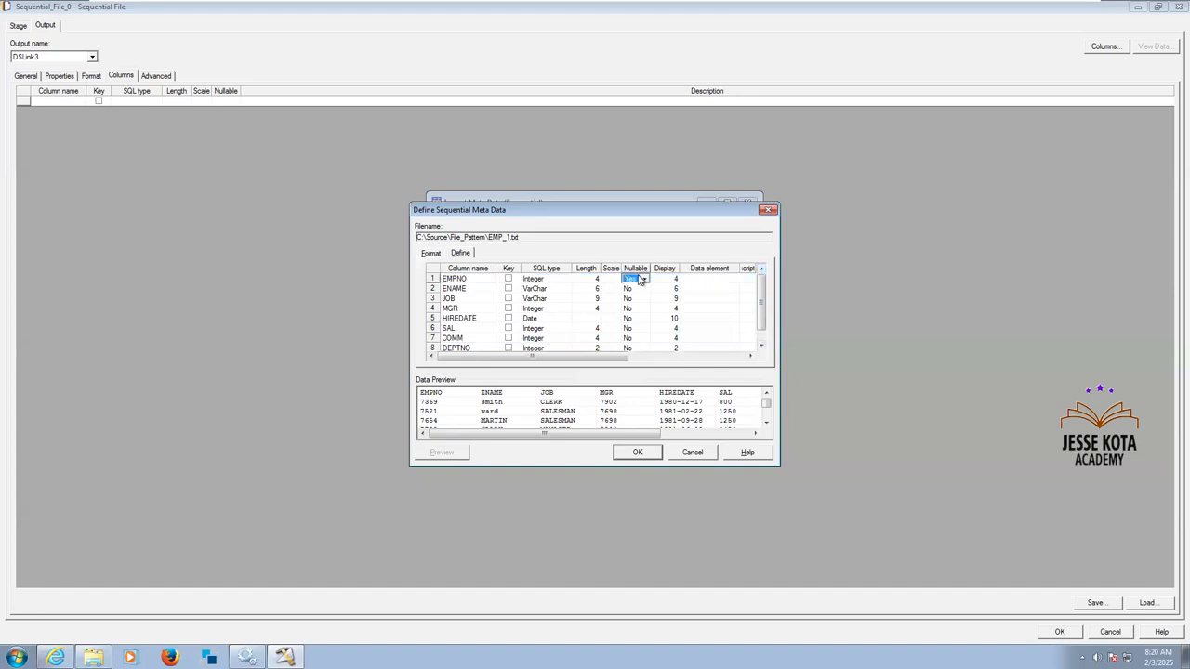
{"action": "left_click", "coordinate": [638, 283]}
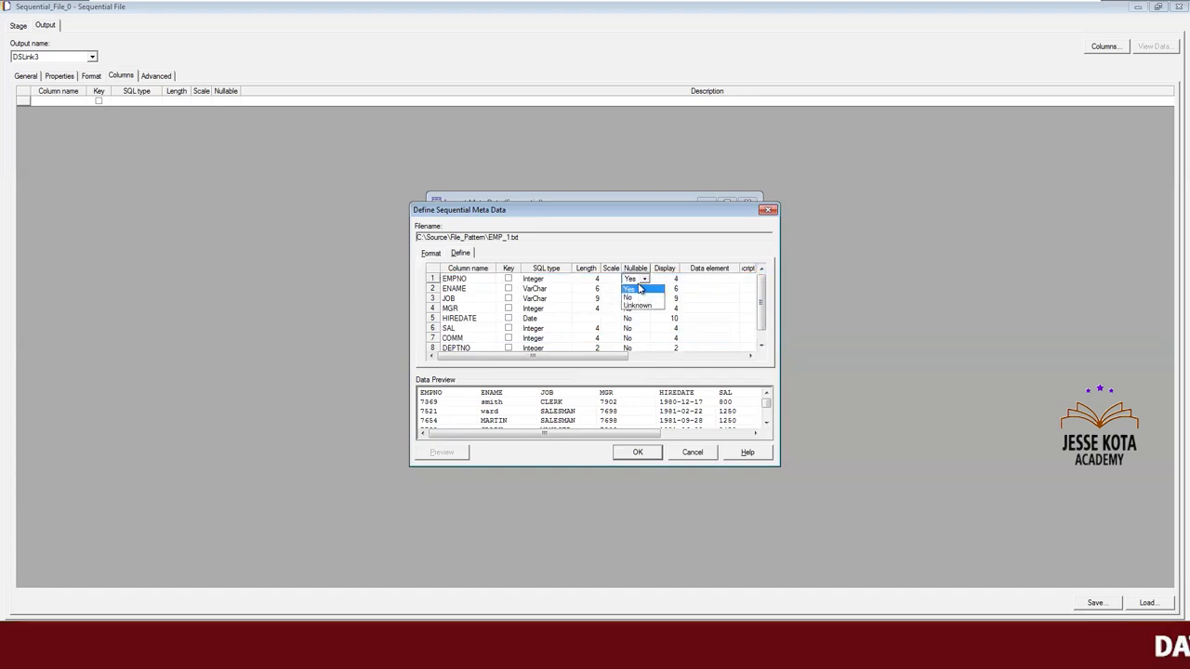
{"action": "left_click", "coordinate": [639, 289]}
{"action": "left_click", "coordinate": [640, 291]}
{"action": "double_click", "coordinate": [640, 290]}
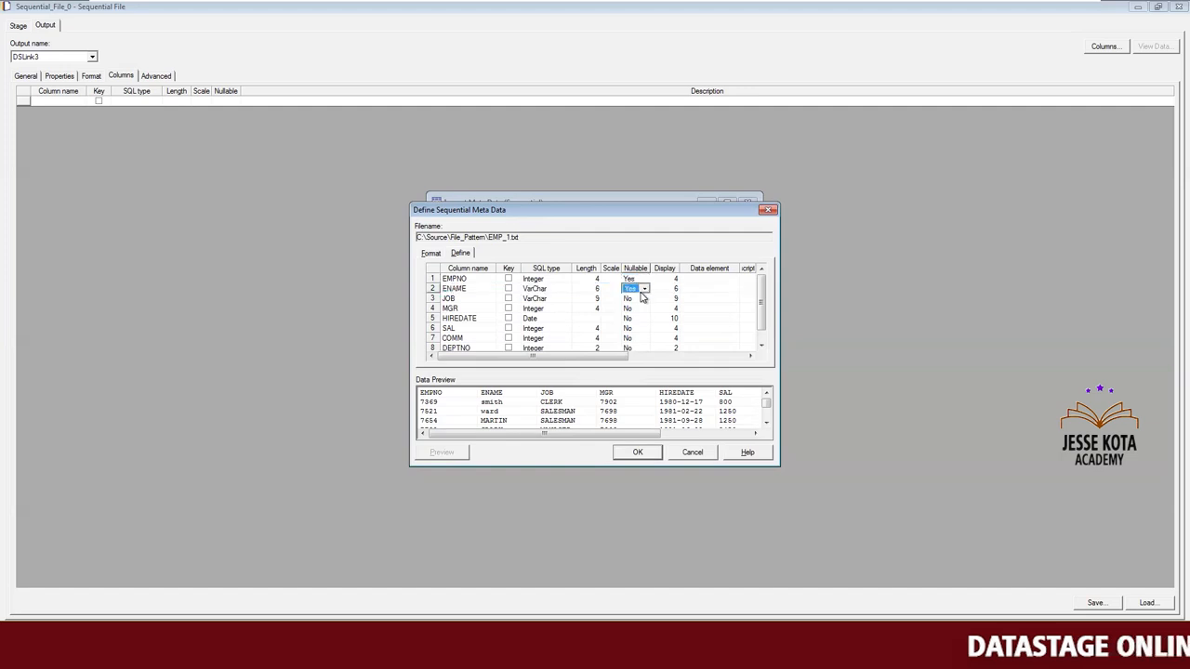
{"action": "left_click", "coordinate": [641, 297]}
{"action": "double_click", "coordinate": [641, 299]}
{"action": "double_click", "coordinate": [640, 309]}
{"action": "double_click", "coordinate": [641, 320]}
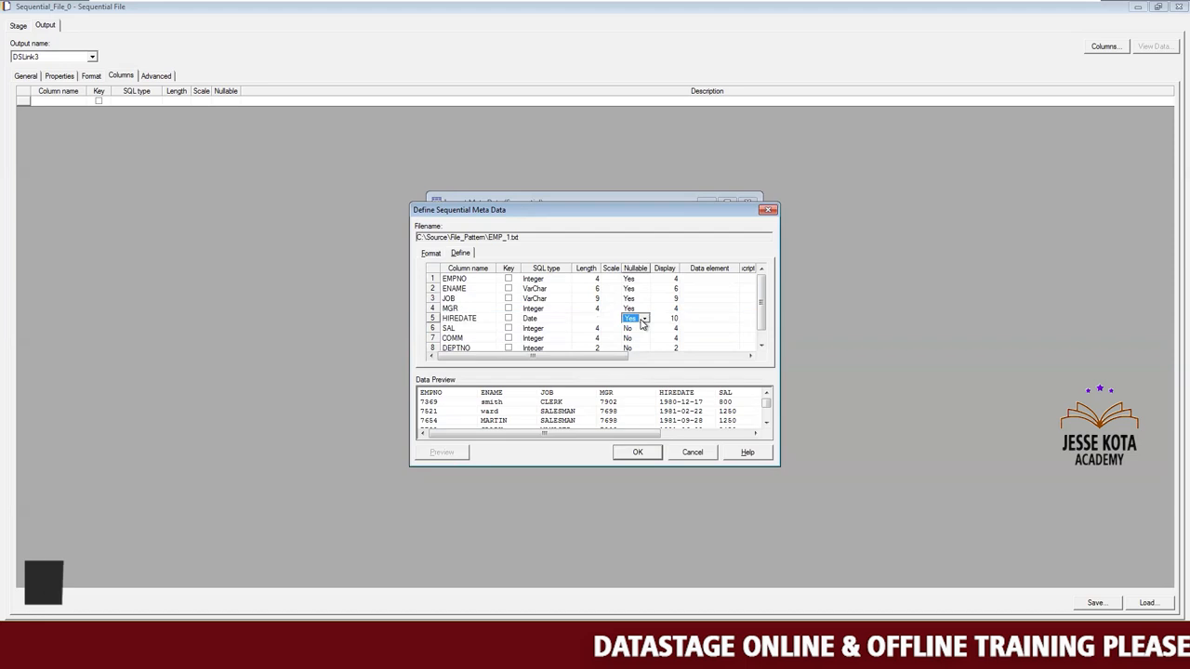
Make the SAL, COMM and DEPTNO columns nullable too and save the EMP_1.txt definition.
{"action": "left_click", "coordinate": [640, 329]}
{"action": "double_click", "coordinate": [640, 329]}
{"action": "left_click", "coordinate": [639, 338]}
{"action": "double_click", "coordinate": [639, 339]}
{"action": "left_click", "coordinate": [643, 348]}
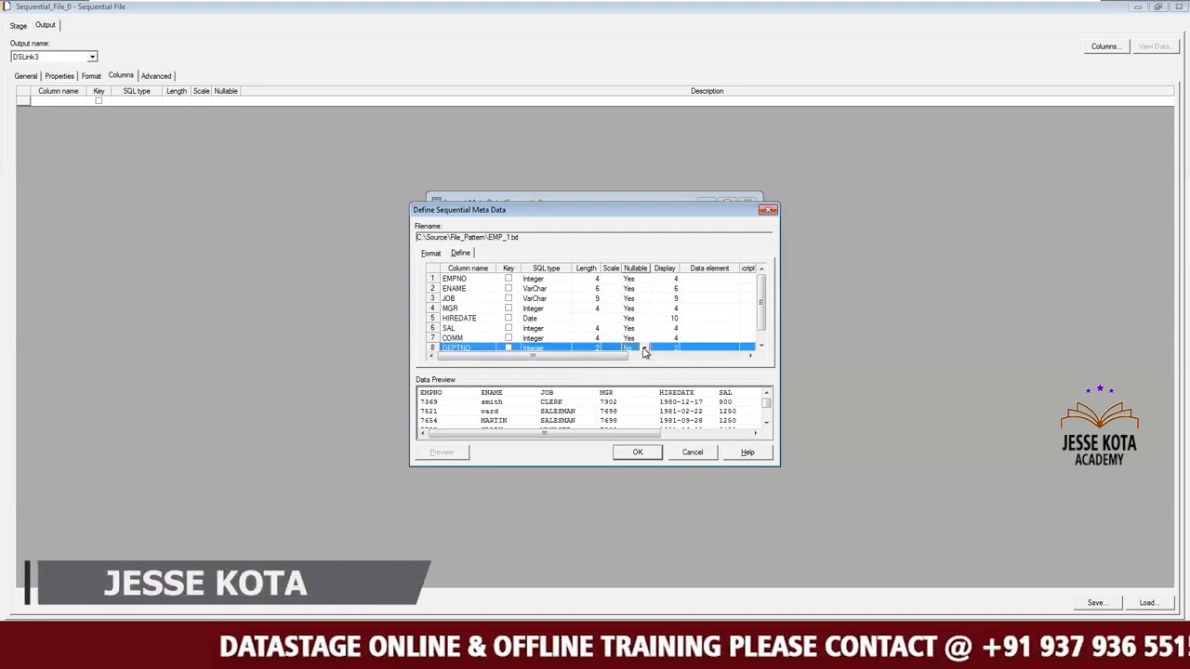
{"action": "double_click", "coordinate": [644, 348]}
{"action": "left_click", "coordinate": [646, 319]}
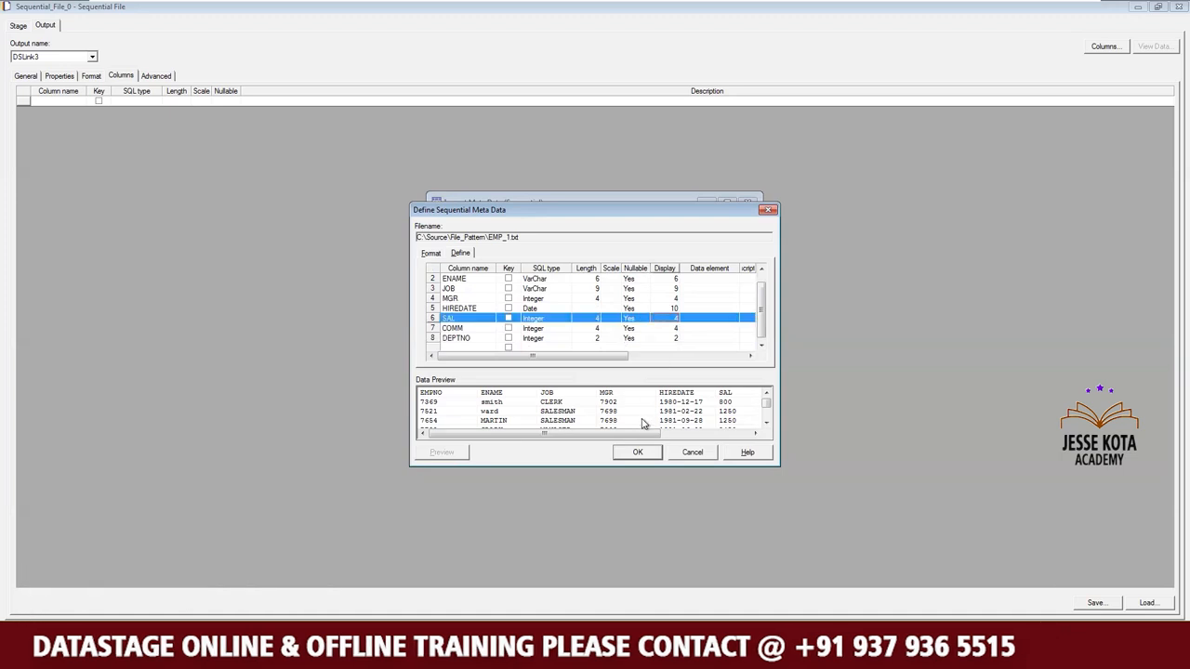
{"action": "left_click", "coordinate": [643, 454]}
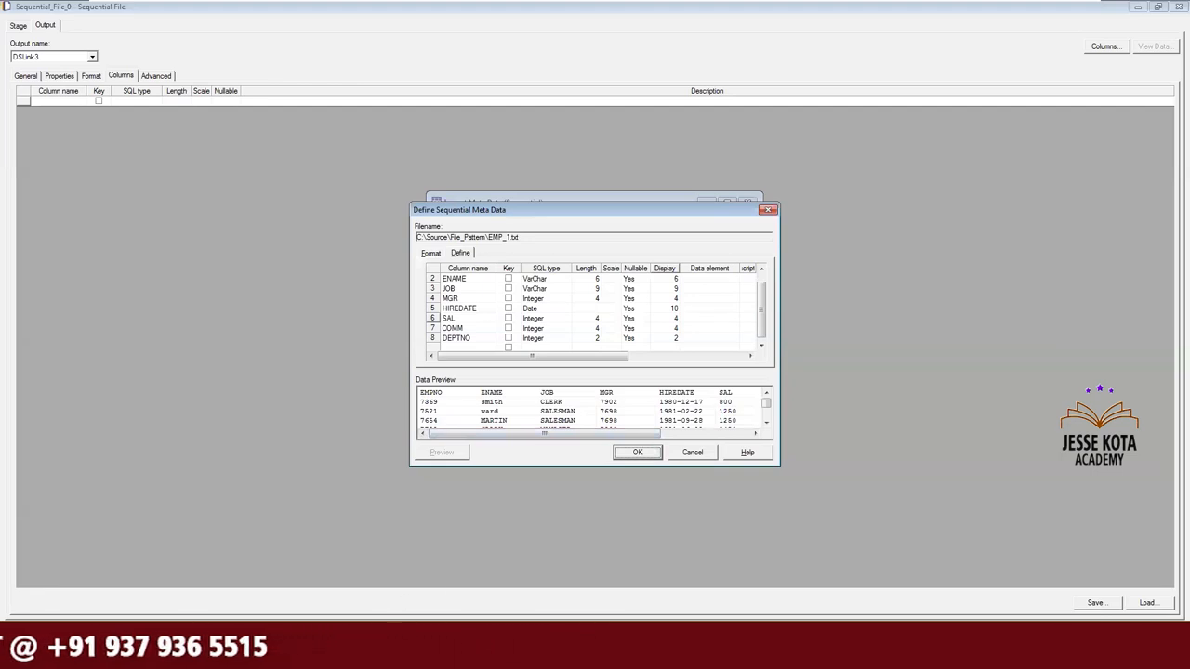
{"action": "left_click", "coordinate": [638, 452]}
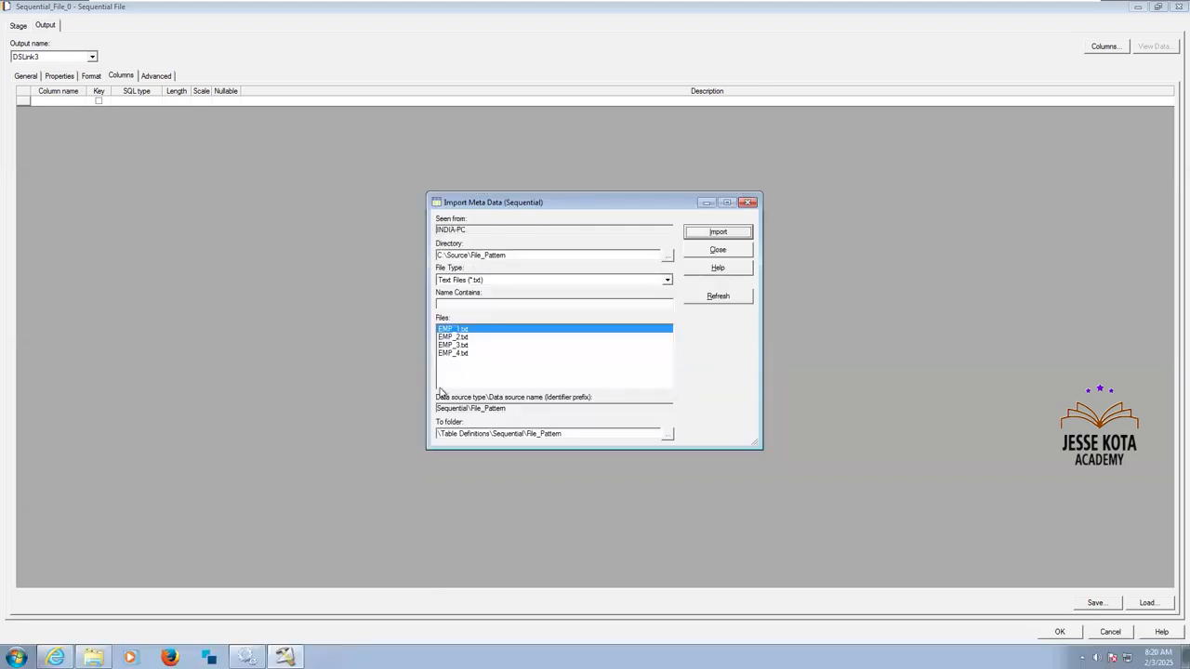
Choose EMP_2.txt for import and define the lengths as 6 for ENAME, 9 for JOB and 4 for EMPNO and MGR.
{"action": "left_click", "coordinate": [463, 337]}
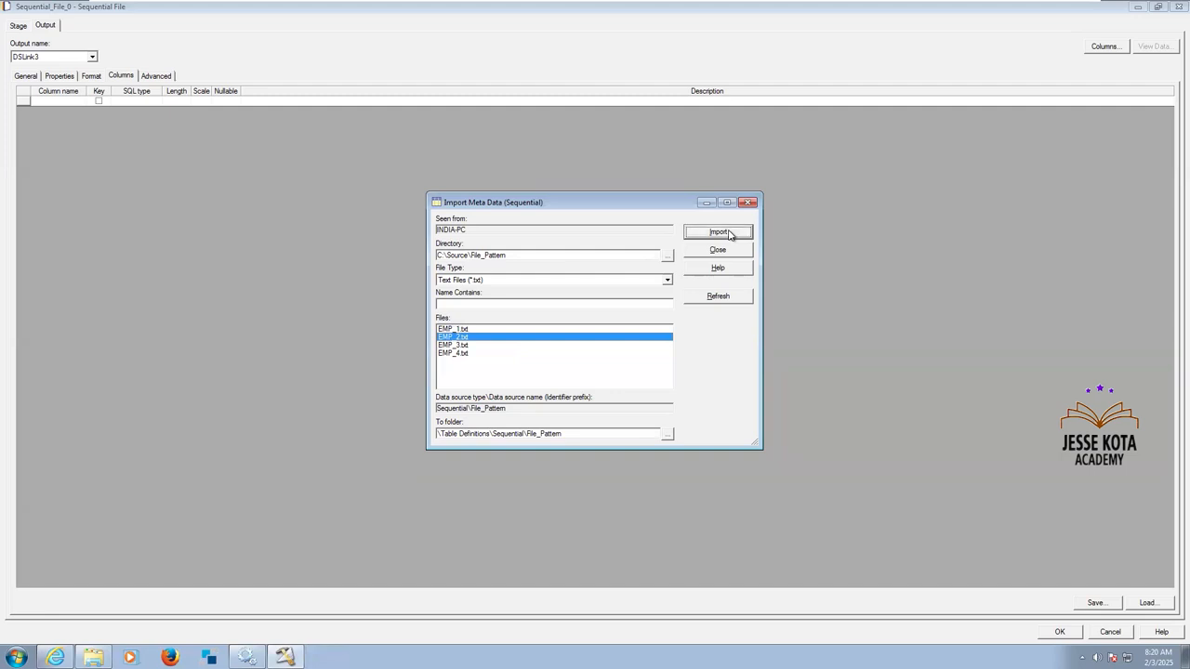
{"action": "left_click", "coordinate": [719, 232]}
{"action": "left_click", "coordinate": [460, 253]}
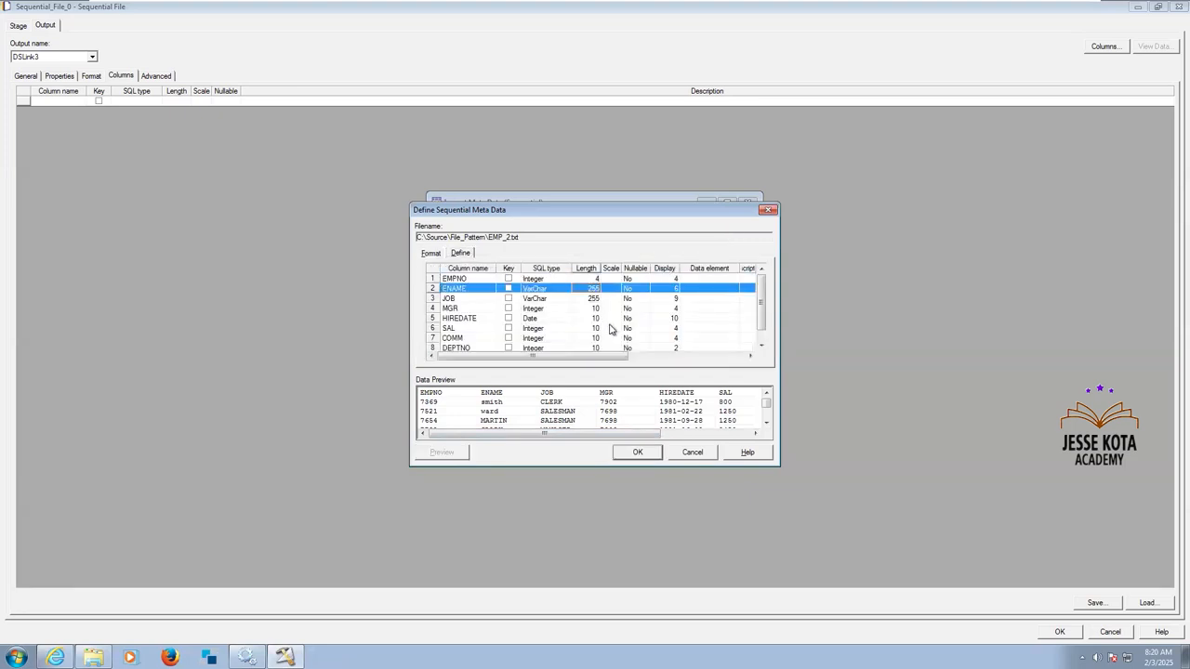
{"action": "left_click", "coordinate": [588, 298]}
{"action": "type", "text": "9"}
{"action": "left_click", "coordinate": [590, 310]}
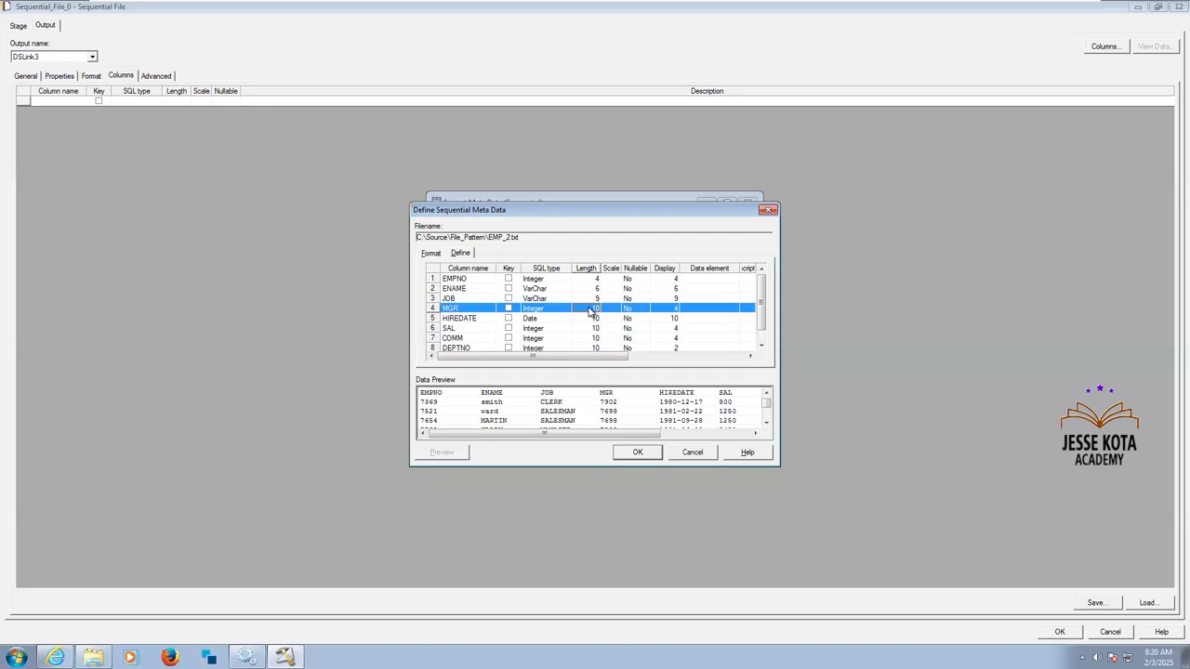
Clear the EMP_2.txt HIREDATE length, set SAL and COMM to 4 and DEPTNO to 2, and finish the metadata import.
{"action": "left_click", "coordinate": [591, 318]}
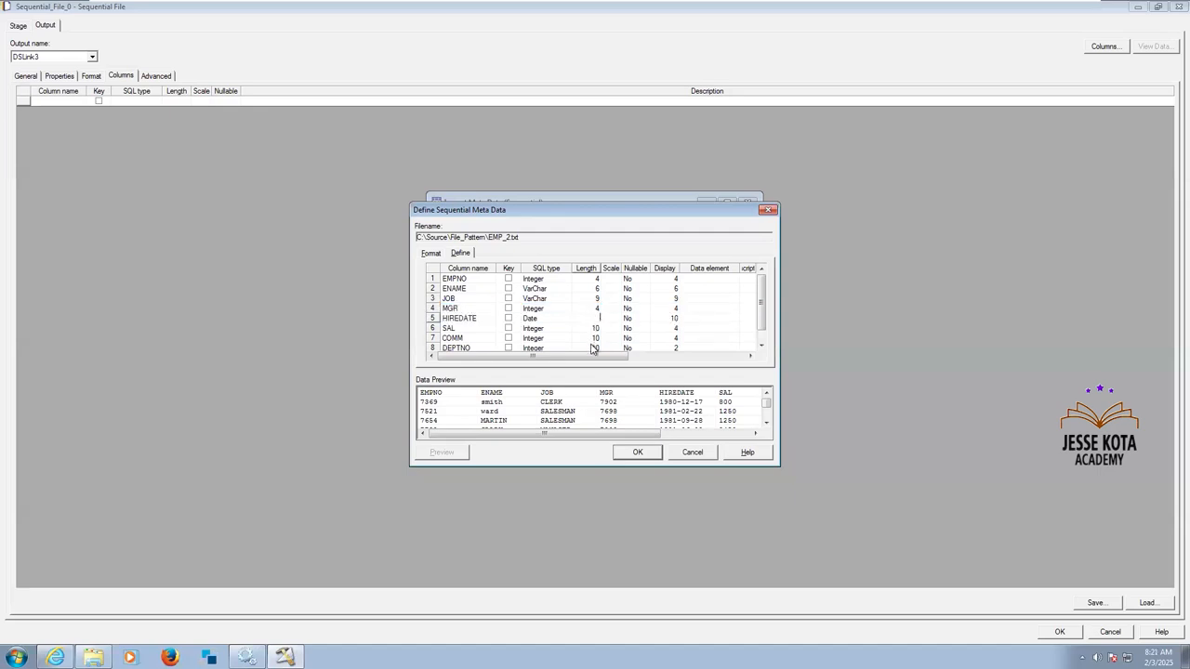
{"action": "left_click", "coordinate": [588, 331]}
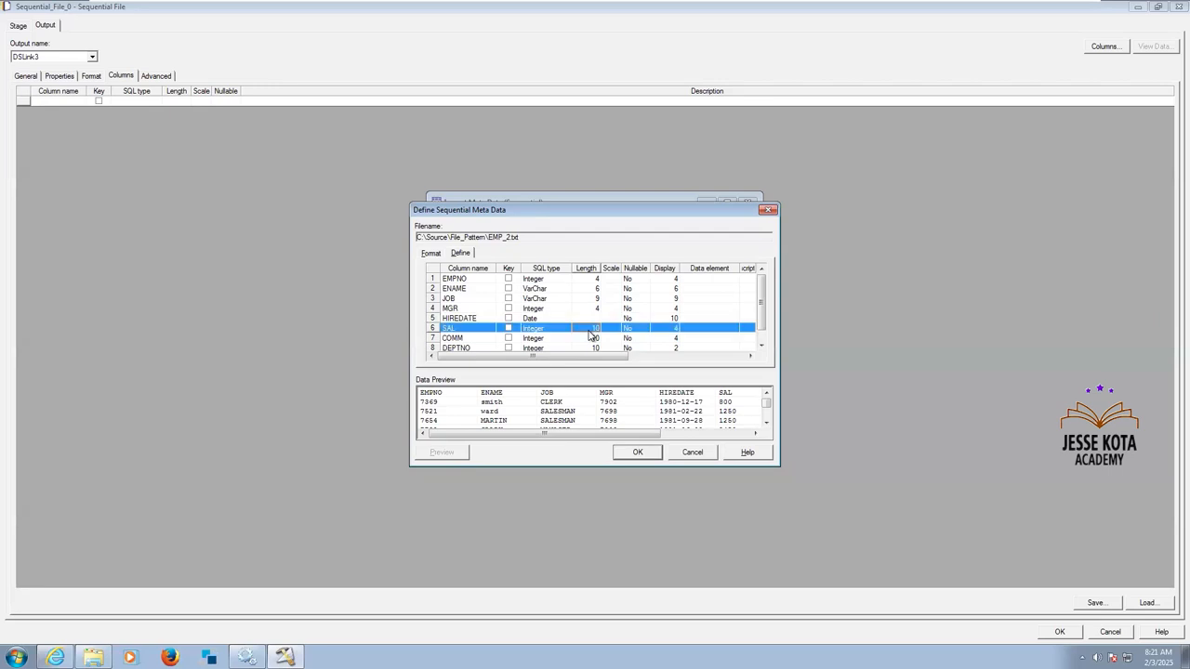
{"action": "type", "text": "4"}
{"action": "left_click", "coordinate": [589, 339]}
{"action": "type", "text": "4"}
{"action": "left_click", "coordinate": [590, 348]}
{"action": "left_click", "coordinate": [590, 348]}
{"action": "type", "text": "2"}
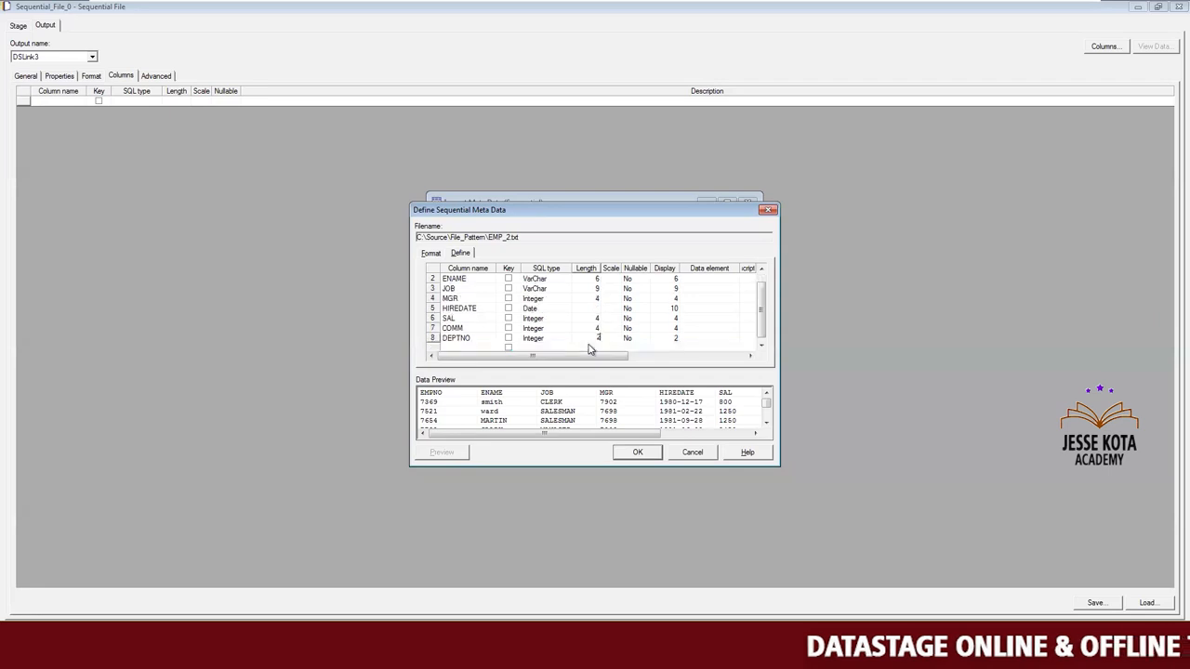
{"action": "left_click", "coordinate": [641, 455]}
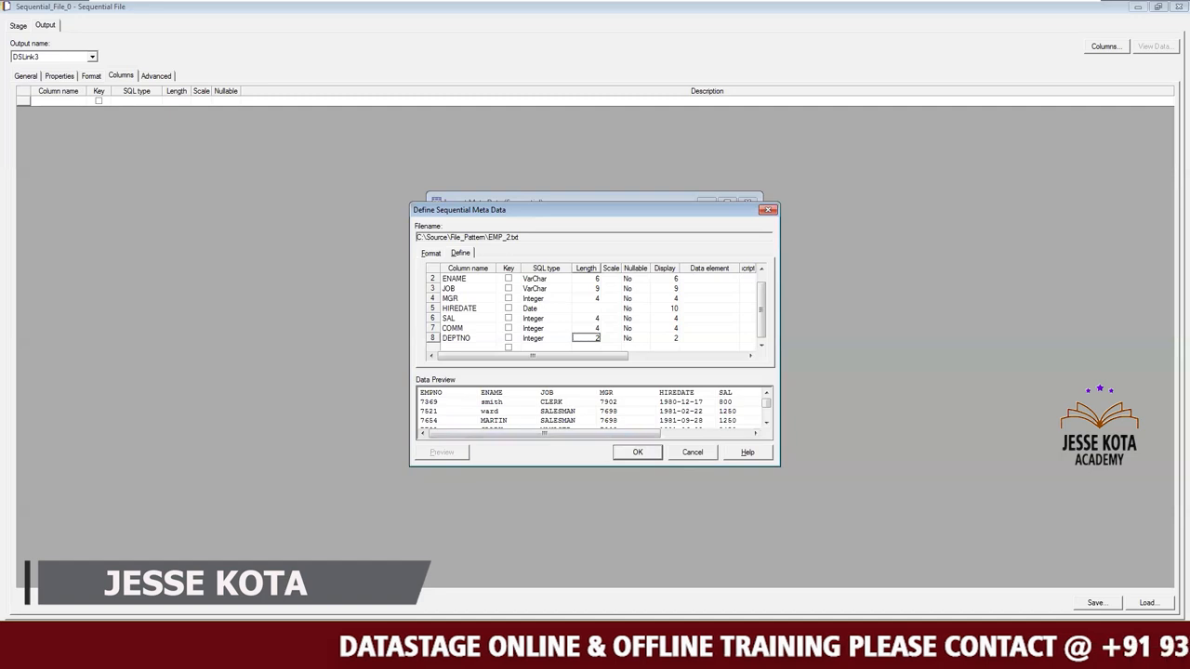
{"action": "left_click", "coordinate": [637, 452]}
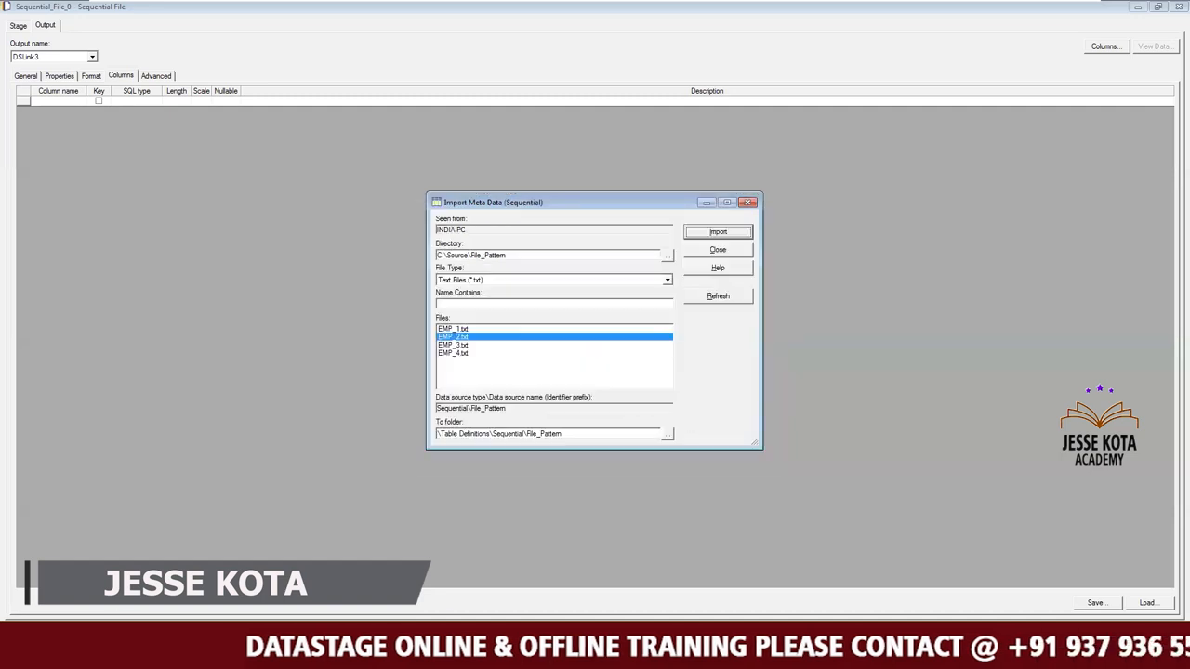
{"action": "left_click", "coordinate": [719, 251]}
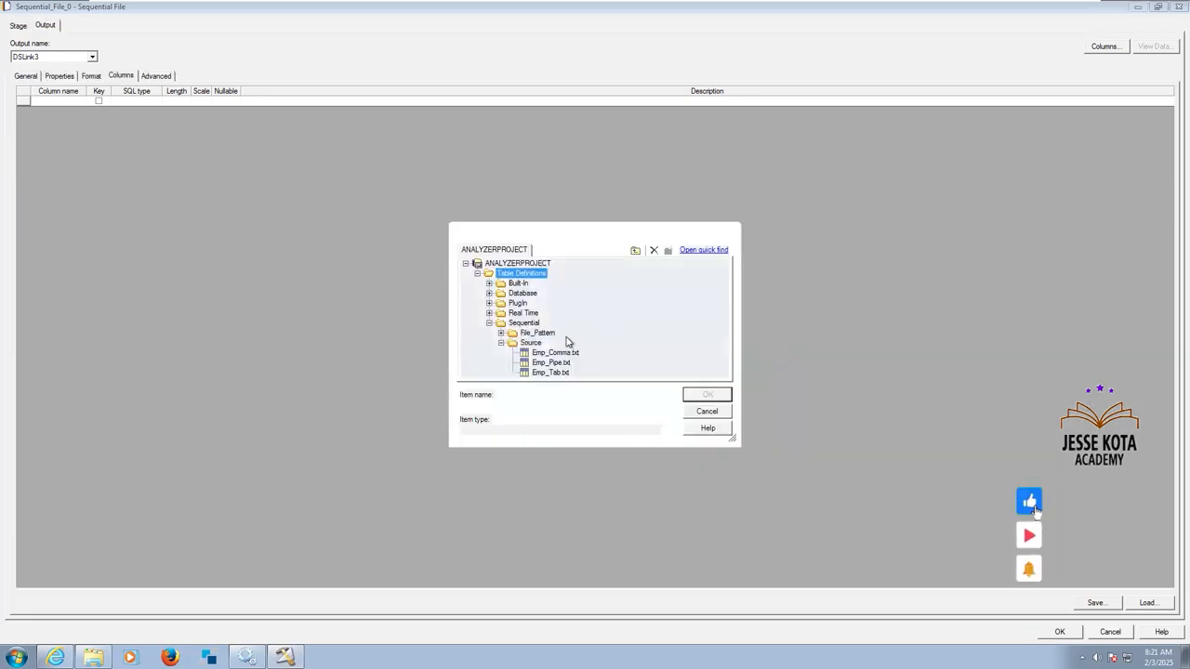
Load all columns of the EMP_1.txt table definition from the File_Pattern folder into the source stage and save the stage.
{"action": "left_click", "coordinate": [501, 333]}
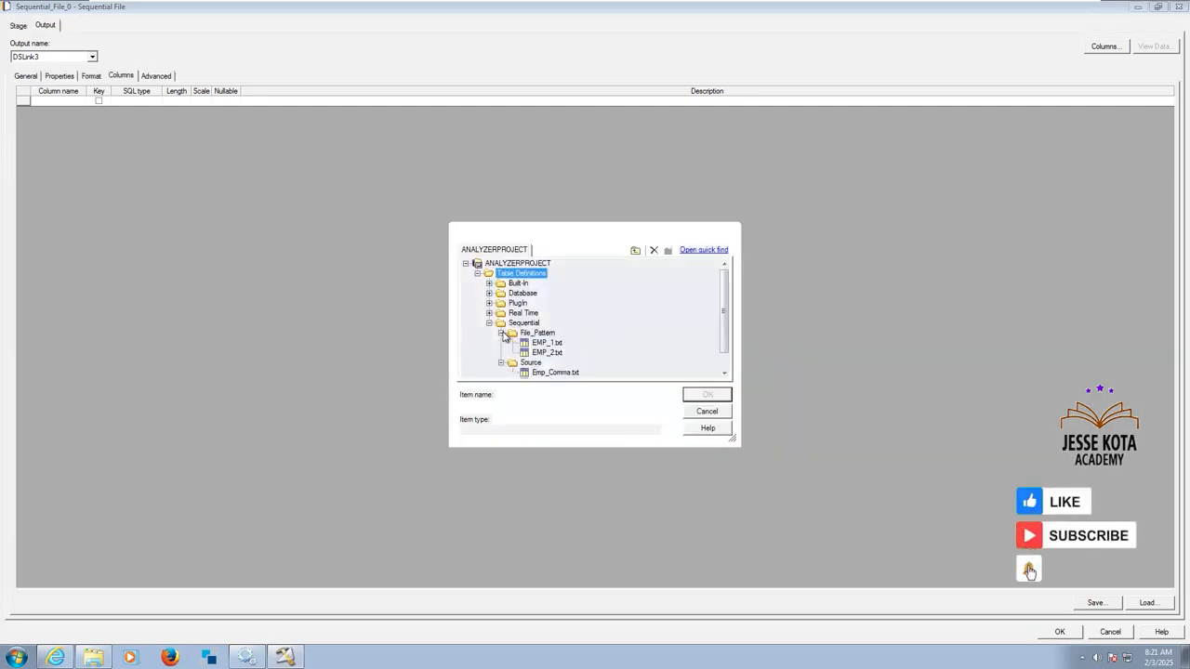
{"action": "left_click", "coordinate": [550, 345]}
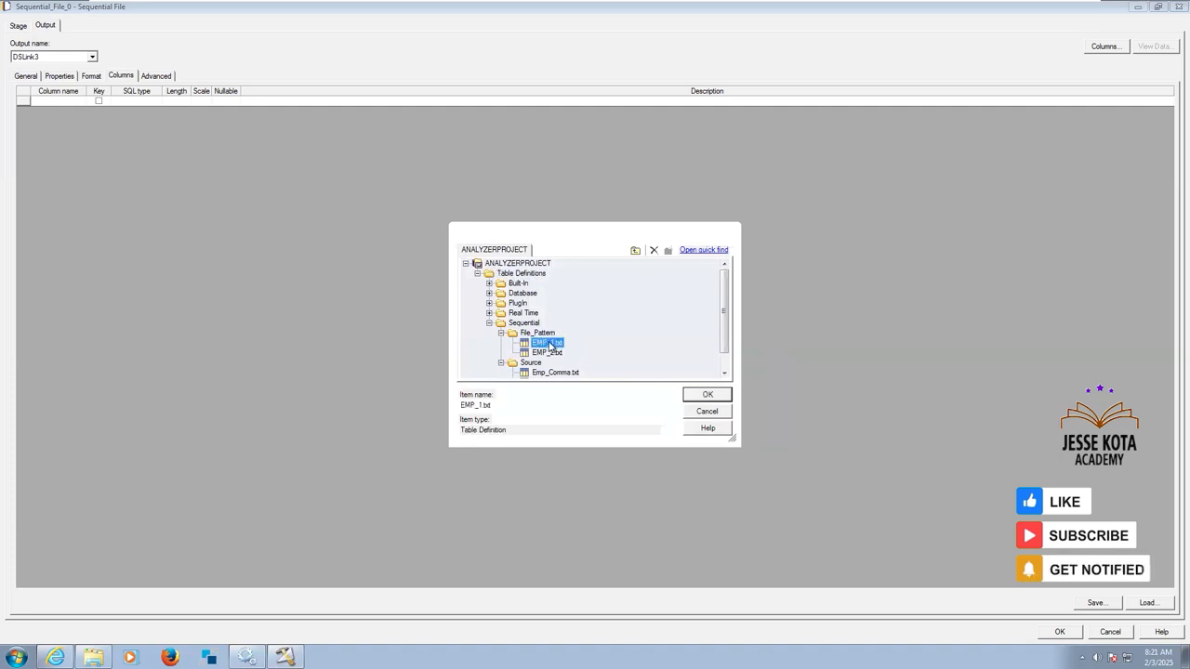
{"action": "left_click", "coordinate": [706, 396]}
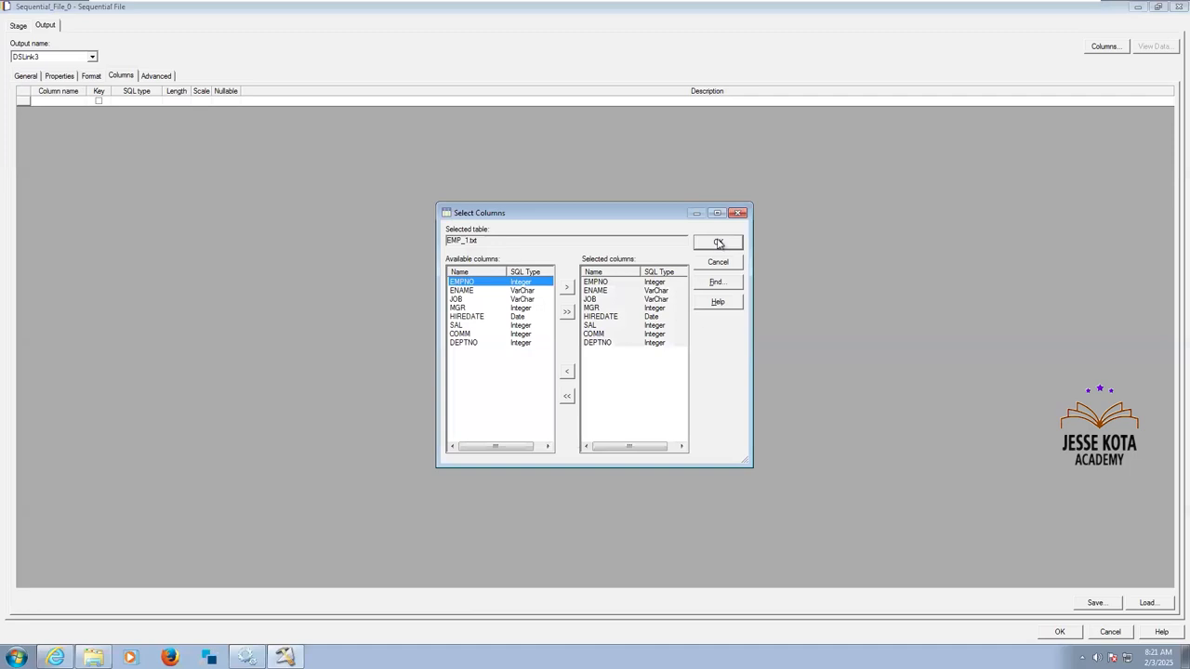
{"action": "left_click", "coordinate": [718, 243]}
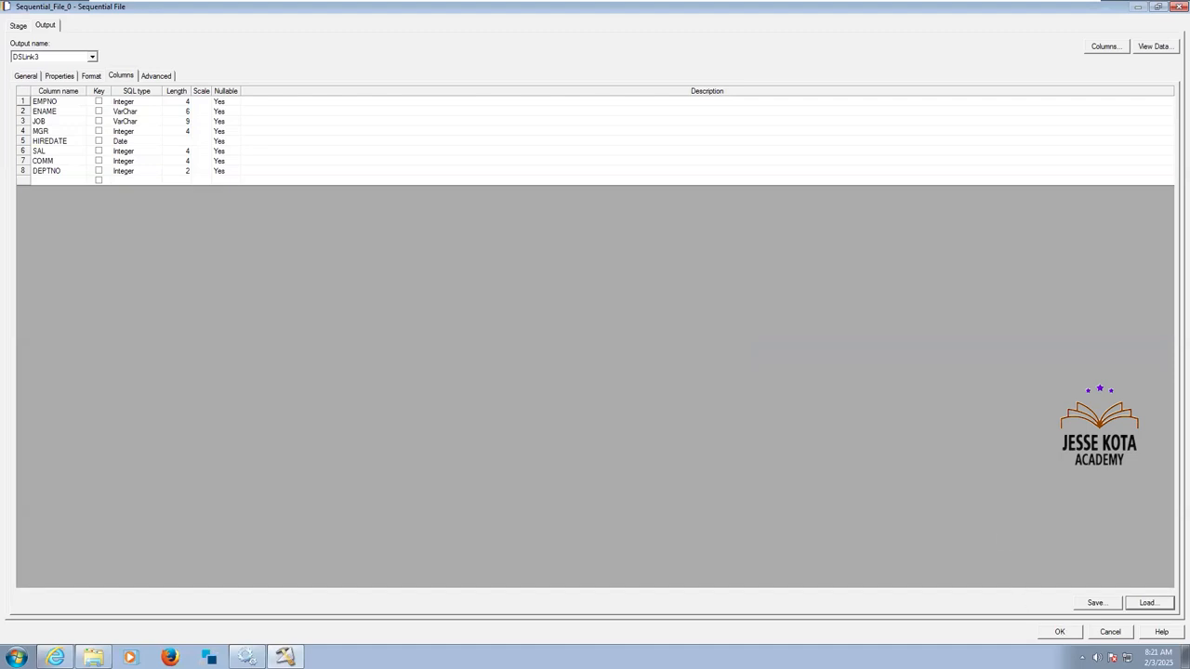
{"action": "left_click", "coordinate": [1059, 632]}
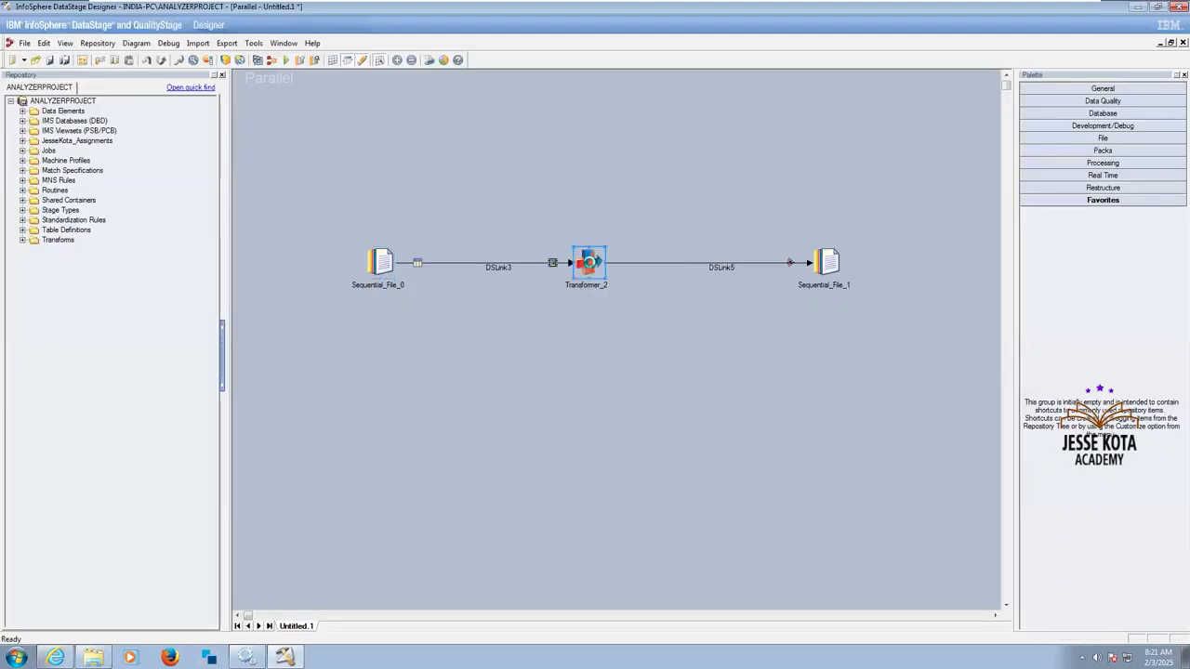
Map all DSLink3 input columns to the DSLink5 output in the Transformer_2 stage.
{"action": "double_click", "coordinate": [588, 264]}
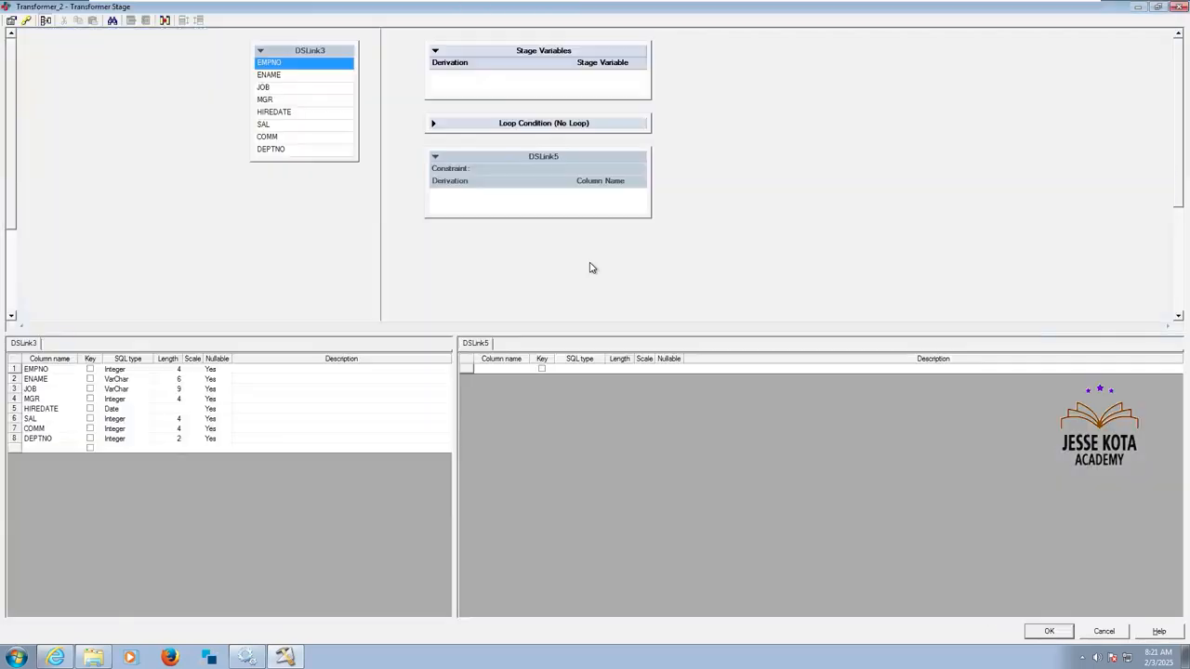
{"action": "left_click", "coordinate": [315, 105]}
{"action": "key", "text": "ctrl+a"}
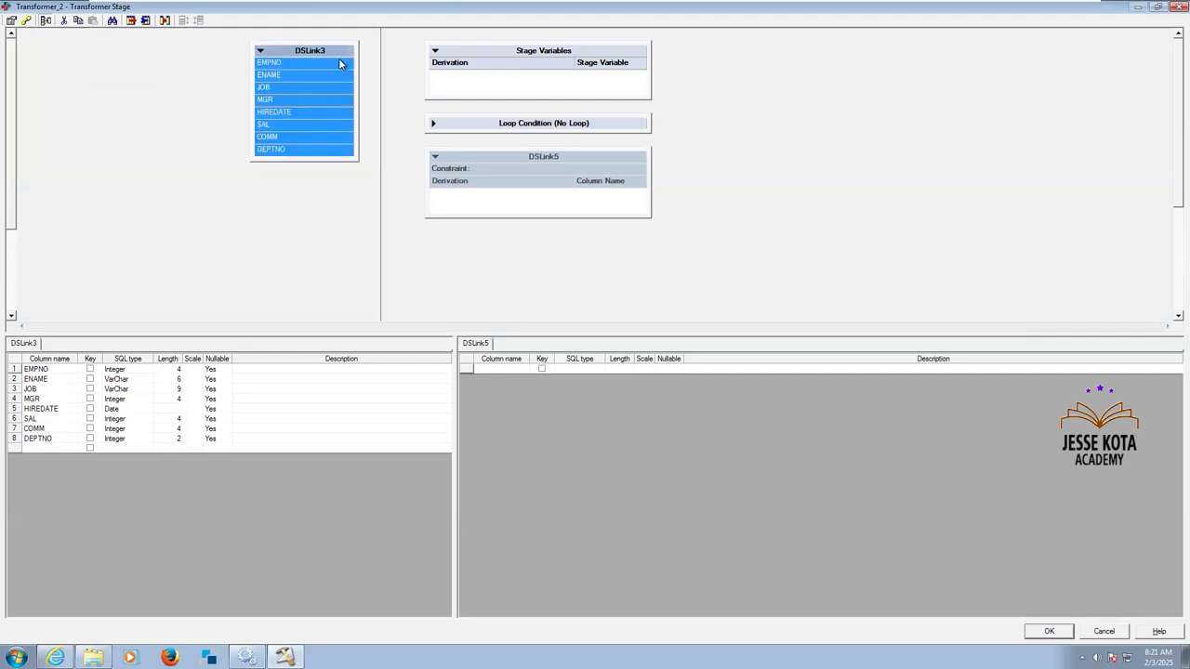
{"action": "left_click_drag", "start_coordinate": [338, 58], "coordinate": [399, 76]}
{"action": "left_click_drag", "start_coordinate": [475, 214], "coordinate": [477, 206]}
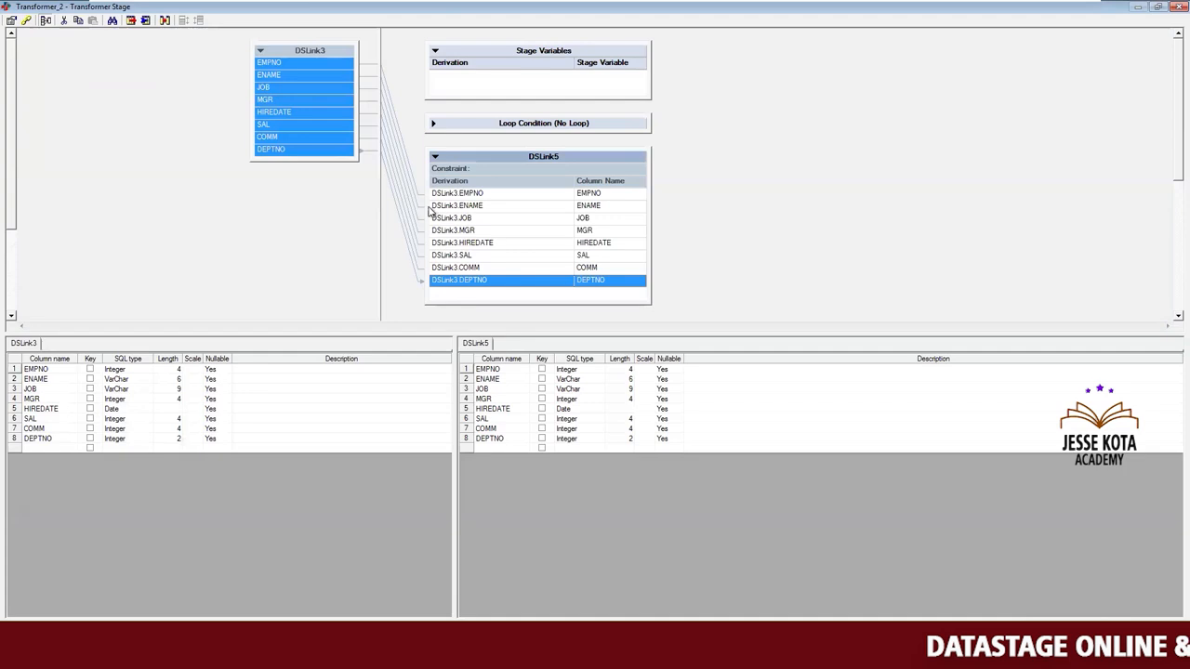
Delete all mapped columns from the Transformer's DSLink5 output.
{"action": "left_click", "coordinate": [509, 372]}
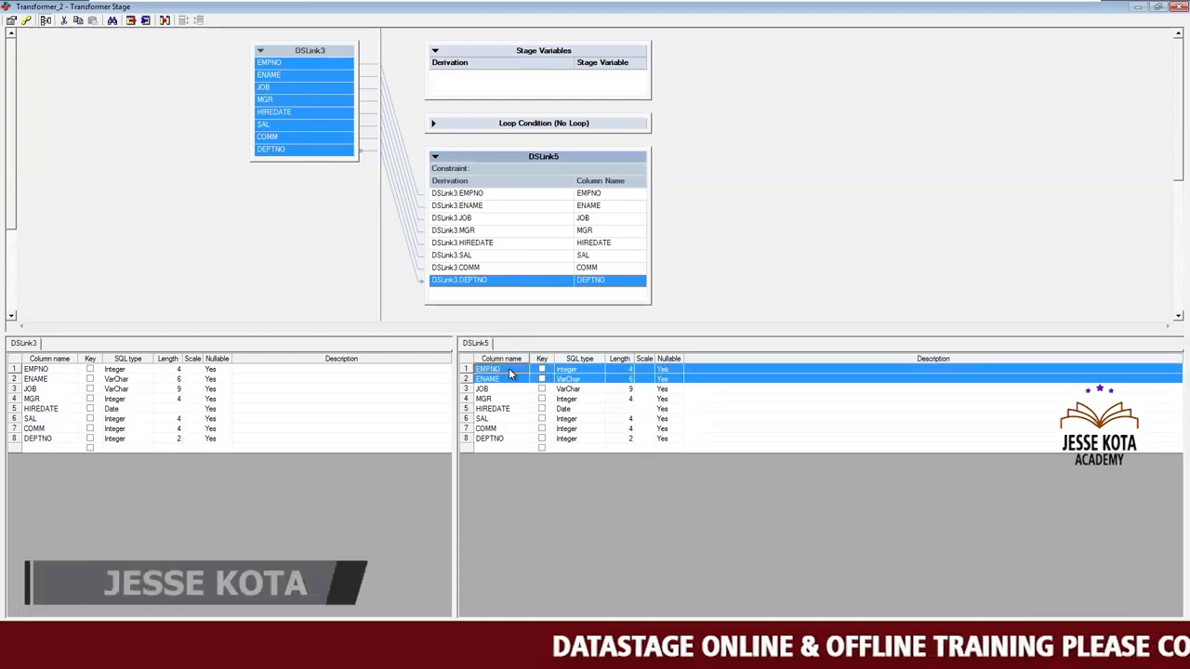
{"action": "key", "text": "ctrl+a"}
{"action": "key", "text": "Delete"}
{"action": "key", "text": "Return"}
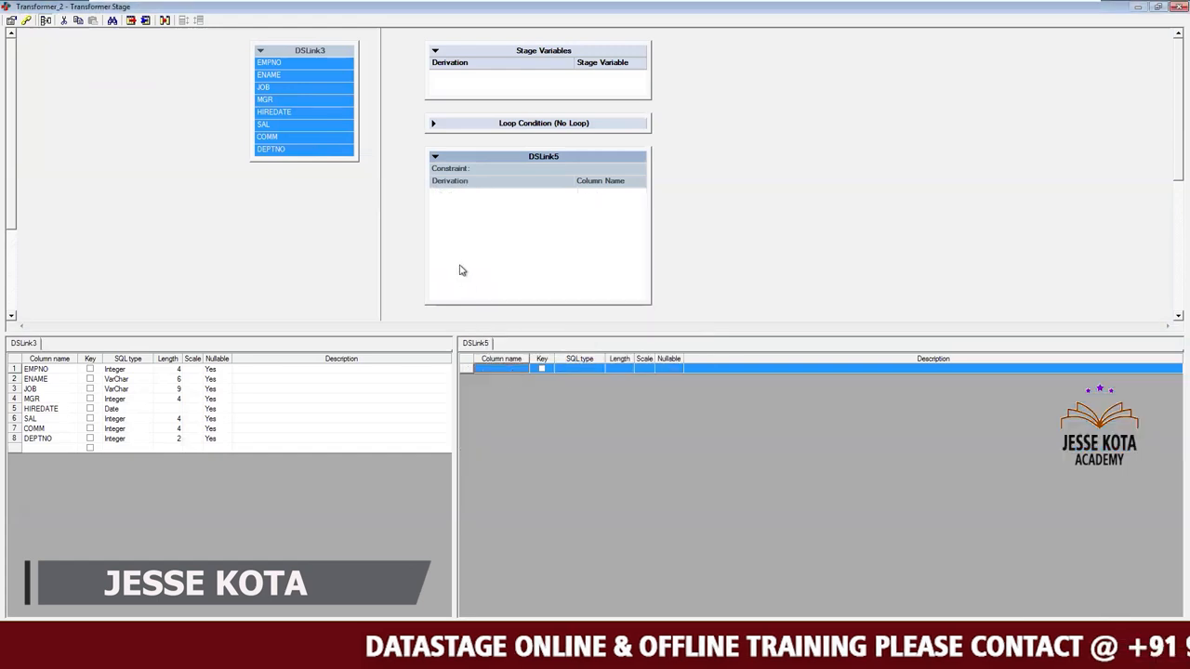
Map all eight DSLink3 columns to DSLink5 again and save the Transformer stage.
{"action": "left_click", "coordinate": [303, 89]}
{"action": "left_click", "coordinate": [302, 91]}
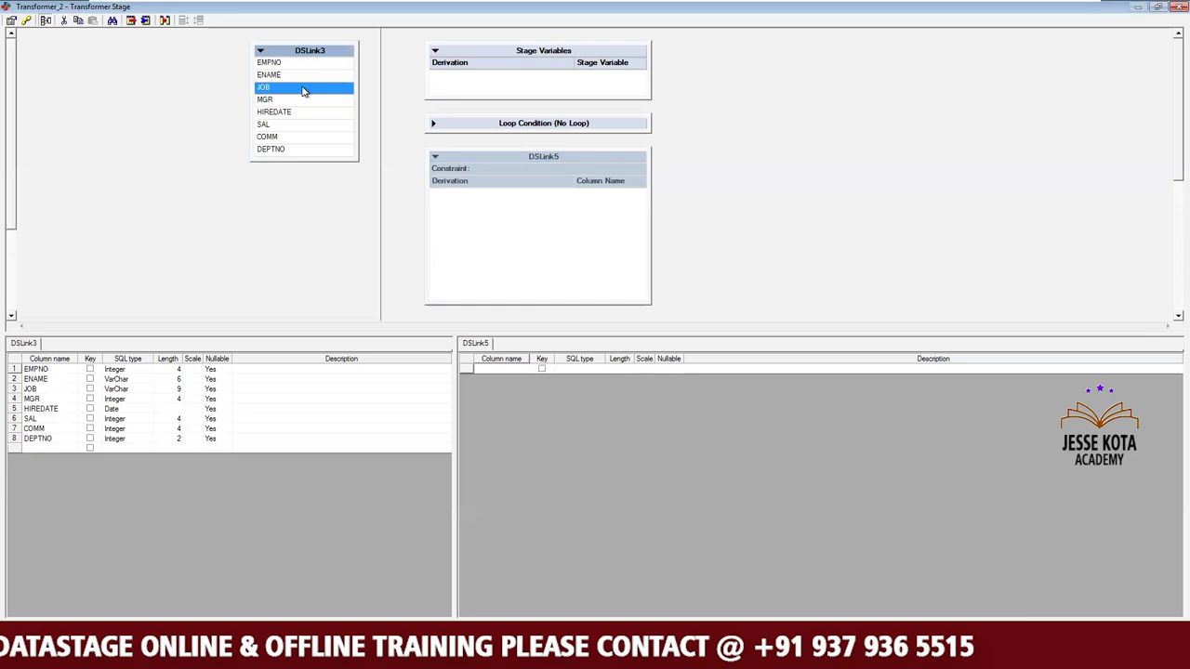
{"action": "key", "text": "ctrl+a"}
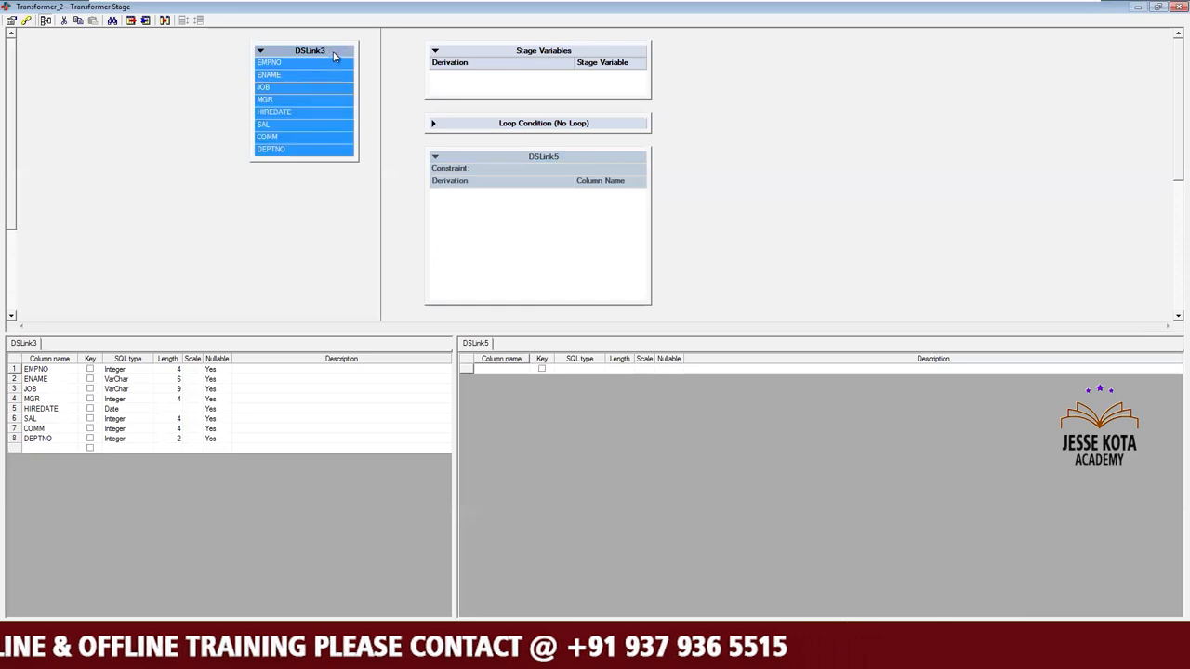
{"action": "left_click_drag", "start_coordinate": [333, 51], "coordinate": [457, 205]}
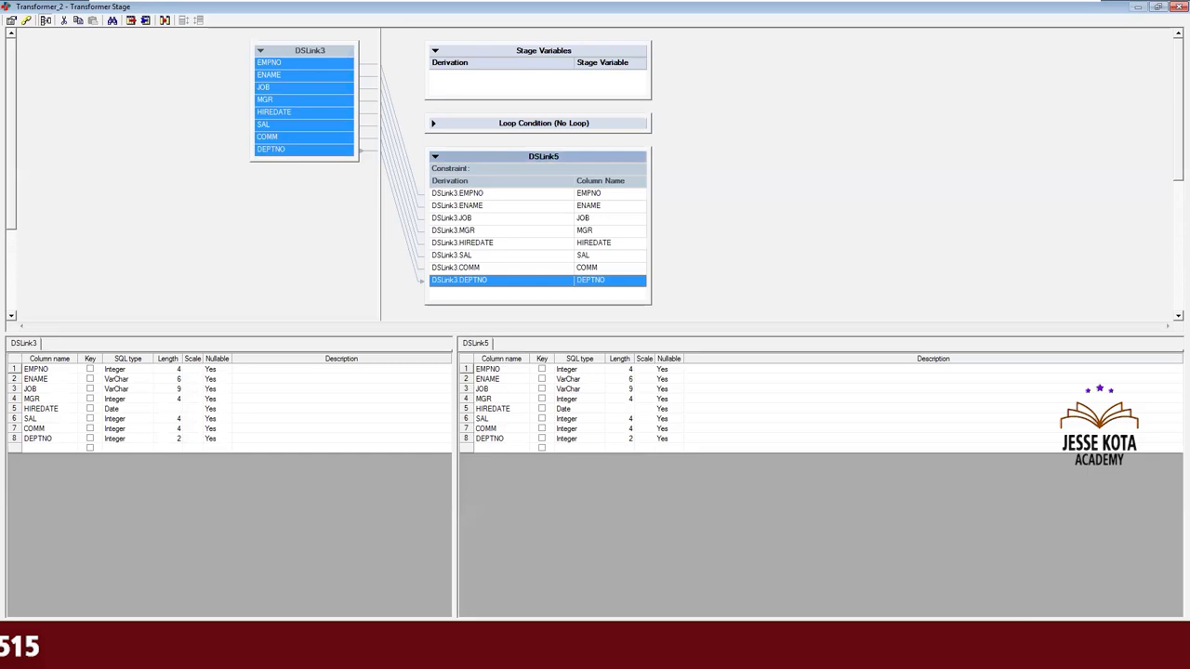
{"action": "left_click", "coordinate": [1008, 634]}
Open the Sequential_File_1 target stage and set its output file to C:\Target\FilePattern.csv.
{"action": "double_click", "coordinate": [830, 264]}
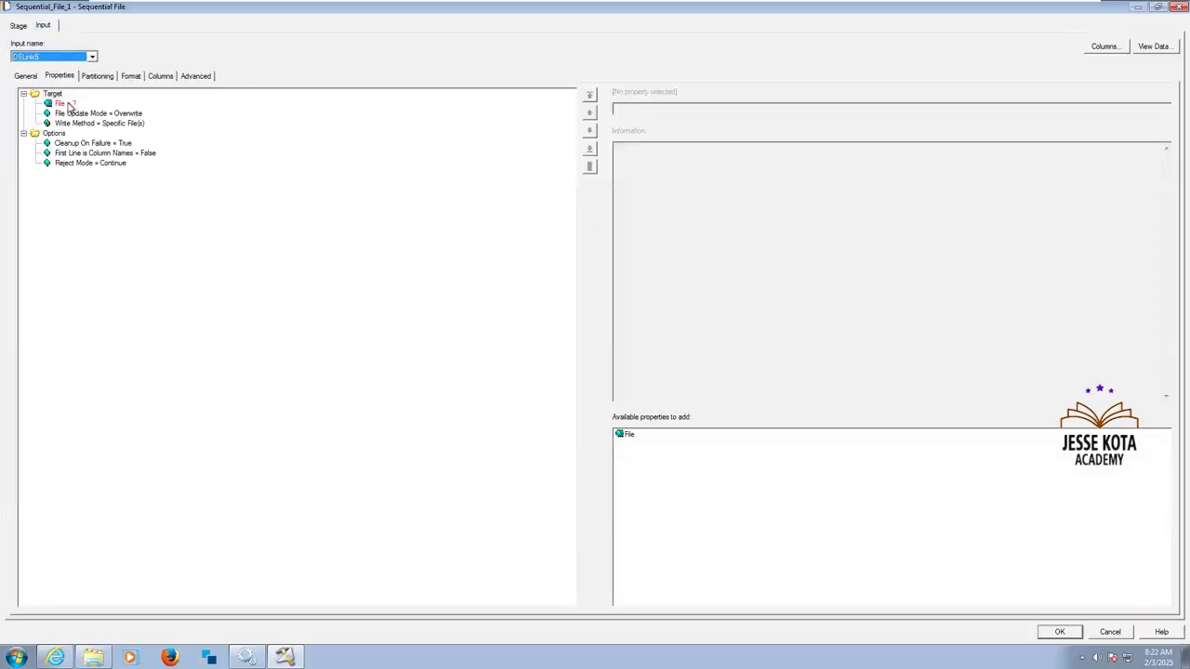
{"action": "left_click", "coordinate": [62, 104]}
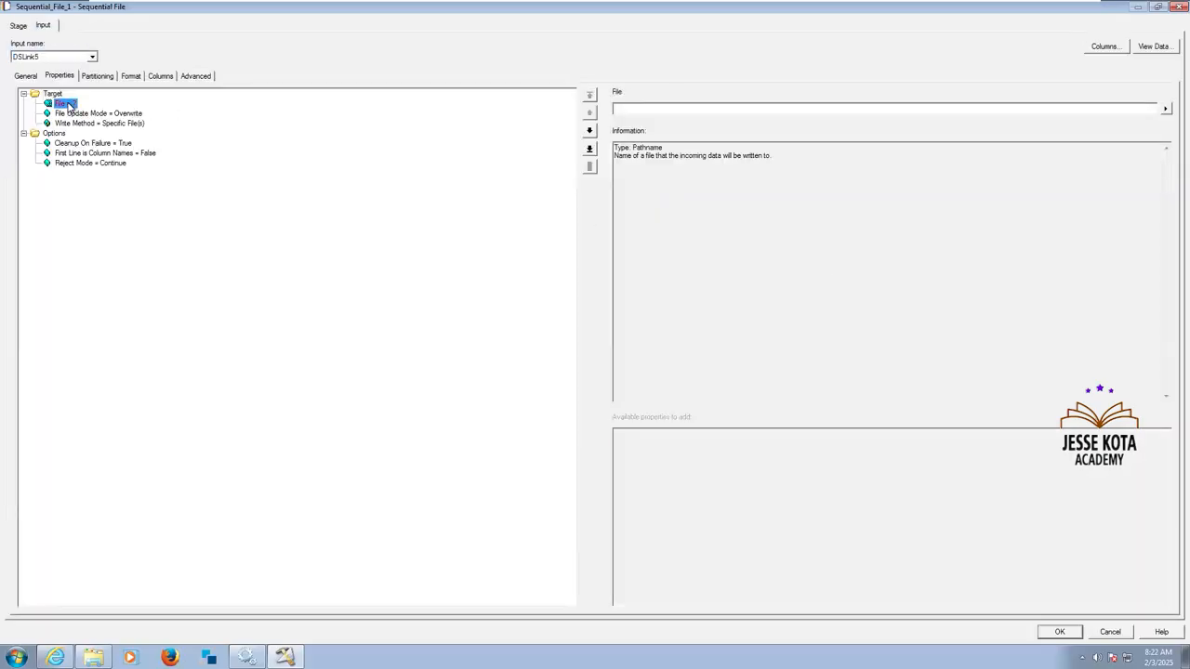
{"action": "left_click", "coordinate": [1164, 108]}
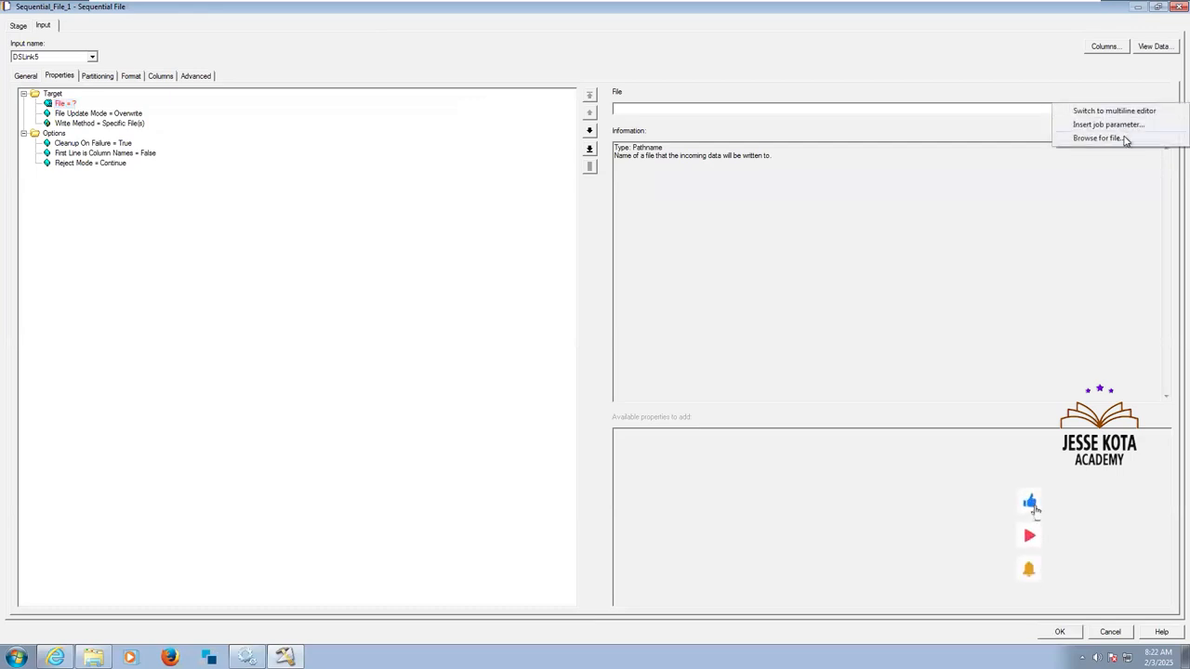
{"action": "left_click", "coordinate": [1097, 137]}
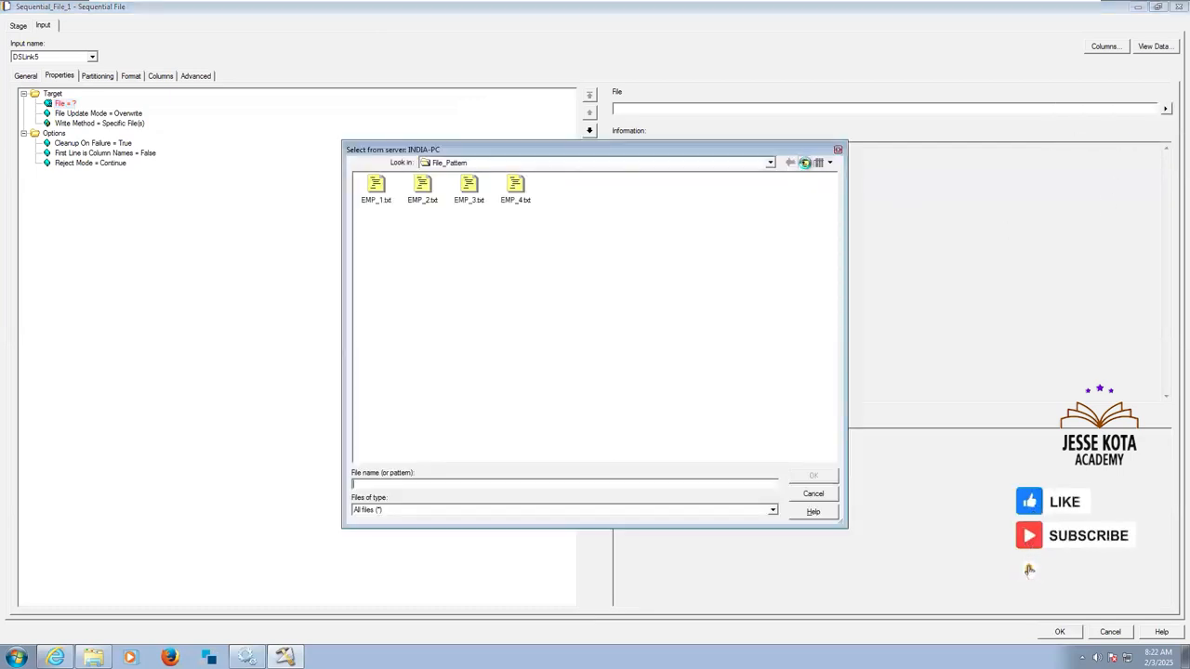
{"action": "left_click", "coordinate": [804, 163]}
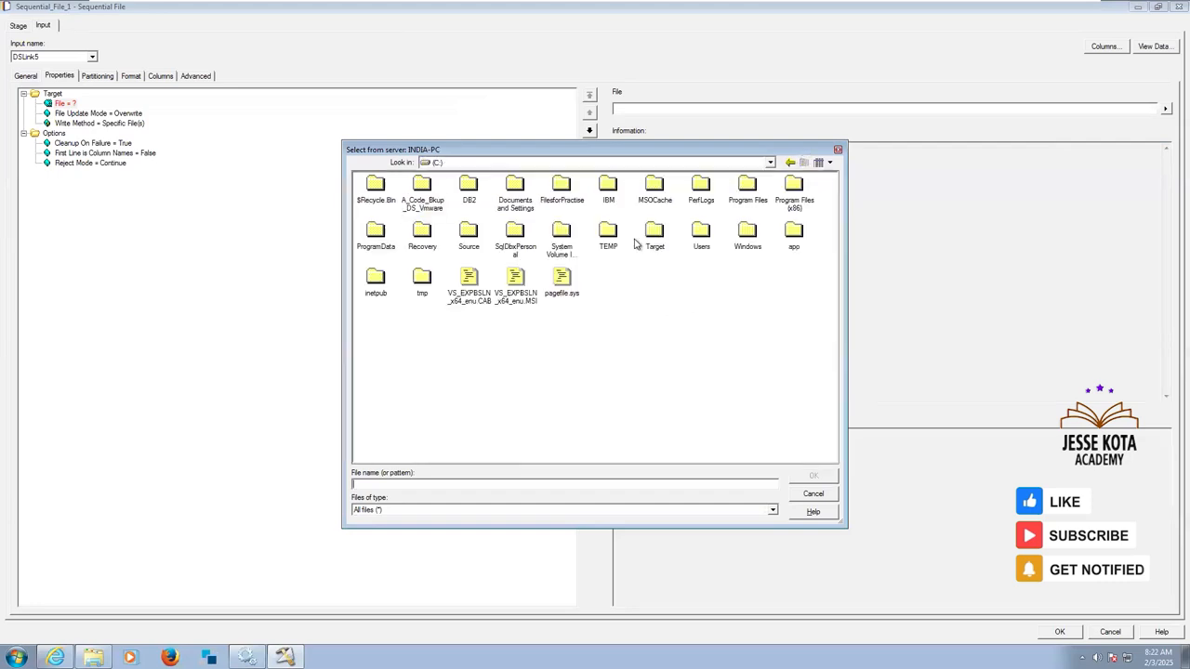
{"action": "double_click", "coordinate": [655, 234]}
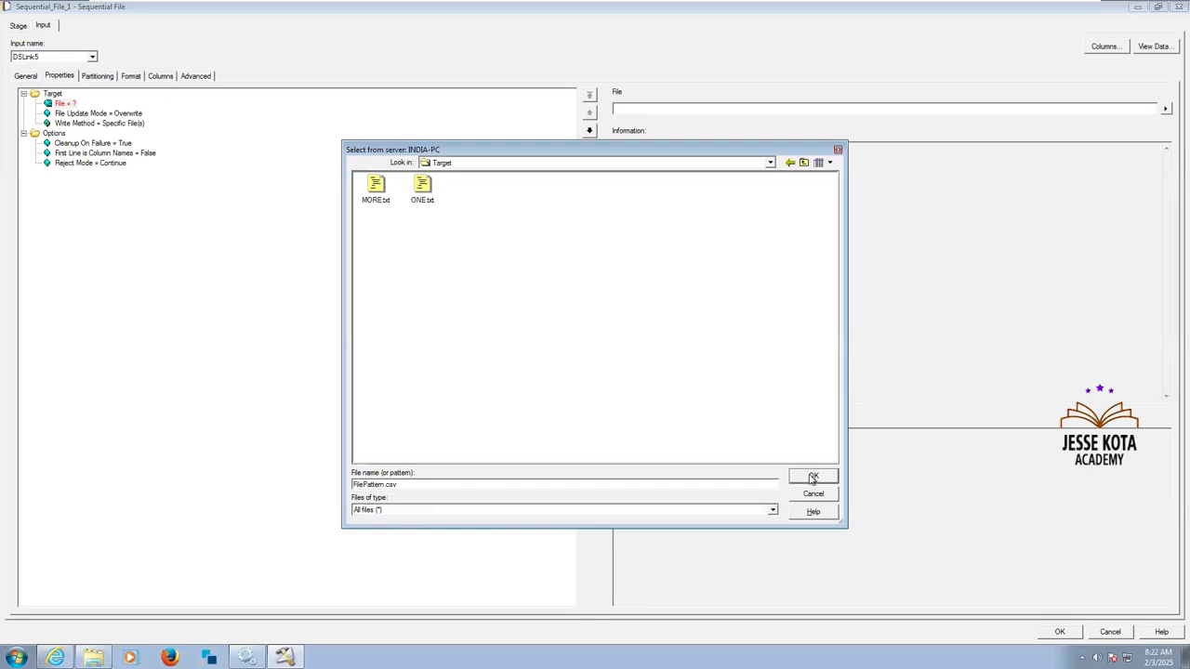
{"action": "left_click", "coordinate": [813, 477]}
Set First Line is Column Names to True for the target file and review the file update mode and write method.
{"action": "left_click", "coordinate": [130, 153]}
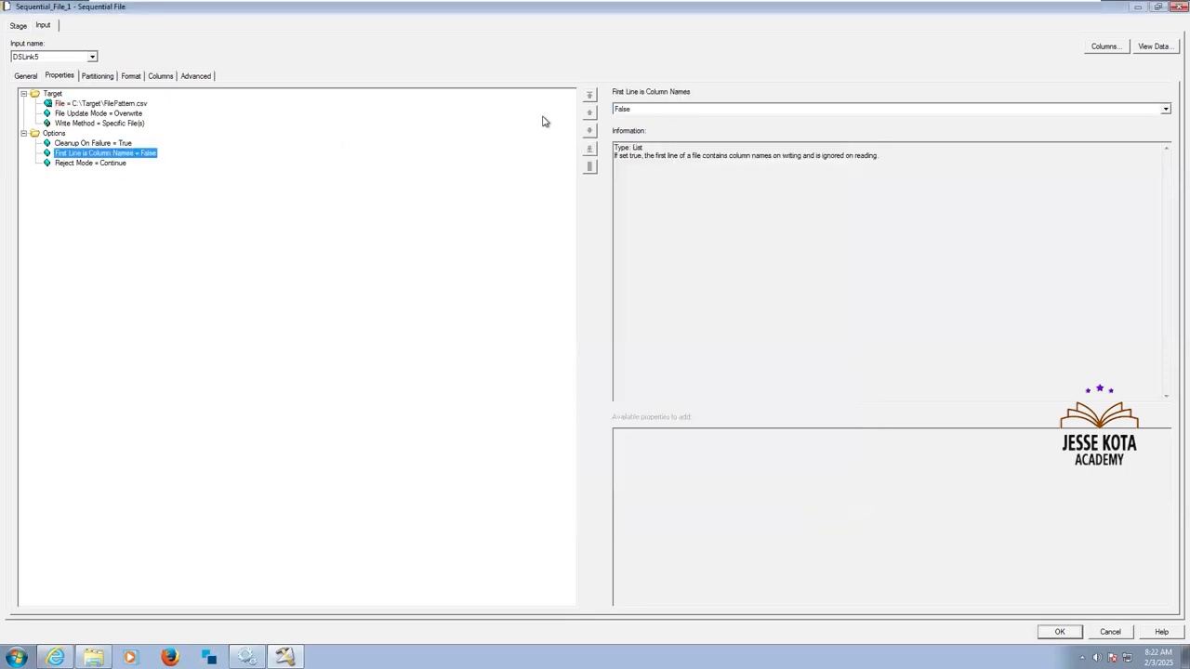
{"action": "left_click", "coordinate": [628, 111]}
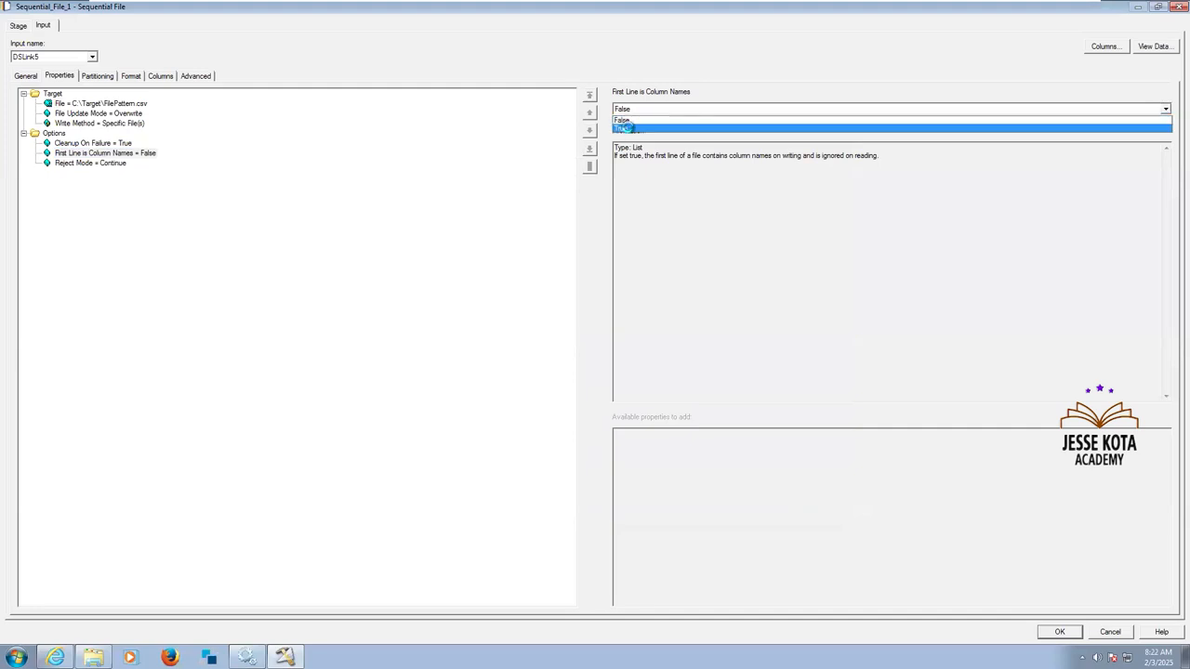
{"action": "left_click", "coordinate": [628, 128]}
{"action": "left_click", "coordinate": [135, 112]}
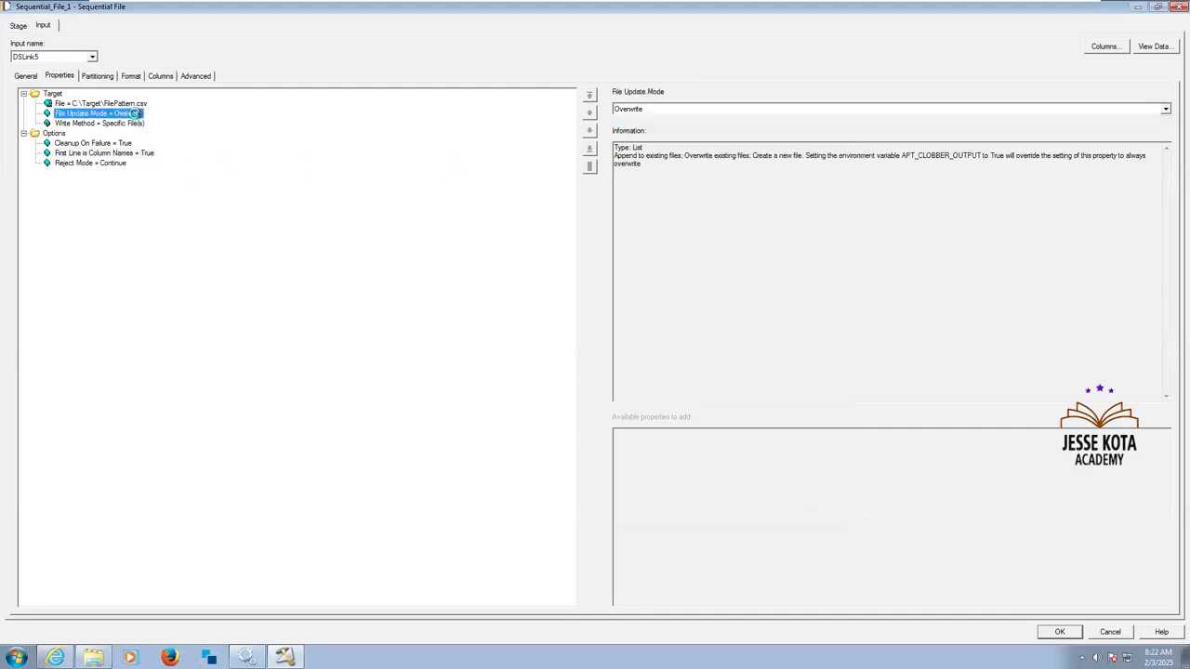
{"action": "left_click", "coordinate": [144, 102]}
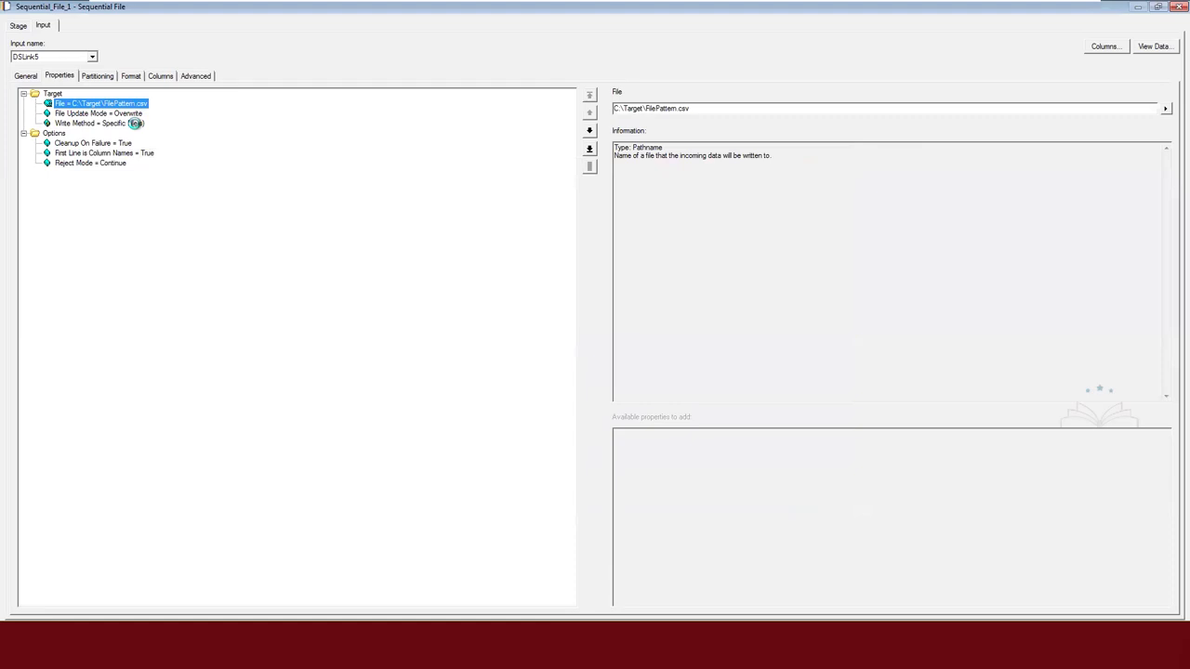
{"action": "left_click", "coordinate": [135, 122]}
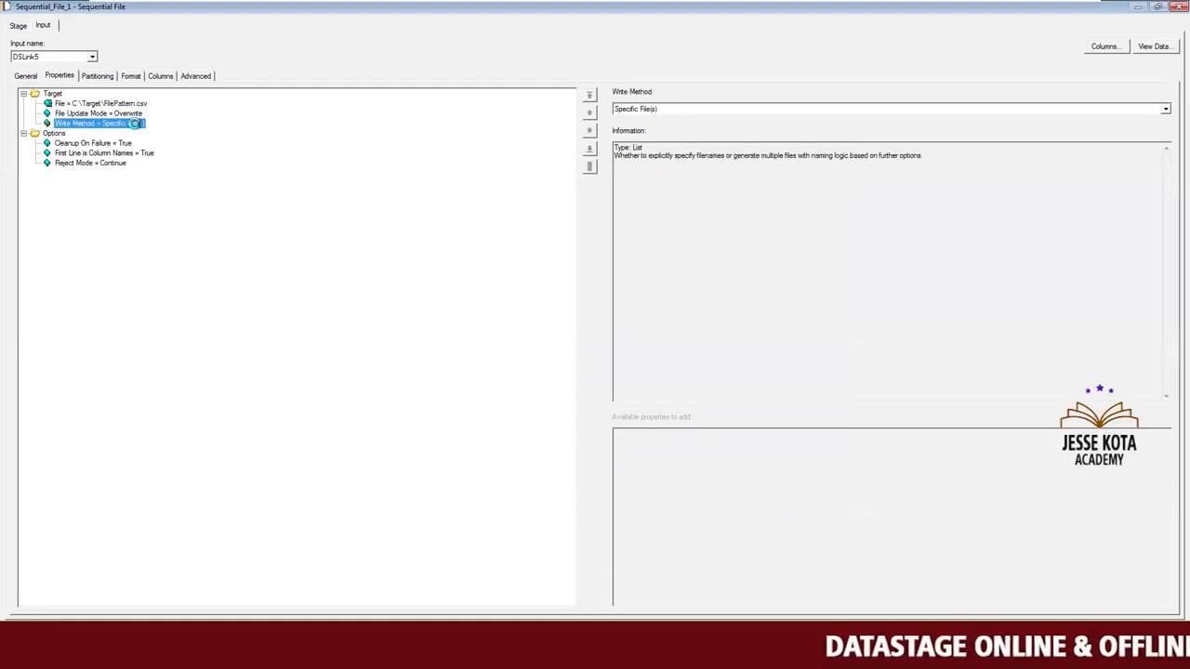
In the target's format field defaults, replace the Quote property with a Null field value of '', then check the columns and save the stage.
{"action": "left_click", "coordinate": [97, 75]}
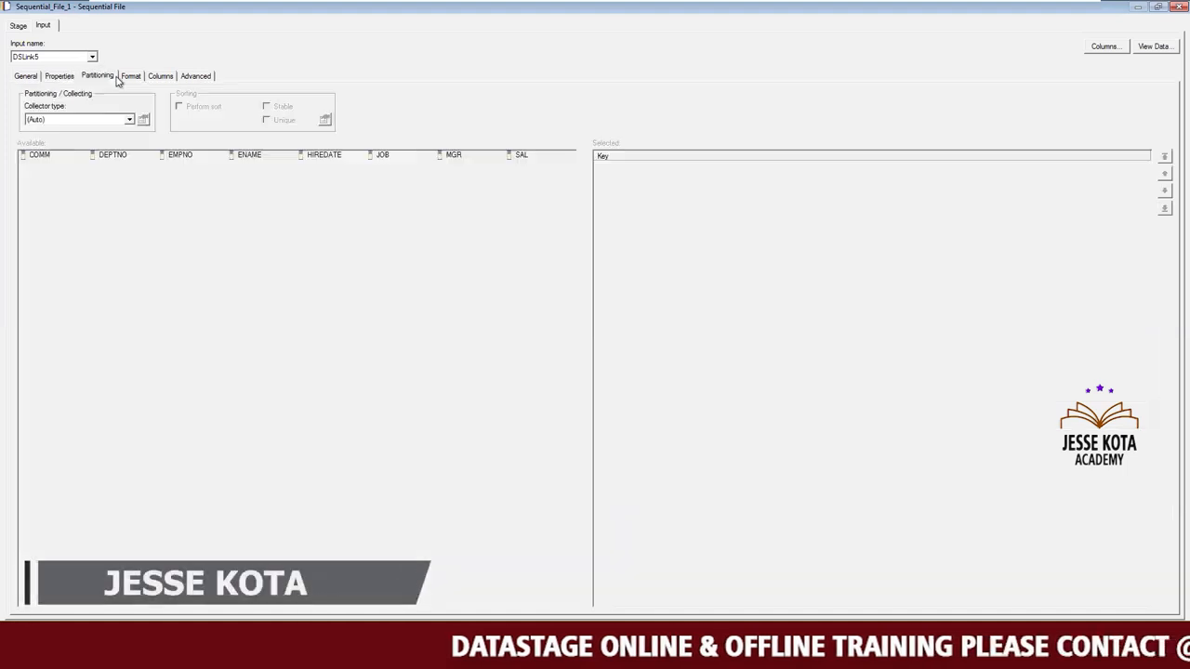
{"action": "left_click", "coordinate": [129, 77]}
{"action": "left_click", "coordinate": [80, 141]}
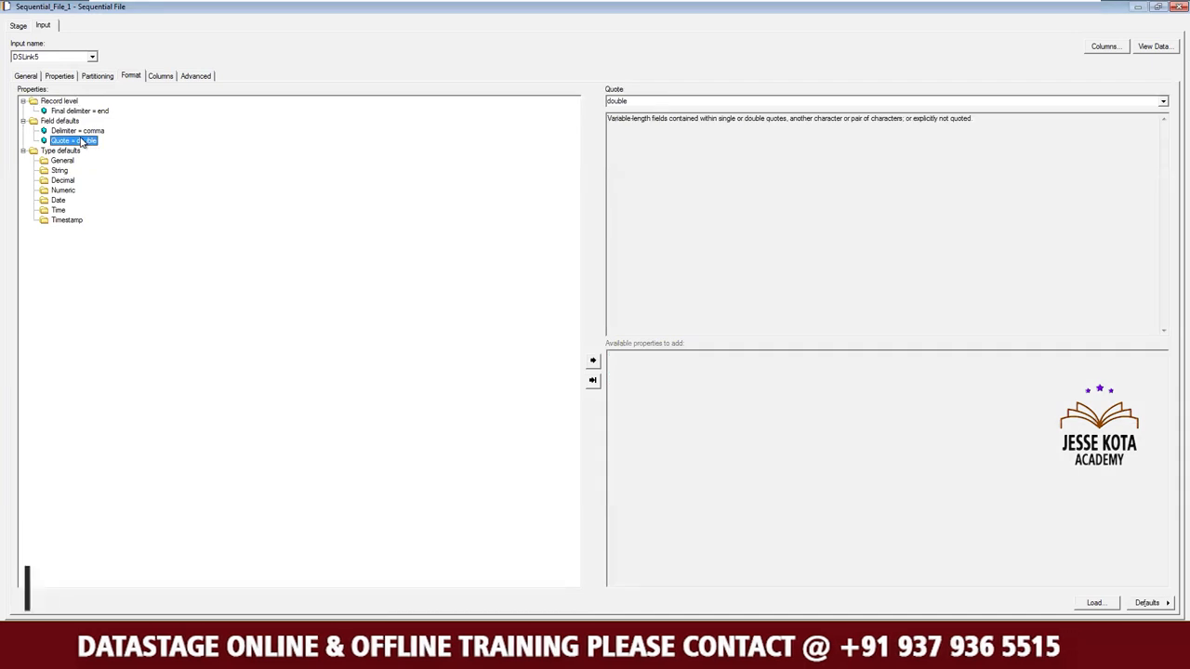
{"action": "key", "text": "Delete"}
{"action": "double_click", "coordinate": [640, 384]}
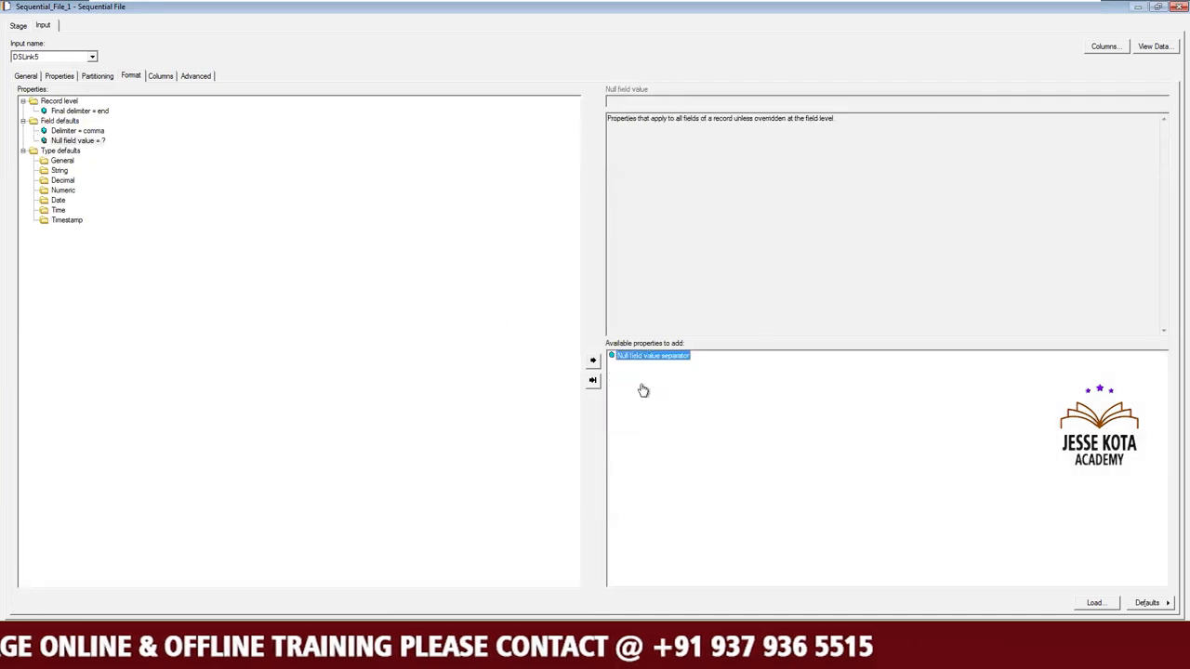
{"action": "left_click", "coordinate": [639, 104]}
{"action": "type", "text": "'"}
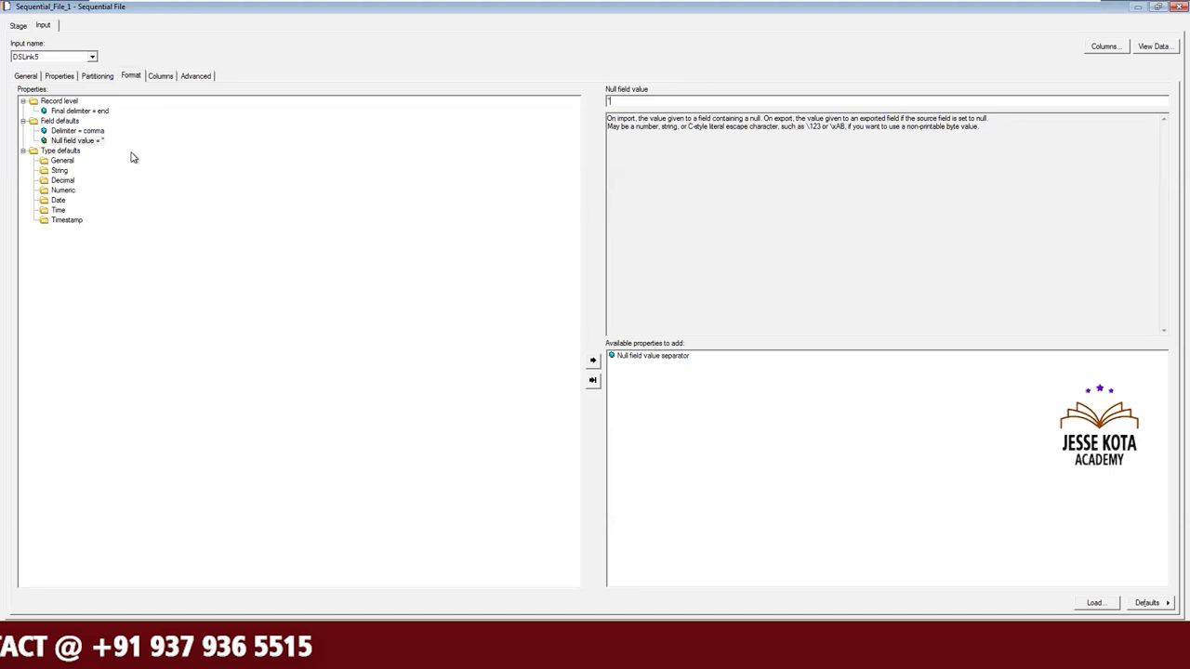
{"action": "left_click", "coordinate": [77, 131]}
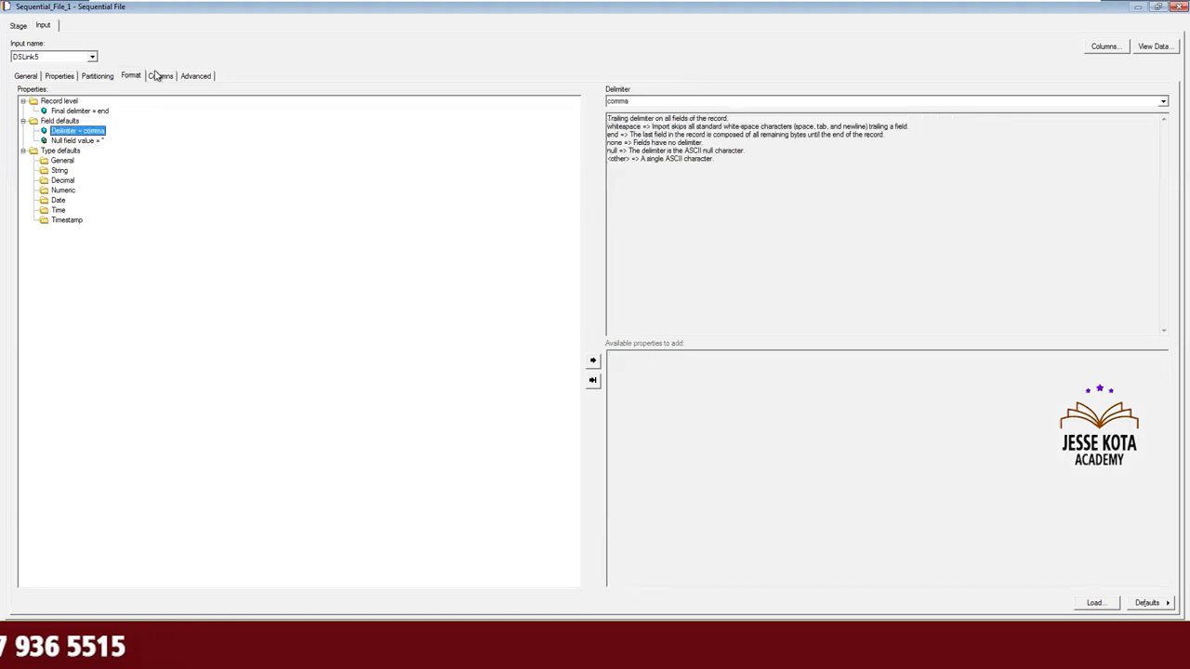
{"action": "left_click", "coordinate": [158, 76]}
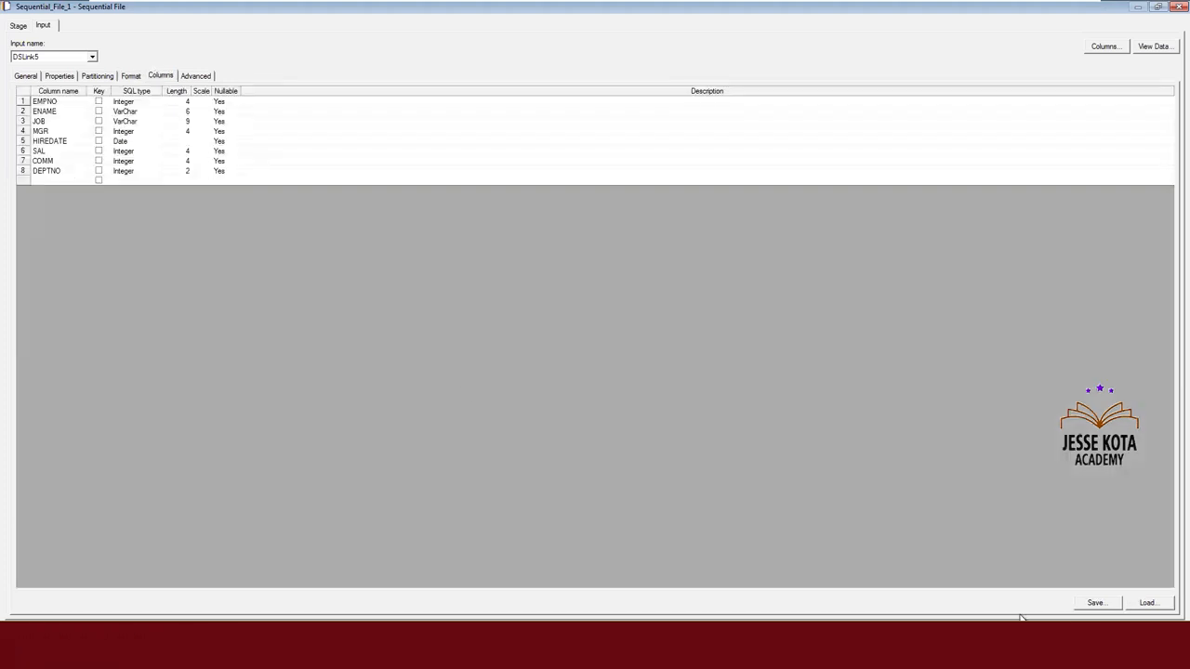
{"action": "left_click", "coordinate": [1059, 631]}
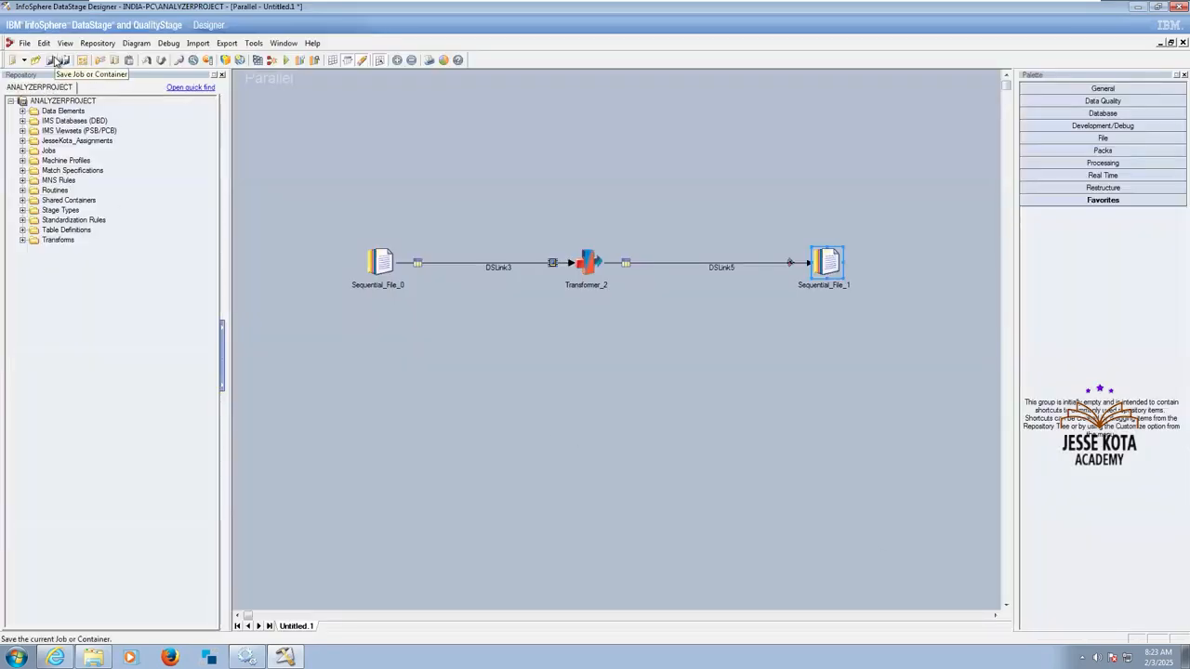
Start saving the untitled parallel job and choose the Jobs\JanFeb_2025 folder as its location.
{"action": "left_click", "coordinate": [26, 42]}
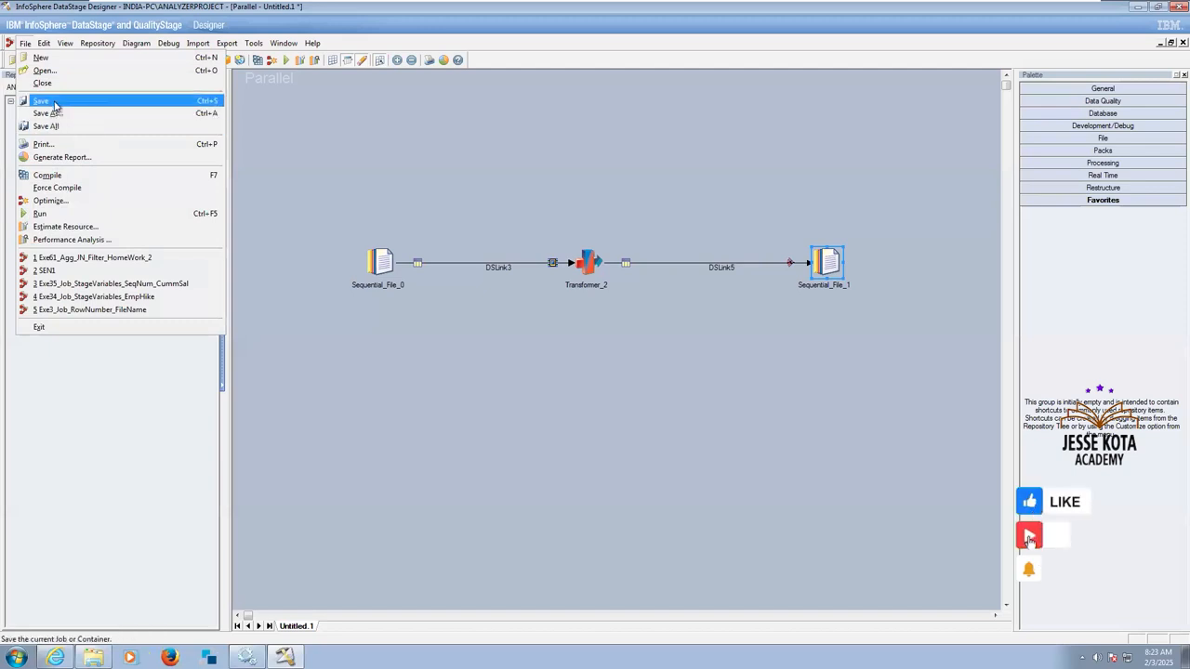
{"action": "left_click", "coordinate": [315, 121]}
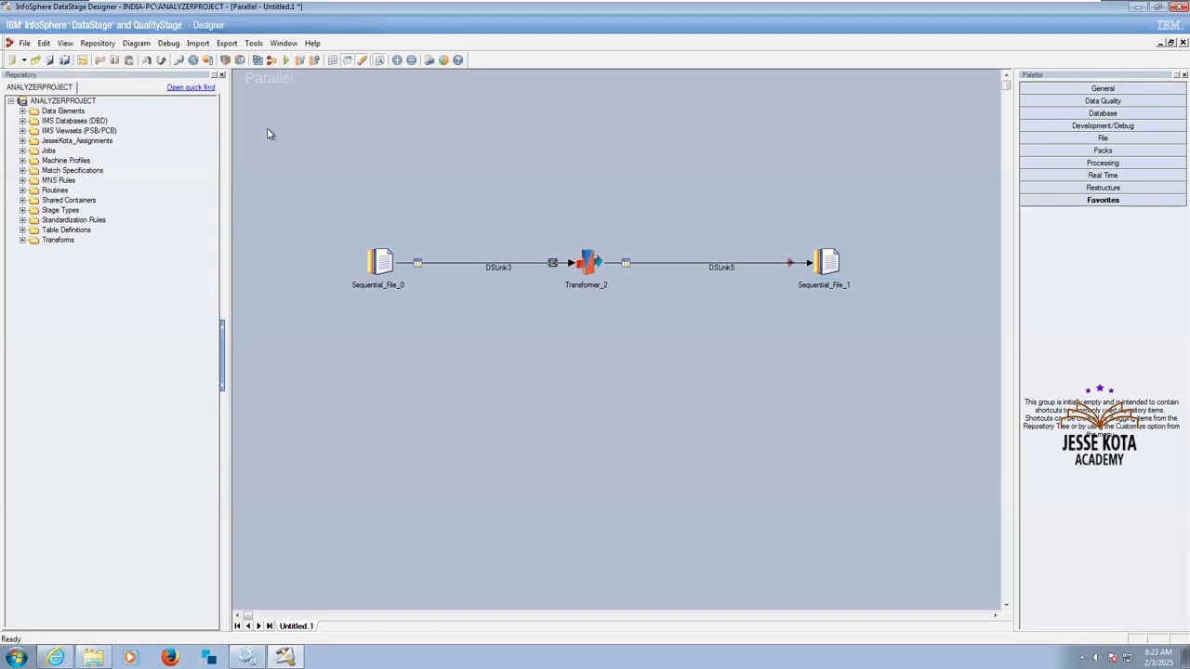
{"action": "key", "text": "ctrl+s"}
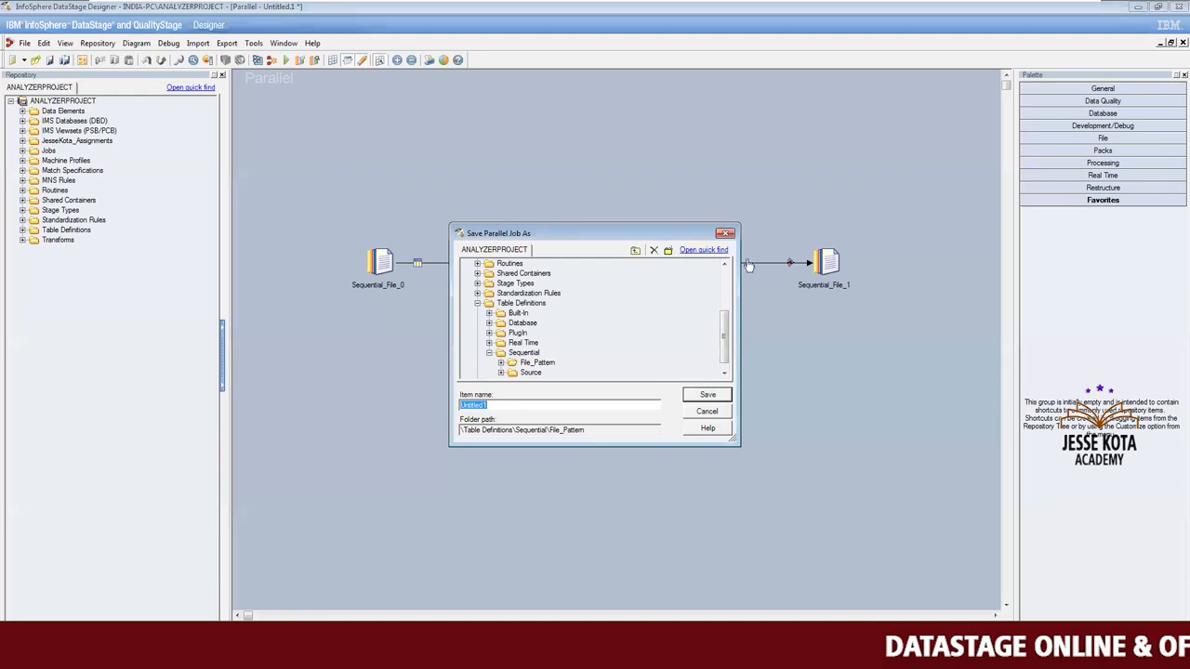
{"action": "scroll", "coordinate": [600, 325], "scroll_direction": "up", "scroll_amount": 4}
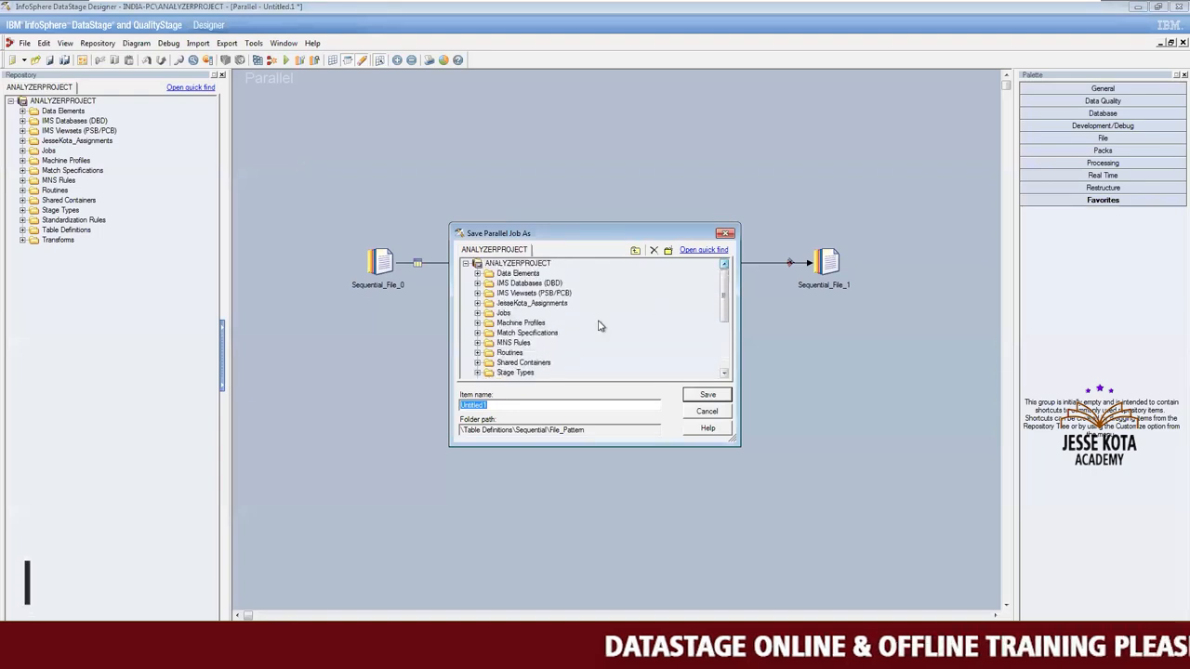
{"action": "left_click", "coordinate": [477, 314]}
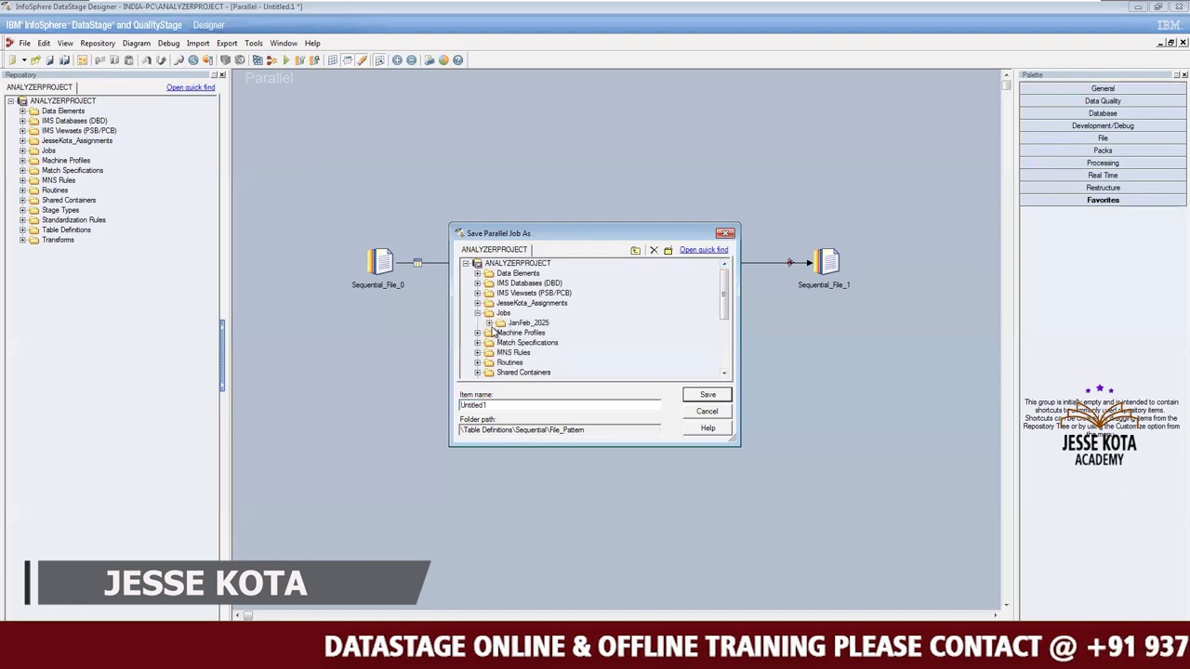
{"action": "left_click", "coordinate": [488, 322]}
{"action": "left_click", "coordinate": [526, 322]}
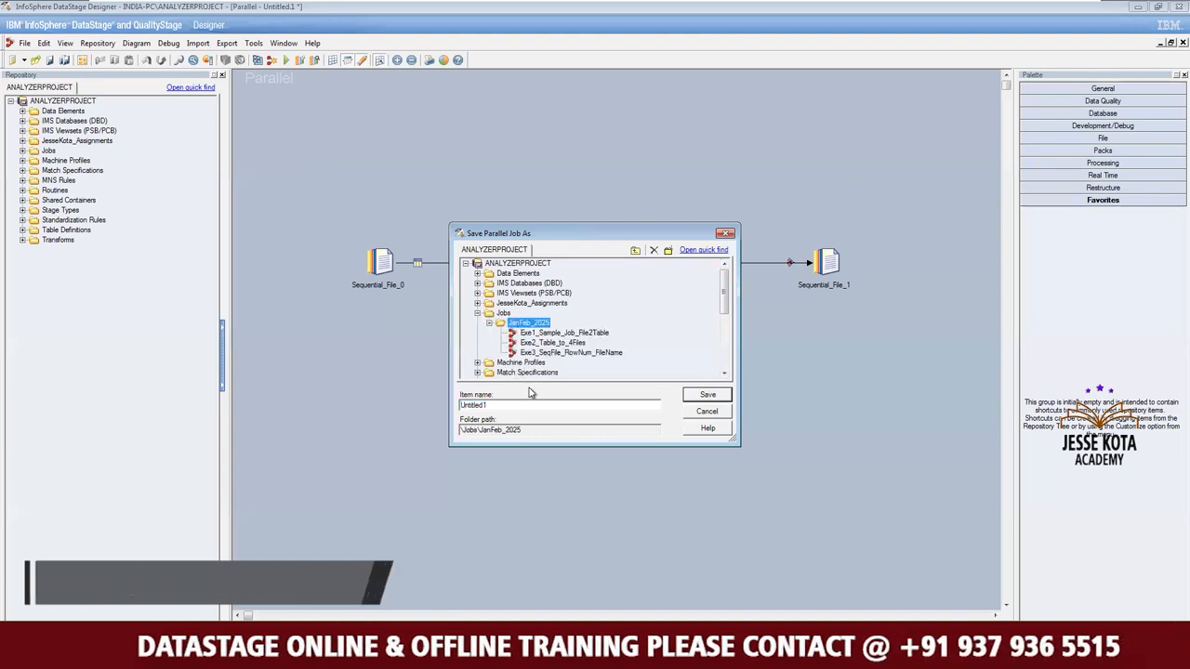
Name the job Exe4_SeqFilePattern_ReadData and save it.
{"action": "left_click", "coordinate": [519, 407]}
{"action": "key", "text": "BackSpace"}
{"action": "key", "text": "BackSpace"}
{"action": "key", "text": "BackSpace"}
{"action": "key", "text": "BackSpace"}
{"action": "key", "text": "BackSpace"}
{"action": "key", "text": "BackSpace"}
{"action": "key", "text": "BackSpace"}
{"action": "key", "text": "BackSpace"}
{"action": "key", "text": "BackSpace"}
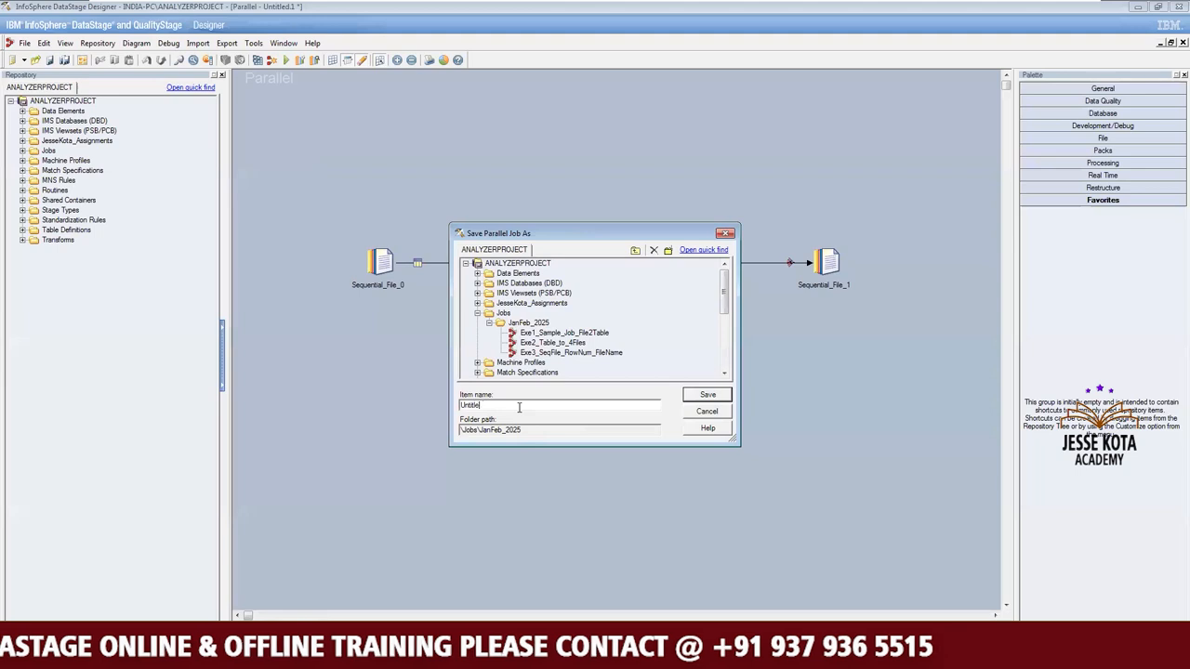
{"action": "type", "text": "Exe"}
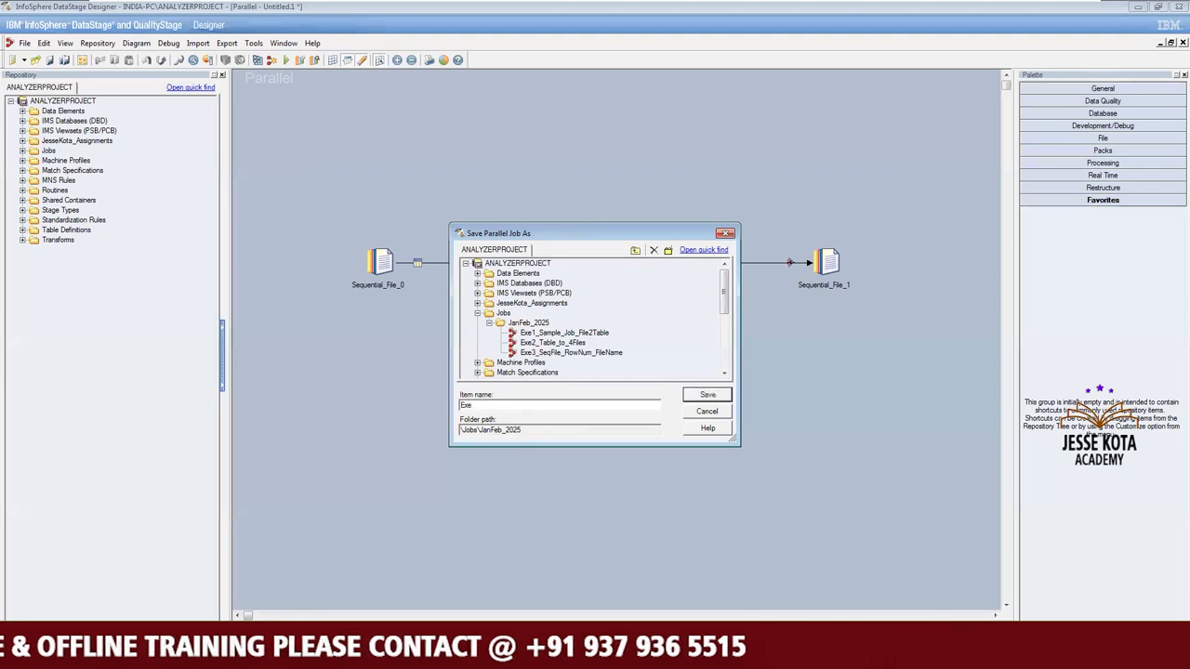
{"action": "type", "text": "4_SeqFil"}
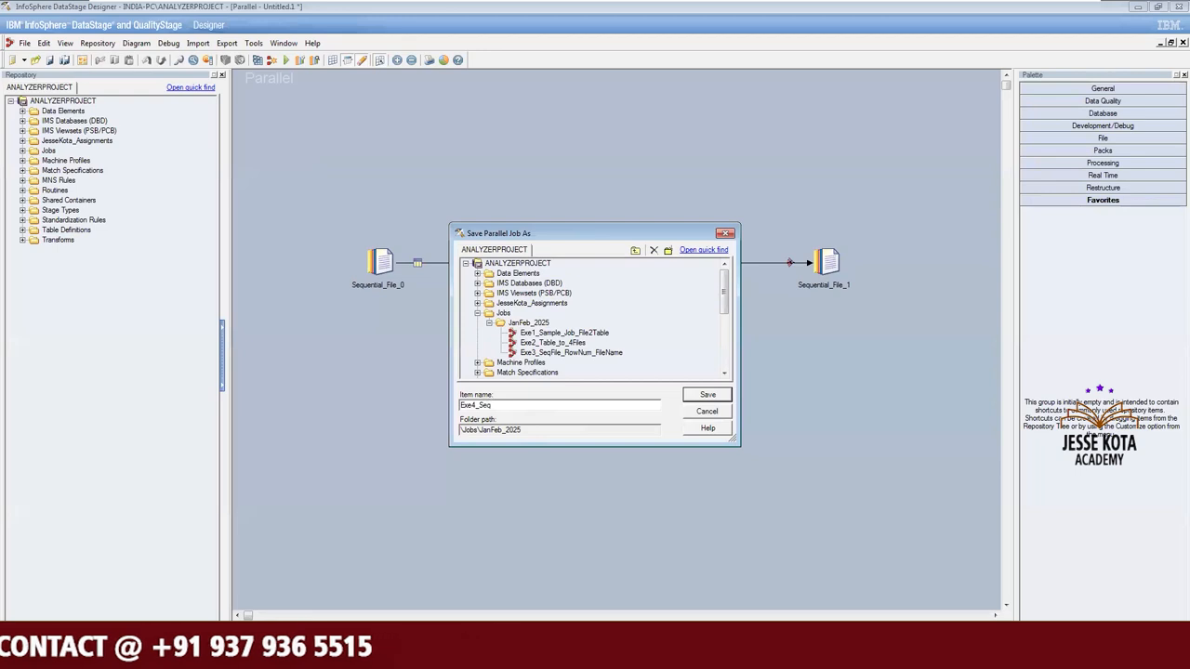
{"action": "type", "text": "e"}
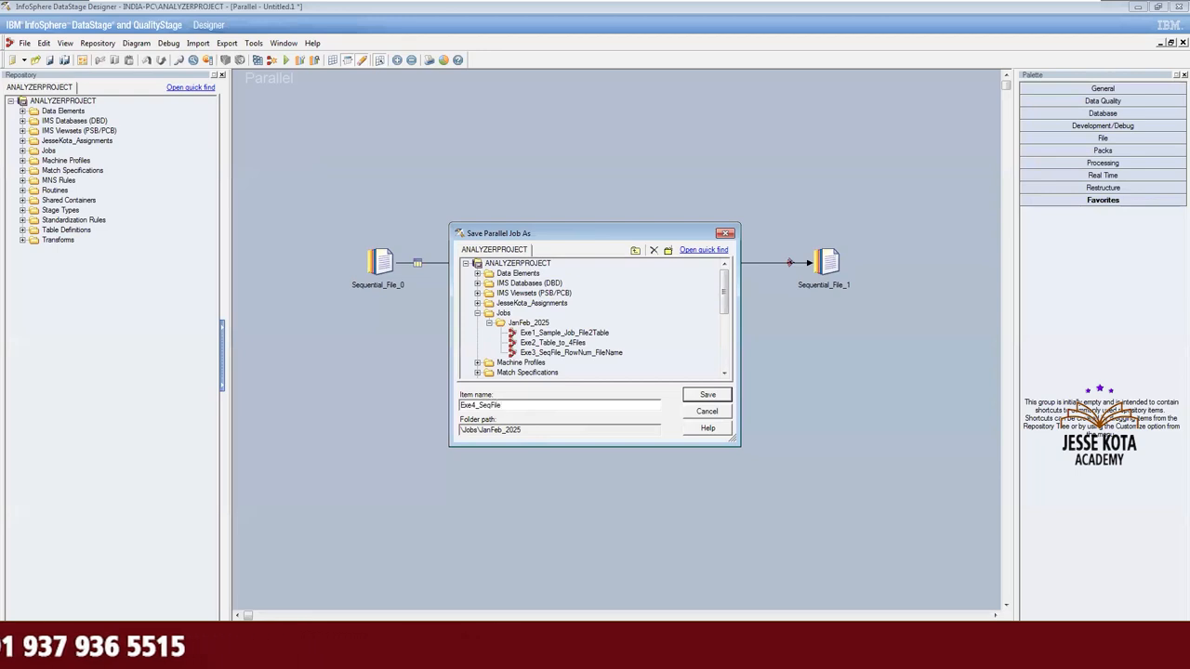
{"action": "type", "text": "Pattern_ReadData"}
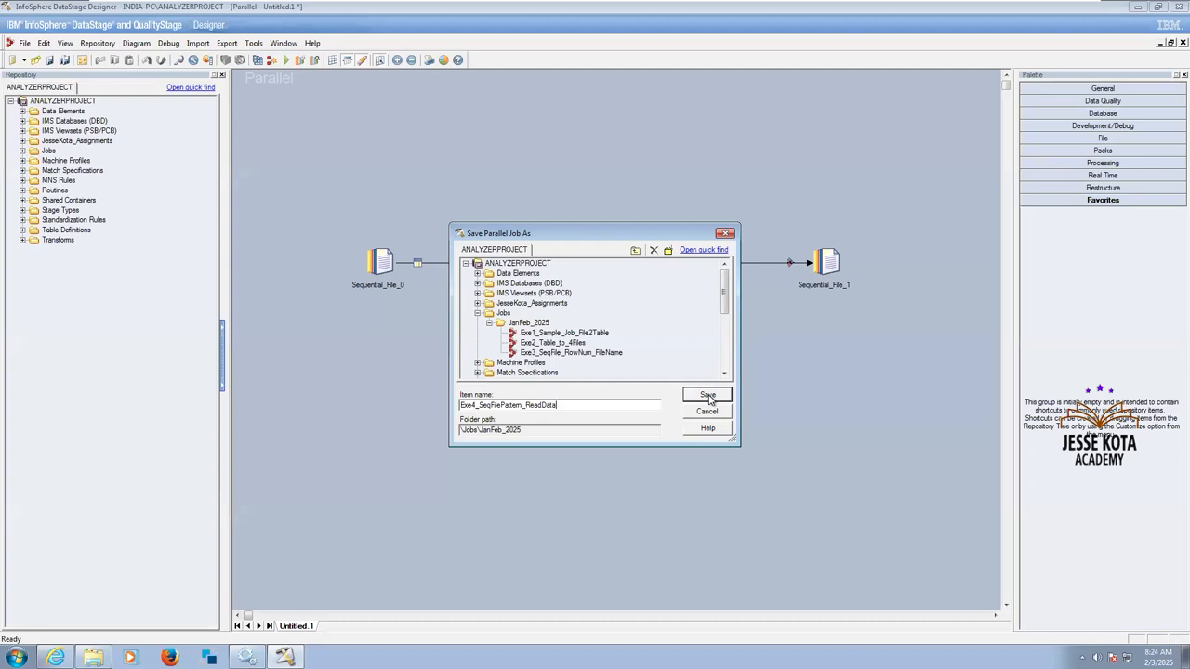
{"action": "left_click", "coordinate": [704, 397]}
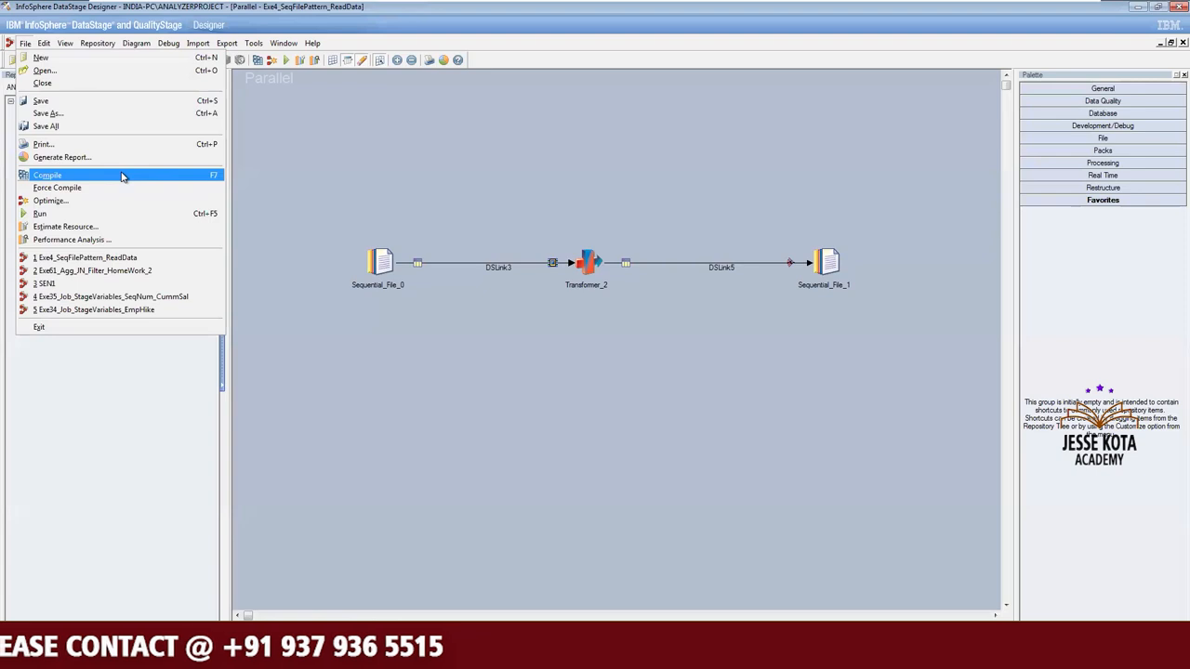
Compile the Exe4_SeqFilePattern_ReadData job.
{"action": "left_click", "coordinate": [207, 179]}
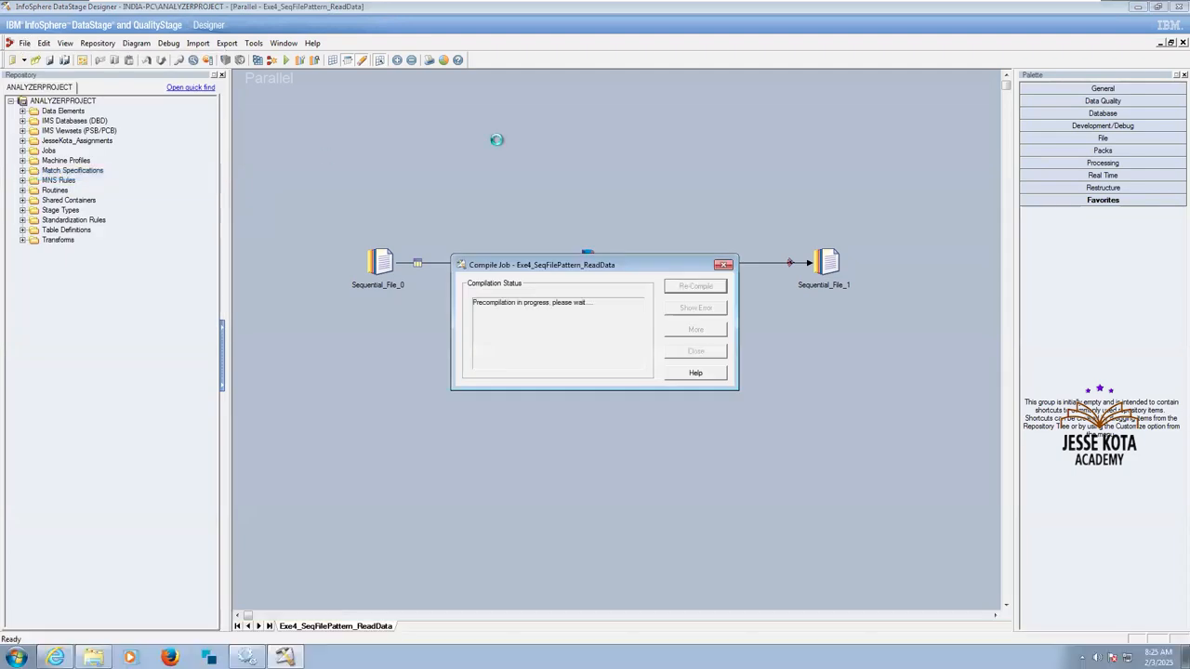
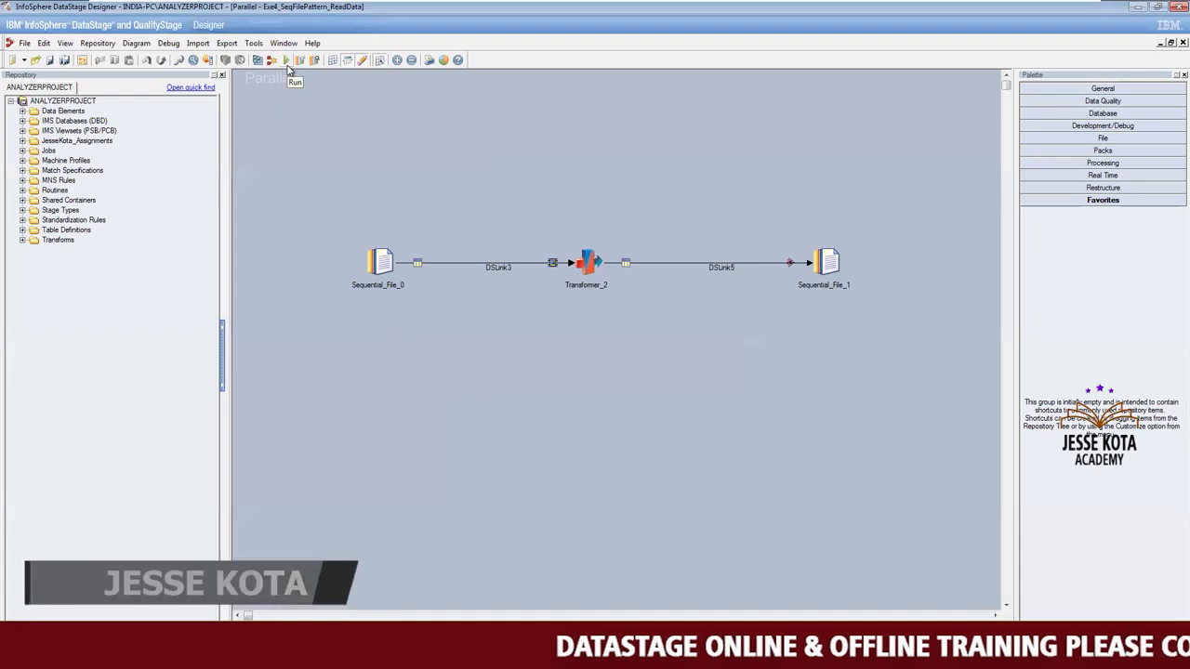
Run the Exe4_SeqFilePattern_ReadData job with the default run options, close the compile status window and widen the log's Occurred column.
{"action": "left_click", "coordinate": [24, 44]}
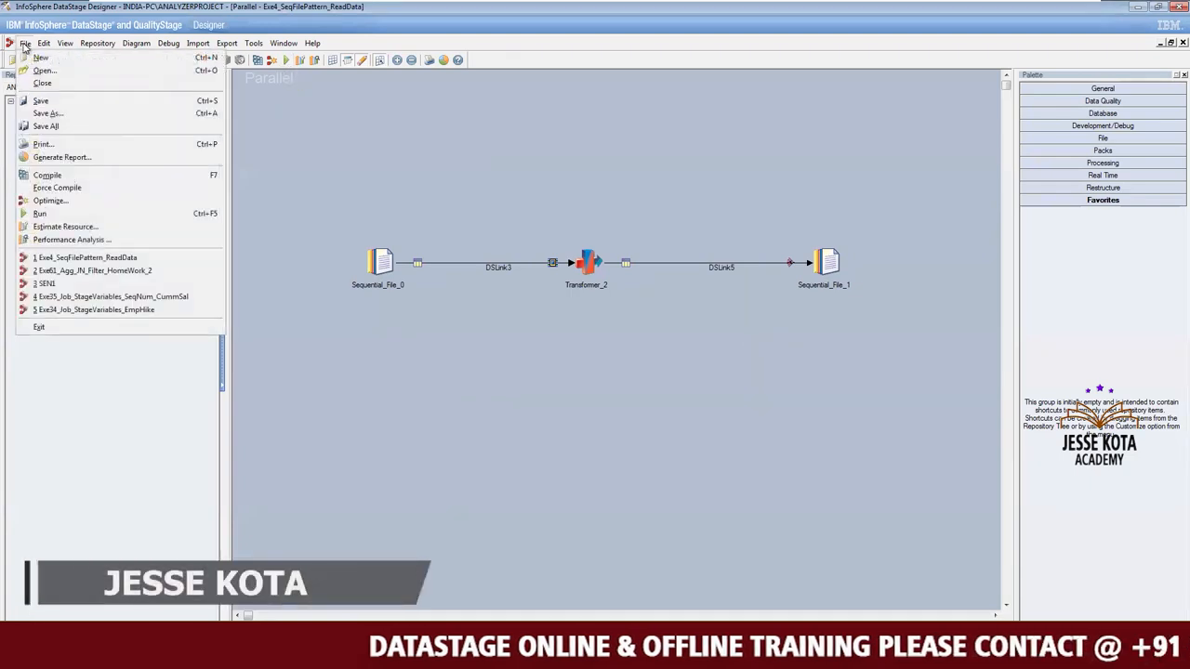
{"action": "left_click", "coordinate": [342, 189]}
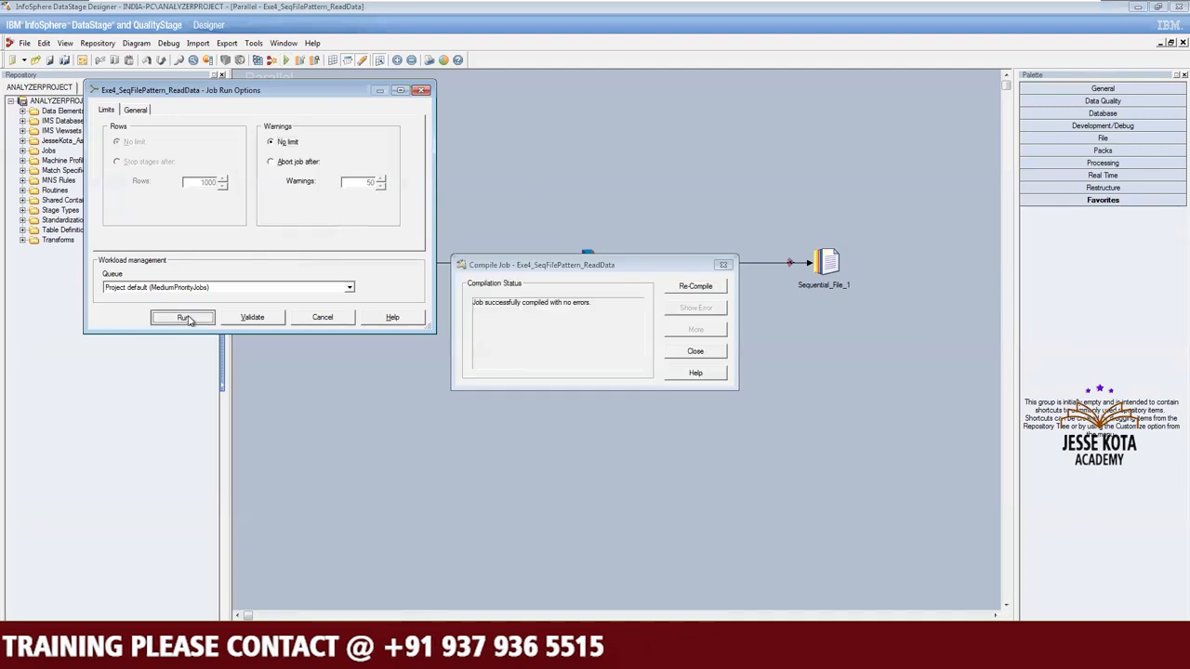
{"action": "left_click", "coordinate": [186, 318]}
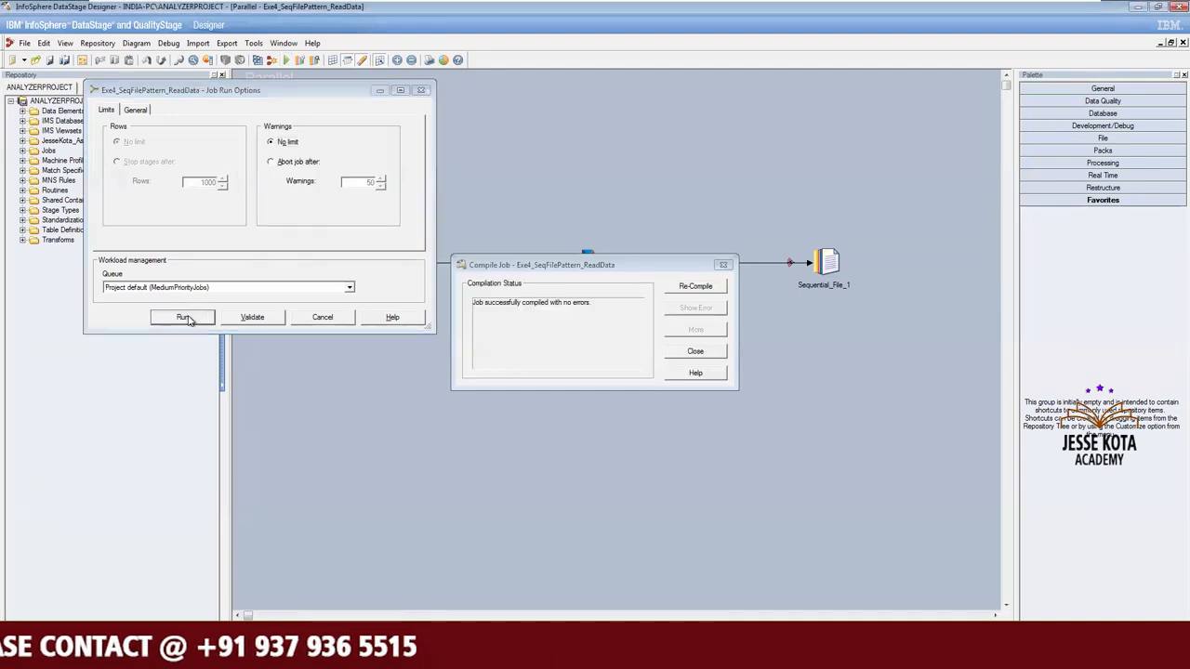
{"action": "left_click", "coordinate": [696, 353]}
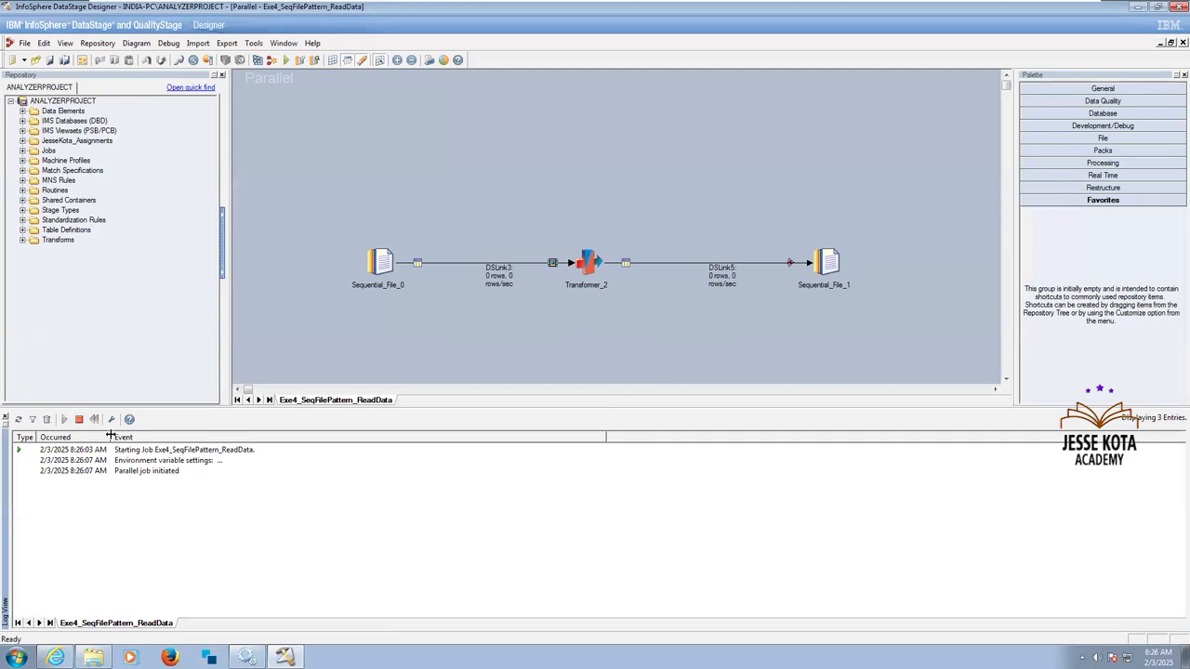
{"action": "left_click_drag", "start_coordinate": [143, 442], "coordinate": [161, 444]}
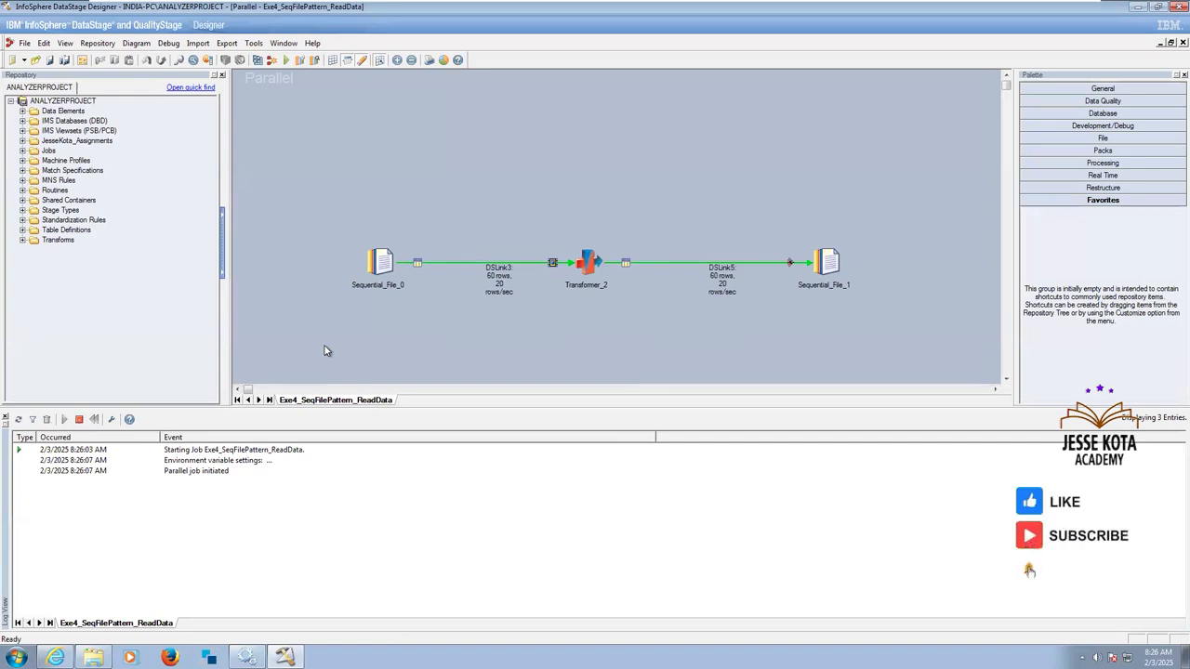
{"action": "left_click_drag", "start_coordinate": [324, 217], "coordinate": [531, 332]}
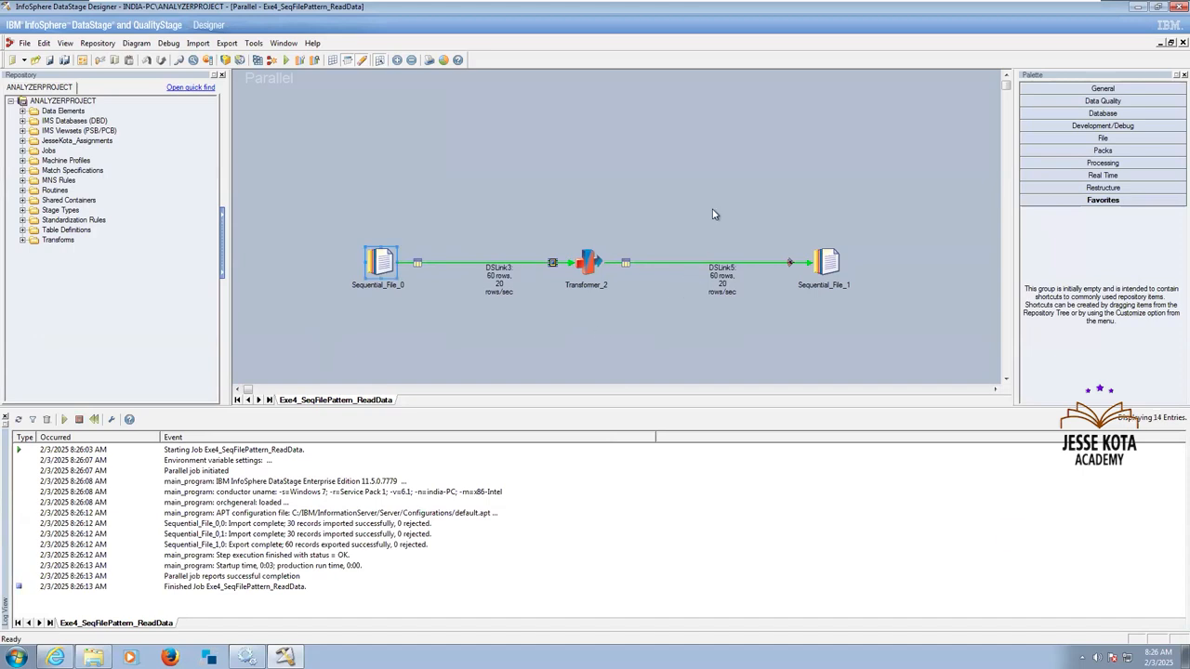
{"action": "left_click_drag", "start_coordinate": [862, 298], "coordinate": [912, 327]}
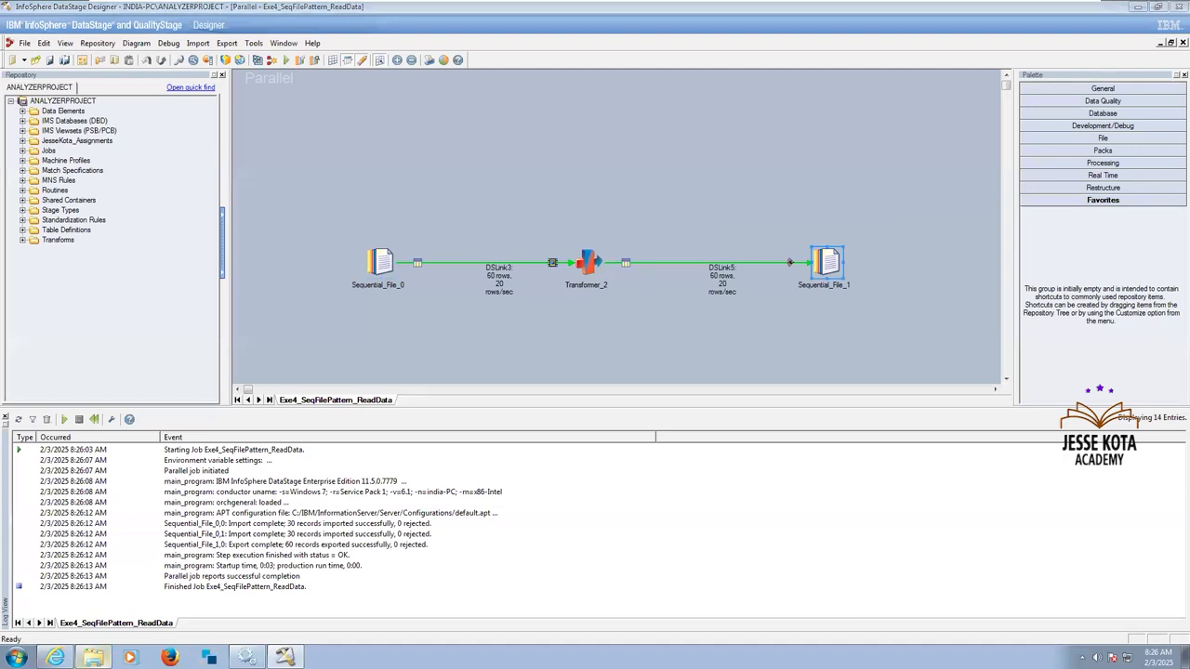
Switch to the C:\Target folder in Windows Explorer and delete the MORE and ONE text files.
{"action": "right_click", "coordinate": [93, 657]}
{"action": "left_click", "coordinate": [61, 456]}
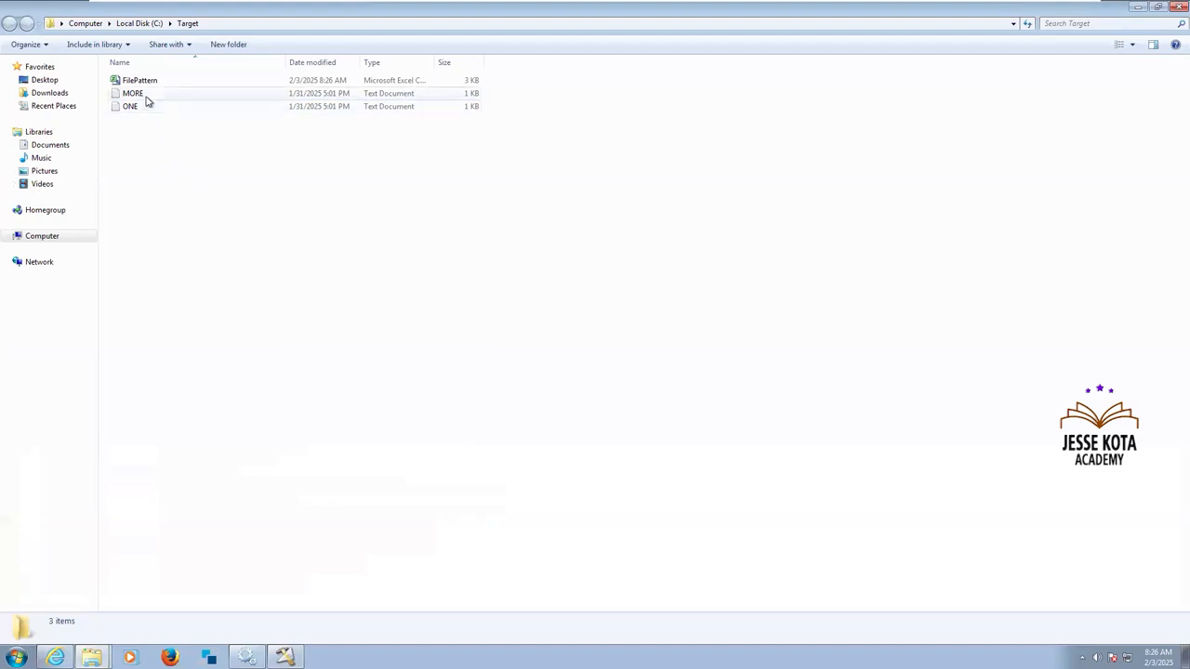
{"action": "left_click", "coordinate": [146, 98]}
{"action": "key", "text": "shift+Down"}
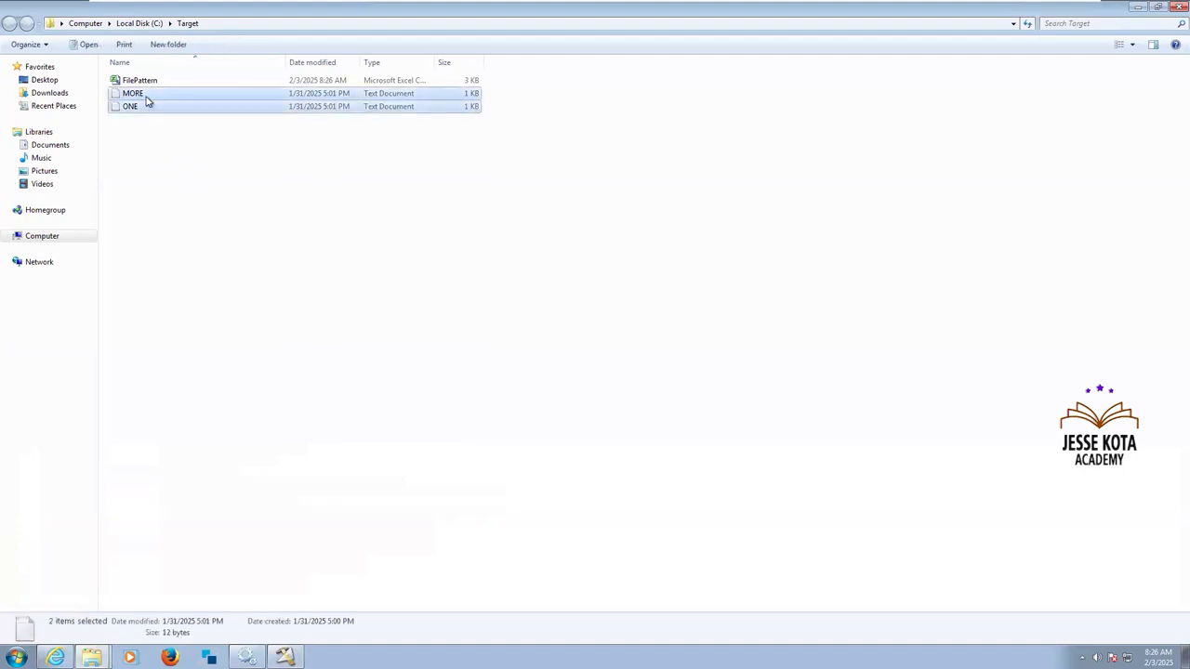
{"action": "key", "text": "Delete"}
{"action": "key", "text": "Return"}
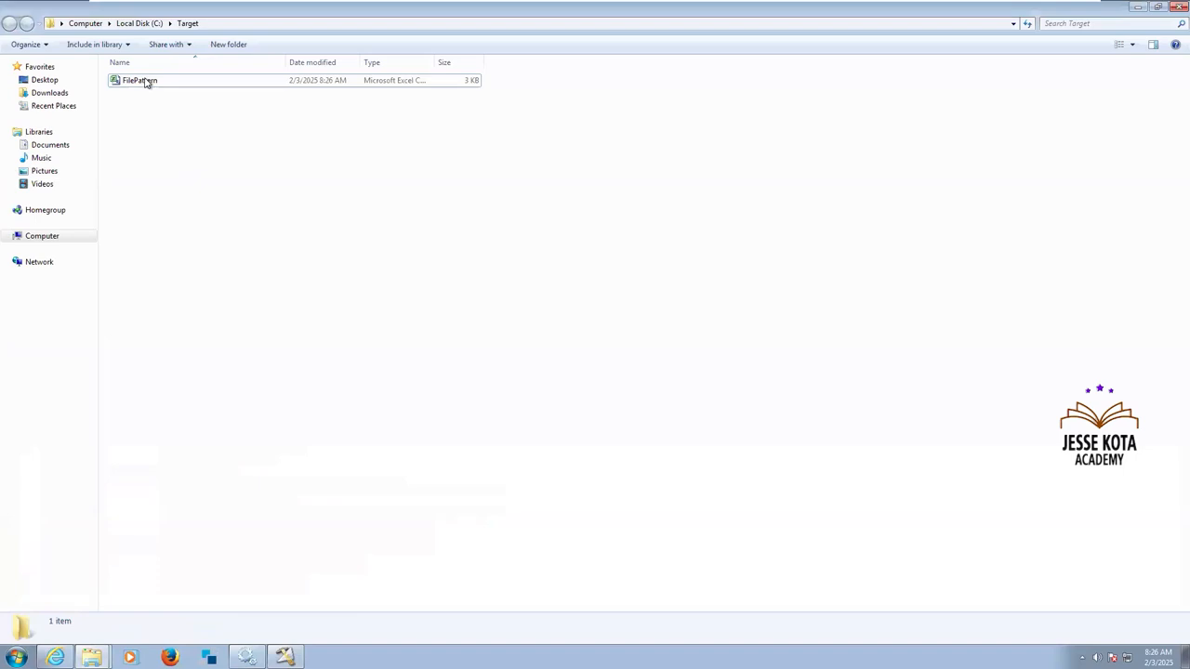
Open the FilePattern file in Excel, dismiss the activation wizard and fit the MGR, HIREDATE and SAL columns to show full values.
{"action": "double_click", "coordinate": [139, 81]}
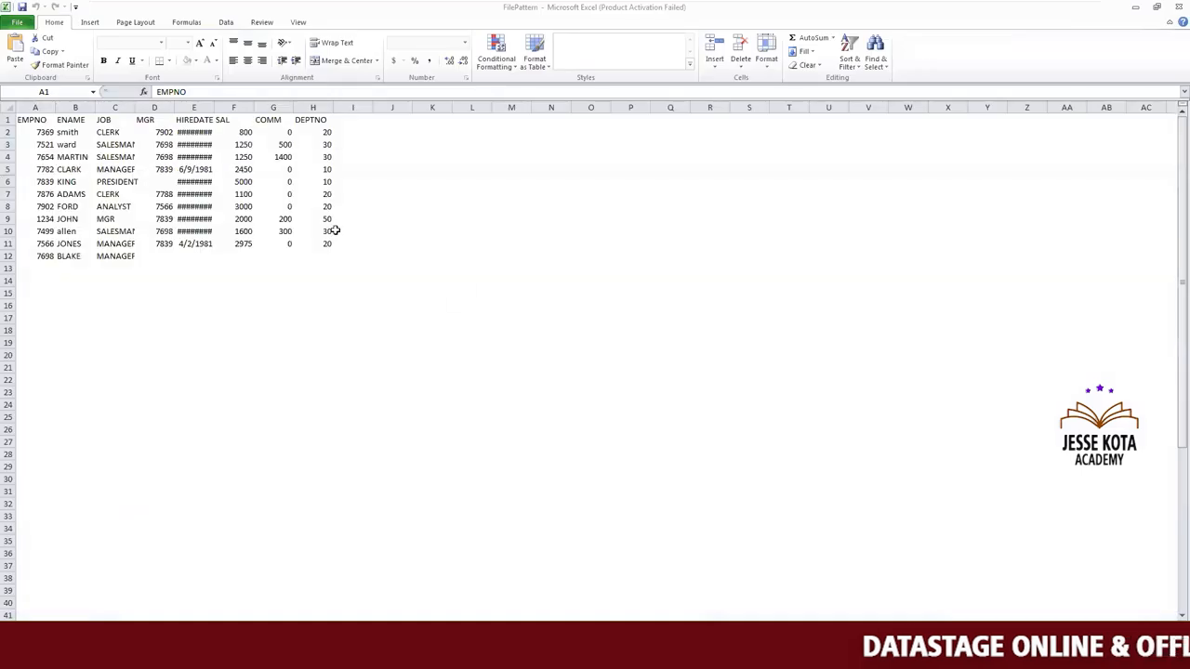
{"action": "left_click_drag", "start_coordinate": [254, 108], "coordinate": [156, 107]}
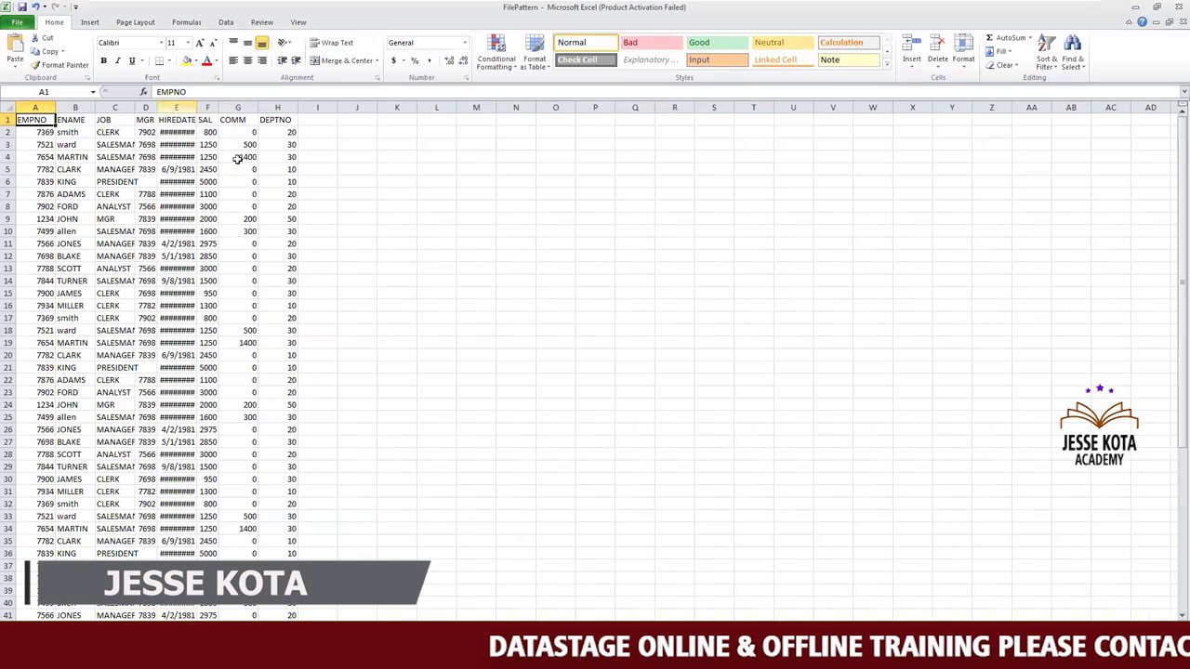
{"action": "left_click", "coordinate": [238, 169]}
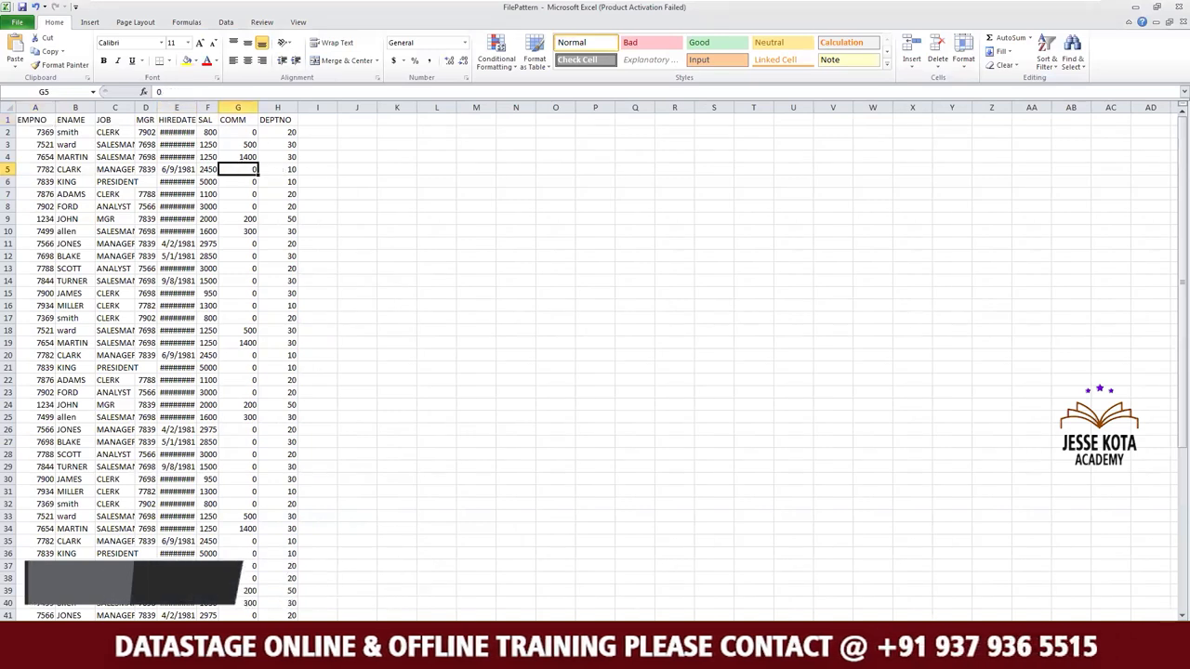
{"action": "scroll", "coordinate": [247, 151], "scroll_direction": "up", "scroll_amount": 3}
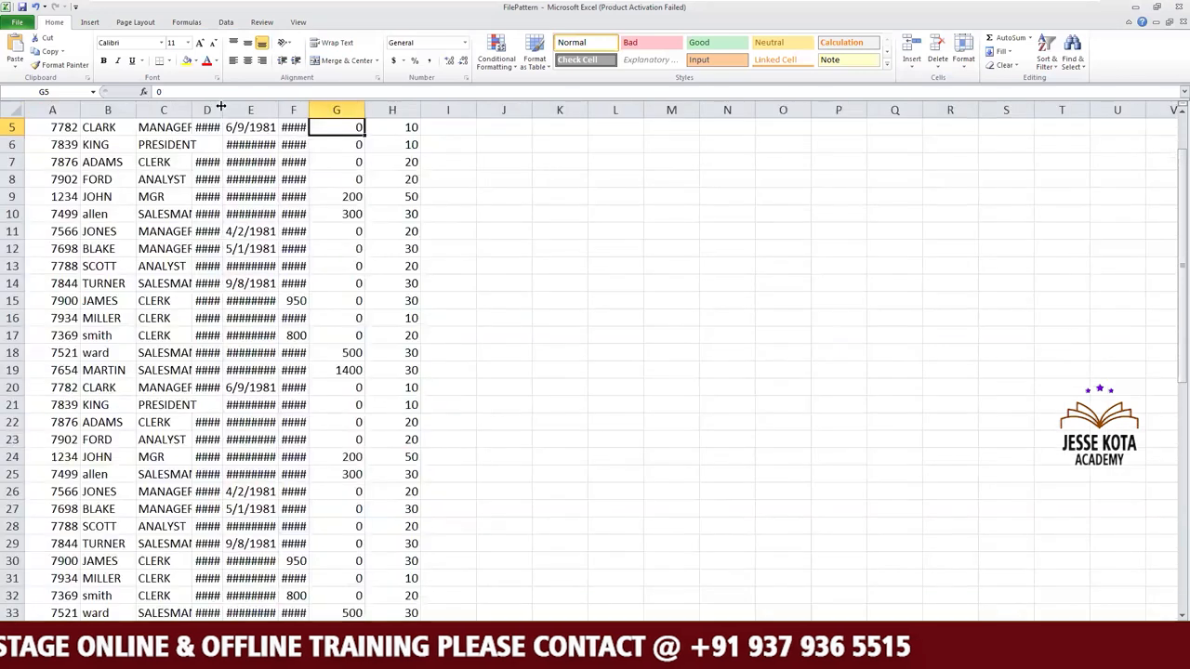
{"action": "left_click_drag", "start_coordinate": [223, 108], "coordinate": [322, 110]}
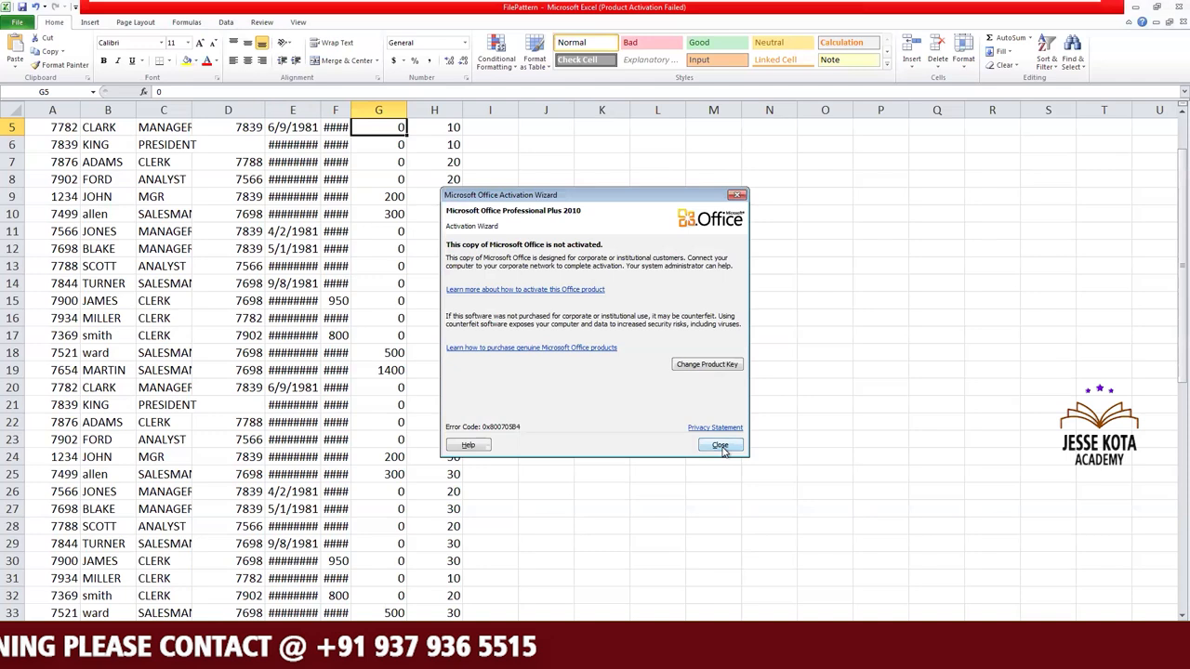
{"action": "left_click", "coordinate": [720, 444]}
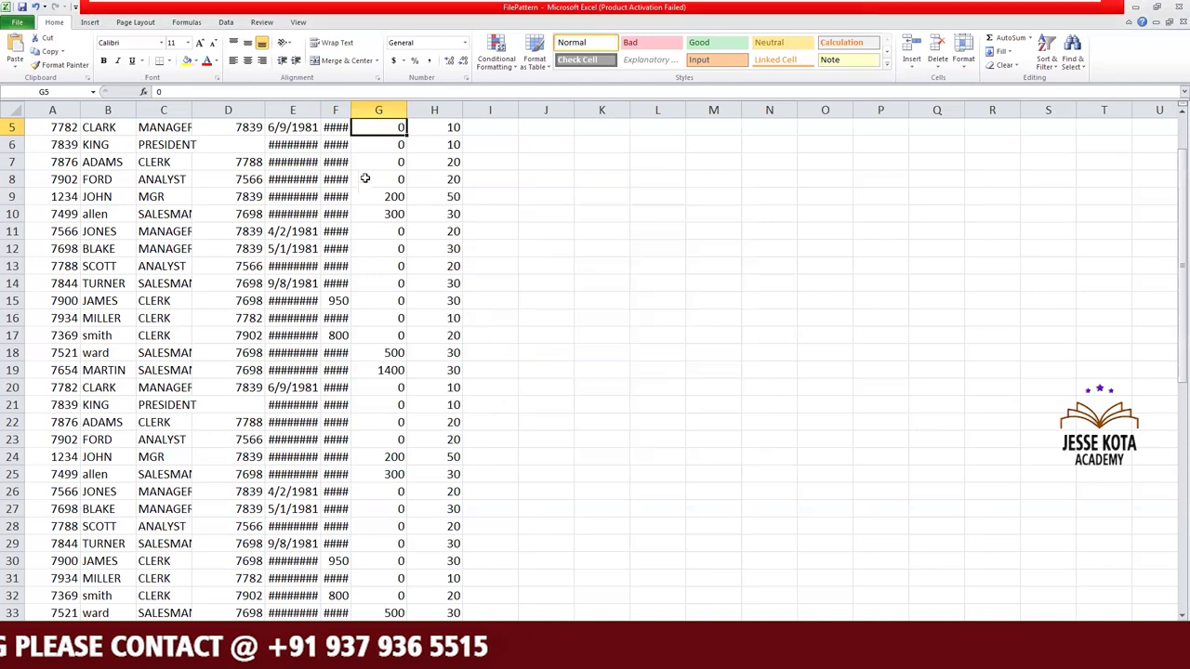
{"action": "double_click", "coordinate": [318, 108]}
{"action": "left_click_drag", "start_coordinate": [364, 110], "coordinate": [368, 109]}
{"action": "left_click", "coordinate": [622, 265]}
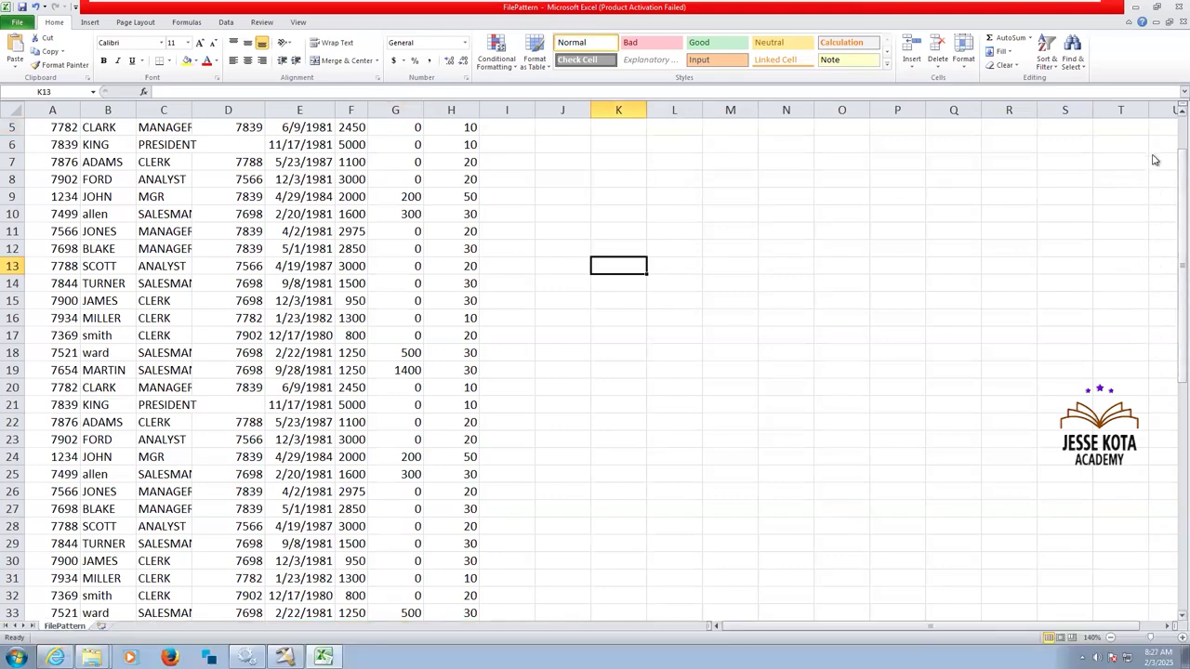
Examine the FilePattern sheet from its header row to its last record and return to cell A1.
{"action": "left_click_drag", "start_coordinate": [1182, 311], "coordinate": [1181, 279]}
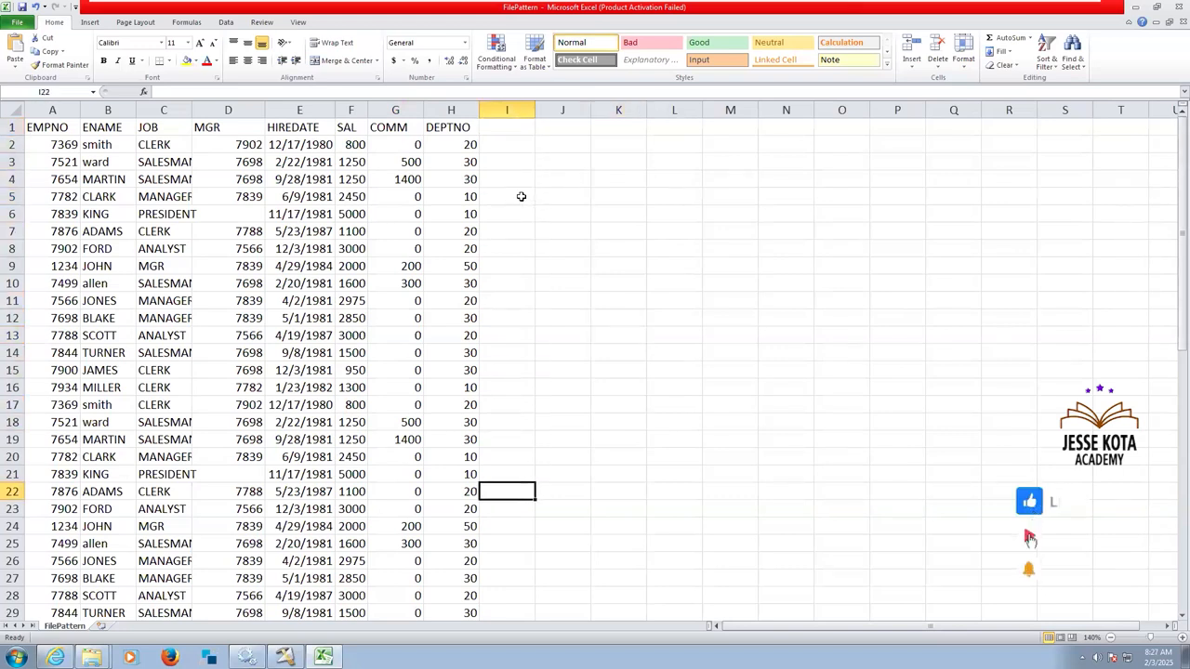
{"action": "key", "text": "Down"}
{"action": "key", "text": "Down"}
{"action": "key", "text": "Down"}
{"action": "key", "text": "Down"}
{"action": "key", "text": "Down"}
{"action": "key", "text": "Down"}
{"action": "key", "text": "Down"}
{"action": "key", "text": "Down"}
{"action": "key", "text": "Down"}
{"action": "key", "text": "Down"}
{"action": "key", "text": "Down"}
{"action": "key", "text": "Down"}
{"action": "key", "text": "Down"}
{"action": "key", "text": "Down"}
{"action": "key", "text": "Down"}
{"action": "key", "text": "Down"}
{"action": "key", "text": "Down"}
{"action": "key", "text": "Down"}
{"action": "key", "text": "Down"}
{"action": "key", "text": "Down"}
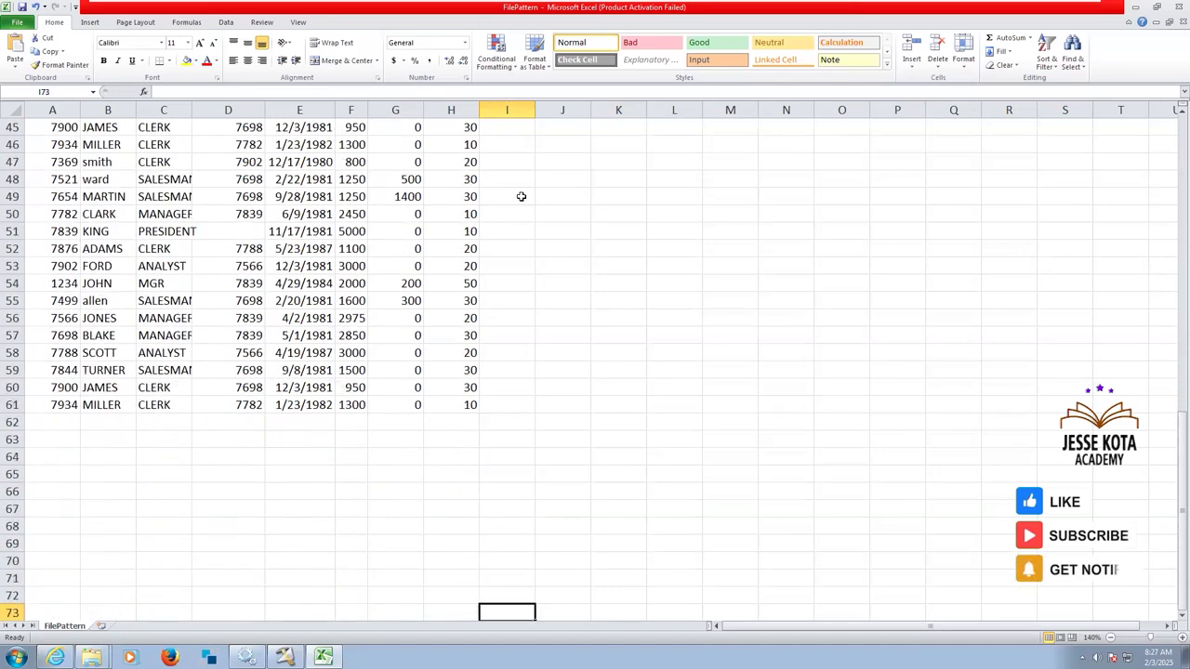
{"action": "left_click", "coordinate": [57, 405]}
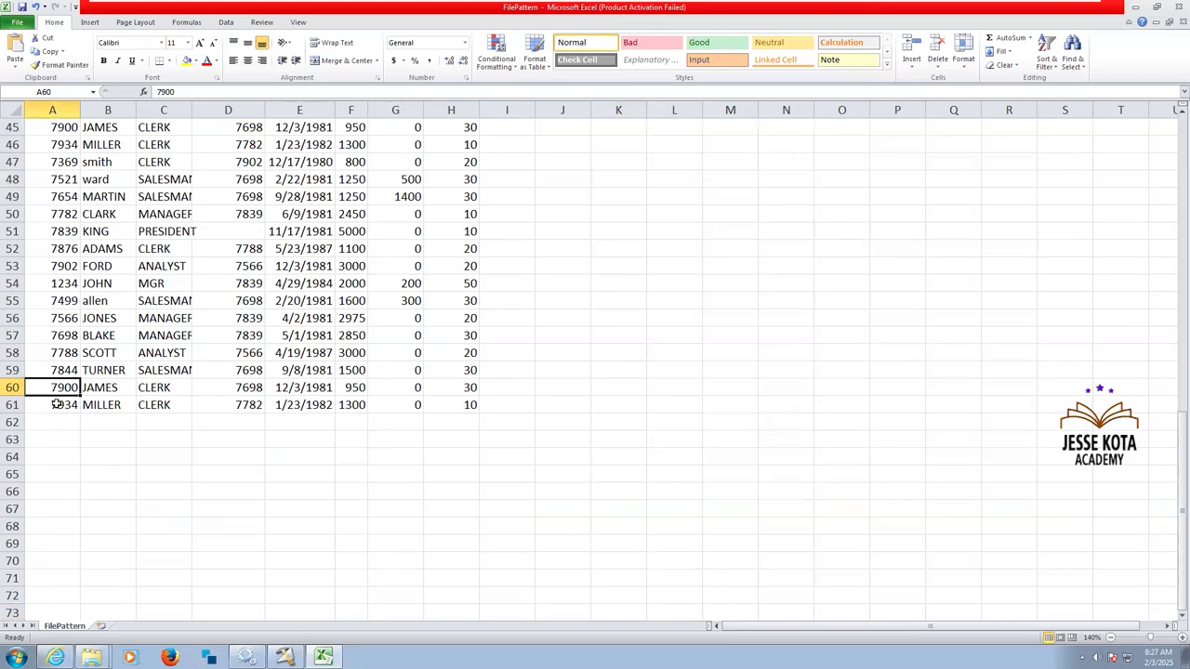
{"action": "key", "text": "Up"}
{"action": "key", "text": "Up"}
{"action": "key", "text": "Up"}
{"action": "key", "text": "Up"}
{"action": "key", "text": "Up"}
{"action": "key", "text": "Up"}
{"action": "key", "text": "Up"}
{"action": "key", "text": "Up"}
{"action": "key", "text": "Up"}
{"action": "key", "text": "Up"}
{"action": "key", "text": "Up"}
{"action": "key", "text": "Up"}
{"action": "key", "text": "Up"}
{"action": "key", "text": "Up"}
{"action": "key", "text": "Up"}
{"action": "key", "text": "Up"}
{"action": "key", "text": "Up"}
{"action": "key", "text": "Up"}
{"action": "key", "text": "Up"}
{"action": "key", "text": "Up"}
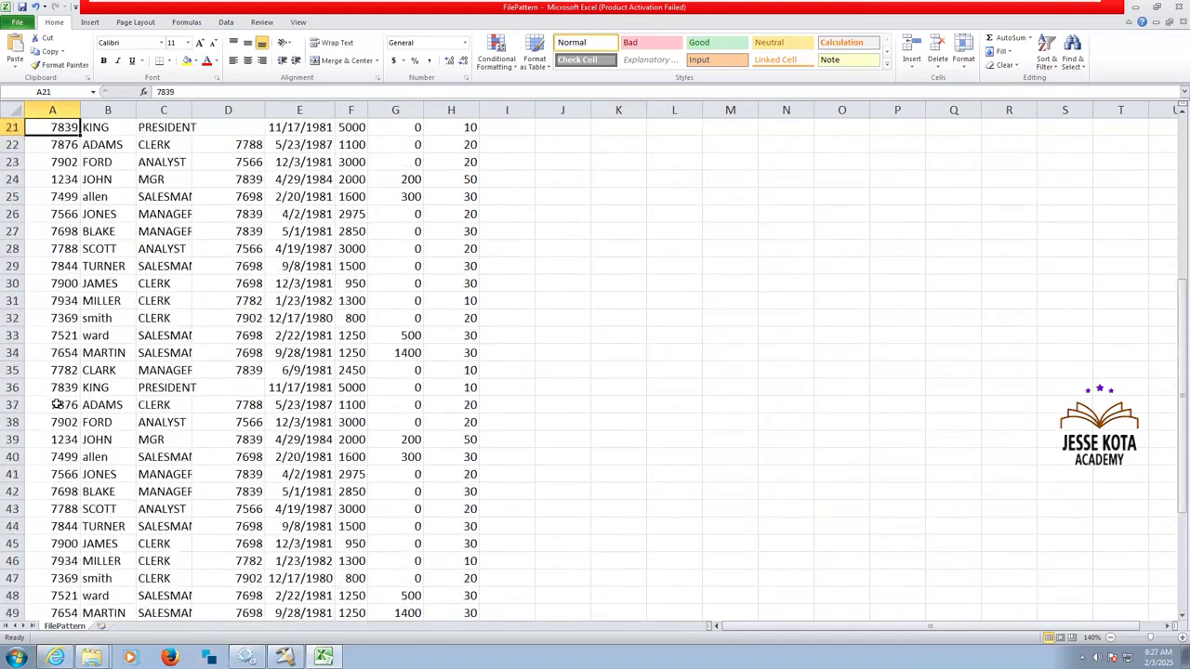
{"action": "key", "text": "Up"}
{"action": "key", "text": "Up"}
{"action": "key", "text": "Up"}
{"action": "key", "text": "Up"}
{"action": "key", "text": "Up"}
{"action": "key", "text": "Up"}
{"action": "key", "text": "Up"}
{"action": "key", "text": "Up"}
{"action": "key", "text": "Up"}
{"action": "key", "text": "Up"}
{"action": "key", "text": "Up"}
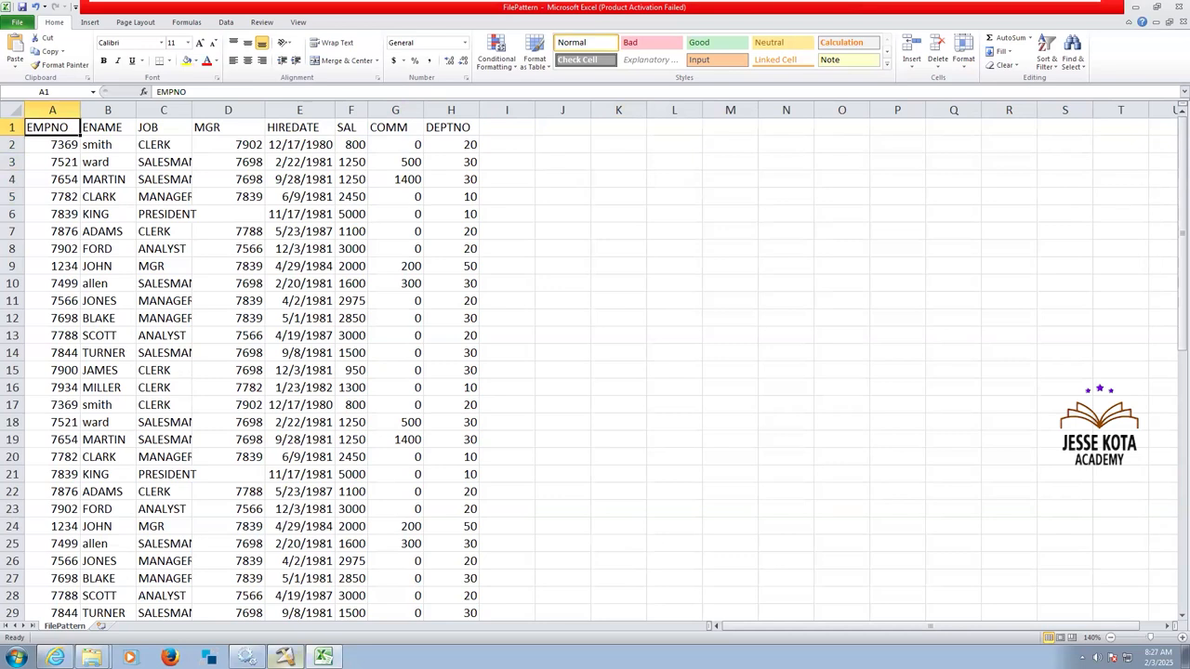
Review the EMP source files in the C:\Source\File_Pattern folder in Windows Explorer, then return to DataStage Designer.
{"action": "left_click", "coordinate": [285, 657]}
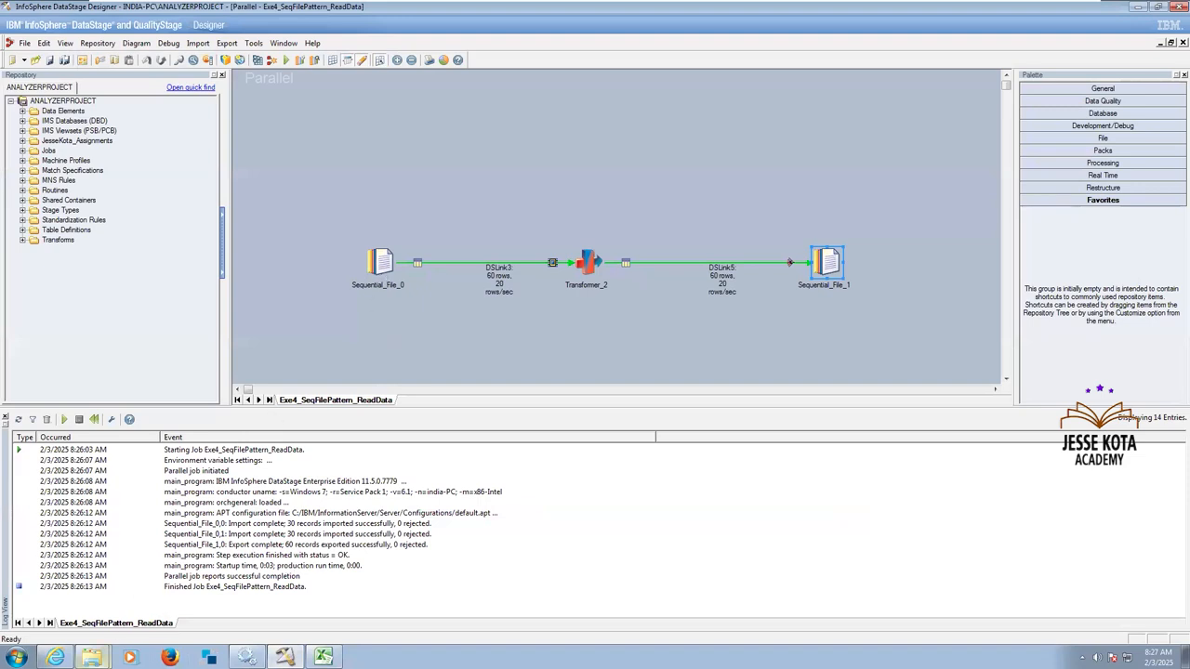
{"action": "mouse_move", "coordinate": [92, 657]}
{"action": "left_click", "coordinate": [90, 610]}
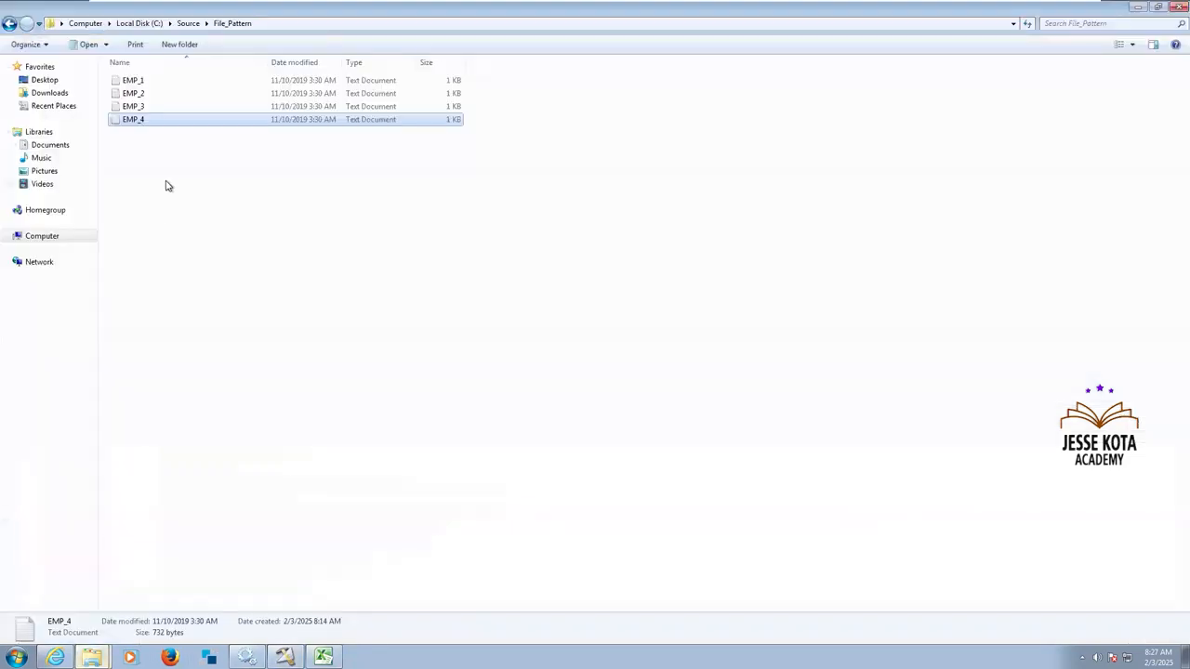
{"action": "left_click", "coordinate": [167, 184]}
{"action": "left_click_drag", "start_coordinate": [540, 193], "coordinate": [162, 79]}
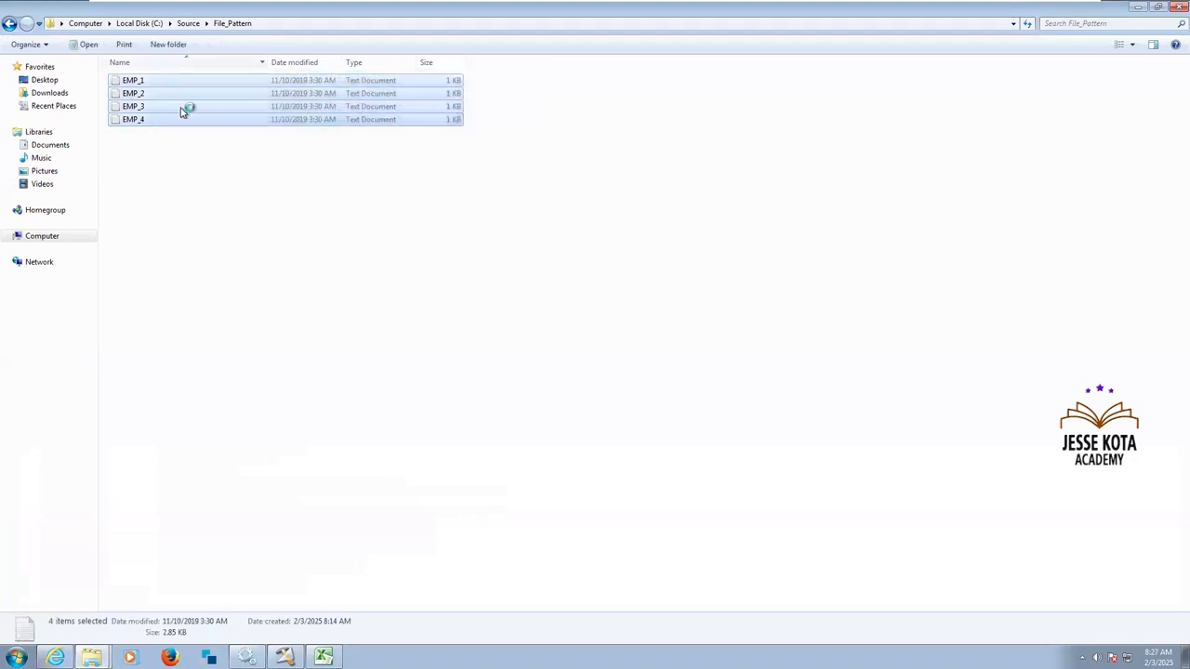
{"action": "left_click", "coordinate": [230, 200]}
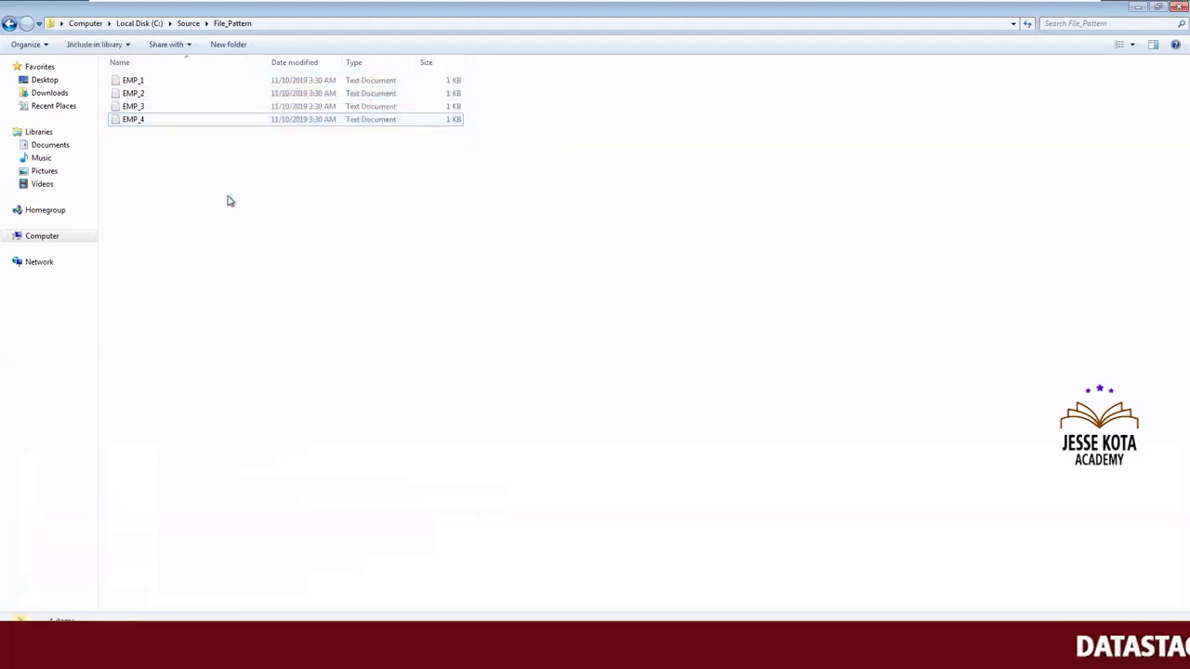
{"action": "left_click", "coordinate": [409, 651]}
{"action": "left_click", "coordinate": [495, 321]}
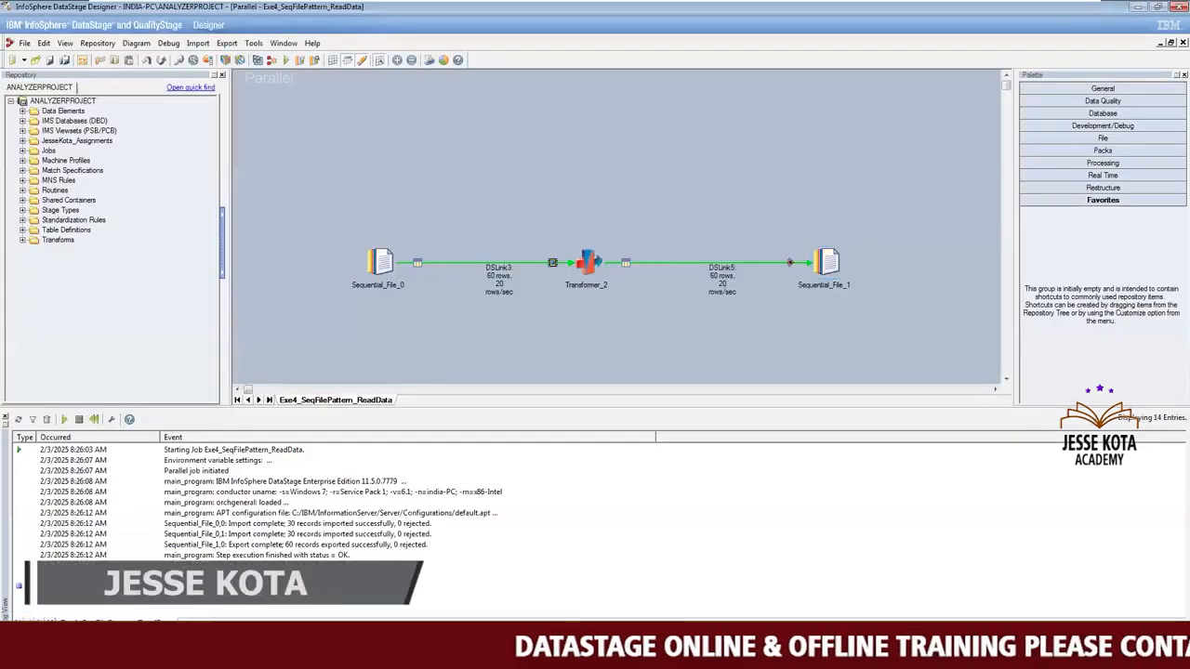
Switch to the FilePattern sheet in Excel and check the MGR column for blank values in the KING rows.
{"action": "left_click", "coordinate": [299, 651]}
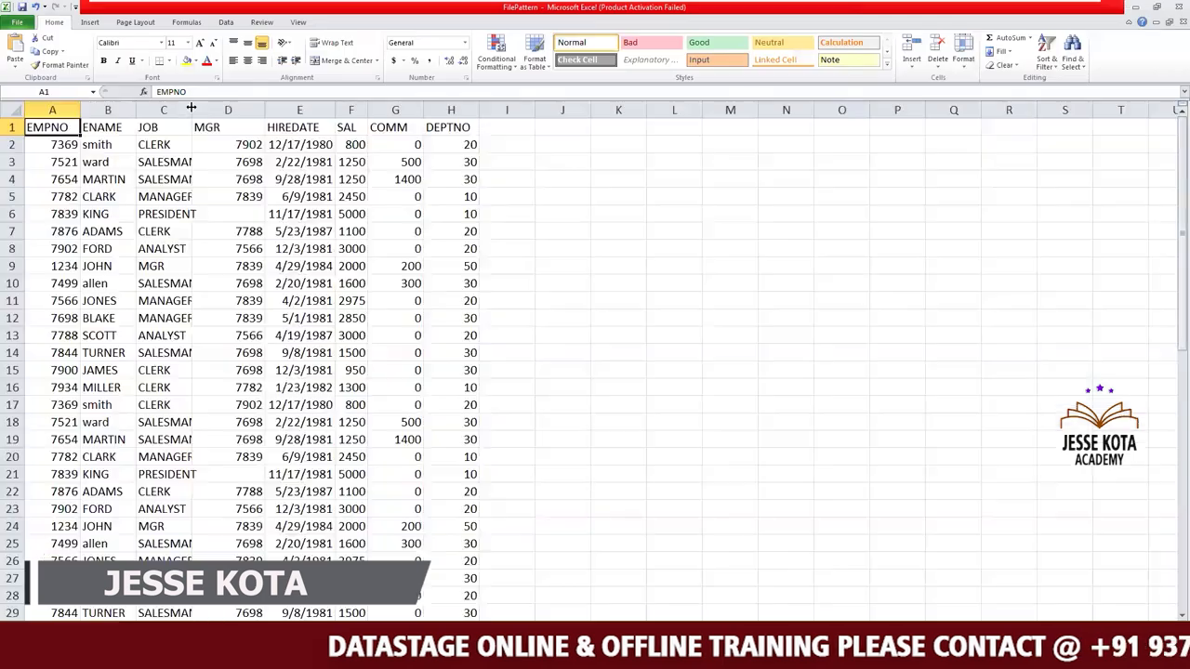
{"action": "left_click", "coordinate": [253, 208]}
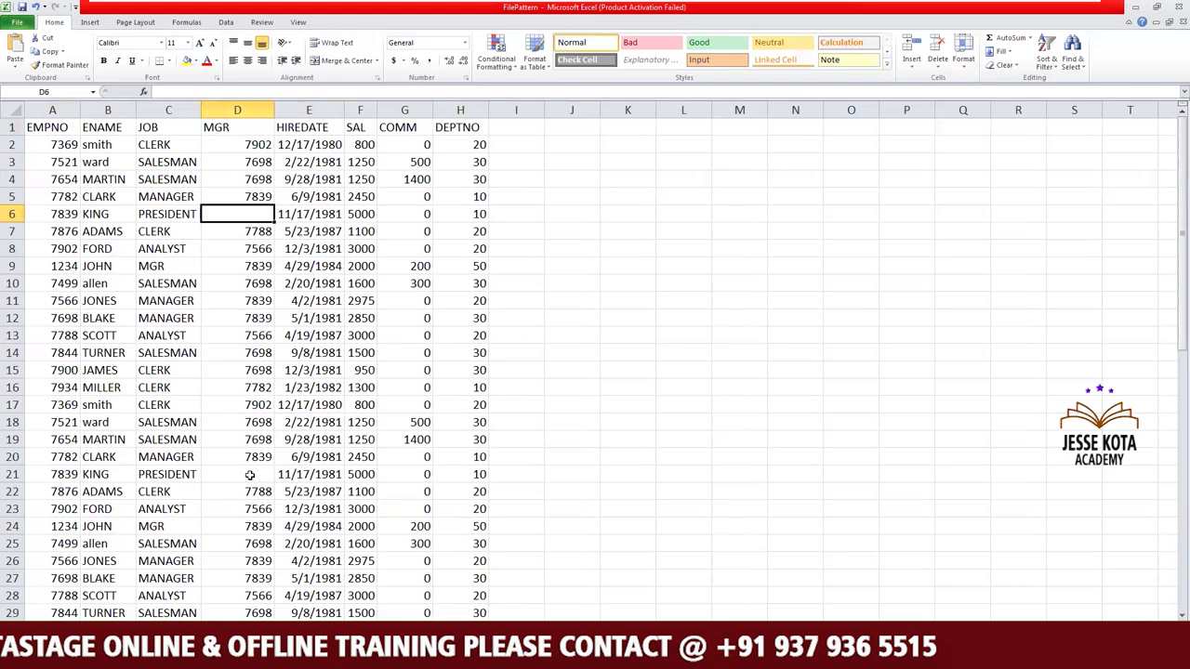
{"action": "left_click", "coordinate": [249, 475]}
{"action": "key", "text": "Return"}
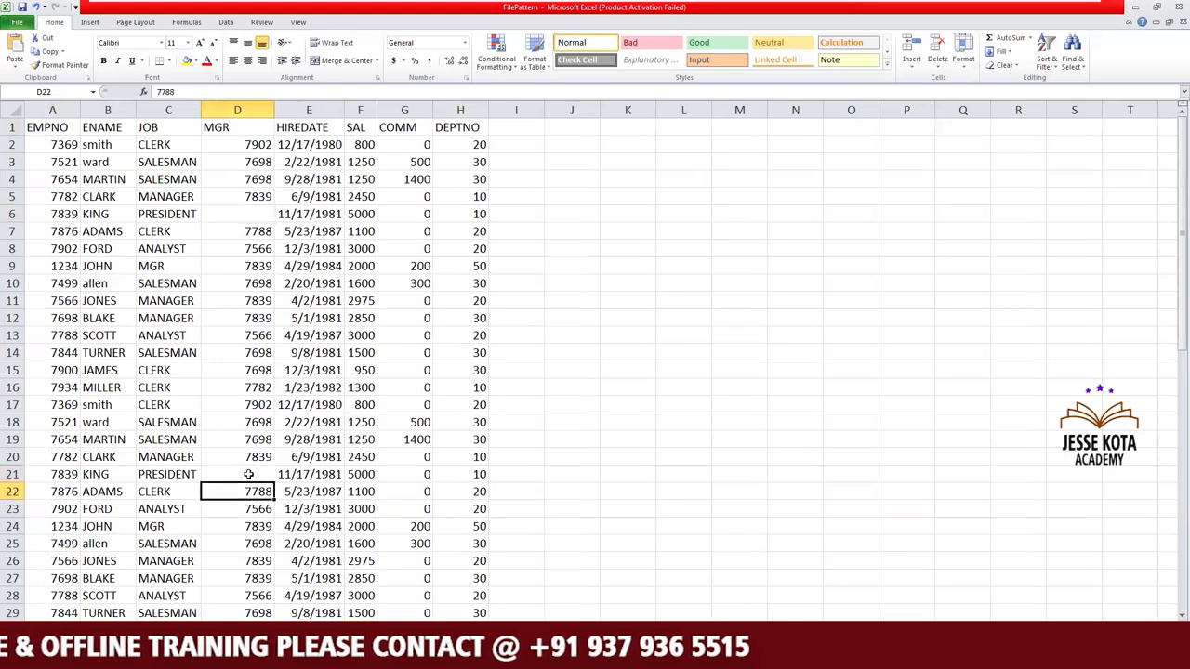
{"action": "key", "text": "Return"}
{"action": "key", "text": "Return"}
{"action": "key", "text": "Return"}
{"action": "key", "text": "Return"}
{"action": "key", "text": "Return"}
{"action": "key", "text": "Return"}
{"action": "key", "text": "Return"}
{"action": "key", "text": "Return"}
{"action": "key", "text": "Return"}
{"action": "key", "text": "Return"}
{"action": "key", "text": "Return"}
{"action": "key", "text": "Return"}
{"action": "key", "text": "Return"}
{"action": "key", "text": "Return"}
{"action": "key", "text": "Return"}
{"action": "key", "text": "Return"}
{"action": "key", "text": "Return"}
{"action": "key", "text": "Return"}
{"action": "key", "text": "Return"}
{"action": "key", "text": "Return"}
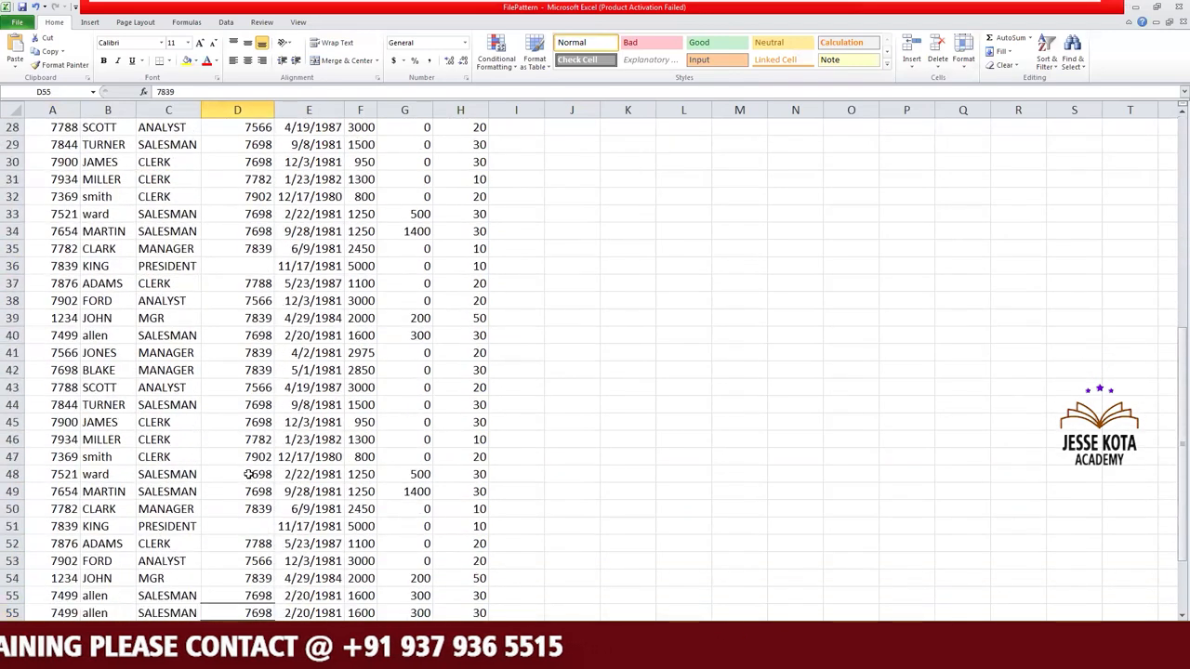
{"action": "key", "text": "Return"}
{"action": "key", "text": "Return"}
{"action": "key", "text": "Return"}
{"action": "key", "text": "Return"}
{"action": "key", "text": "Return"}
{"action": "key", "text": "Return"}
{"action": "key", "text": "Return"}
{"action": "key", "text": "Return"}
{"action": "key", "text": "Return"}
{"action": "key", "text": "Return"}
{"action": "key", "text": "Return"}
{"action": "key", "text": "Up"}
{"action": "key", "text": "Up"}
{"action": "key", "text": "Up"}
{"action": "key", "text": "Up"}
{"action": "key", "text": "Up"}
{"action": "key", "text": "Up"}
{"action": "key", "text": "Up"}
{"action": "key", "text": "Up"}
{"action": "key", "text": "Up"}
{"action": "key", "text": "Up"}
{"action": "key", "text": "Up"}
{"action": "key", "text": "Up"}
{"action": "key", "text": "Up"}
{"action": "key", "text": "Up"}
{"action": "key", "text": "Up"}
{"action": "key", "text": "Up"}
{"action": "key", "text": "Up"}
{"action": "key", "text": "Up"}
{"action": "key", "text": "Up"}
Switch to DataStage Designer and inspect the Null field value property in the output format of the Sequential_File_0 stage.
{"action": "key", "text": "alt+Tab"}
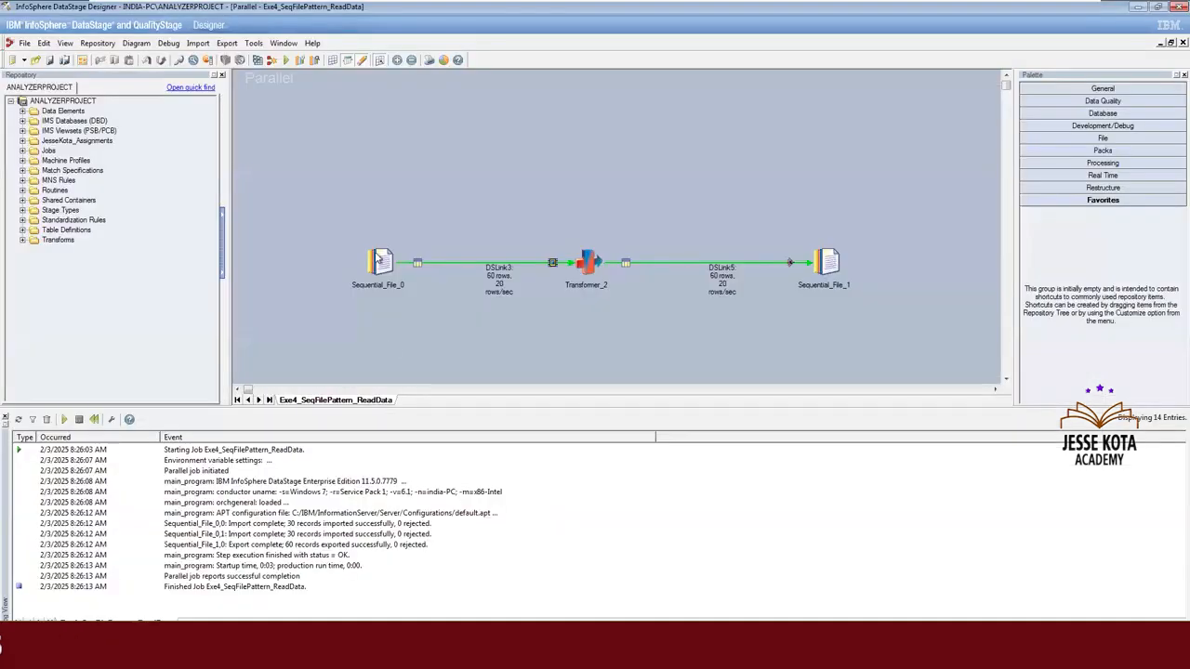
{"action": "double_click", "coordinate": [377, 258]}
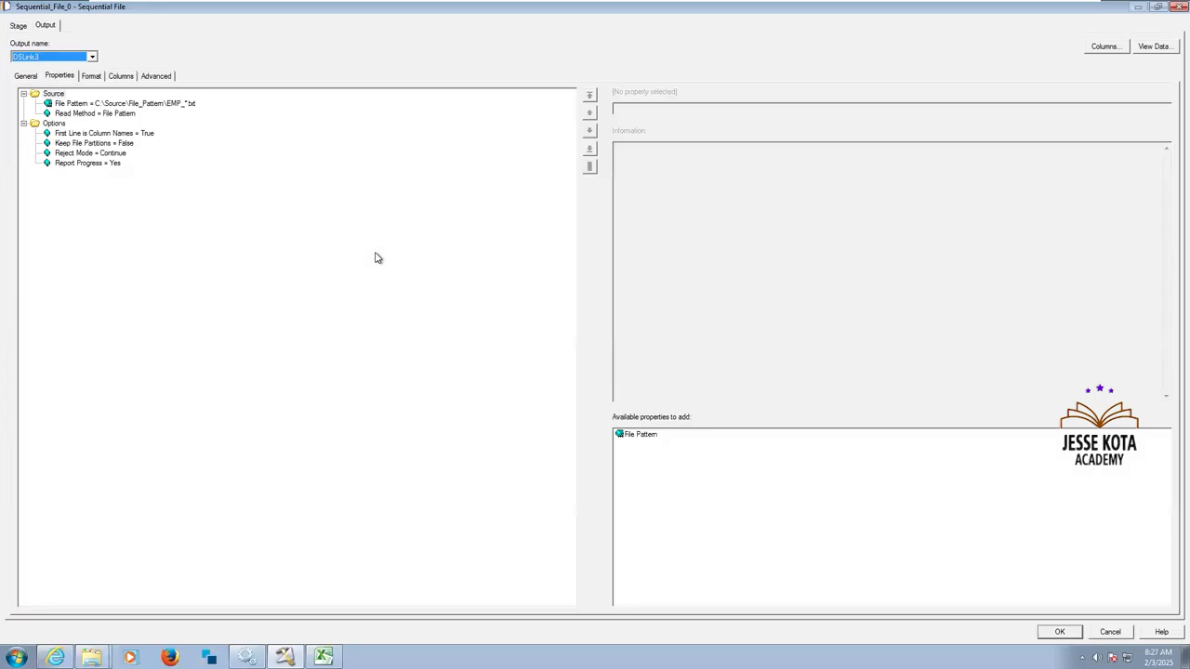
{"action": "left_click", "coordinate": [91, 76]}
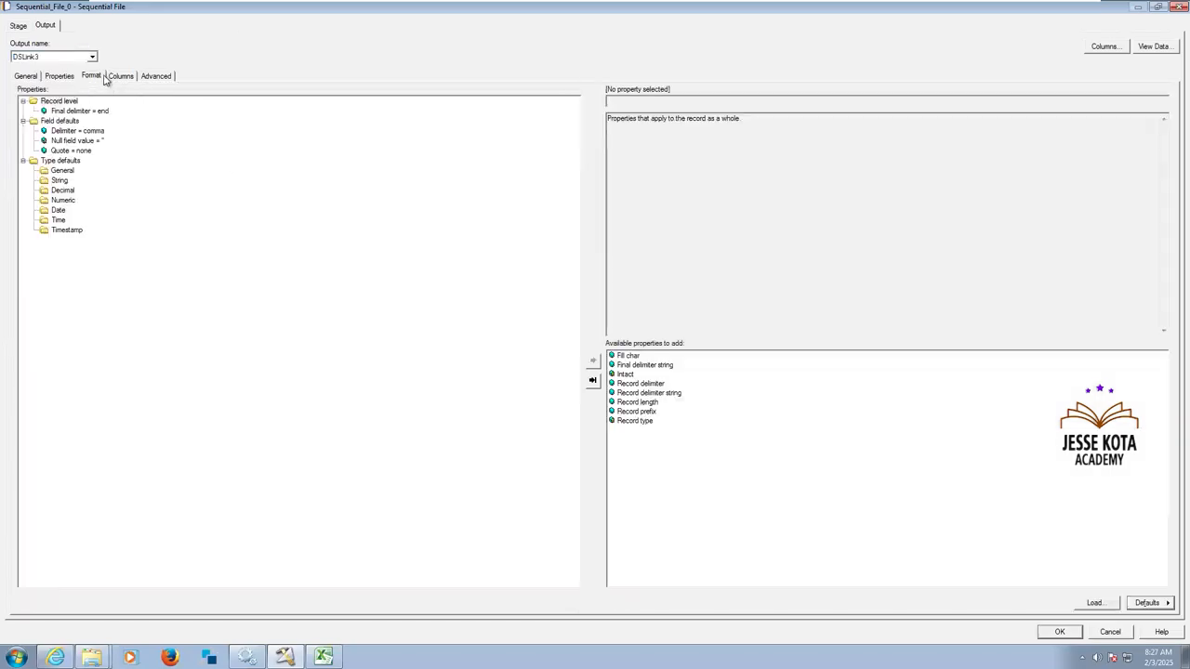
{"action": "left_click", "coordinate": [79, 141]}
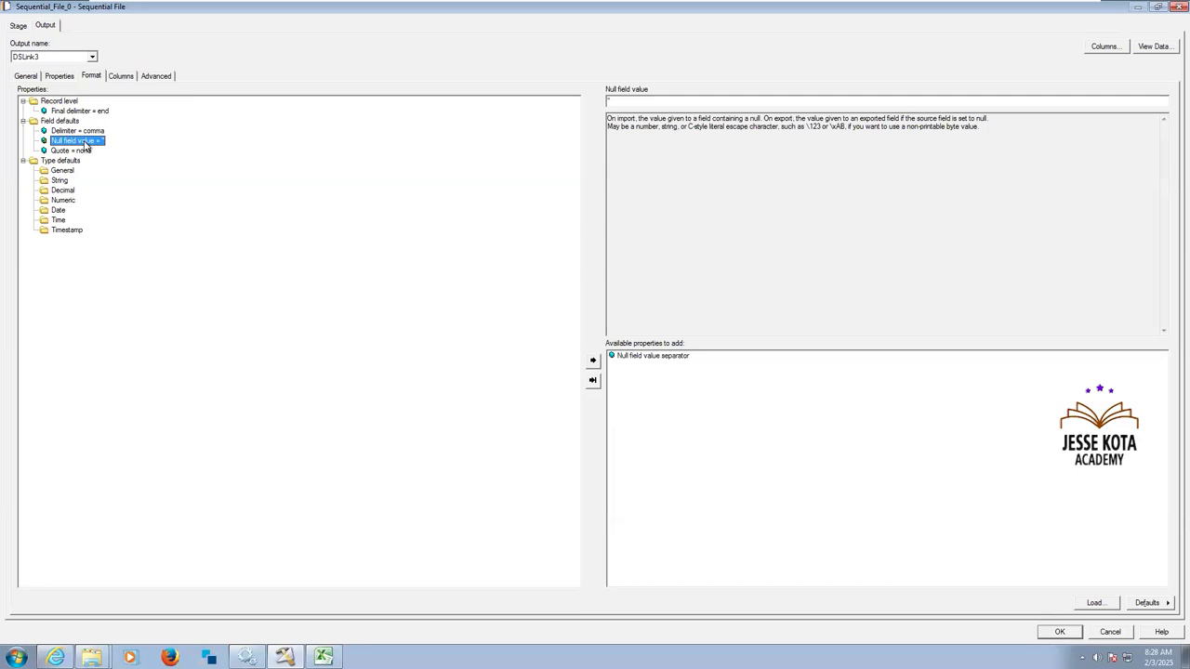
Remove the Null field value property from the Sequential_File_0 output format and delete all its column definitions.
{"action": "key", "text": "Delete"}
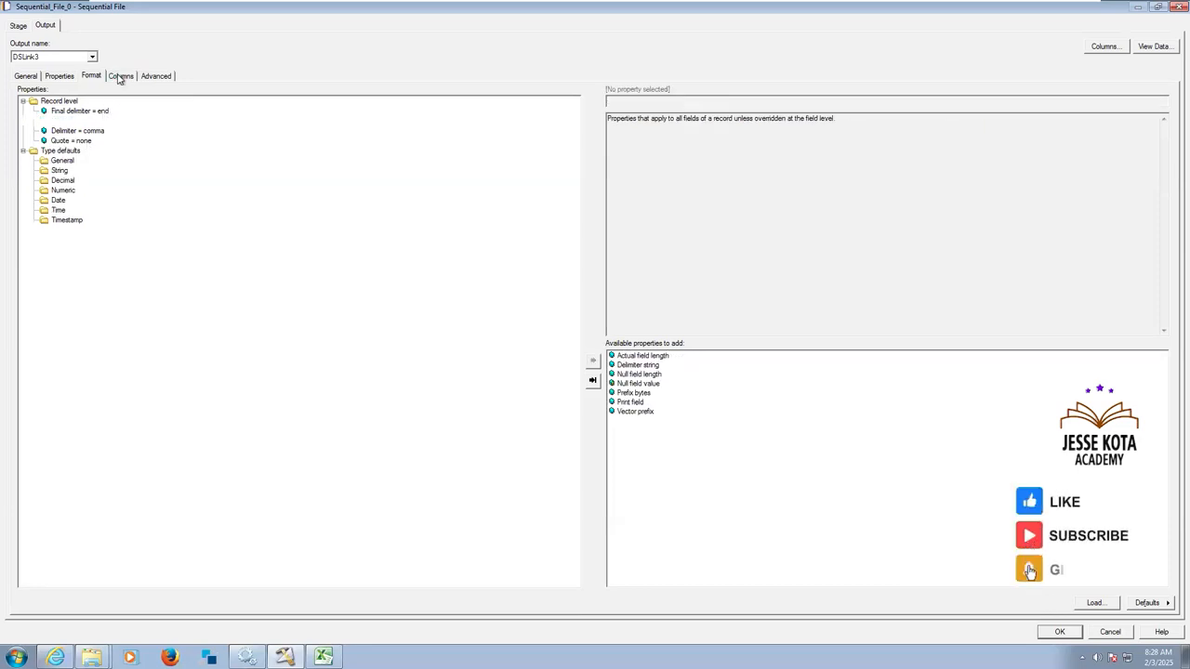
{"action": "left_click", "coordinate": [119, 77]}
{"action": "left_click", "coordinate": [61, 105]}
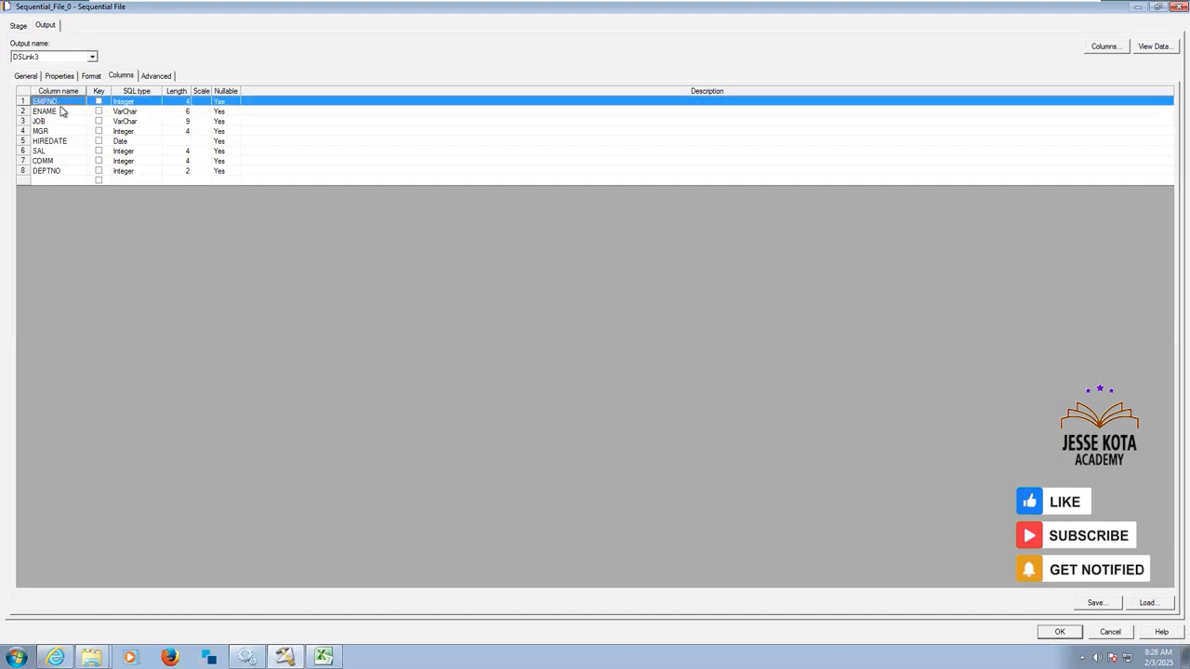
{"action": "key", "text": "shift+Down"}
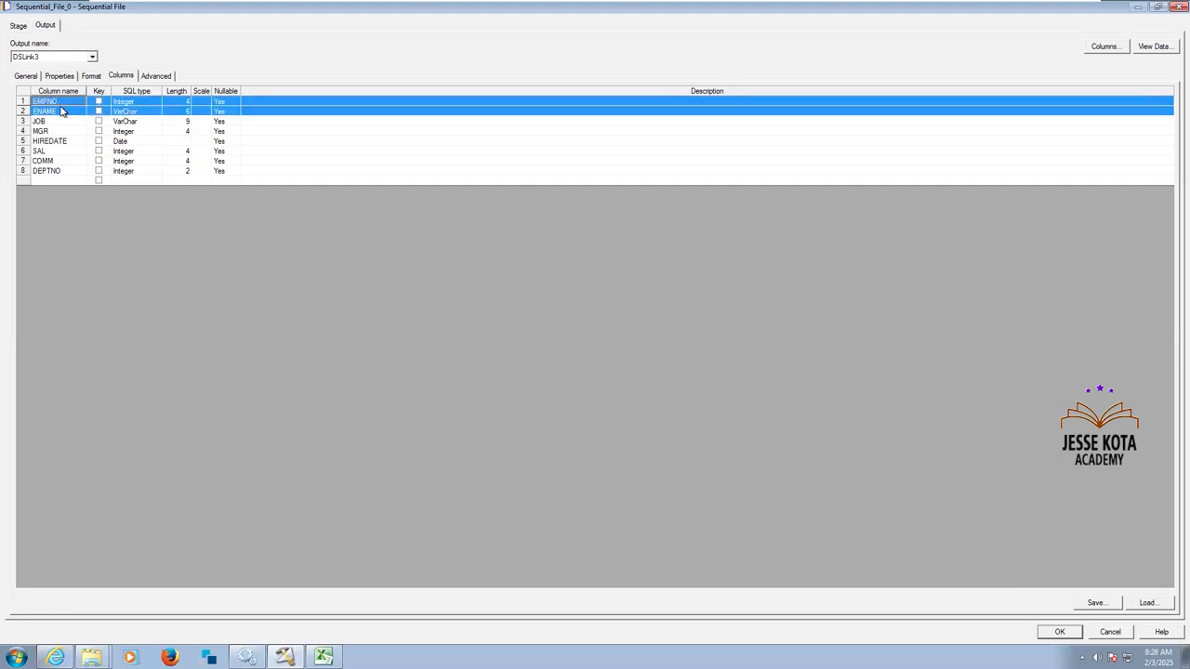
{"action": "key", "text": "ctrl+a"}
{"action": "key", "text": "Delete"}
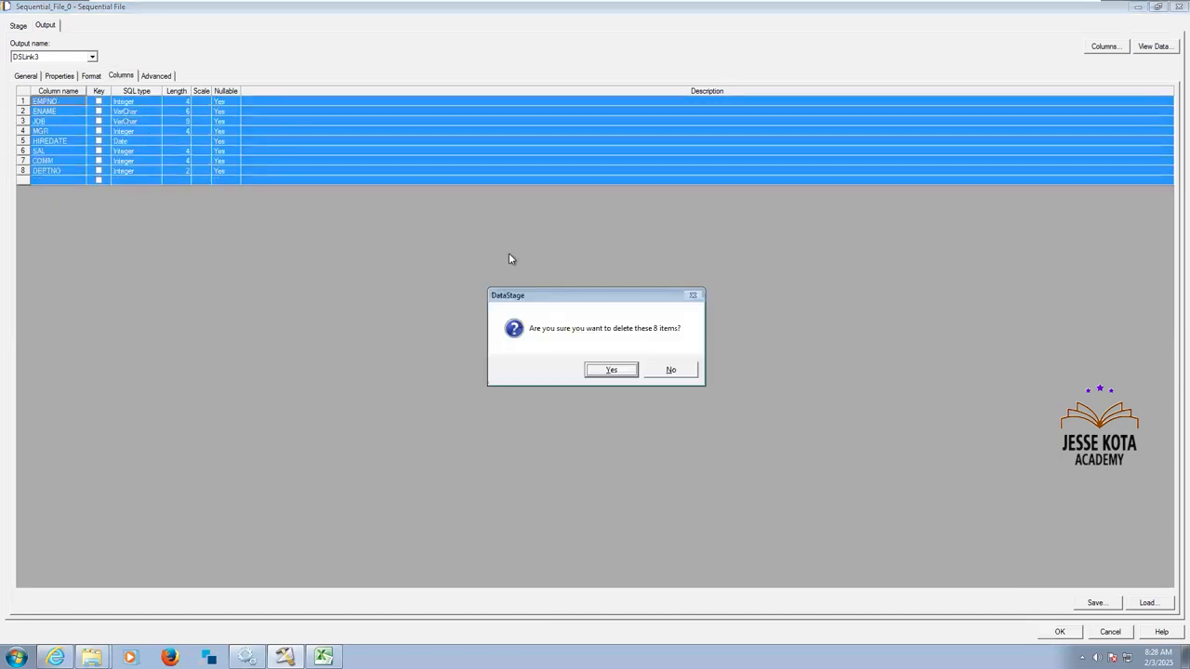
{"action": "left_click", "coordinate": [628, 372]}
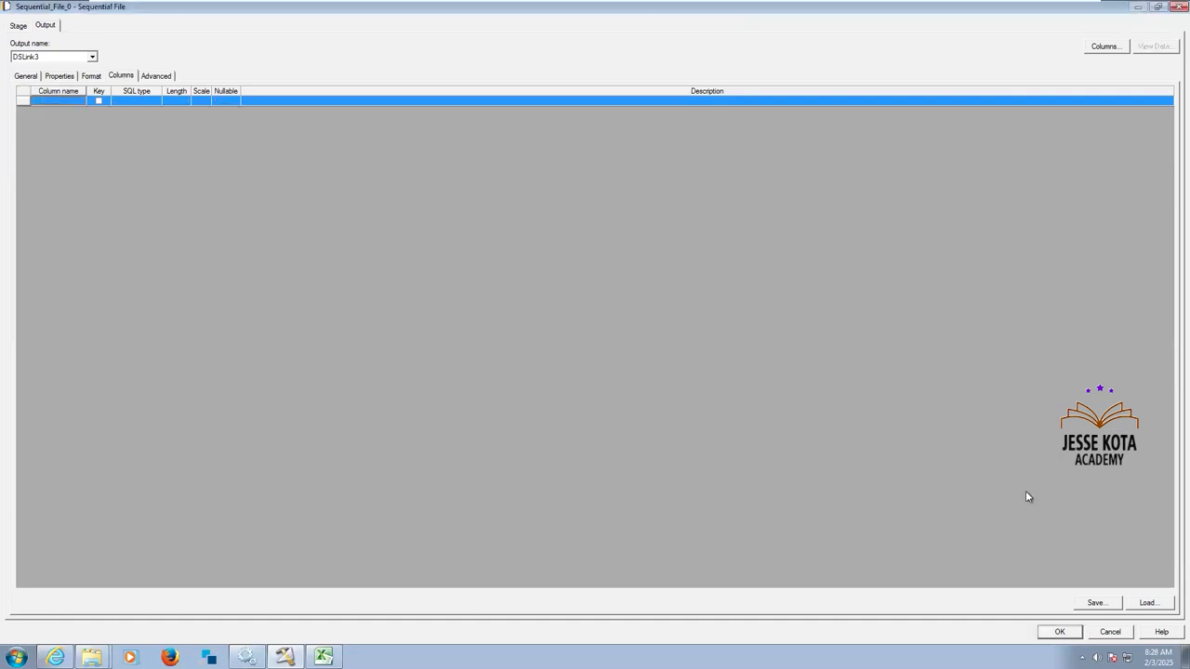
Close the FilePattern workbook in Excel and load all columns of the EMP_2.txt table definition from Sequential\File_Pattern into Sequential_File_0.
{"action": "left_click", "coordinate": [1149, 603]}
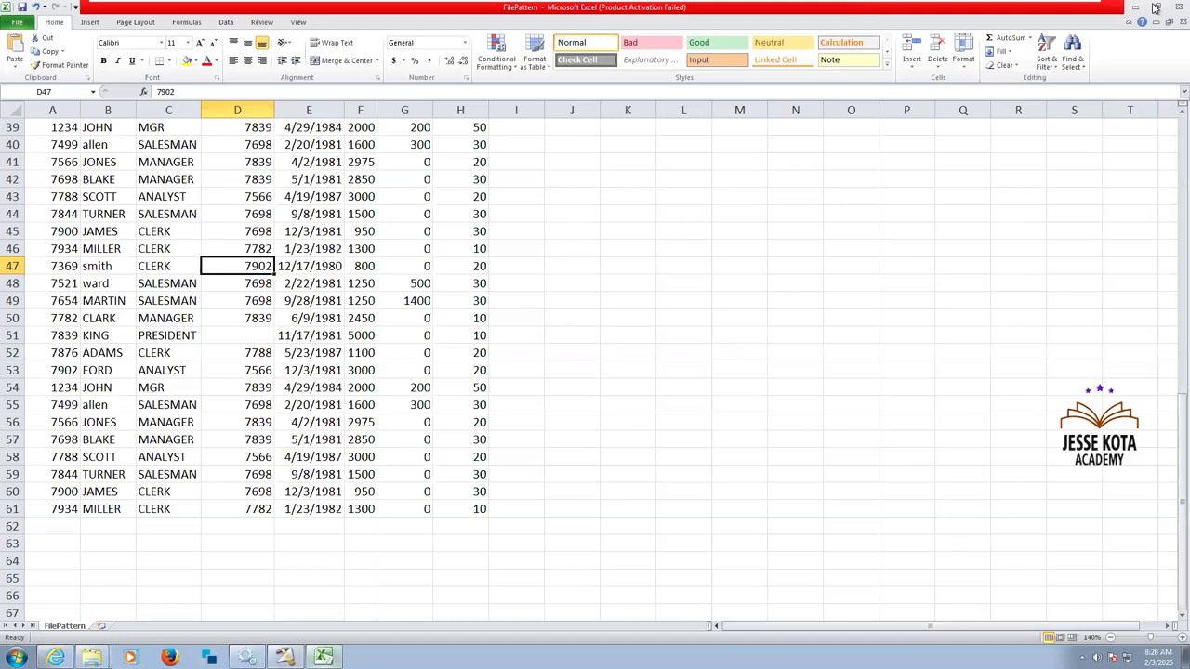
{"action": "left_click", "coordinate": [1178, 7]}
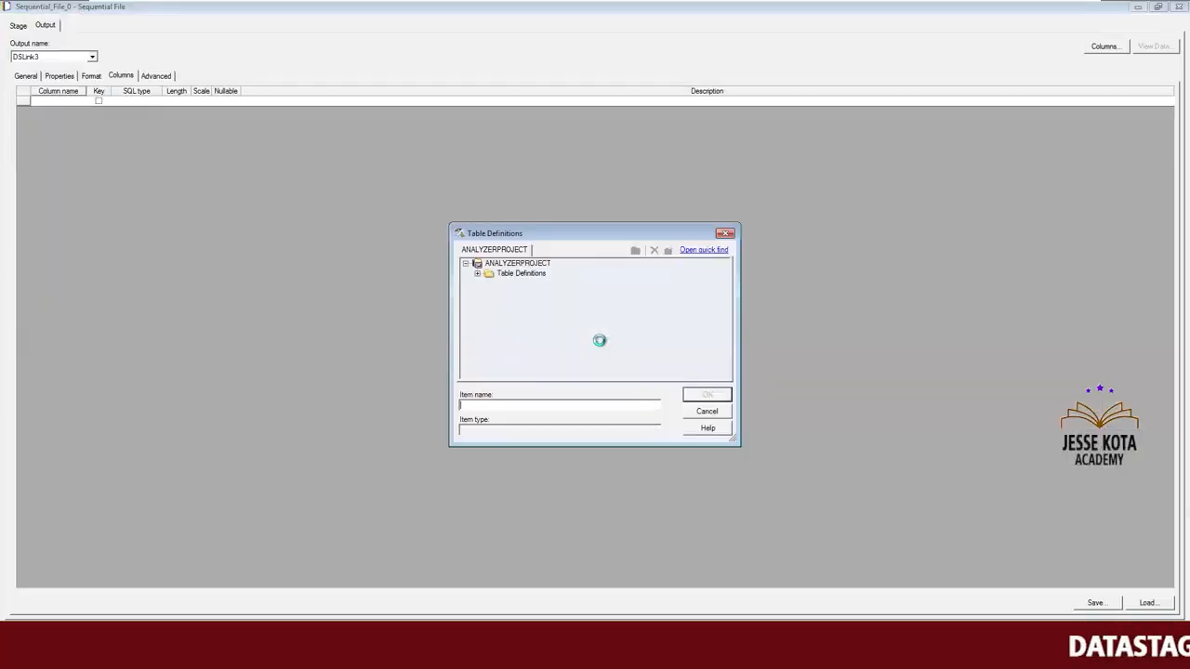
{"action": "left_click", "coordinate": [477, 273]}
{"action": "left_click", "coordinate": [489, 322]}
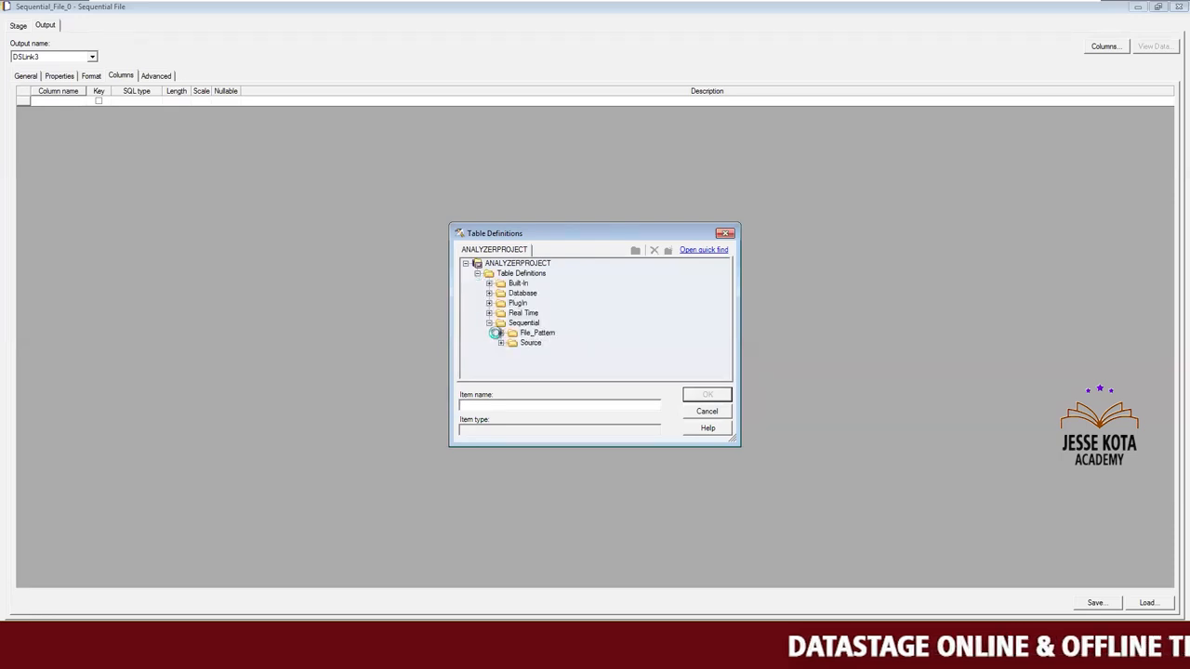
{"action": "left_click", "coordinate": [500, 332]}
{"action": "left_click", "coordinate": [546, 353]}
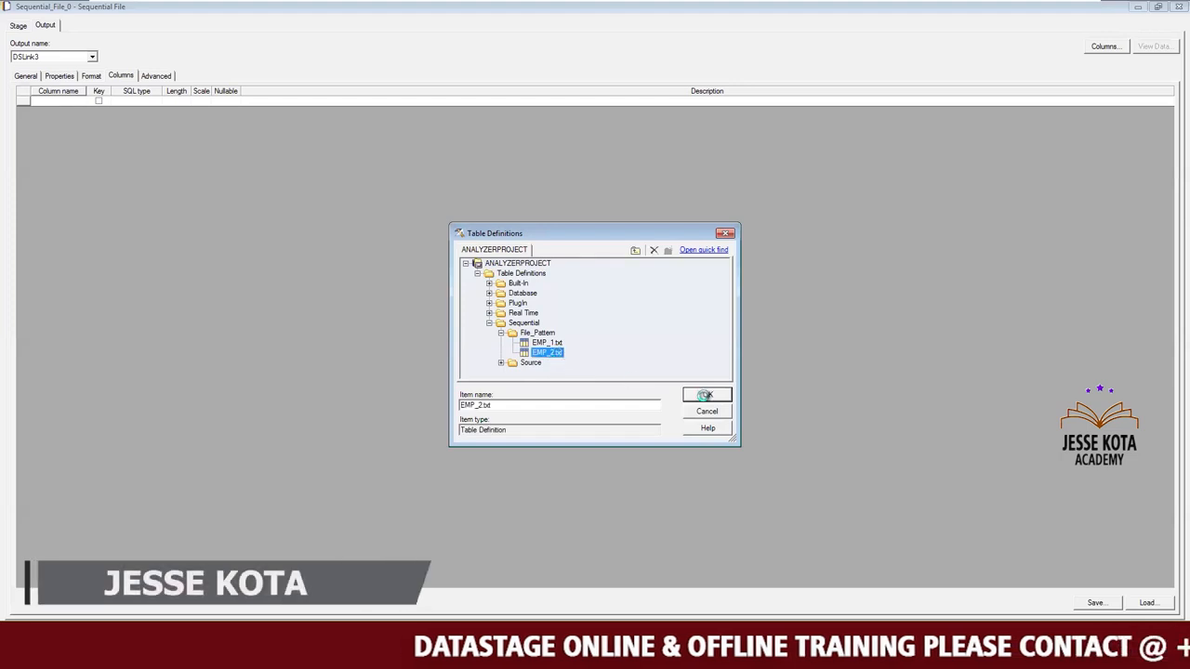
{"action": "left_click", "coordinate": [705, 395]}
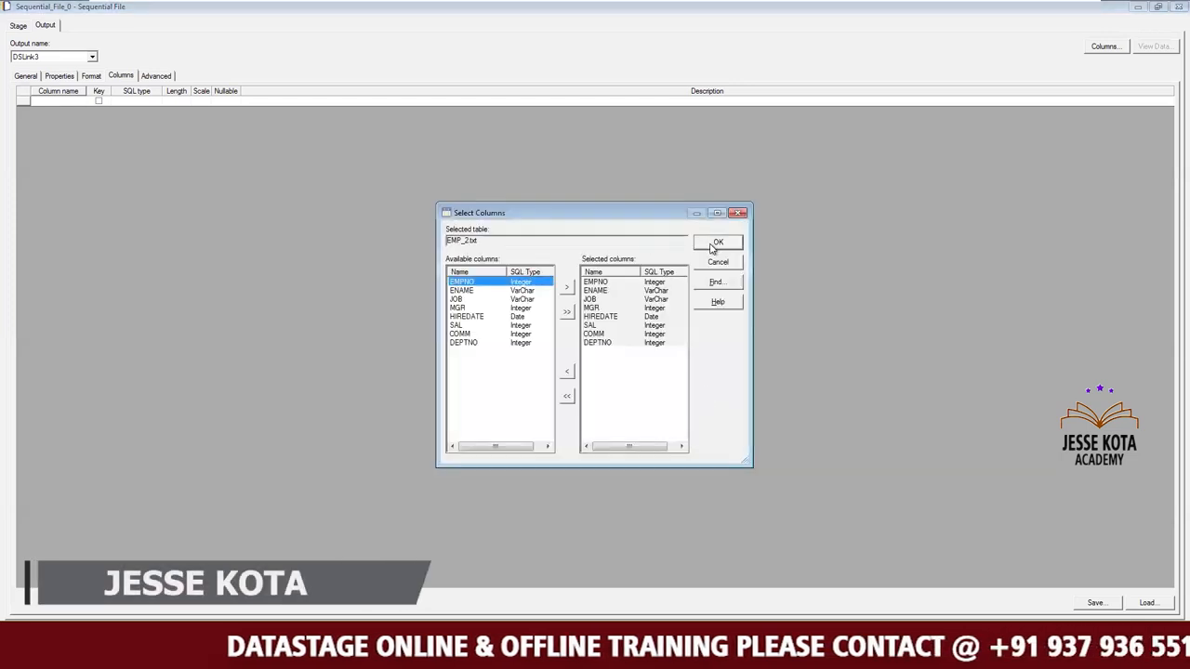
{"action": "left_click", "coordinate": [711, 247]}
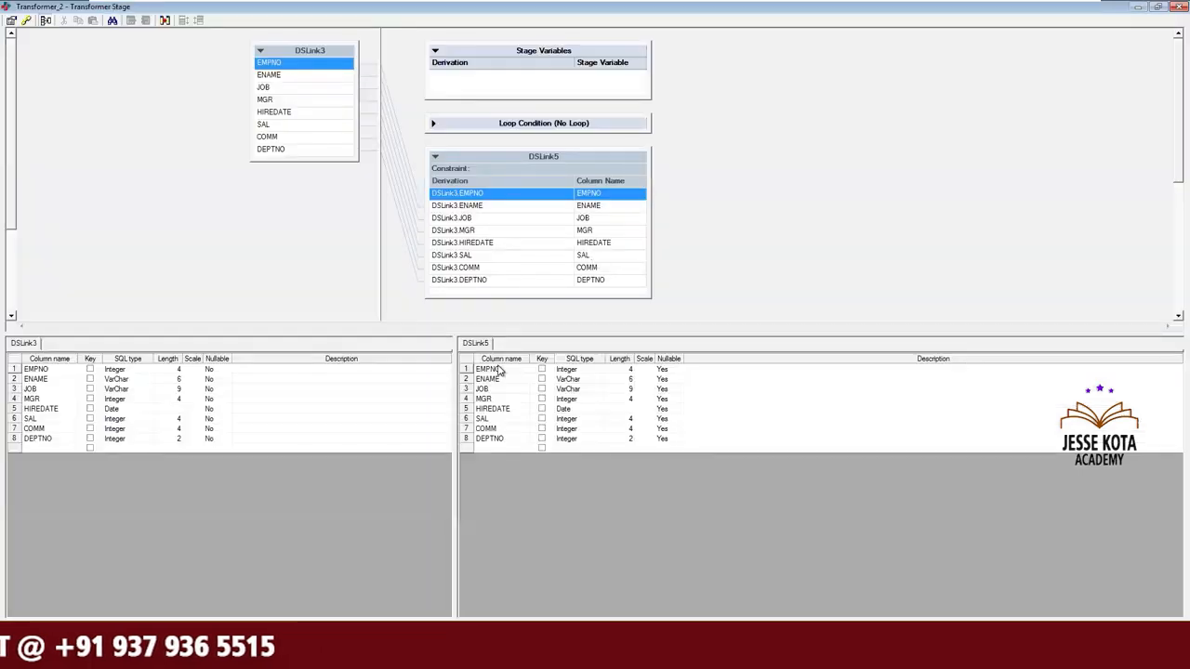
Delete all the columns of output link DSLink5 in the Transformer_2 stage.
{"action": "left_click", "coordinate": [676, 369]}
{"action": "left_click", "coordinate": [664, 389]}
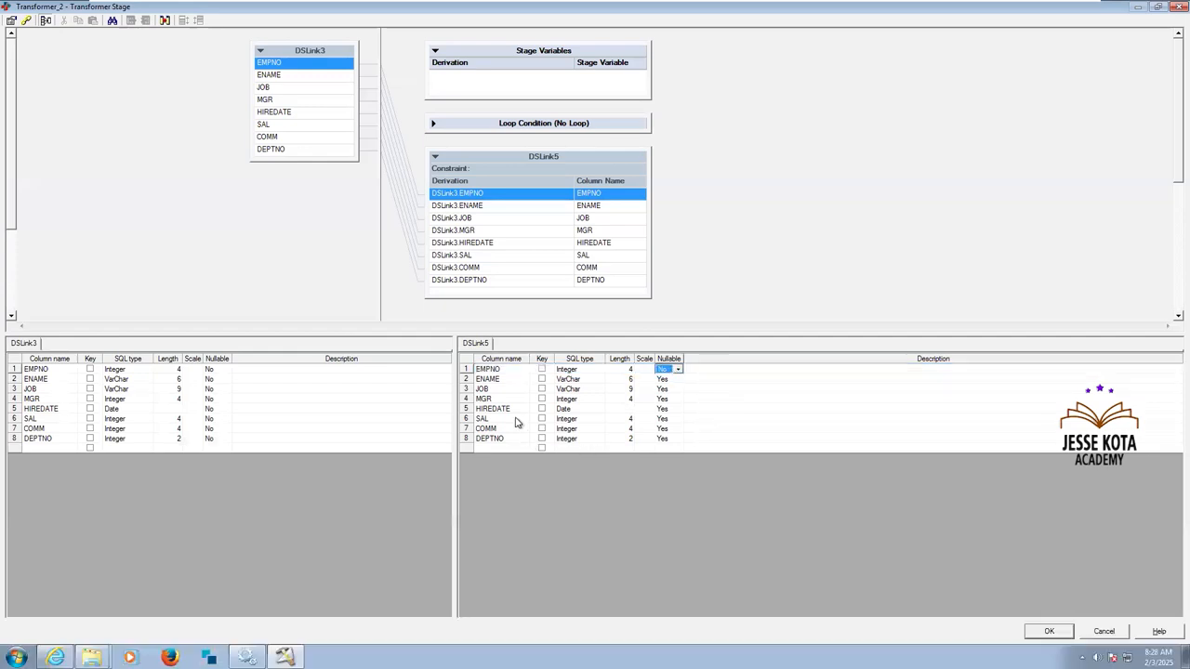
{"action": "left_click", "coordinate": [506, 372]}
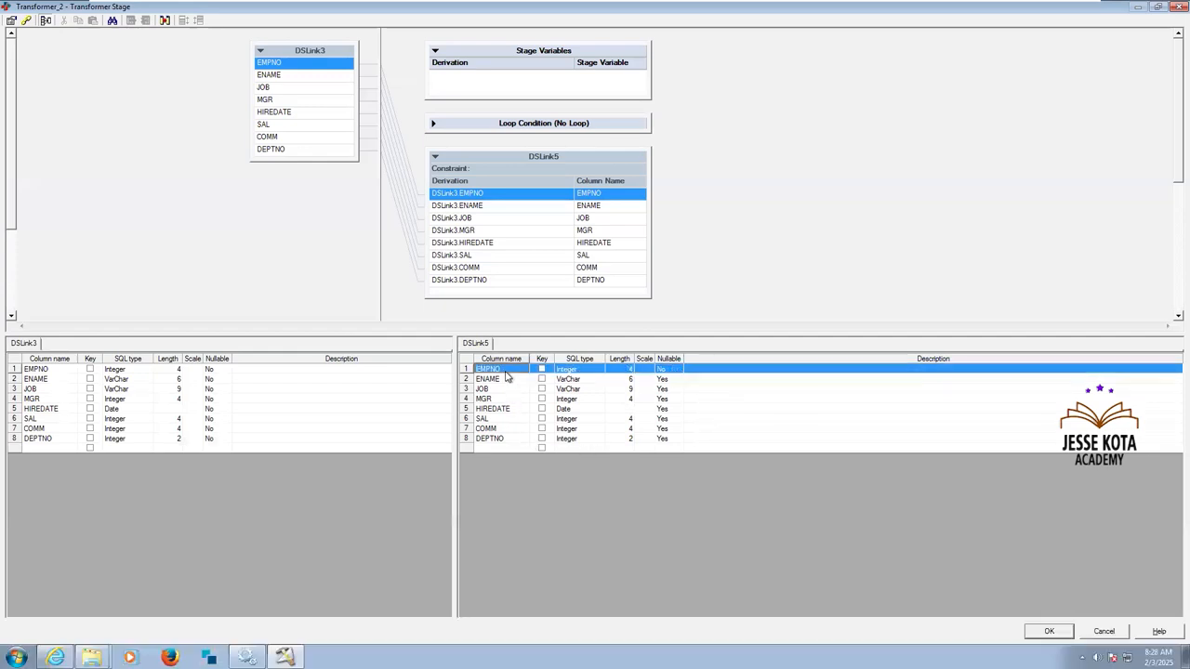
{"action": "key", "text": "shift+Down"}
{"action": "key", "text": "shift+Down"}
{"action": "key", "text": "shift+Down"}
{"action": "key", "text": "shift+Down"}
{"action": "key", "text": "shift+Down"}
{"action": "key", "text": "shift+Down"}
{"action": "key", "text": "shift+Down"}
{"action": "key", "text": "Delete"}
{"action": "key", "text": "Return"}
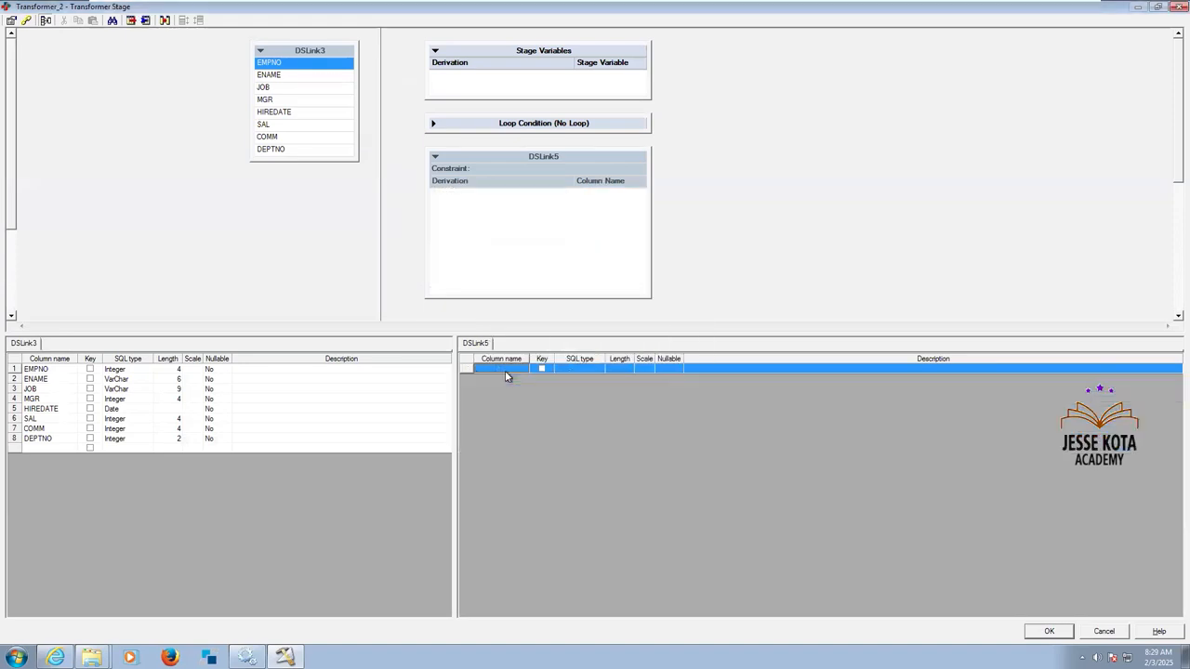
Map all DSLink3 columns from EMPNO to DEPTNO to output link DSLink5 and save the Transformer_2 settings.
{"action": "left_click", "coordinate": [334, 116]}
{"action": "key", "text": "ctrl+a"}
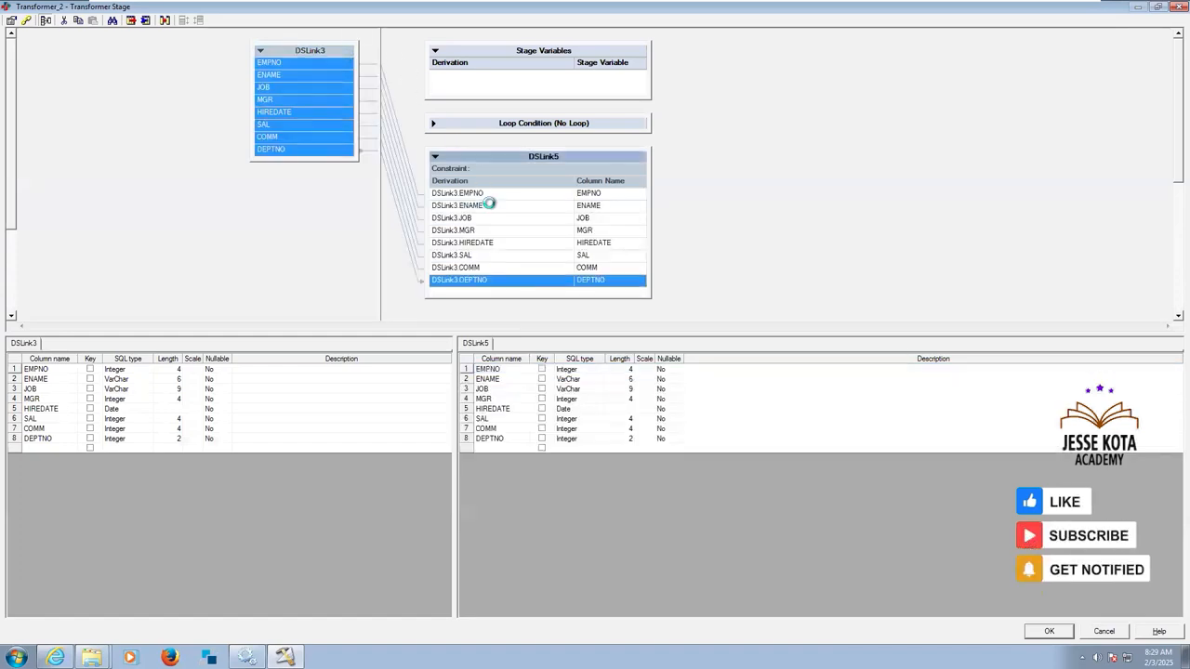
{"action": "left_click", "coordinate": [1053, 631]}
Remove the Null field value property from the input format of Sequential_File_1, check its columns and accept the stage settings.
{"action": "double_click", "coordinate": [829, 261]}
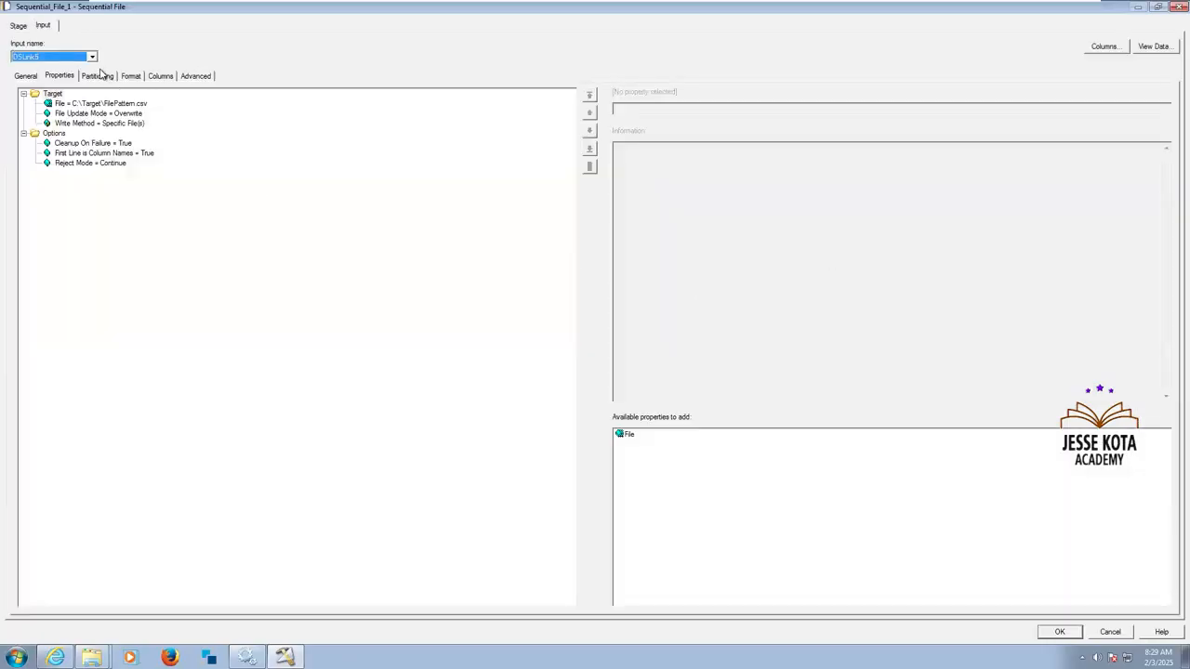
{"action": "left_click", "coordinate": [104, 76]}
{"action": "left_click", "coordinate": [130, 76]}
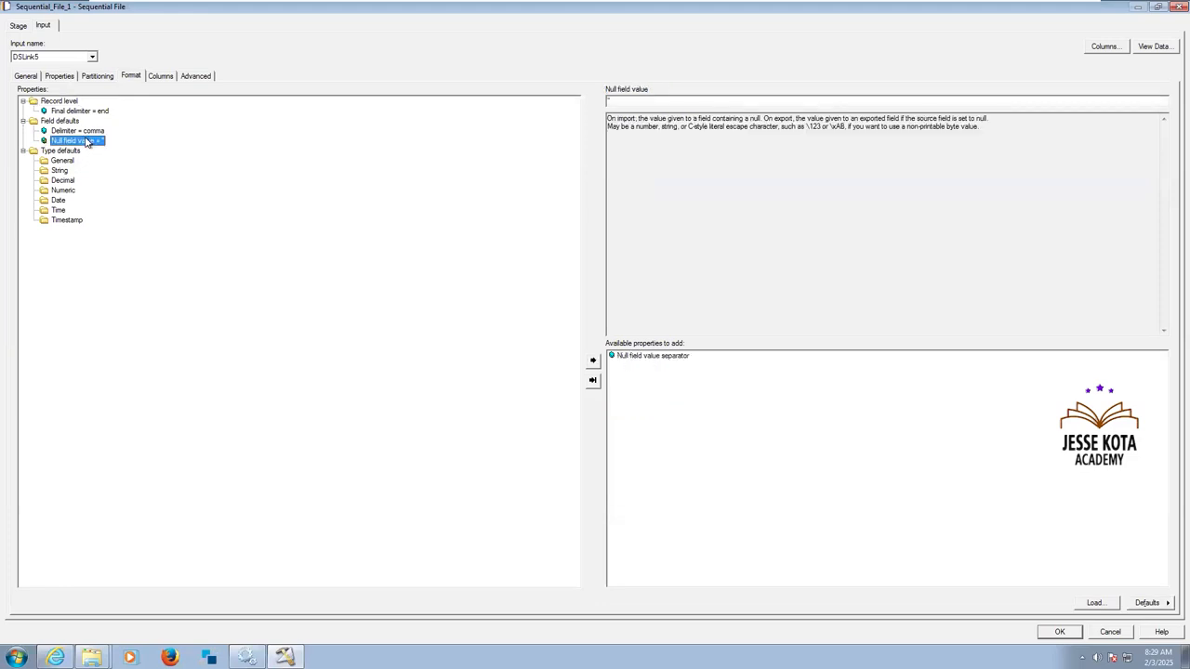
{"action": "key", "text": "Delete"}
{"action": "left_click", "coordinate": [161, 76]}
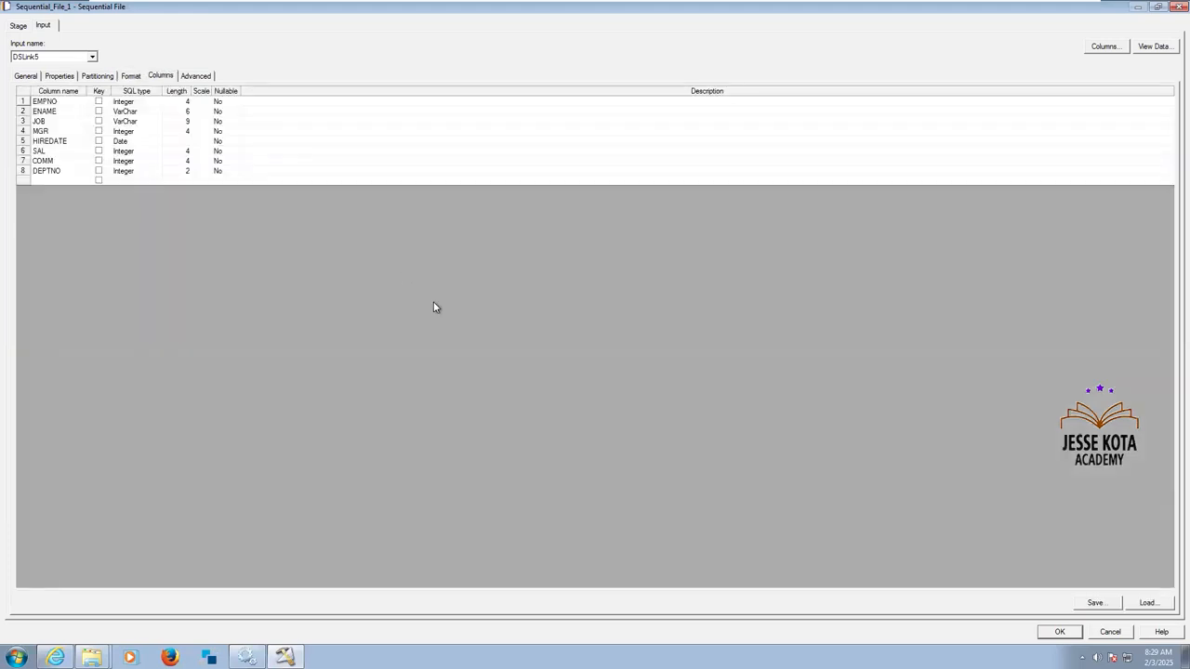
{"action": "left_click", "coordinate": [1059, 631]}
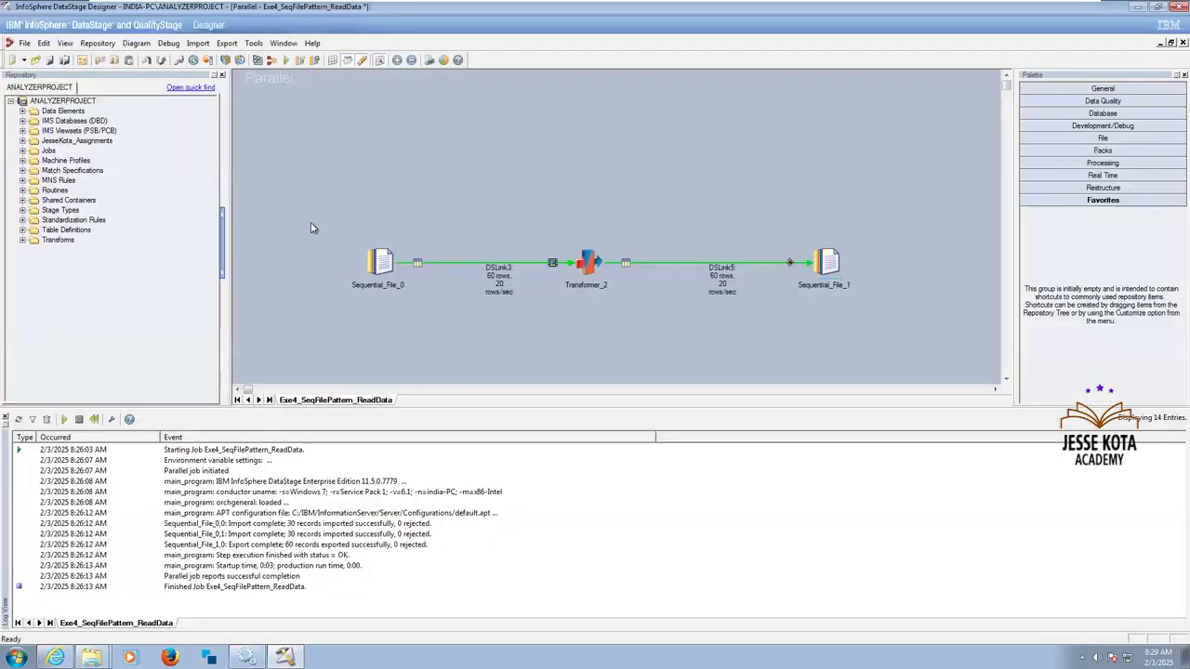
Save, compile and run the Exe4_SeqFilePattern_ReadData job with no limit on warnings.
{"action": "left_click_drag", "start_coordinate": [899, 330], "coordinate": [901, 329]}
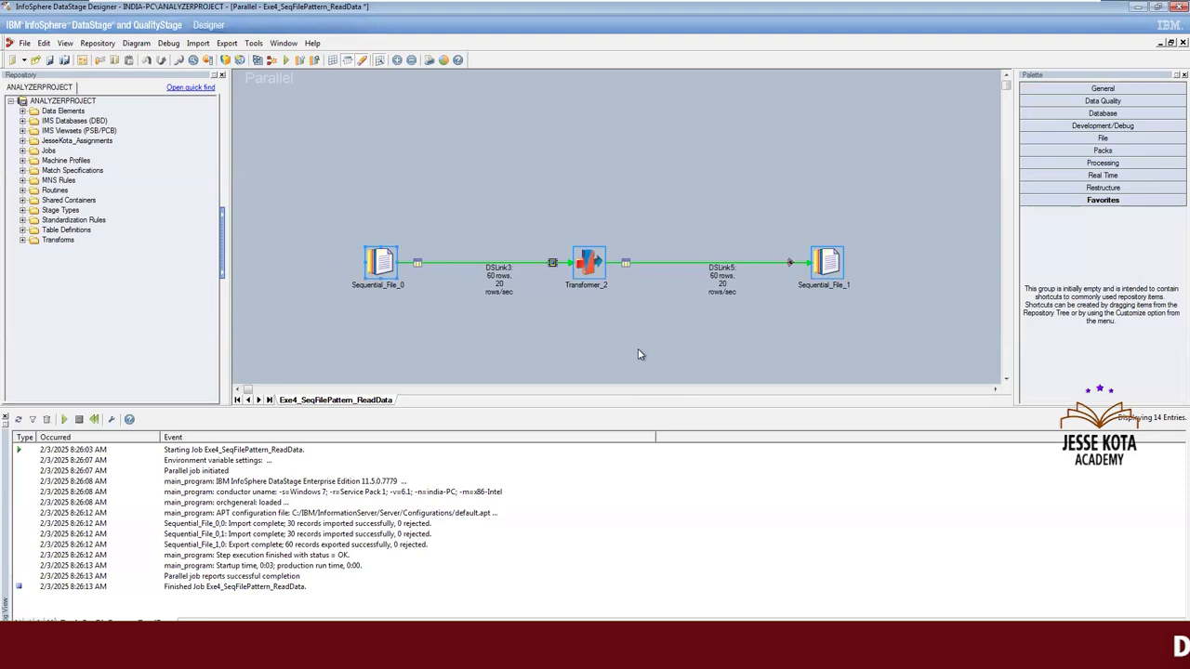
{"action": "left_click", "coordinate": [286, 59]}
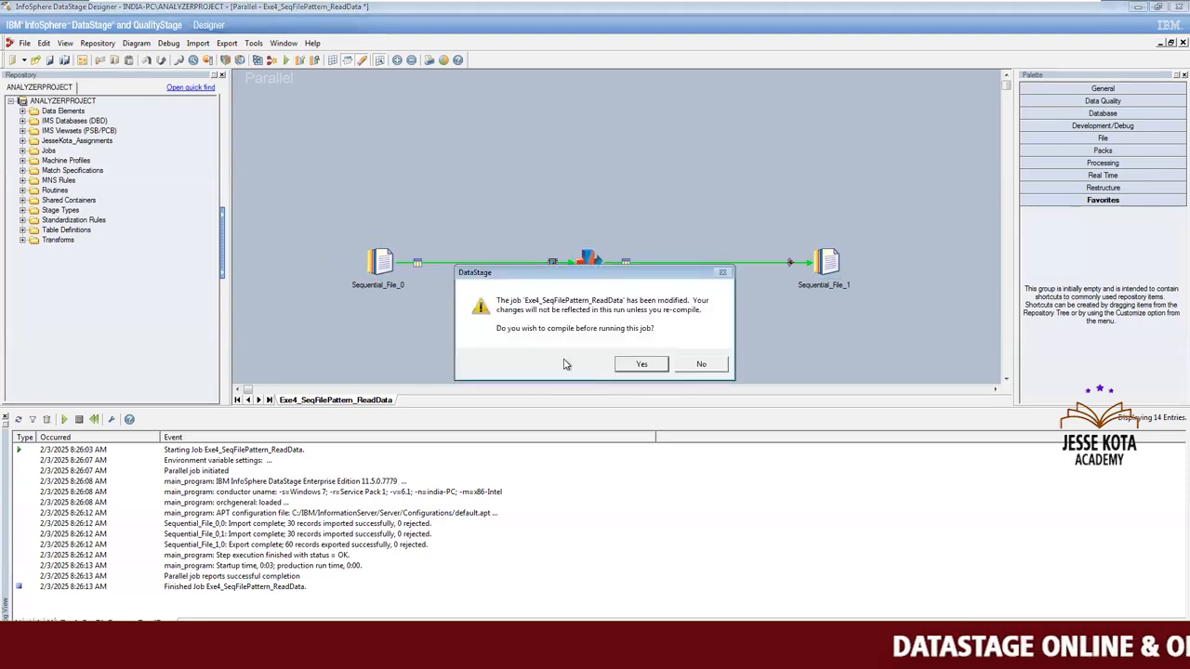
{"action": "left_click", "coordinate": [641, 363]}
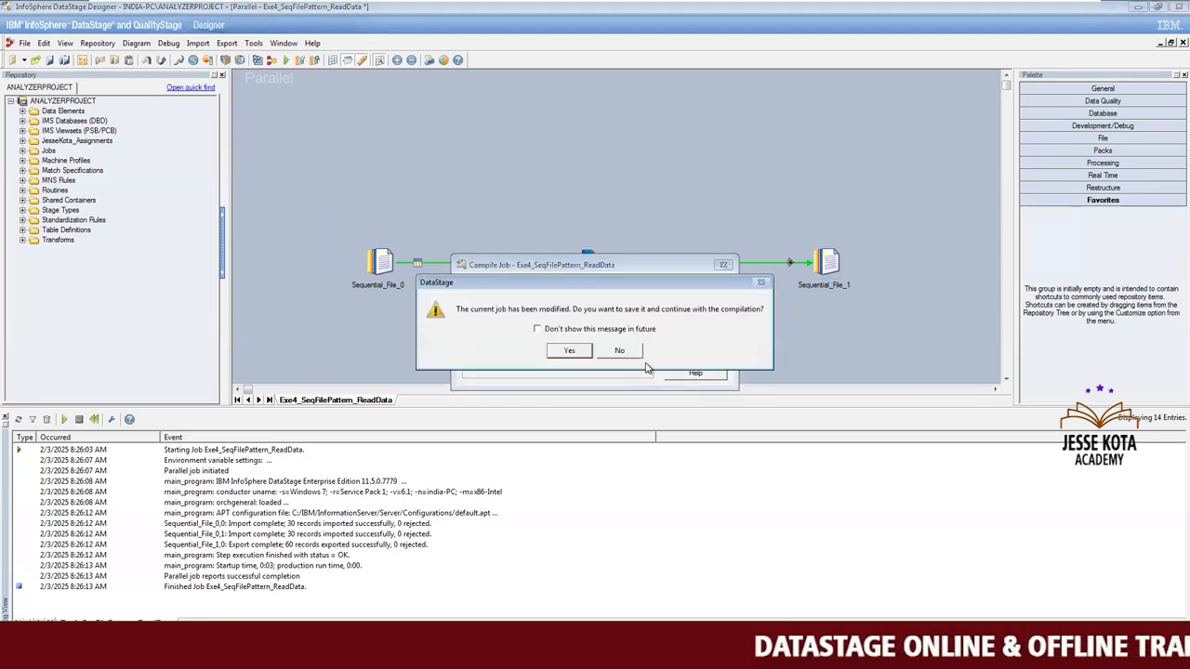
{"action": "left_click", "coordinate": [586, 353]}
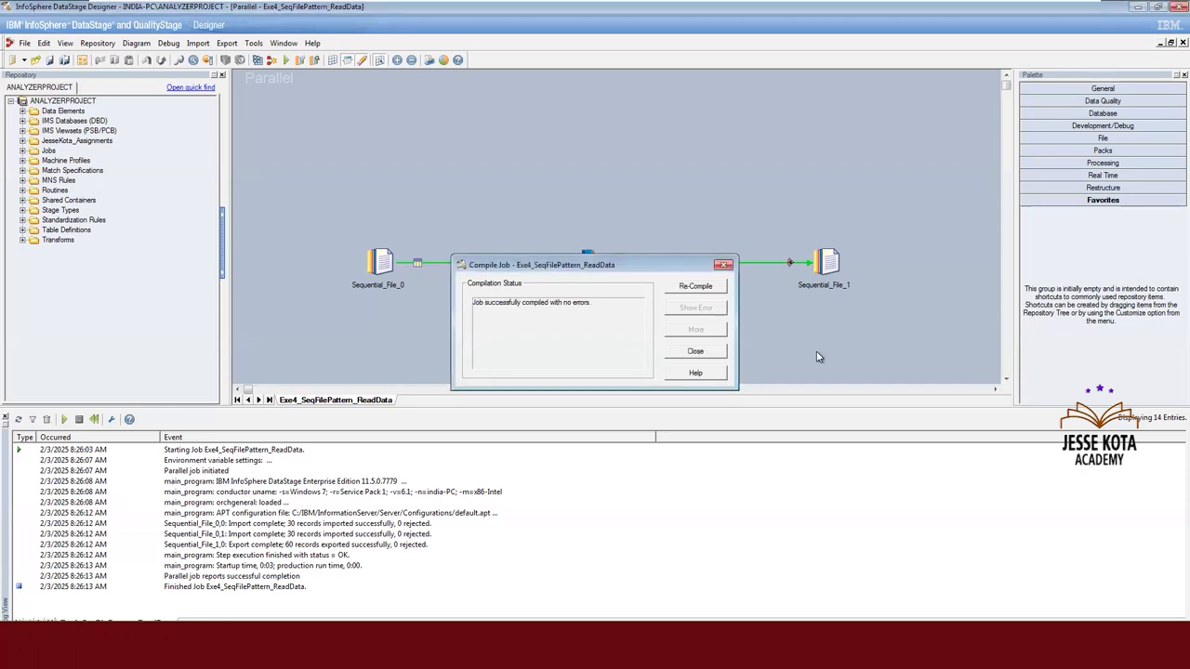
{"action": "key", "text": "Escape"}
{"action": "key", "text": "ctrl+F5"}
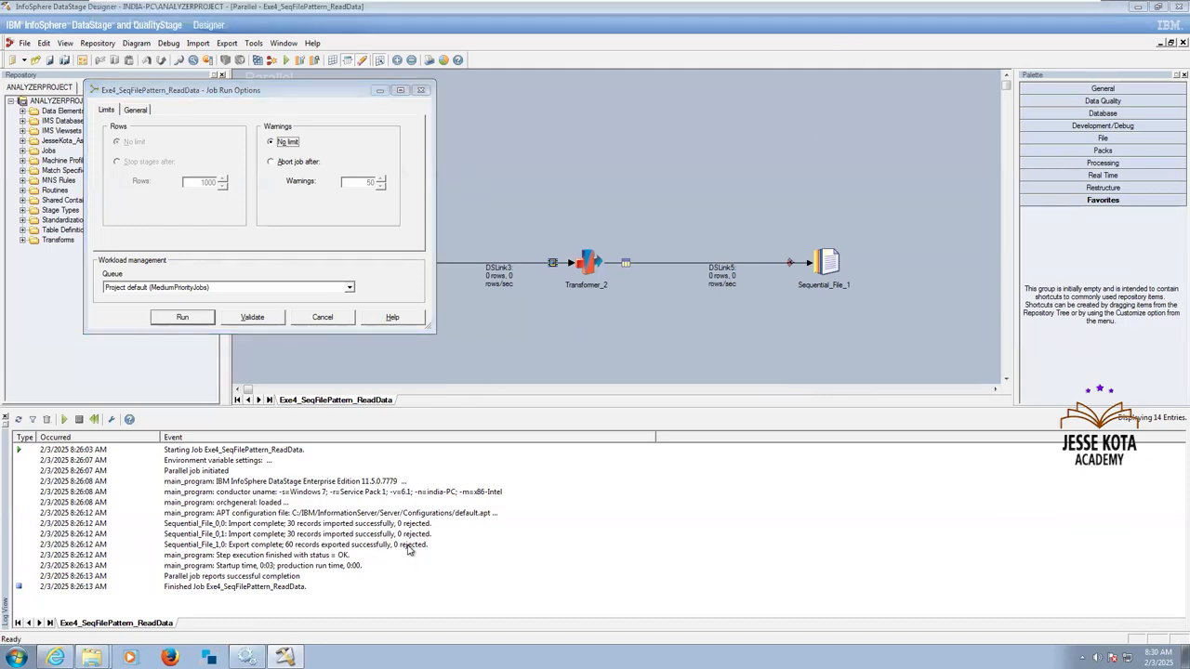
{"action": "left_click", "coordinate": [184, 318]}
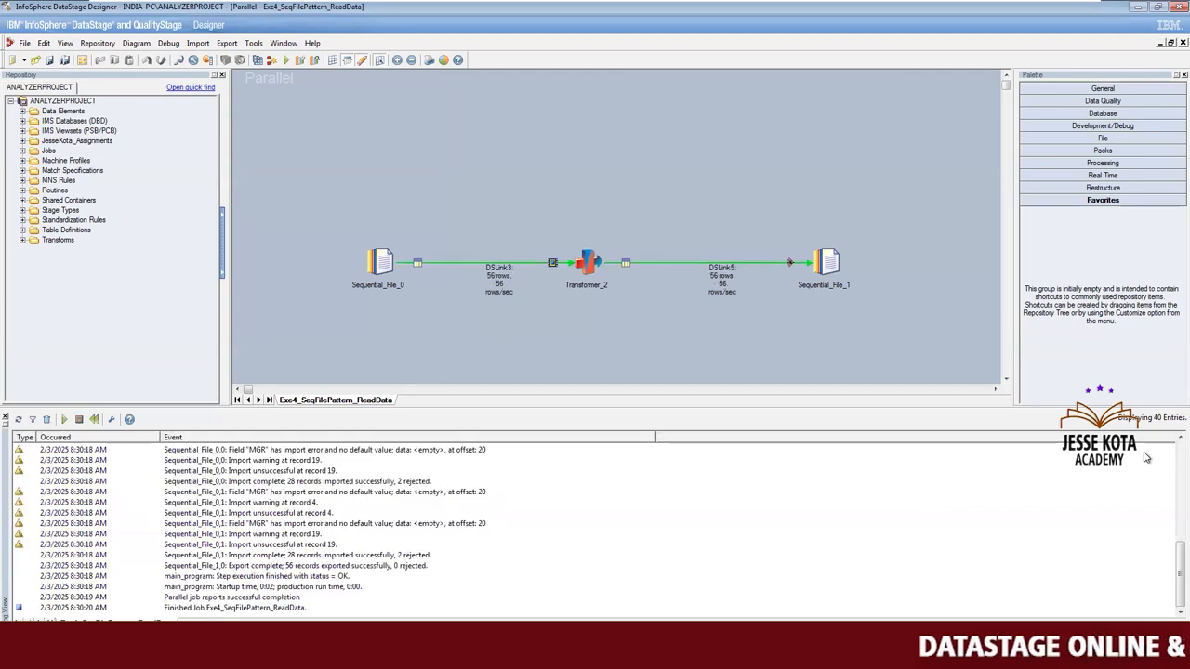
Inspect the event details of the first MGR import warning in the job log, then close them.
{"action": "scroll", "coordinate": [1155, 438], "scroll_direction": "up", "scroll_amount": 1}
{"action": "scroll", "coordinate": [1156, 439], "scroll_direction": "up", "scroll_amount": 2}
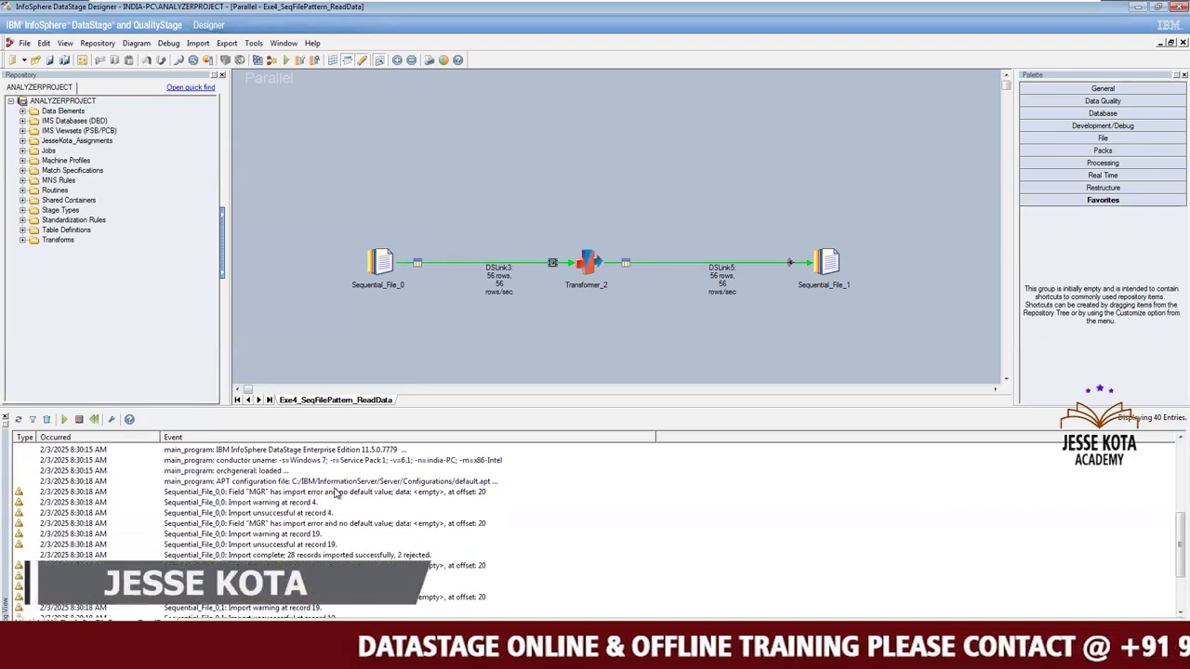
{"action": "left_click", "coordinate": [304, 489]}
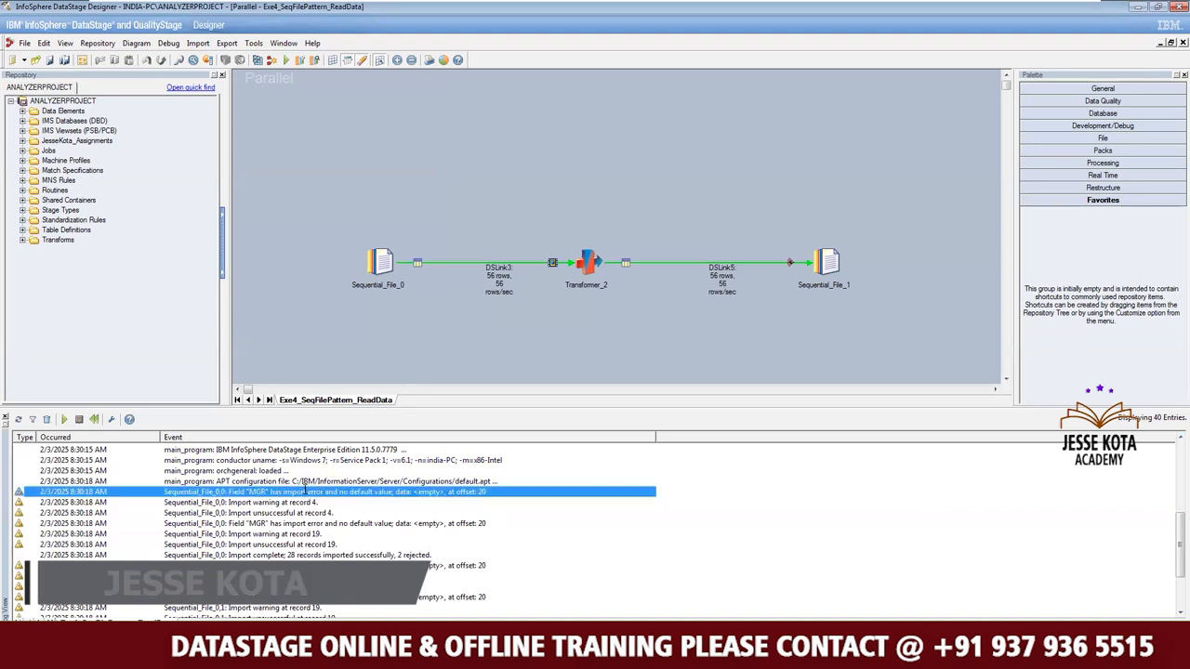
{"action": "double_click", "coordinate": [304, 489]}
{"action": "double_click", "coordinate": [299, 400]}
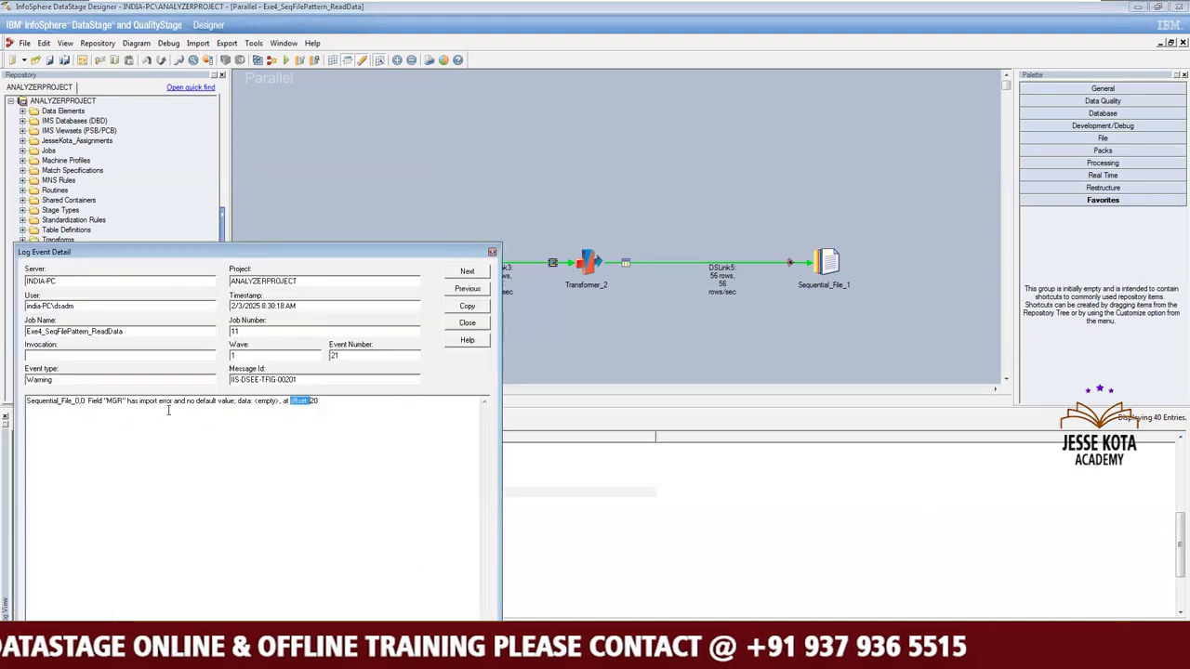
{"action": "left_click", "coordinate": [490, 251]}
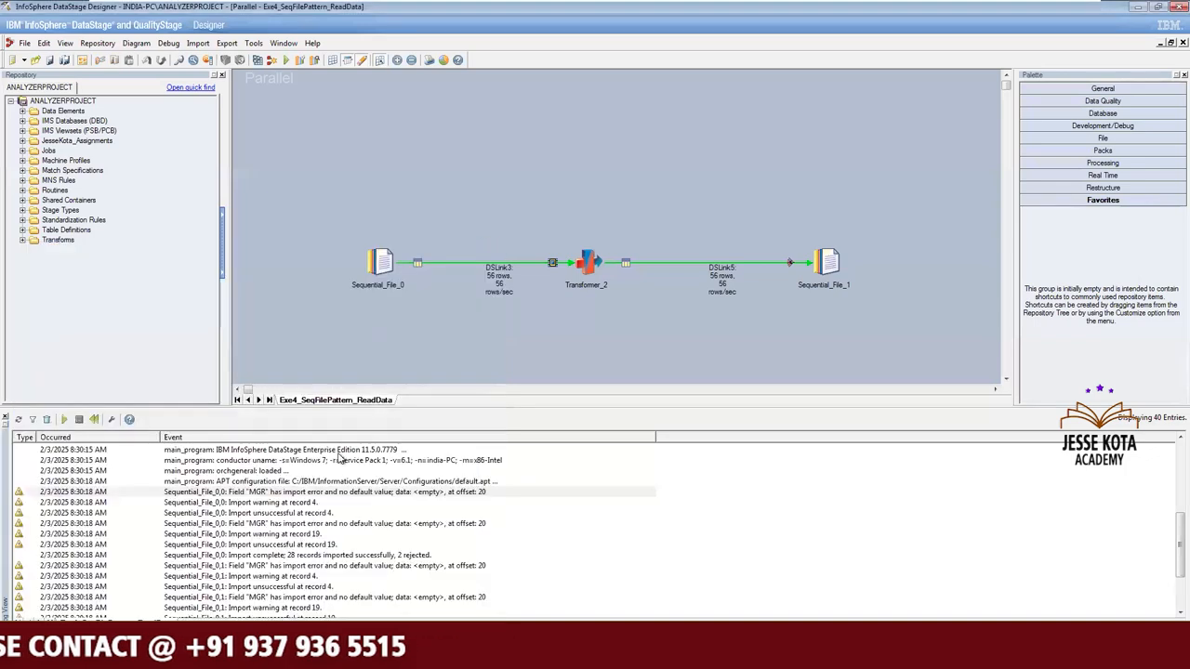
Examine the import warnings for Sequential_File_0 on both partitions and the imported and rejected record counts in the job log.
{"action": "left_click", "coordinate": [312, 493]}
{"action": "key", "text": "Down"}
{"action": "key", "text": "Down"}
{"action": "key", "text": "Down"}
{"action": "key", "text": "Down"}
{"action": "key", "text": "Down"}
{"action": "key", "text": "Down"}
{"action": "key", "text": "Down"}
{"action": "key", "text": "Down"}
{"action": "key", "text": "Down"}
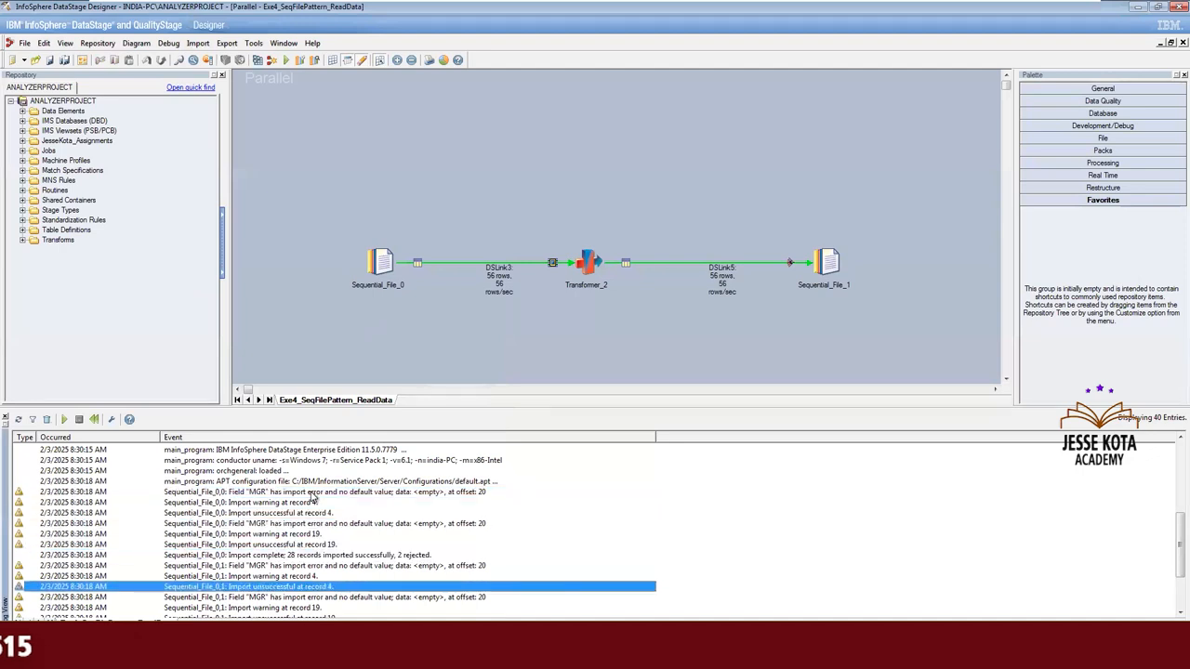
{"action": "key", "text": "Up"}
{"action": "key", "text": "Up"}
{"action": "key", "text": "Up"}
{"action": "key", "text": "Up"}
{"action": "key", "text": "Up"}
{"action": "key", "text": "Up"}
{"action": "key", "text": "Up"}
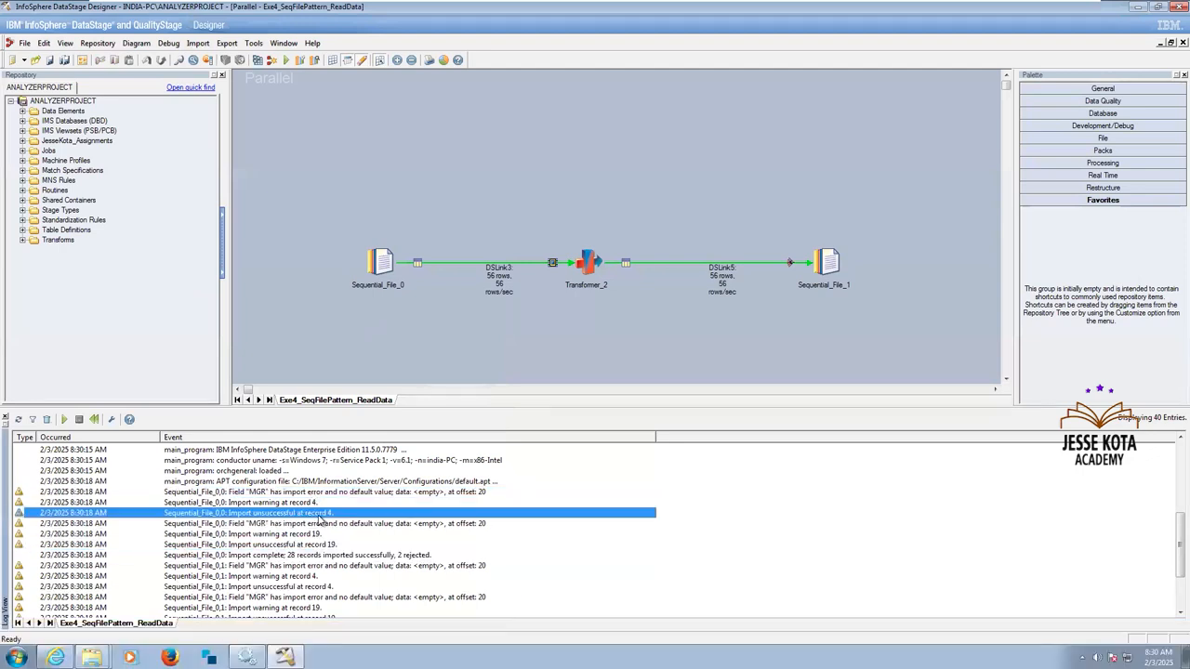
{"action": "left_click", "coordinate": [493, 336]}
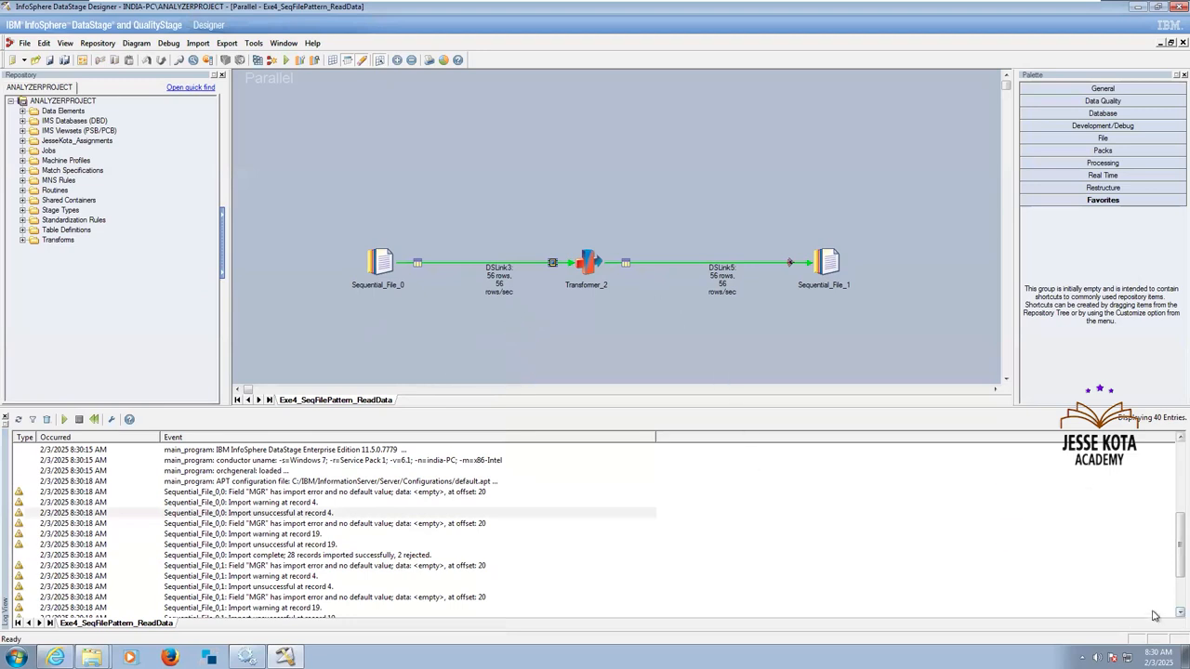
{"action": "scroll", "coordinate": [1153, 616], "scroll_direction": "down", "scroll_amount": 3}
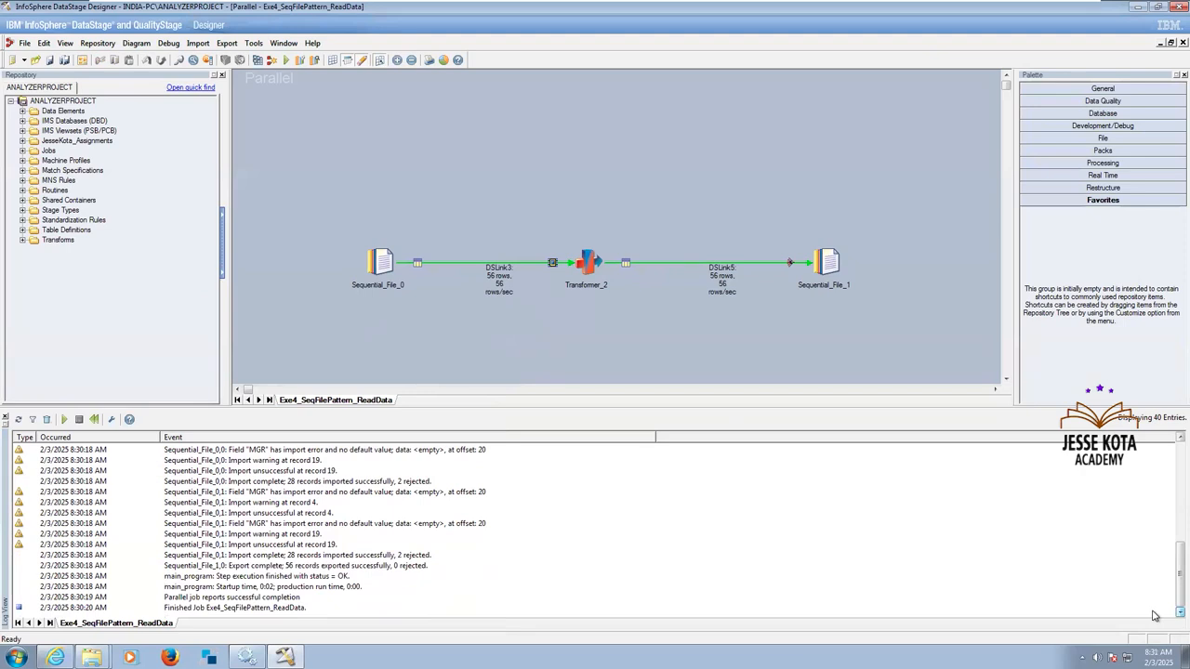
{"action": "left_click", "coordinate": [306, 503]}
{"action": "left_click", "coordinate": [320, 514]}
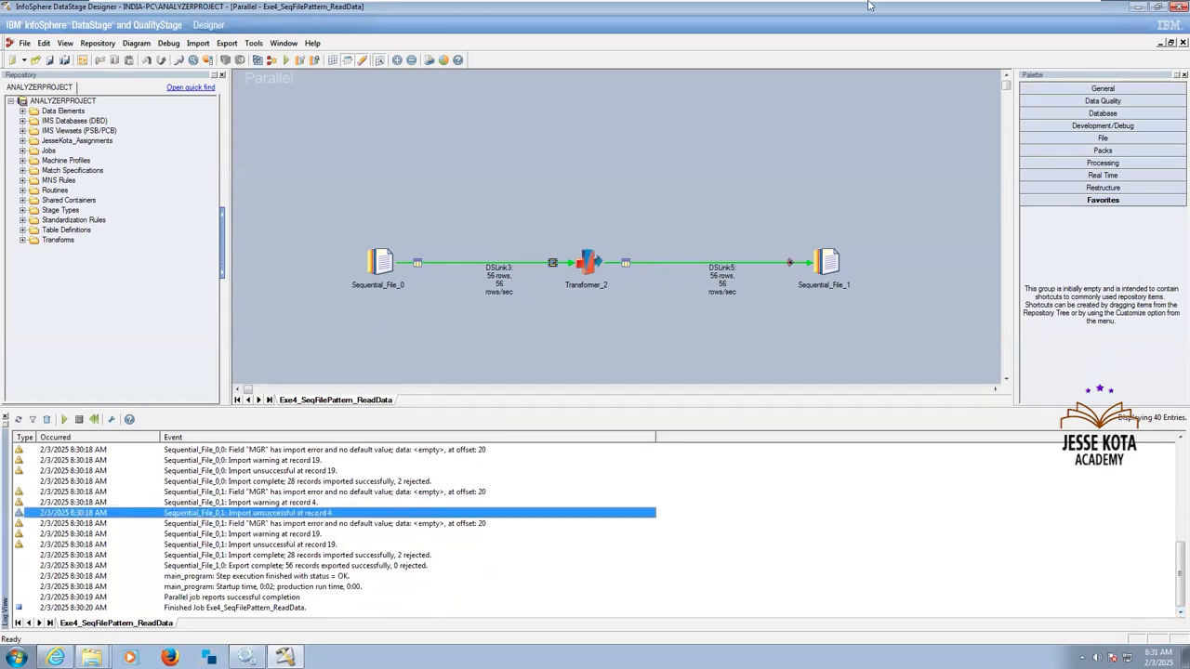
{"action": "mouse_move", "coordinate": [1019, 8]}
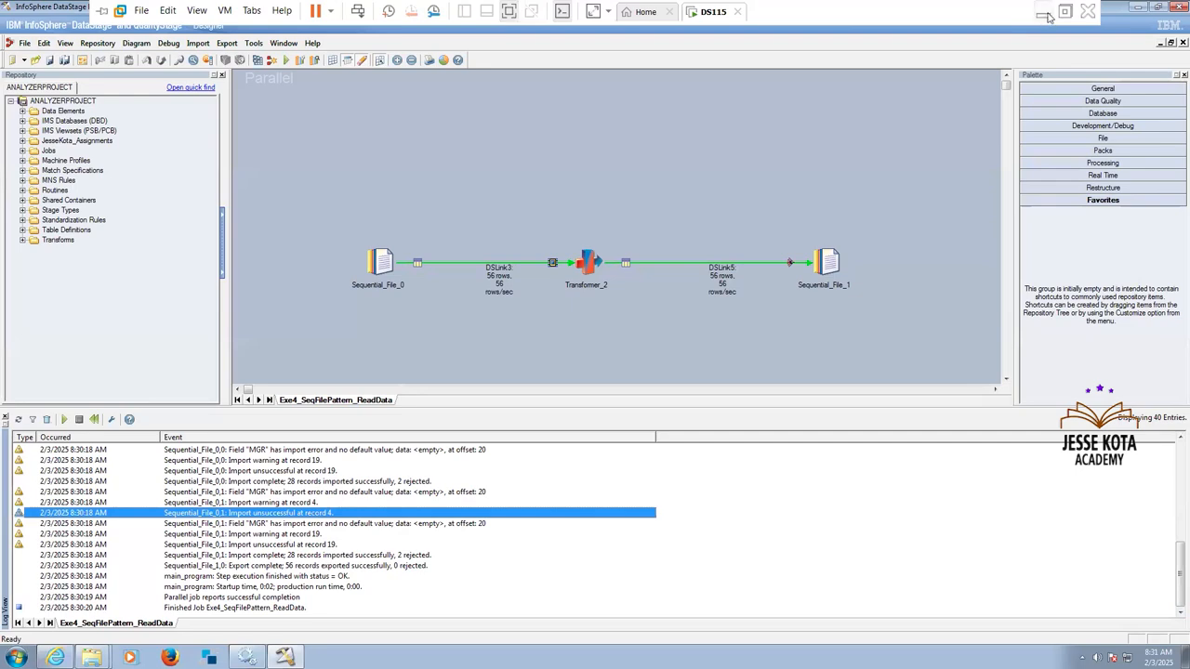
Switch to the DataStage_Assignment Sheet in Excel and review the file pattern assignments on capturing and handling null data.
{"action": "left_click", "coordinate": [1043, 11]}
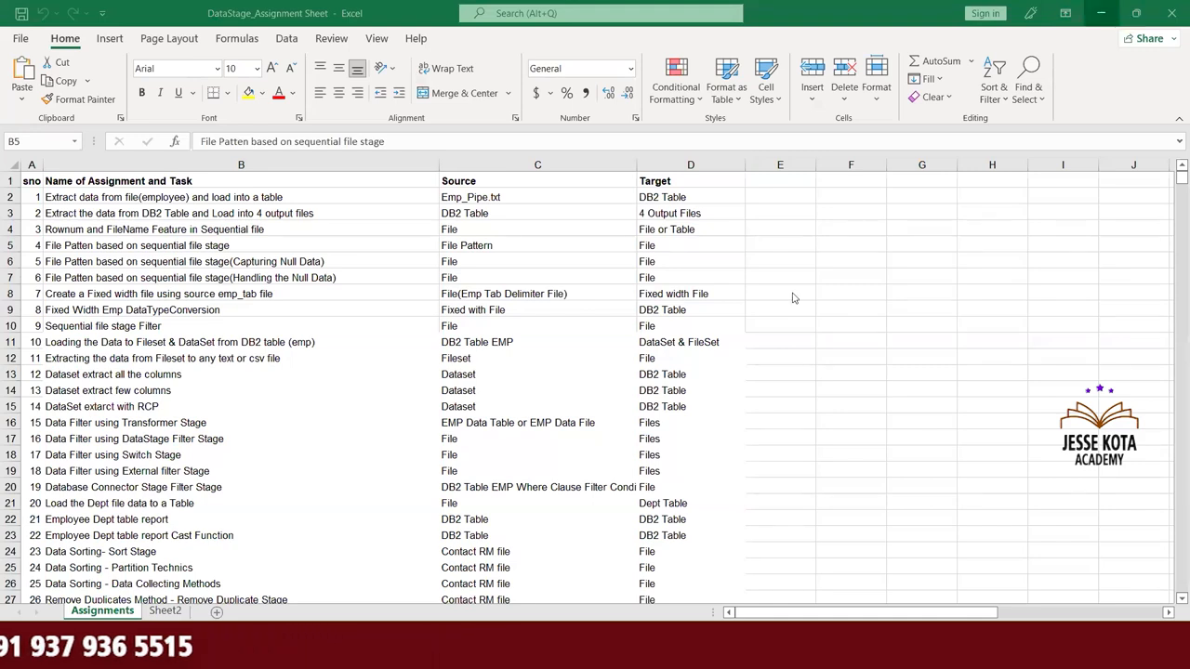
{"action": "left_click", "coordinate": [307, 263]}
{"action": "left_click", "coordinate": [305, 263]}
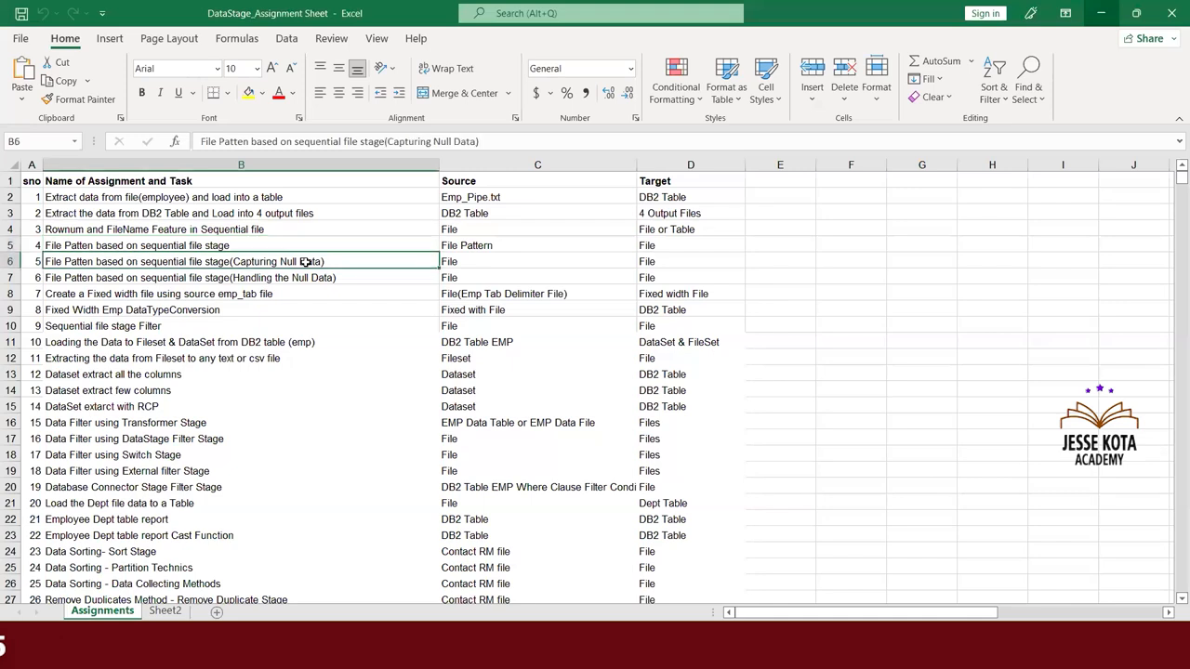
{"action": "left_click", "coordinate": [407, 277]}
{"action": "left_click", "coordinate": [381, 260]}
{"action": "left_click", "coordinate": [471, 262]}
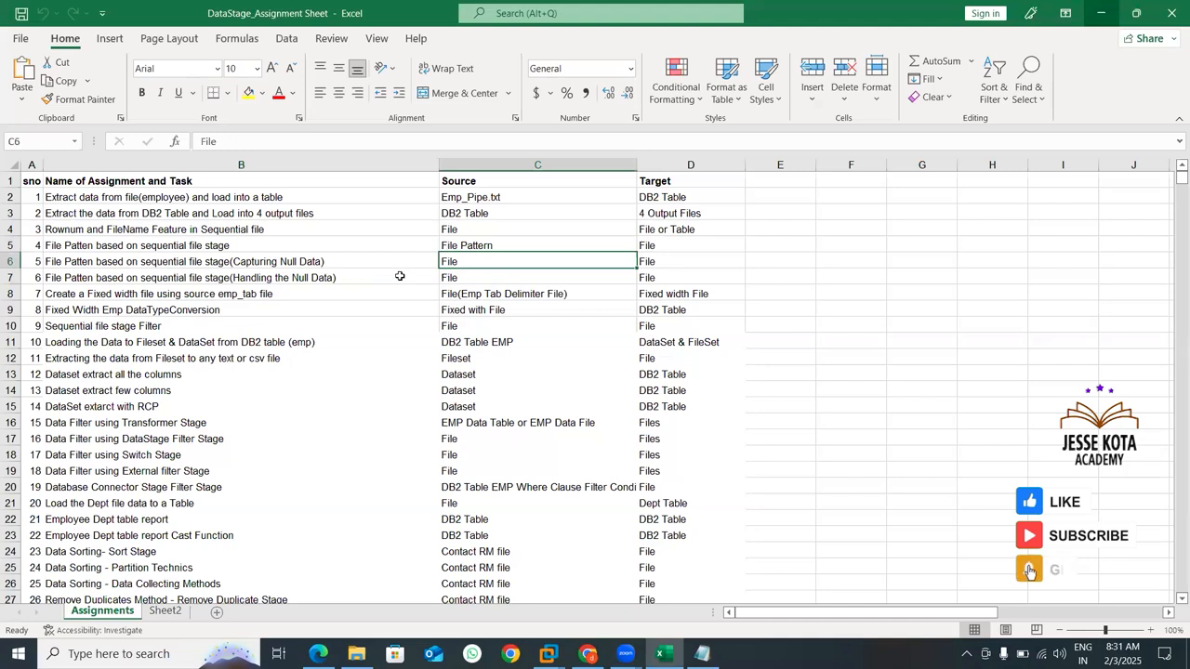
{"action": "left_click", "coordinate": [401, 277]}
{"action": "left_click", "coordinate": [377, 261]}
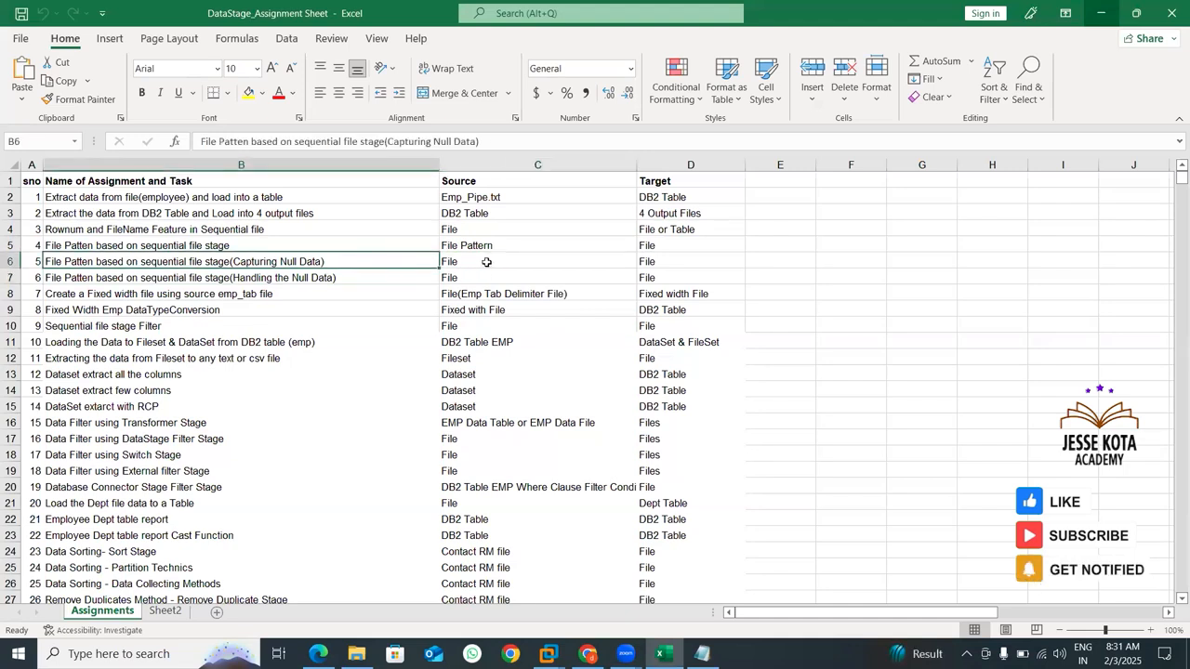
{"action": "left_click", "coordinate": [486, 262]}
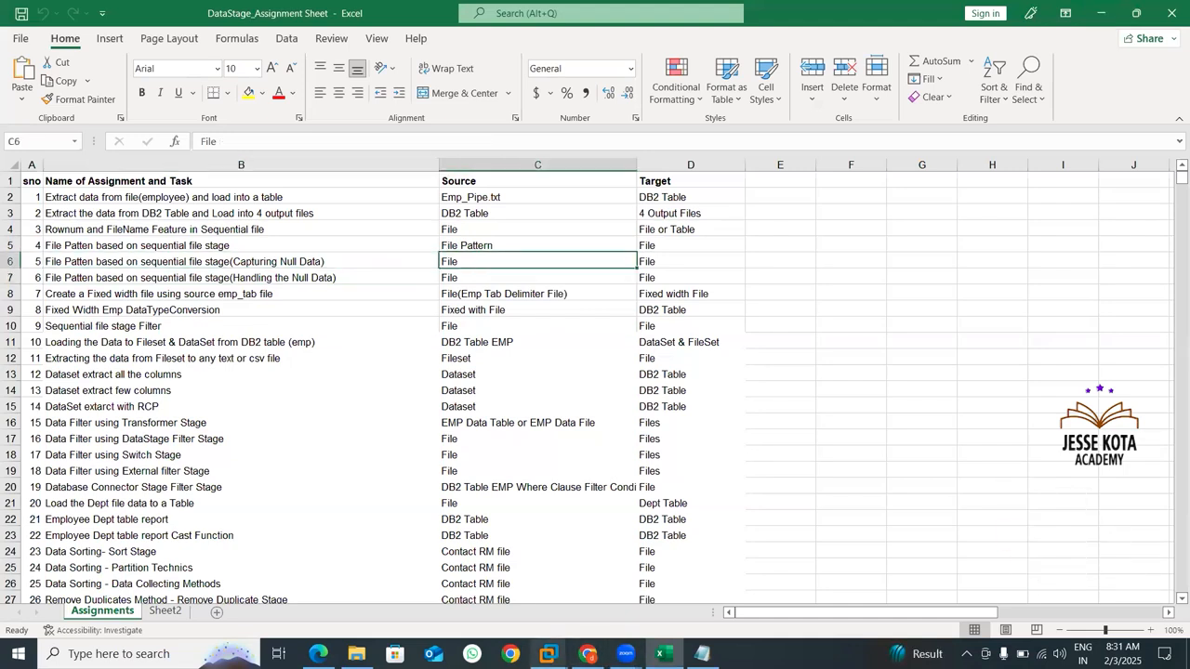
Return to DataStage Designer and save a copy of the job as Exe5_SeqFilePattern_NullDataCapture in the Jobs\JanFeb_2025 folder.
{"action": "mouse_move", "coordinate": [548, 654]}
{"action": "left_click", "coordinate": [614, 580]}
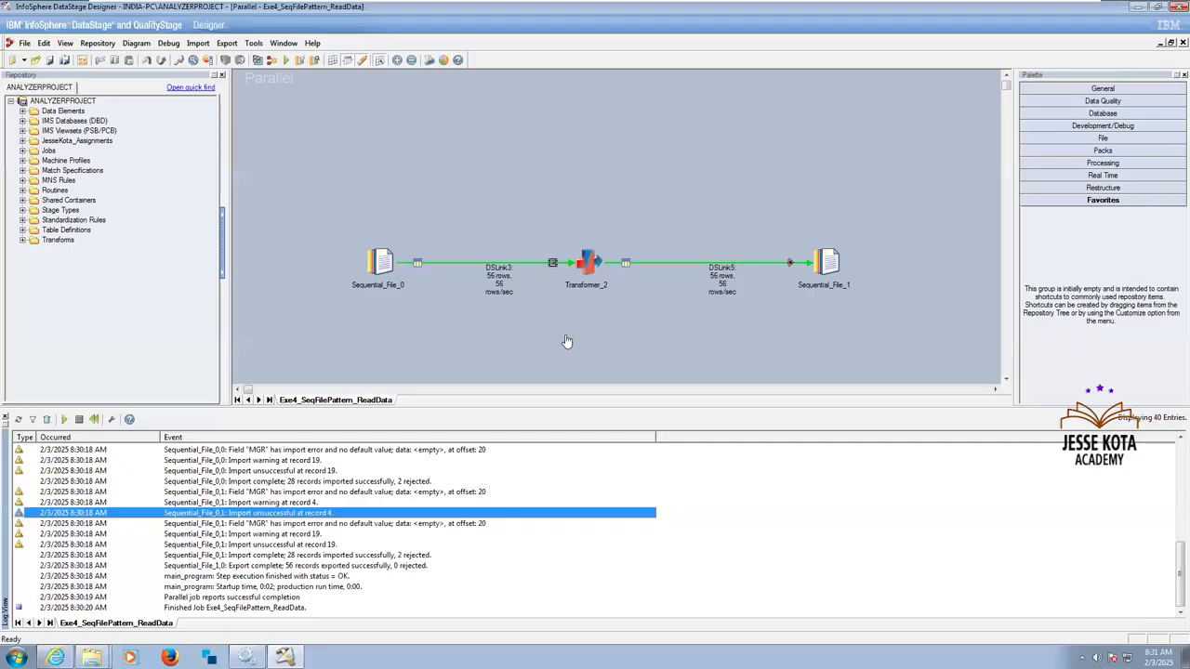
{"action": "left_click", "coordinate": [25, 44]}
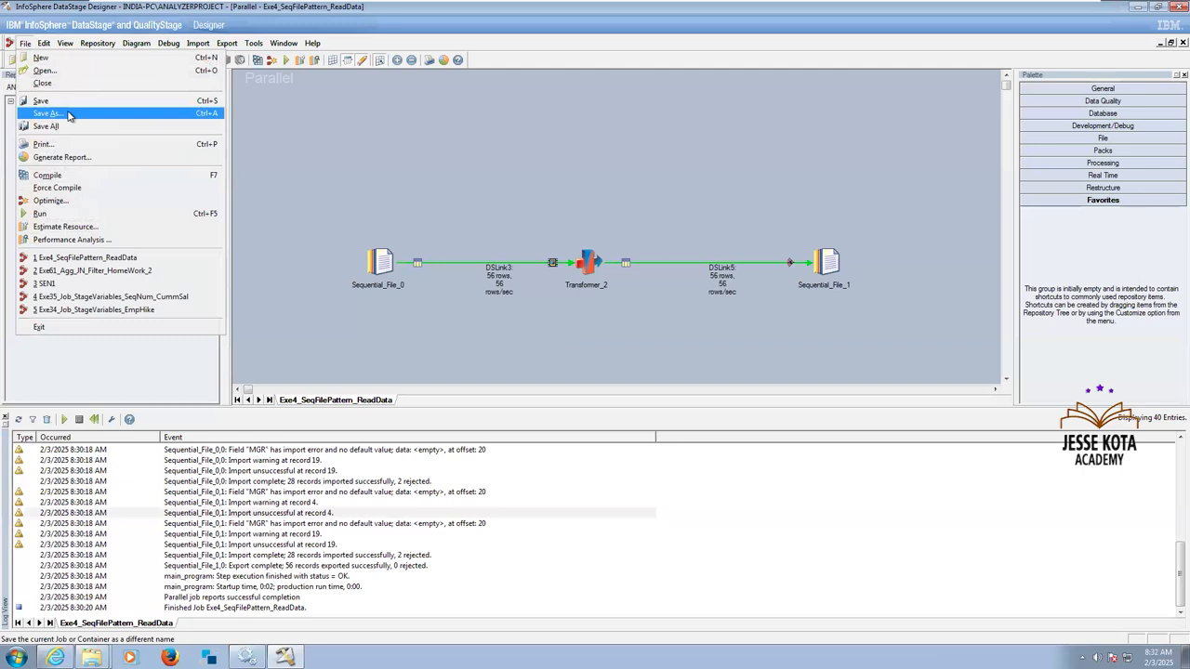
{"action": "left_click", "coordinate": [69, 115]}
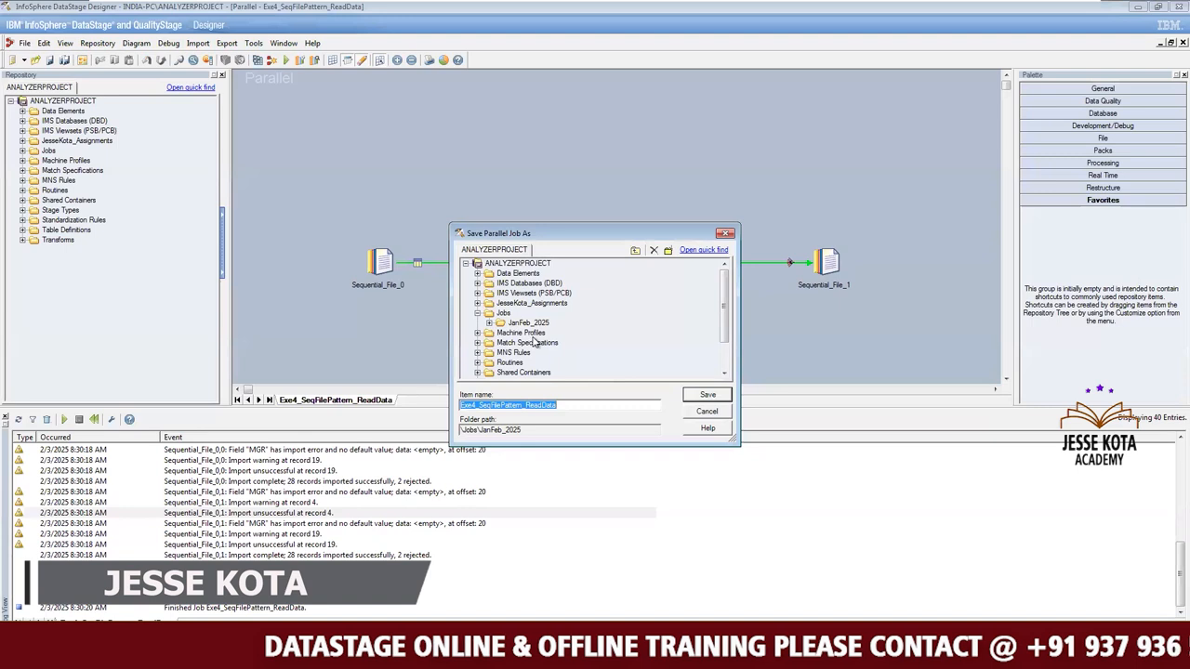
{"action": "left_click", "coordinate": [524, 324]}
{"action": "left_click", "coordinate": [522, 325]}
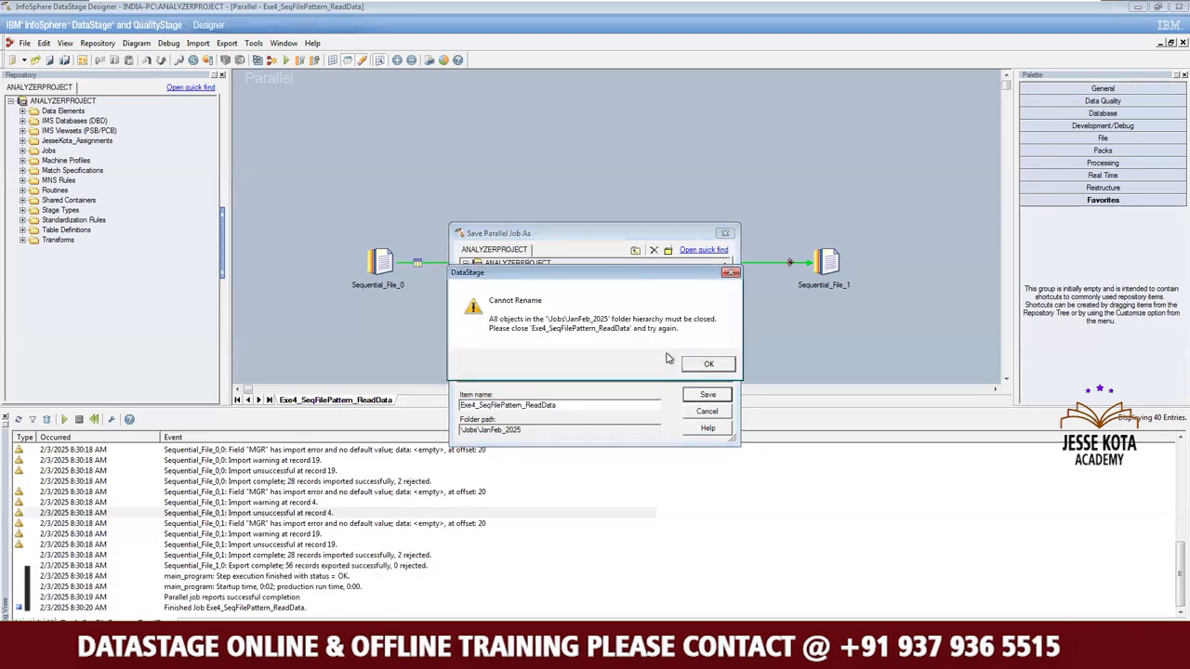
{"action": "left_click", "coordinate": [709, 365]}
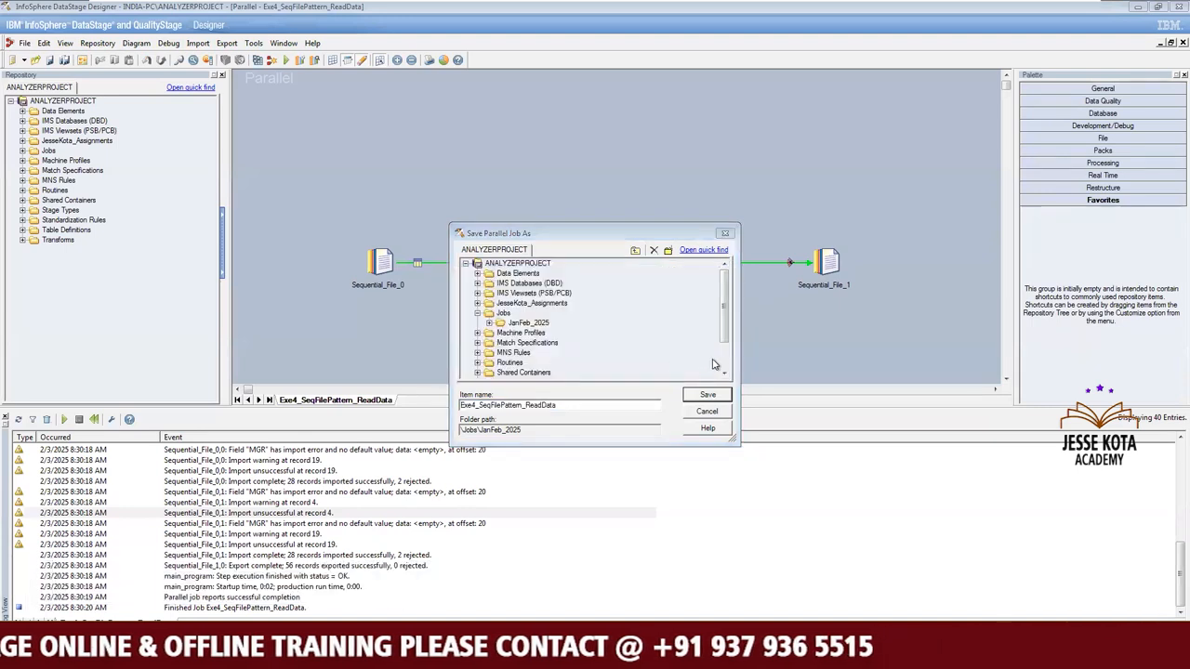
{"action": "left_click", "coordinate": [725, 373]}
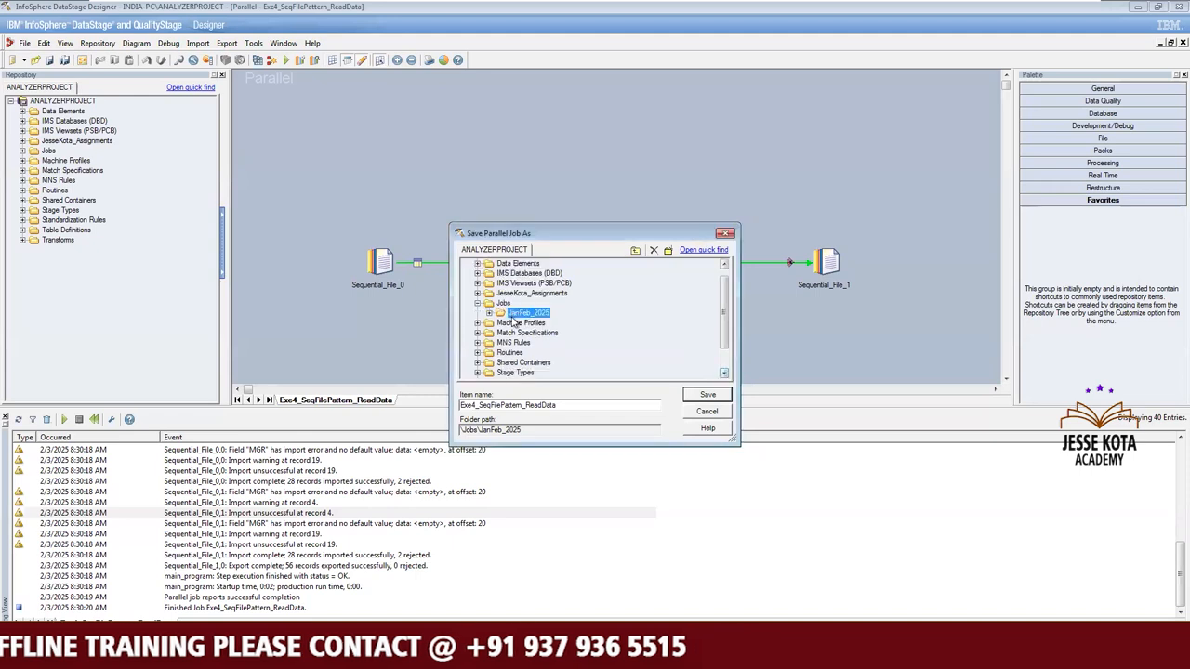
{"action": "left_click", "coordinate": [475, 406]}
{"action": "key", "text": "BackSpace"}
{"action": "type", "text": "5"}
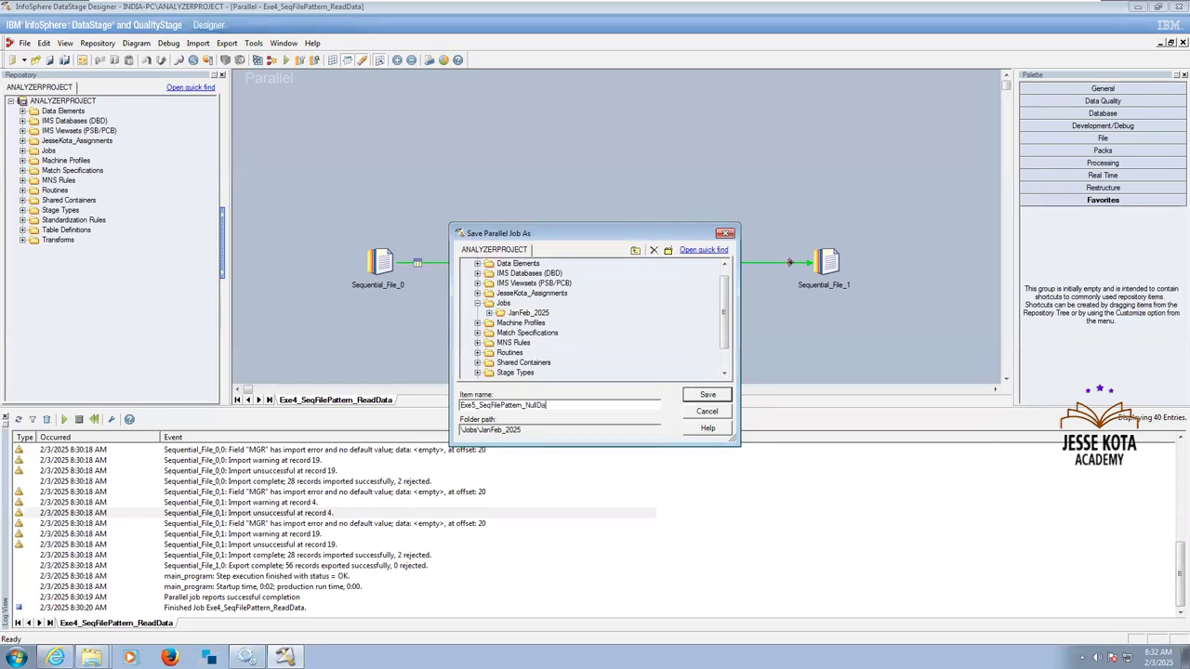
{"action": "type", "text": "pture"}
{"action": "left_click", "coordinate": [704, 398]}
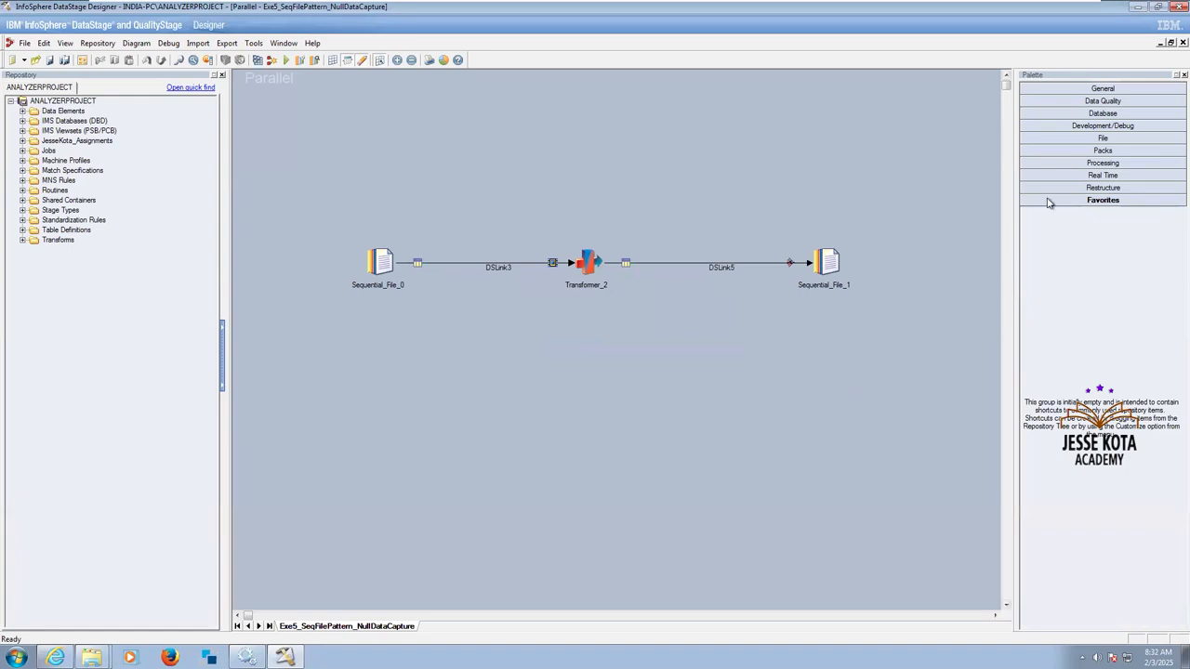
Add a Sequential File stage below Sequential_File_0 and connect it with a reject link from Sequential_File_0.
{"action": "left_click", "coordinate": [1075, 140]}
{"action": "left_click_drag", "start_coordinate": [1059, 217], "coordinate": [407, 405]}
{"action": "left_click", "coordinate": [522, 424]}
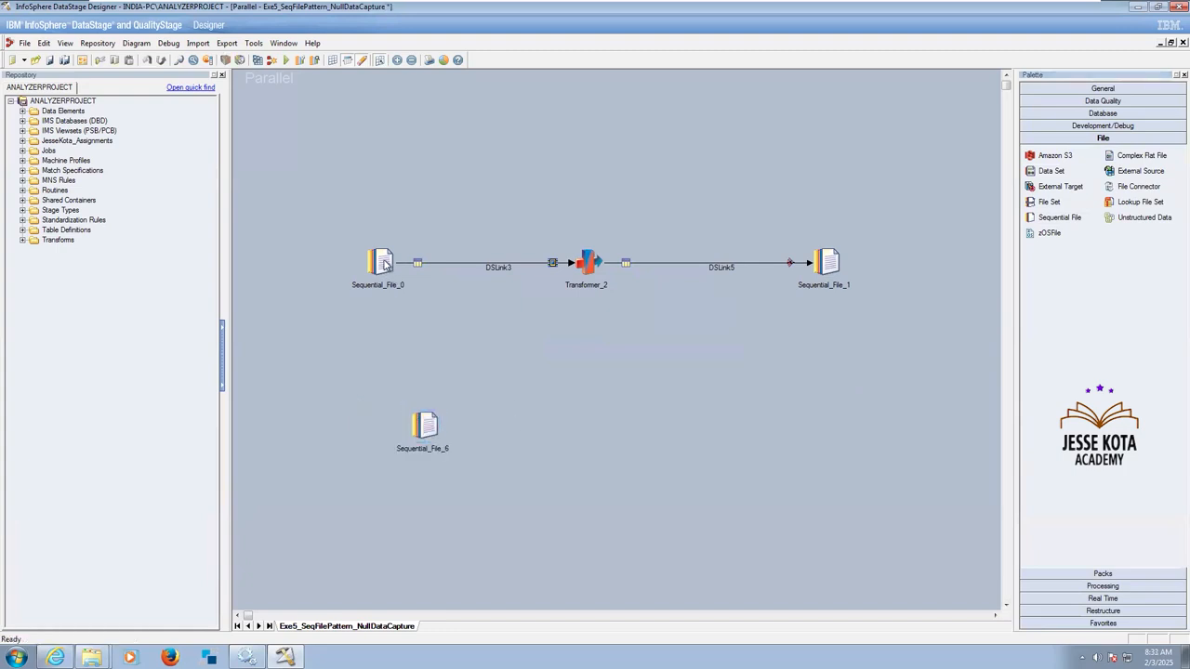
{"action": "left_click_drag", "start_coordinate": [381, 263], "coordinate": [425, 429]}
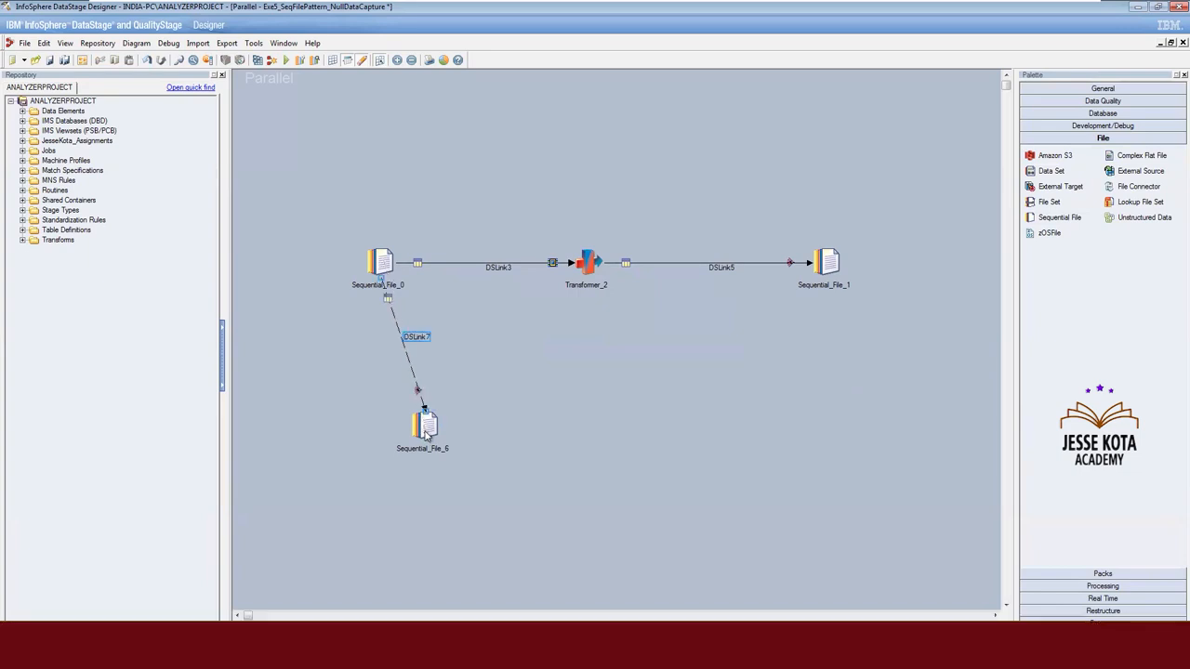
{"action": "left_click", "coordinate": [535, 420]}
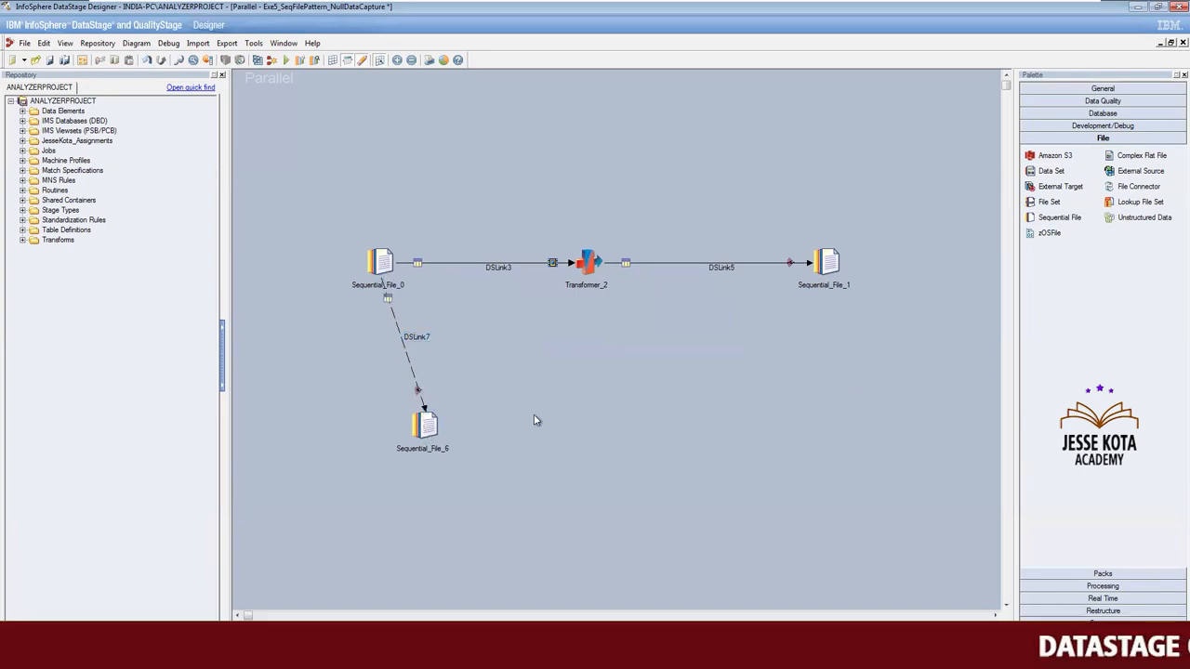
Set the Reject Mode of Sequential_File_0 to Output, check its format and columns, and accept the stage settings.
{"action": "double_click", "coordinate": [387, 265]}
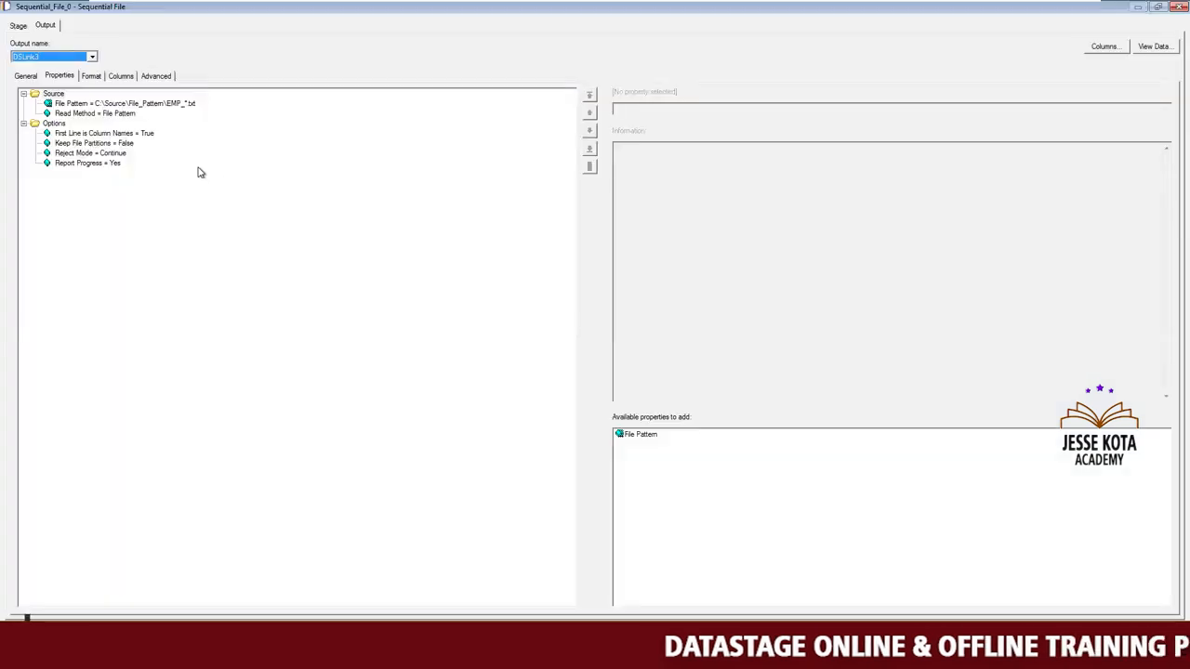
{"action": "left_click", "coordinate": [101, 153]}
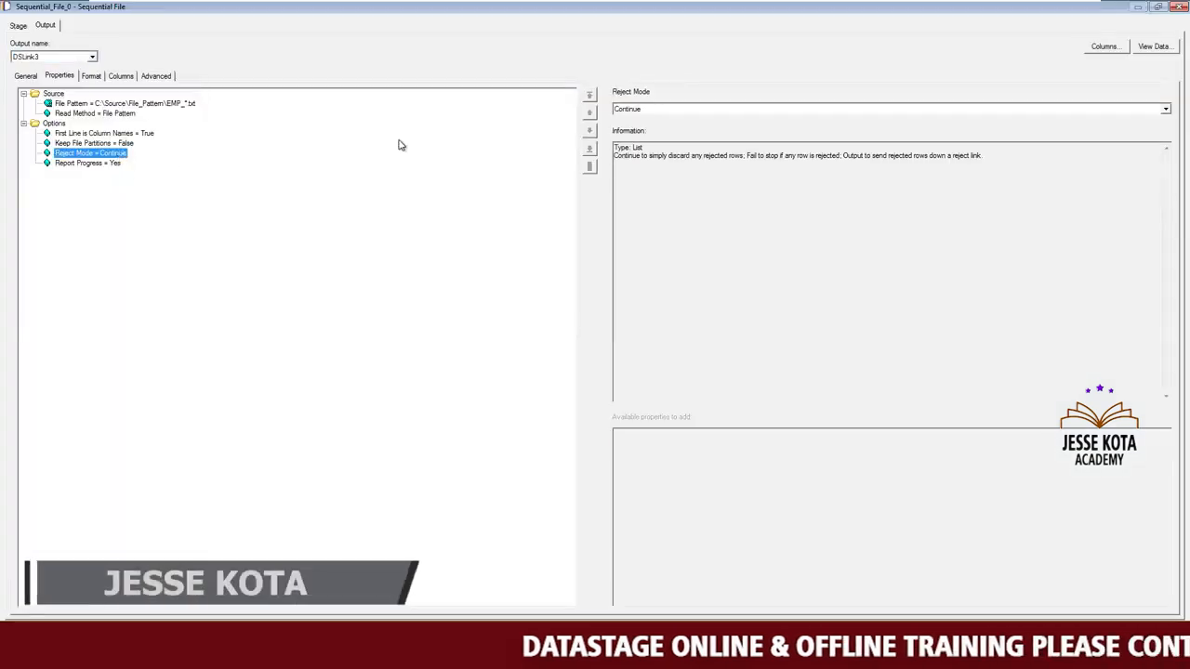
{"action": "left_click", "coordinate": [654, 111]}
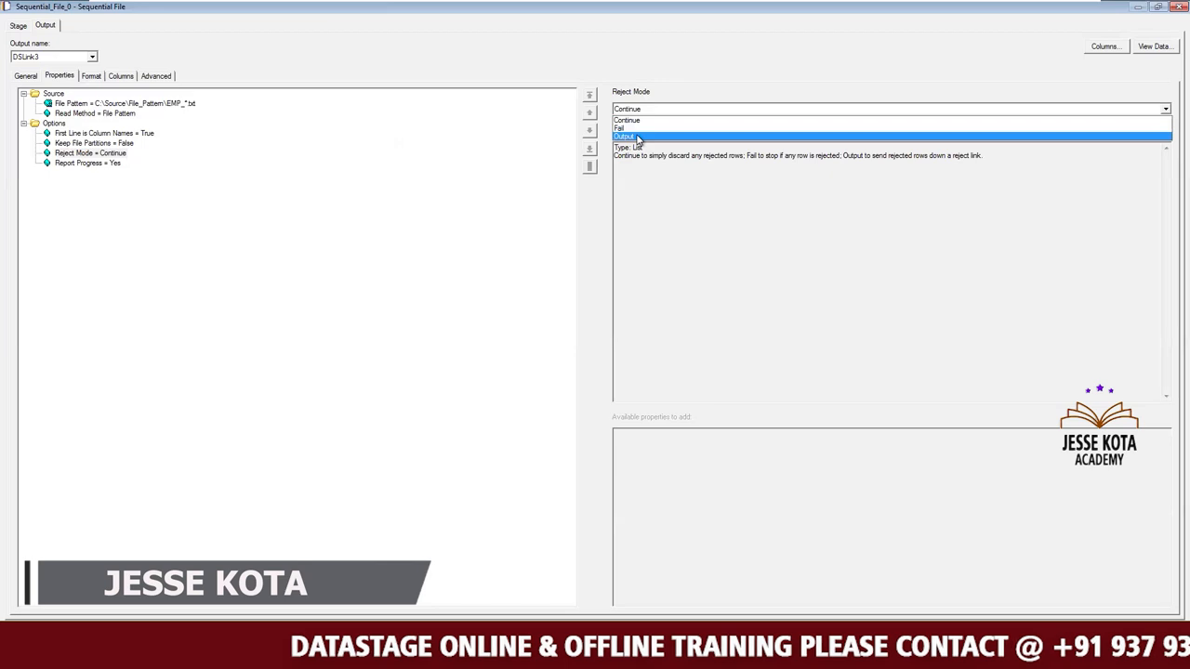
{"action": "left_click", "coordinate": [638, 137]}
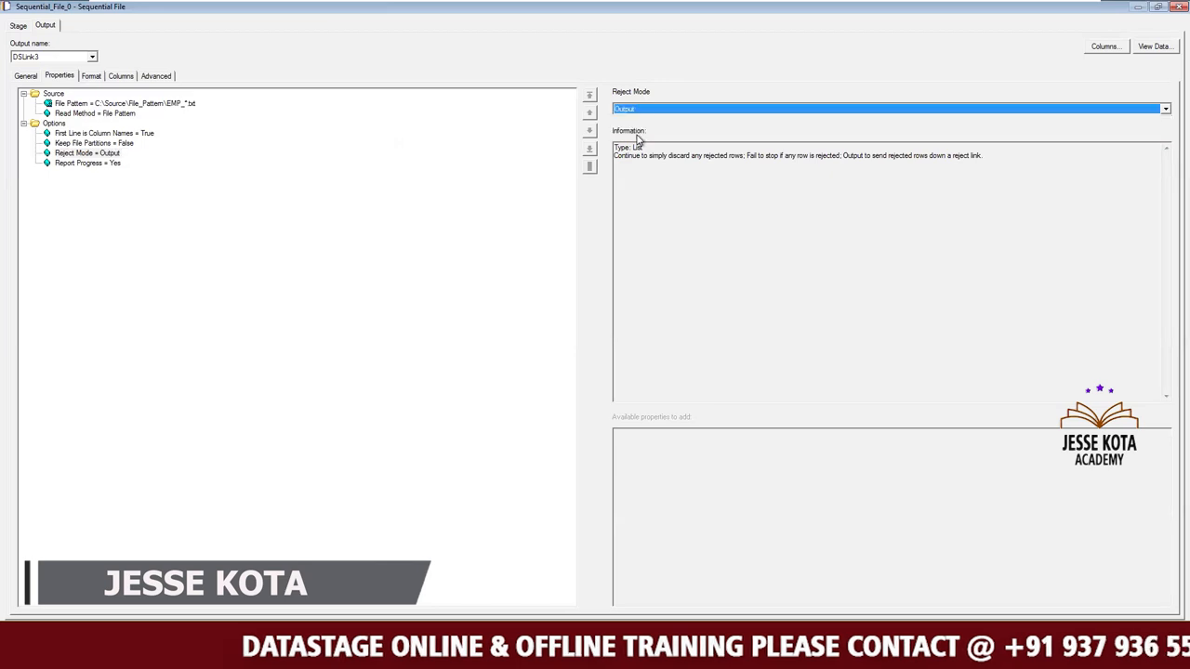
{"action": "left_click", "coordinate": [131, 144]}
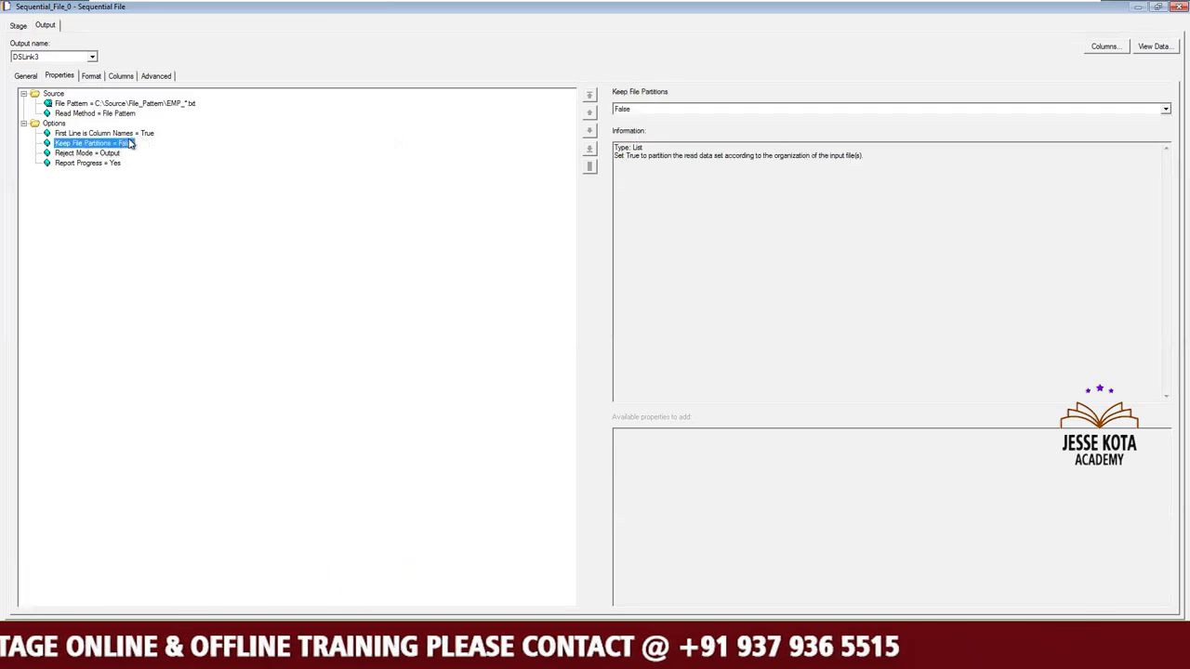
{"action": "left_click", "coordinate": [93, 77]}
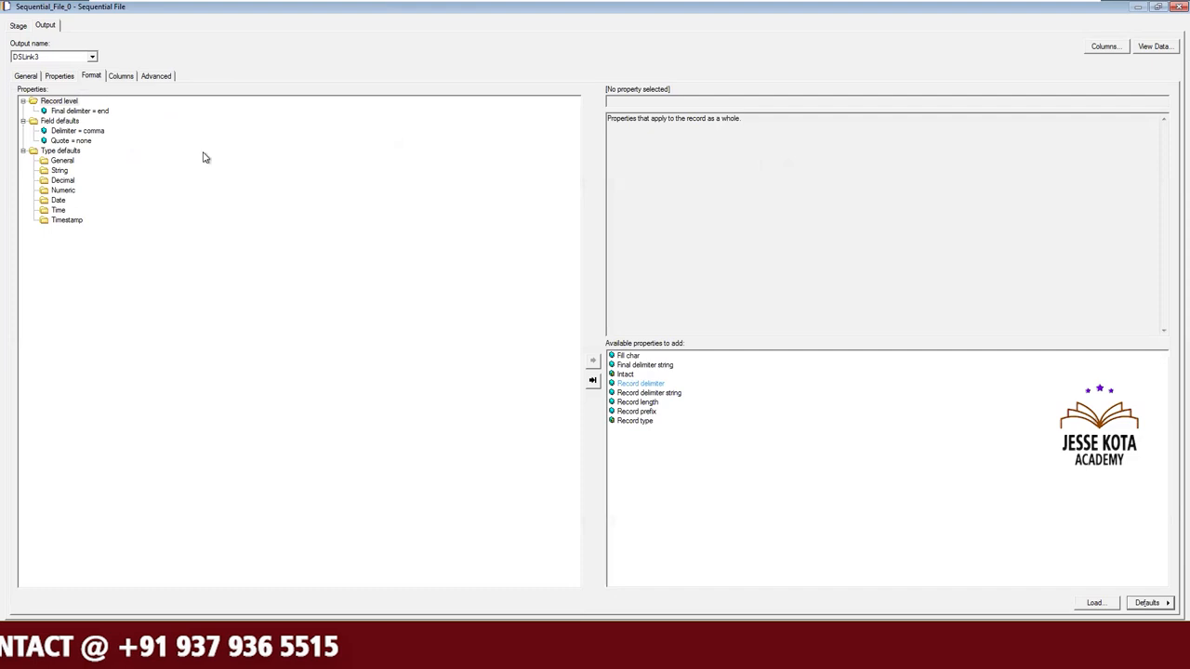
{"action": "left_click", "coordinate": [120, 75]}
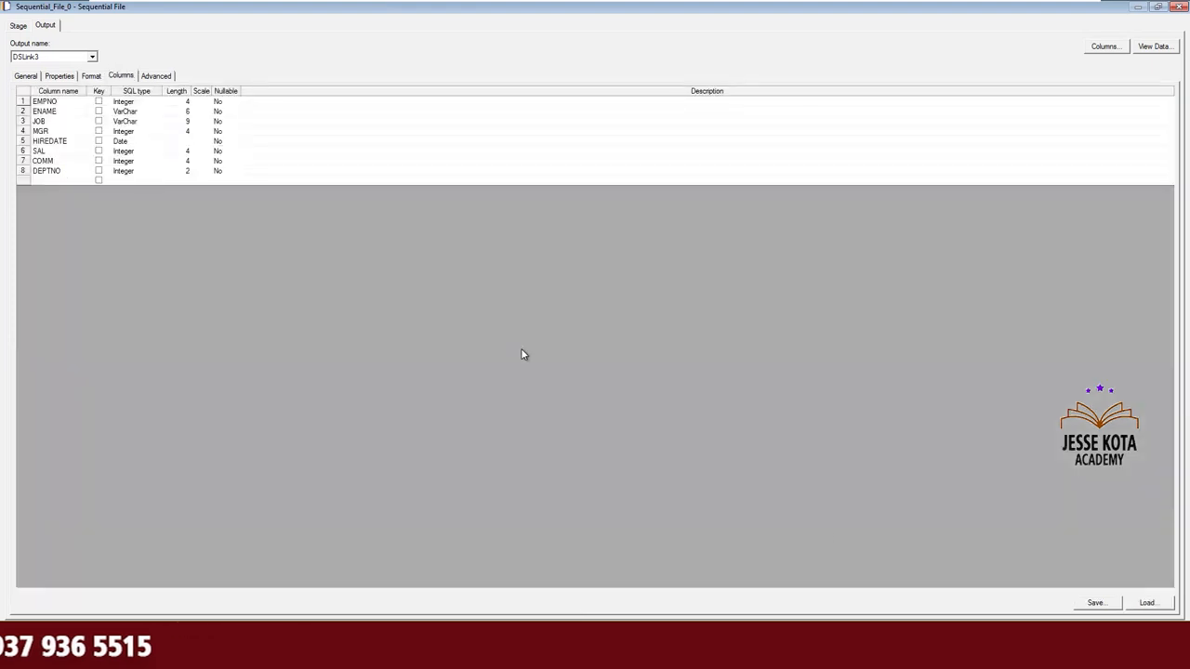
{"action": "left_click", "coordinate": [1057, 632]}
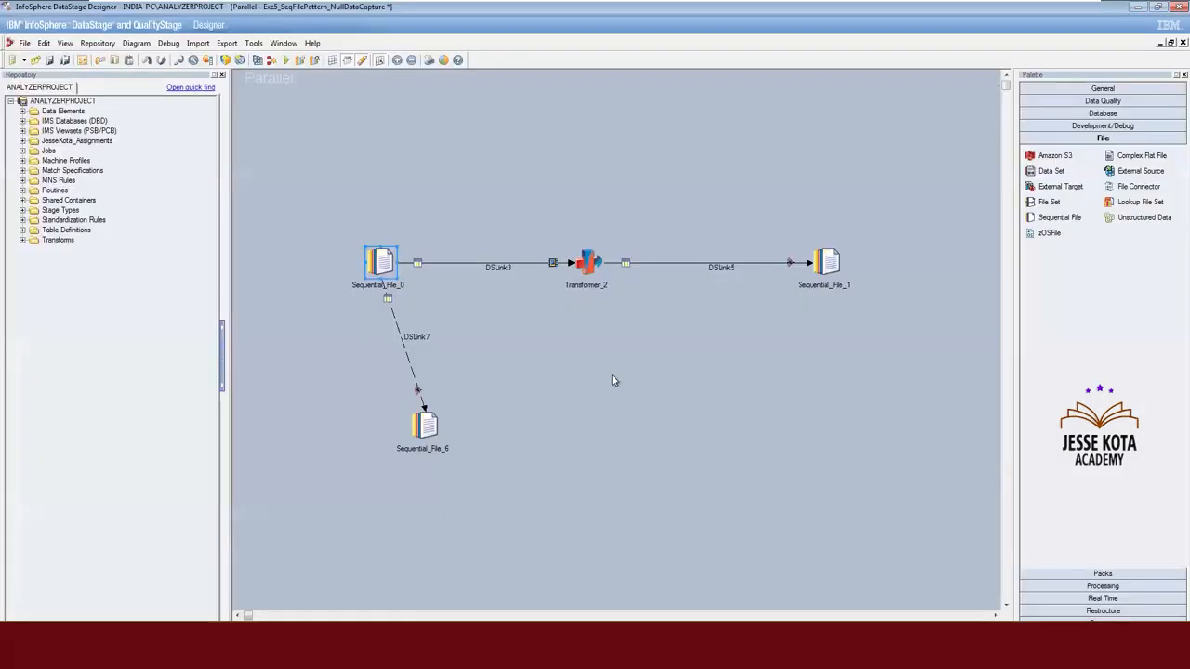
Set the target file of the reject stage Sequential_File_6 to FilePattern_Rejects.txt in the Target folder.
{"action": "double_click", "coordinate": [425, 424]}
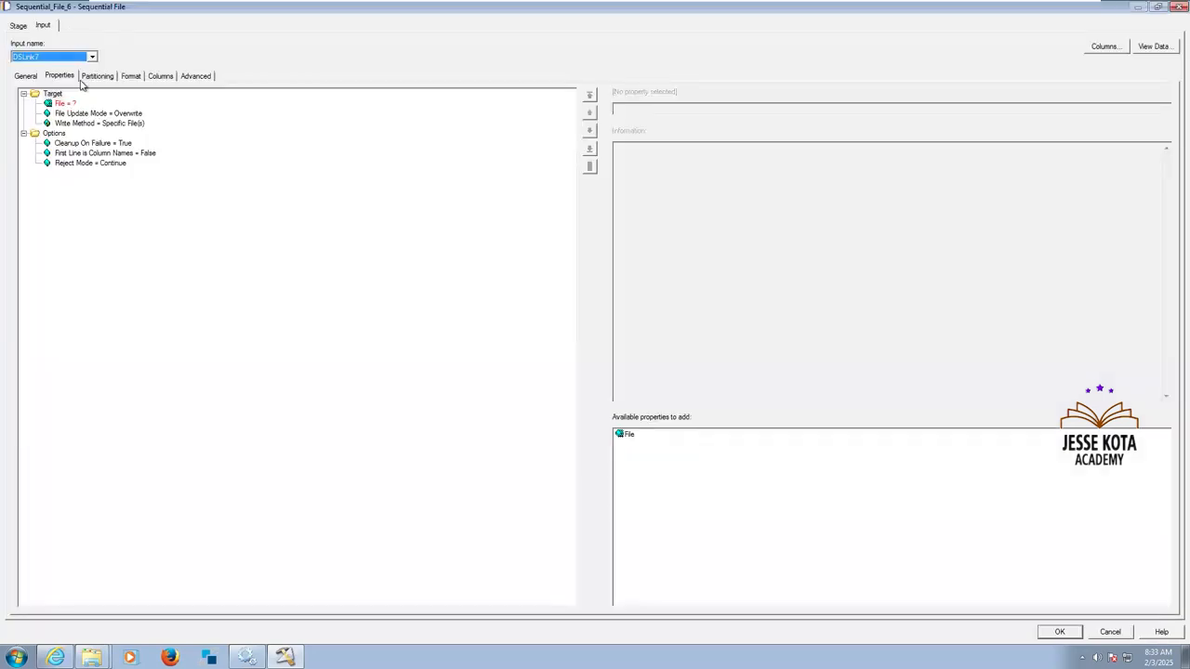
{"action": "left_click", "coordinate": [63, 103]}
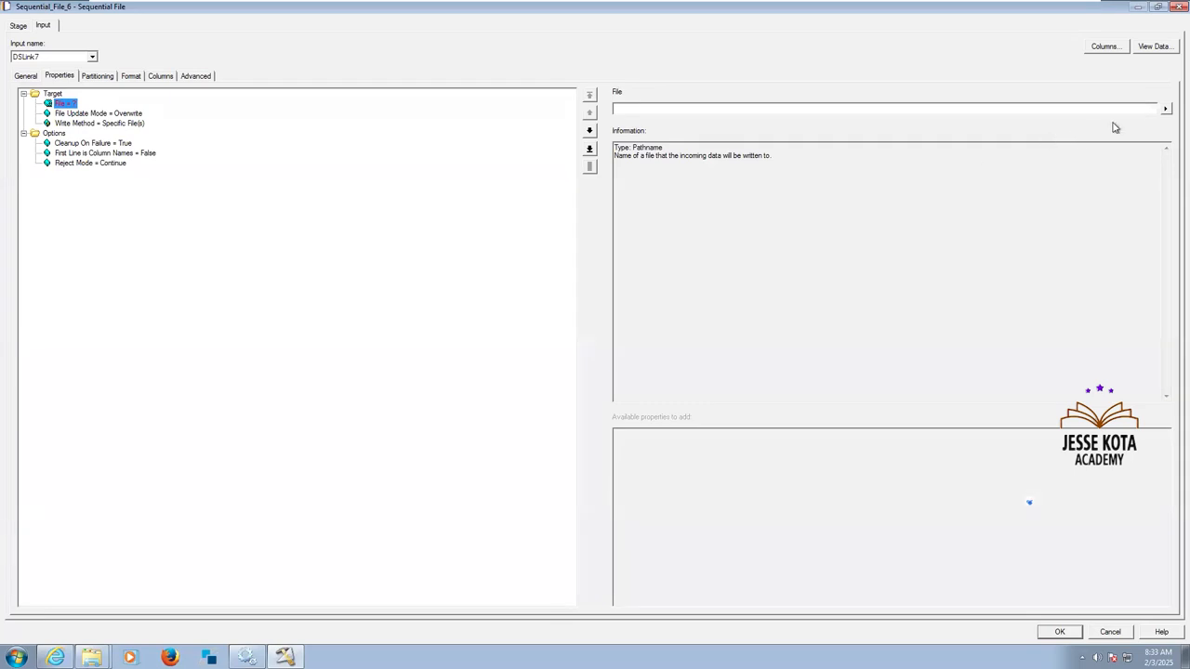
{"action": "left_click", "coordinate": [1165, 109]}
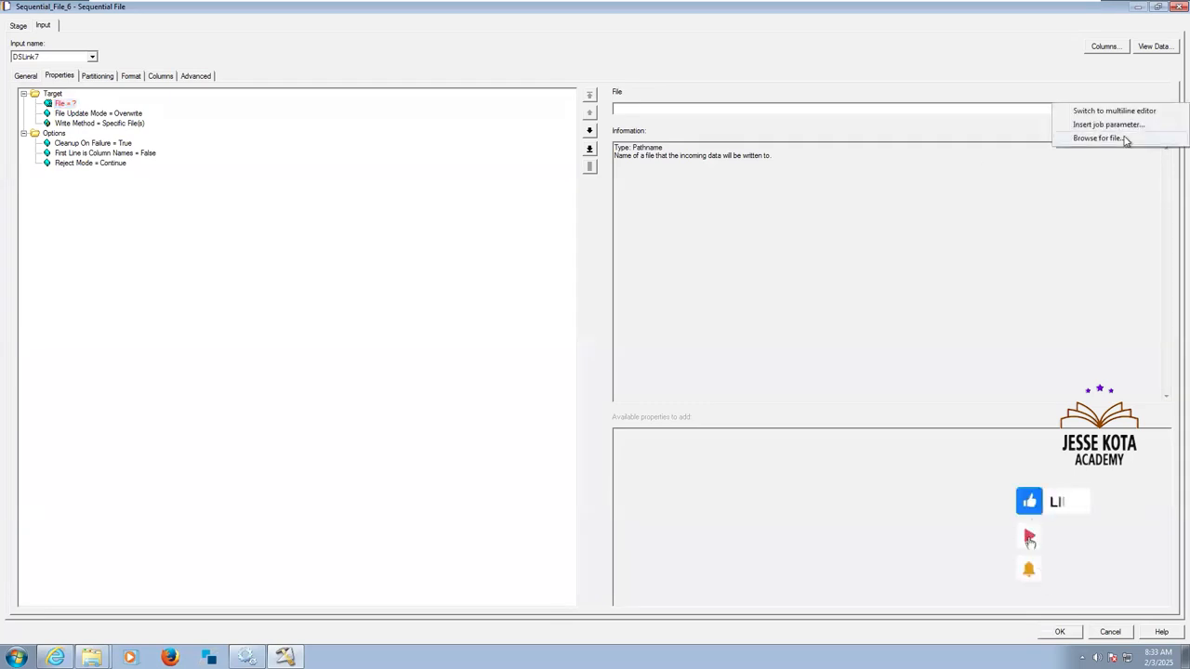
{"action": "left_click", "coordinate": [1125, 141]}
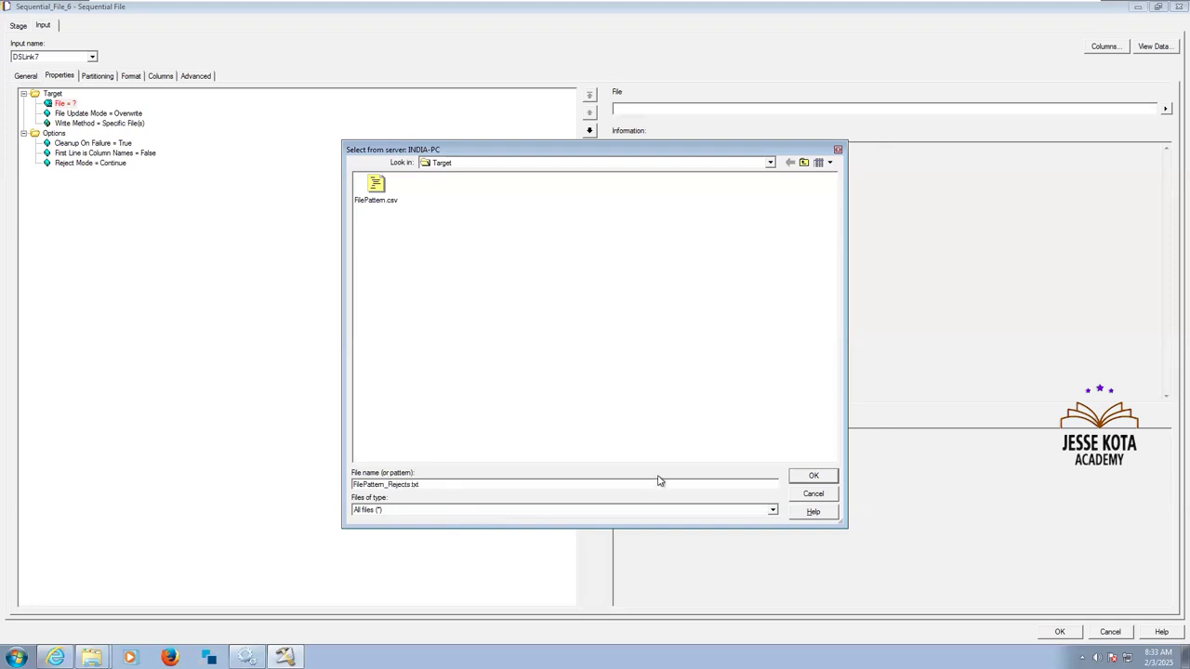
{"action": "left_click", "coordinate": [813, 480]}
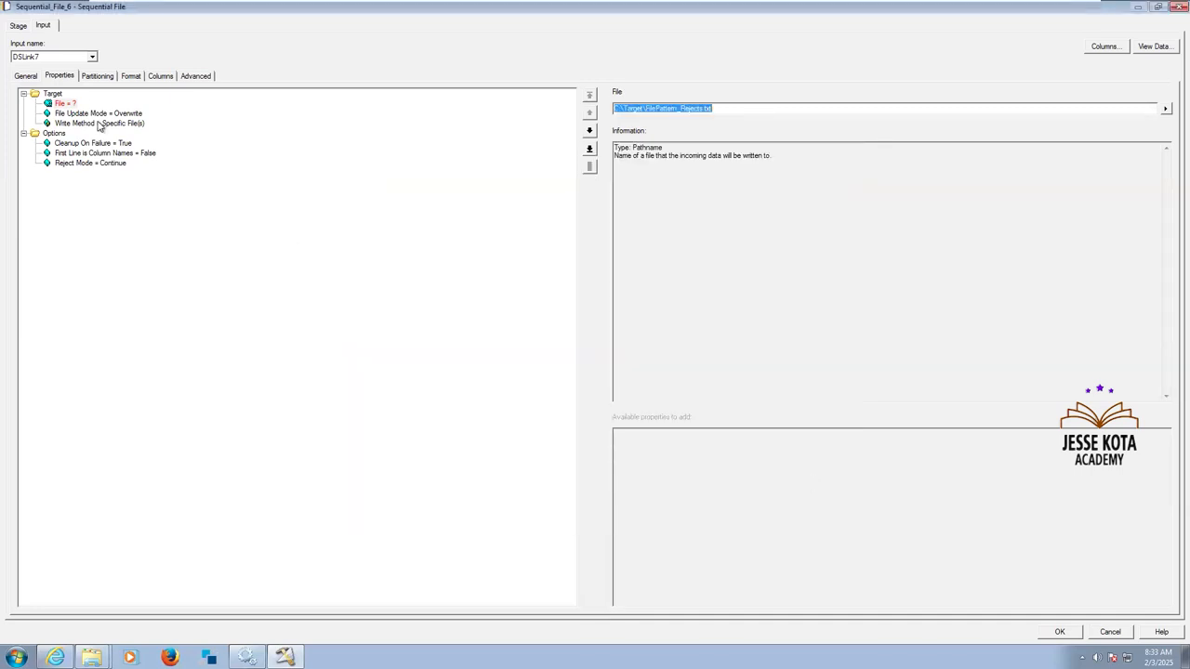
Remove the Quote property from the field defaults of Sequential_File_6 and accept the stage settings.
{"action": "left_click", "coordinate": [96, 77]}
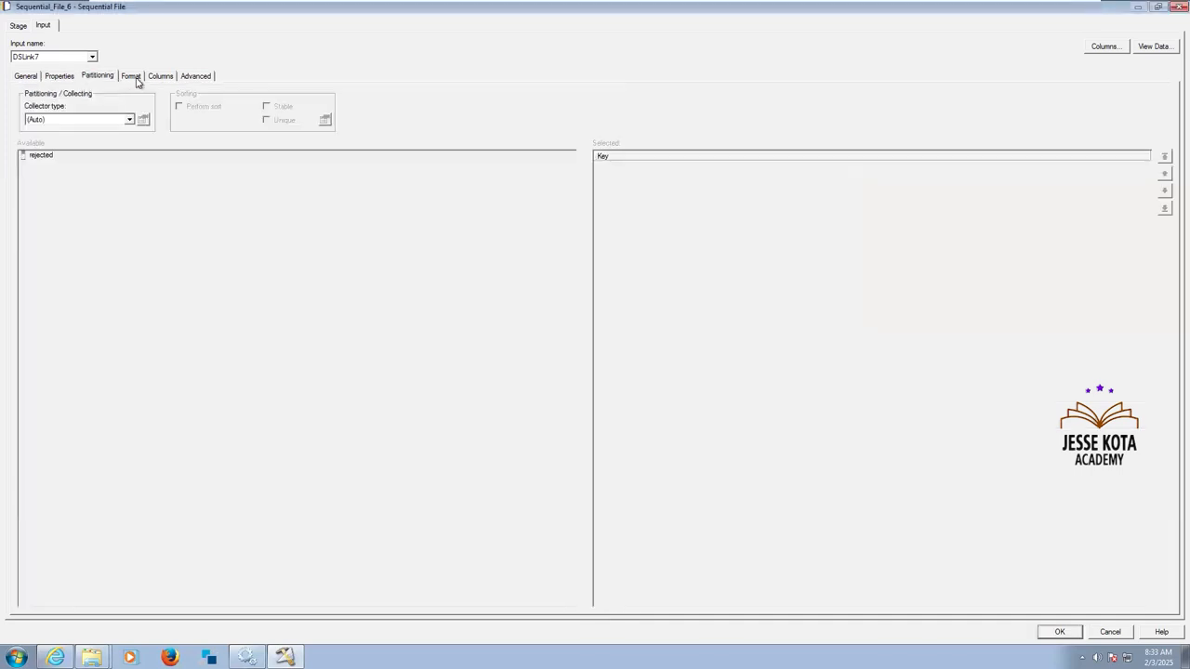
{"action": "left_click", "coordinate": [131, 76]}
{"action": "left_click", "coordinate": [80, 142]}
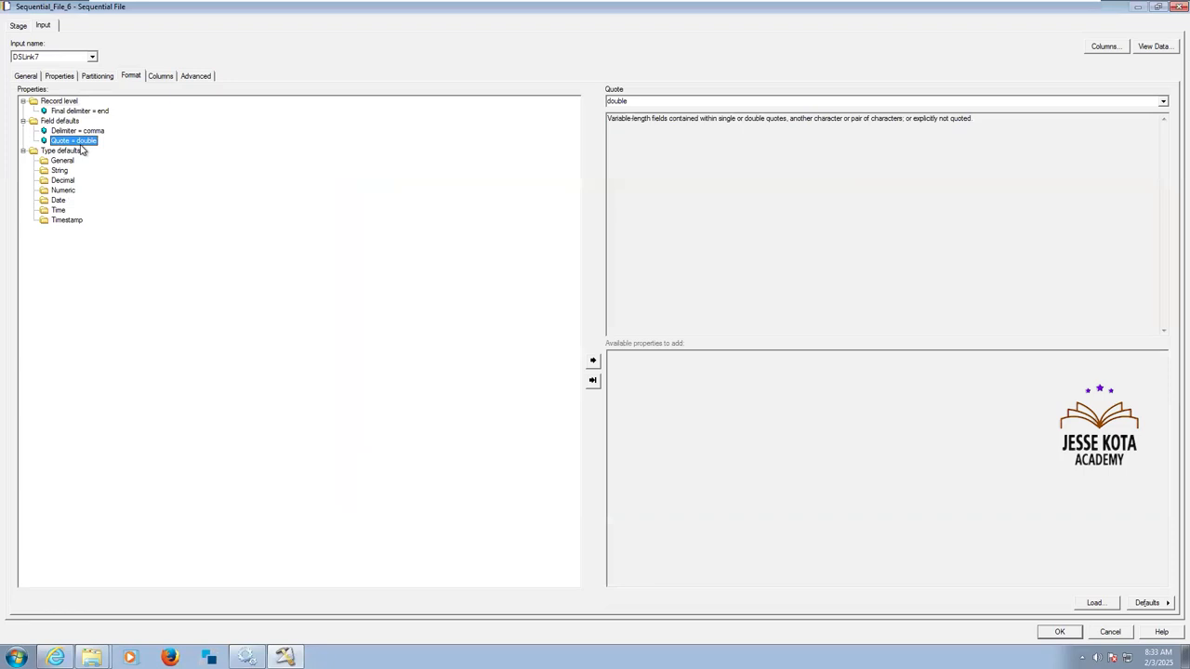
{"action": "key", "text": "Delete"}
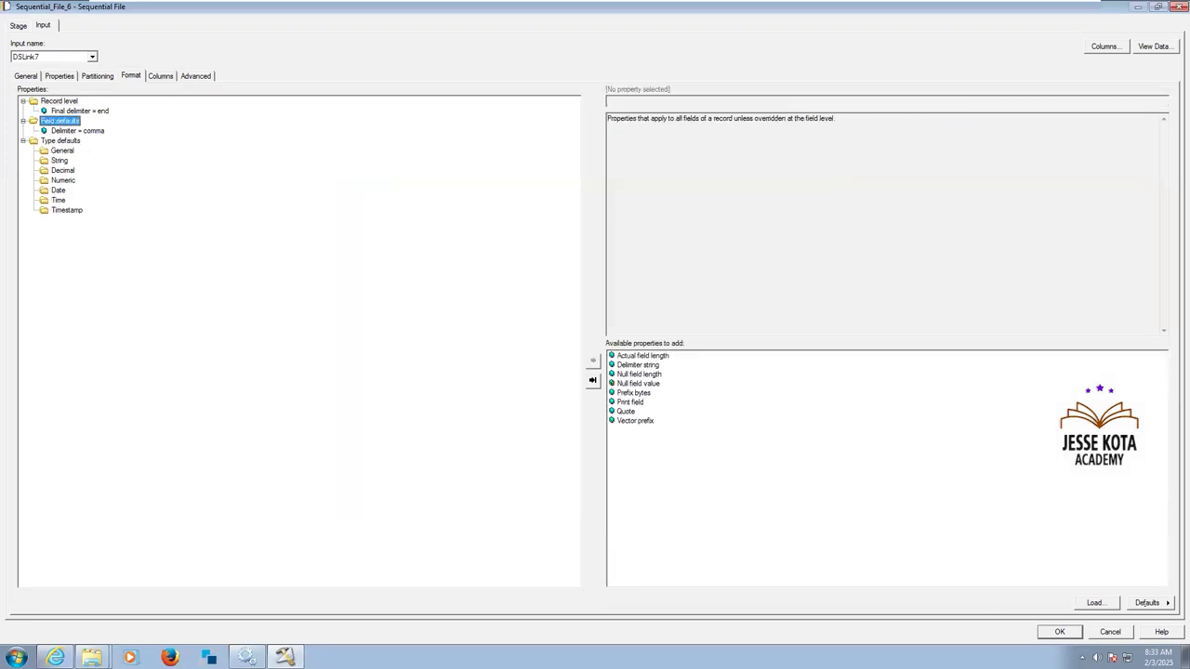
{"action": "left_click", "coordinate": [1060, 632]}
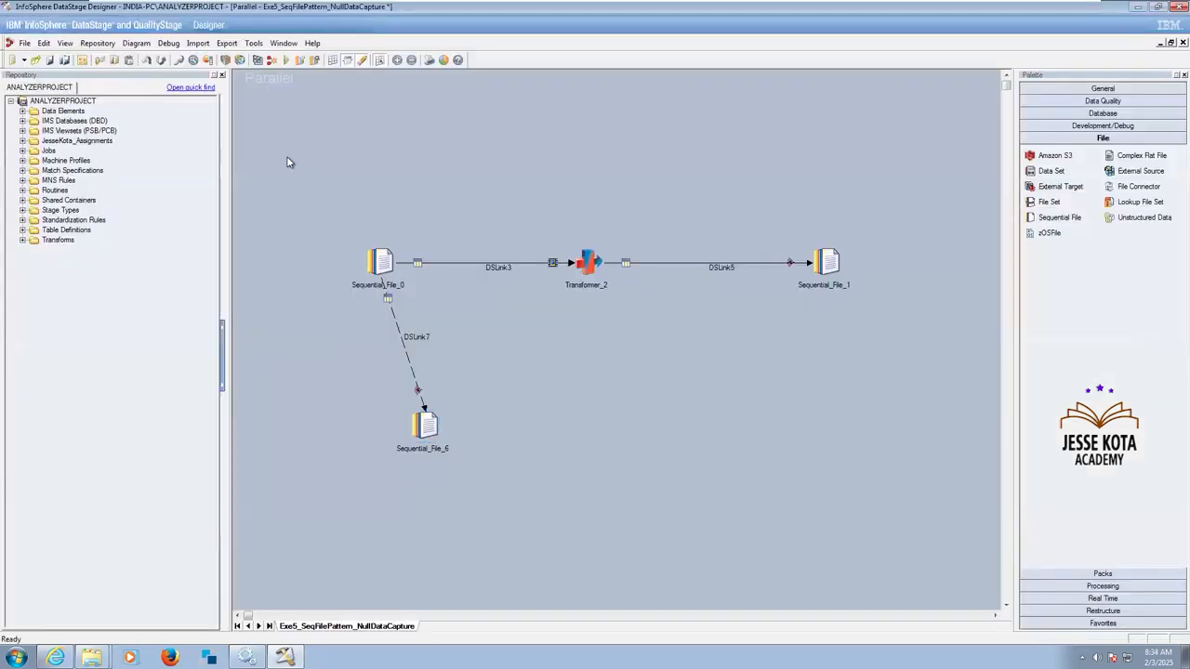
Save and compile the job Exe5_SeqFilePattern_NullDataCapture, and run it with no warning limit.
{"action": "left_click", "coordinate": [286, 61]}
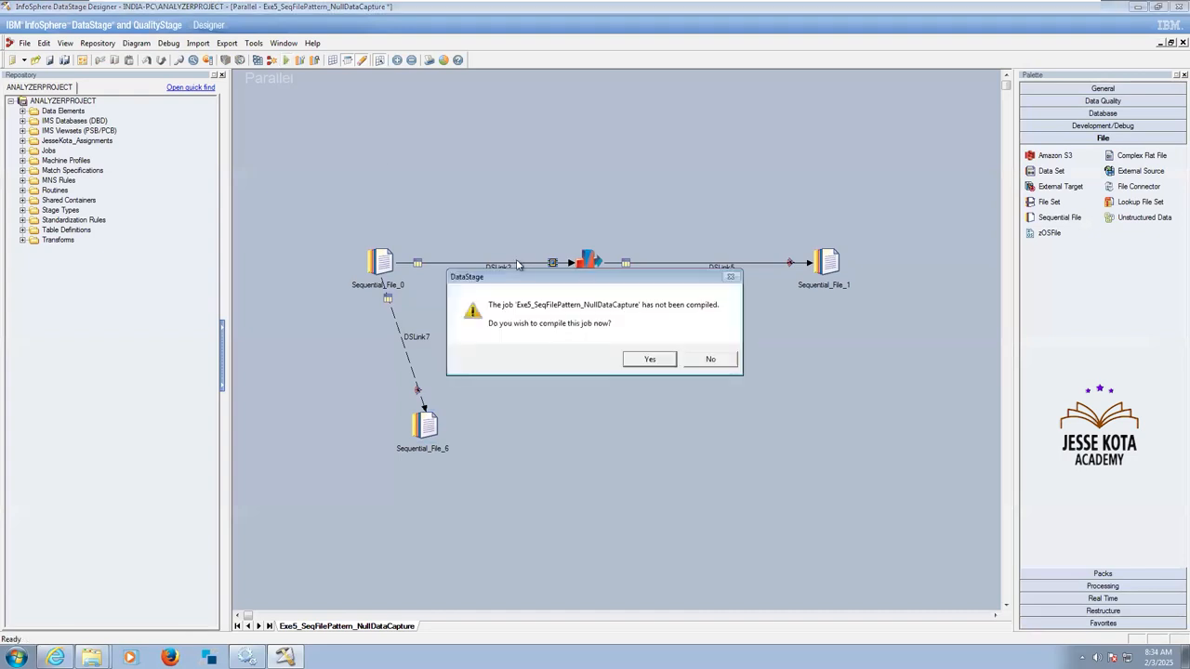
{"action": "left_click", "coordinate": [651, 359]}
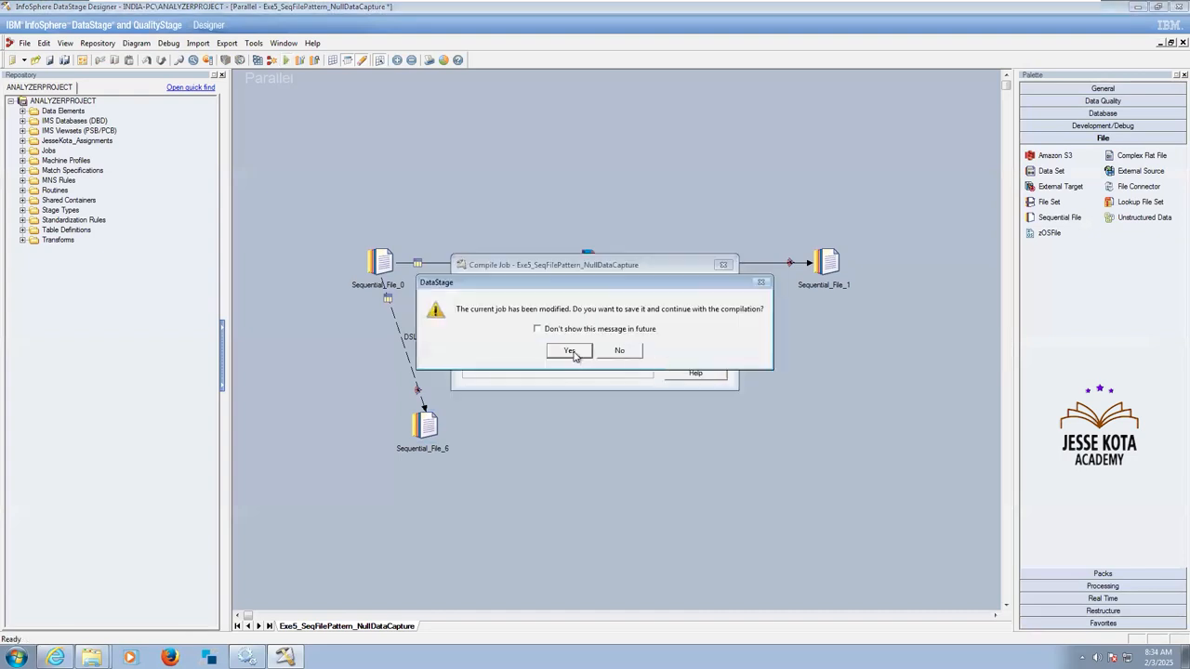
{"action": "left_click", "coordinate": [572, 350]}
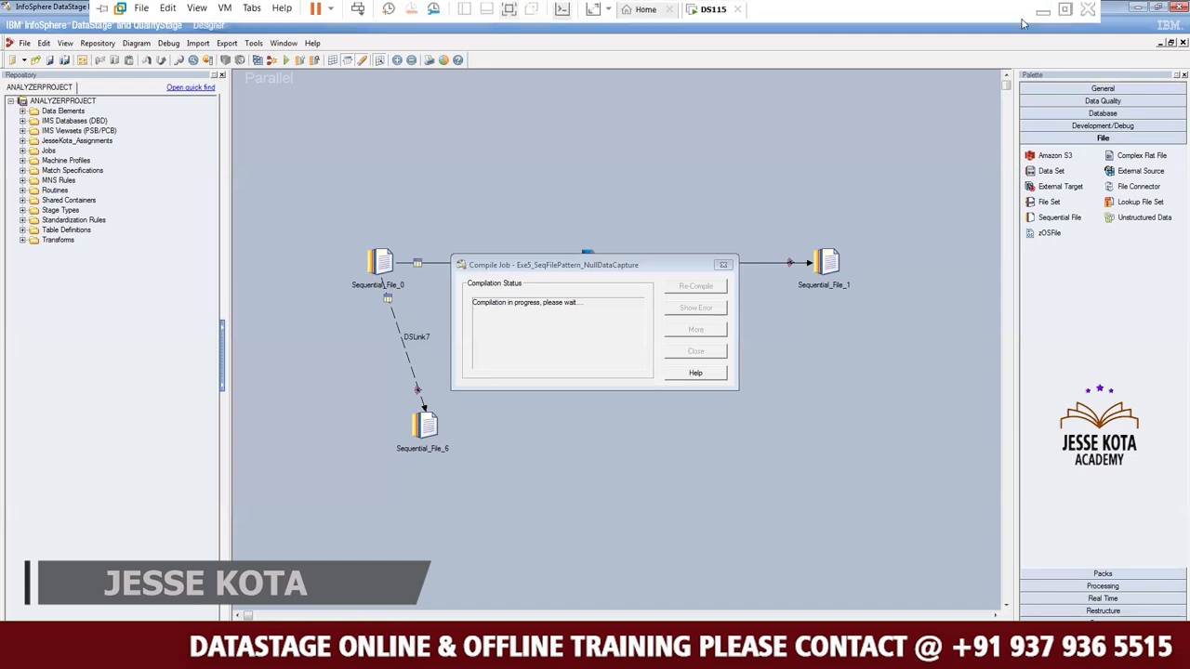
{"action": "left_click", "coordinate": [1044, 19]}
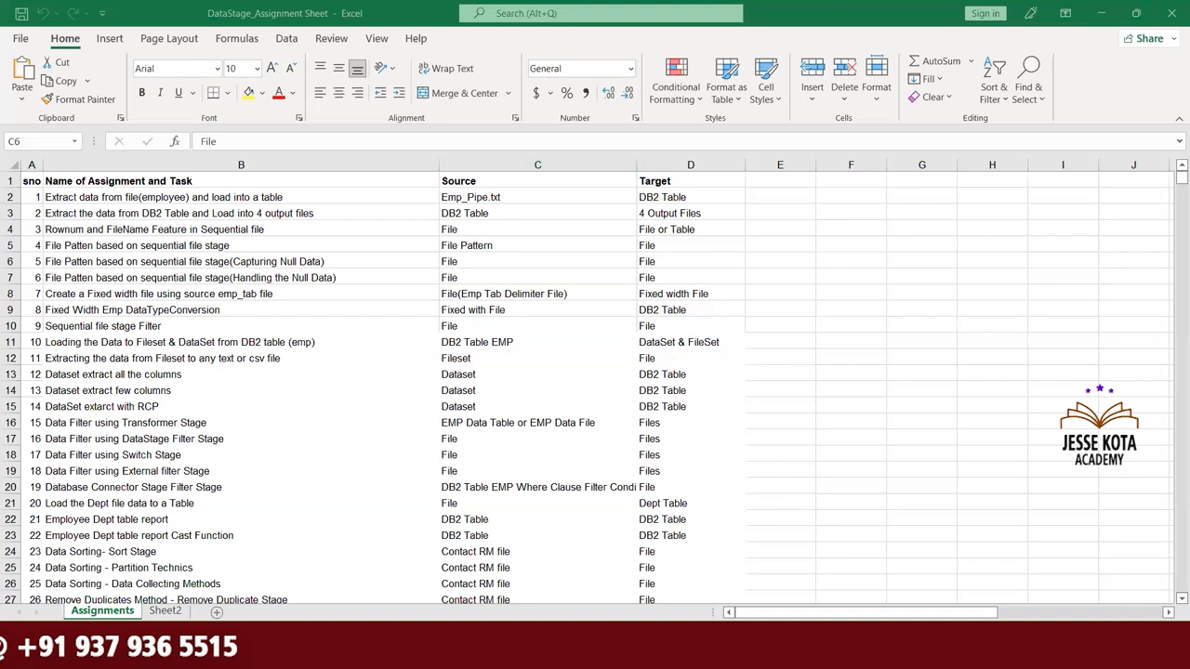
{"action": "key", "text": "alt+Tab"}
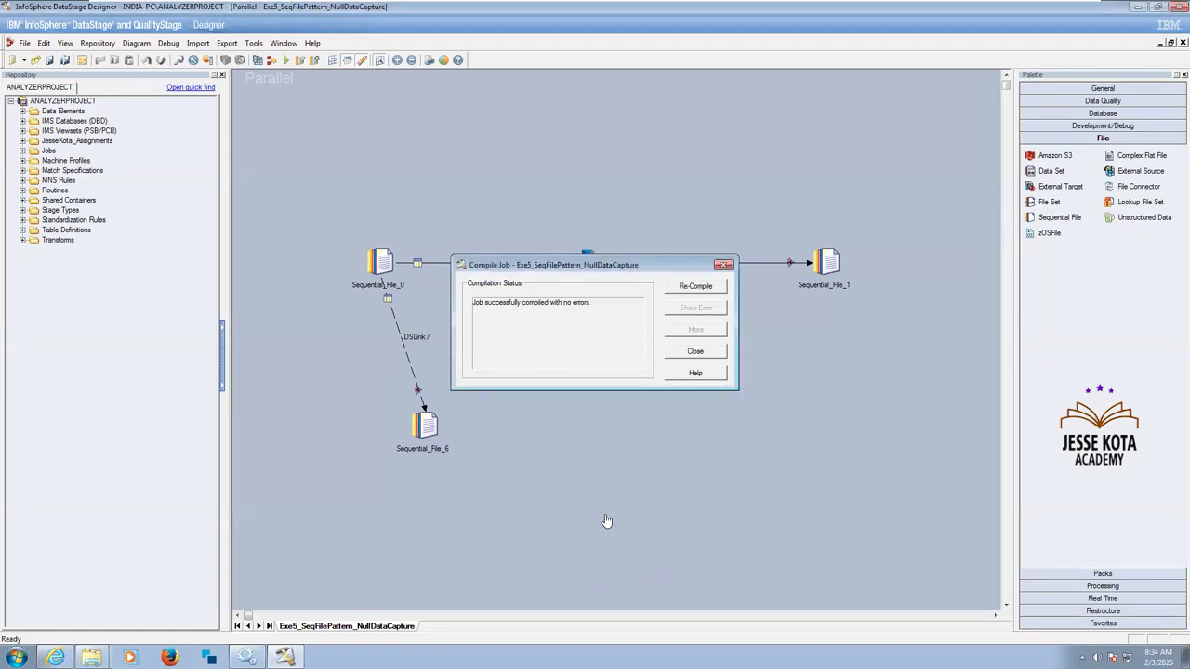
{"action": "left_click", "coordinate": [696, 352]}
{"action": "key", "text": "ctrl+F5"}
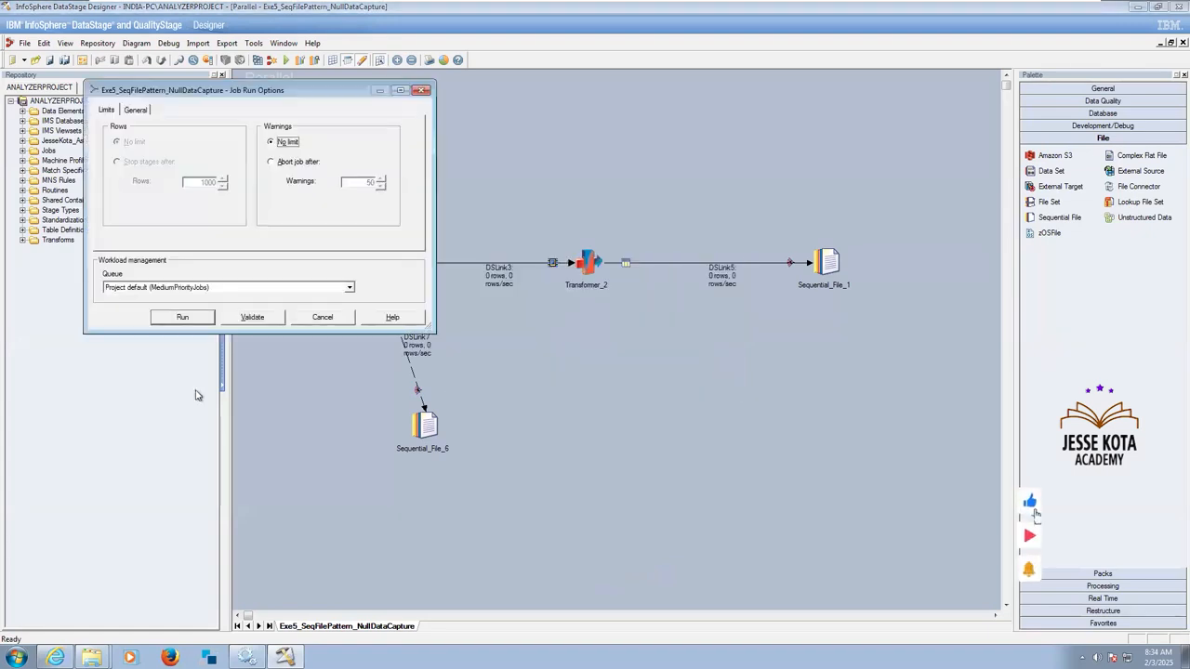
{"action": "left_click", "coordinate": [182, 317]}
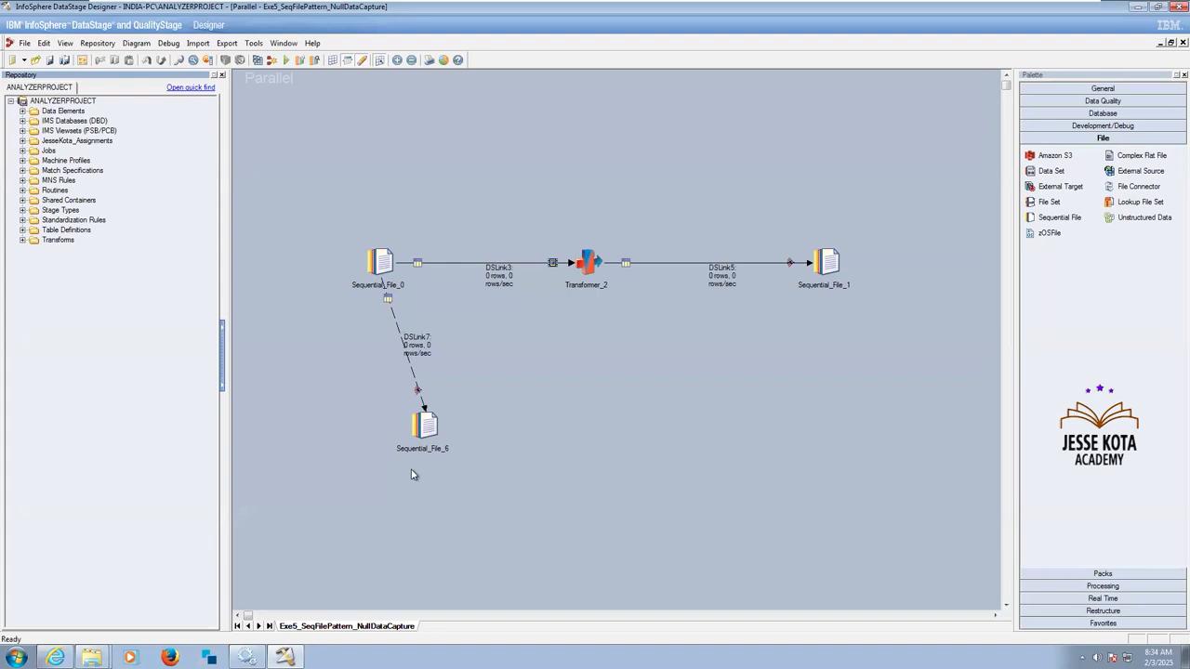
Display the job log and examine its run messages together with the row counts on the links.
{"action": "key", "text": "ctrl+l"}
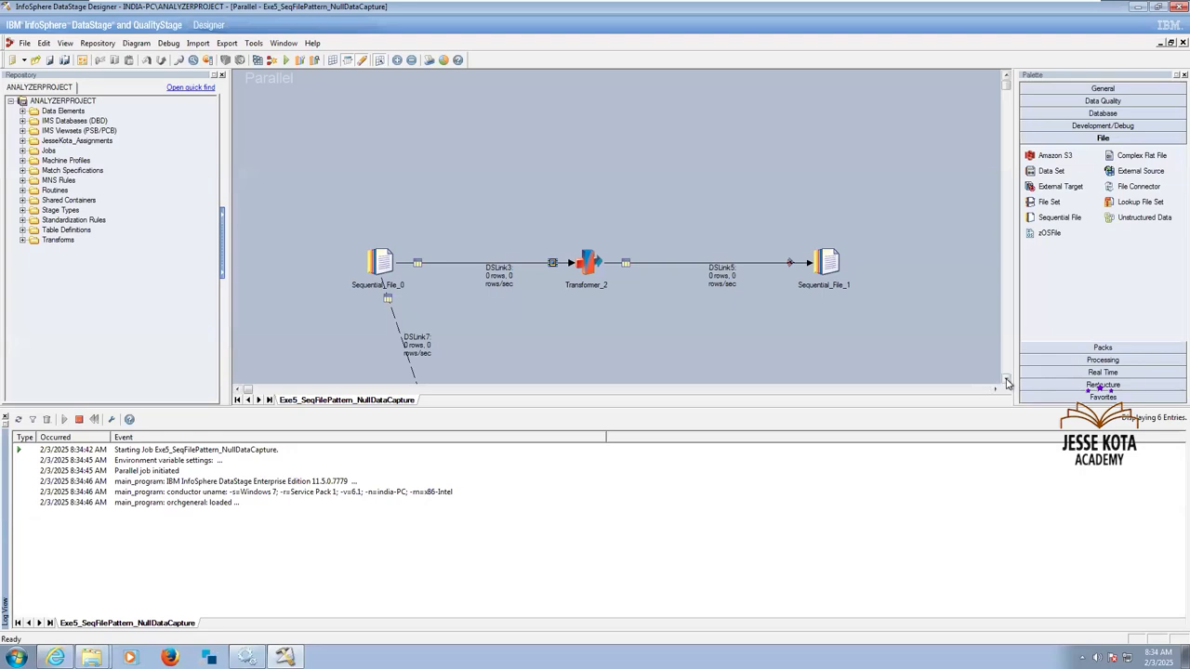
{"action": "left_click", "coordinate": [1007, 383]}
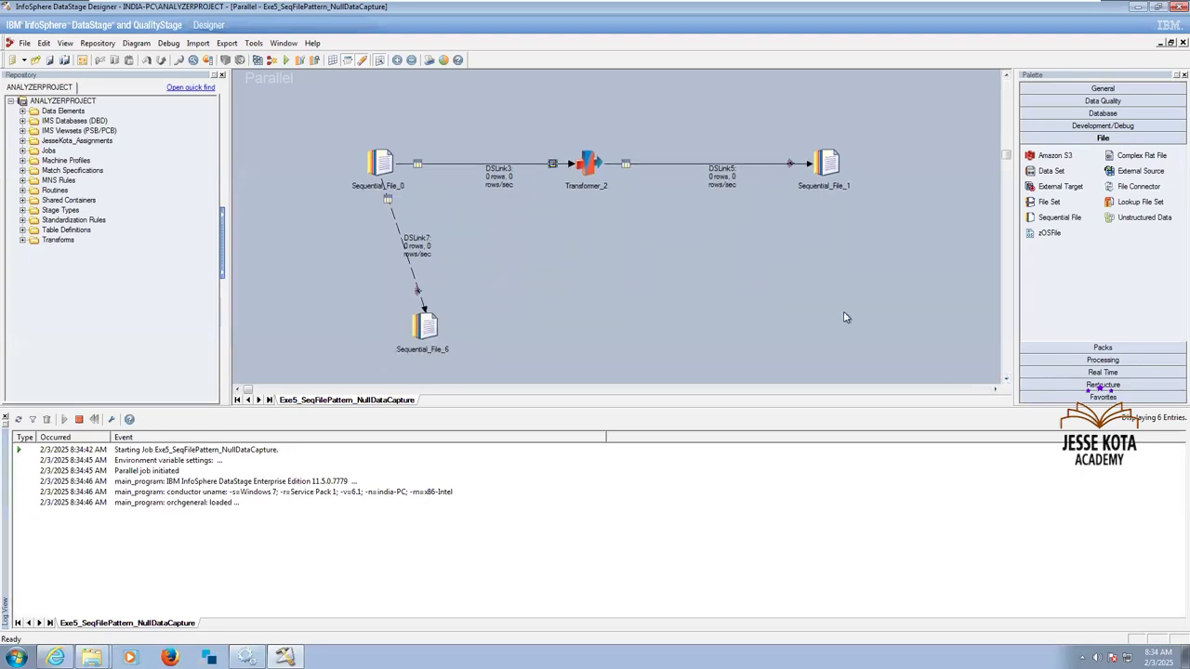
{"action": "key", "text": "ctrl+l"}
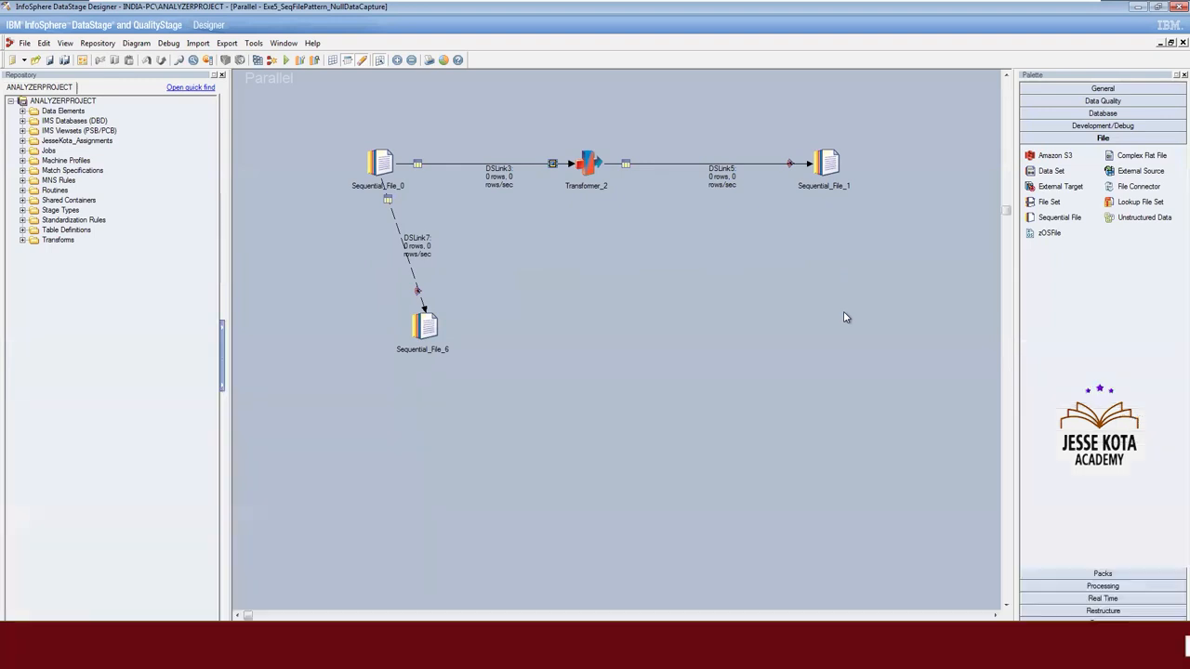
{"action": "key", "text": "ctrl+l"}
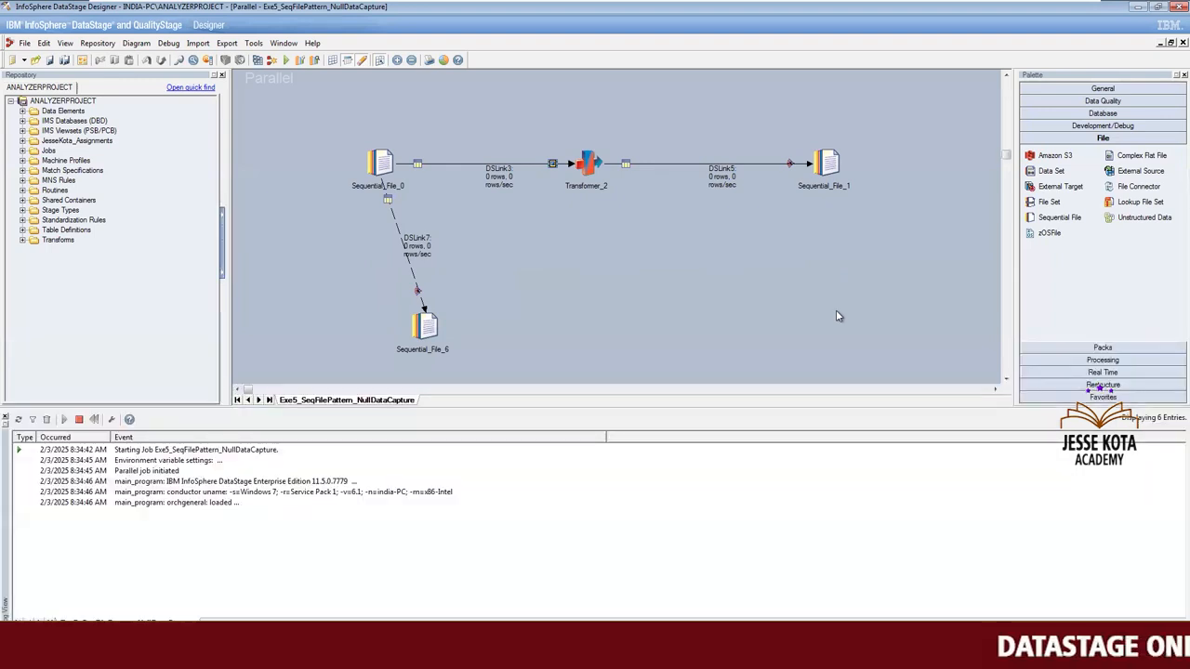
{"action": "key", "text": "ctrl+l"}
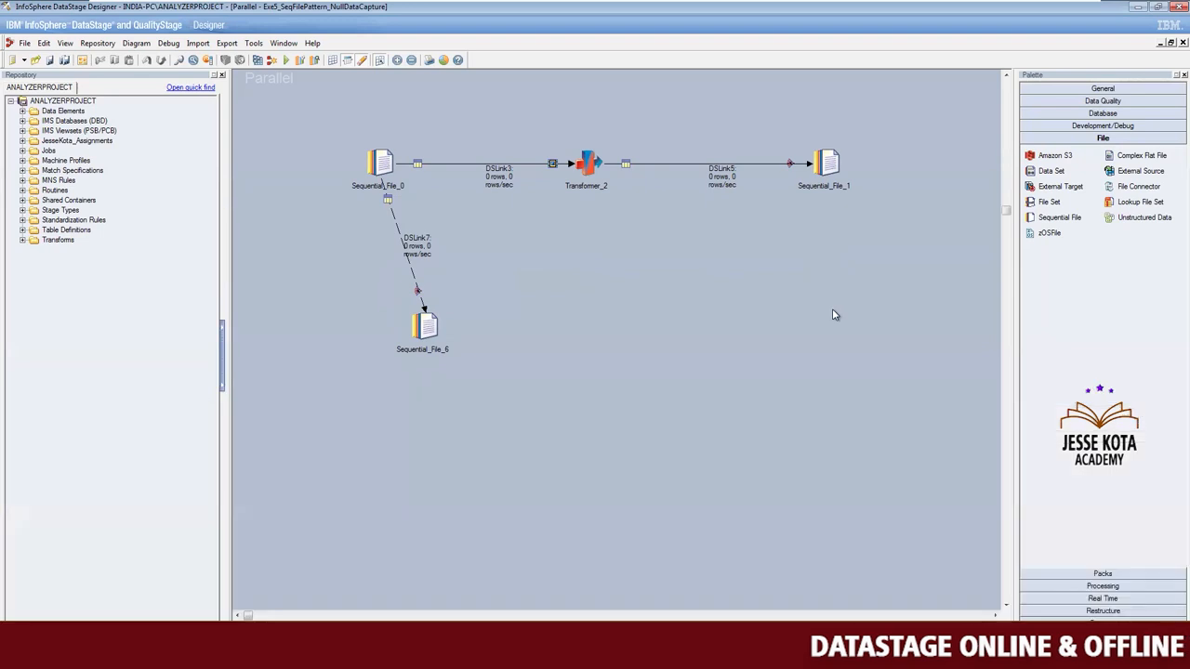
{"action": "key", "text": "ctrl+l"}
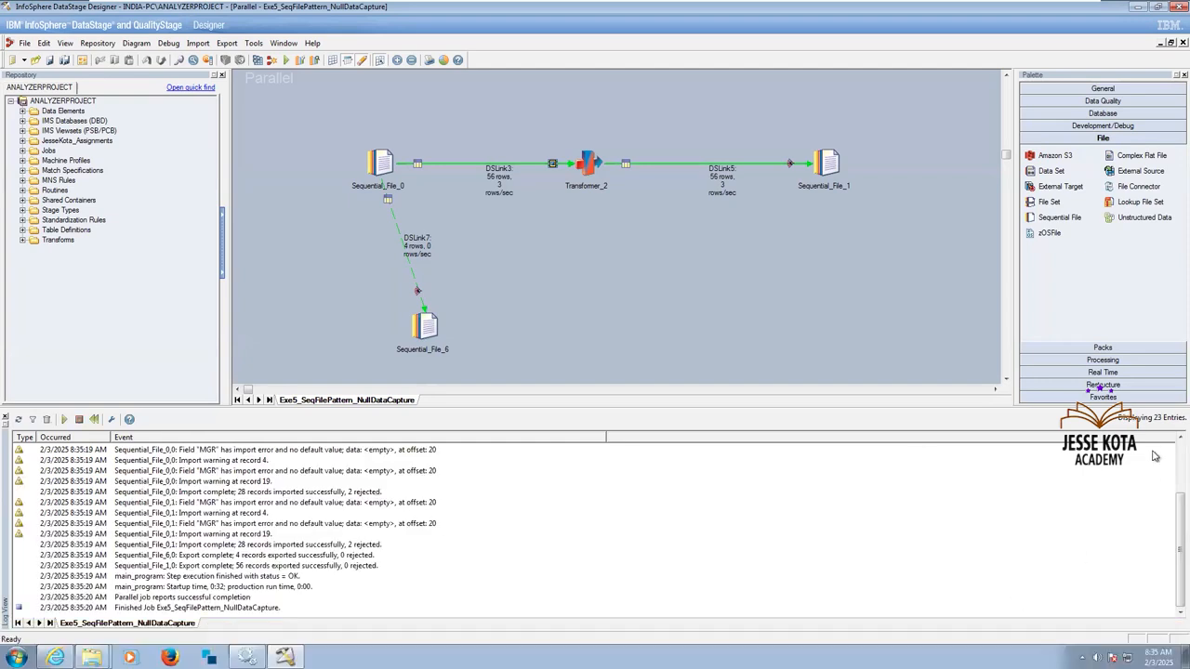
{"action": "scroll", "coordinate": [1152, 444], "scroll_direction": "up", "scroll_amount": 2}
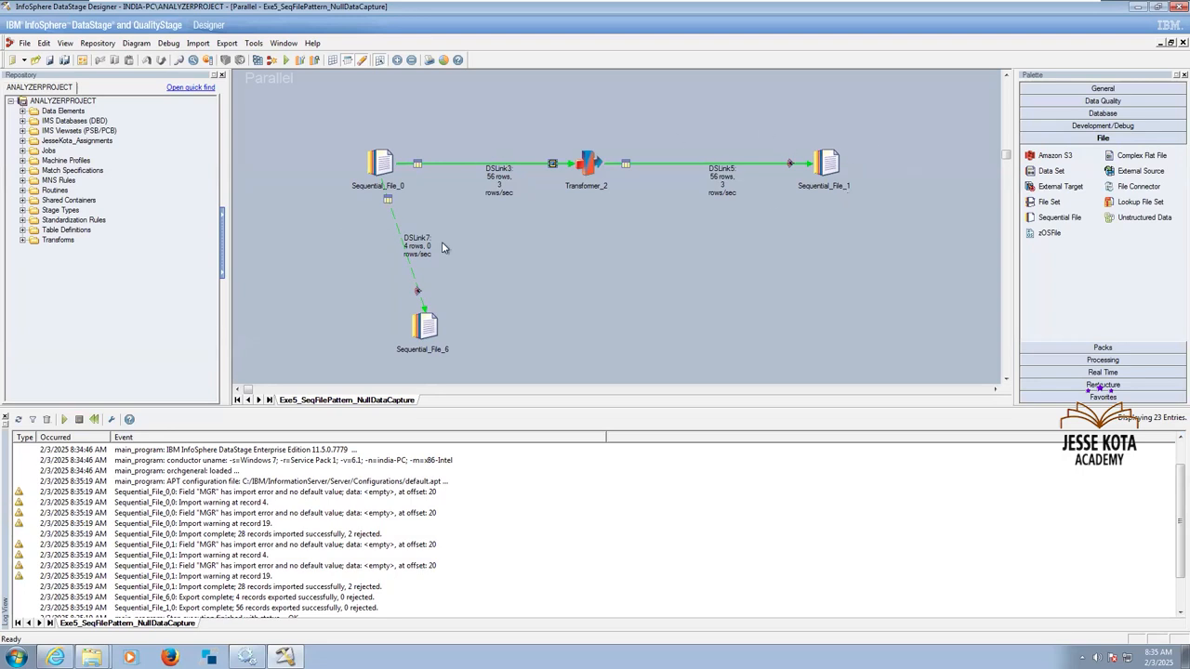
{"action": "left_click_drag", "start_coordinate": [481, 365], "coordinate": [491, 381]}
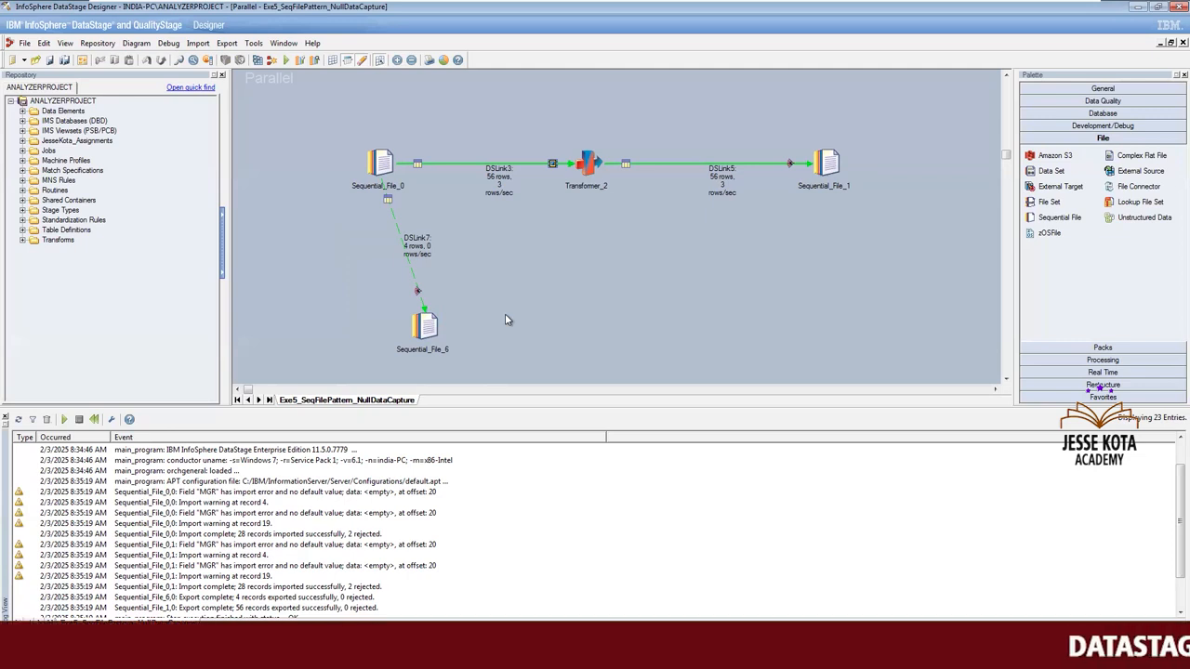
Open FilePattern_Rejects from the Target folder and examine the rejected records.
{"action": "left_click", "coordinate": [93, 655]}
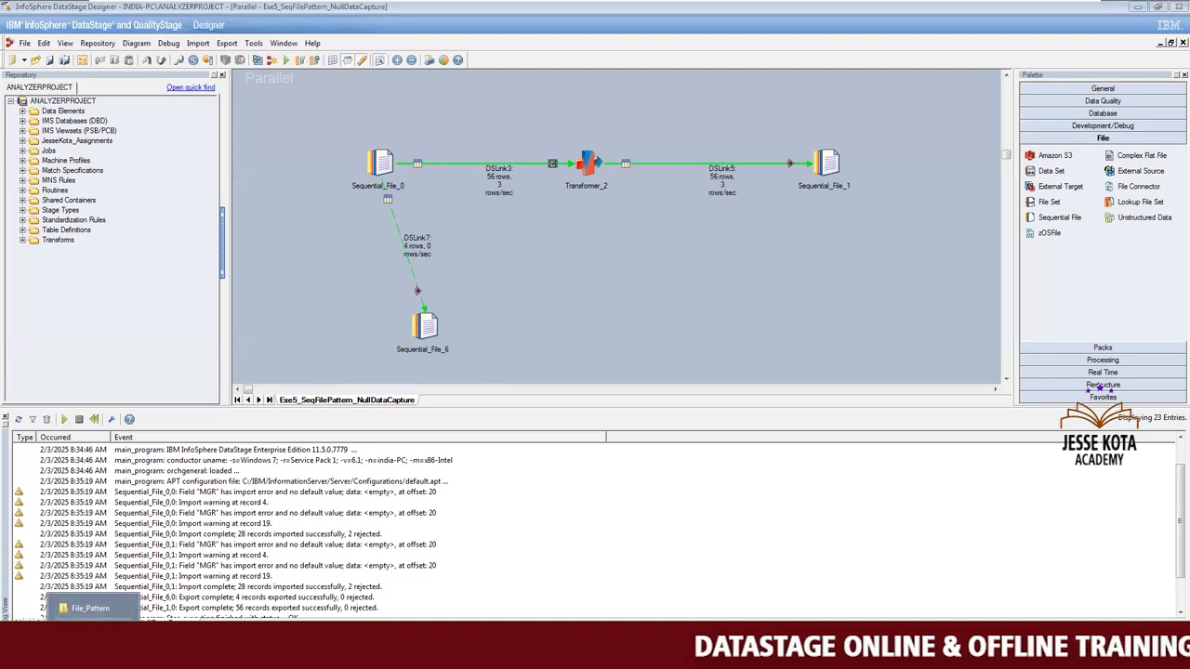
{"action": "left_click", "coordinate": [90, 609]}
{"action": "left_click", "coordinate": [273, 192]}
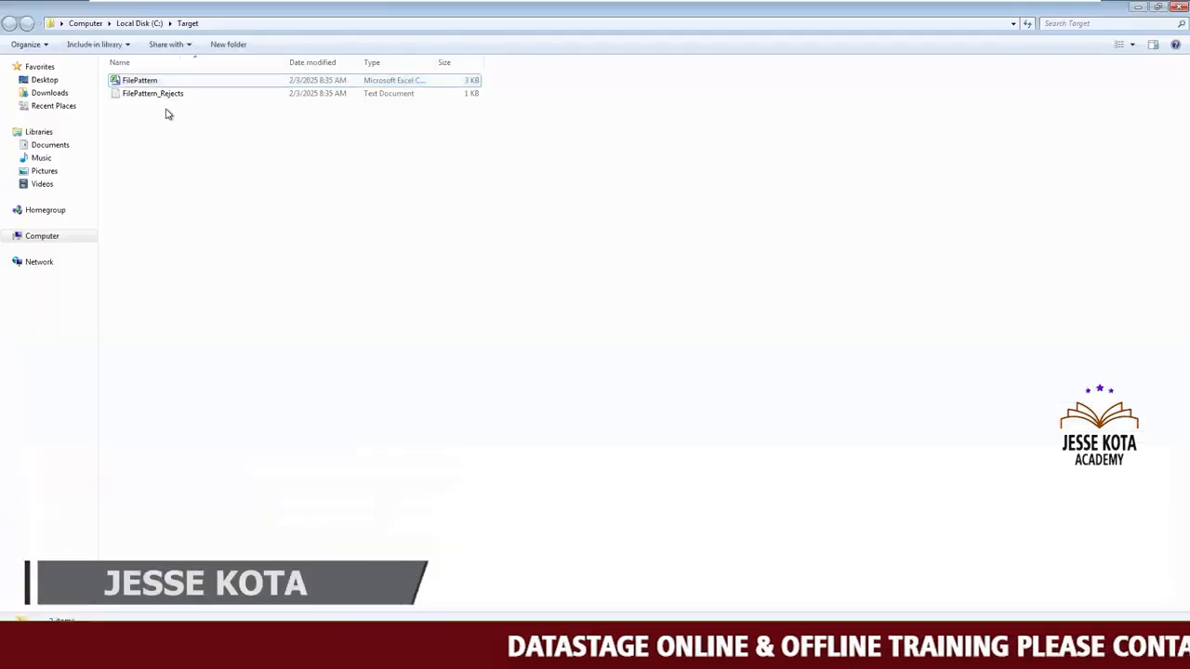
{"action": "double_click", "coordinate": [165, 94]}
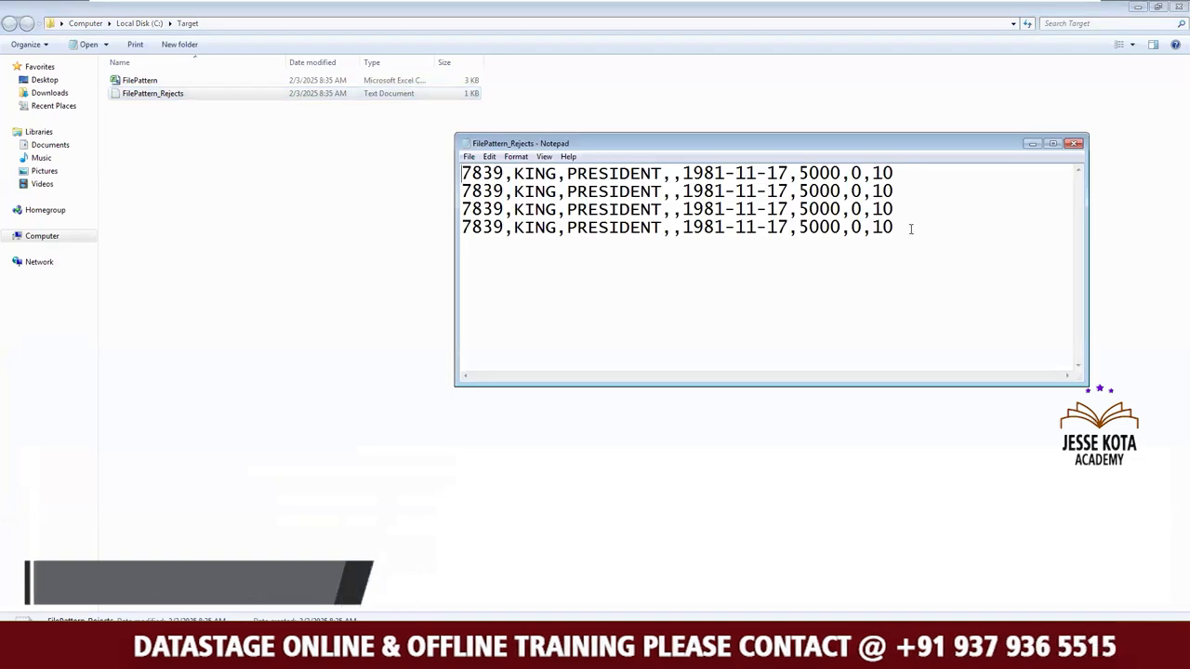
{"action": "left_click_drag", "start_coordinate": [934, 234], "coordinate": [398, 175]}
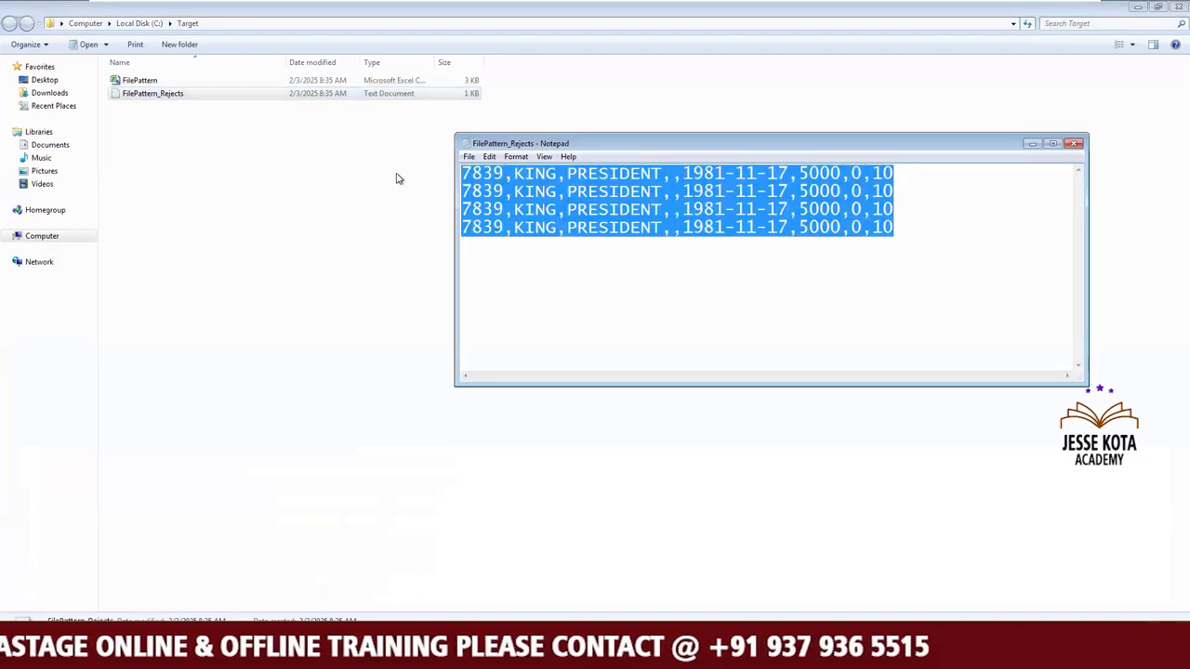
{"action": "left_click", "coordinate": [417, 212]}
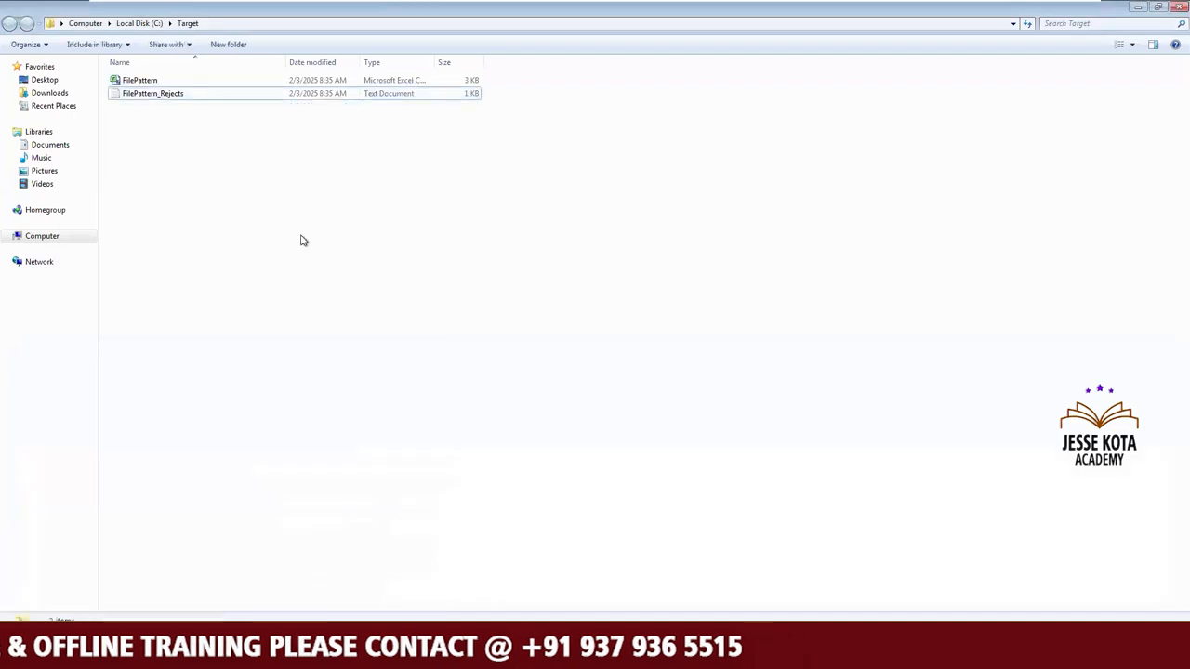
Open EMP_1 from the source File_Pattern folder, inspect the MGR field of the PRESIDENT record, and close the file.
{"action": "mouse_move", "coordinate": [78, 610]}
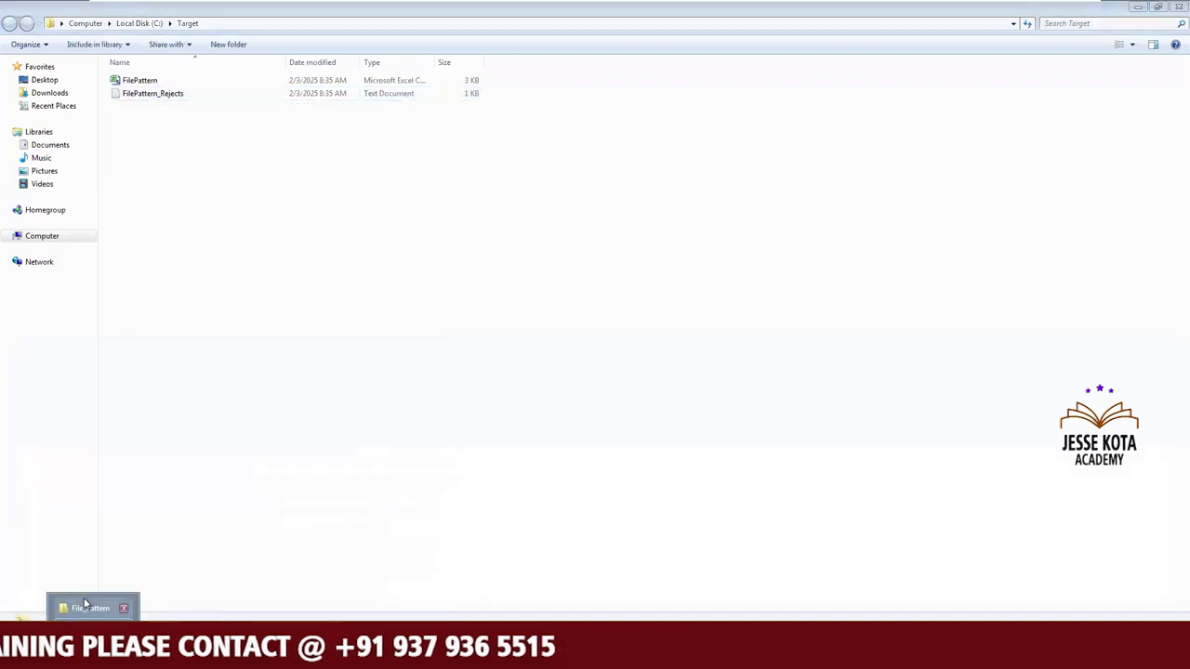
{"action": "left_click", "coordinate": [87, 609]}
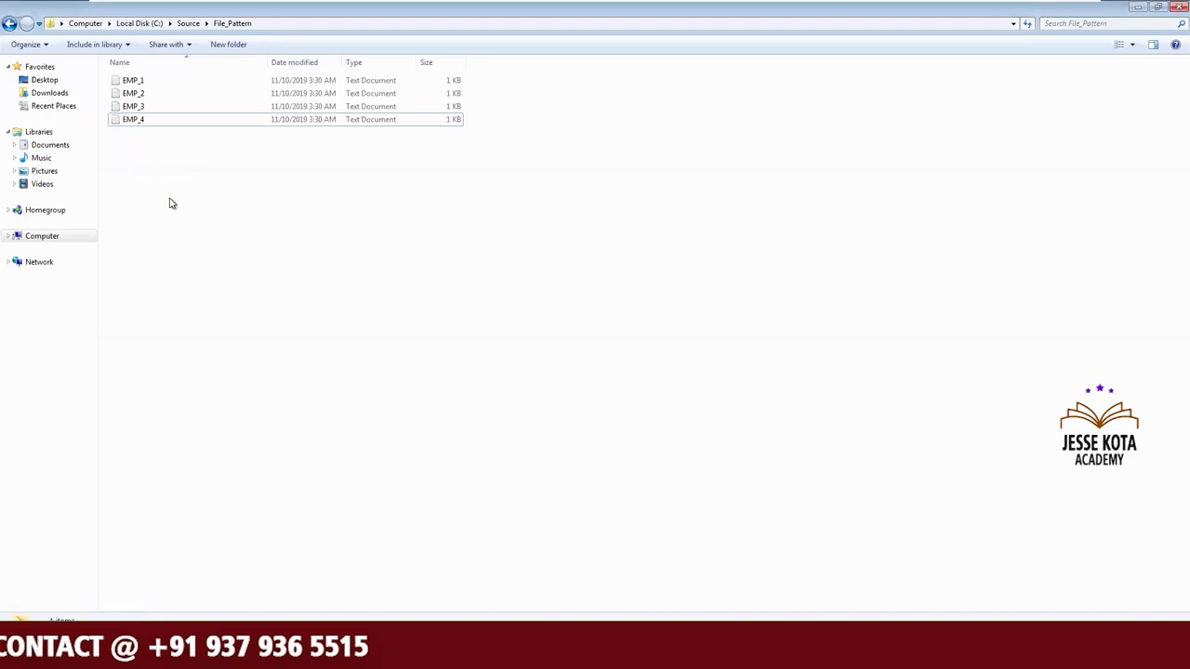
{"action": "double_click", "coordinate": [133, 81]}
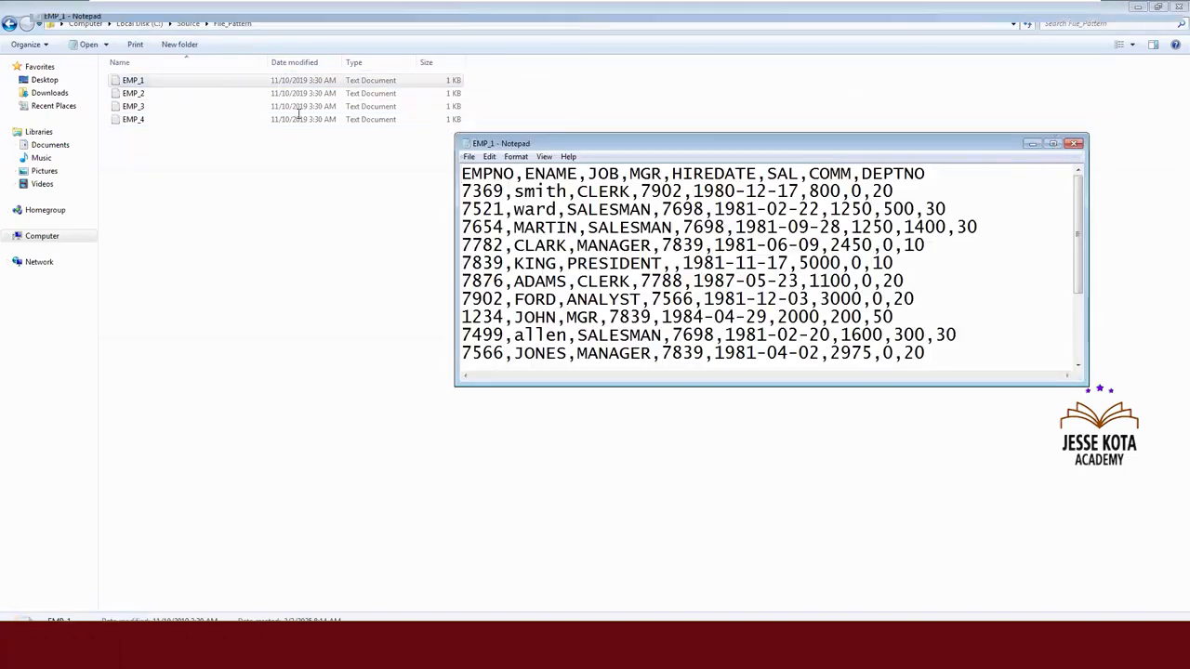
{"action": "left_click", "coordinate": [1054, 144]}
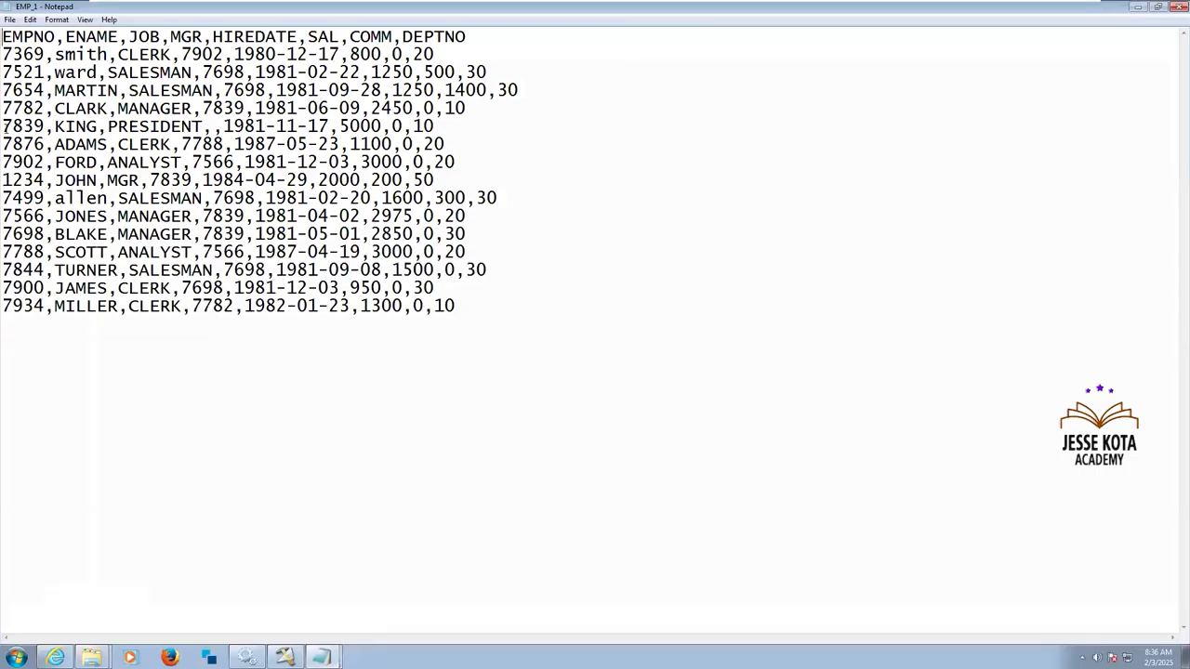
{"action": "left_click_drag", "start_coordinate": [96, 123], "coordinate": [441, 124]}
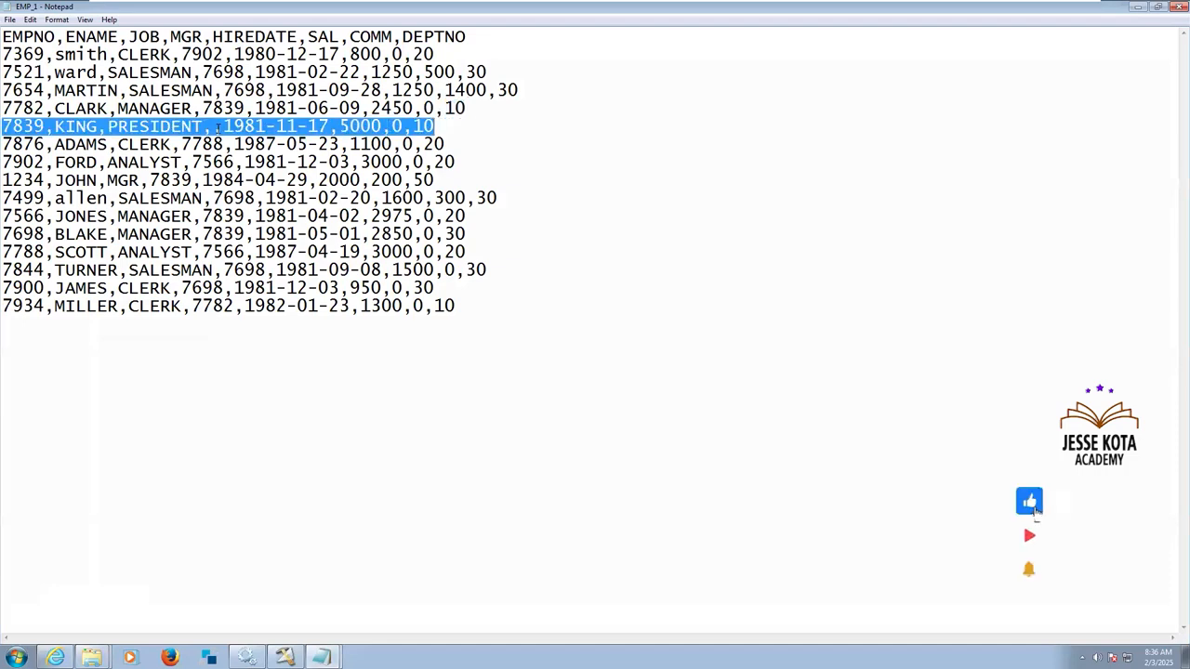
{"action": "left_click", "coordinate": [215, 126]}
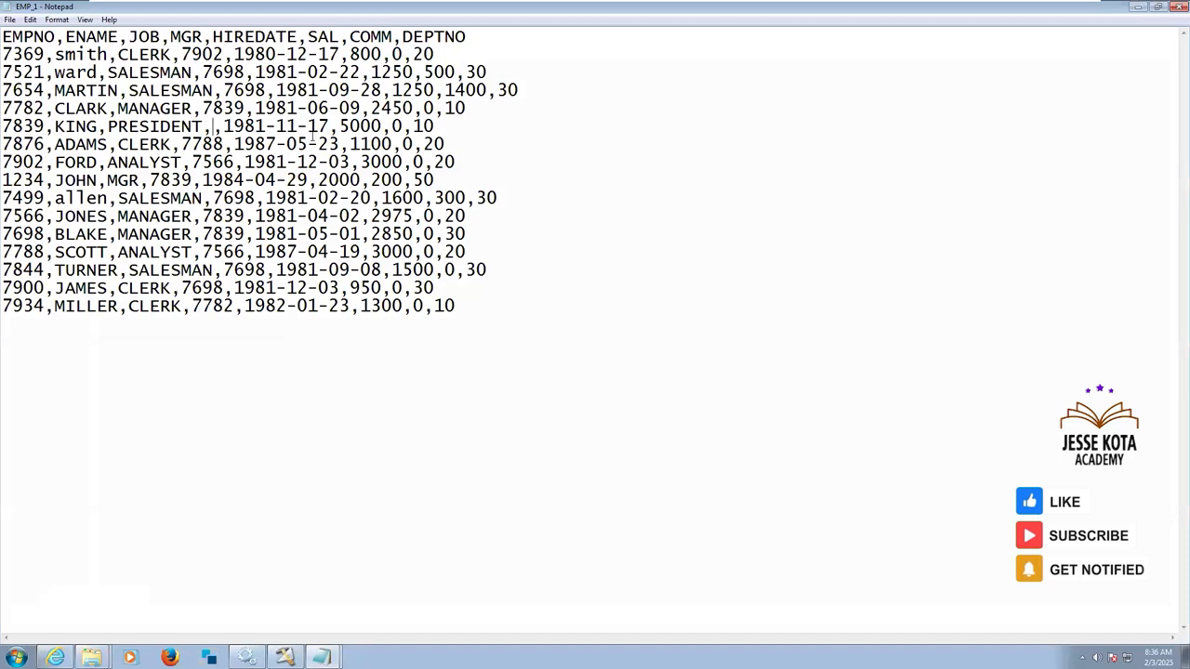
{"action": "left_click", "coordinate": [1174, 7]}
{"action": "left_click", "coordinate": [509, 321]}
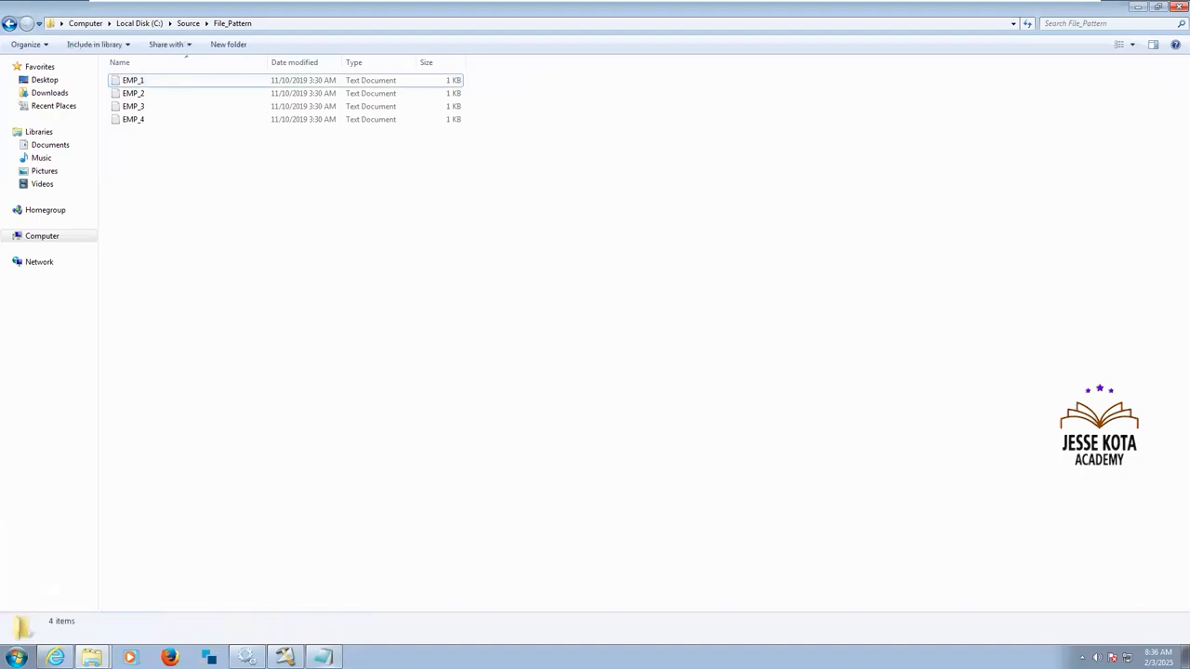
Check the MGR field of the records in FilePattern_Rejects again and close the file.
{"action": "key", "text": "alt+Tab"}
{"action": "left_click", "coordinate": [668, 227]}
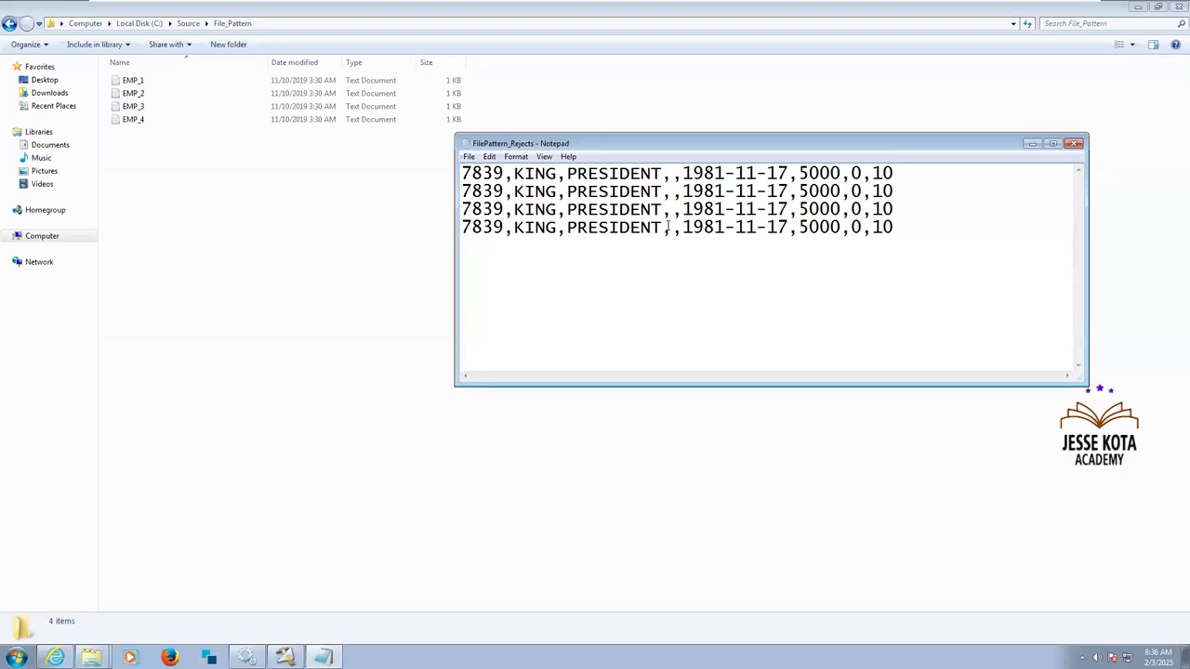
{"action": "left_click", "coordinate": [1076, 145]}
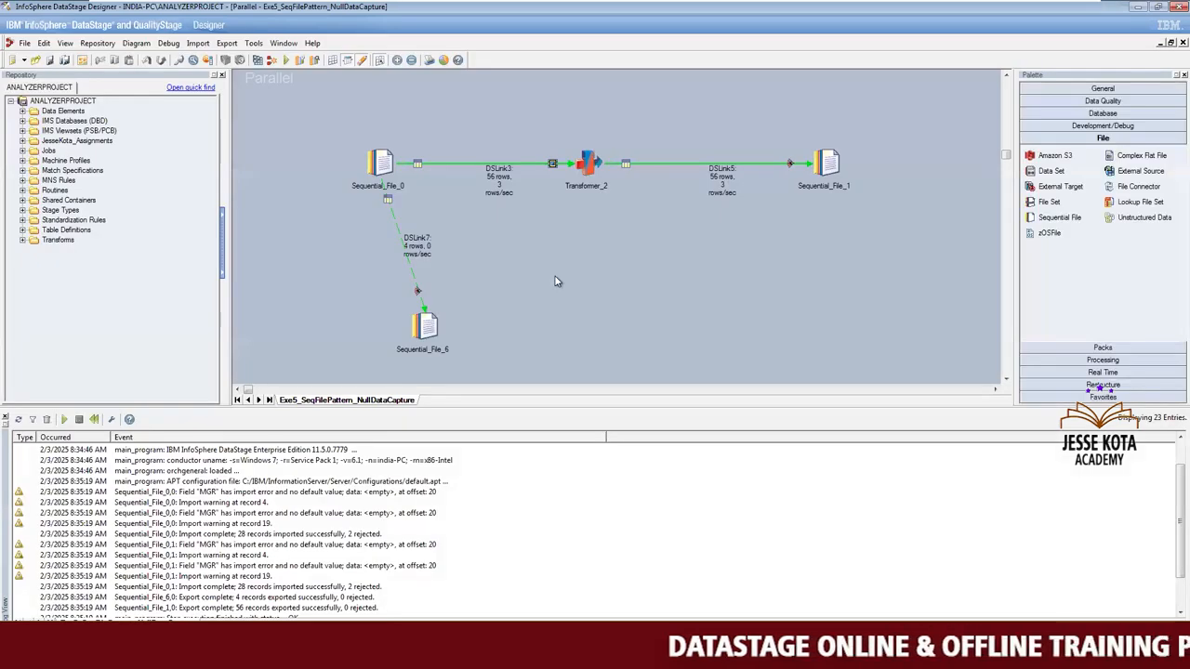
Add the File Name Column option to the DSLink3 output of Sequential_File_0 and enter FileName_Col as its column name.
{"action": "double_click", "coordinate": [380, 165]}
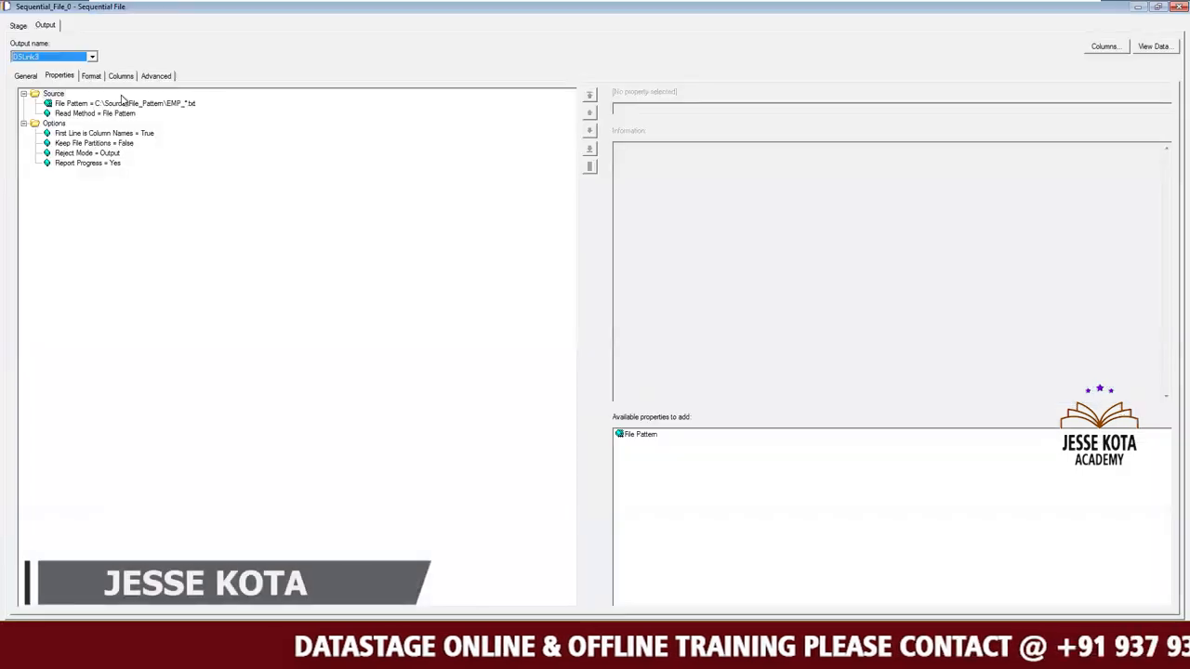
{"action": "left_click", "coordinate": [54, 124]}
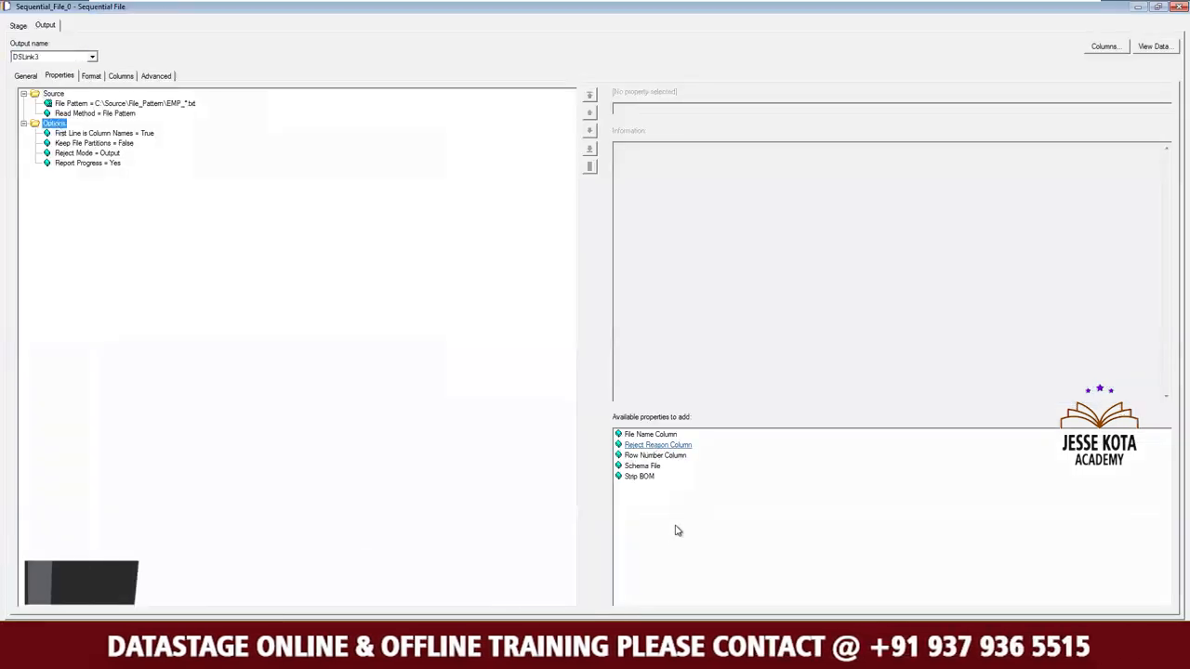
{"action": "left_click", "coordinate": [656, 434]}
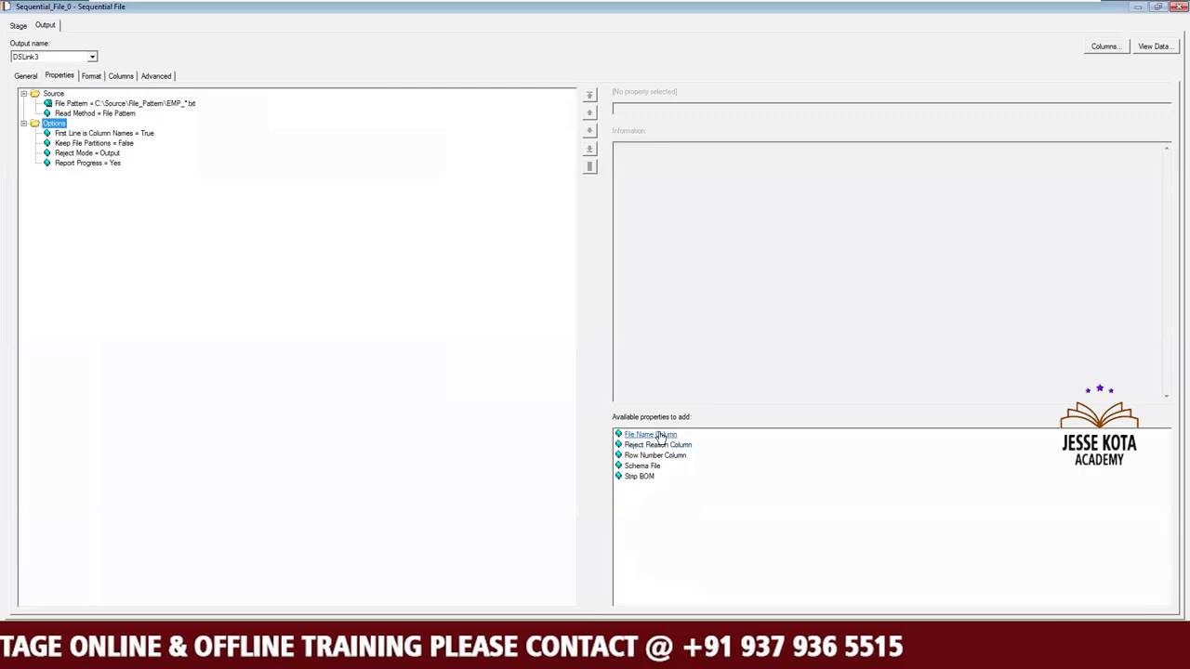
{"action": "double_click", "coordinate": [658, 434]}
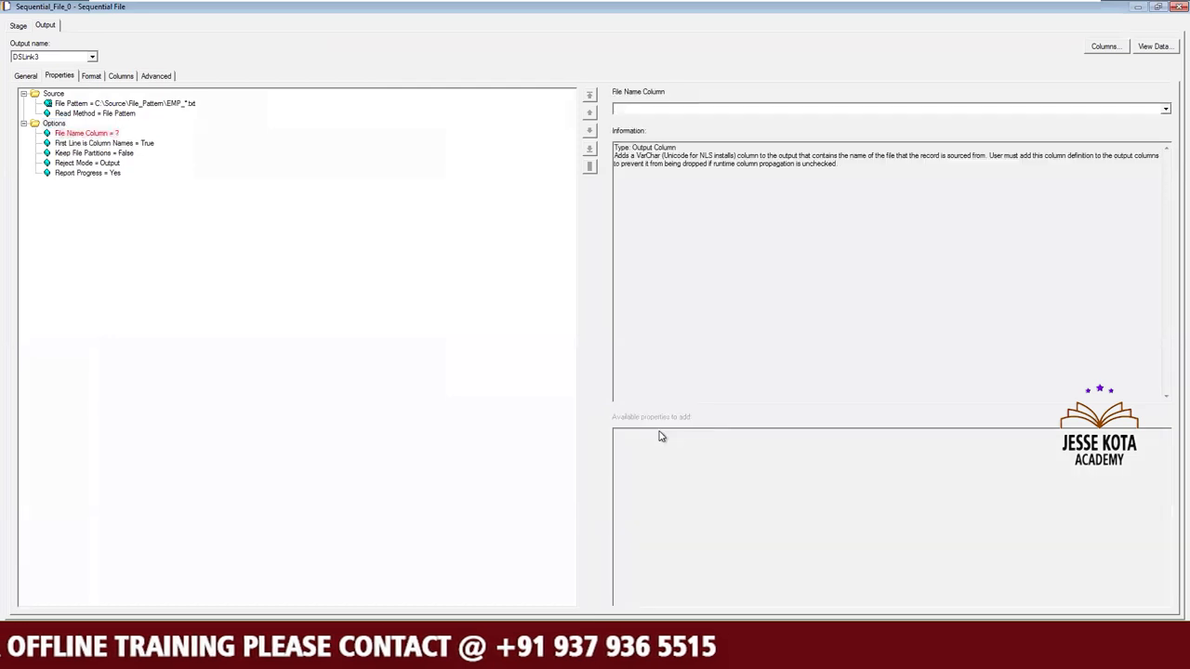
{"action": "type", "text": "File"}
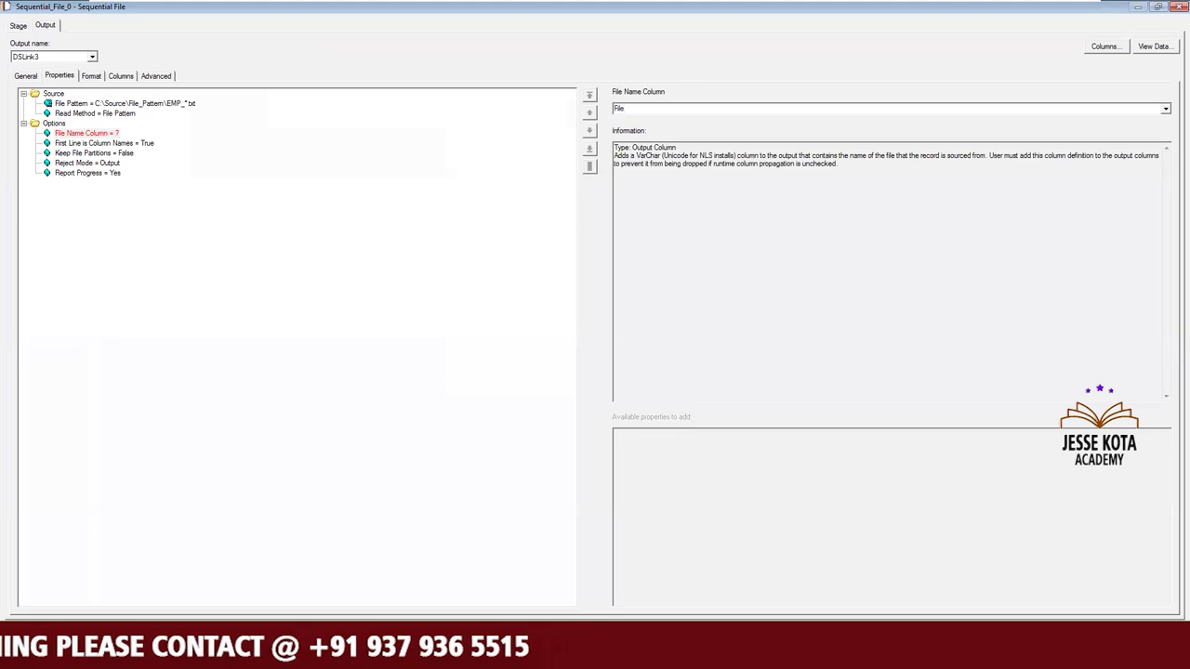
{"action": "type", "text": "Name_Col"}
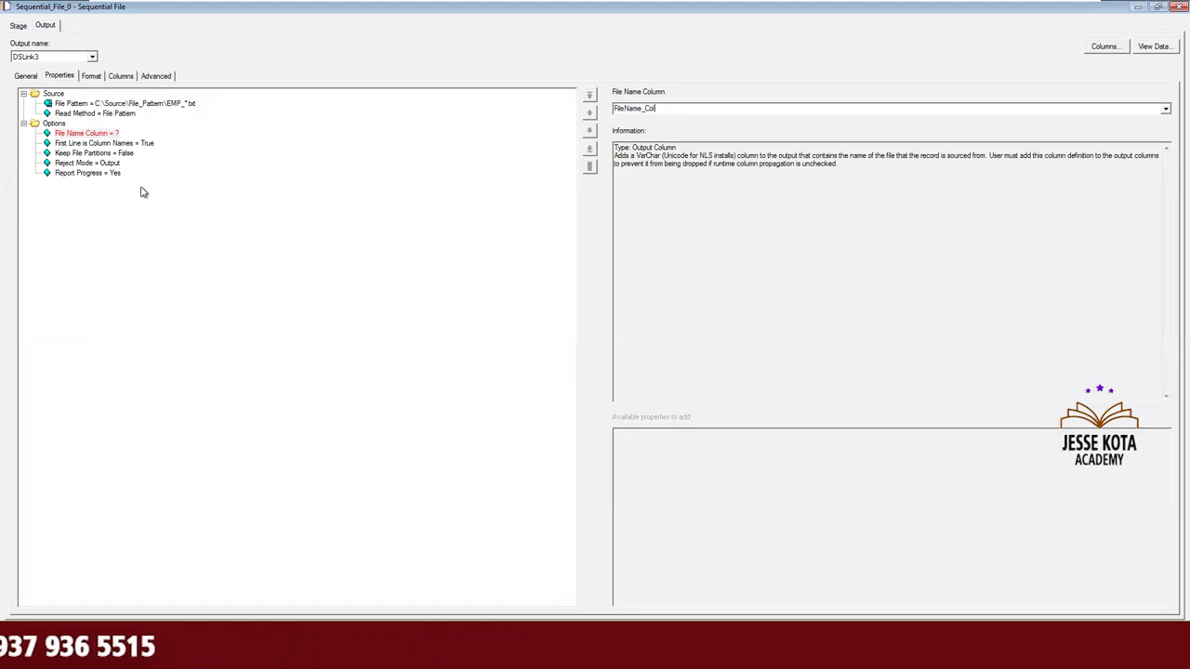
Commit the File Name Column option of Sequential_File_0 and select its FileName_Col value for reuse in the column definitions.
{"action": "left_click", "coordinate": [132, 144]}
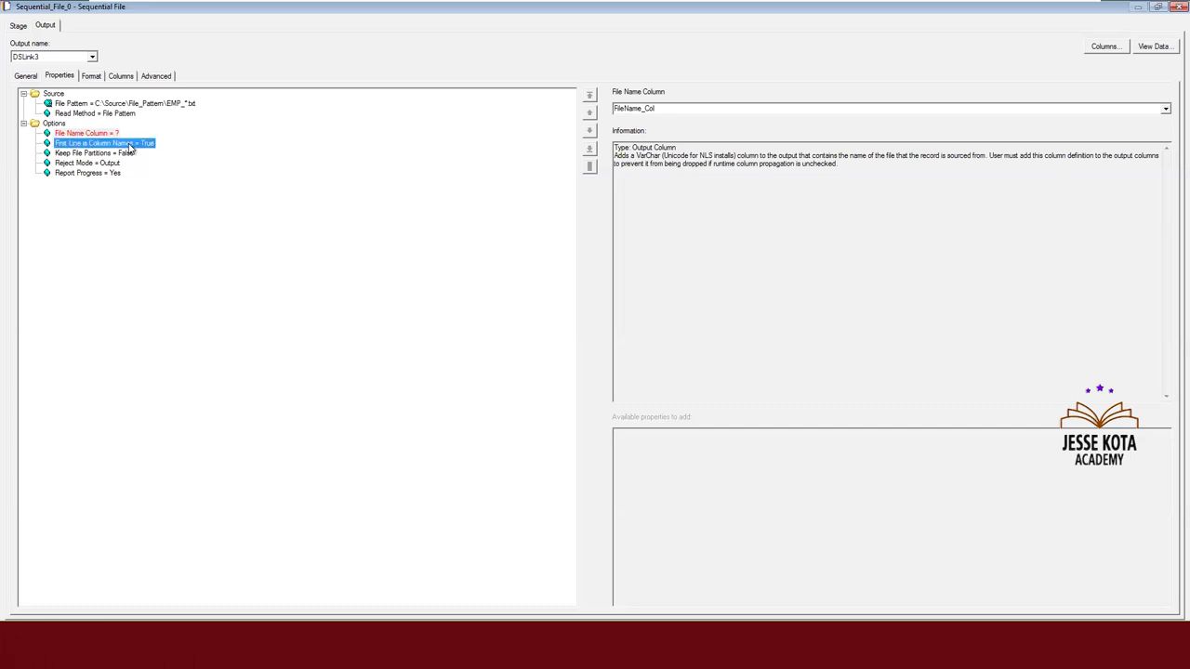
{"action": "left_click", "coordinate": [91, 76]}
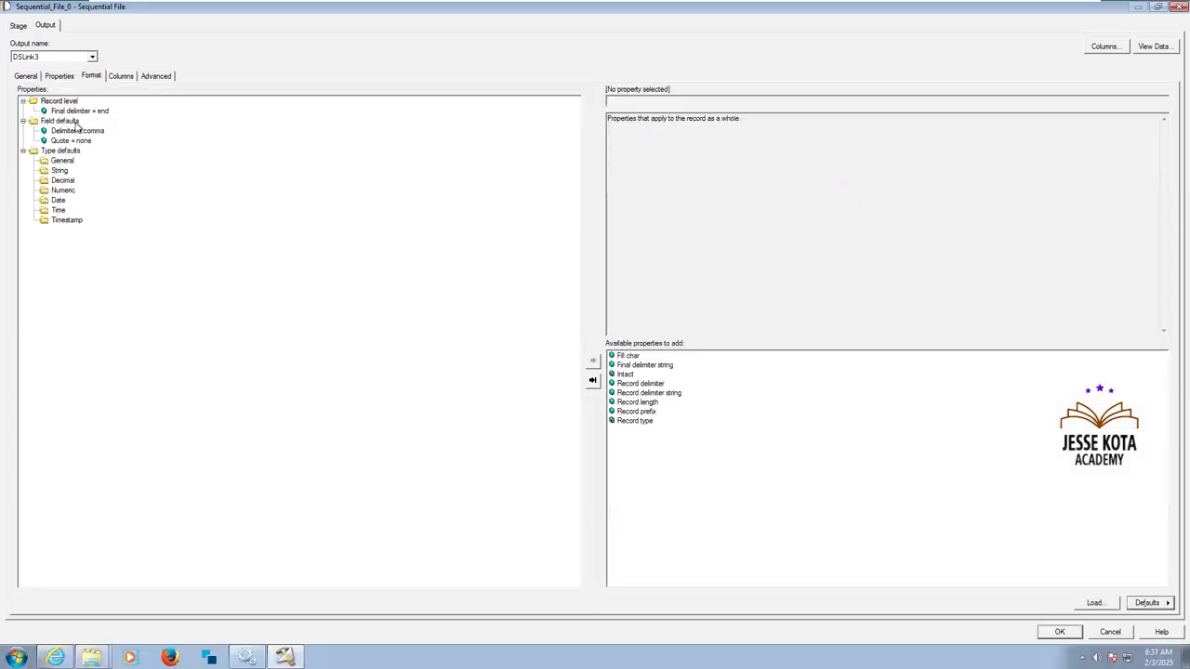
{"action": "left_click", "coordinate": [121, 76]}
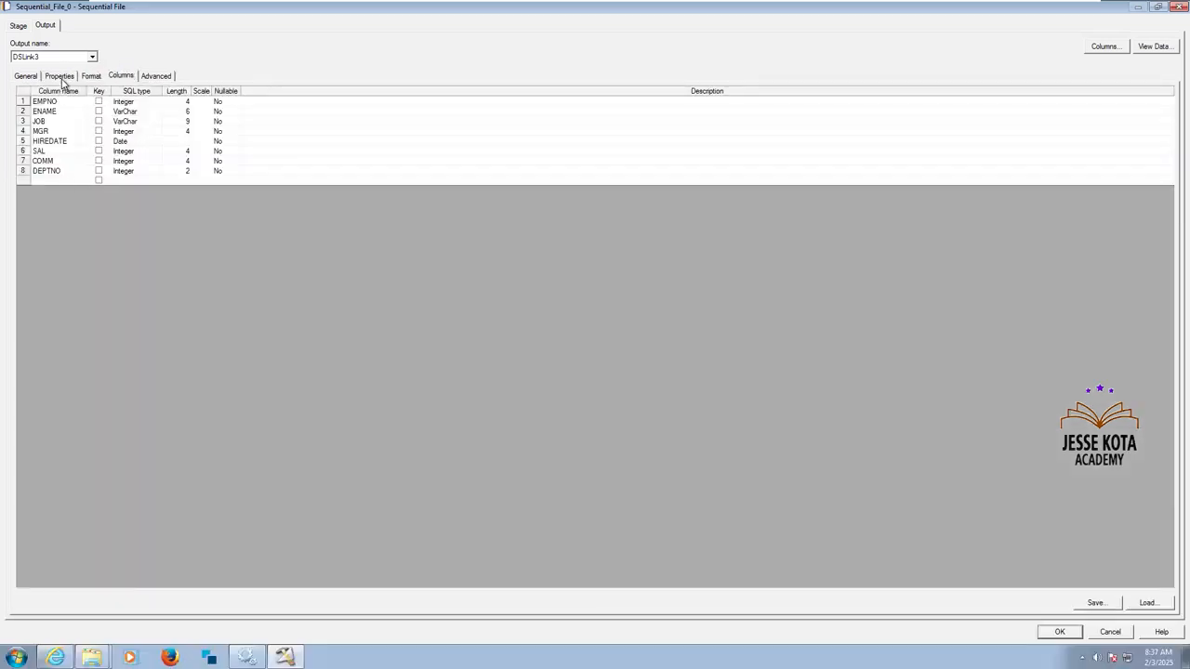
{"action": "left_click", "coordinate": [61, 78]}
{"action": "left_click", "coordinate": [134, 135]}
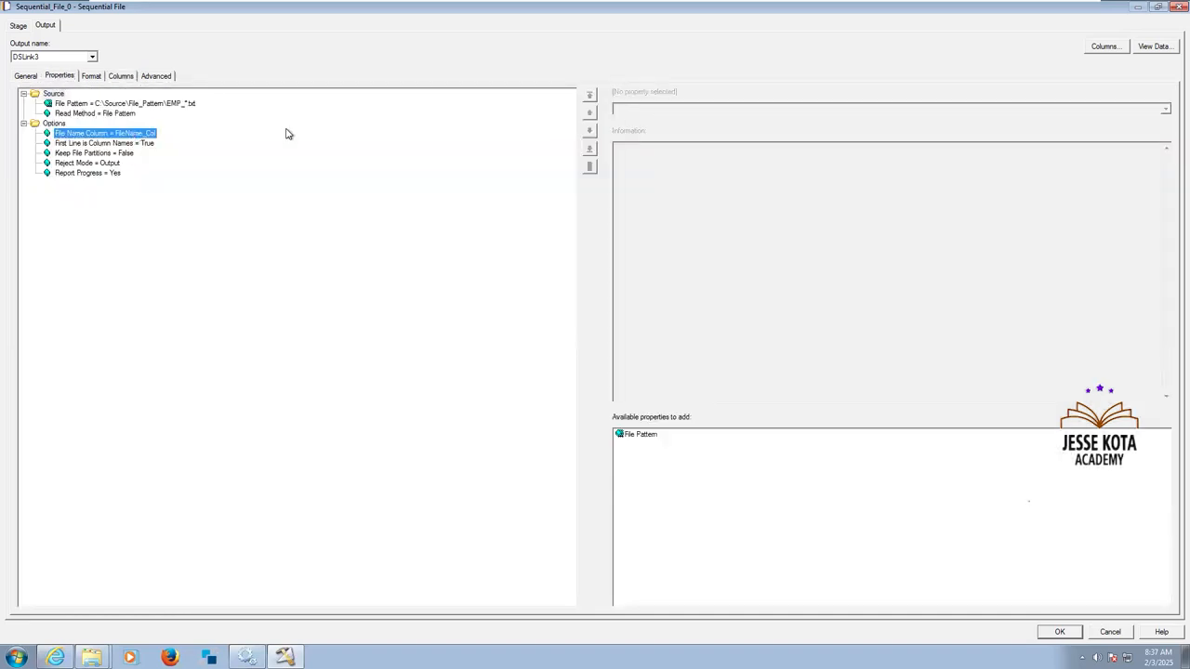
{"action": "left_click", "coordinate": [673, 107]}
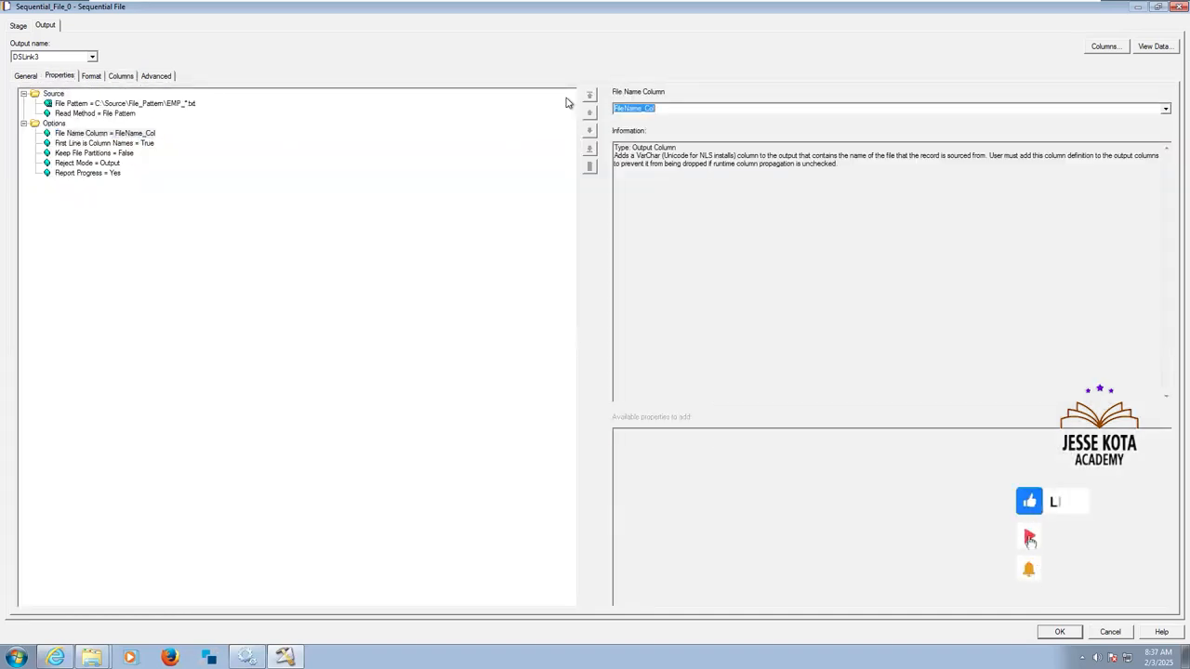
Add a FileName_Col column with SQL type VarChar to the DSLink3 column definitions and confirm the stage settings.
{"action": "left_click", "coordinate": [92, 76]}
{"action": "left_click", "coordinate": [119, 76]}
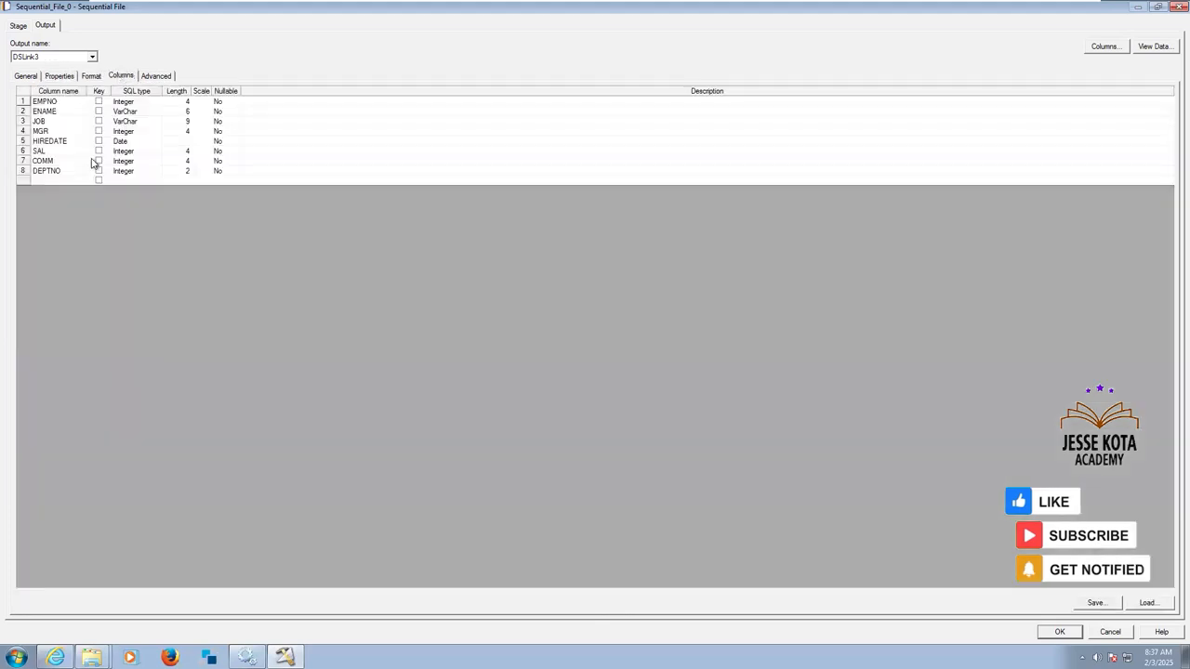
{"action": "left_click", "coordinate": [64, 181]}
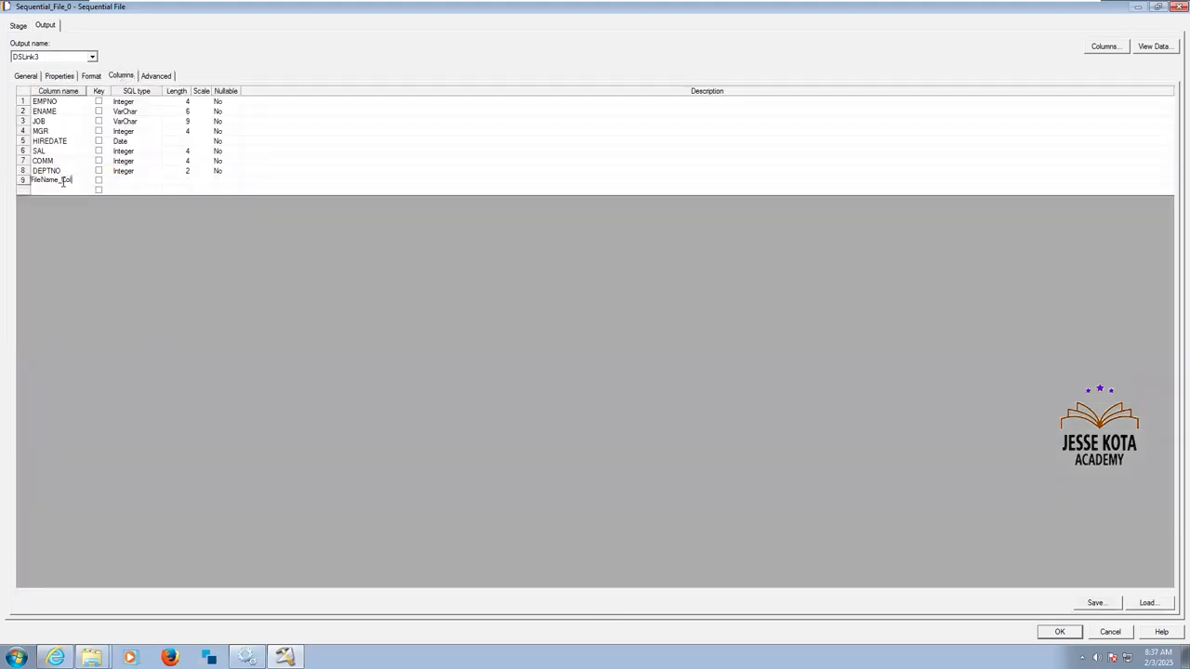
{"action": "key", "text": "Return"}
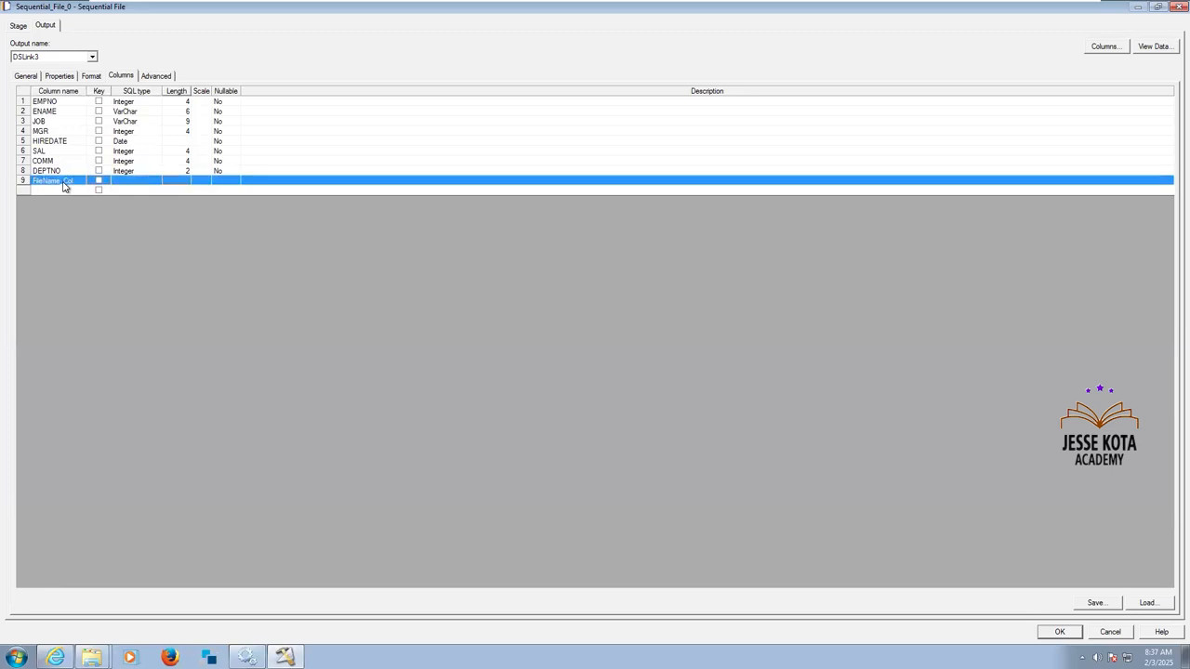
{"action": "key", "text": "Return"}
{"action": "key", "text": "Return"}
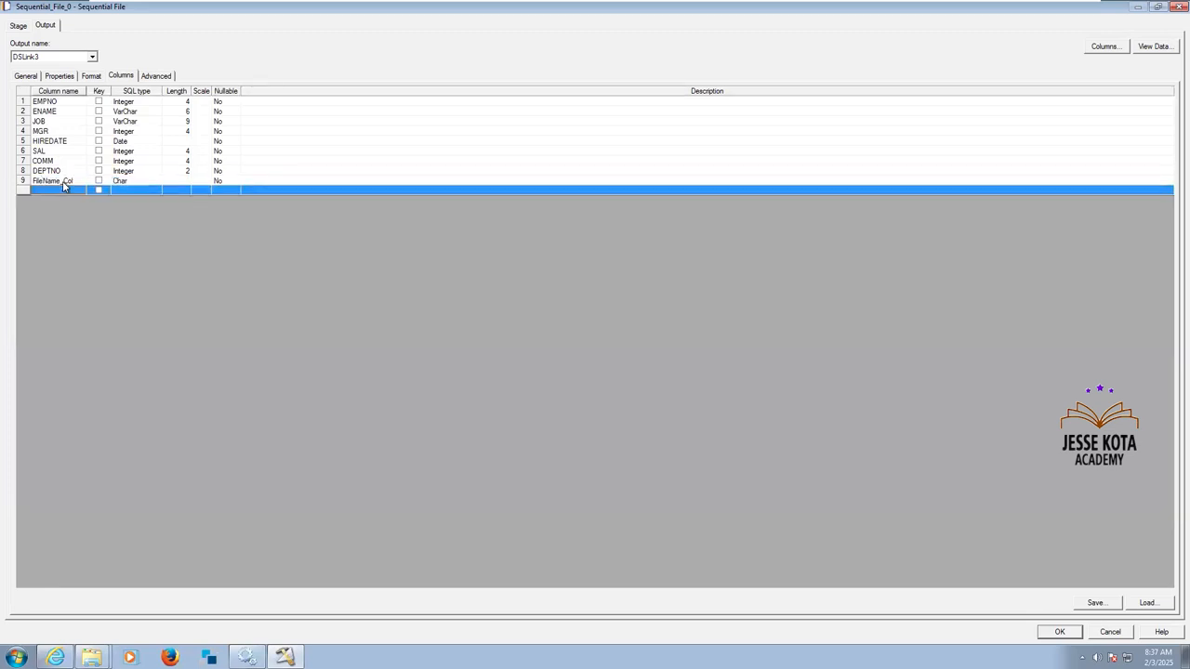
{"action": "left_click", "coordinate": [129, 181]}
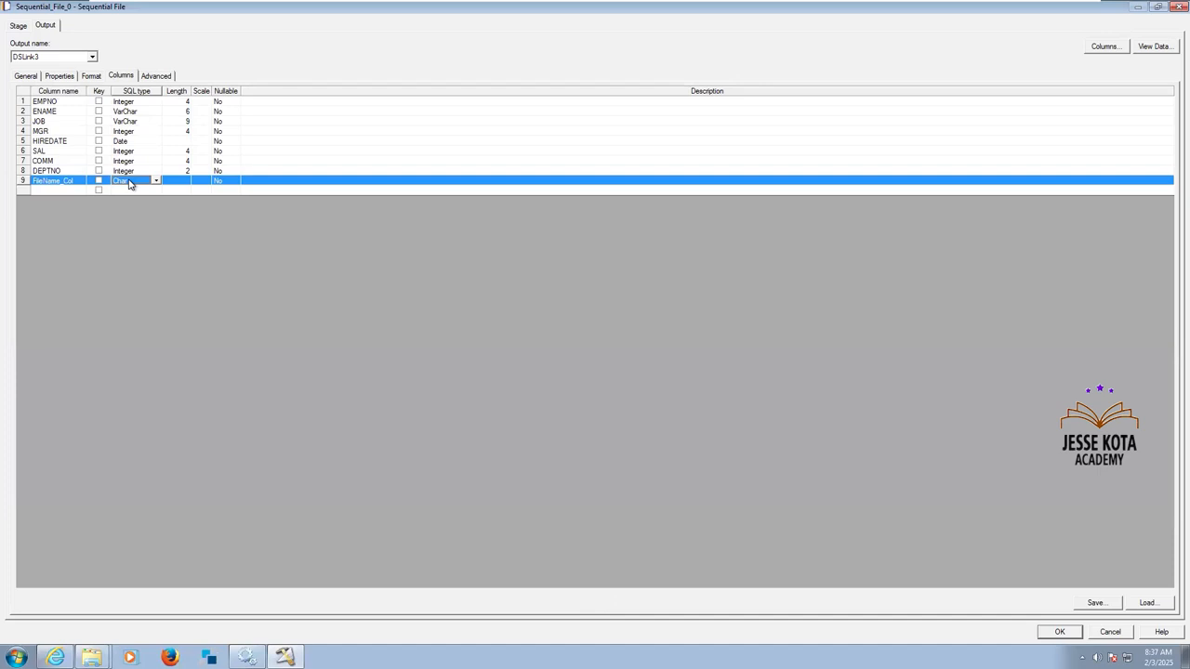
{"action": "key", "text": "v"}
{"action": "key", "text": "Return"}
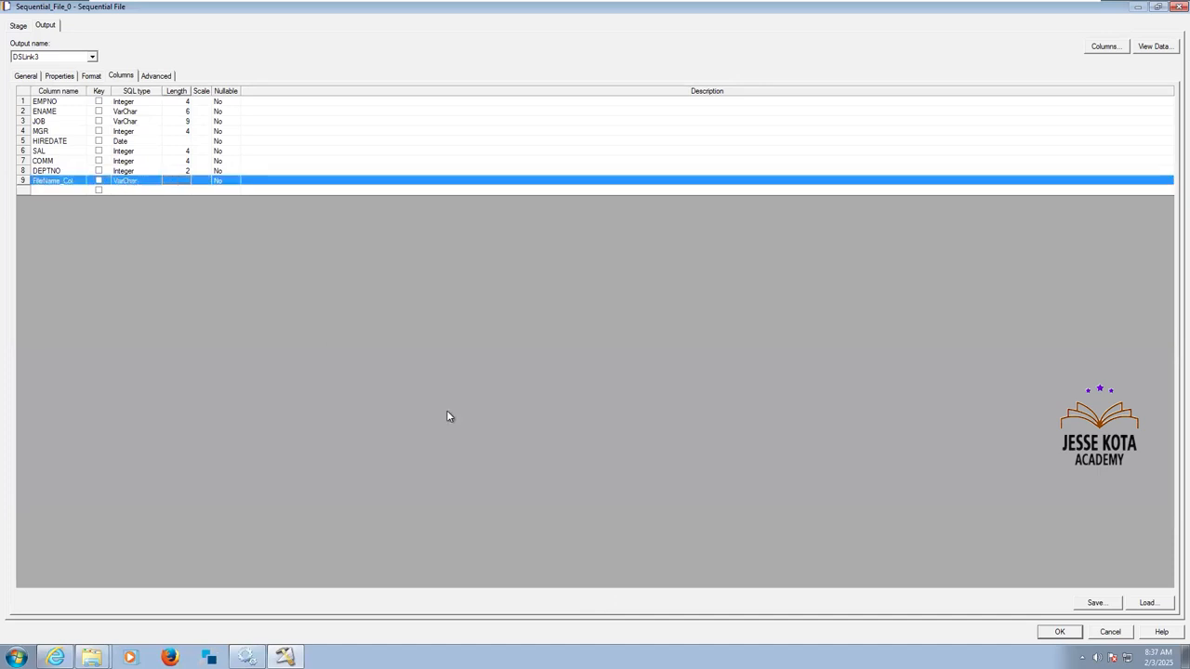
{"action": "key", "text": "Return"}
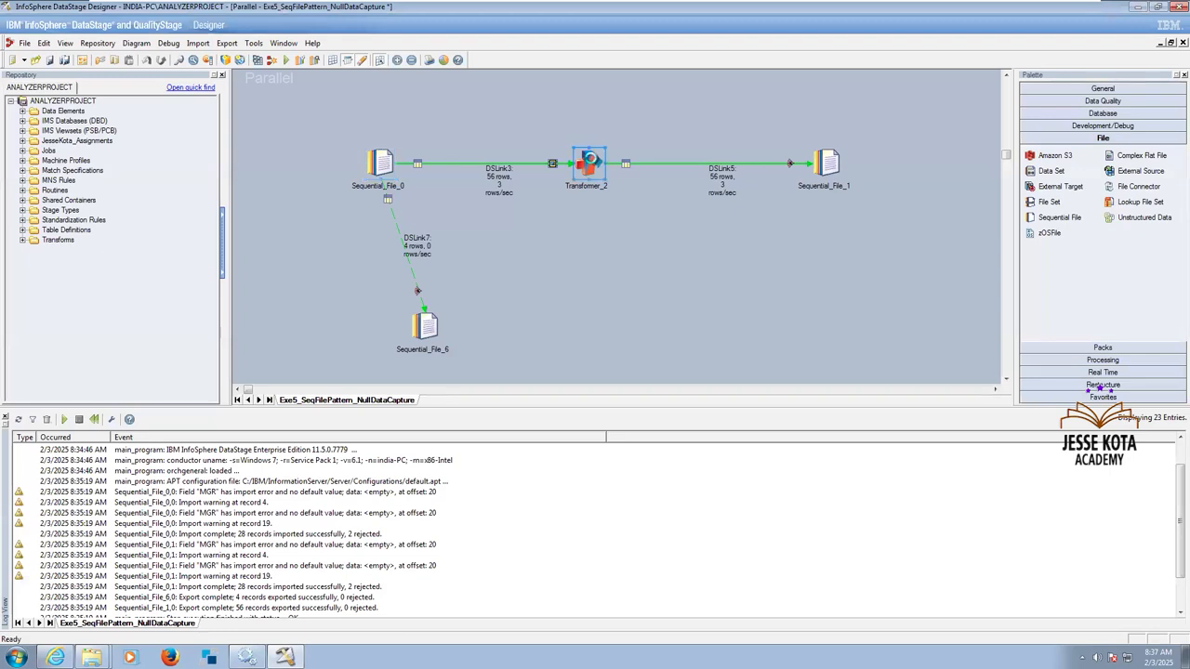
Map FileName_Col from DSLink3 to the end of the DSLink5 output in Transformer_2 and confirm the stage.
{"action": "double_click", "coordinate": [589, 162]}
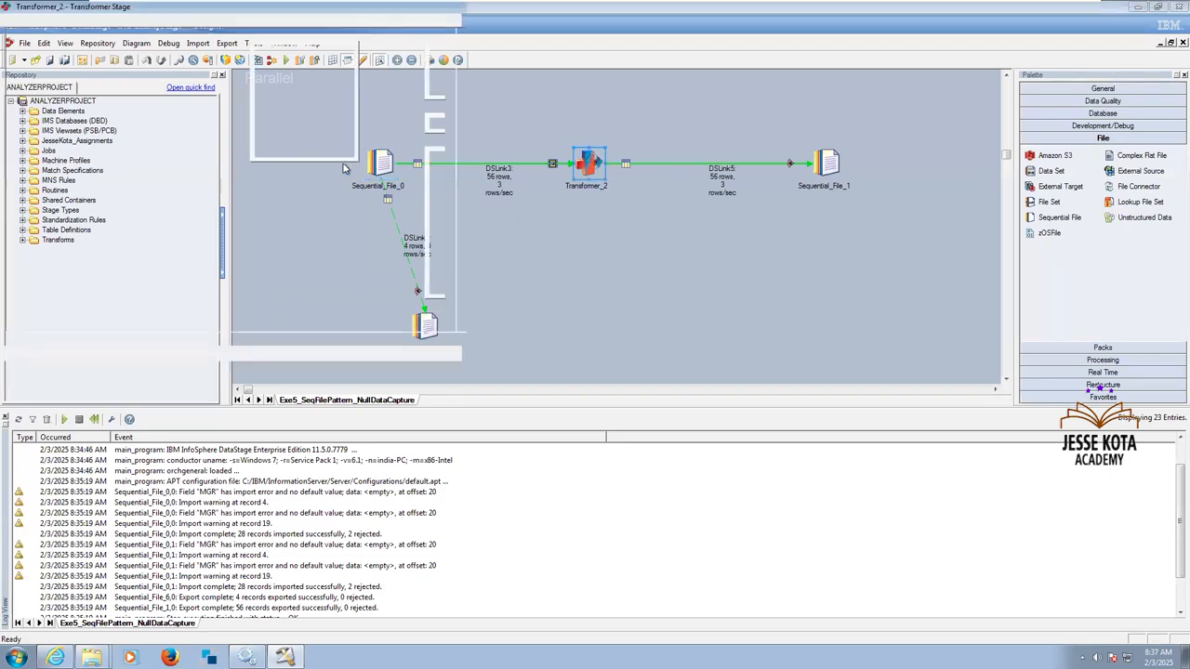
{"action": "left_click", "coordinate": [351, 153]}
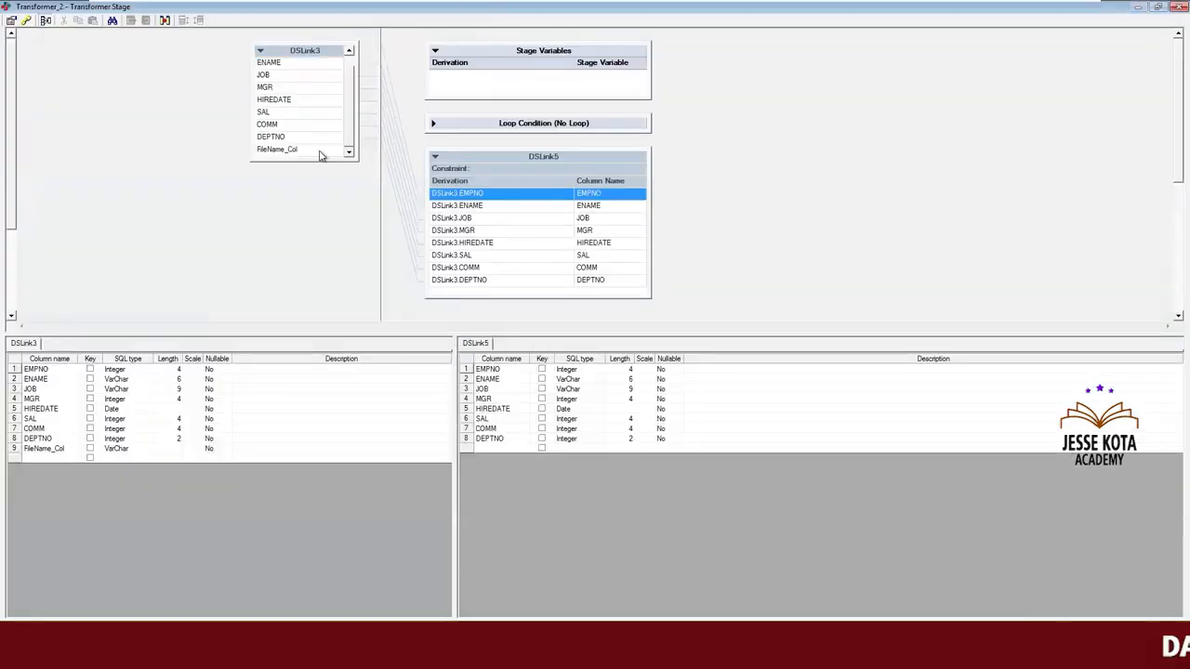
{"action": "left_click", "coordinate": [319, 151]}
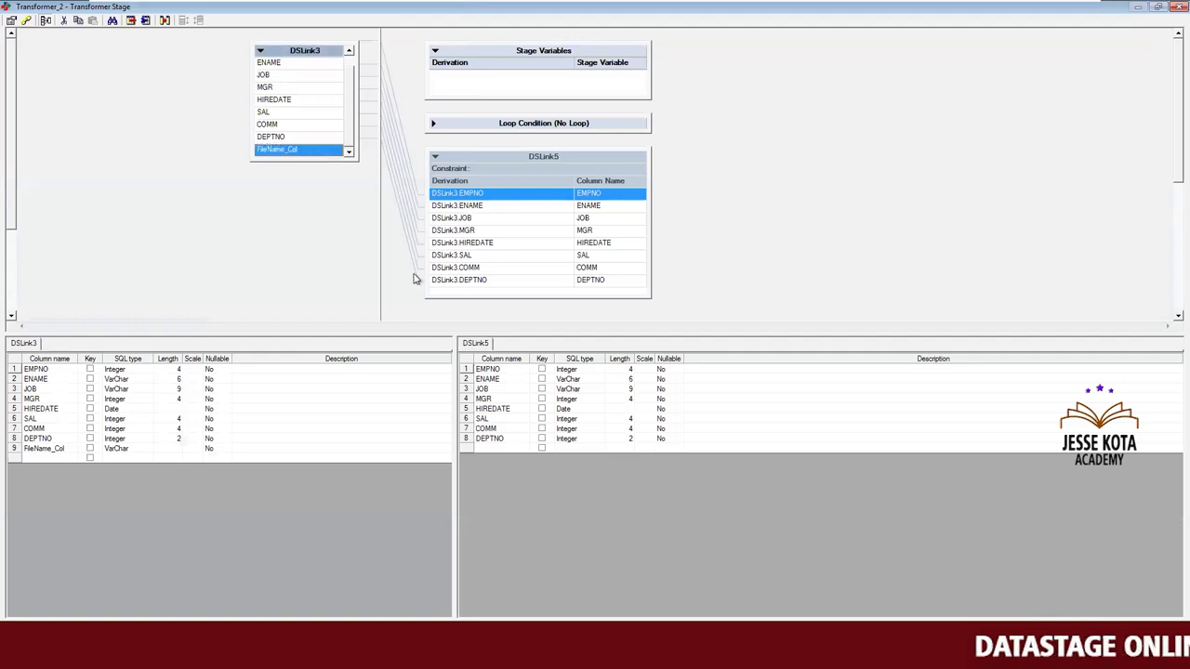
{"action": "left_click_drag", "start_coordinate": [313, 151], "coordinate": [437, 293]}
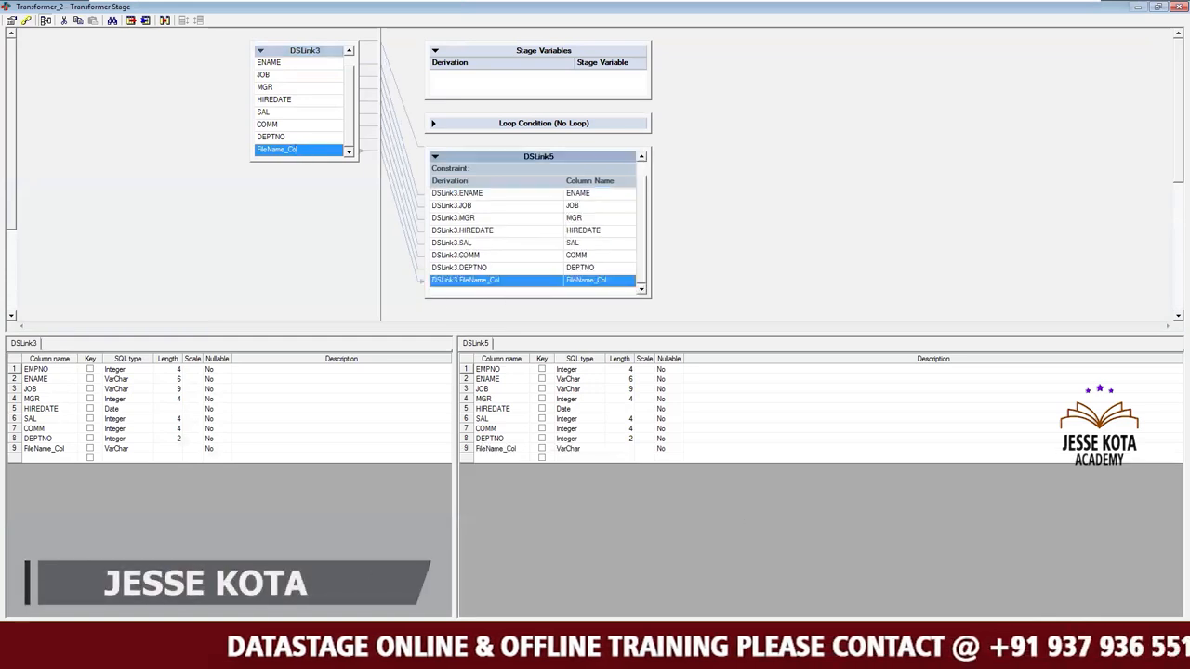
{"action": "left_click", "coordinate": [1052, 632]}
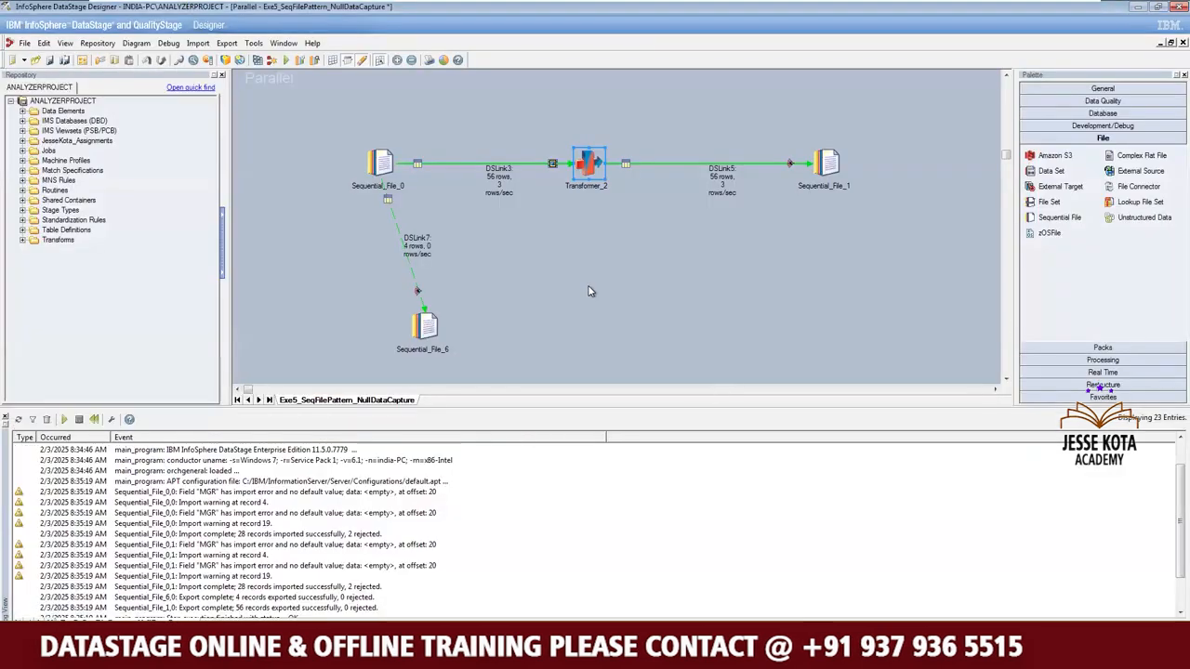
Compile and run the Exe5_SeqFilePattern_NullDataCapture job with the default run options and follow its log to the end.
{"action": "left_click", "coordinate": [285, 60]}
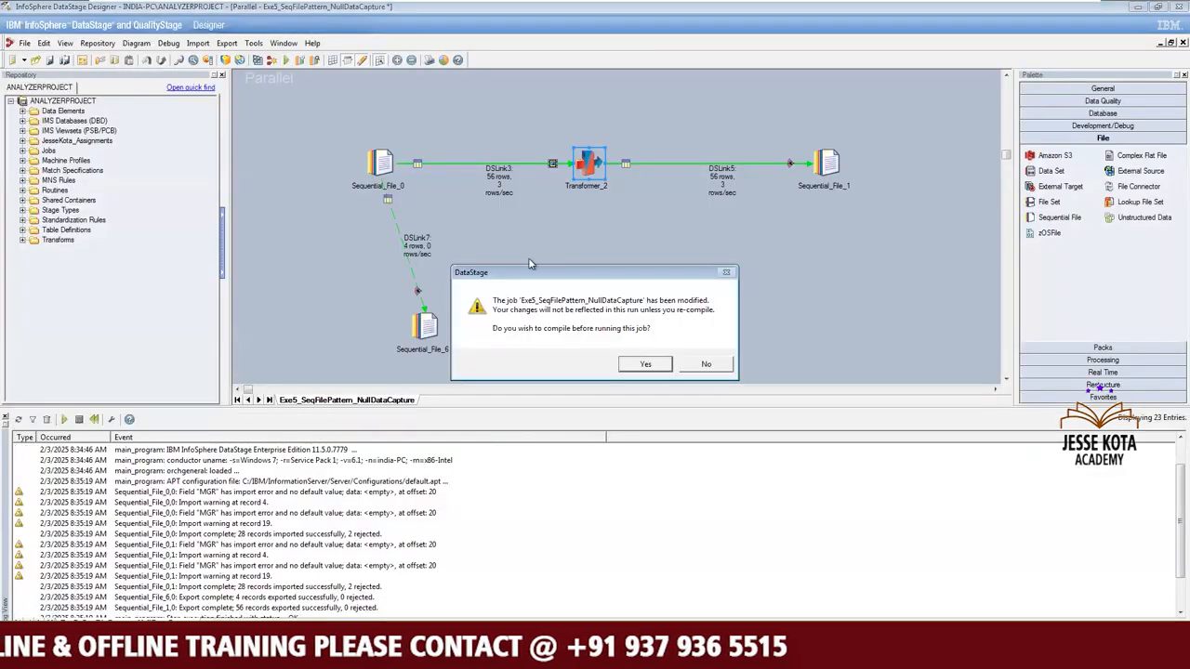
{"action": "left_click", "coordinate": [645, 364]}
{"action": "left_click", "coordinate": [569, 351]}
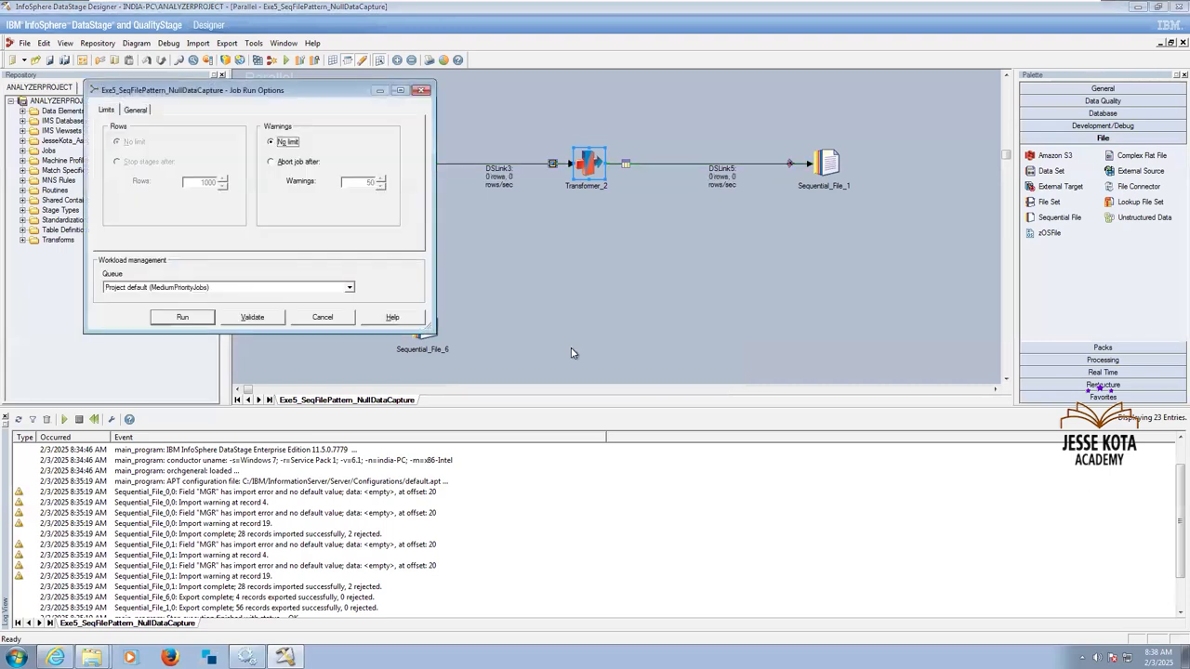
{"action": "left_click", "coordinate": [183, 319]}
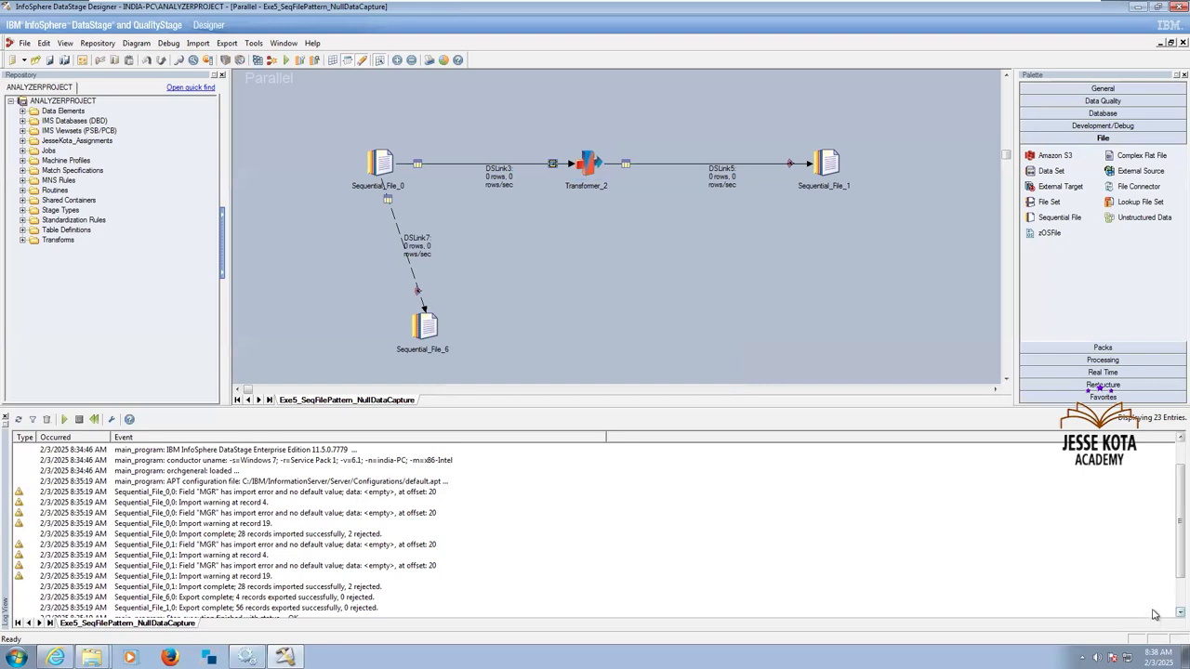
{"action": "scroll", "coordinate": [1153, 614], "scroll_direction": "down", "scroll_amount": 3}
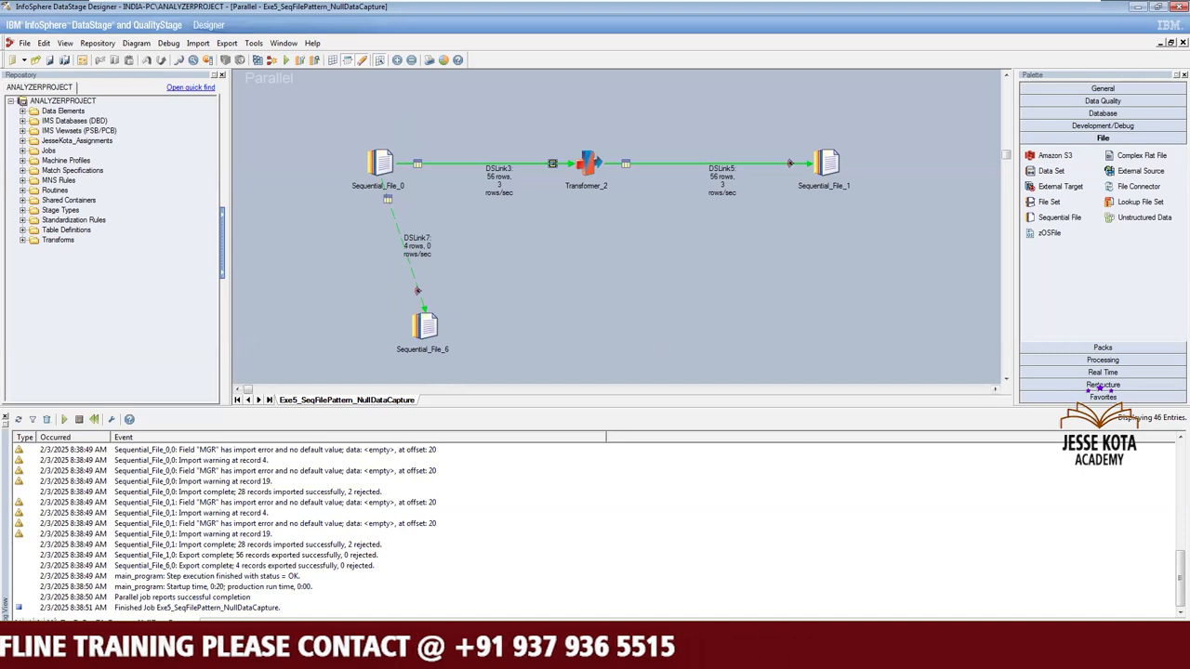
Open FilePattern_Rejects from the Target folder, review the rejected records at full window size, and close the file.
{"action": "left_click", "coordinate": [91, 648]}
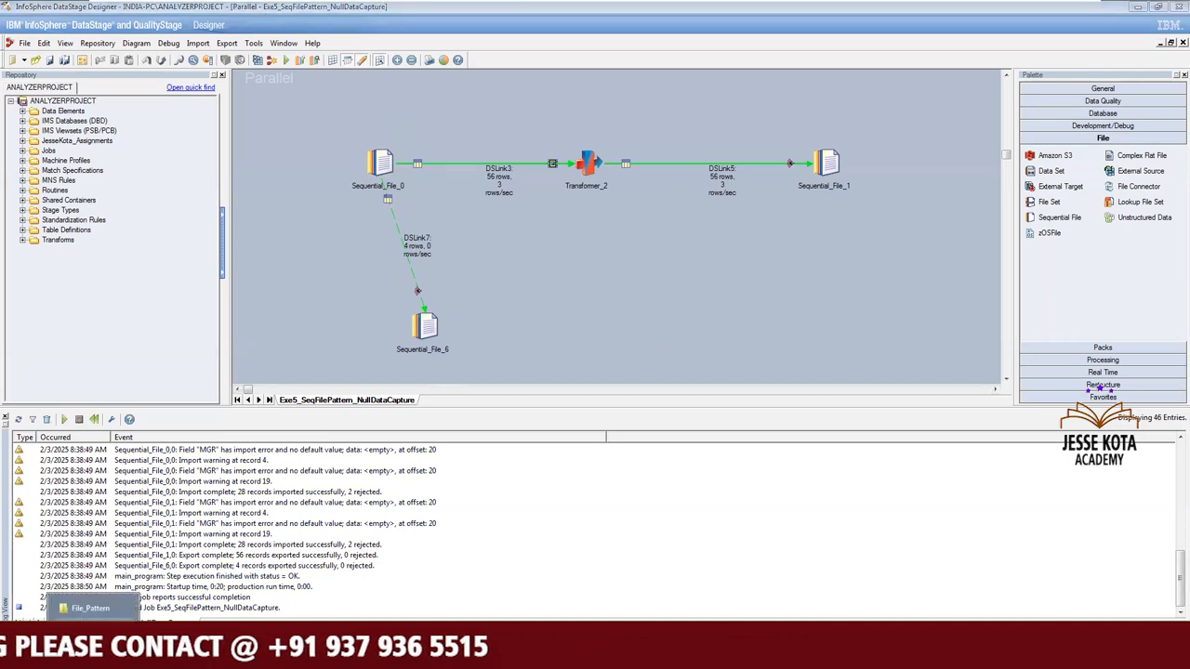
{"action": "left_click", "coordinate": [90, 608]}
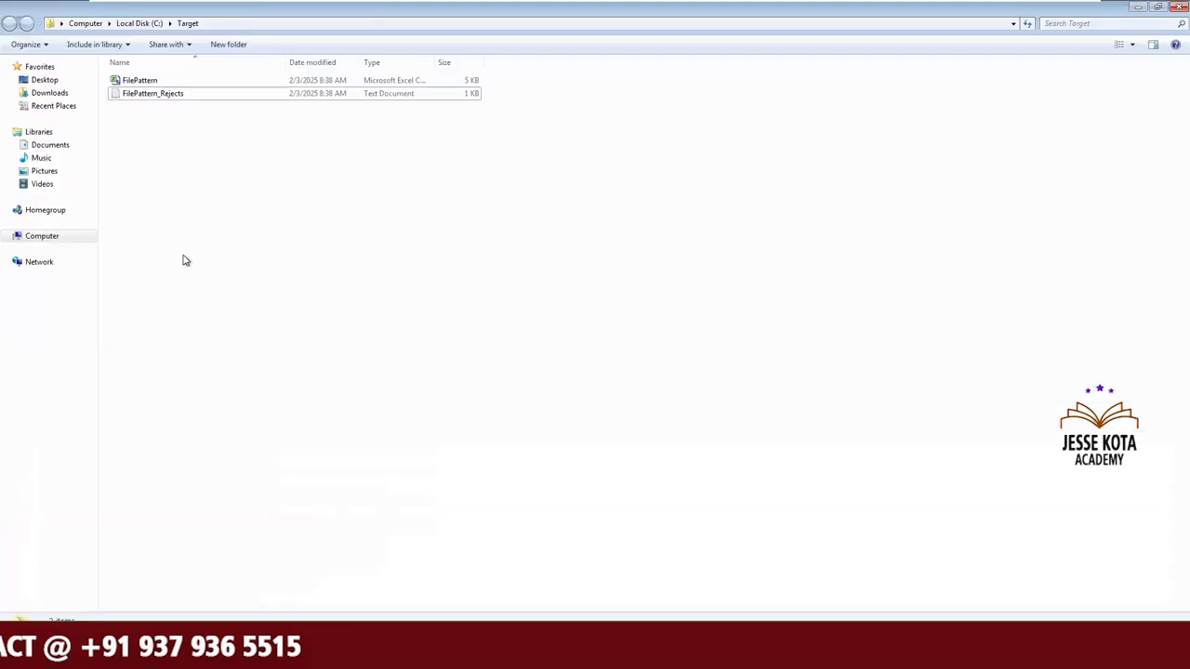
{"action": "double_click", "coordinate": [176, 95]}
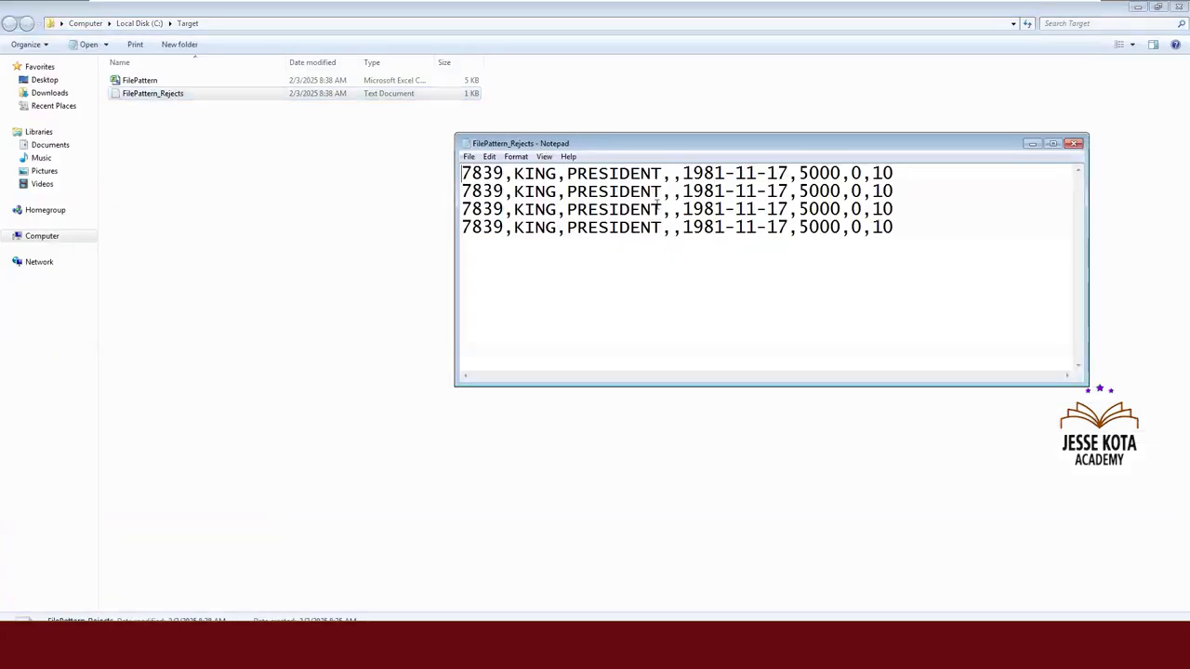
{"action": "left_click", "coordinate": [1055, 145]}
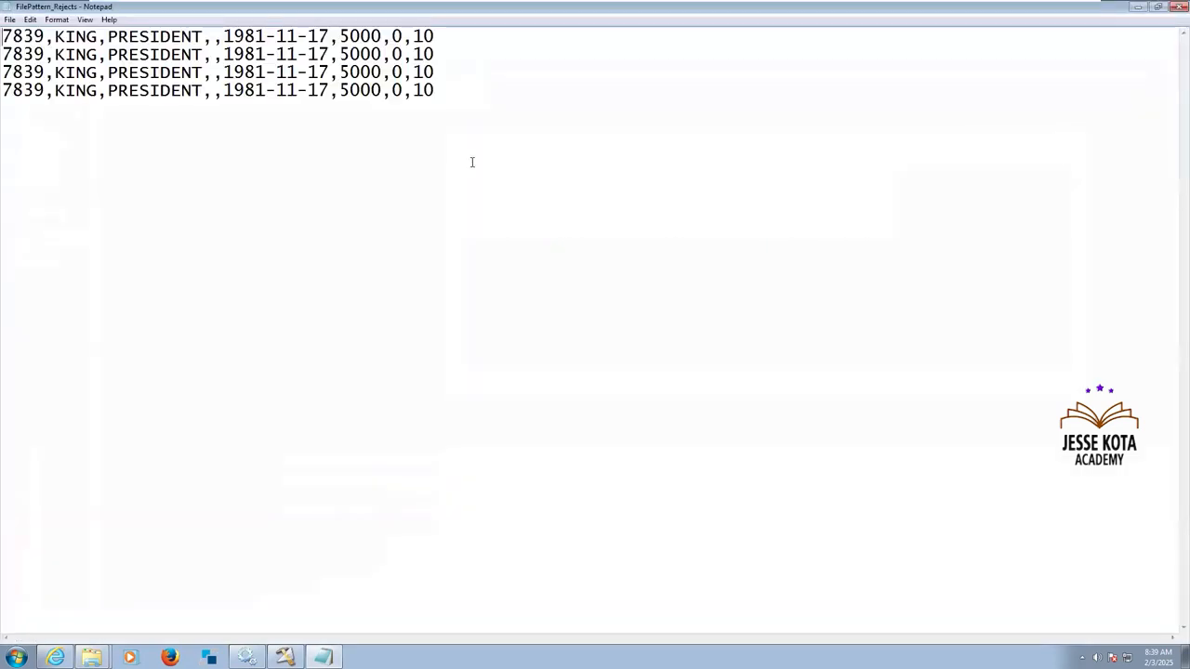
{"action": "left_click", "coordinate": [1176, 7]}
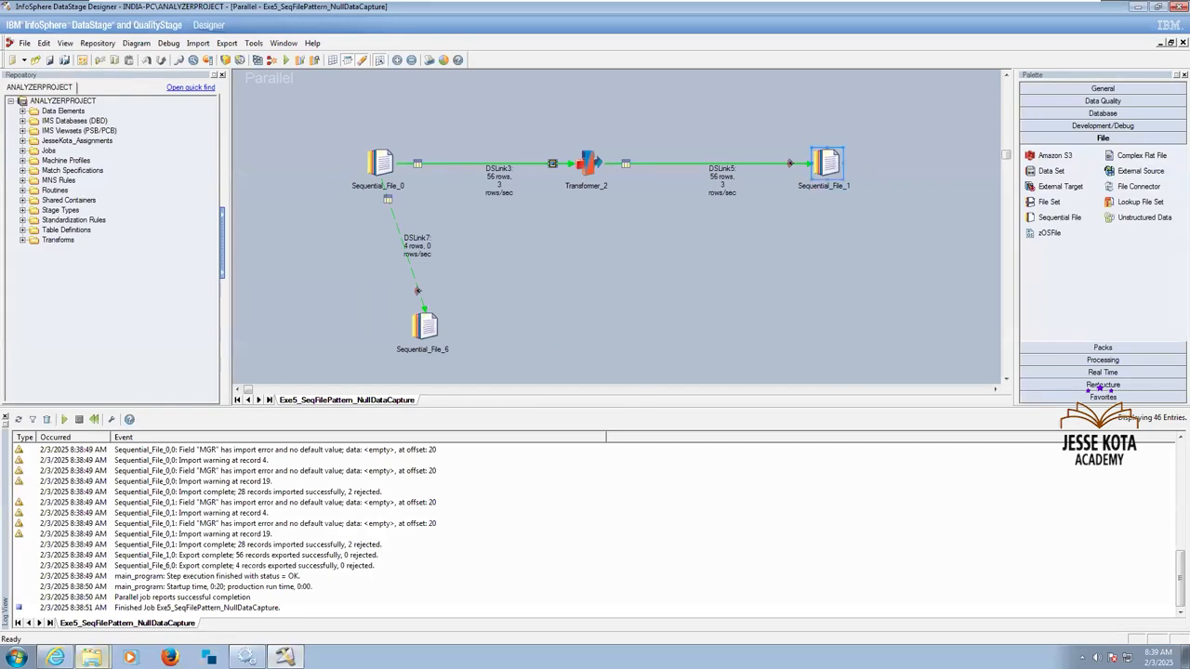
Open the FilePattern CSV from the Target folder, check the FileName_Col values across all records, and close it without saving.
{"action": "mouse_move", "coordinate": [91, 658]}
{"action": "left_click", "coordinate": [84, 628]}
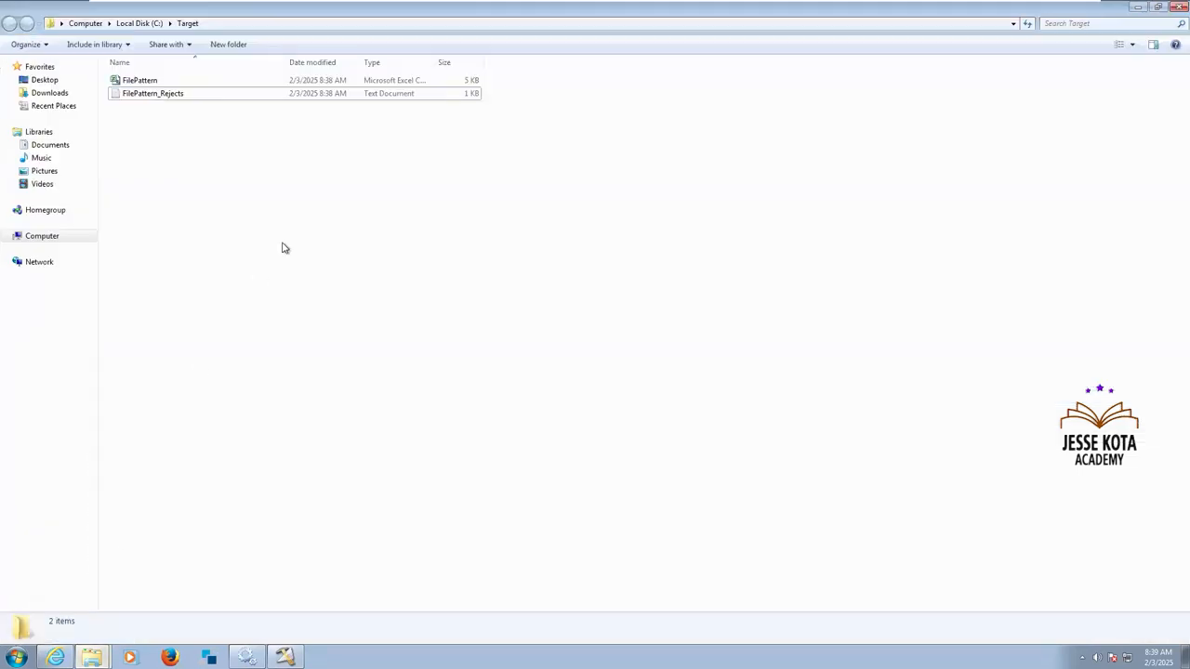
{"action": "double_click", "coordinate": [141, 81]}
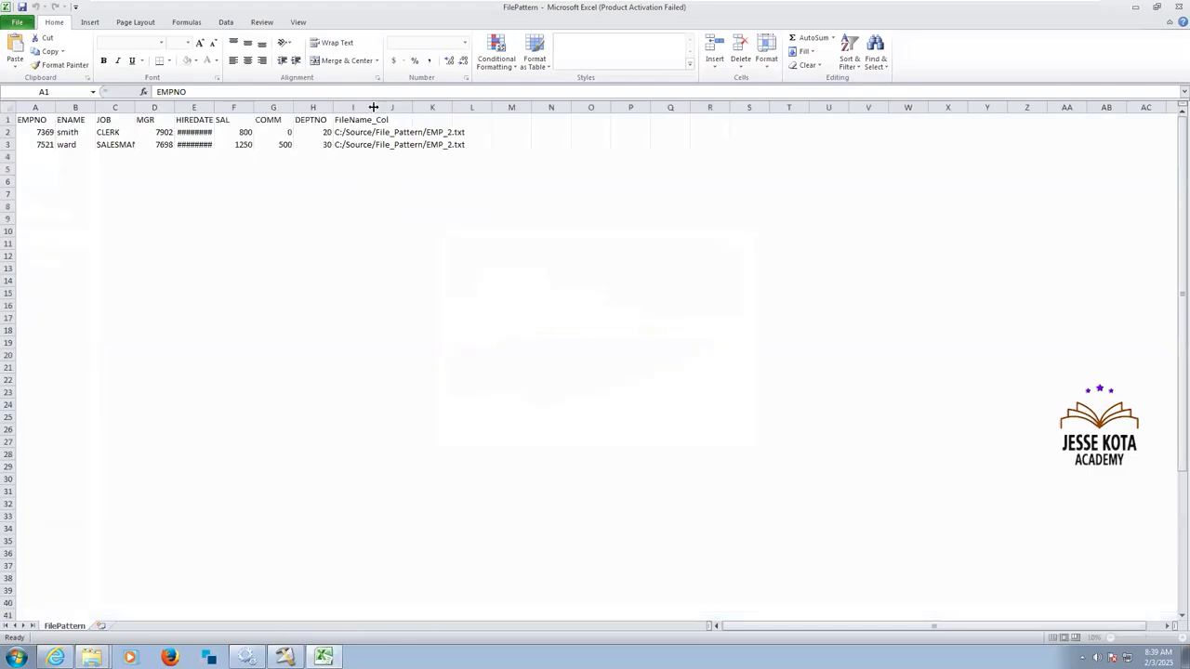
{"action": "left_click", "coordinate": [452, 230]}
{"action": "key", "text": "Down"}
{"action": "key", "text": "Down"}
{"action": "key", "text": "Down"}
{"action": "key", "text": "Down"}
{"action": "key", "text": "Down"}
{"action": "key", "text": "Down"}
{"action": "key", "text": "Down"}
{"action": "key", "text": "Down"}
{"action": "key", "text": "Down"}
{"action": "key", "text": "Down"}
{"action": "key", "text": "Down"}
{"action": "key", "text": "Down"}
{"action": "key", "text": "Down"}
{"action": "key", "text": "Down"}
{"action": "key", "text": "Down"}
{"action": "key", "text": "Down"}
{"action": "key", "text": "Down"}
{"action": "key", "text": "Down"}
{"action": "key", "text": "Down"}
{"action": "key", "text": "Down"}
{"action": "key", "text": "Down"}
{"action": "key", "text": "Down"}
{"action": "key", "text": "Down"}
{"action": "key", "text": "Down"}
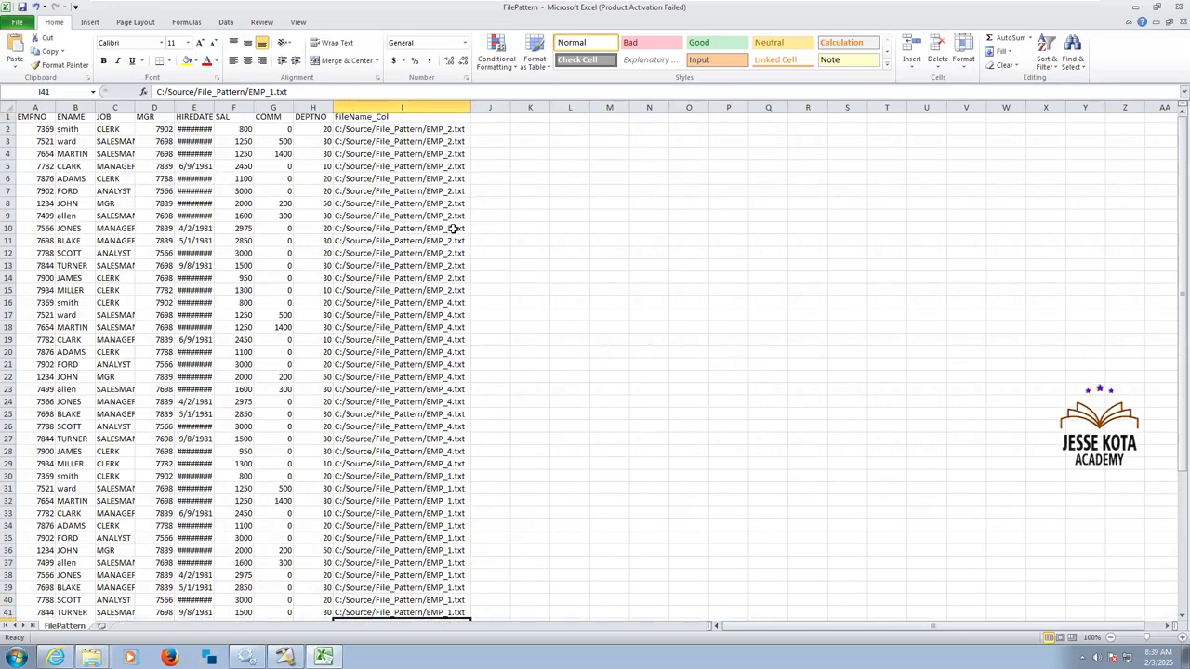
{"action": "key", "text": "Down"}
{"action": "key", "text": "Down"}
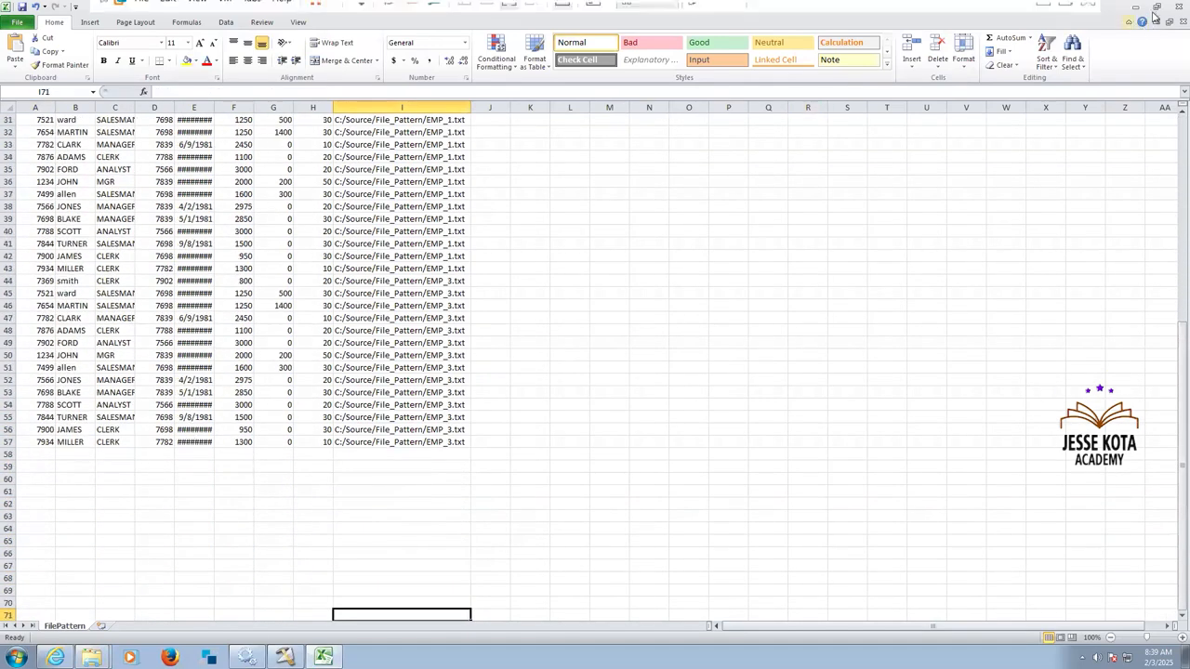
{"action": "left_click", "coordinate": [1179, 7]}
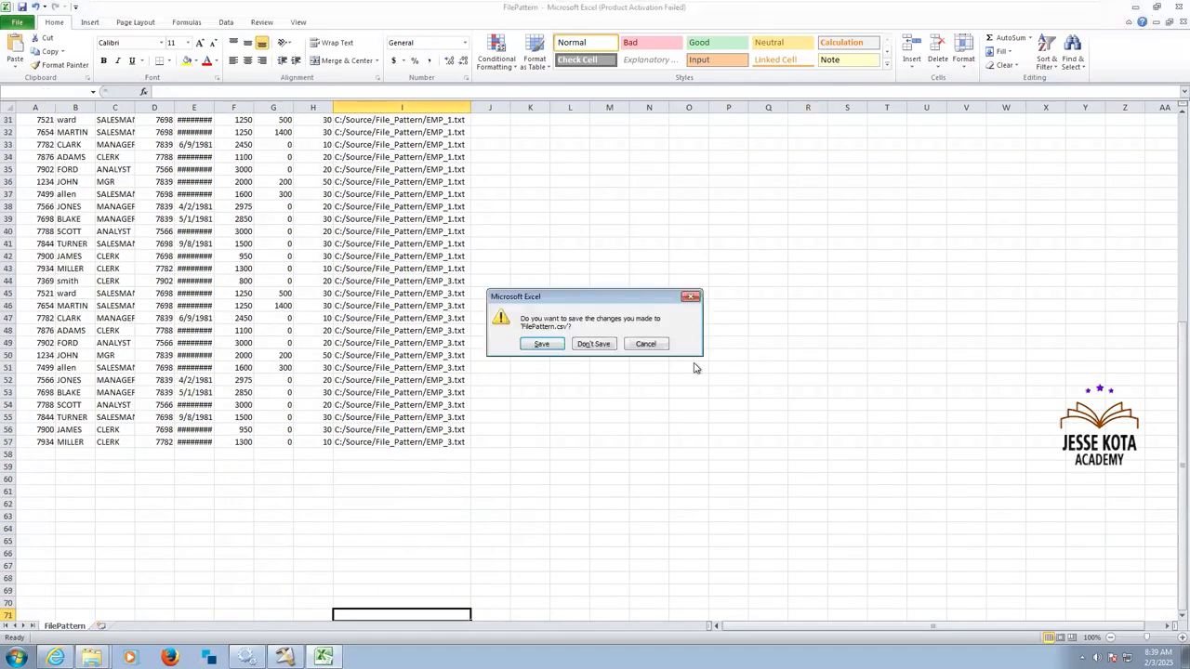
{"action": "left_click", "coordinate": [595, 344]}
{"action": "left_click", "coordinate": [610, 350]}
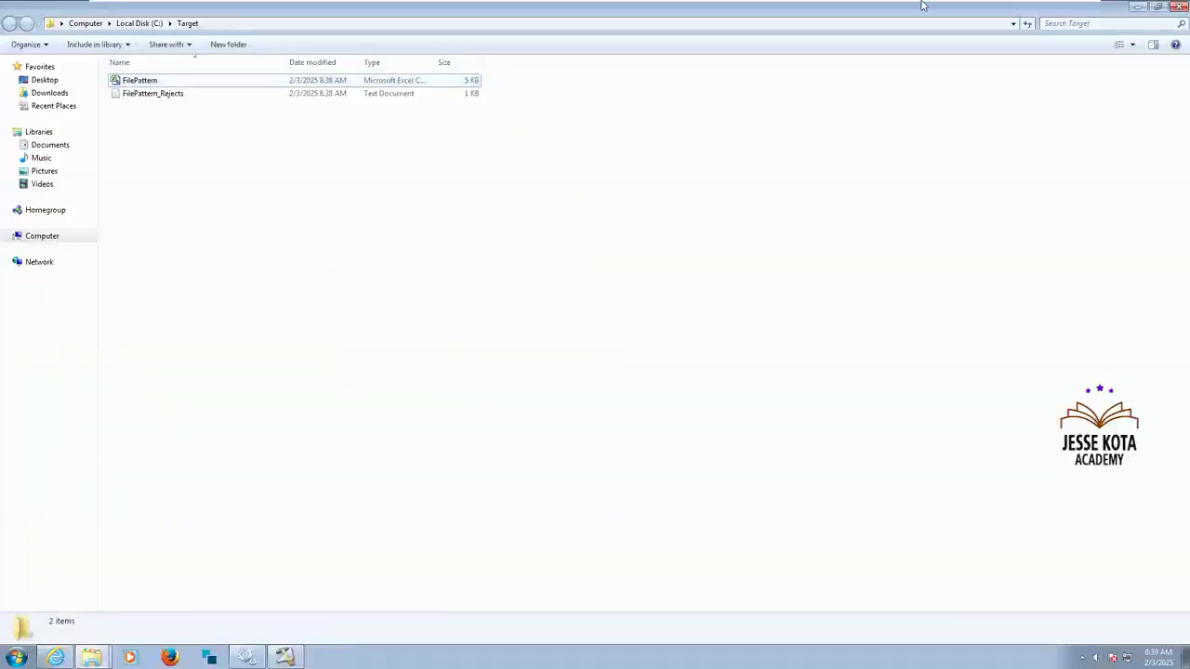
Switch to the DataStage_Assignment Sheet in Excel and review the Capturing Null Data and Handling the Null Data assignments.
{"action": "mouse_move", "coordinate": [964, 5]}
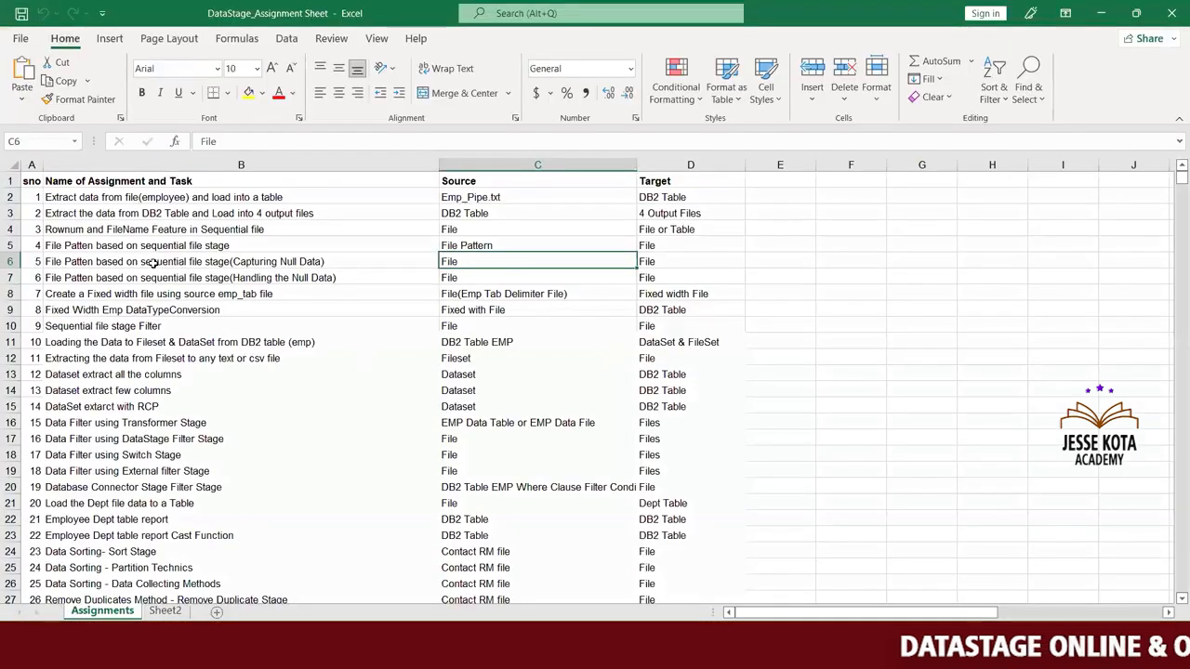
{"action": "left_click", "coordinate": [154, 263]}
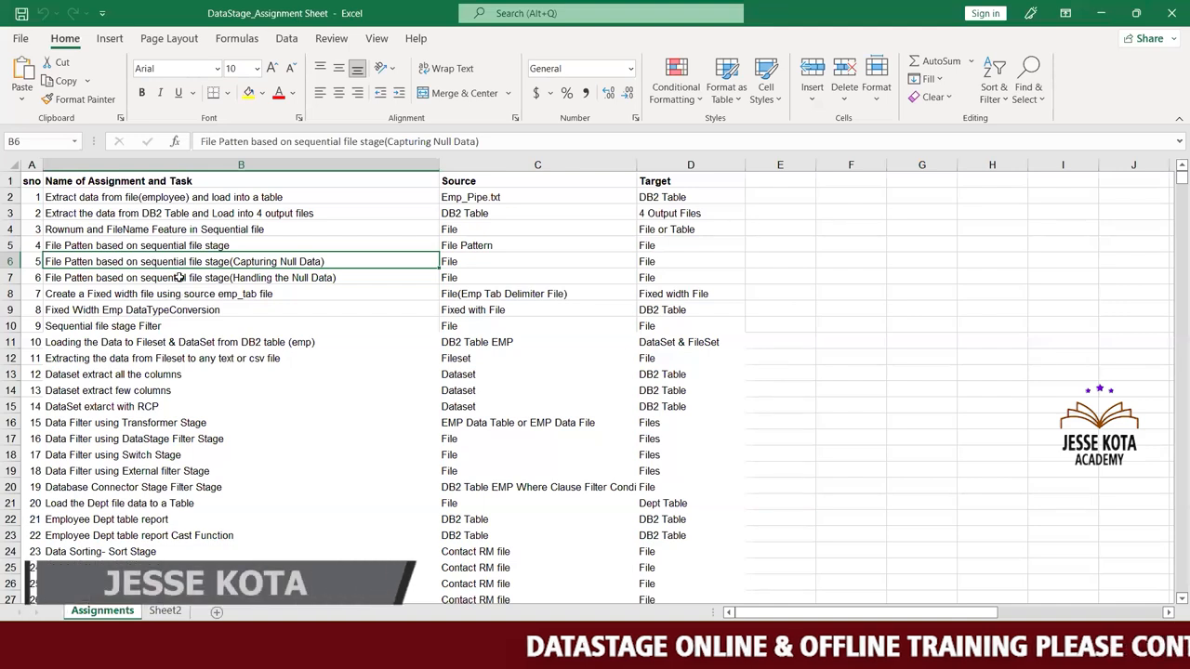
{"action": "left_click", "coordinate": [179, 278]}
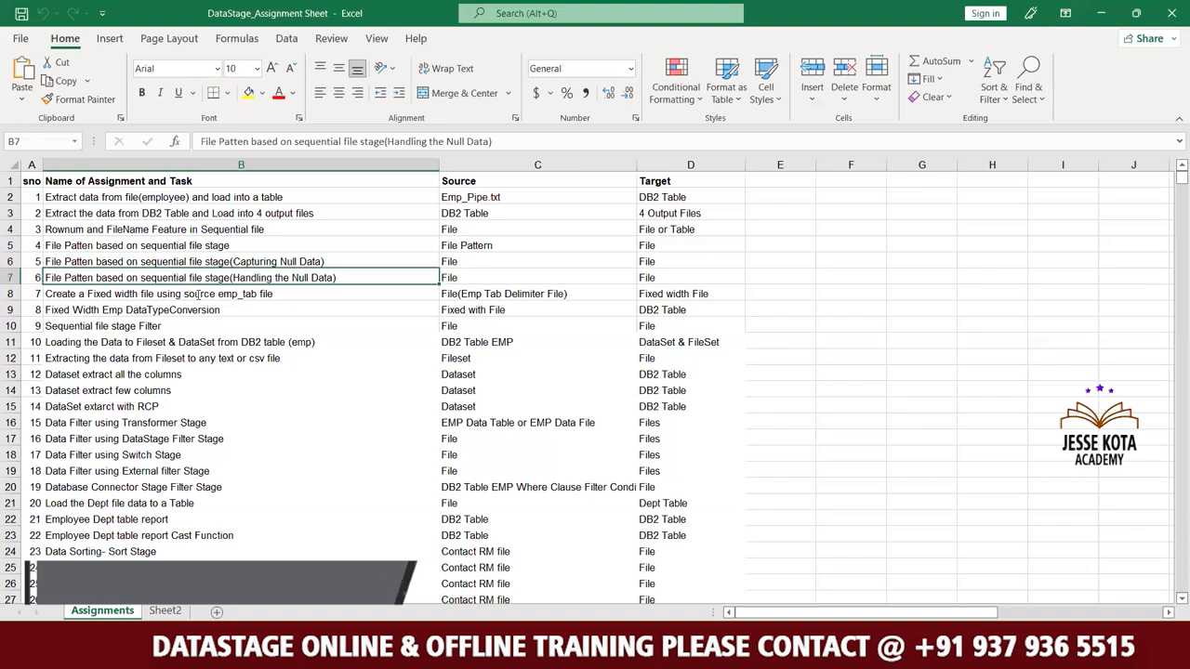
Check the fixed width file assignment and the Handling the Null Data assignment in the assignment list.
{"action": "left_click", "coordinate": [198, 293]}
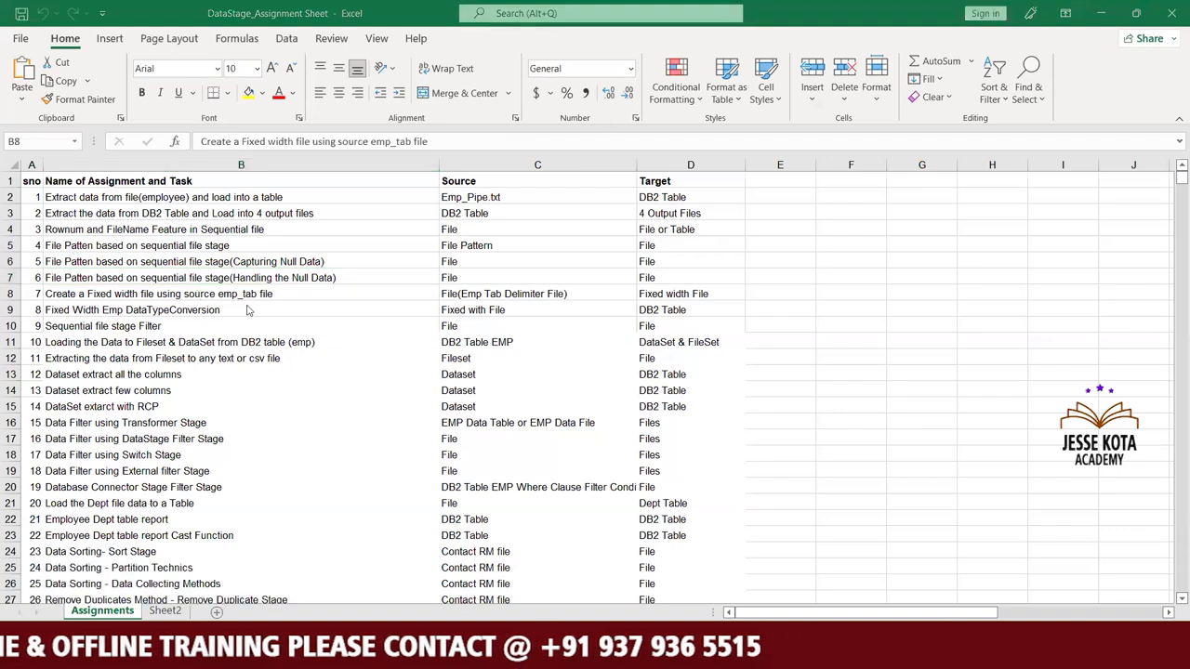
{"action": "left_click", "coordinate": [278, 279]}
{"action": "left_click", "coordinate": [279, 278]}
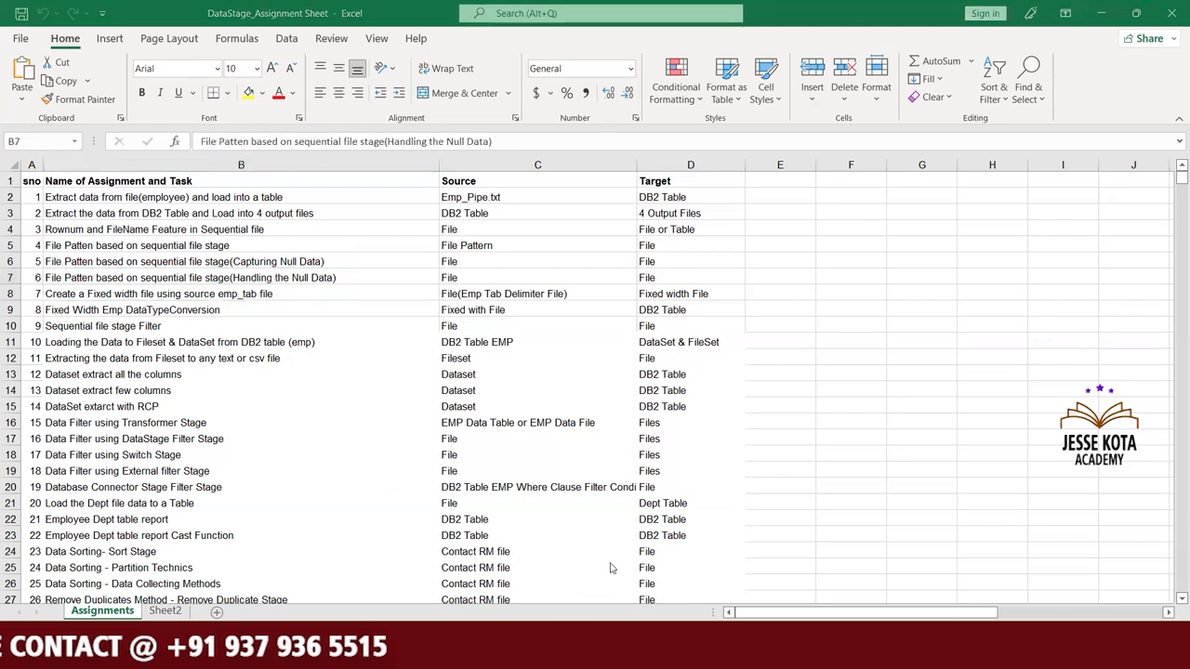
Switch to DataStage Designer and save a copy of the job as Exe6_SeqFilePattern_NullDataHandling in \Jobs\JanFeb_2025.
{"action": "left_click", "coordinate": [536, 568]}
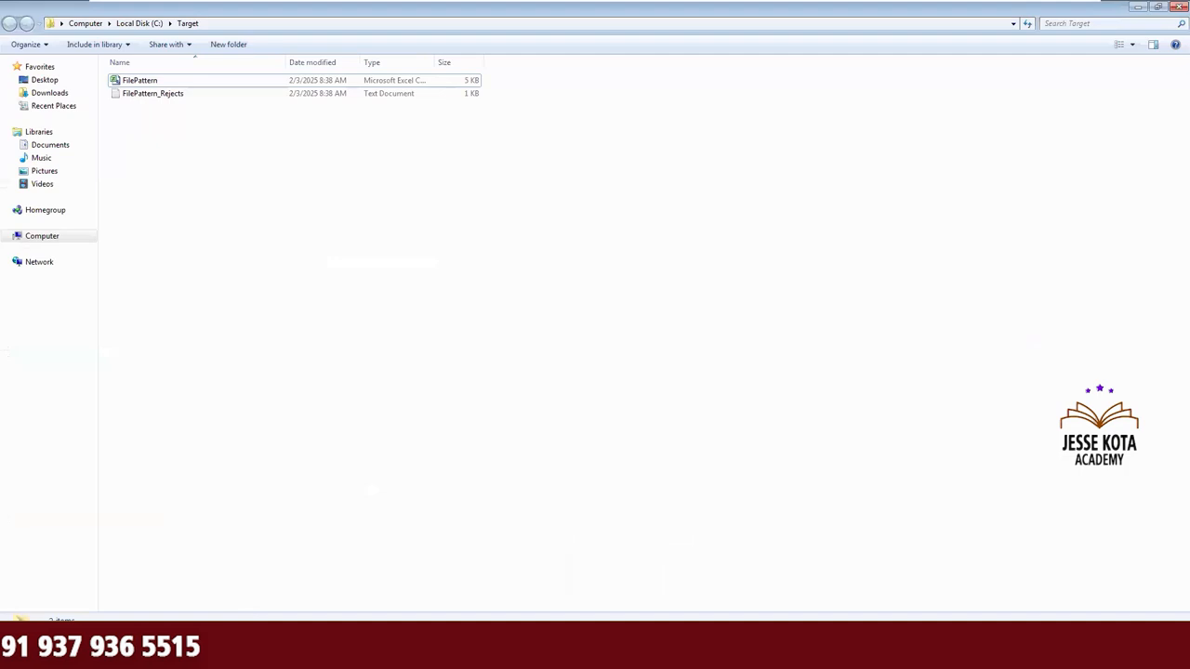
{"action": "left_click", "coordinate": [265, 646]}
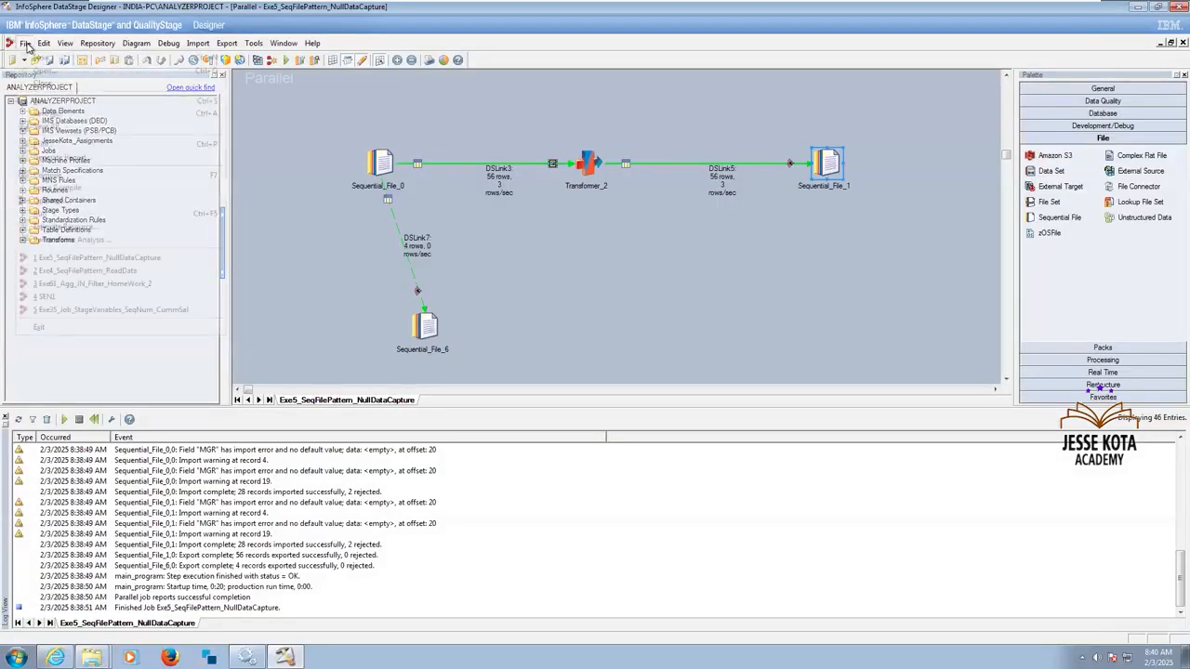
{"action": "left_click", "coordinate": [25, 44]}
{"action": "left_click", "coordinate": [70, 111]}
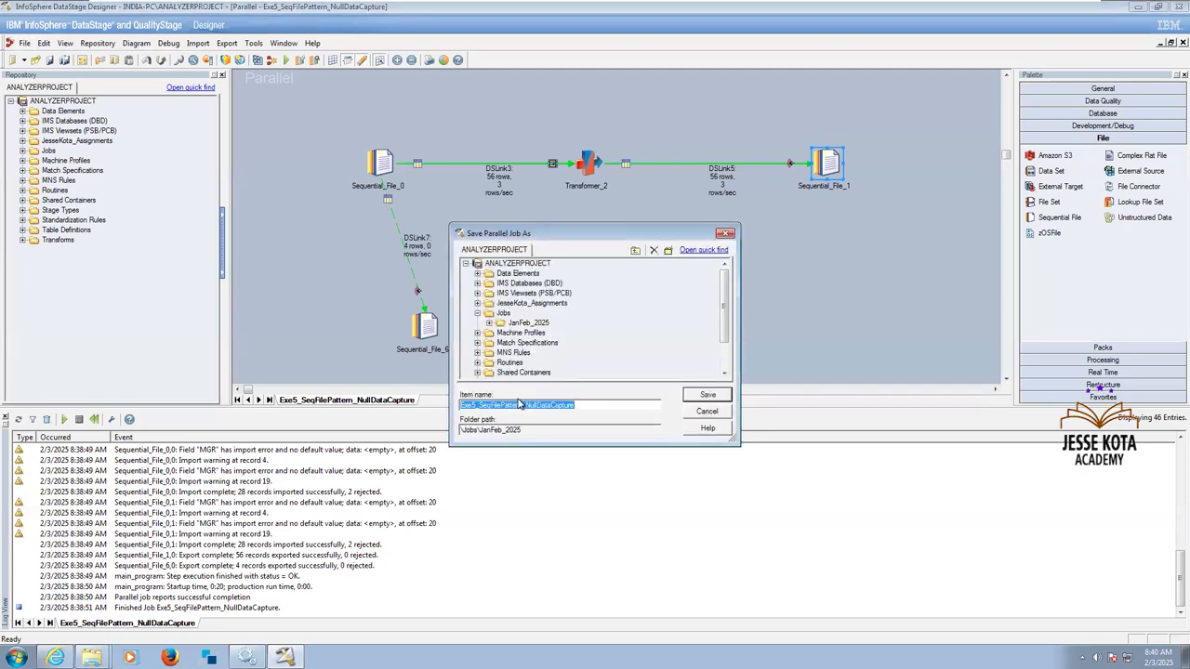
{"action": "left_click", "coordinate": [476, 407]}
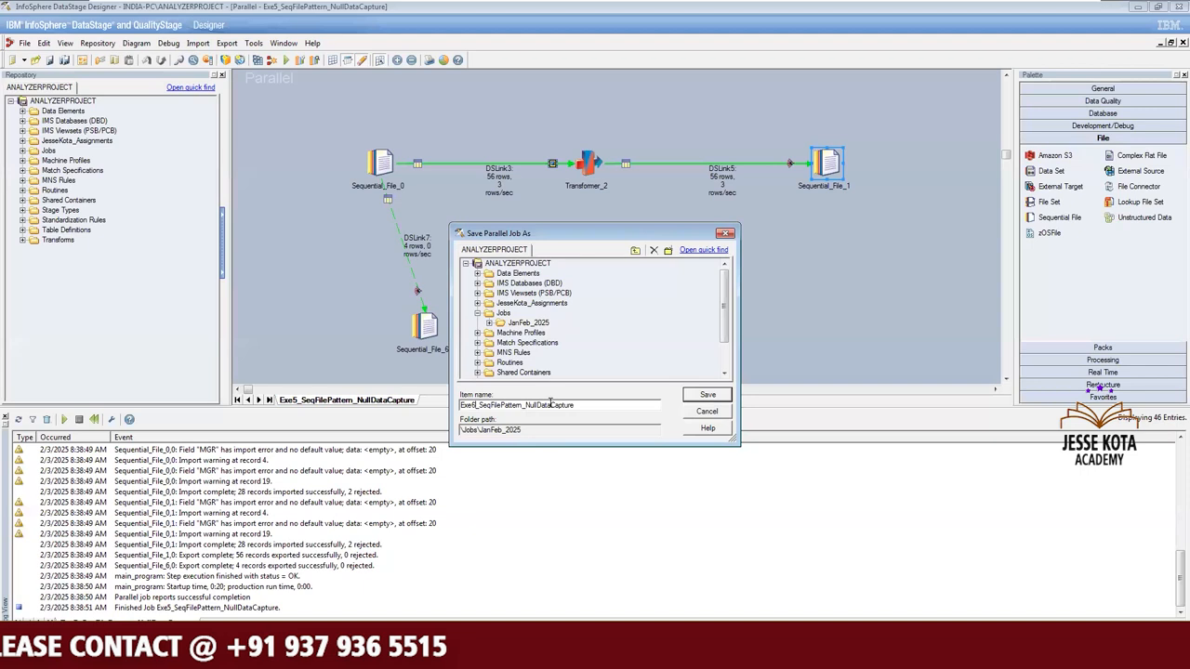
{"action": "left_click_drag", "start_coordinate": [550, 406], "coordinate": [574, 405]}
{"action": "type", "text": "Handling"}
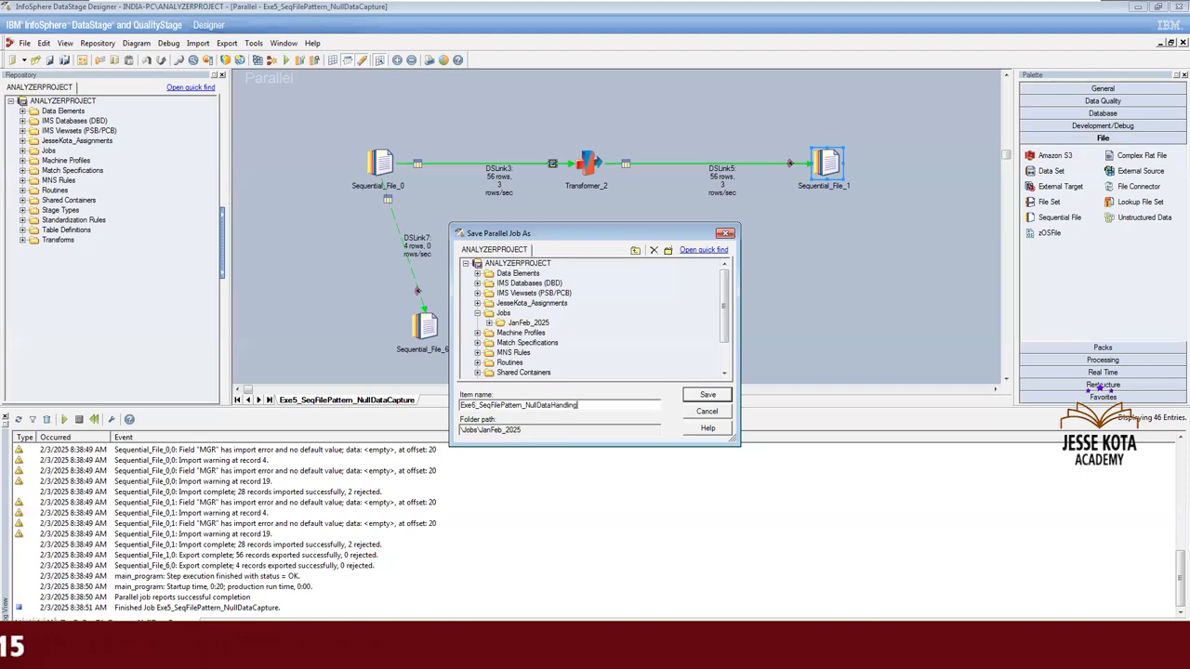
{"action": "left_click", "coordinate": [707, 396]}
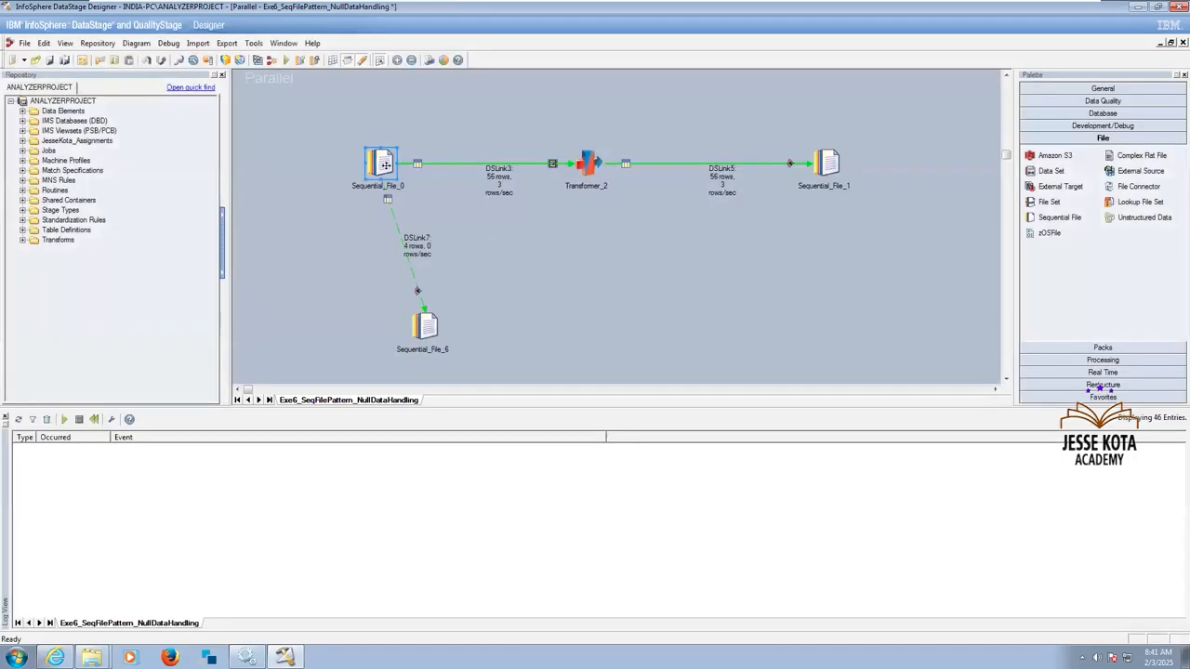
Add a Null field value of '' to the field defaults of Sequential_File_0's output format.
{"action": "double_click", "coordinate": [385, 164]}
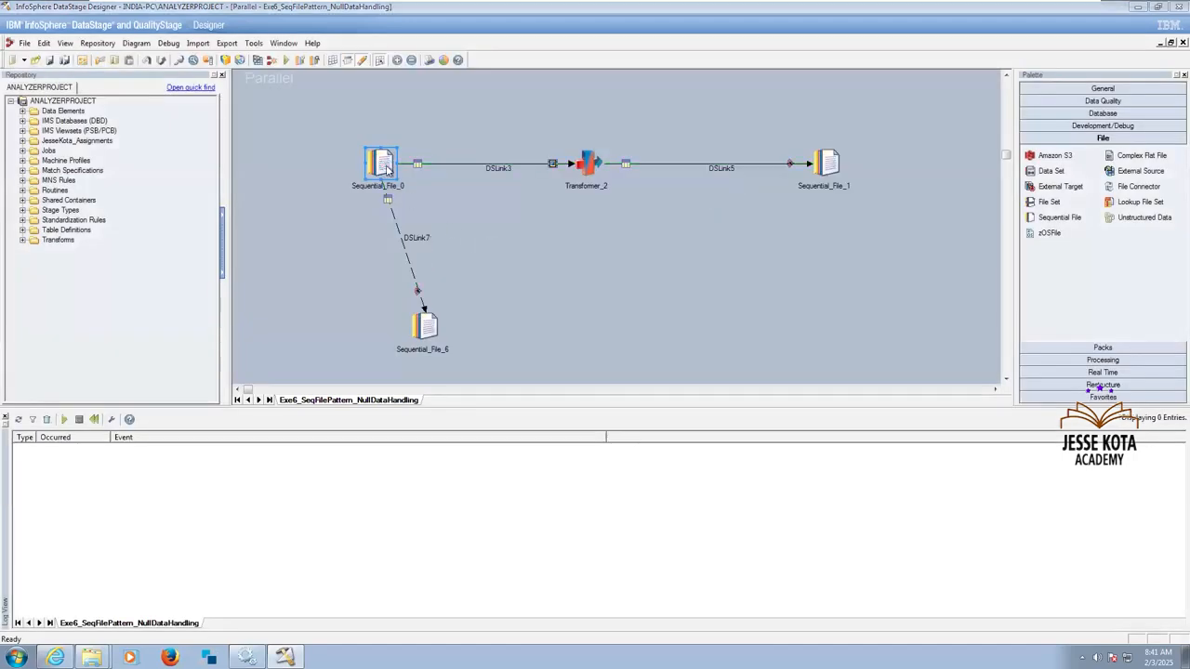
{"action": "left_click", "coordinate": [91, 76]}
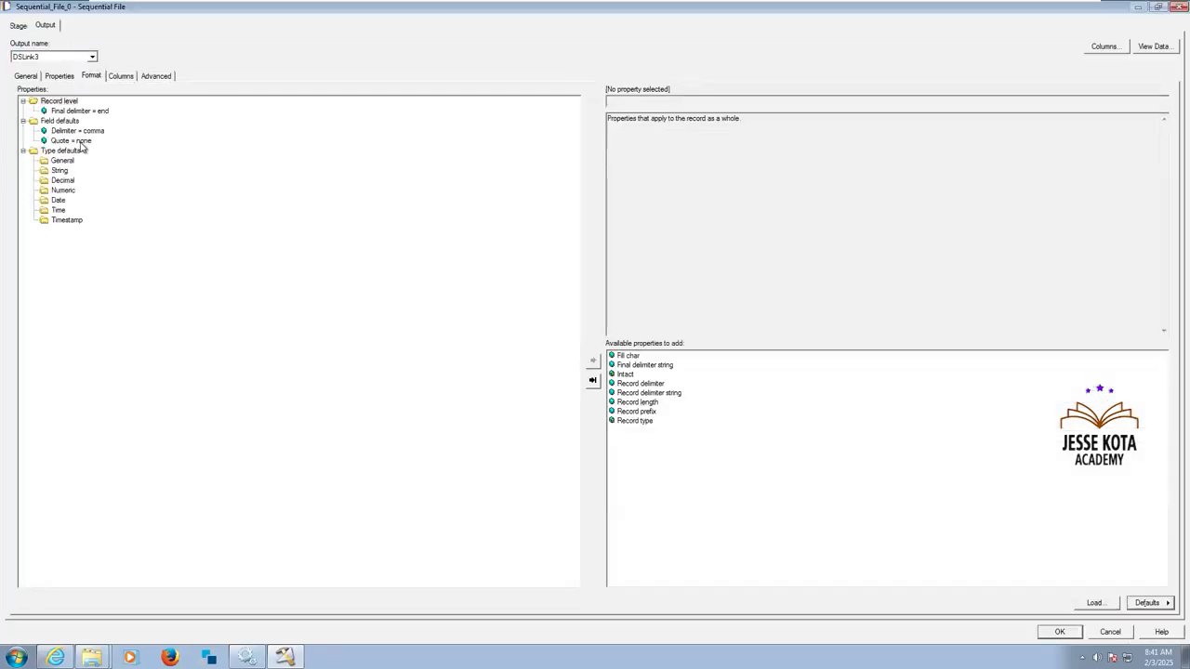
{"action": "left_click", "coordinate": [60, 121]}
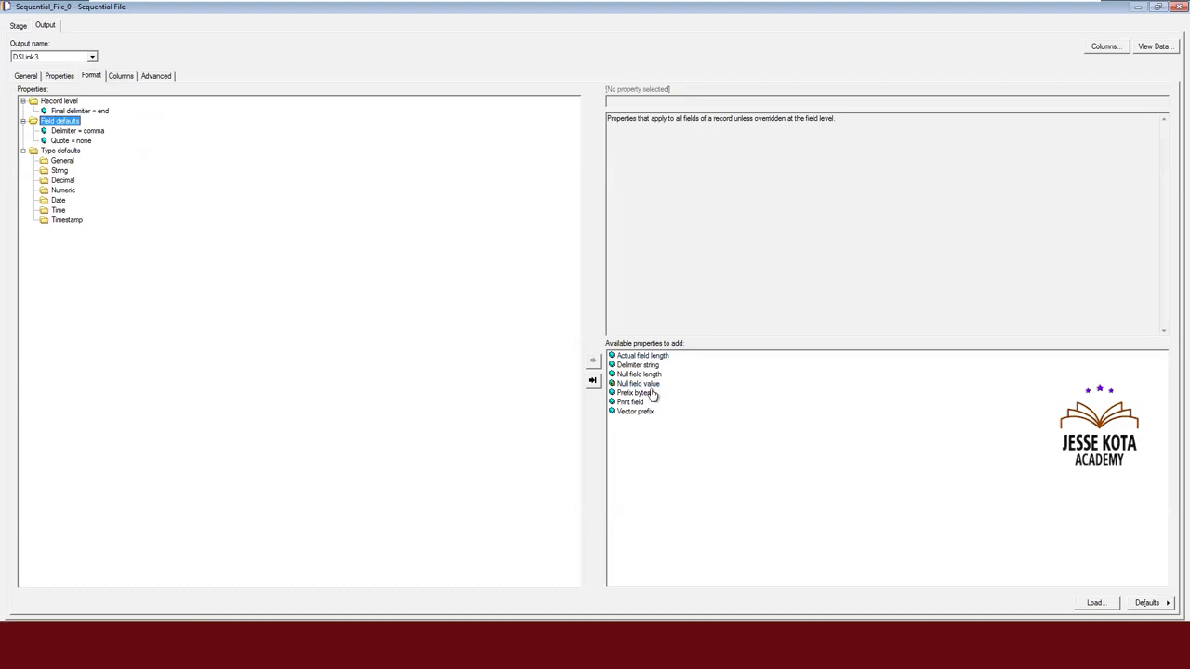
{"action": "double_click", "coordinate": [650, 385]}
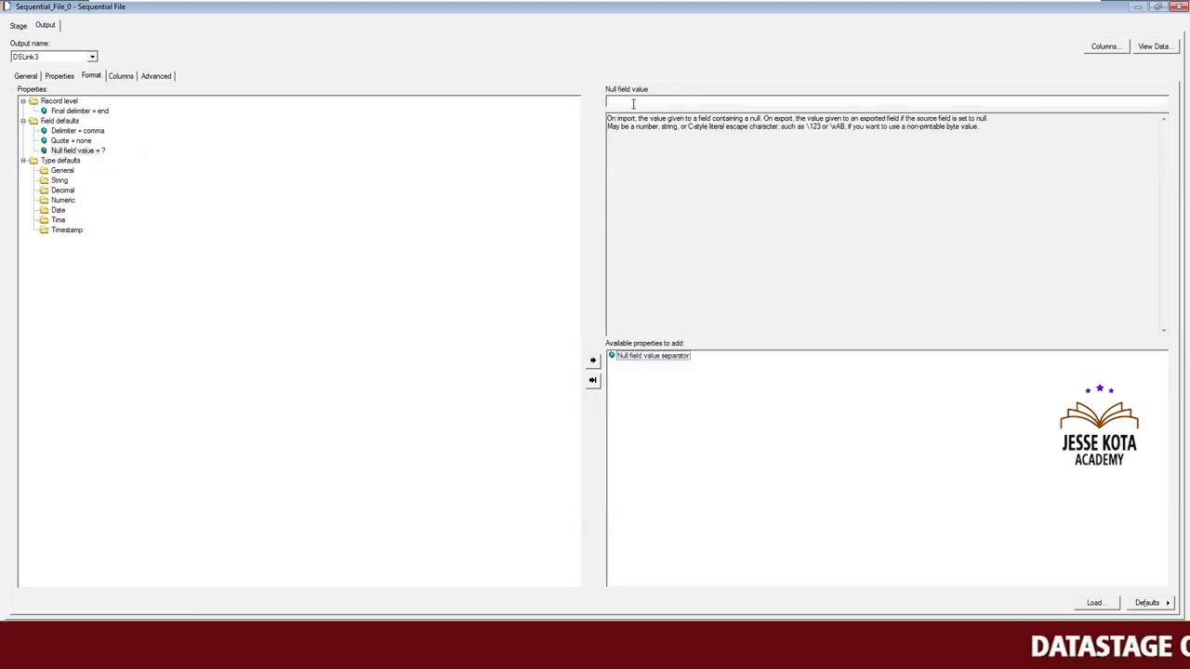
{"action": "type", "text": "''"}
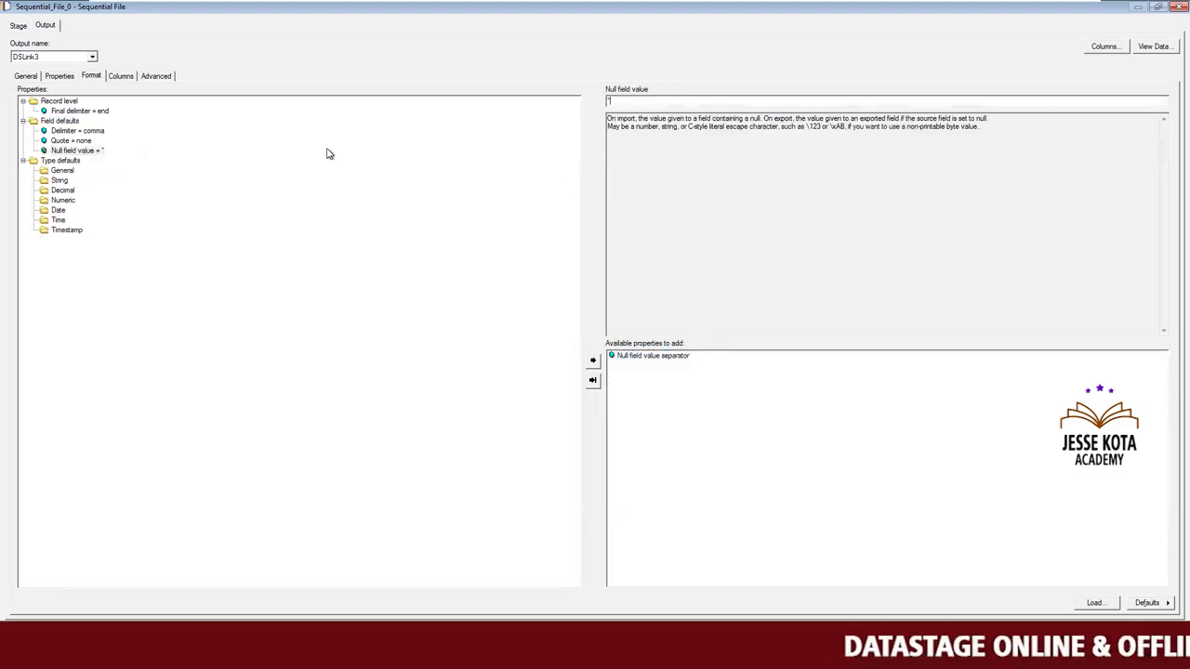
{"action": "left_click", "coordinate": [129, 78]}
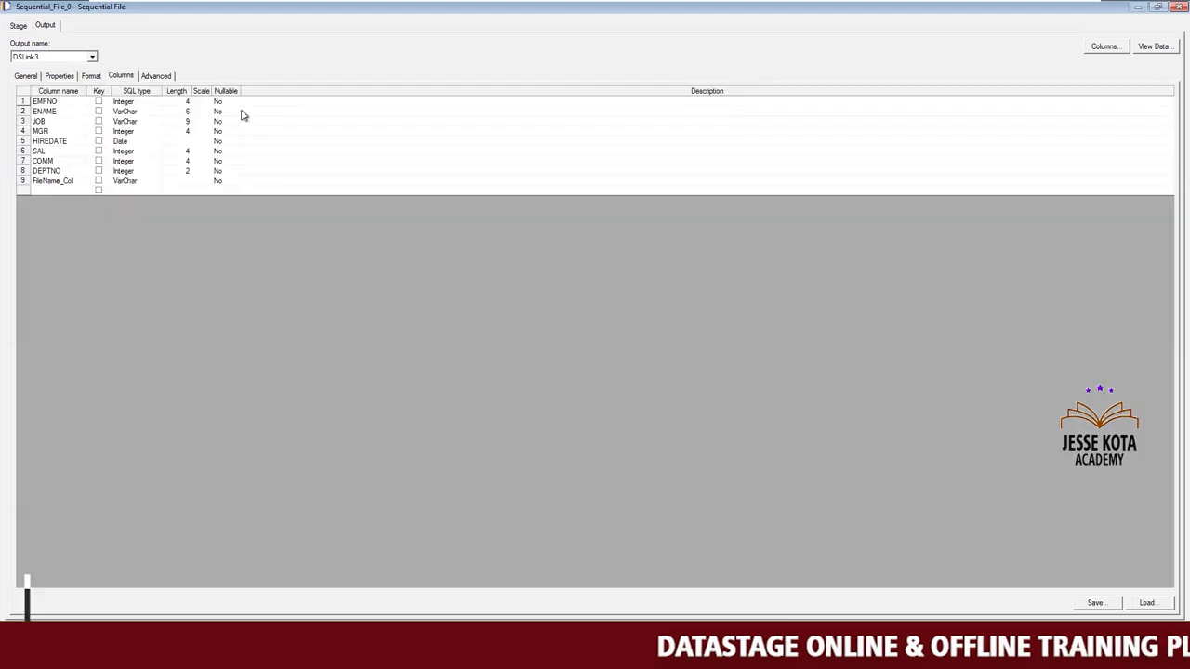
{"action": "left_click", "coordinate": [91, 75]}
{"action": "left_click", "coordinate": [77, 140]}
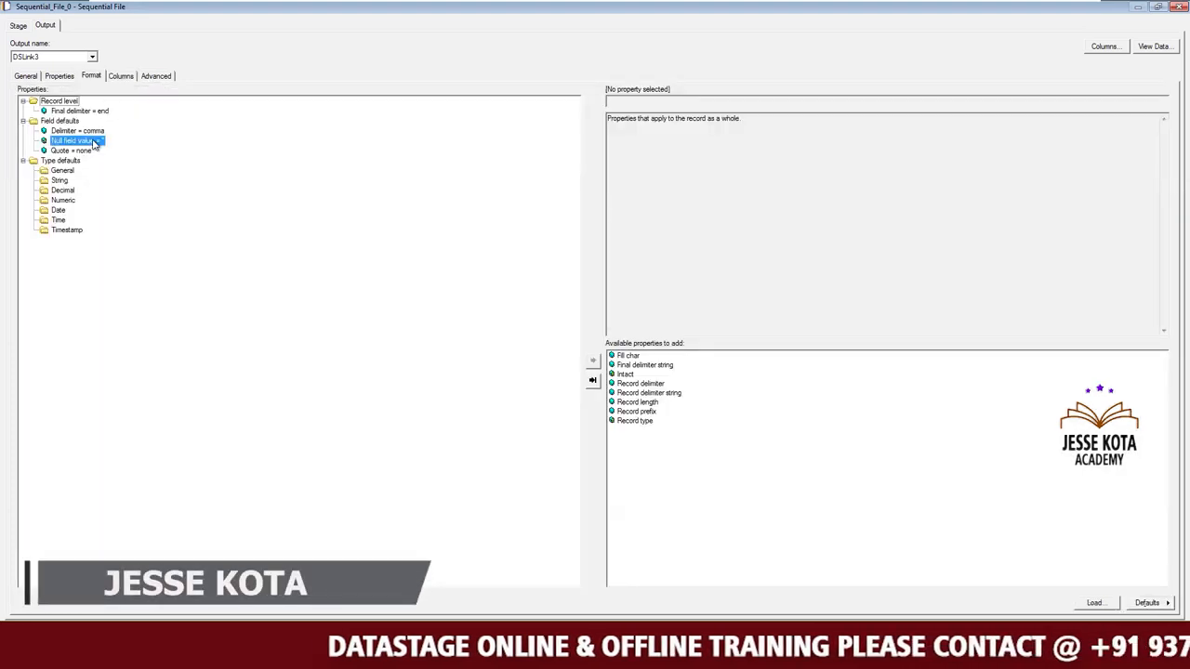
Make the output columns EMPNO through DEPTNO of Sequential_File_0 nullable and accept the stage changes.
{"action": "left_click", "coordinate": [121, 76]}
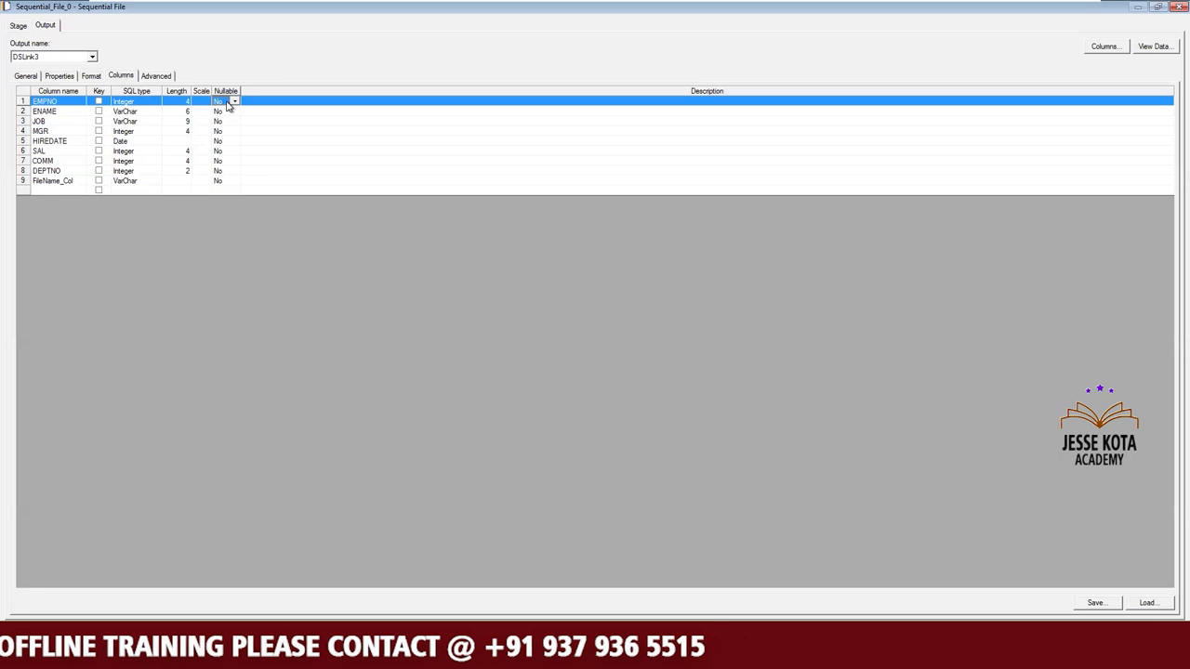
{"action": "left_click", "coordinate": [235, 100]}
{"action": "left_click", "coordinate": [223, 111]}
{"action": "left_click", "coordinate": [232, 113]}
{"action": "left_click", "coordinate": [232, 112]}
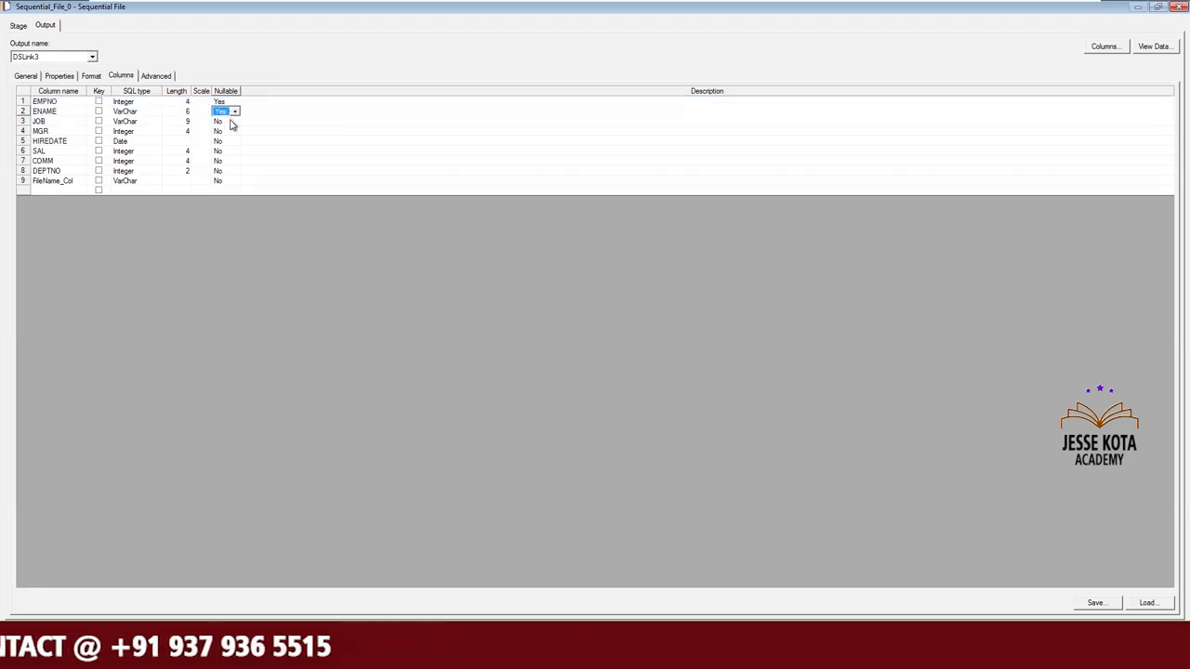
{"action": "double_click", "coordinate": [229, 132]}
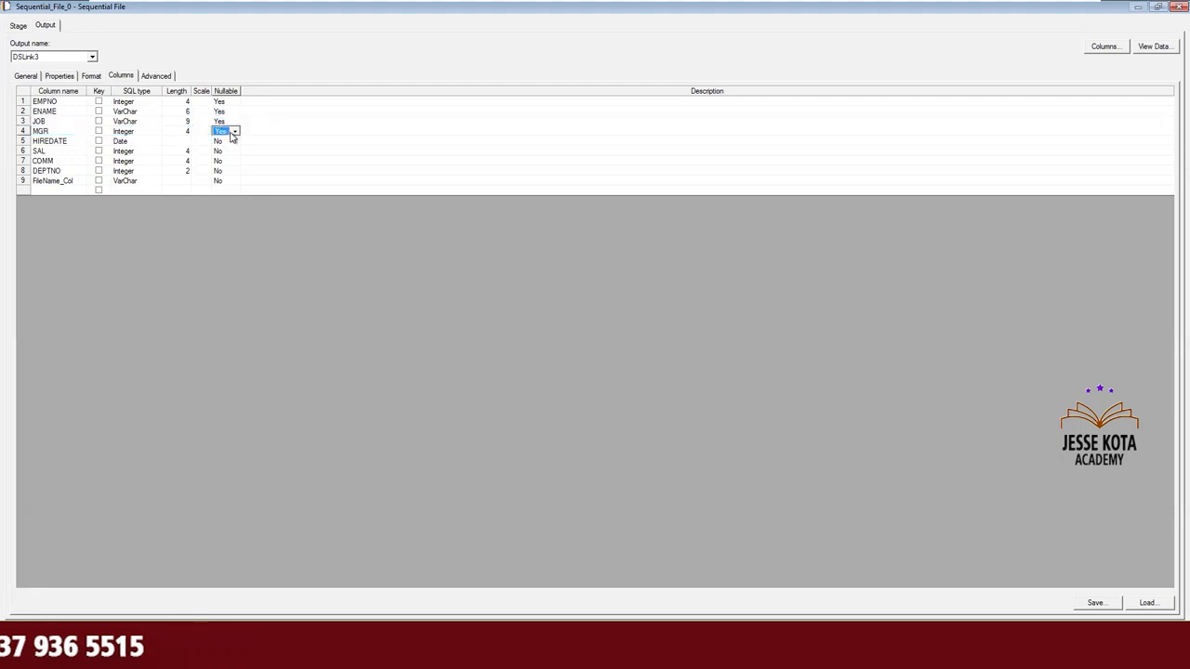
{"action": "left_click", "coordinate": [227, 144]}
{"action": "double_click", "coordinate": [226, 143]}
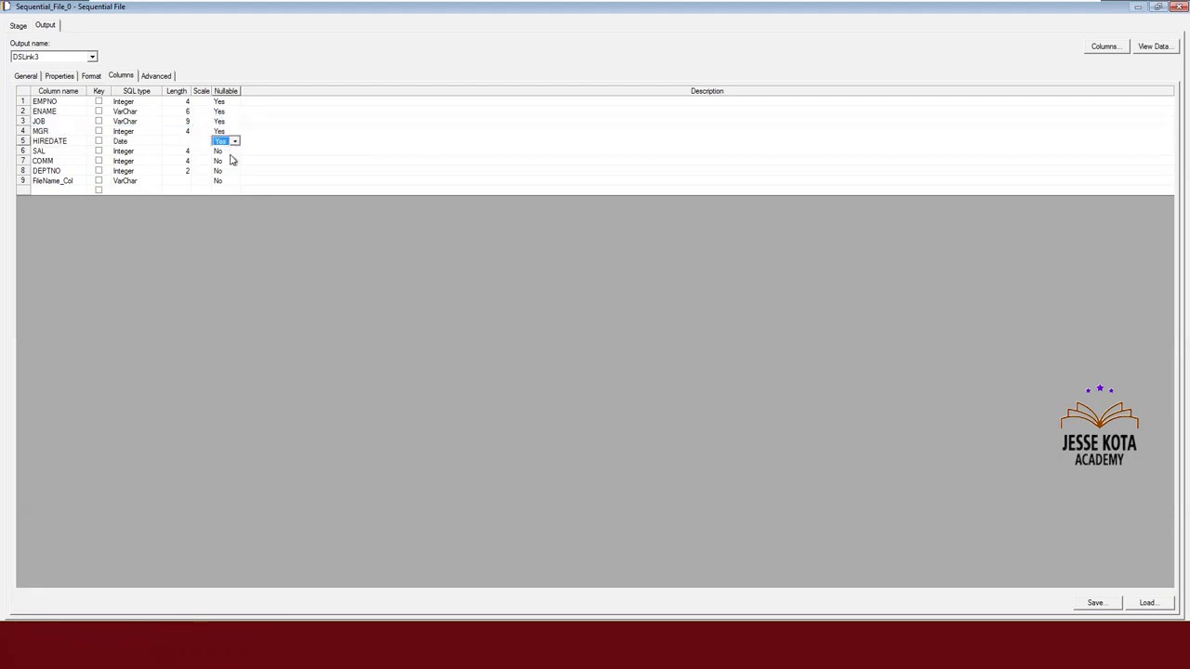
{"action": "left_click", "coordinate": [229, 153]}
{"action": "double_click", "coordinate": [229, 152]}
{"action": "double_click", "coordinate": [230, 163]}
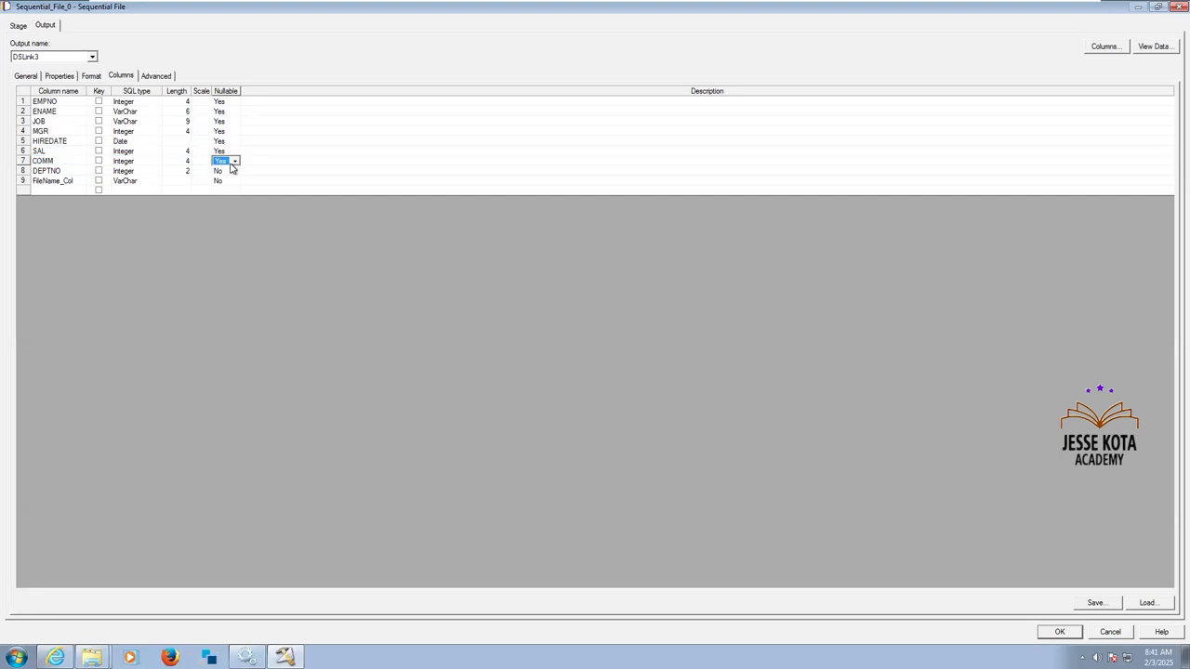
{"action": "left_click", "coordinate": [223, 172]}
{"action": "double_click", "coordinate": [225, 171]}
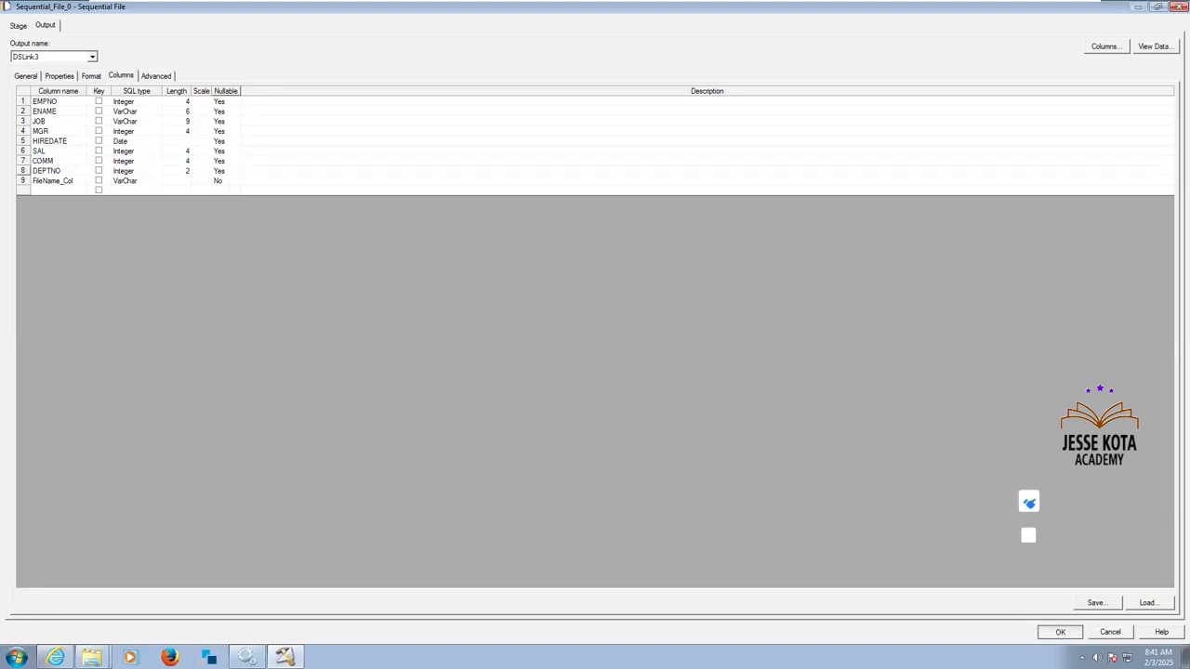
{"action": "left_click", "coordinate": [1059, 632]}
Make the DSLink5 output columns EMPNO through DEPTNO nullable in Transformer_2 and accept the stage changes.
{"action": "double_click", "coordinate": [591, 159]}
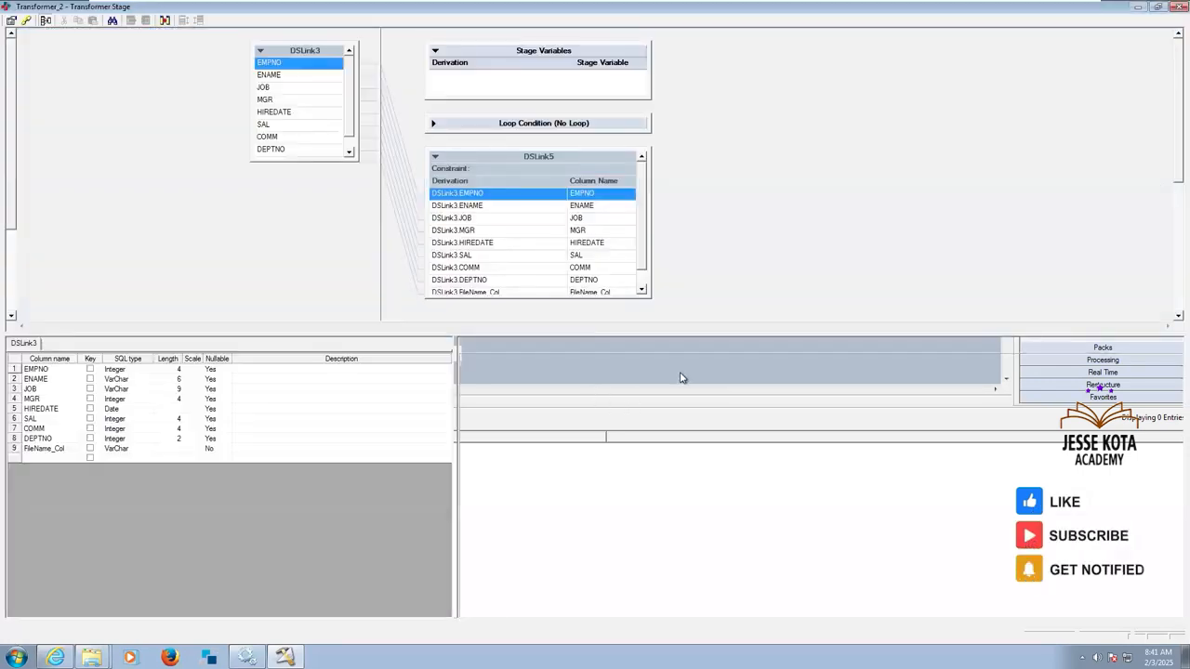
{"action": "double_click", "coordinate": [679, 369]}
{"action": "double_click", "coordinate": [679, 370]}
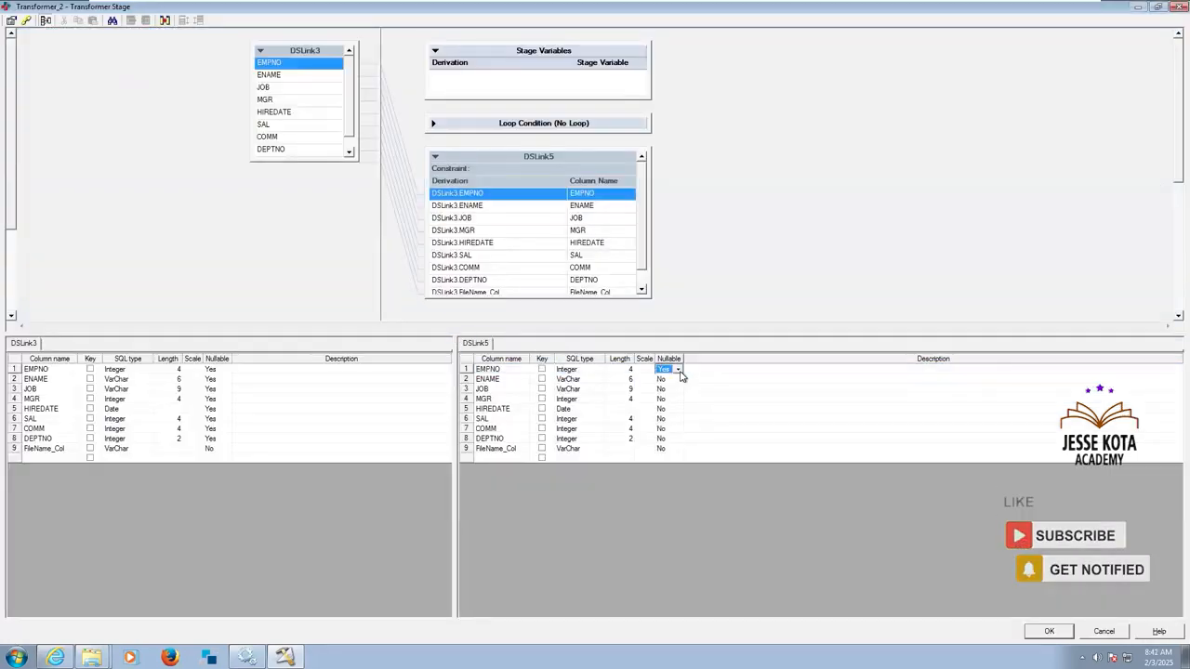
{"action": "left_click", "coordinate": [674, 381]}
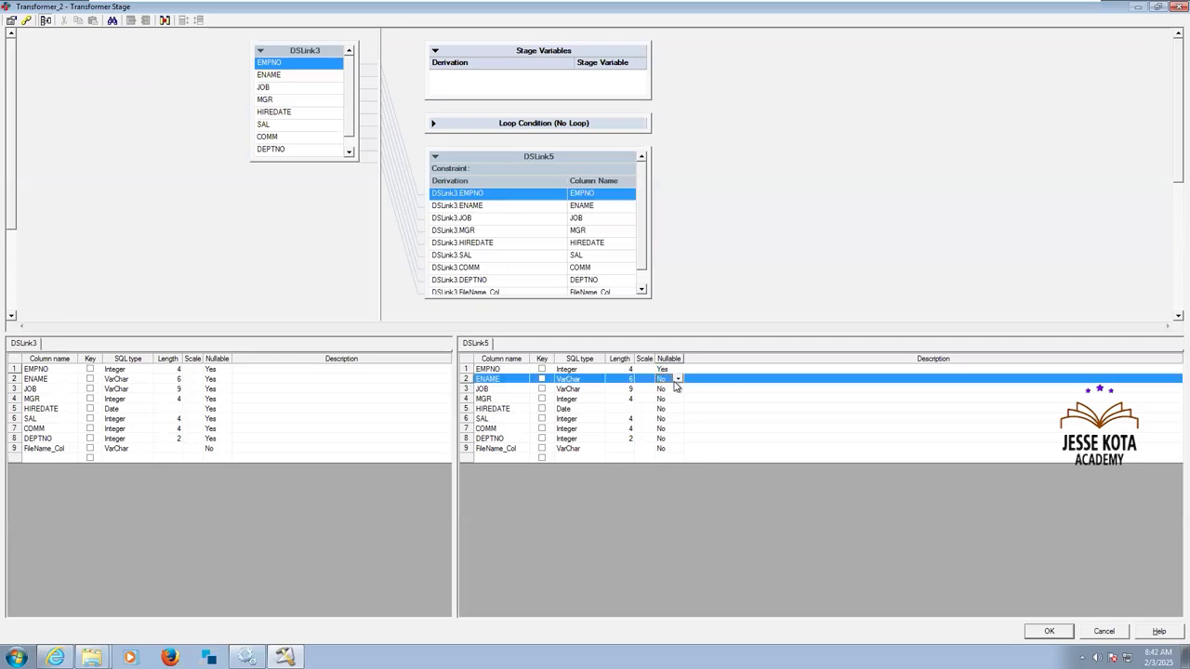
{"action": "double_click", "coordinate": [675, 381]}
{"action": "double_click", "coordinate": [676, 389]}
{"action": "double_click", "coordinate": [674, 400]}
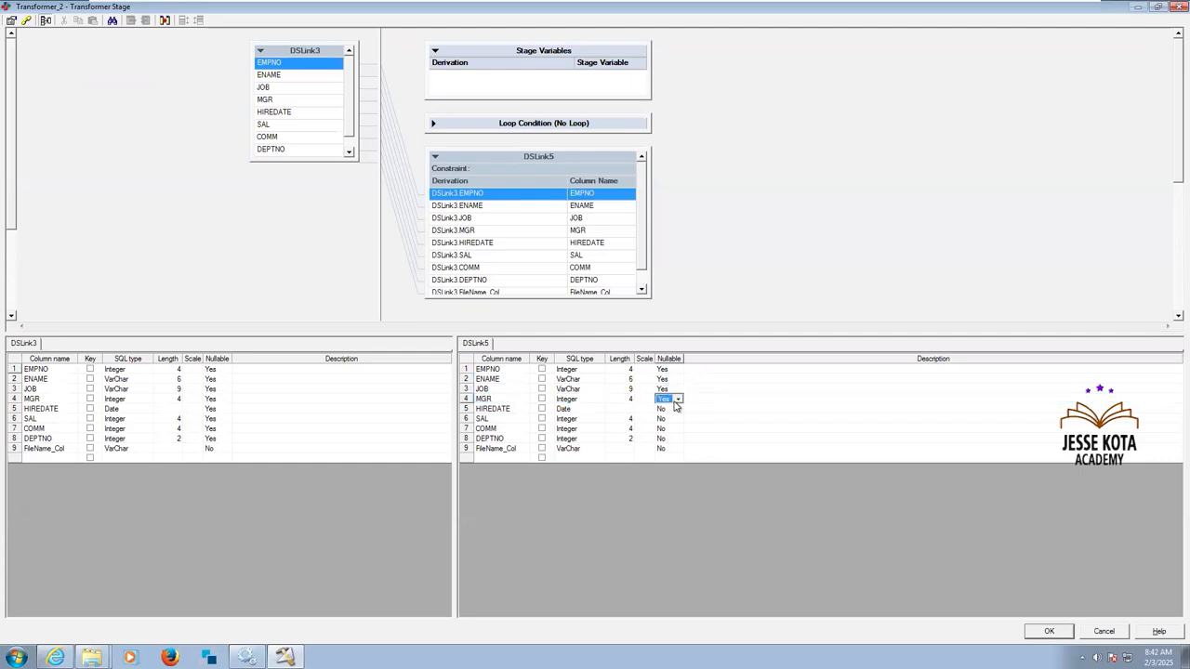
{"action": "double_click", "coordinate": [675, 410]}
{"action": "double_click", "coordinate": [675, 419]}
{"action": "double_click", "coordinate": [673, 431]}
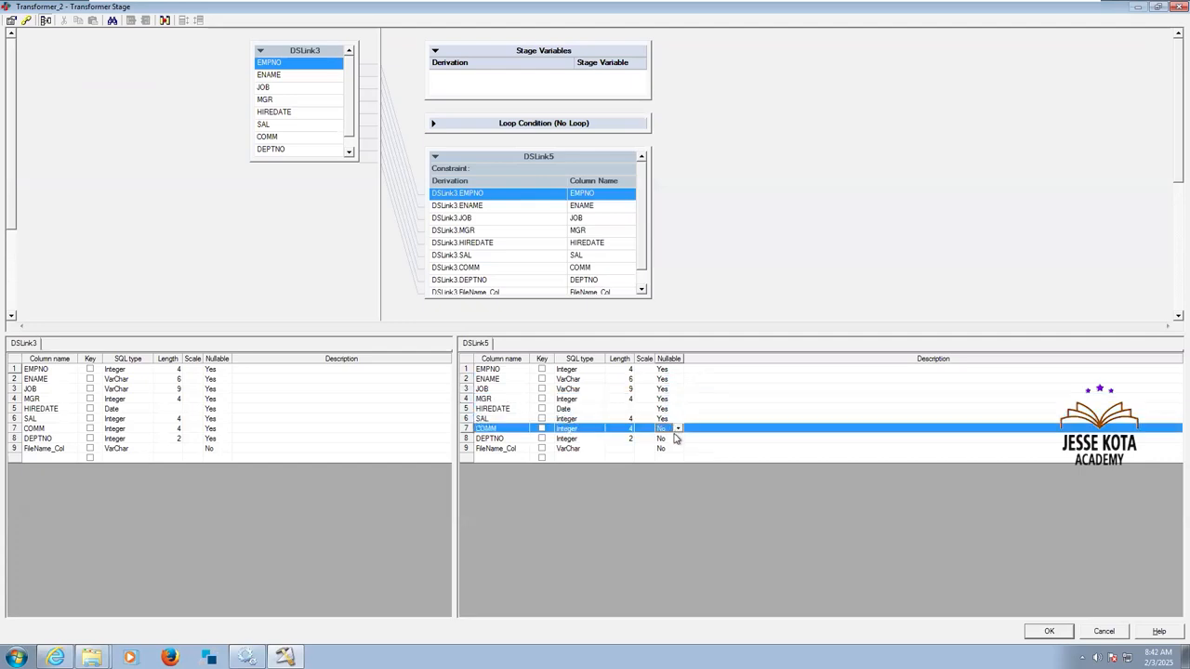
{"action": "double_click", "coordinate": [675, 440]}
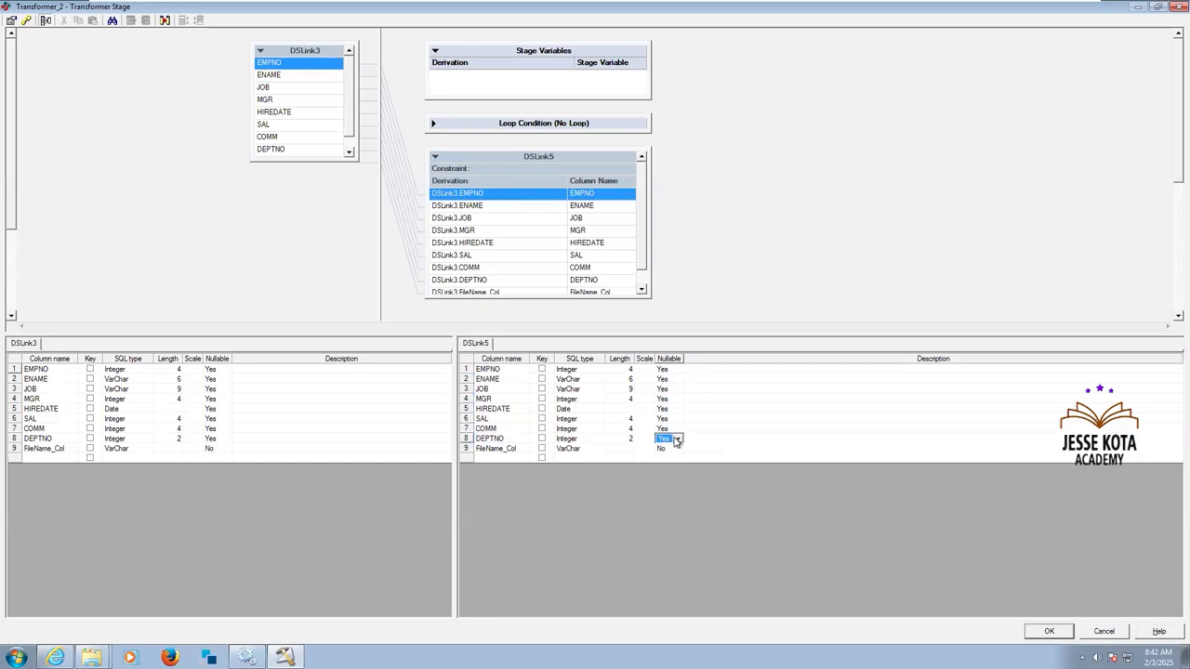
{"action": "left_click", "coordinate": [676, 451]}
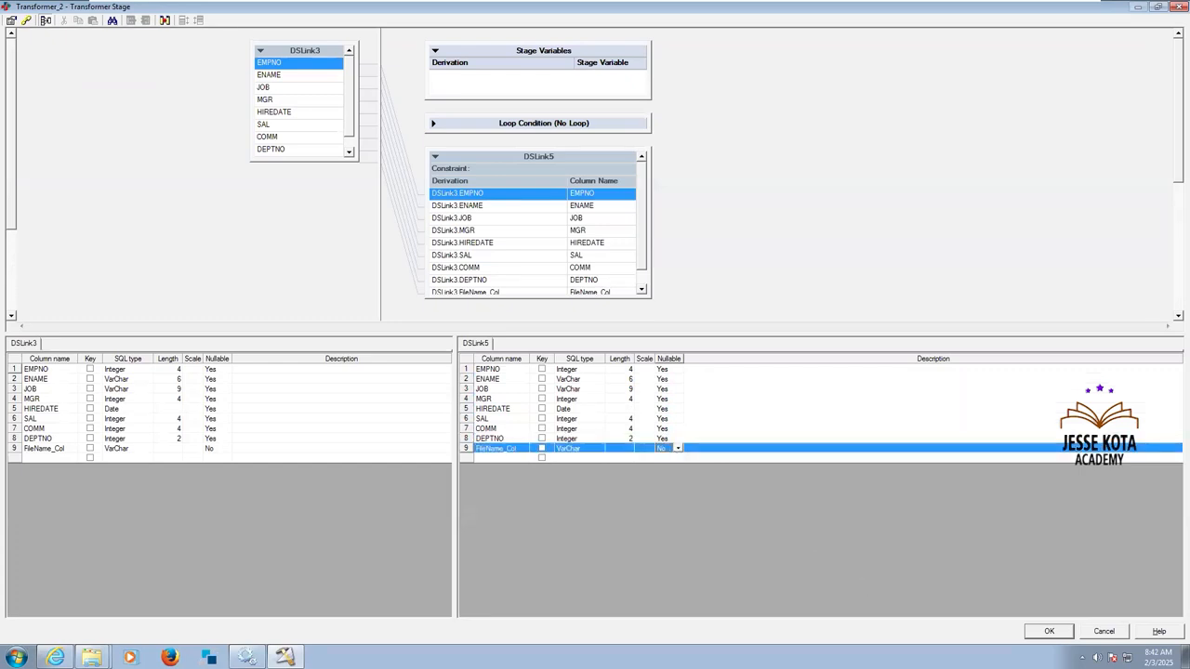
{"action": "left_click", "coordinate": [1065, 631]}
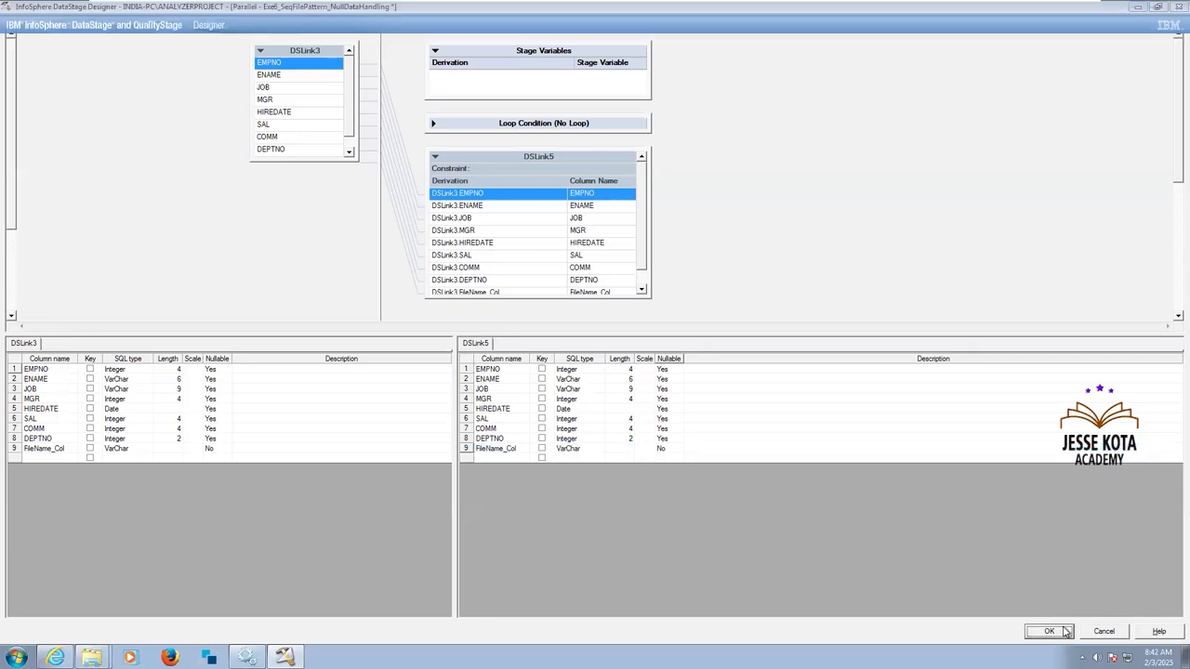
Add a Null field value of '' to the field defaults of target Sequential_File_1's input format and accept it.
{"action": "double_click", "coordinate": [827, 163]}
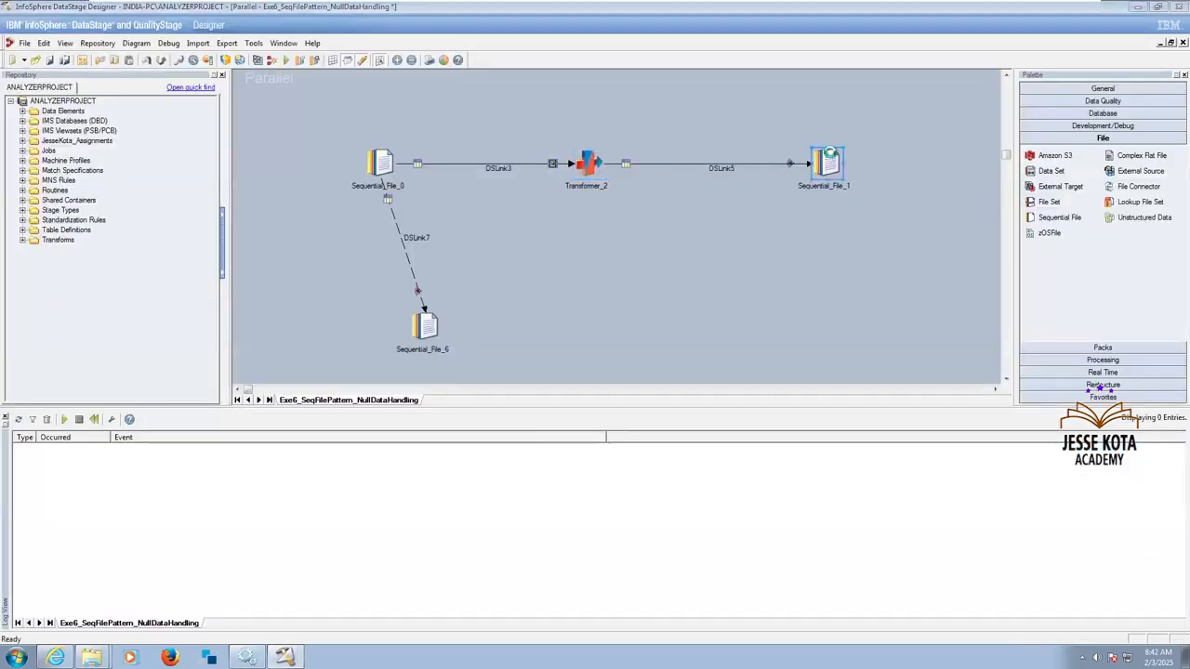
{"action": "left_click", "coordinate": [130, 76]}
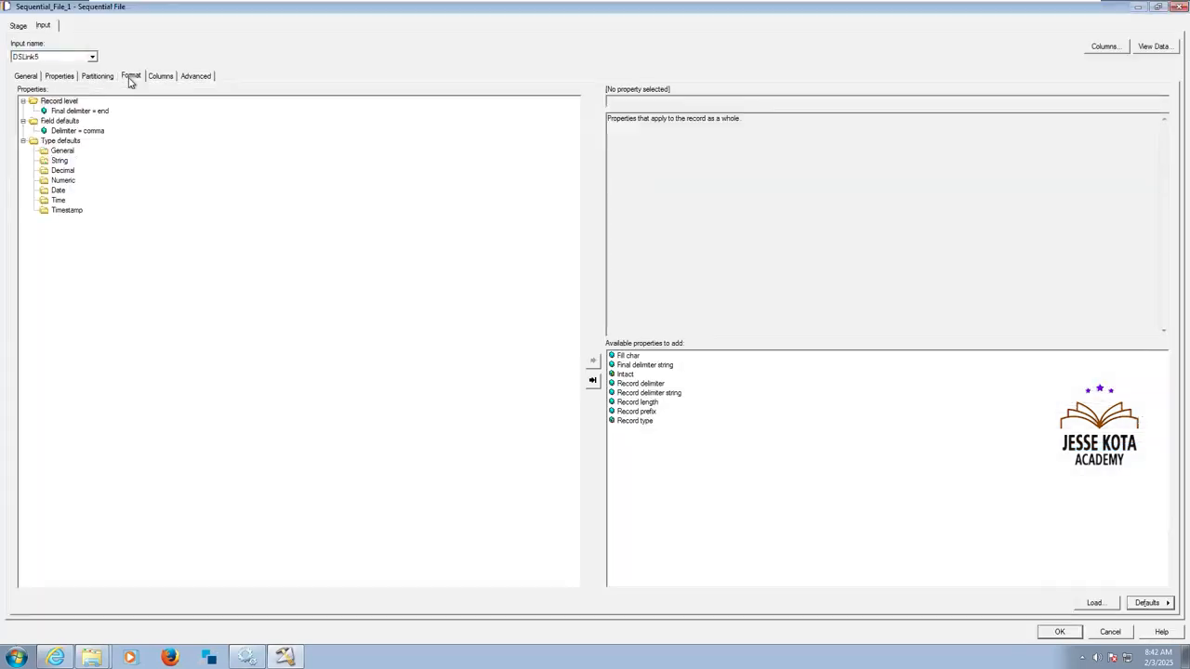
{"action": "left_click", "coordinate": [61, 122]}
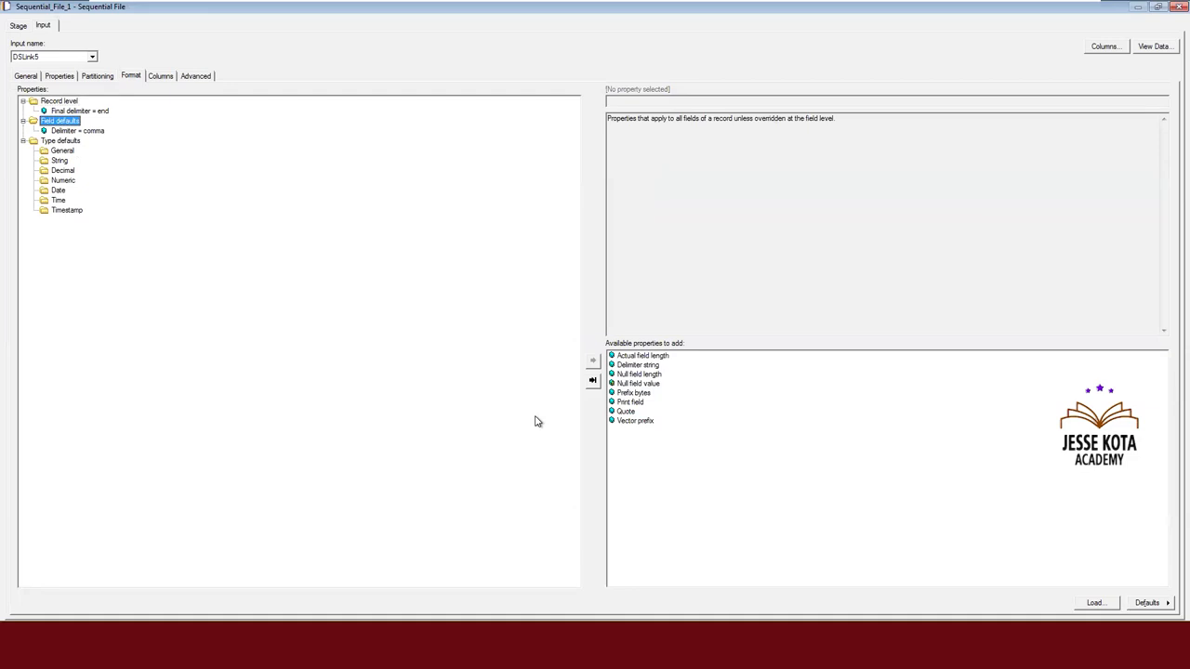
{"action": "double_click", "coordinate": [638, 383]}
{"action": "left_click", "coordinate": [625, 101]}
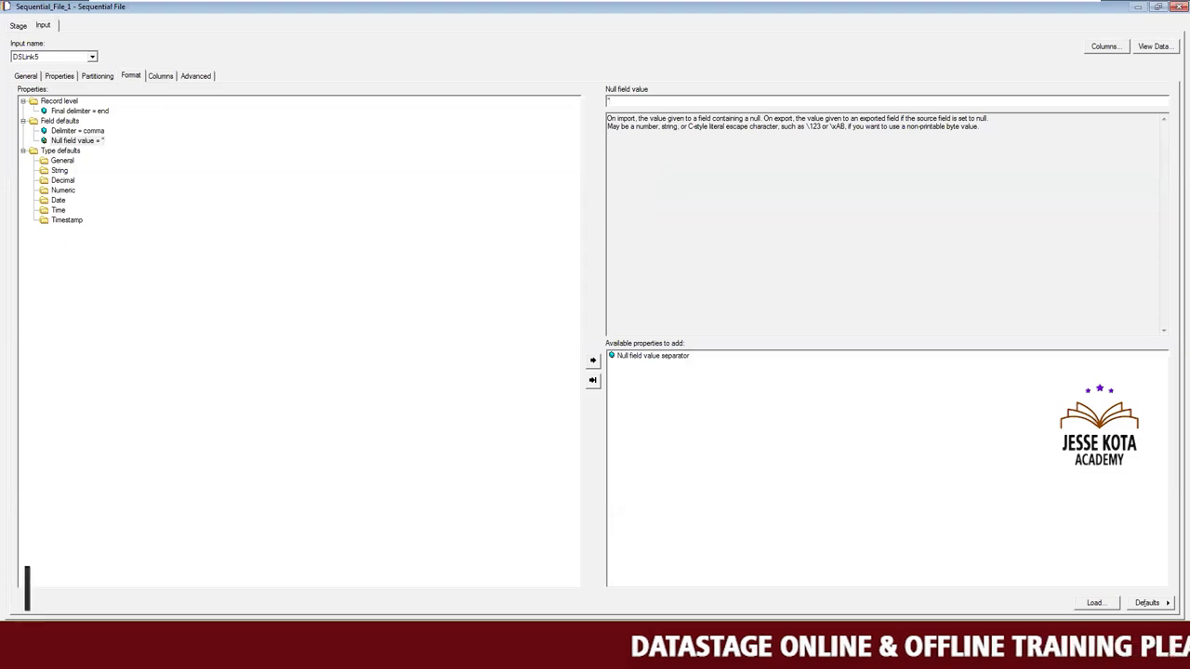
{"action": "left_click", "coordinate": [1054, 632]}
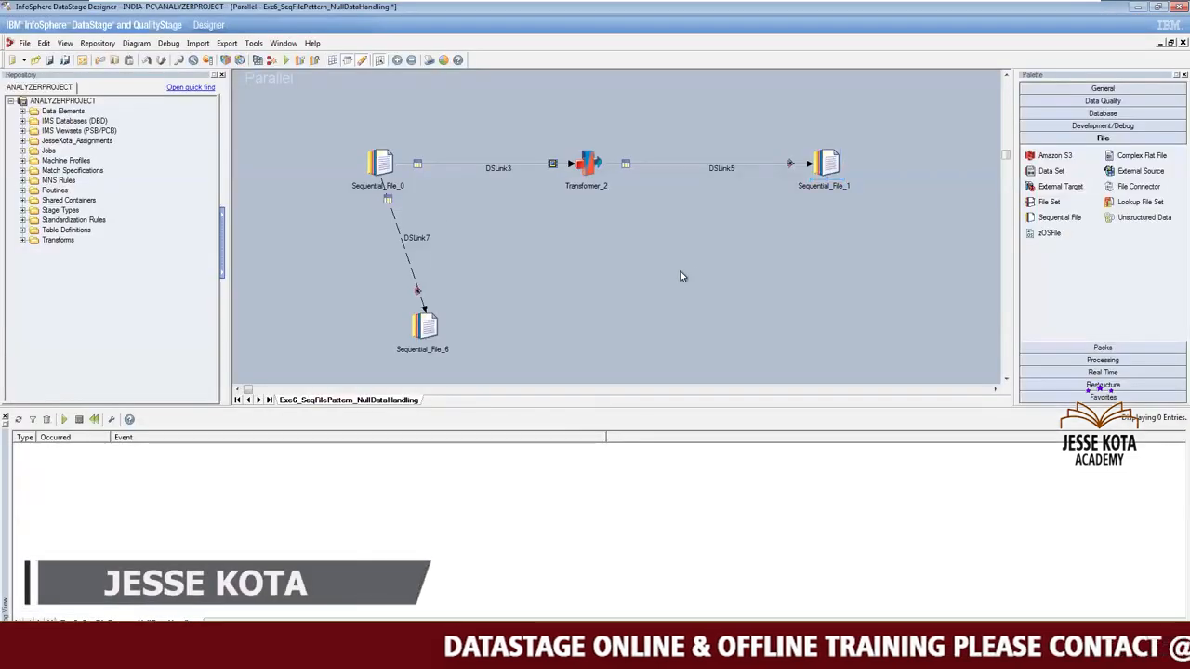
Compile the Exe6_SeqFilePattern_NullDataHandling job and run it with the default run options.
{"action": "left_click", "coordinate": [291, 61]}
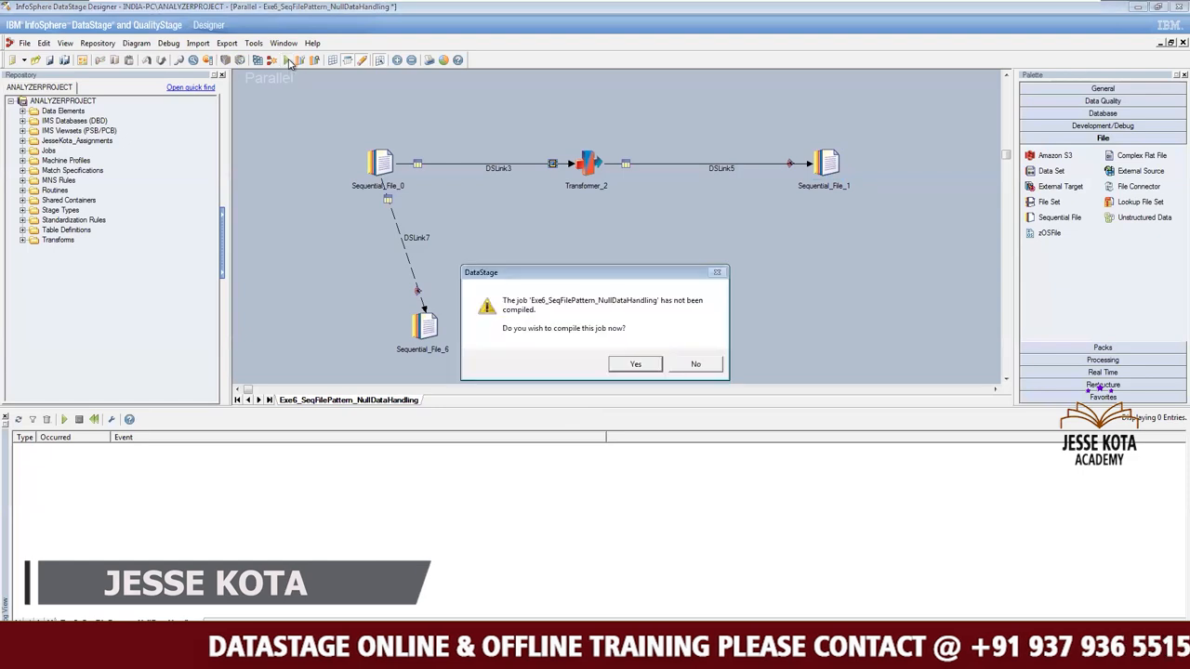
{"action": "left_click", "coordinate": [643, 371]}
{"action": "left_click", "coordinate": [638, 426]}
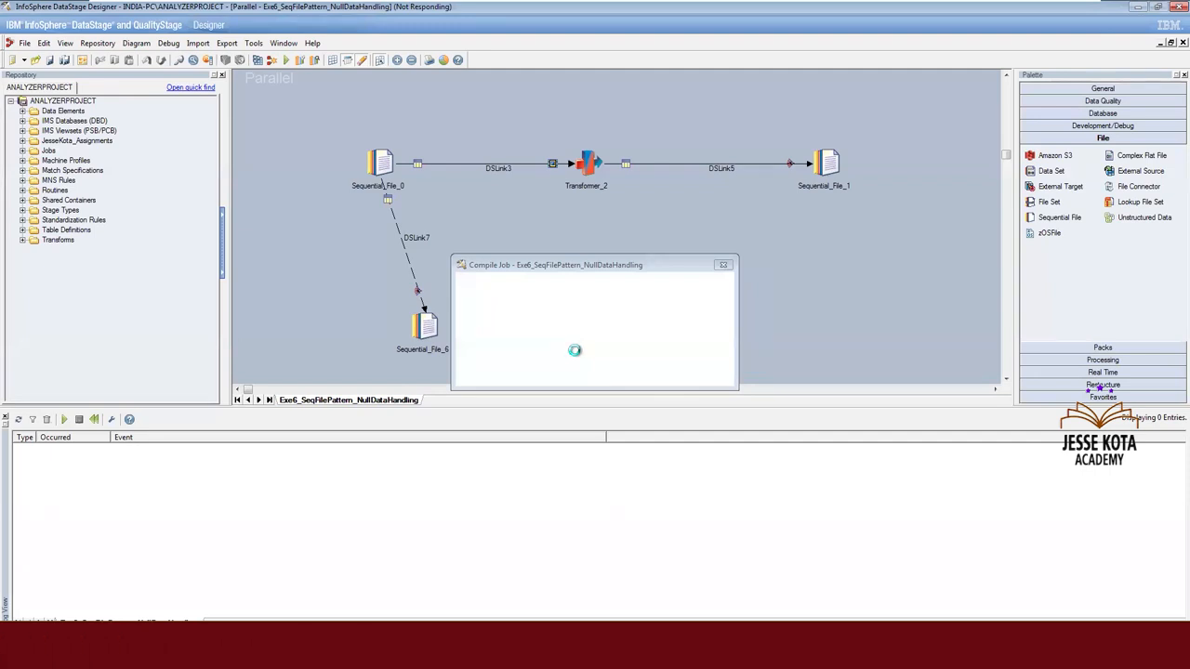
{"action": "mouse_move", "coordinate": [767, 4]}
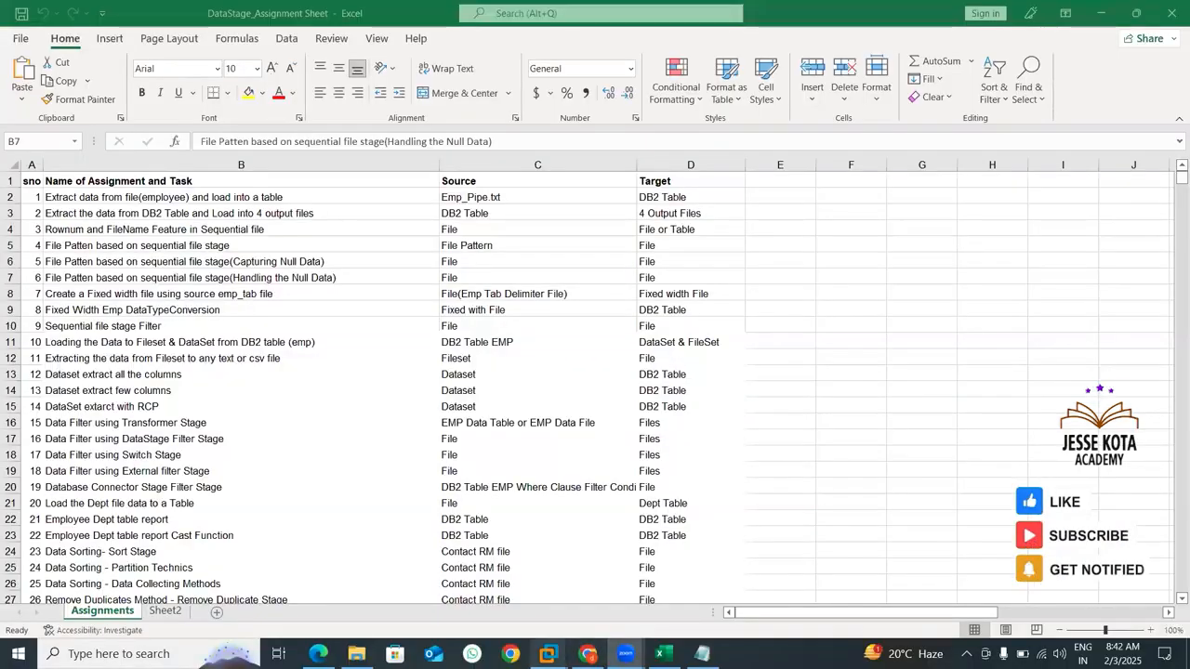
{"action": "mouse_move", "coordinate": [624, 653]}
{"action": "left_click", "coordinate": [625, 558]}
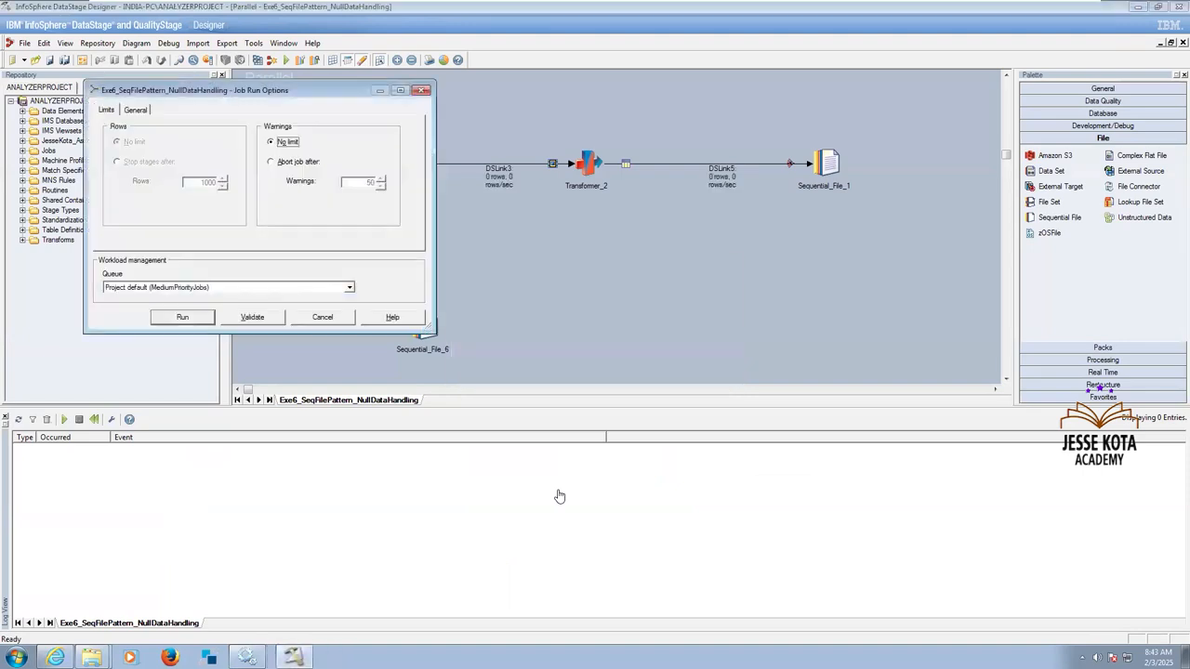
{"action": "left_click", "coordinate": [183, 316]}
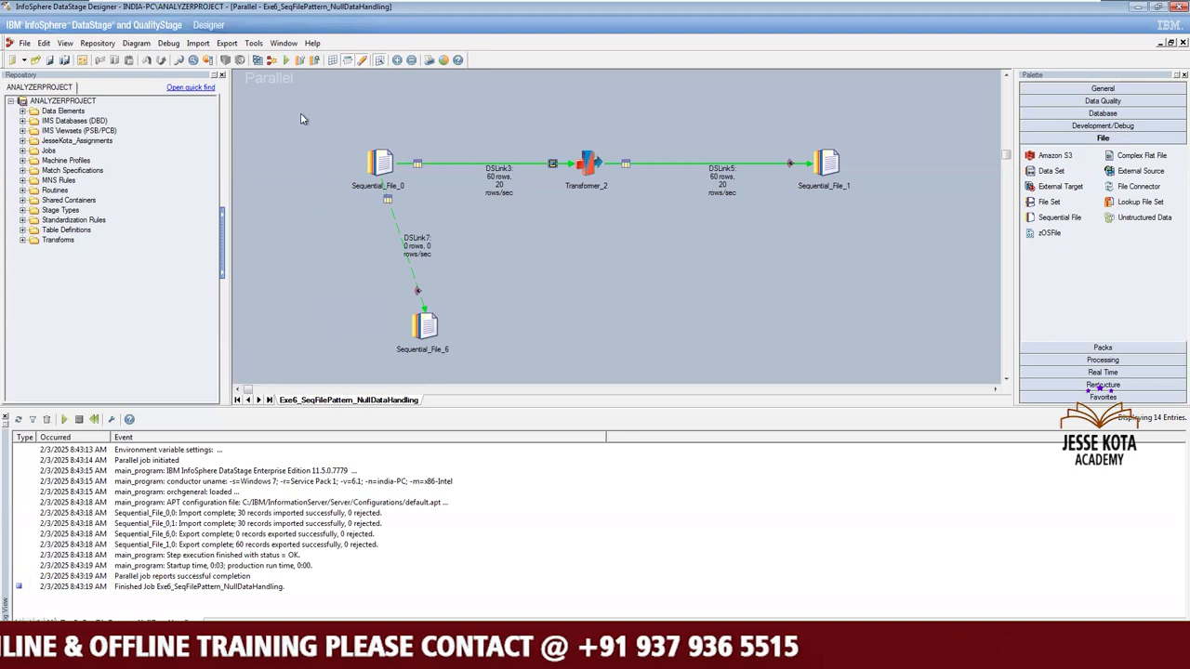
{"action": "left_click_drag", "start_coordinate": [300, 110], "coordinate": [465, 378]}
{"action": "left_click", "coordinate": [395, 245]}
{"action": "left_click_drag", "start_coordinate": [471, 349], "coordinate": [487, 377]}
{"action": "left_click", "coordinate": [487, 381]}
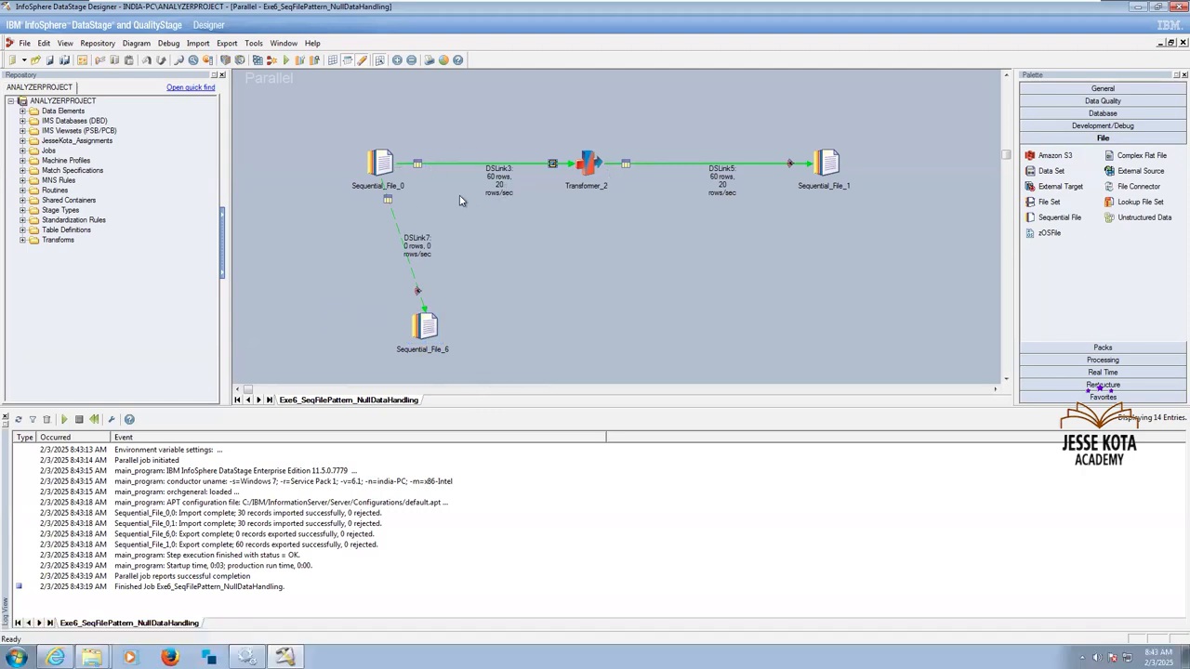
Review the nullable output columns and the Null field value format property of the source stage Sequential_File_0.
{"action": "double_click", "coordinate": [388, 168]}
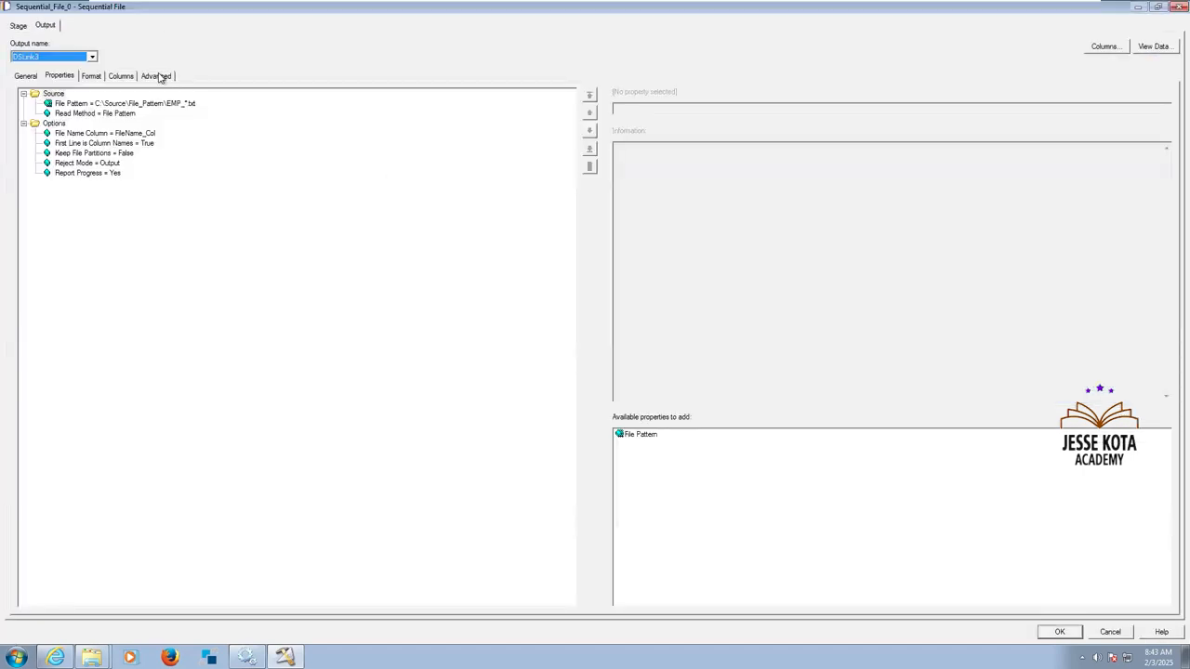
{"action": "left_click", "coordinate": [123, 75]}
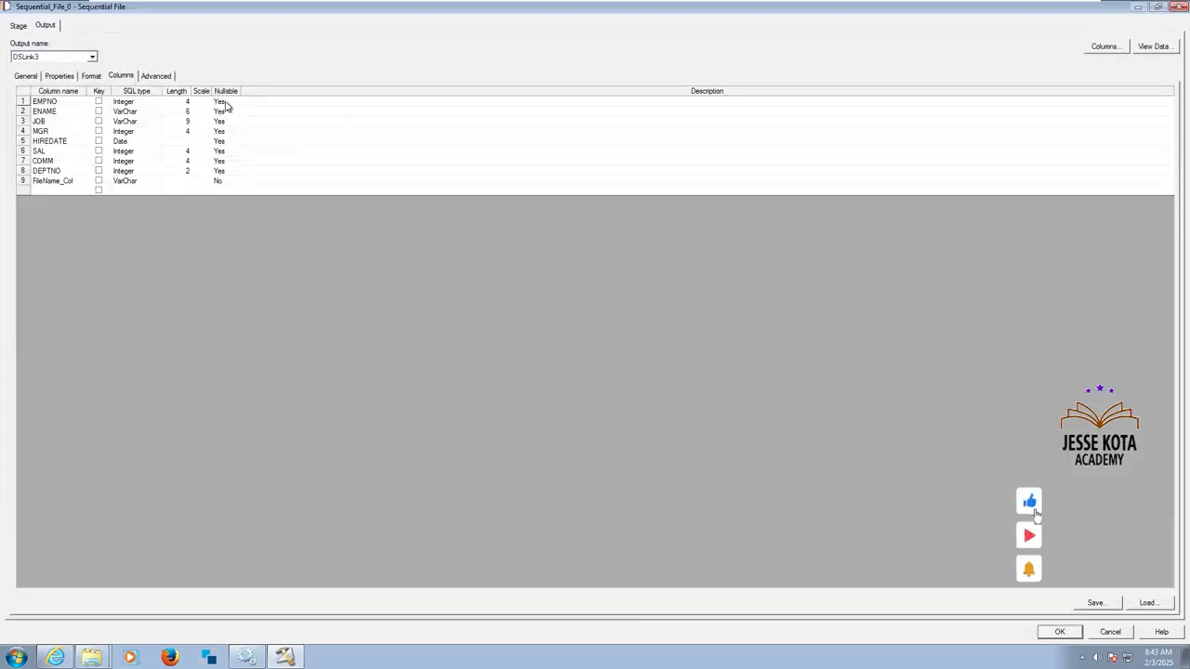
{"action": "left_click", "coordinate": [225, 105]}
{"action": "left_click", "coordinate": [91, 76]}
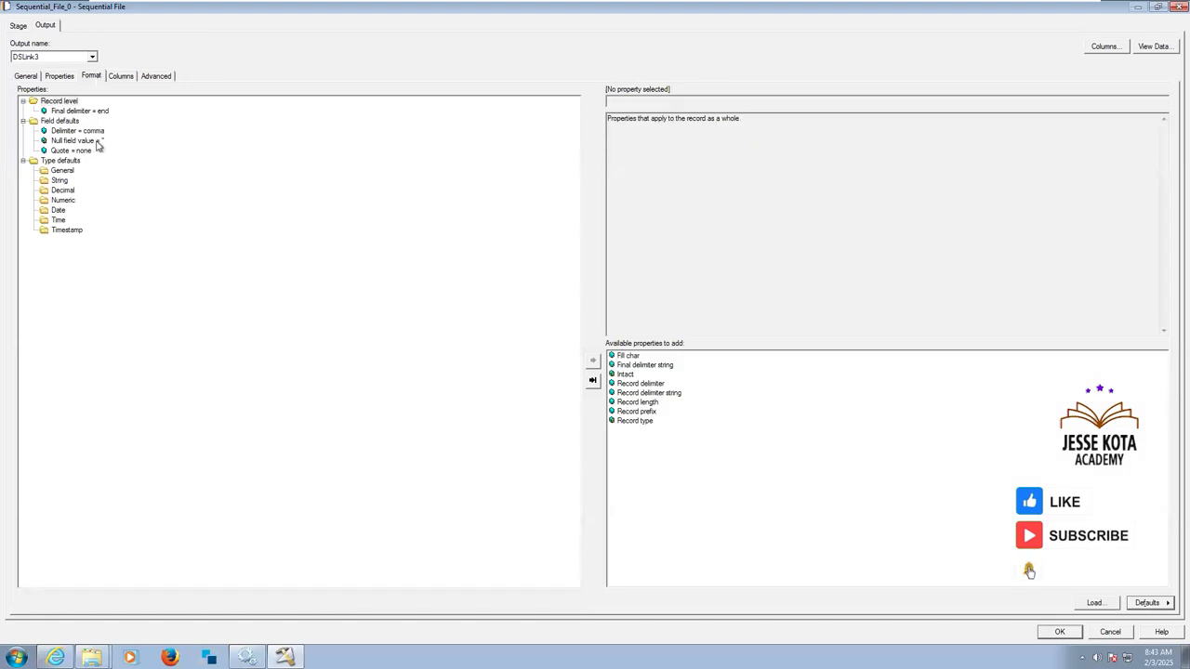
{"action": "left_click", "coordinate": [92, 142]}
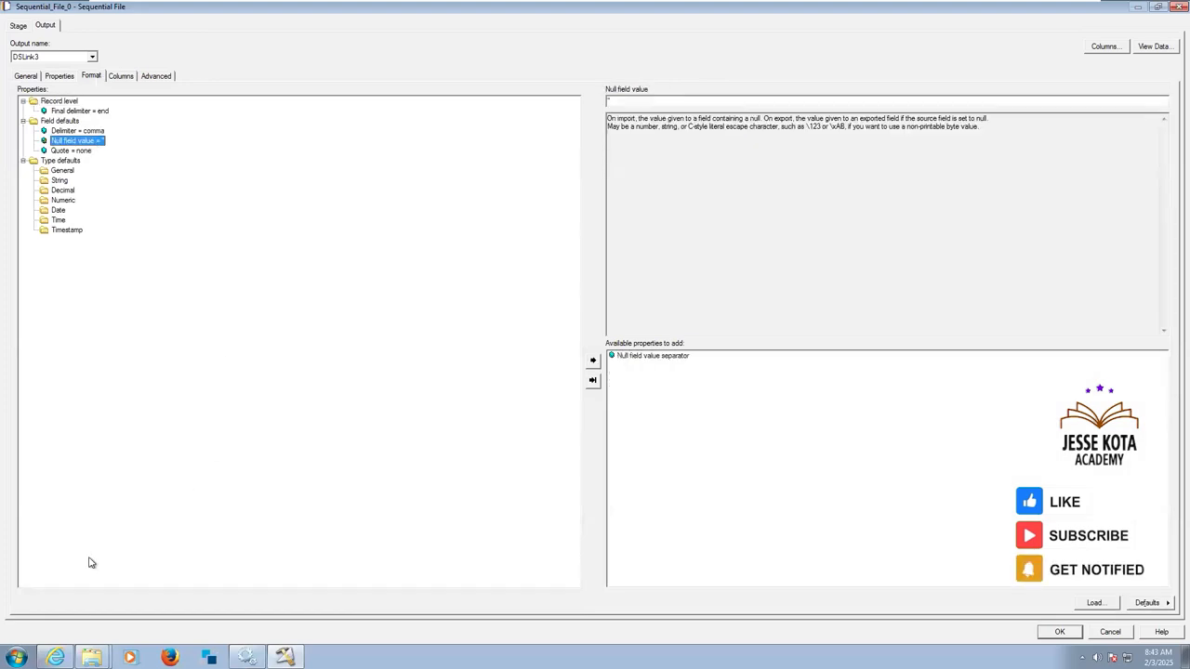
Write a pair of single quotes separated by a space in a new Notepad document, minimize it, and cancel the Sequential_File_0 stage editor.
{"action": "left_click", "coordinate": [17, 657]}
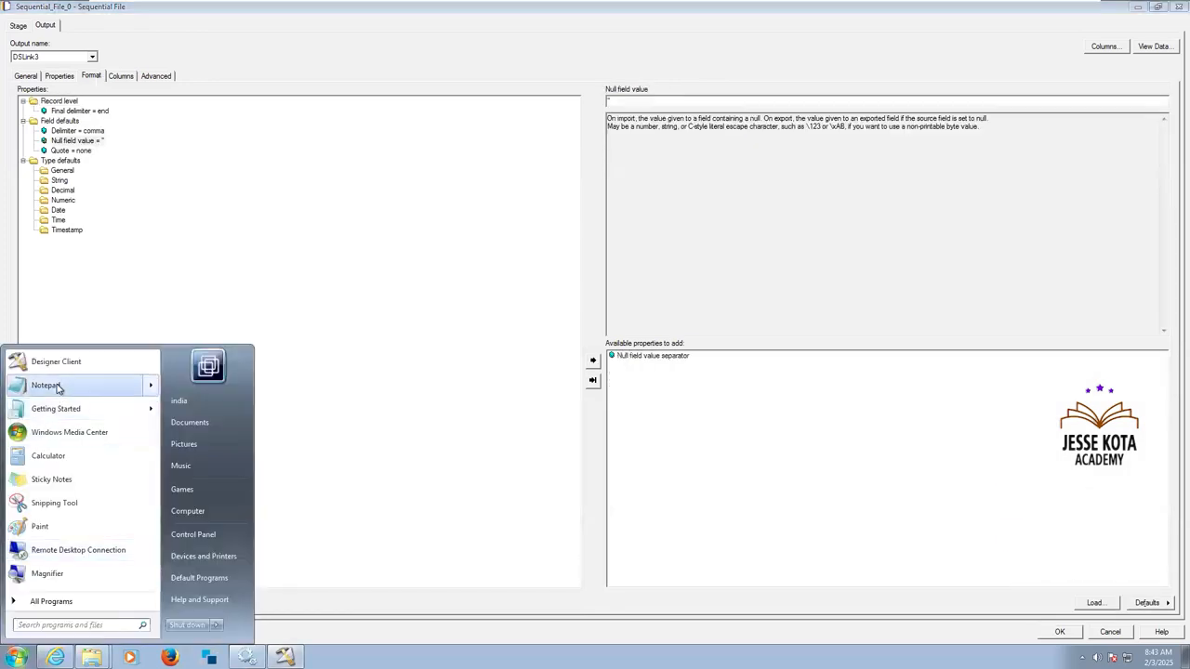
{"action": "left_click", "coordinate": [44, 385]}
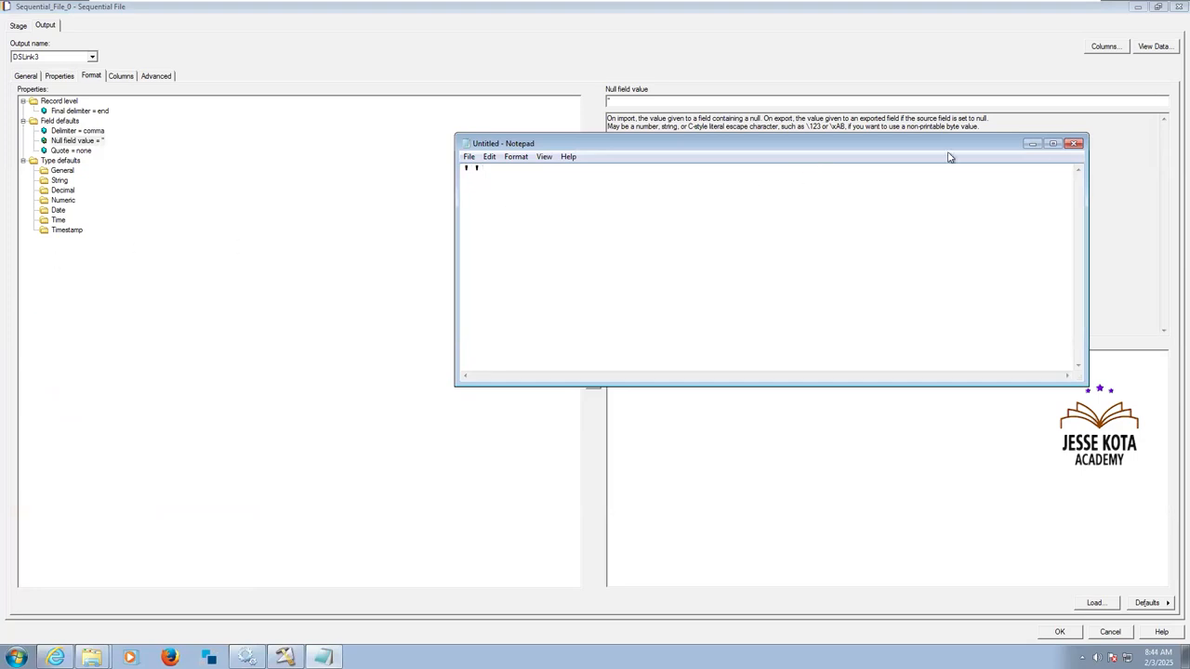
{"action": "left_click", "coordinate": [1031, 144]}
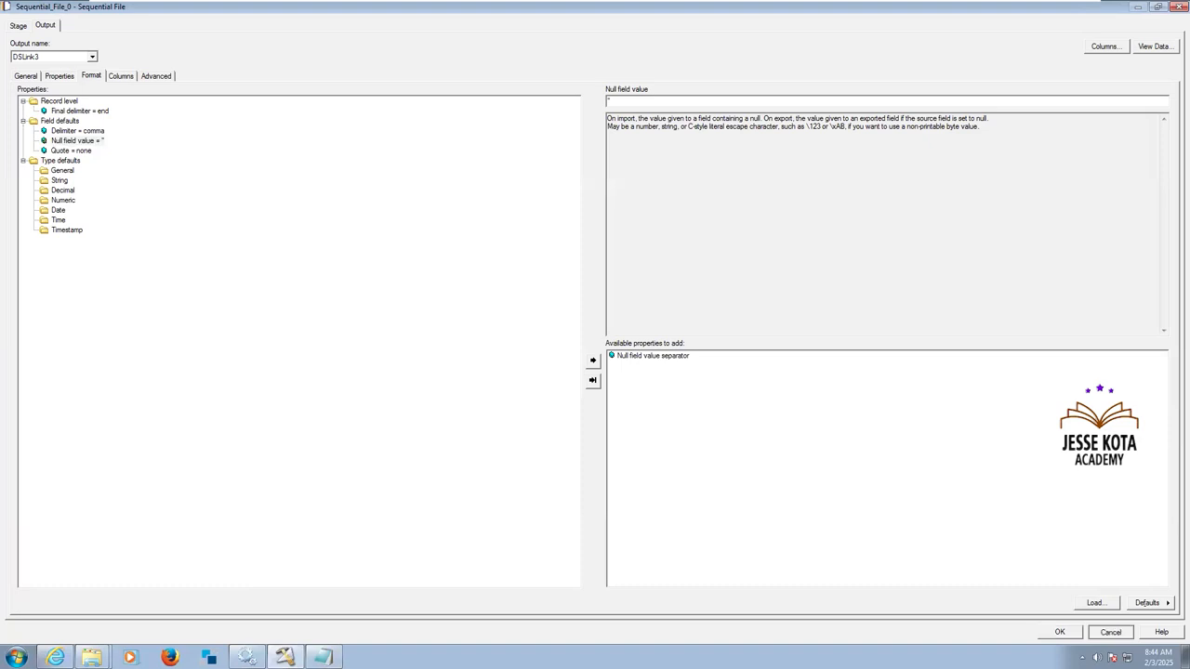
{"action": "left_click", "coordinate": [1110, 632]}
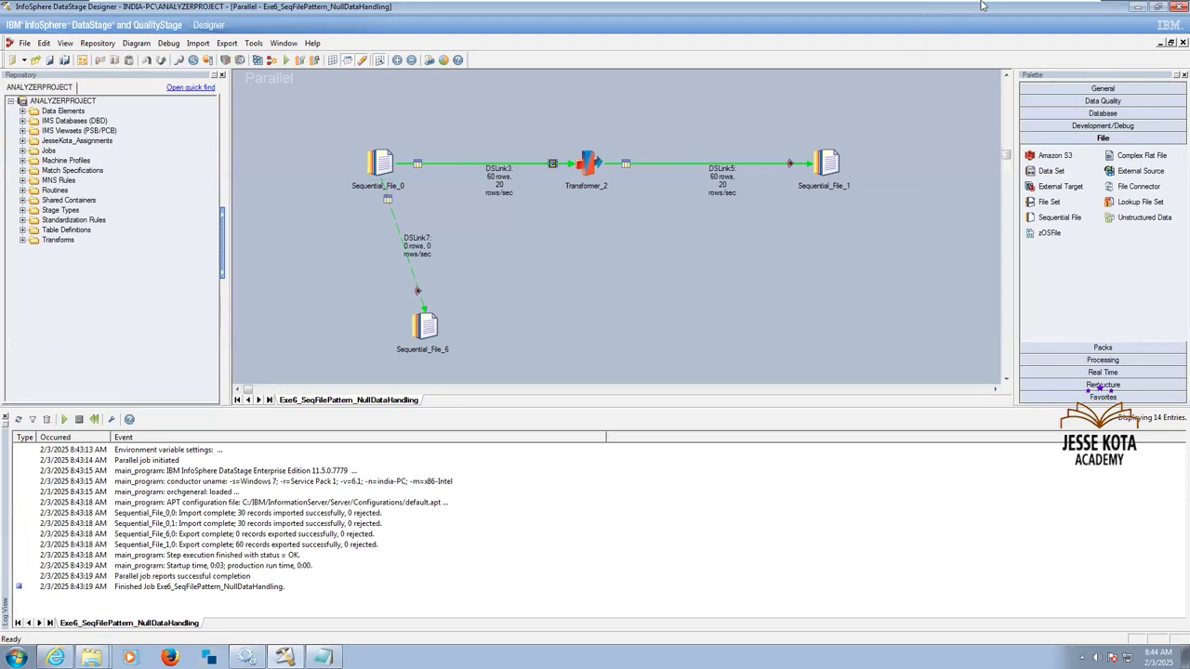
Switch to the DataStage_Assignment Sheet in Excel and review file-pattern assignments 4 to 6, including capturing and handling null data.
{"action": "mouse_move", "coordinate": [991, 6]}
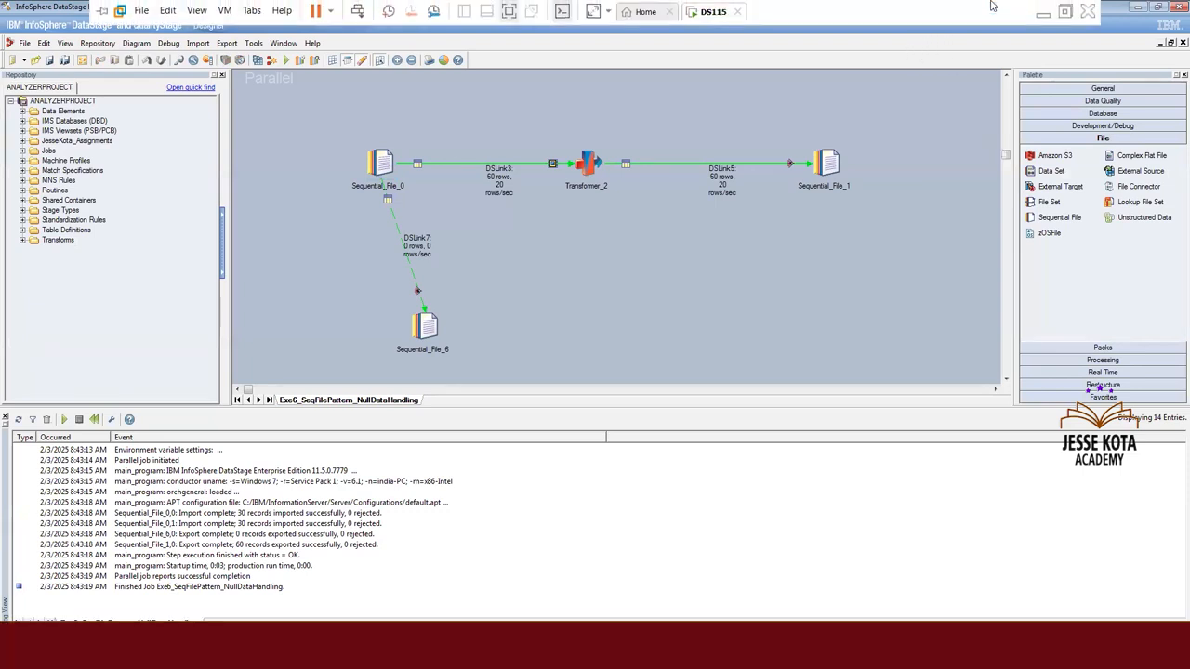
{"action": "left_click", "coordinate": [1040, 17]}
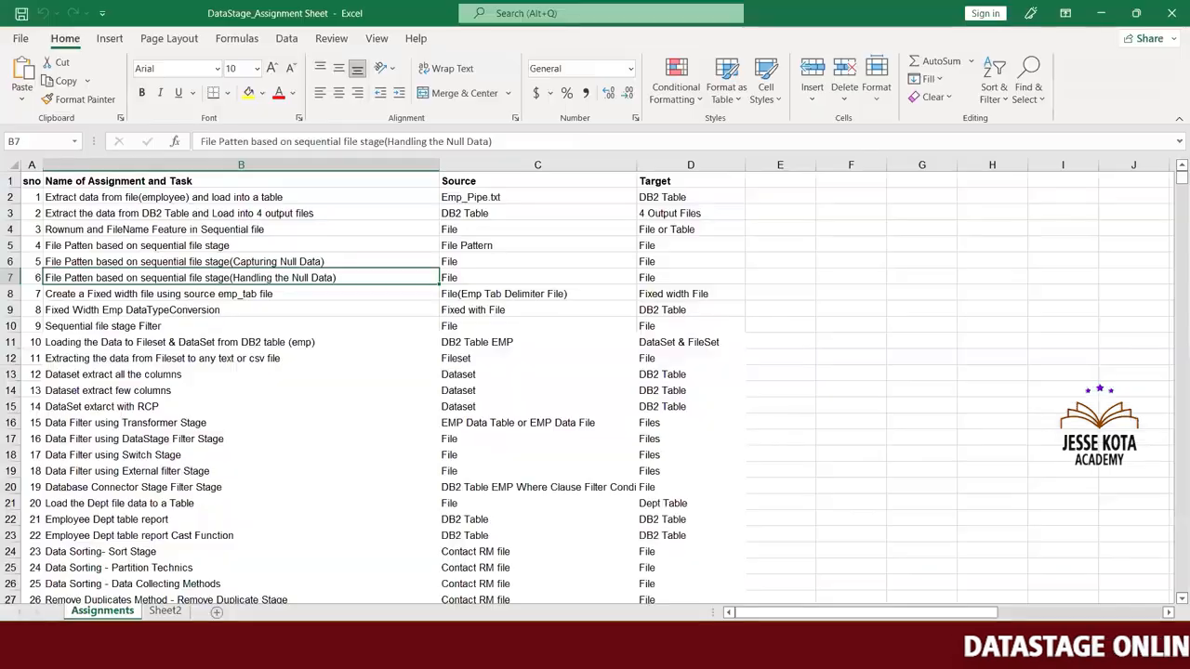
{"action": "key", "text": "alt+Tab"}
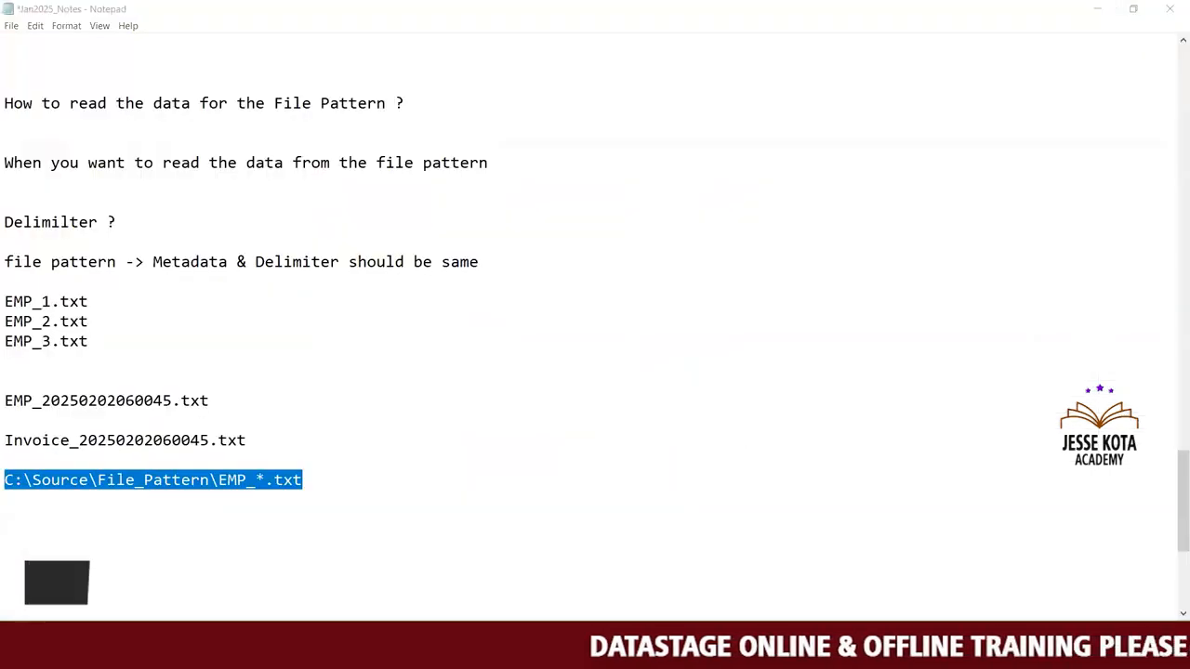
{"action": "key", "text": "alt+Tab"}
{"action": "left_click", "coordinate": [89, 250]}
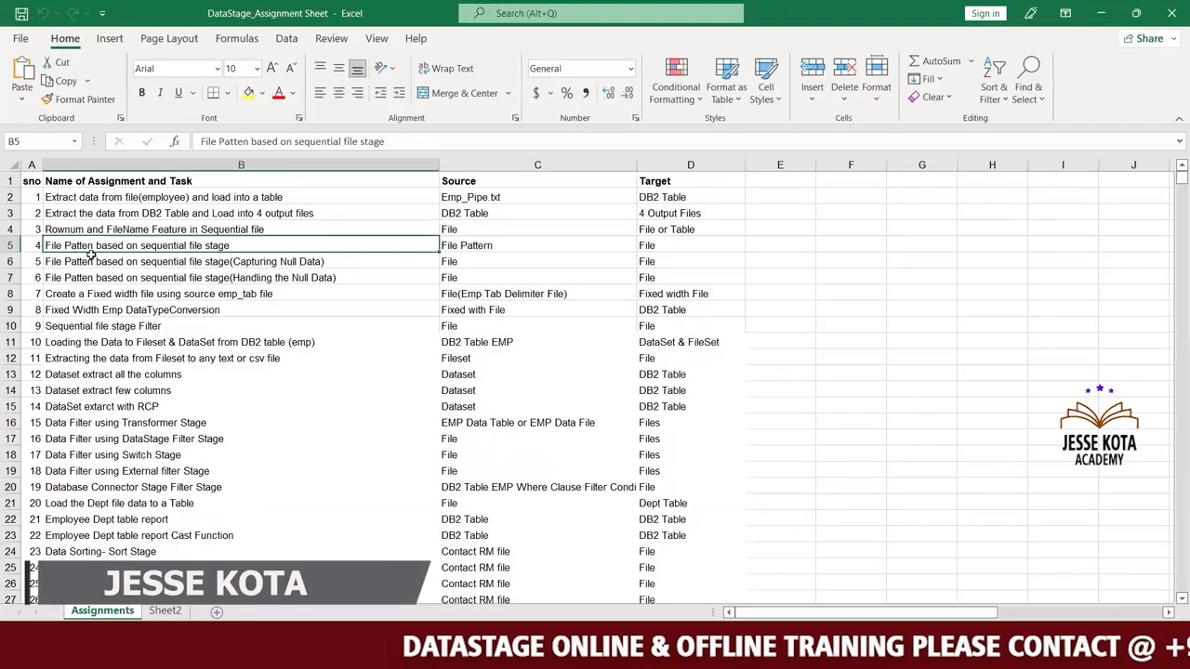
{"action": "left_click", "coordinate": [112, 263]}
{"action": "left_click", "coordinate": [137, 279]}
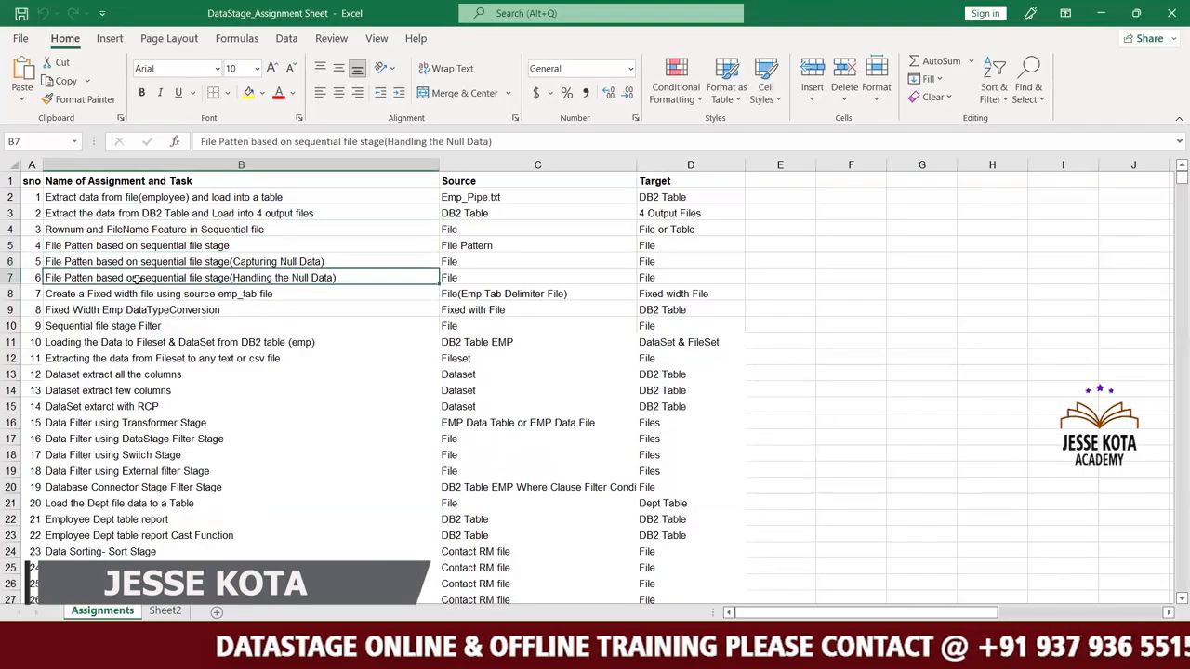
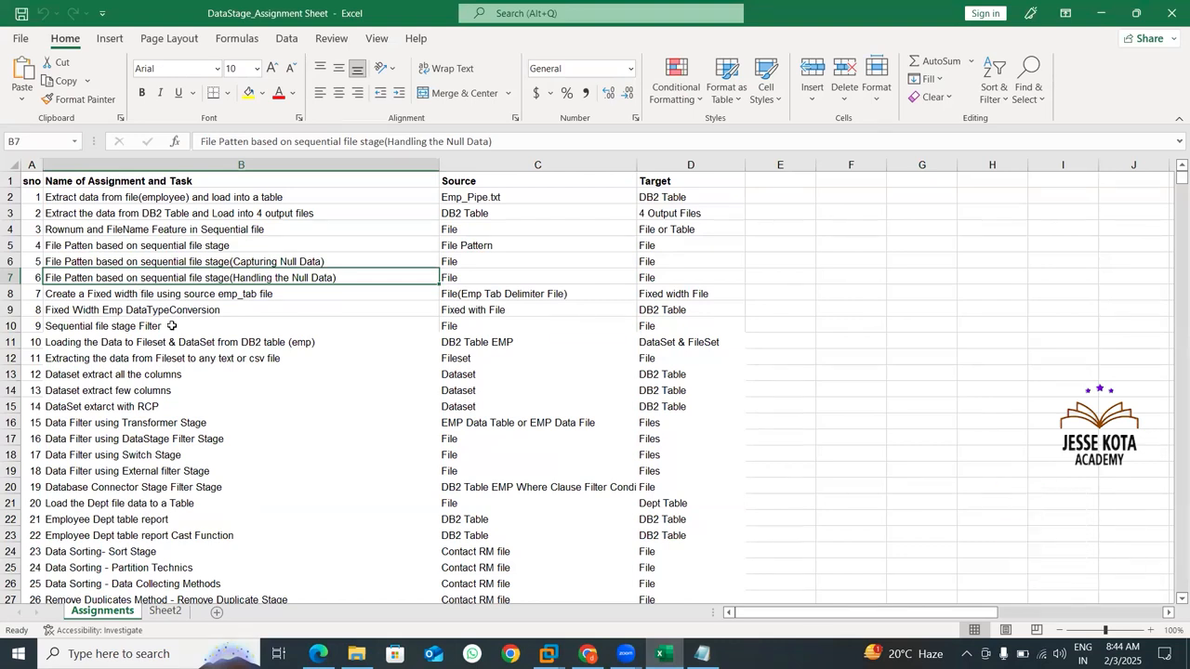
Review assignment 7 in the assignment sheet, creating a fixed width file from the tab-delimited emp_tab source file.
{"action": "left_click", "coordinate": [156, 289]}
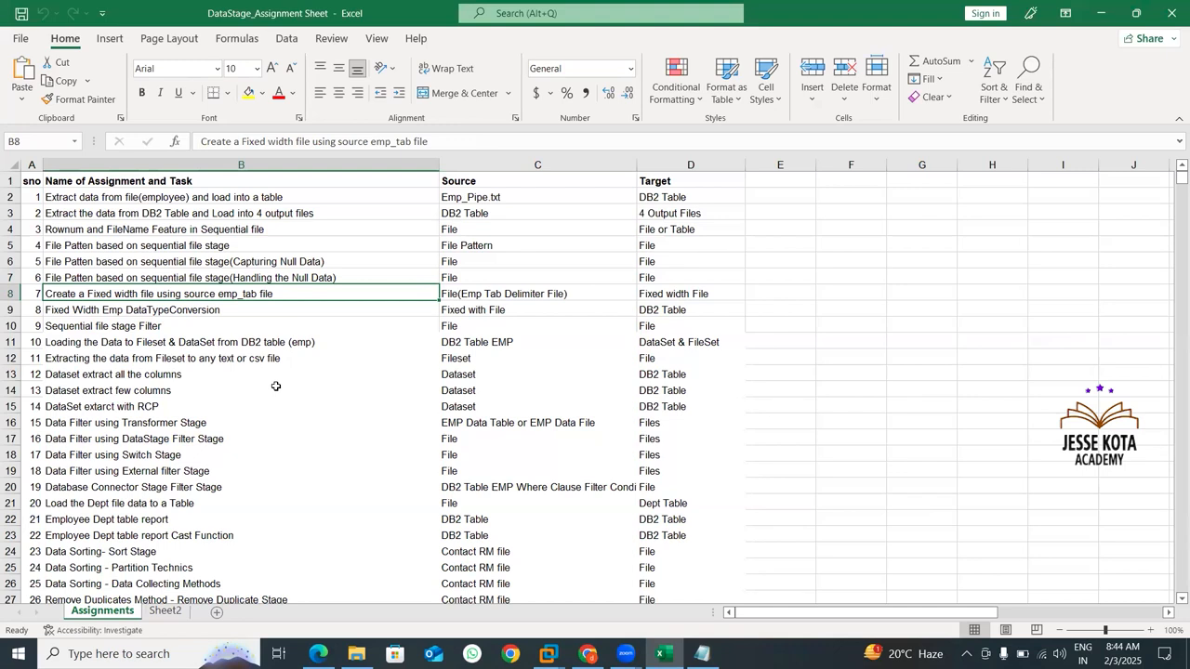
{"action": "left_click", "coordinate": [260, 314]}
{"action": "left_click", "coordinate": [419, 297]}
{"action": "left_click", "coordinate": [473, 293]}
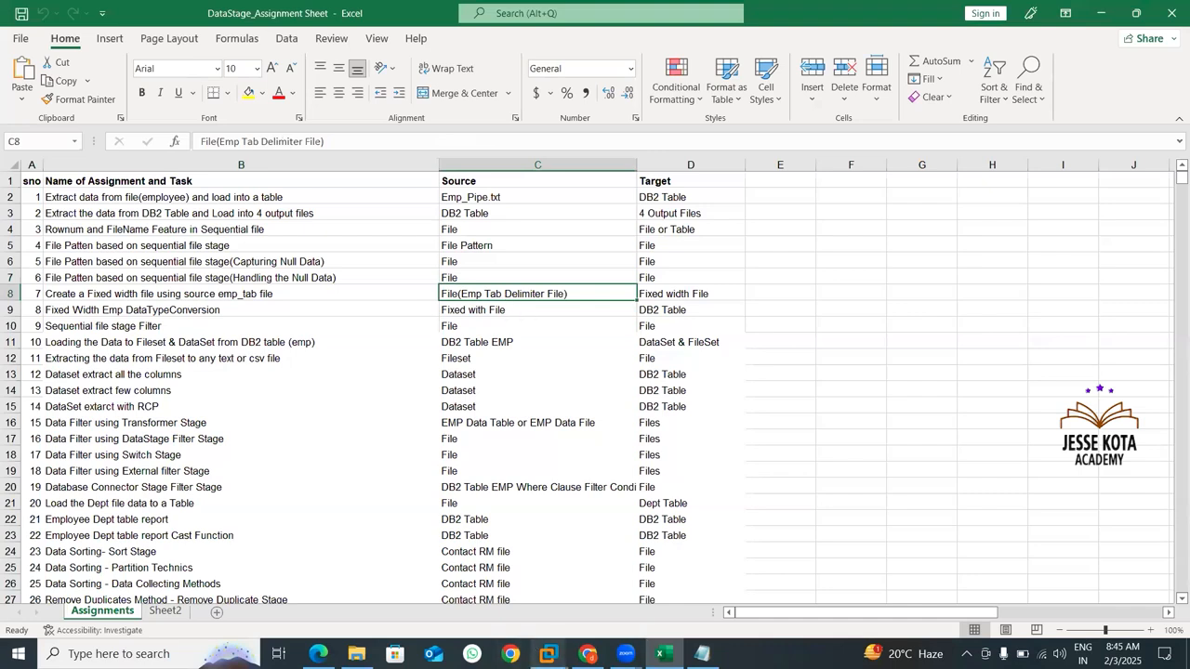
Switch to the DS115 virtual machine, examine the Emp_Tab text file in the C: drive's Source folder, and close it.
{"action": "mouse_move", "coordinate": [548, 653]}
{"action": "left_click", "coordinate": [596, 550]}
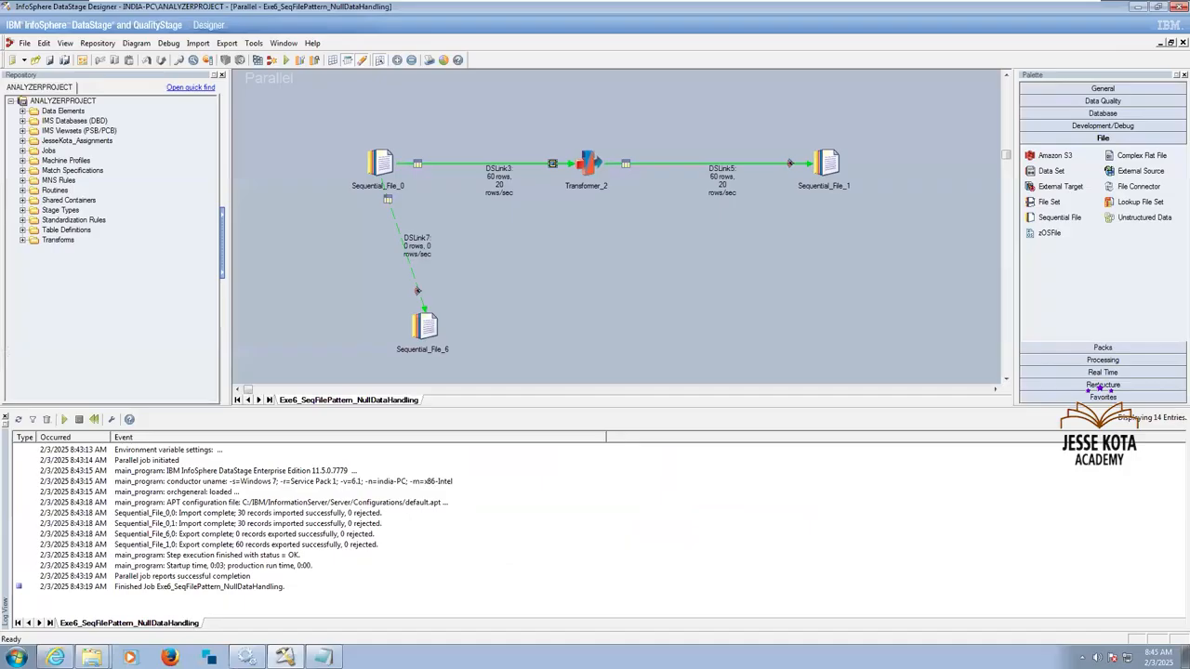
{"action": "mouse_move", "coordinate": [92, 657]}
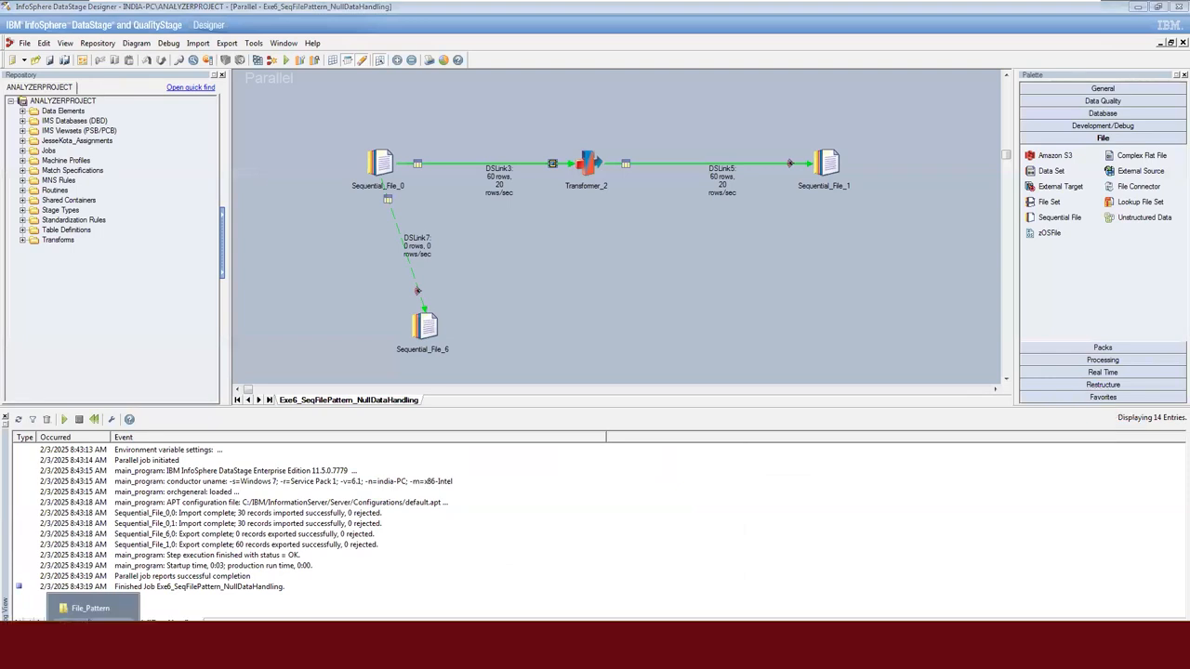
{"action": "left_click", "coordinate": [92, 609]}
{"action": "left_click", "coordinate": [188, 23]}
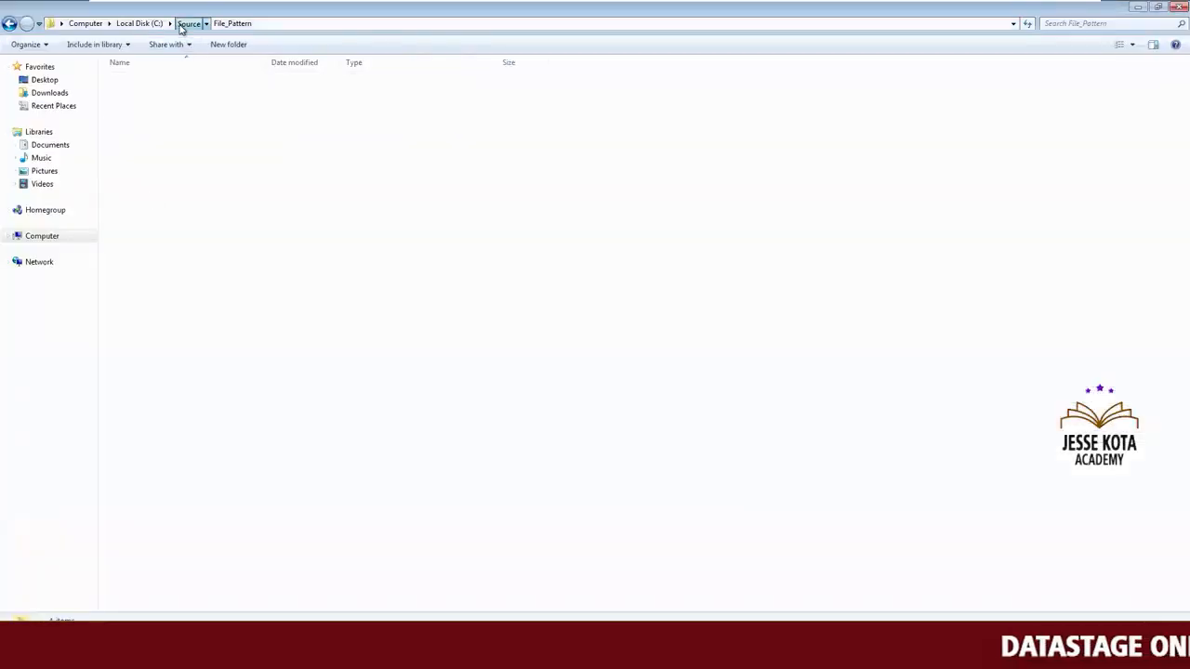
{"action": "left_click", "coordinate": [170, 204]}
{"action": "double_click", "coordinate": [140, 146]}
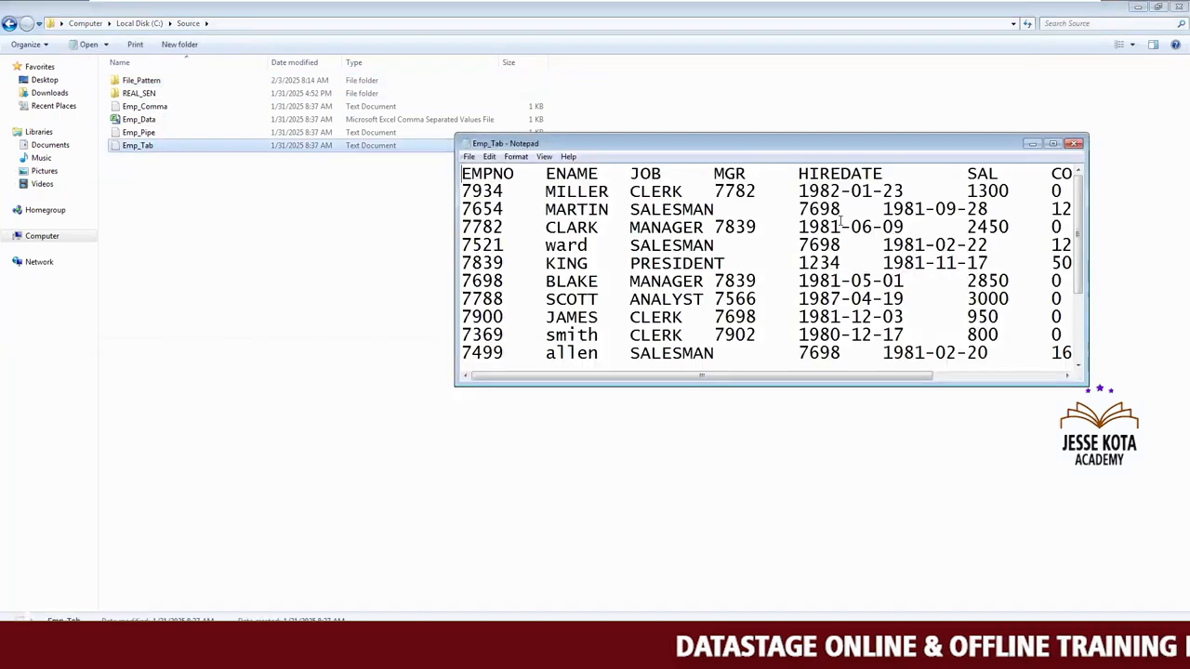
{"action": "left_click", "coordinate": [1052, 144]}
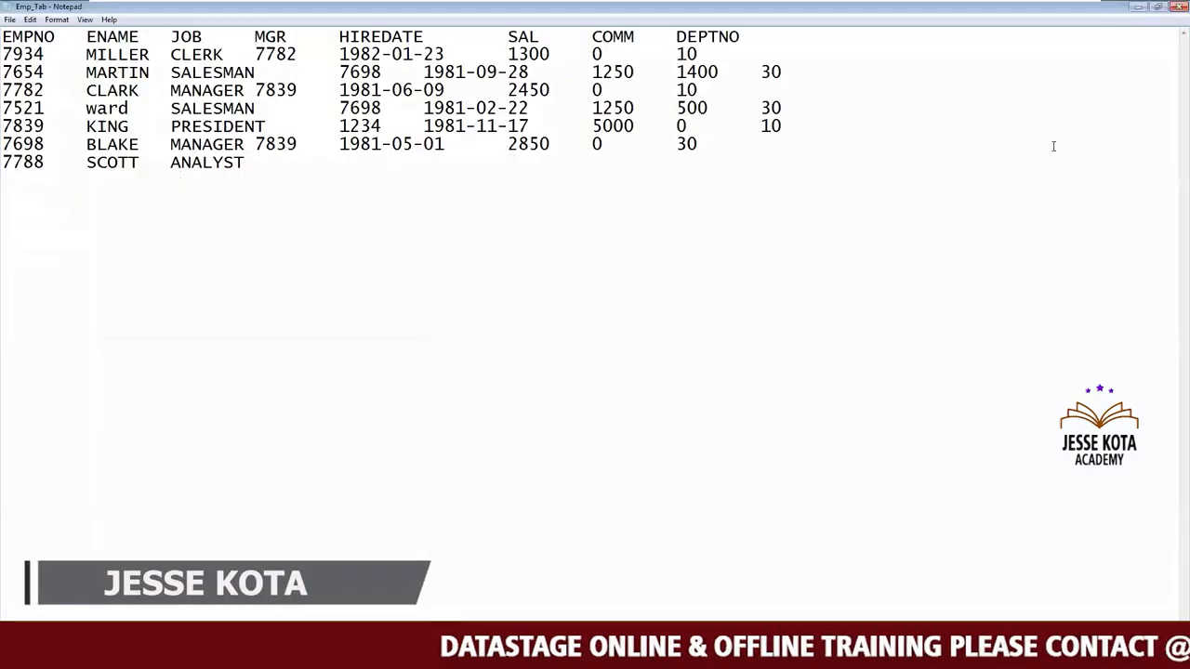
{"action": "left_click", "coordinate": [1179, 7]}
Return to DataStage Designer and close the Exe6_SeqFilePattern_NullDataHandling job.
{"action": "left_click", "coordinate": [535, 487]}
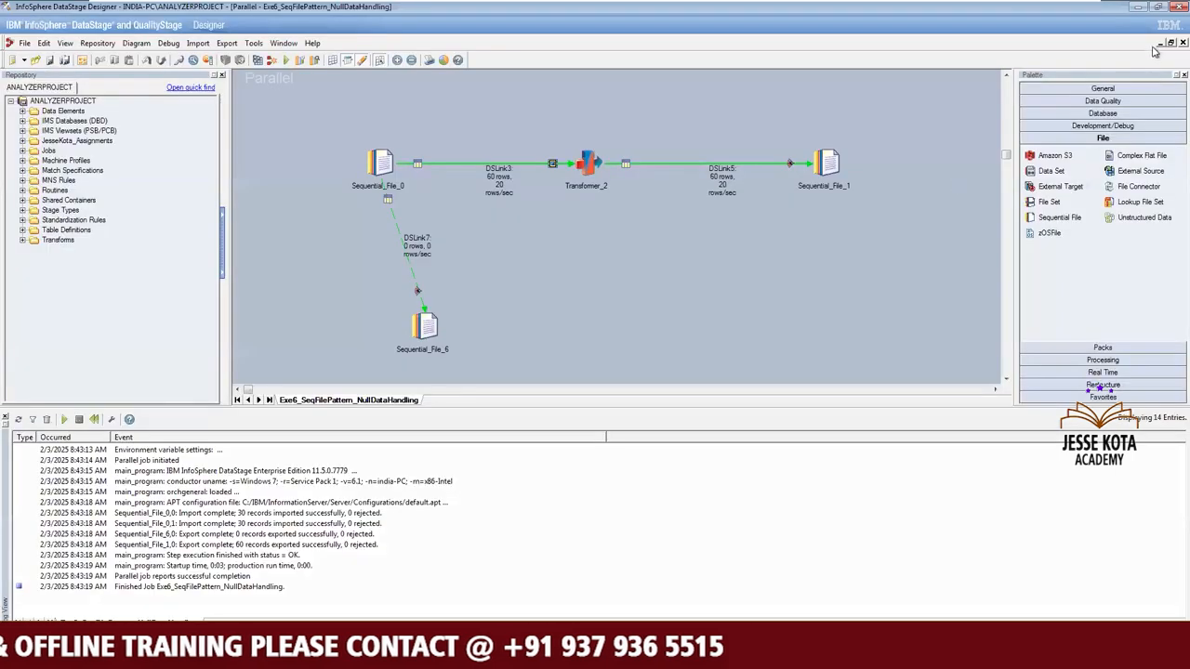
{"action": "left_click", "coordinate": [1155, 45]}
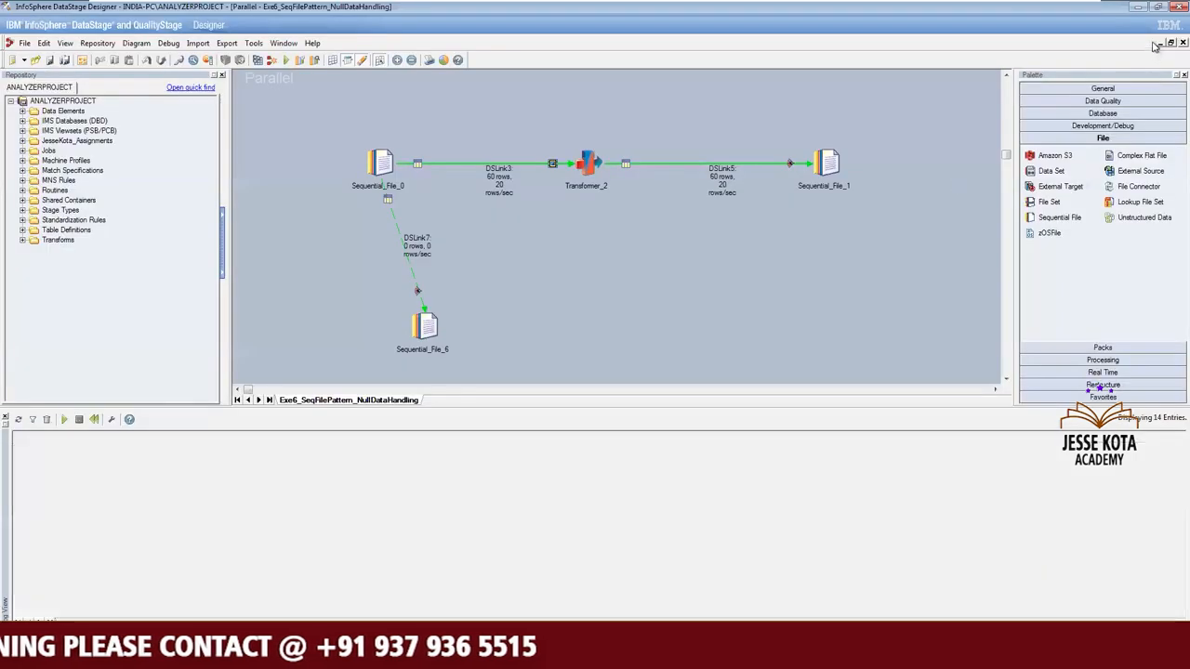
{"action": "left_click", "coordinate": [1154, 45]}
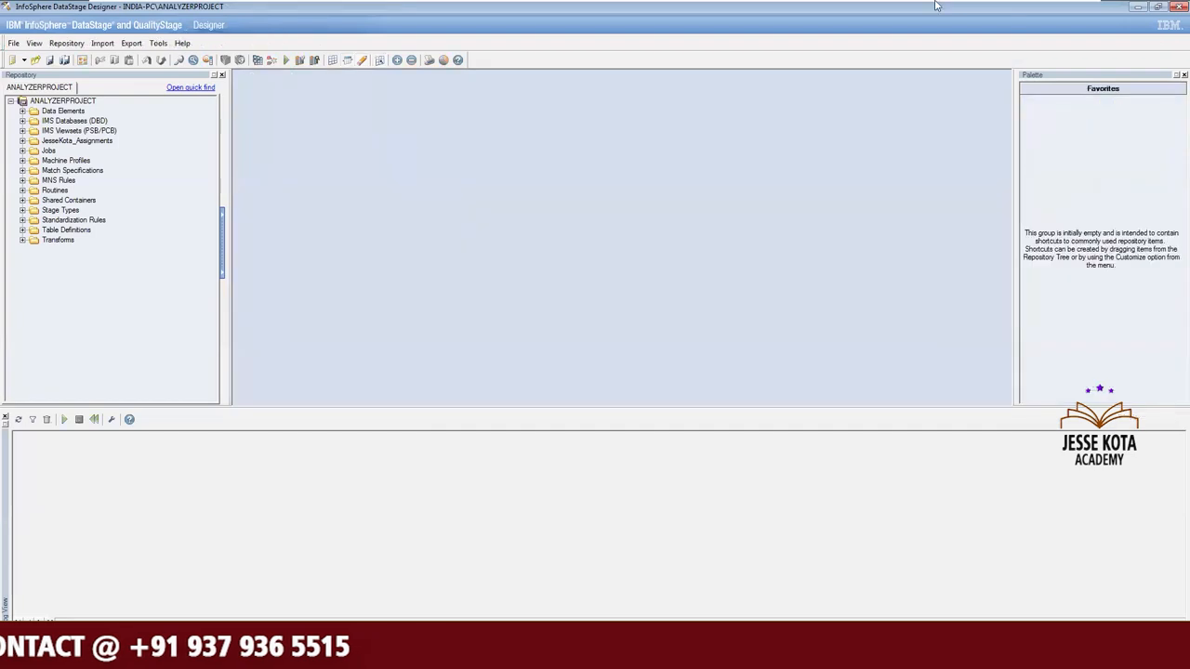
Switch to the Excel assignment sheet, review assignments 8 and 9 on data type conversion and sequential file filtering, and return to DataStage Designer.
{"action": "mouse_move", "coordinate": [1041, 11]}
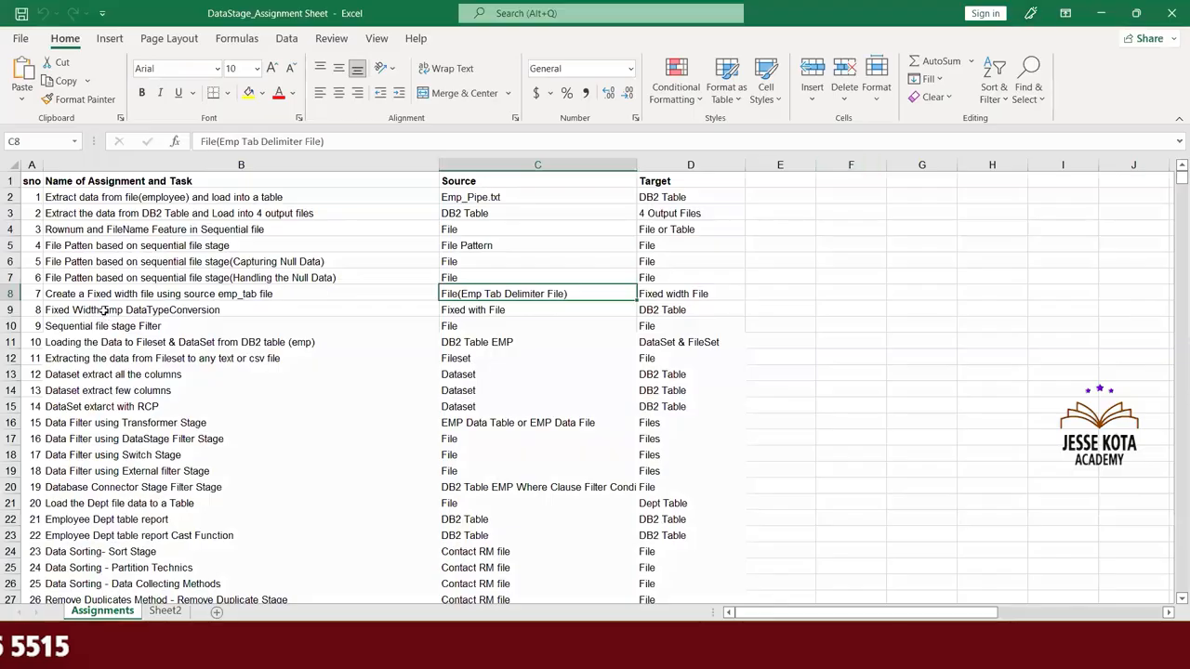
{"action": "left_click", "coordinate": [105, 311]}
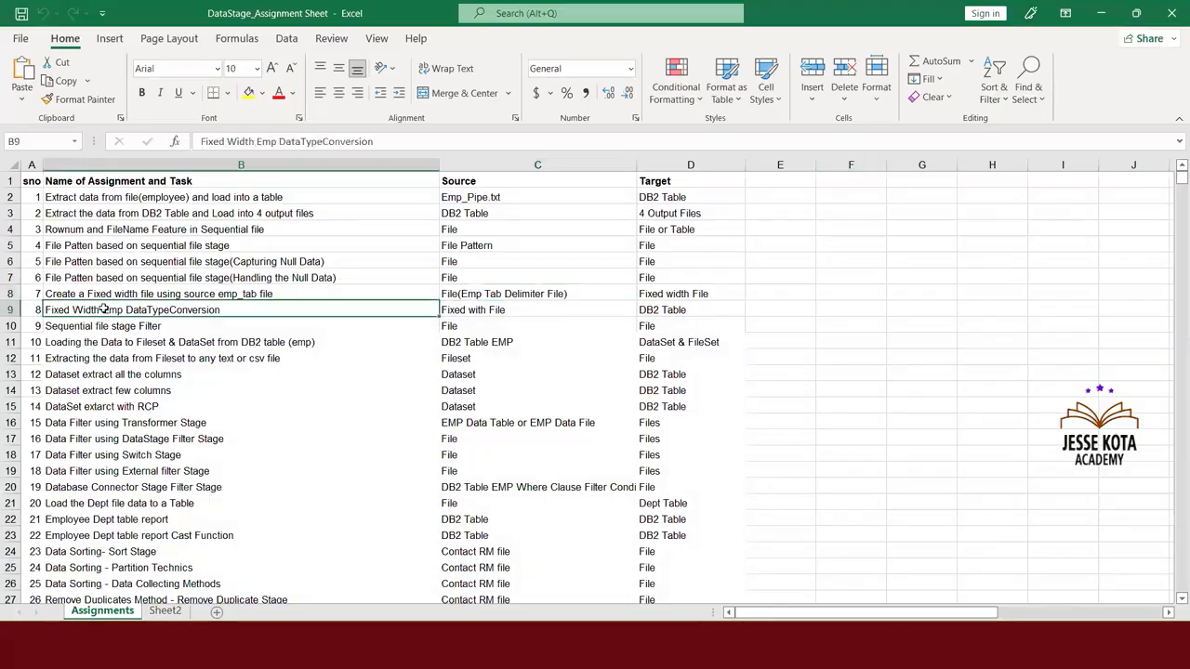
{"action": "left_click", "coordinate": [115, 326]}
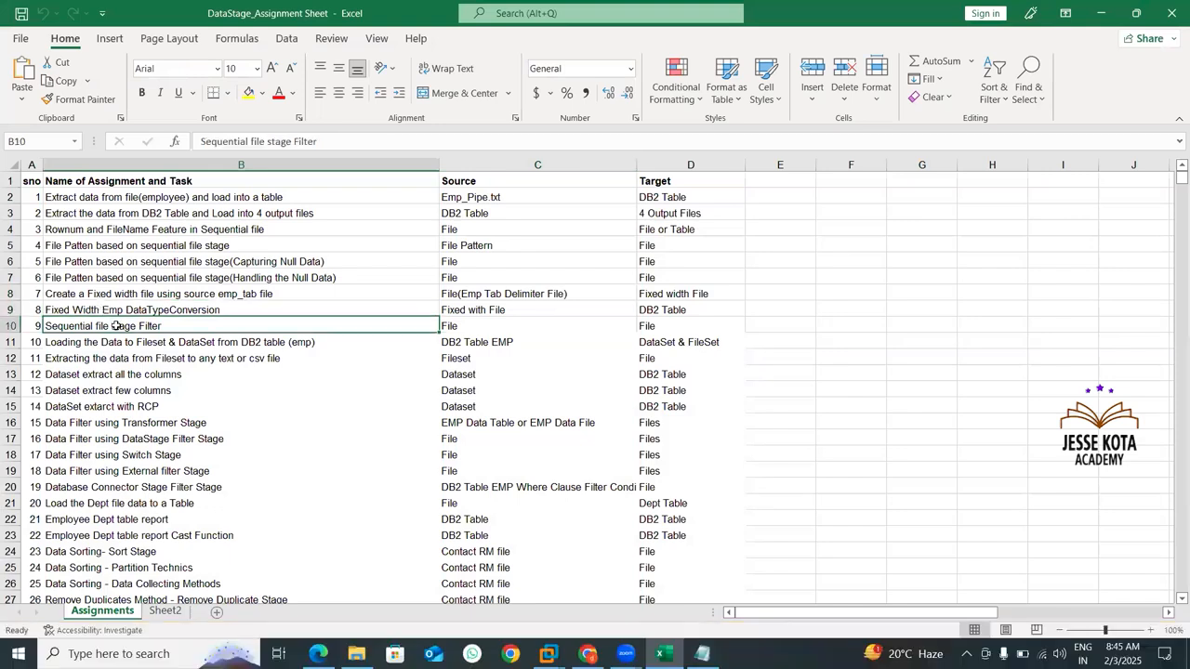
{"action": "left_click", "coordinate": [117, 310]}
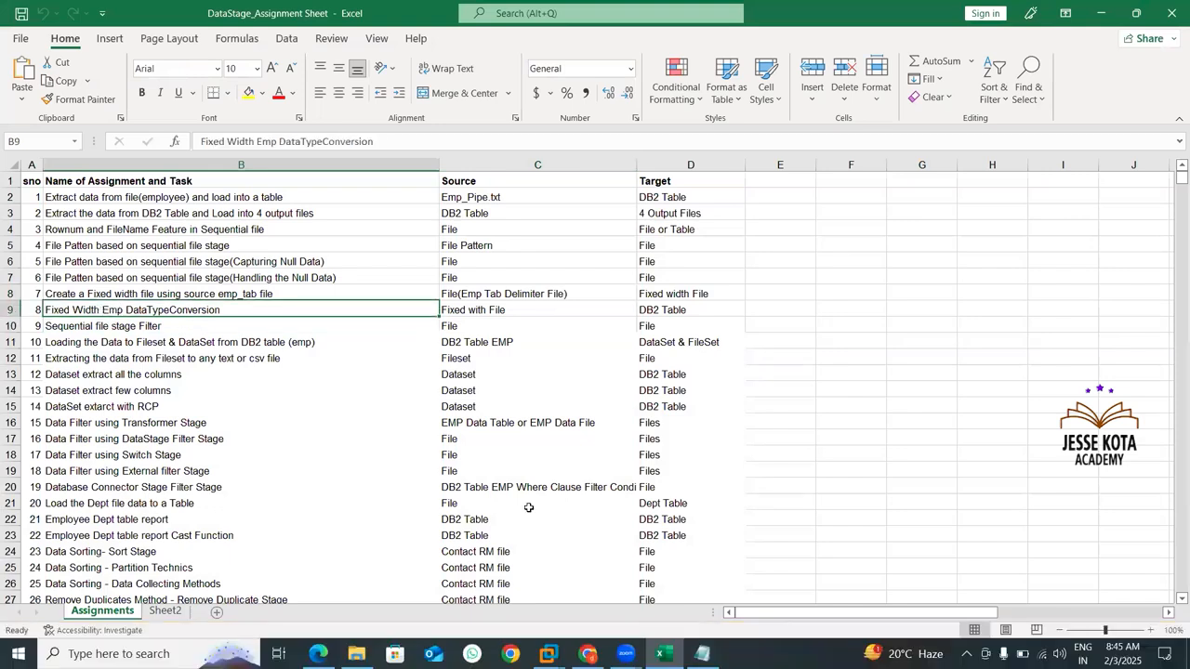
{"action": "mouse_move", "coordinate": [549, 653]}
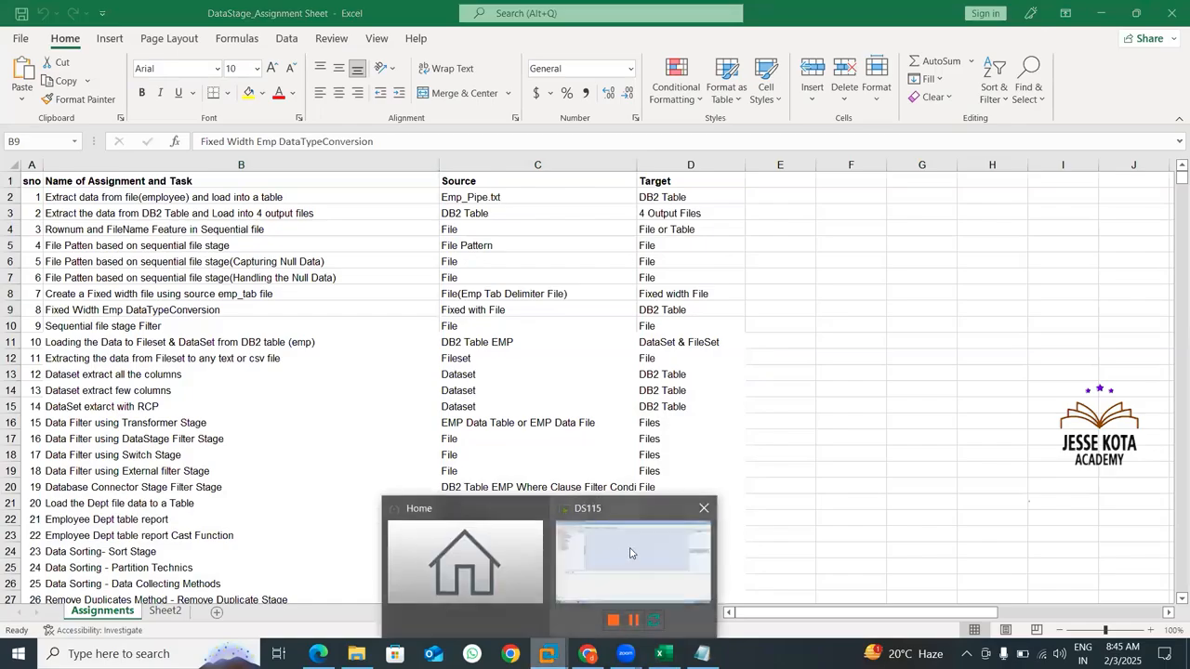
{"action": "left_click", "coordinate": [630, 554]}
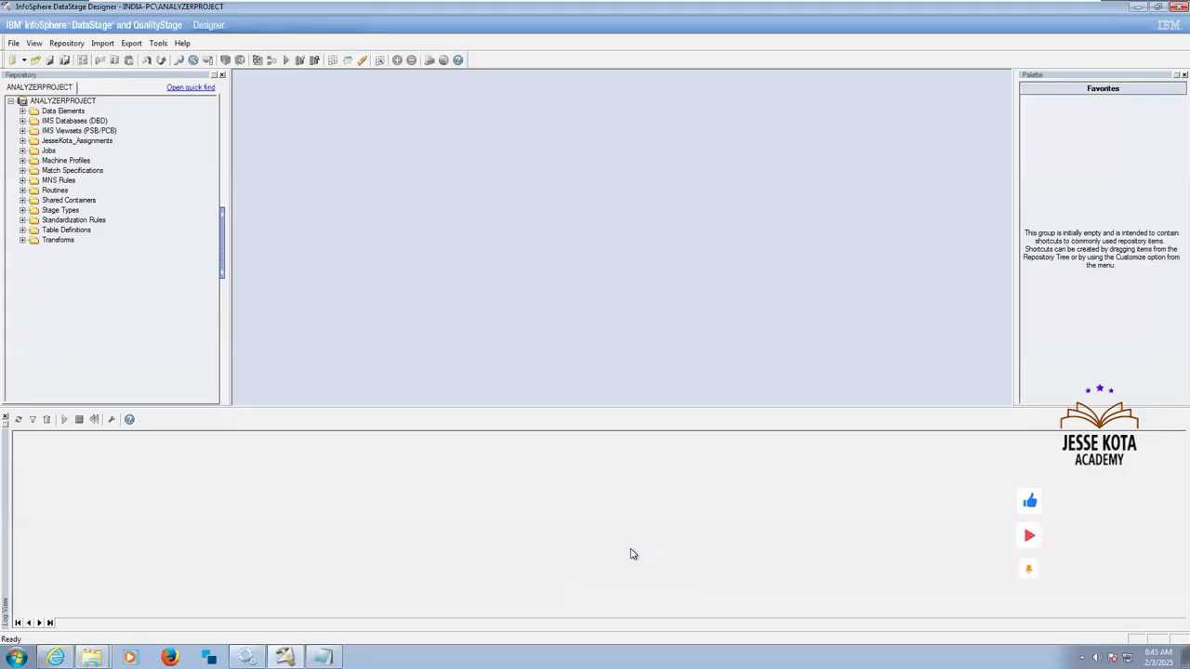
Create a new parallel job and maximize its design canvas.
{"action": "left_click", "coordinate": [12, 60]}
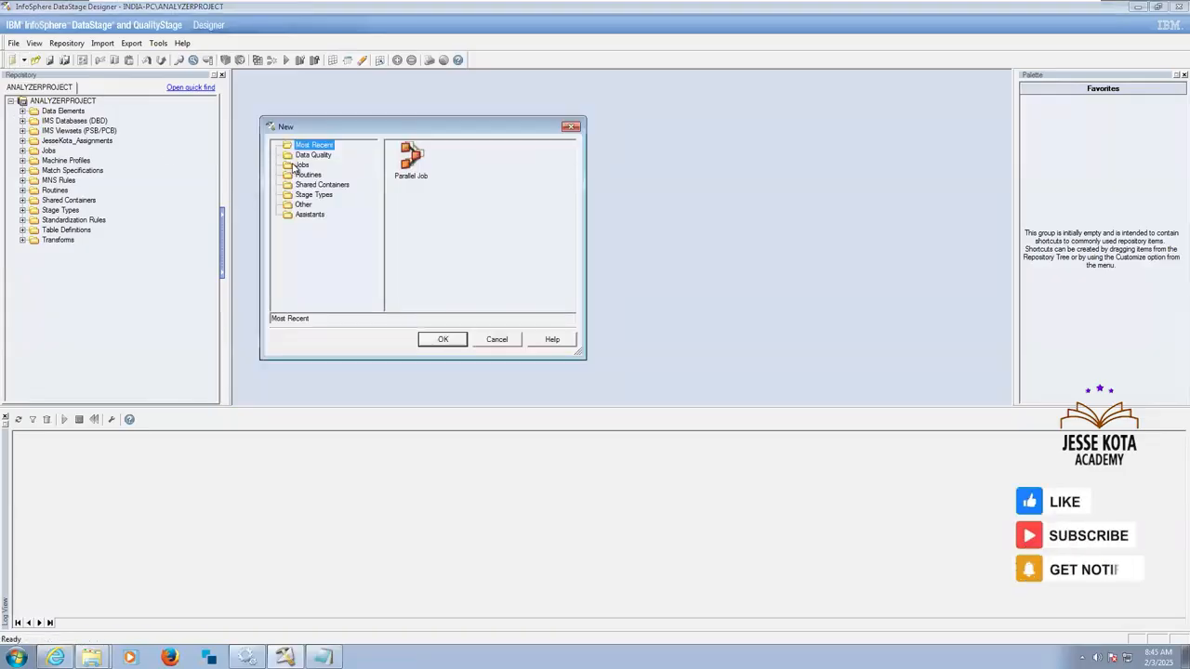
{"action": "left_click", "coordinate": [300, 164]}
{"action": "left_click", "coordinate": [444, 340]}
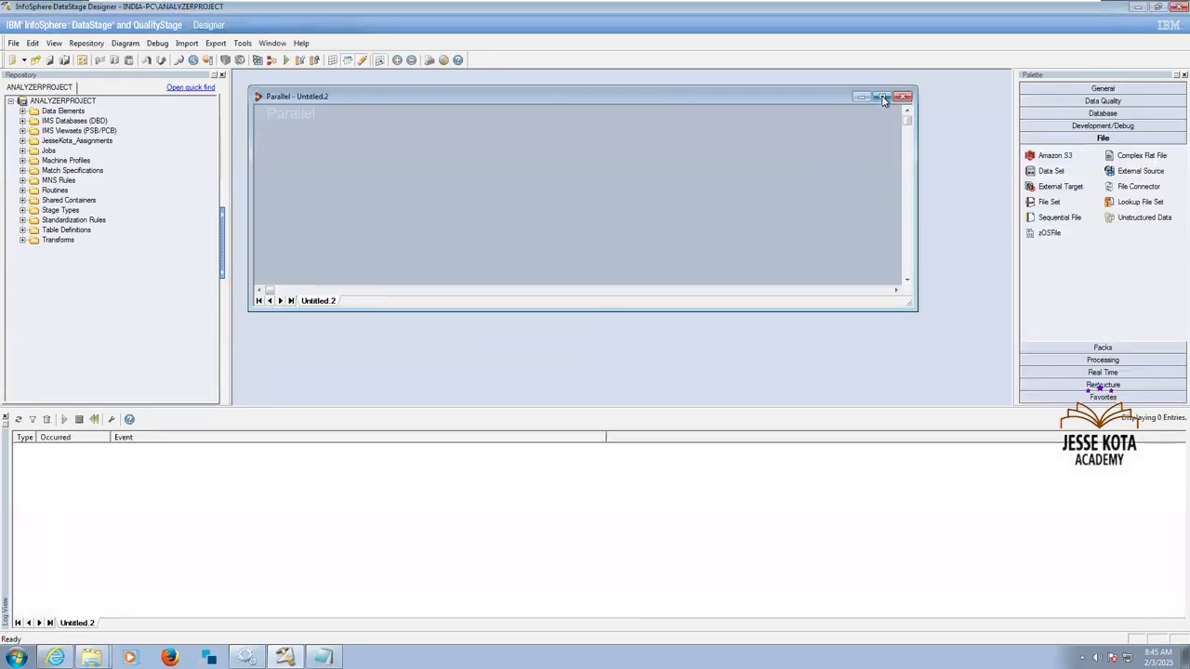
{"action": "left_click", "coordinate": [882, 97]}
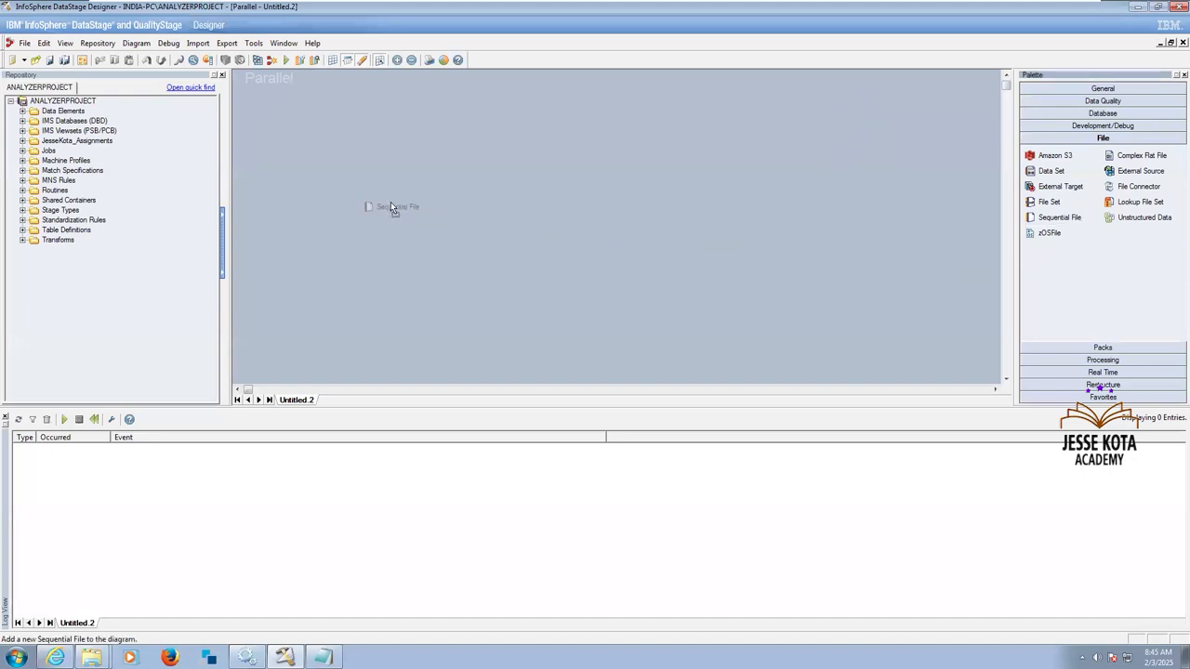
Place a source Sequential File stage, a Transformer stage and a target Sequential File stage across the job canvas.
{"action": "left_click_drag", "start_coordinate": [390, 204], "coordinate": [389, 201]}
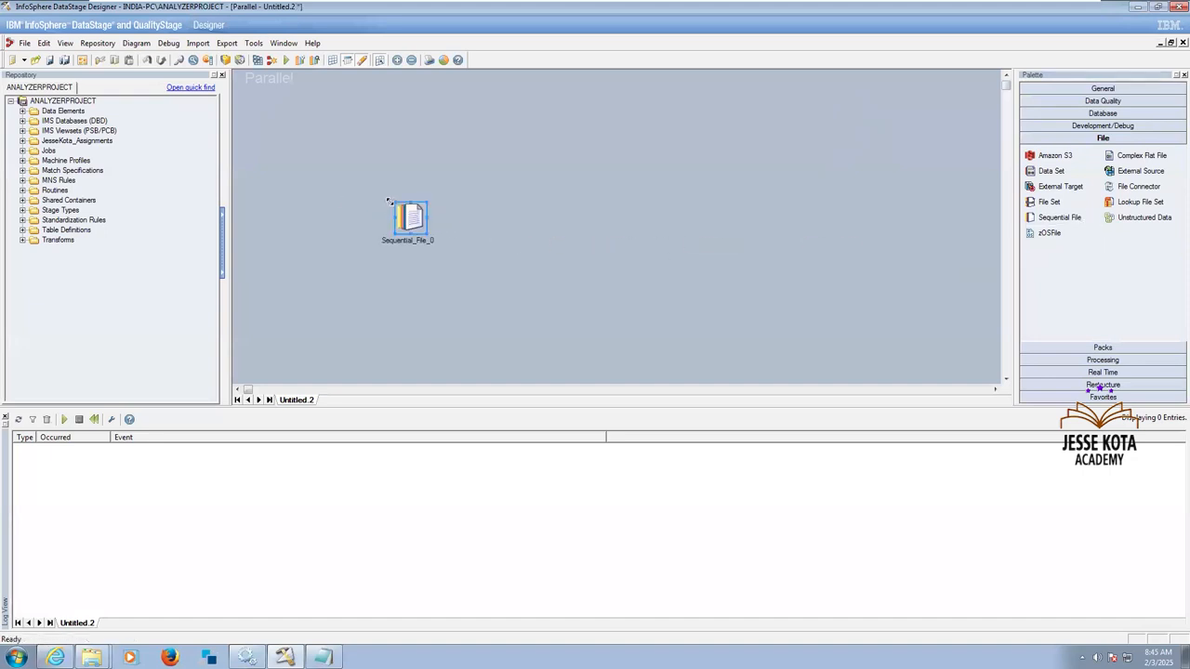
{"action": "left_click", "coordinate": [1102, 363]}
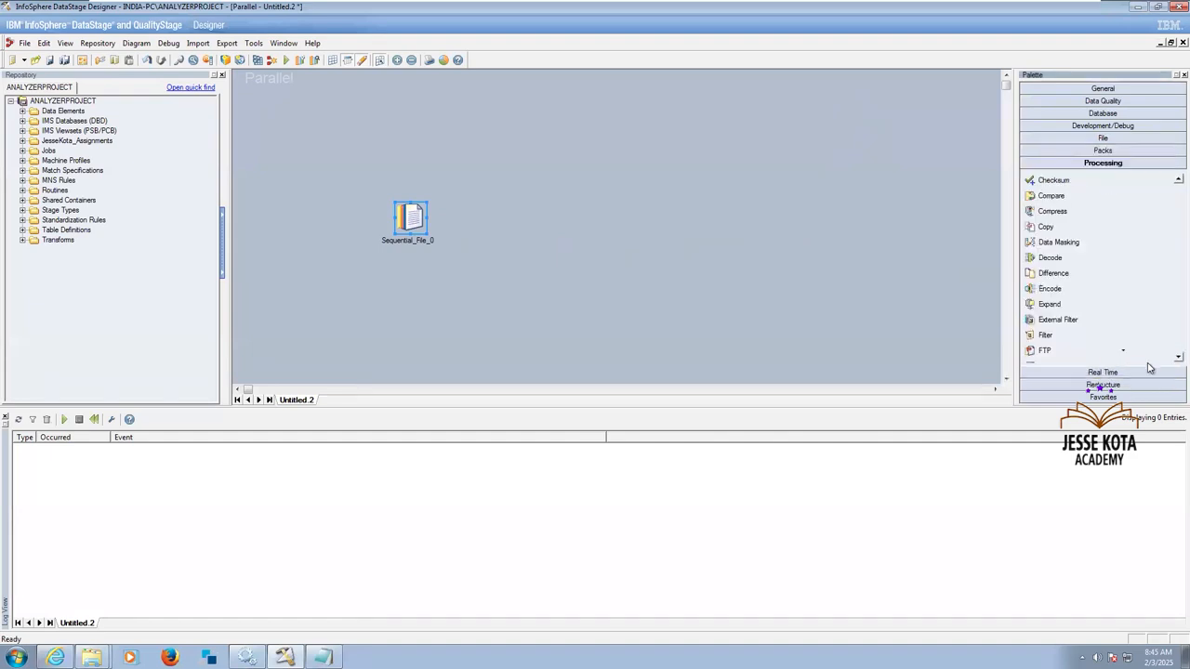
{"action": "scroll", "coordinate": [1152, 357], "scroll_direction": "down", "scroll_amount": 5}
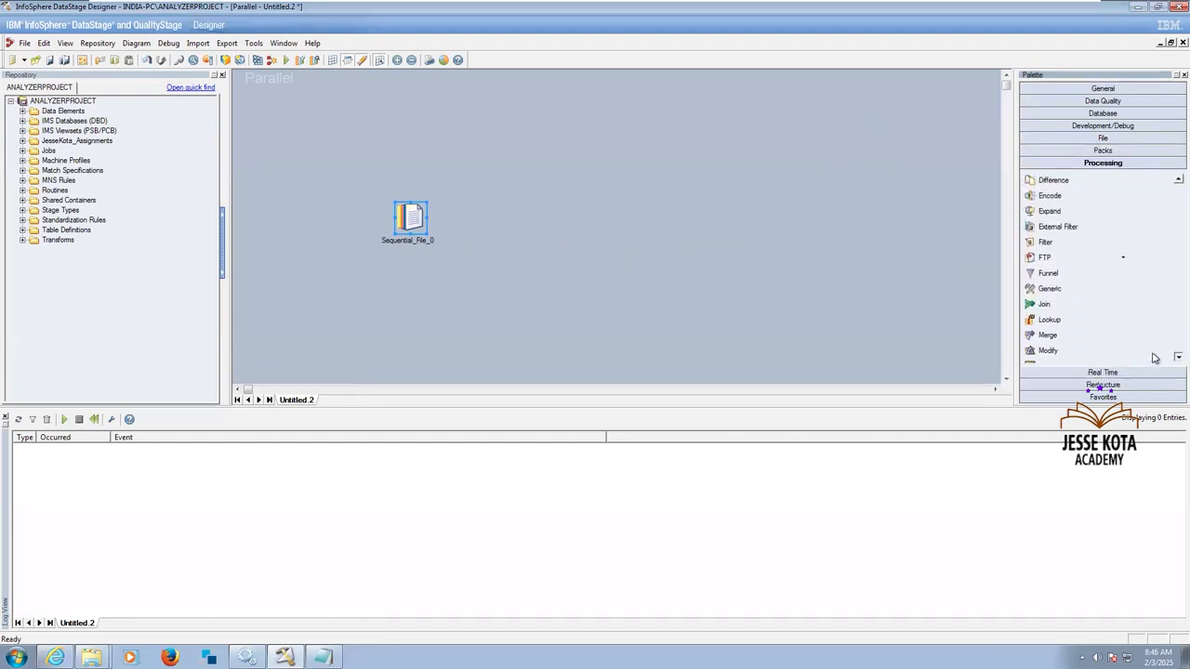
{"action": "scroll", "coordinate": [1153, 358], "scroll_direction": "down", "scroll_amount": 6}
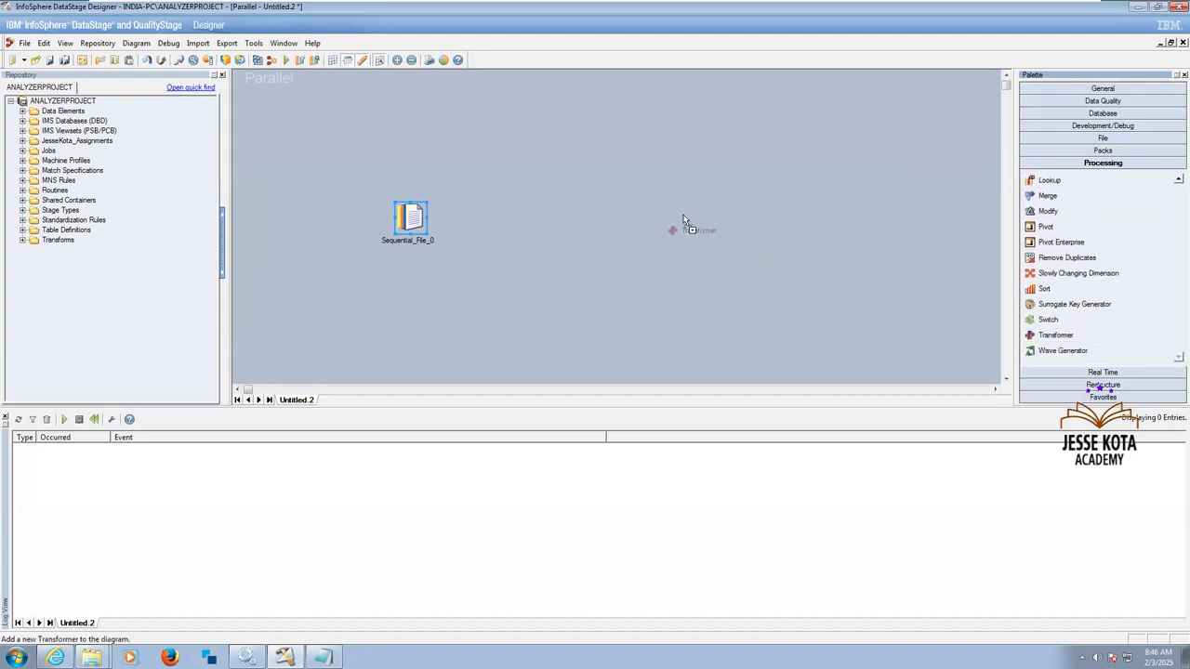
{"action": "mouse_move", "coordinate": [640, 205]}
{"action": "left_mouse_down"}
{"action": "mouse_move", "coordinate": [609, 195]}
{"action": "mouse_move", "coordinate": [638, 204]}
{"action": "left_mouse_up"}
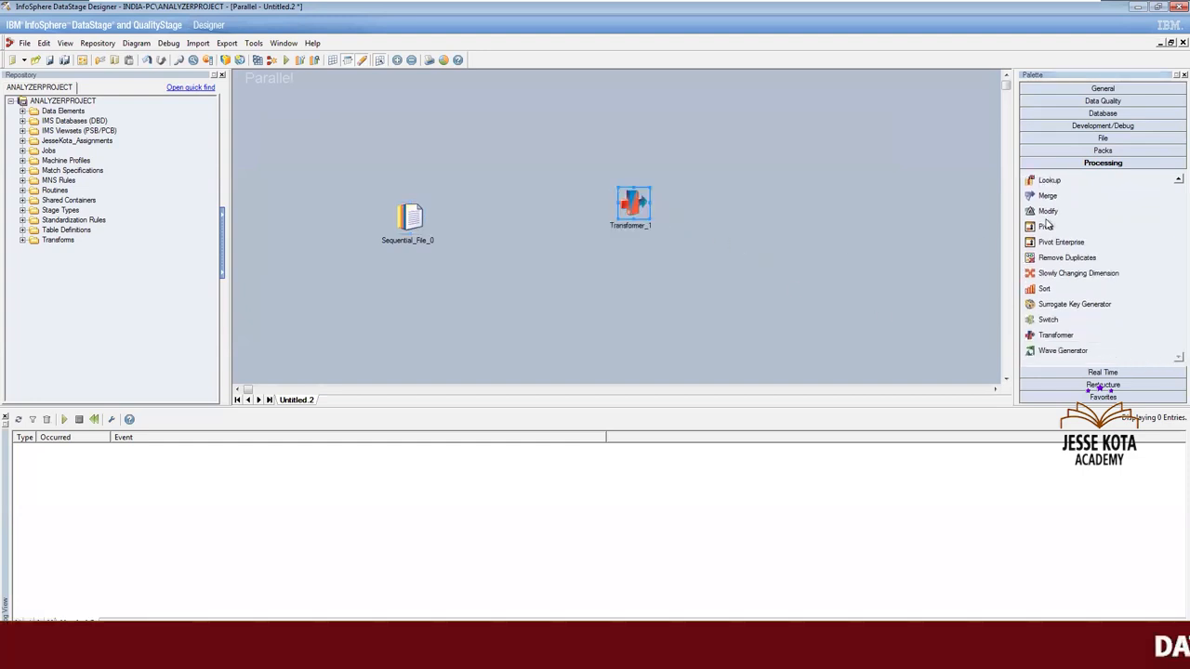
{"action": "left_click", "coordinate": [1102, 138]}
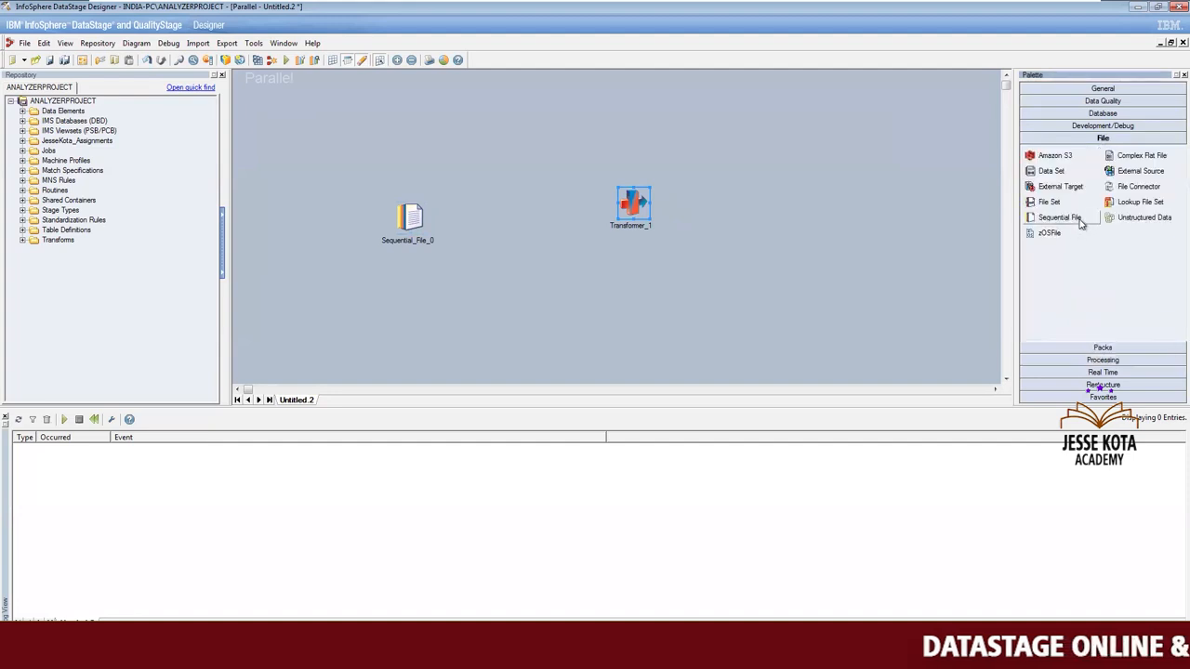
{"action": "left_click_drag", "start_coordinate": [923, 267], "coordinate": [853, 202]}
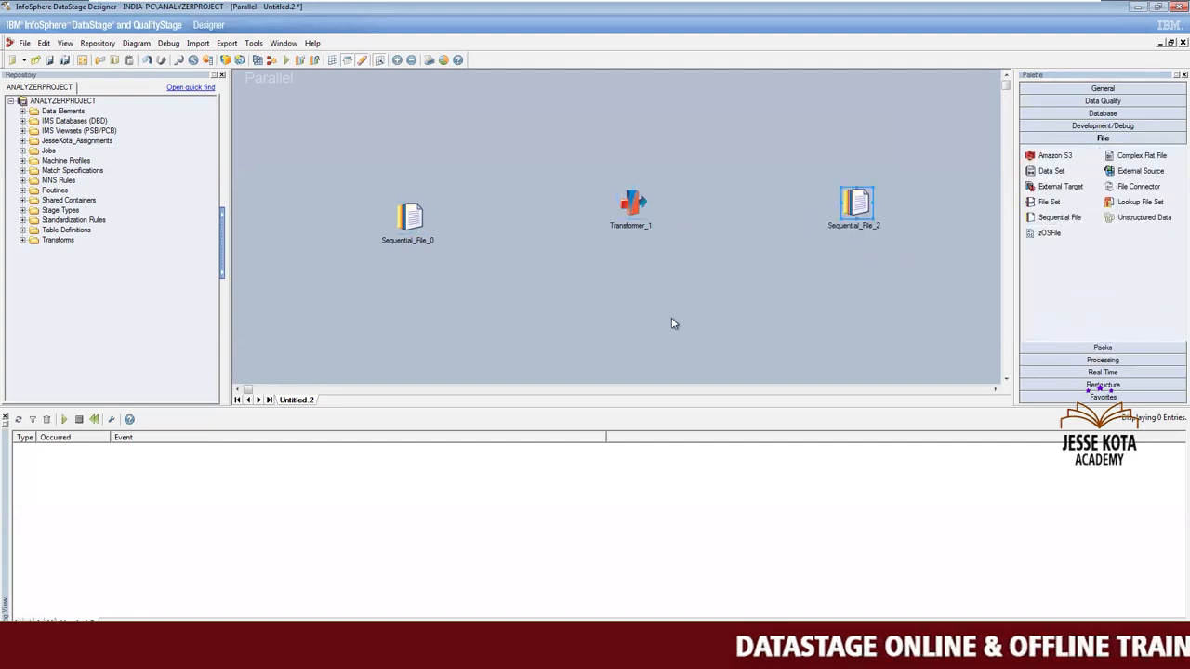
Arrange the two Sequential File stages and the Transformer in one evenly spaced horizontal row.
{"action": "left_click_drag", "start_coordinate": [409, 216], "coordinate": [394, 202]}
{"action": "left_click_drag", "start_coordinate": [632, 204], "coordinate": [588, 204]}
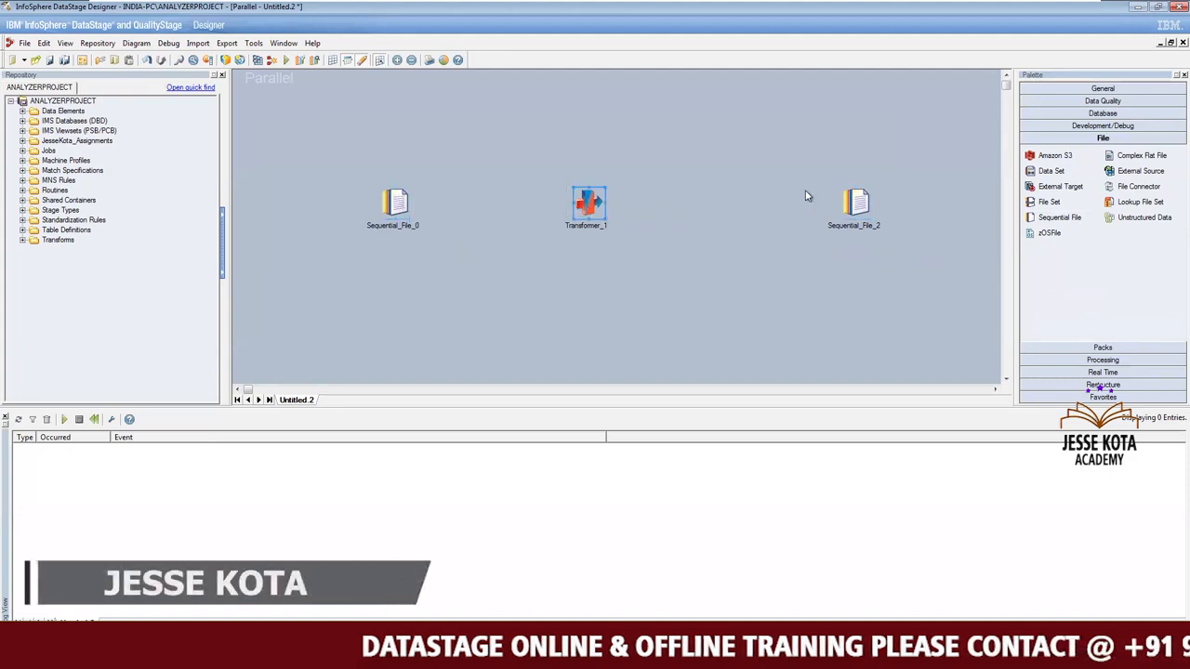
{"action": "left_click_drag", "start_coordinate": [859, 200], "coordinate": [815, 200]}
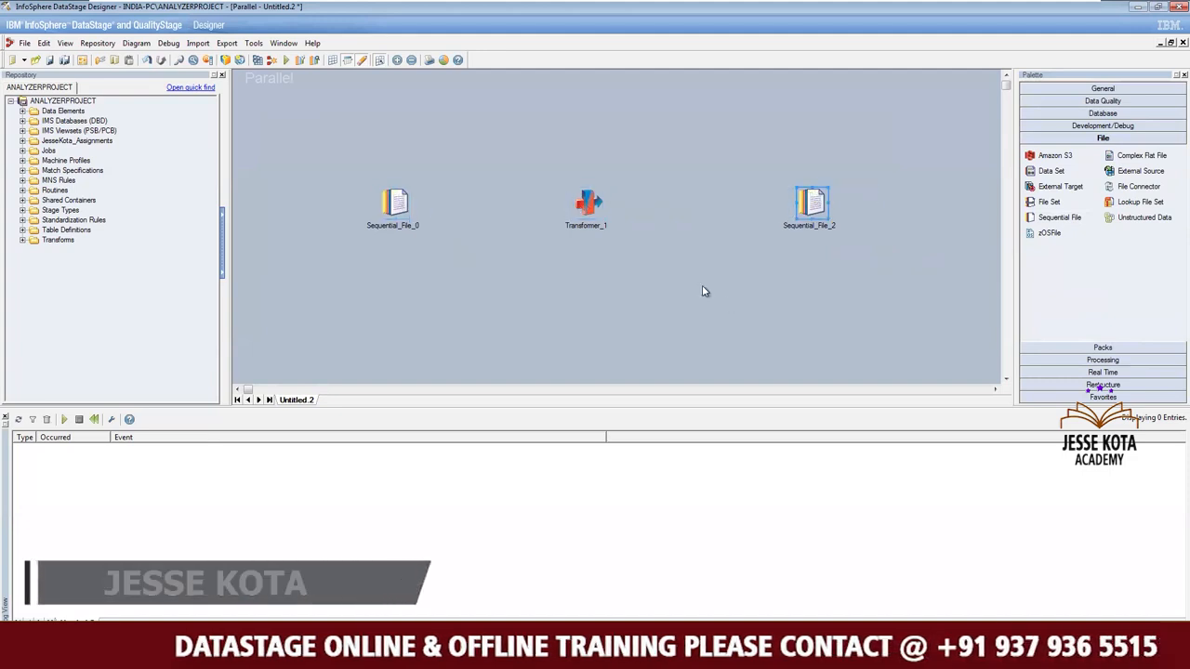
{"action": "left_click", "coordinate": [703, 291]}
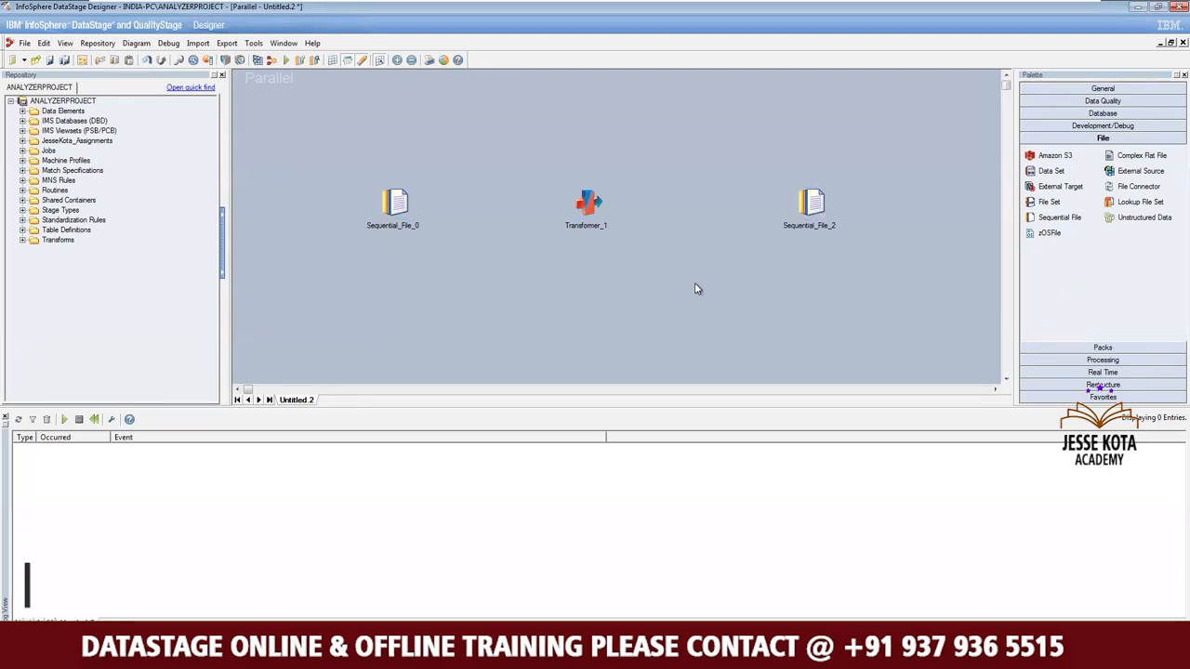
Rename the source stage to Seq_EMP_Tab and link it through the Transformer to the target Sequential File stage.
{"action": "right_click", "coordinate": [395, 212]}
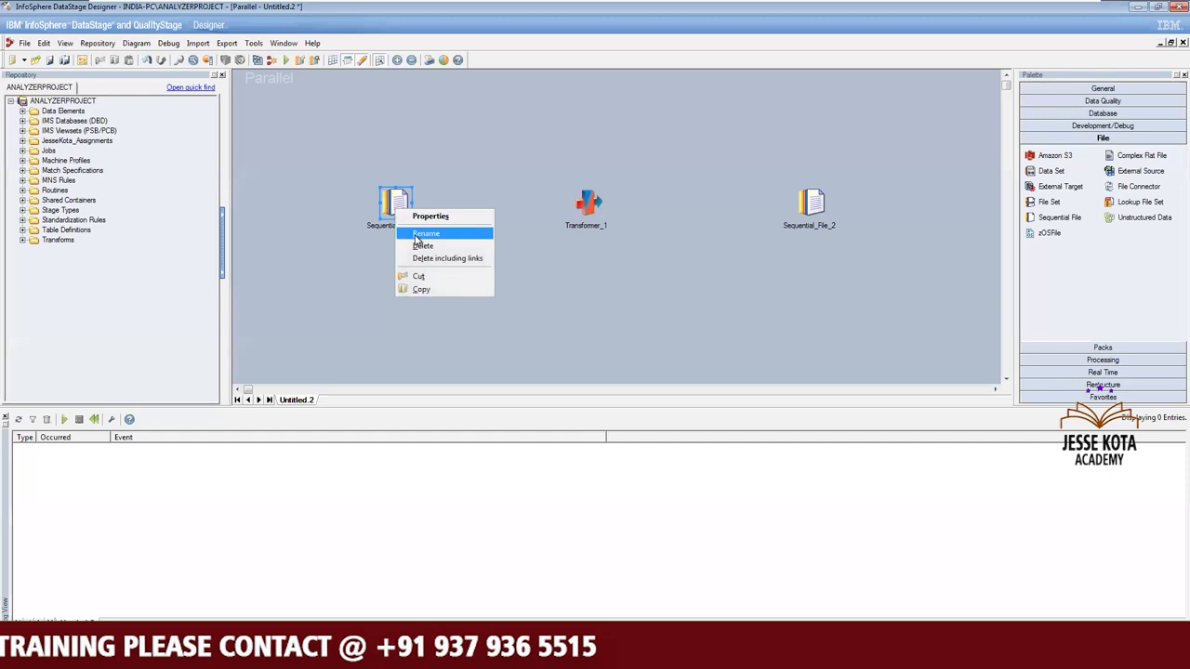
{"action": "left_click", "coordinate": [416, 235]}
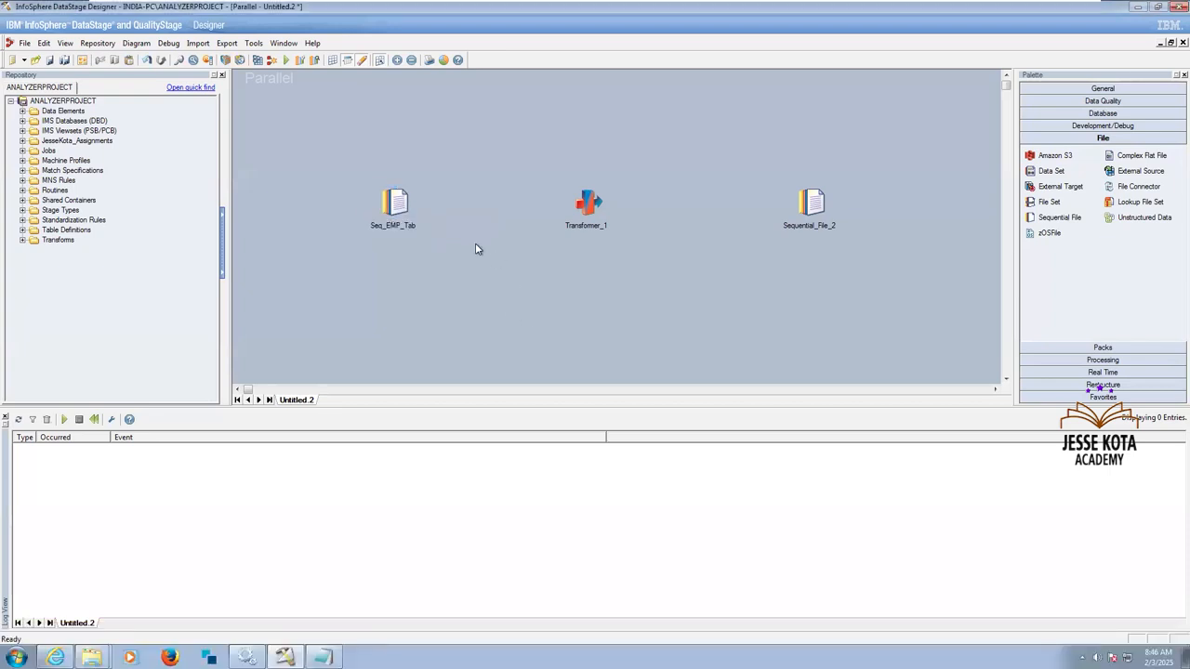
{"action": "left_click_drag", "start_coordinate": [544, 220], "coordinate": [586, 209]}
{"action": "left_click_drag", "start_coordinate": [751, 200], "coordinate": [809, 203]}
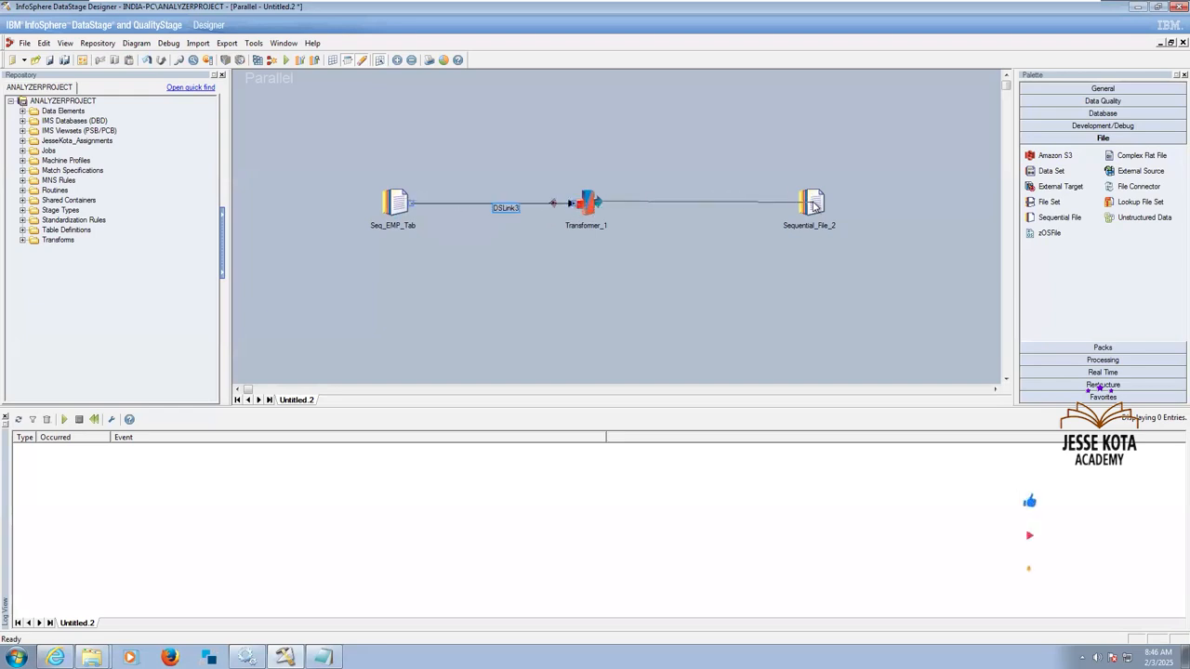
{"action": "left_click", "coordinate": [604, 262]}
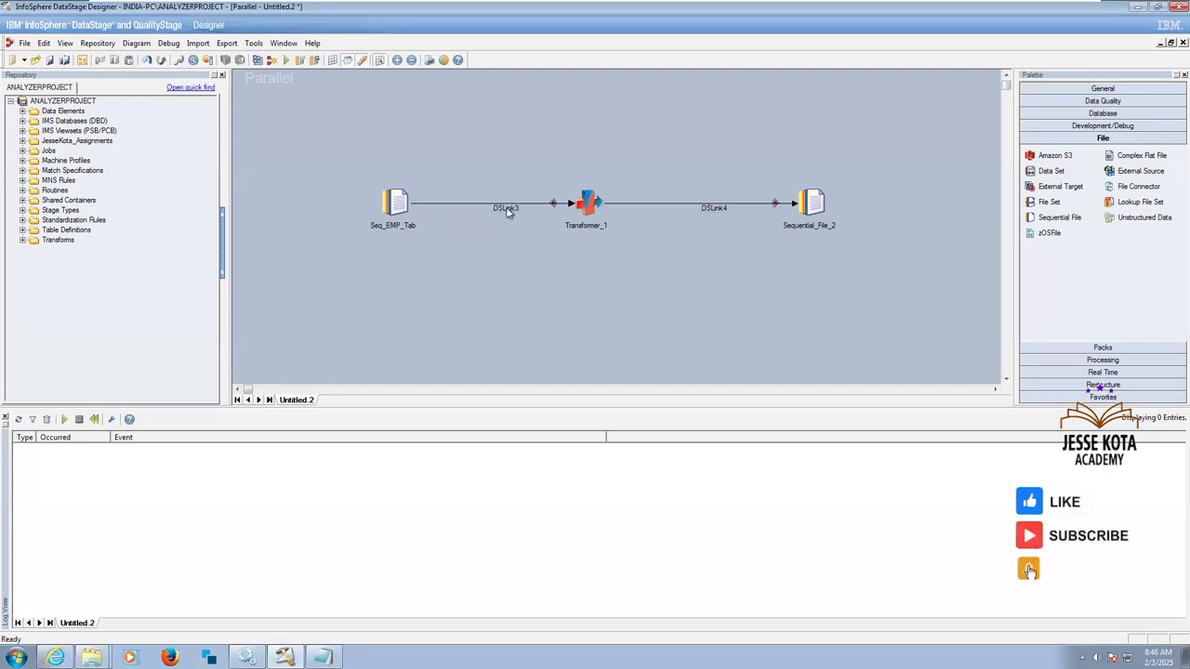
Rename the link between Seq_EMP_Tab and the Transformer to lnk_Src_Data.
{"action": "right_click", "coordinate": [507, 211]}
{"action": "left_click", "coordinate": [525, 219]}
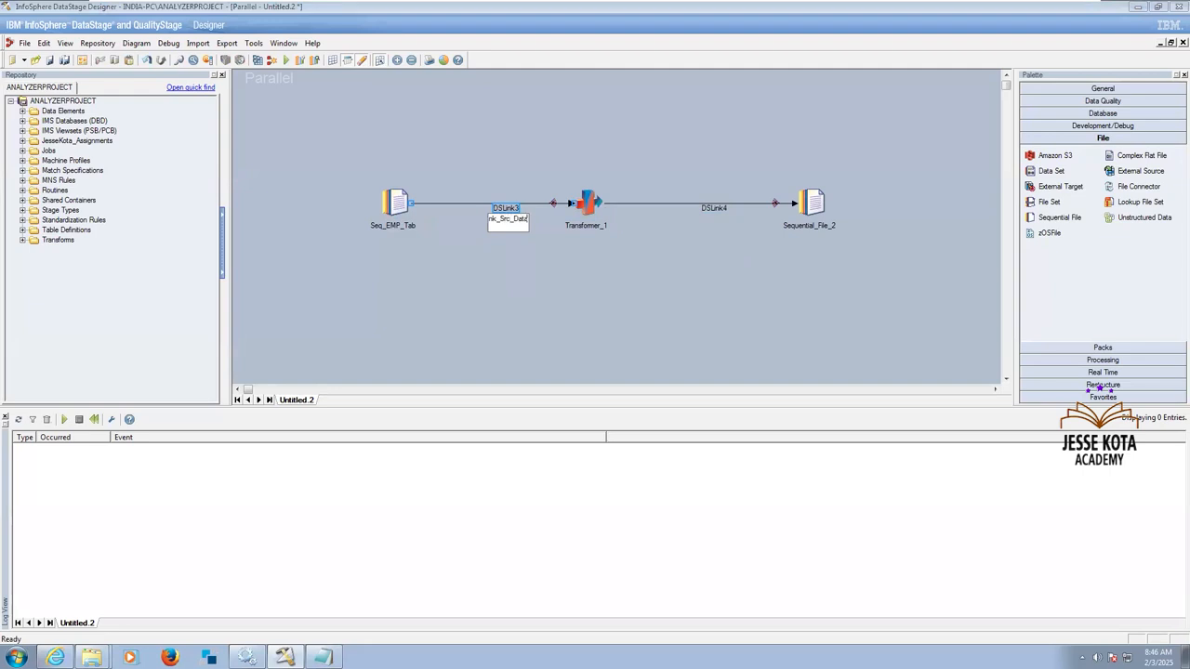
Rename the link between the Transformer and the target Sequential File stage to lnk_Tgt_Data.
{"action": "right_click", "coordinate": [717, 210]}
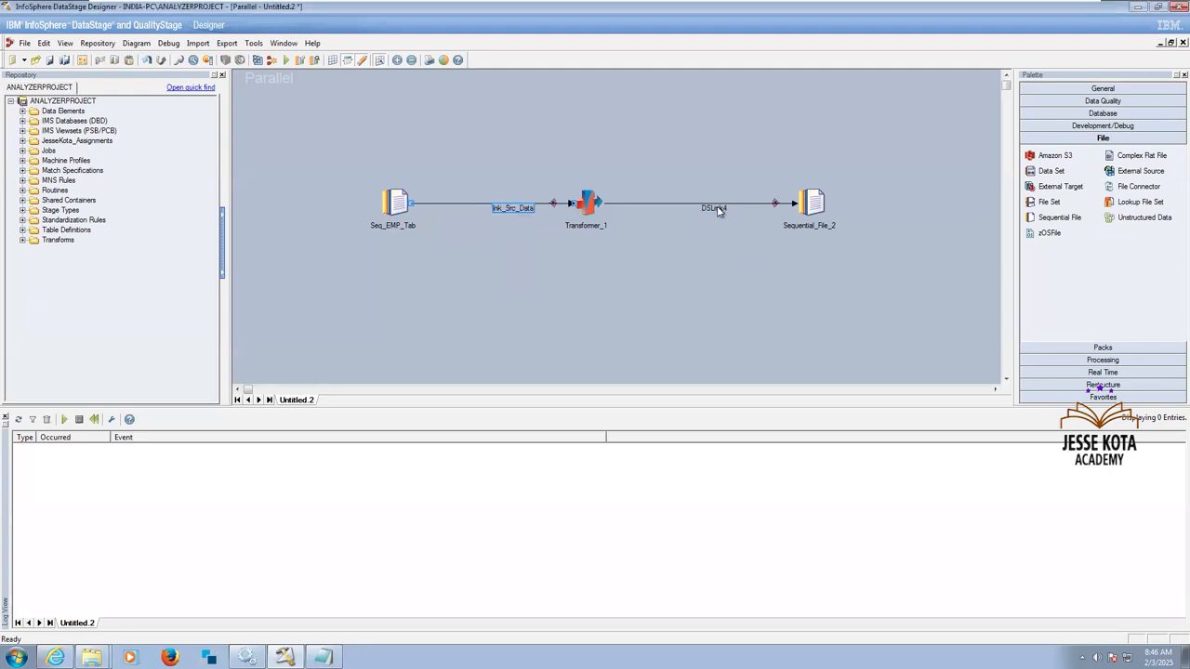
{"action": "left_click", "coordinate": [741, 214]}
{"action": "right_click", "coordinate": [718, 213]}
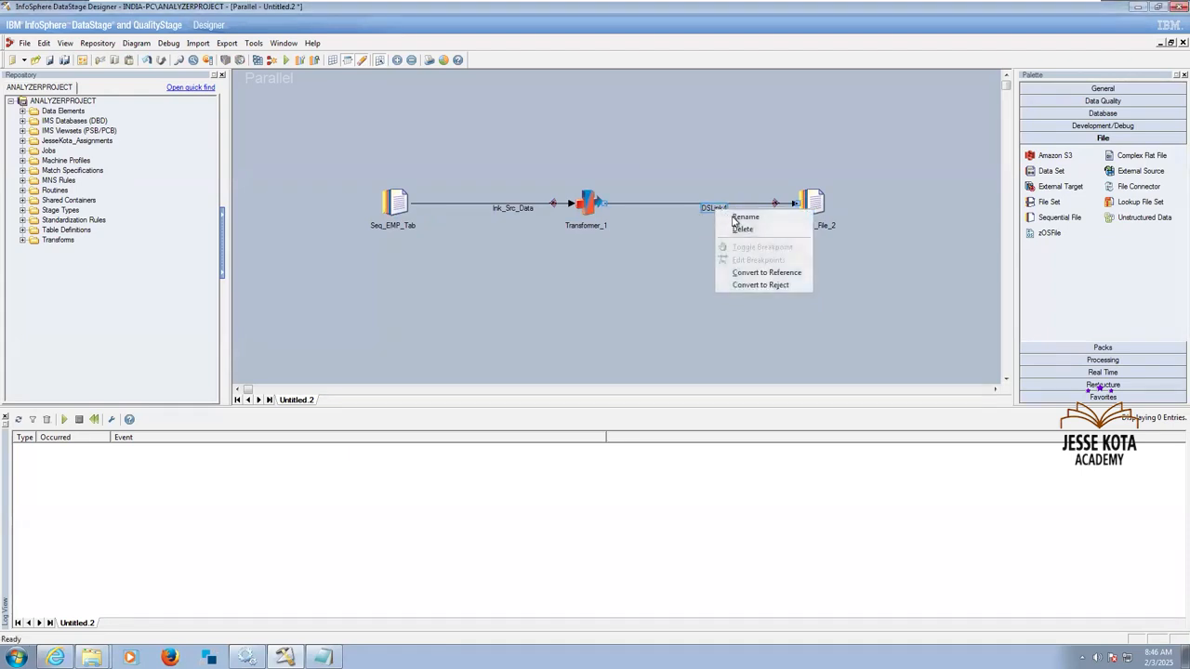
{"action": "left_click", "coordinate": [736, 221]}
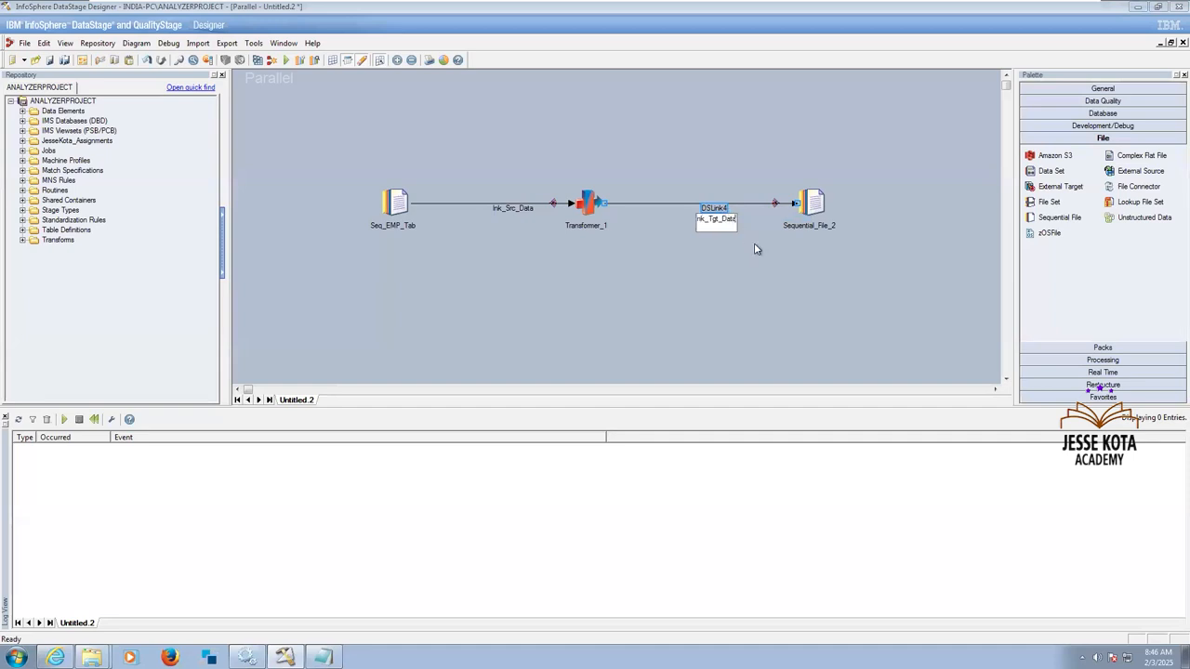
{"action": "key", "text": "Return"}
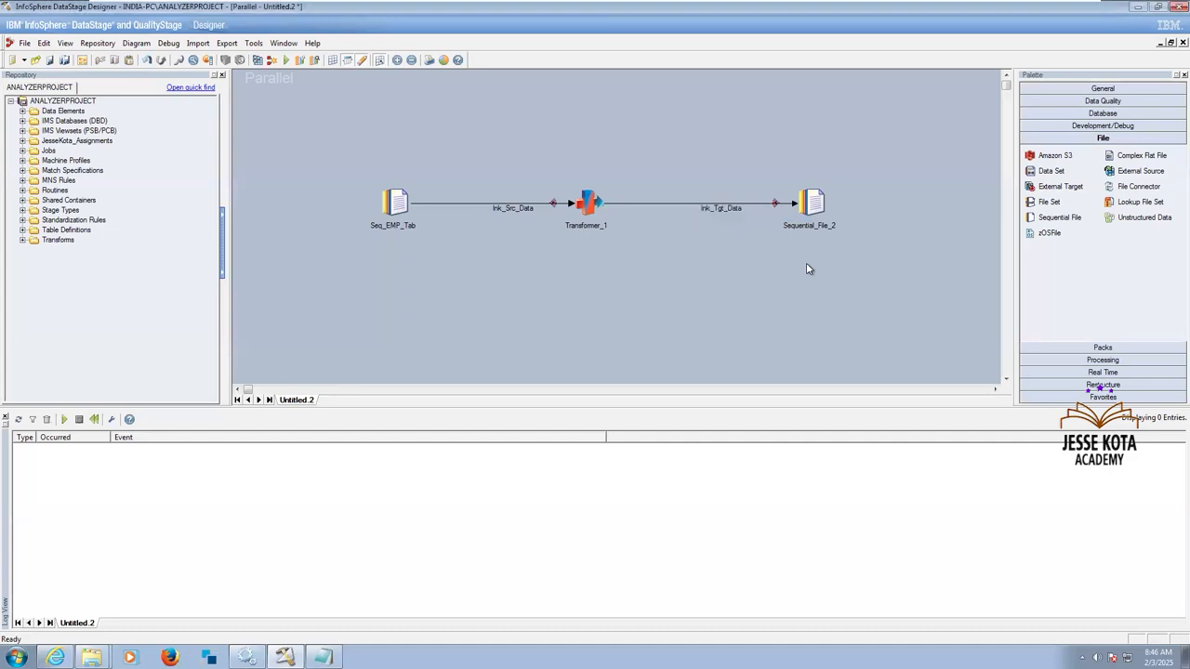
Rename the target Sequential File stage to Seq_Fixed_Width.
{"action": "right_click", "coordinate": [815, 210]}
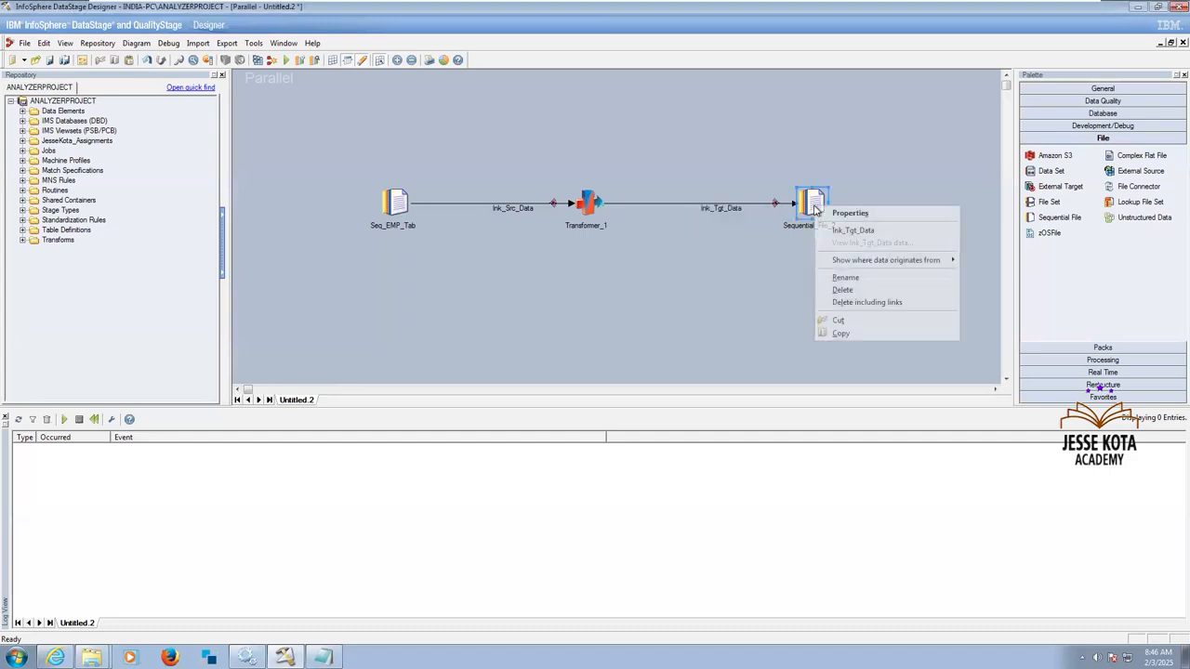
{"action": "left_click", "coordinate": [841, 278]}
{"action": "type", "text": "Seq_"}
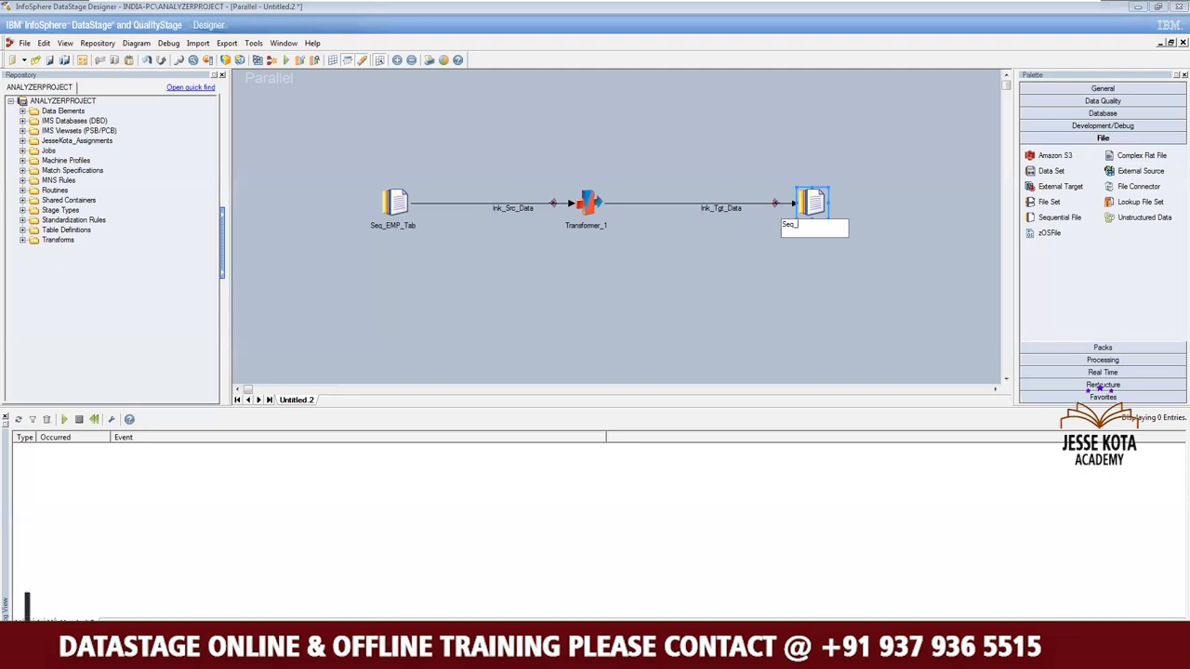
{"action": "type", "text": "T"}
{"action": "key", "text": "BackSpace"}
{"action": "type", "text": "Fixed_Width"}
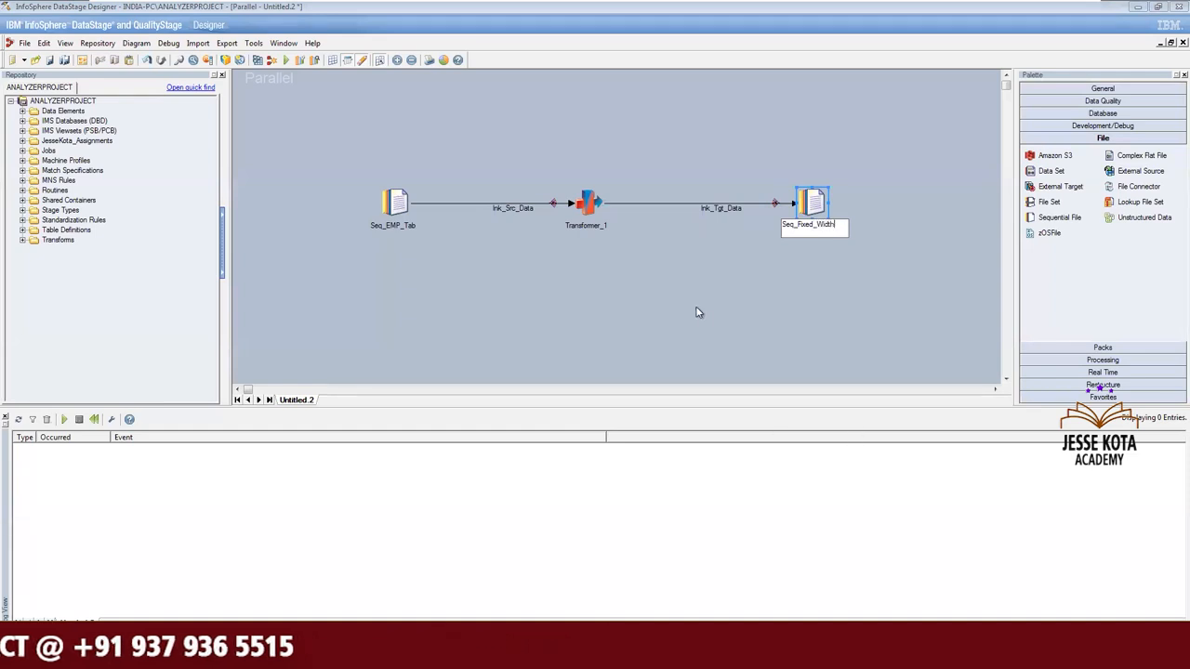
{"action": "left_click", "coordinate": [698, 312]}
Rename the Transformer stage to xfm_Fixed.
{"action": "right_click", "coordinate": [590, 204]}
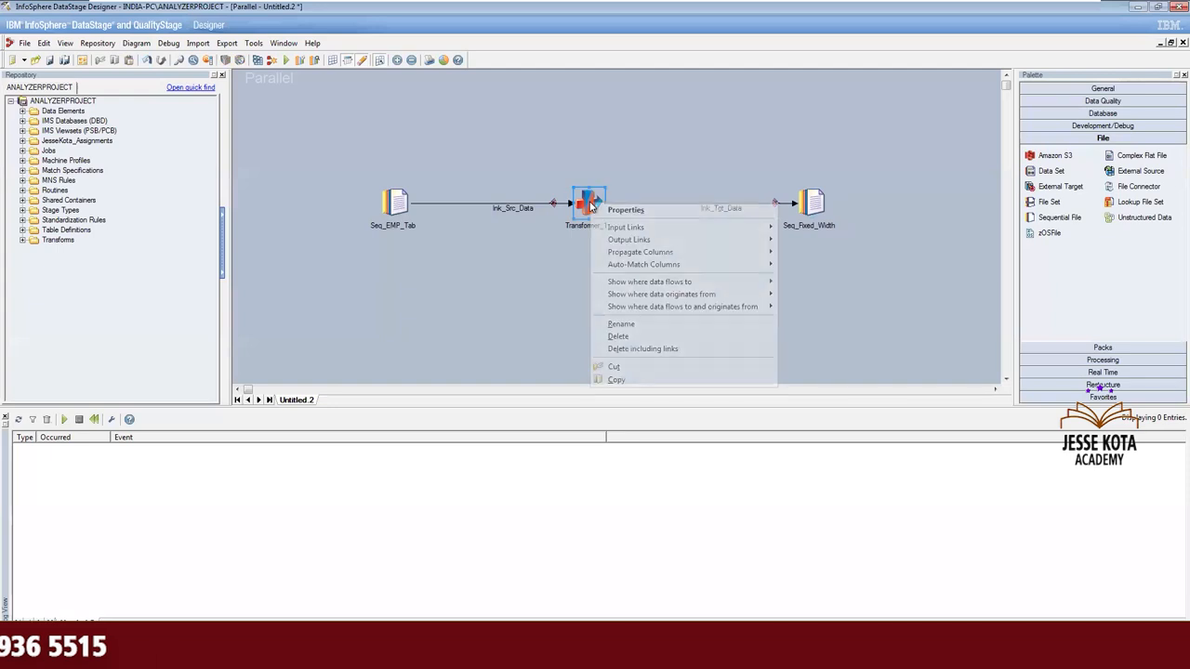
{"action": "left_click", "coordinate": [622, 325]}
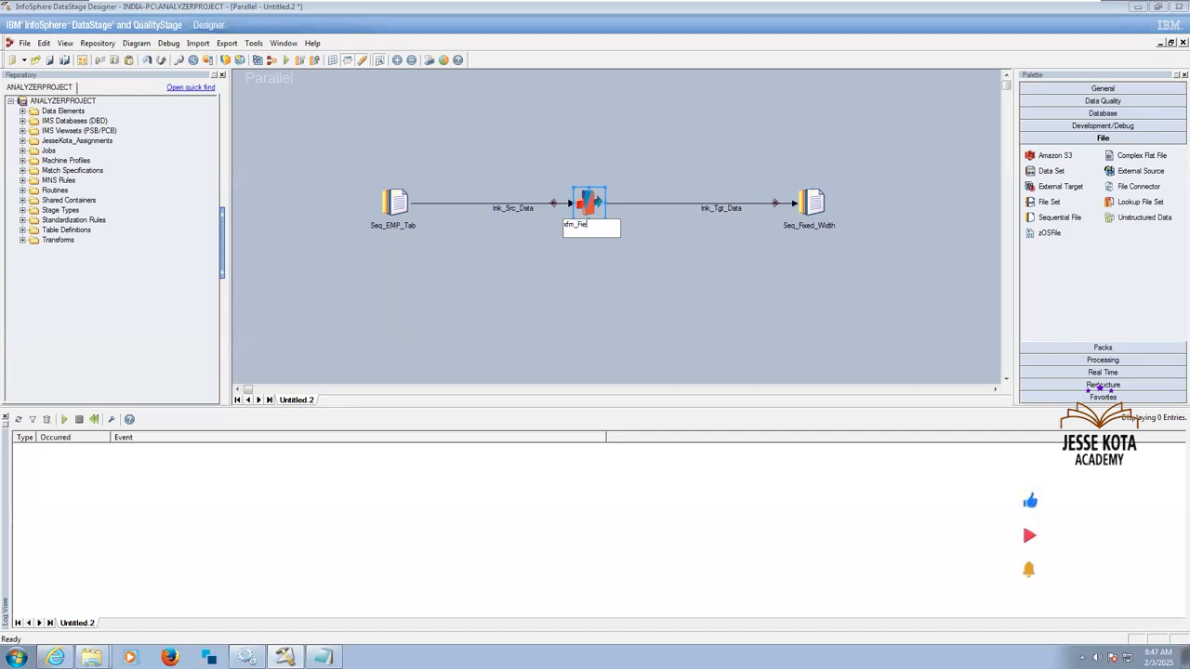
{"action": "key", "text": "BackSpace"}
{"action": "type", "text": "ed"}
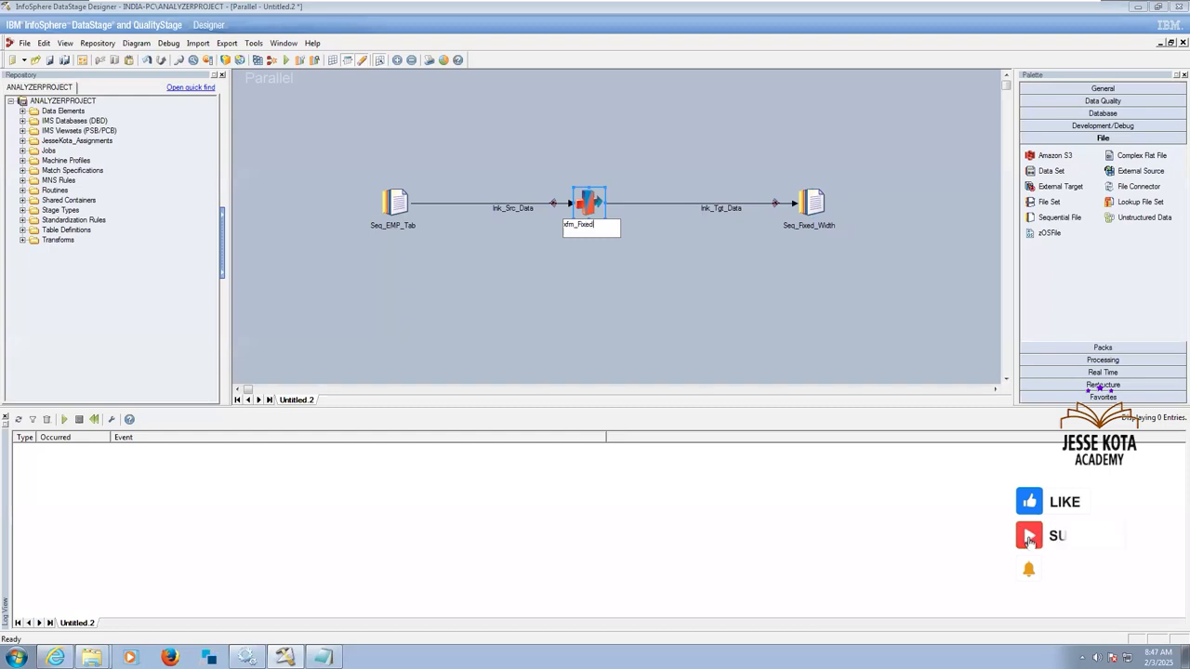
{"action": "left_click", "coordinate": [637, 313]}
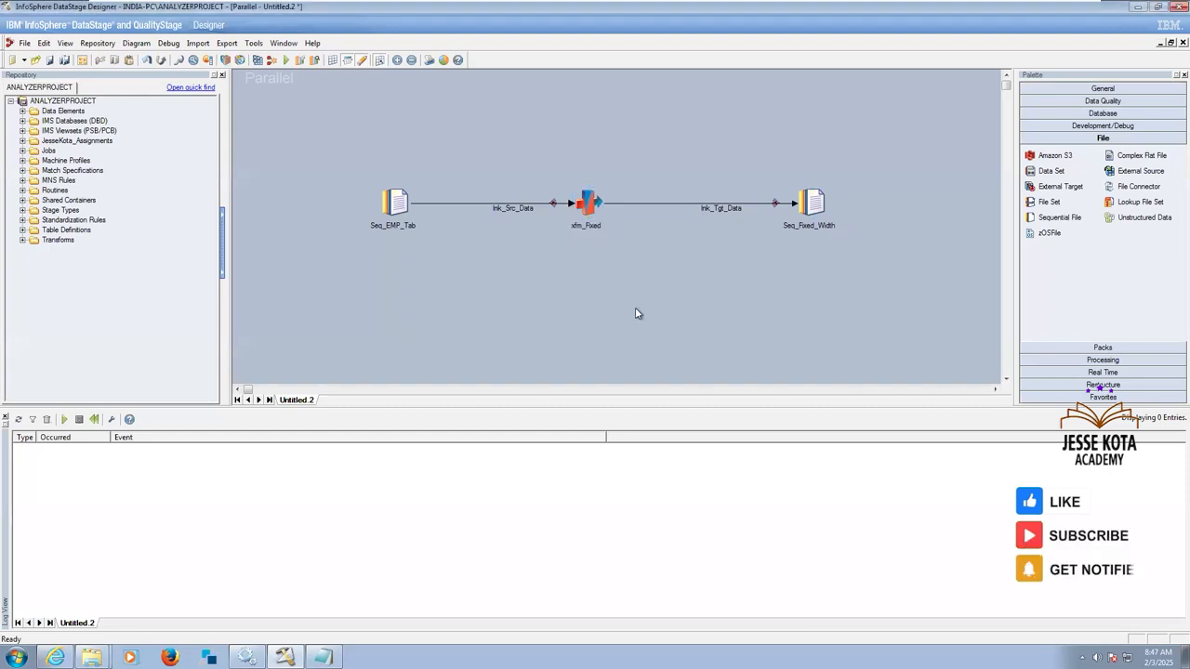
Set the file that the Seq_EMP_Tab source stage reads to C:\Source\Emp_Tab.txt, picked from the server's Source folder.
{"action": "double_click", "coordinate": [392, 212]}
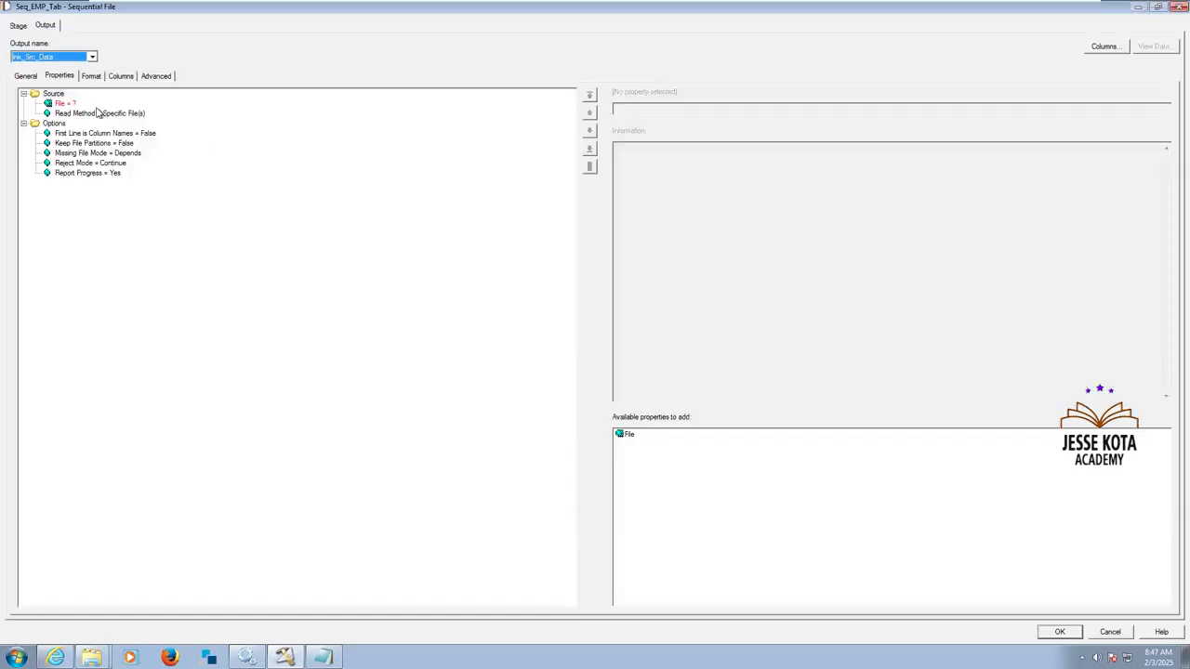
{"action": "left_click", "coordinate": [63, 104]}
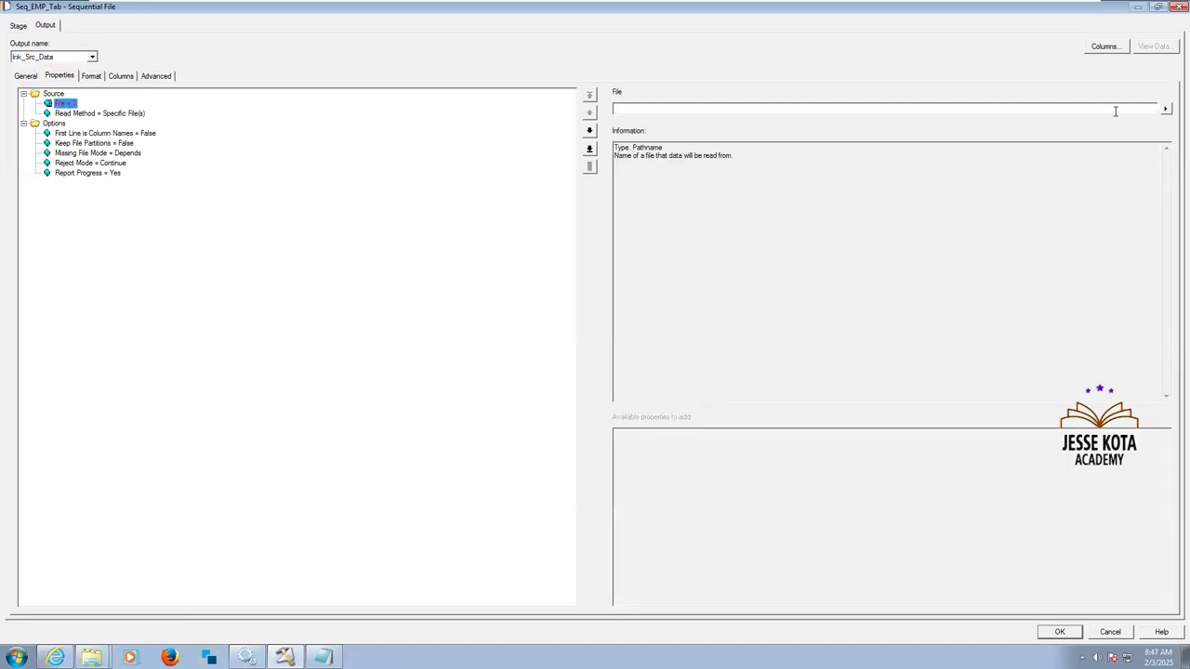
{"action": "left_click", "coordinate": [1164, 109]}
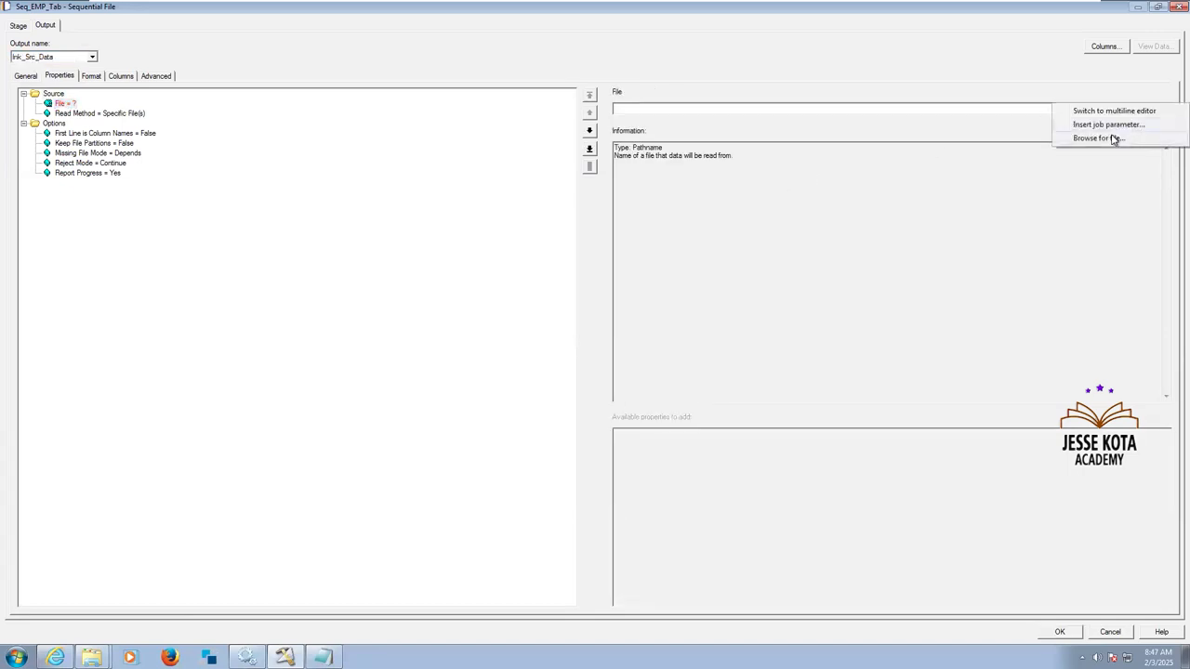
{"action": "left_click", "coordinate": [1112, 139]}
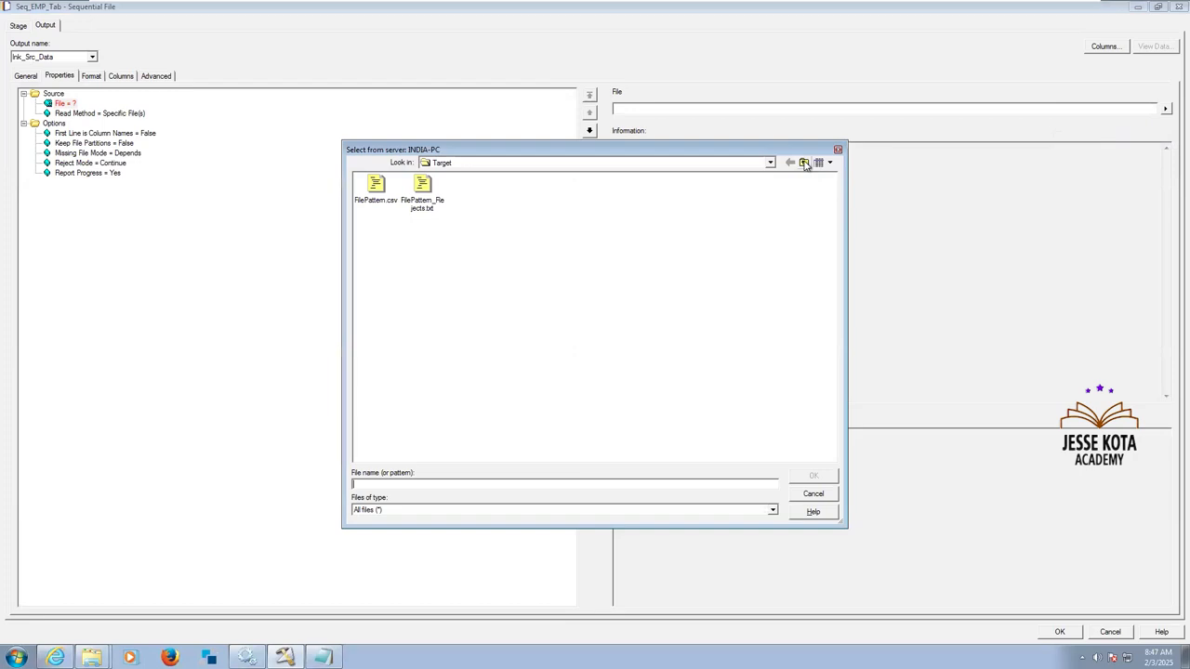
{"action": "left_click", "coordinate": [805, 163]}
{"action": "left_click", "coordinate": [770, 163]}
{"action": "left_click", "coordinate": [769, 163]}
{"action": "double_click", "coordinate": [465, 233]}
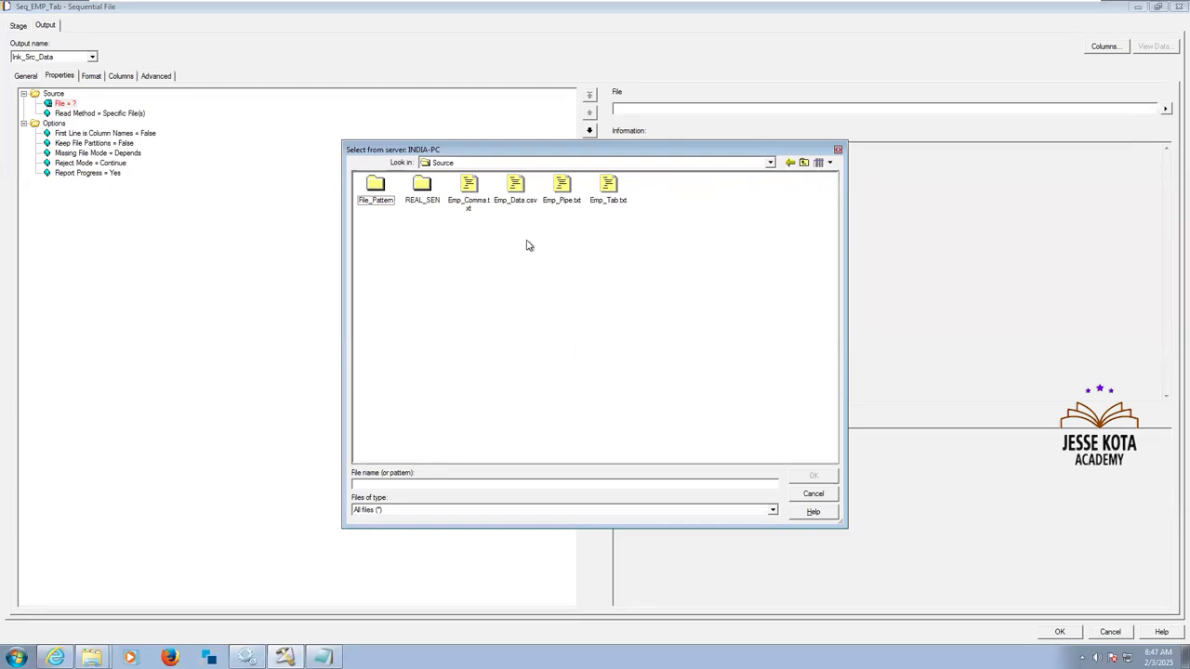
{"action": "left_click", "coordinate": [609, 191]}
{"action": "left_click", "coordinate": [812, 476]}
Set First Line is Column Names to True for the Seq_EMP_Tab source file.
{"action": "left_click", "coordinate": [140, 115]}
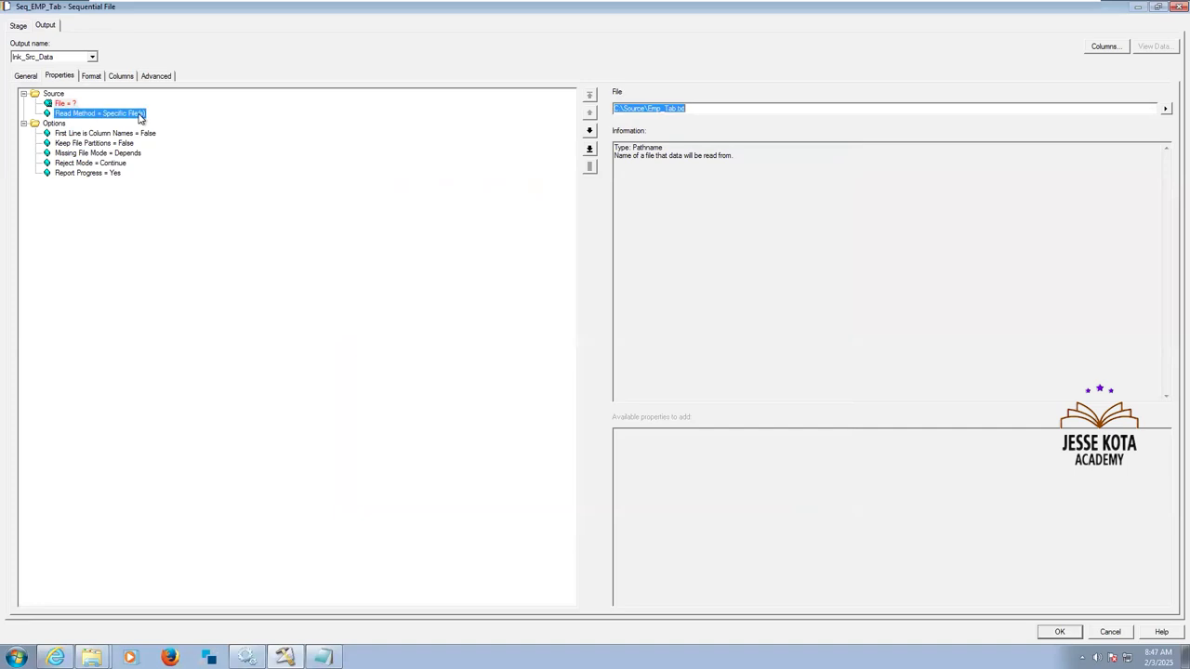
{"action": "left_click", "coordinate": [146, 134]}
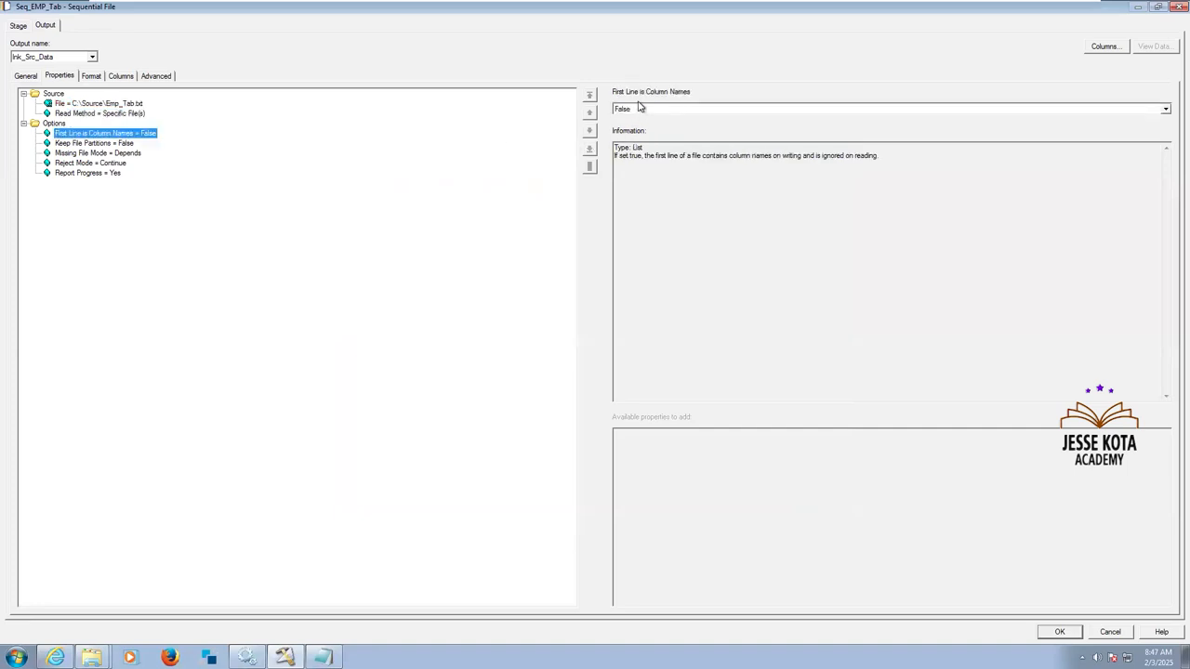
{"action": "left_click", "coordinate": [641, 110]}
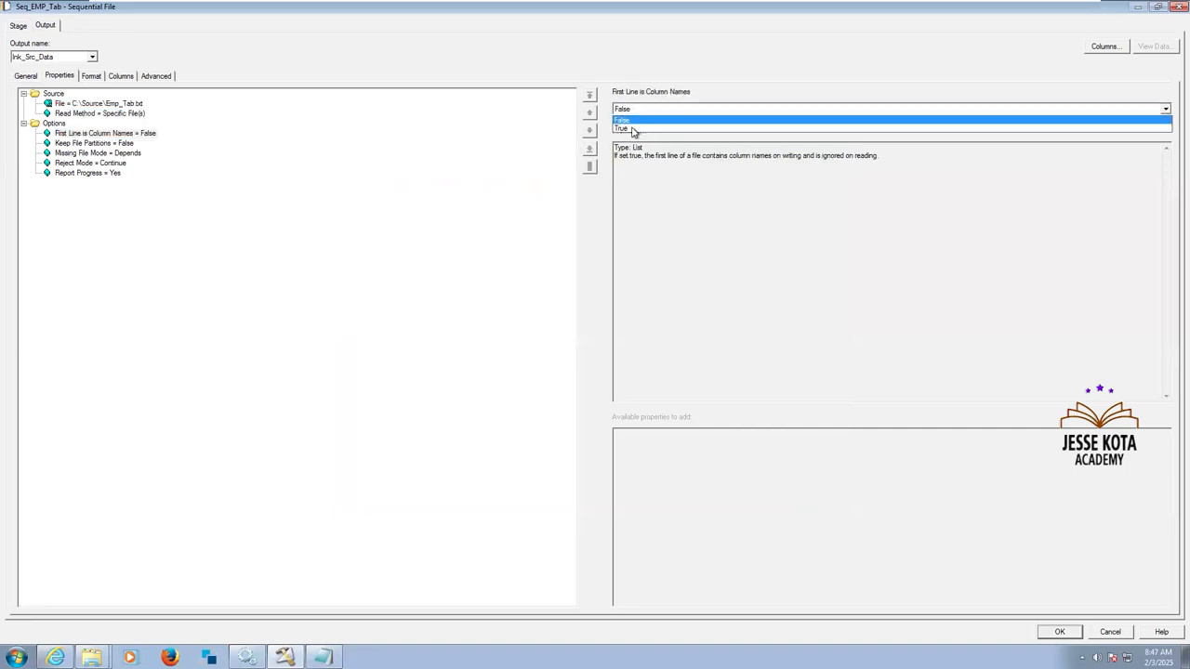
{"action": "left_click", "coordinate": [632, 130]}
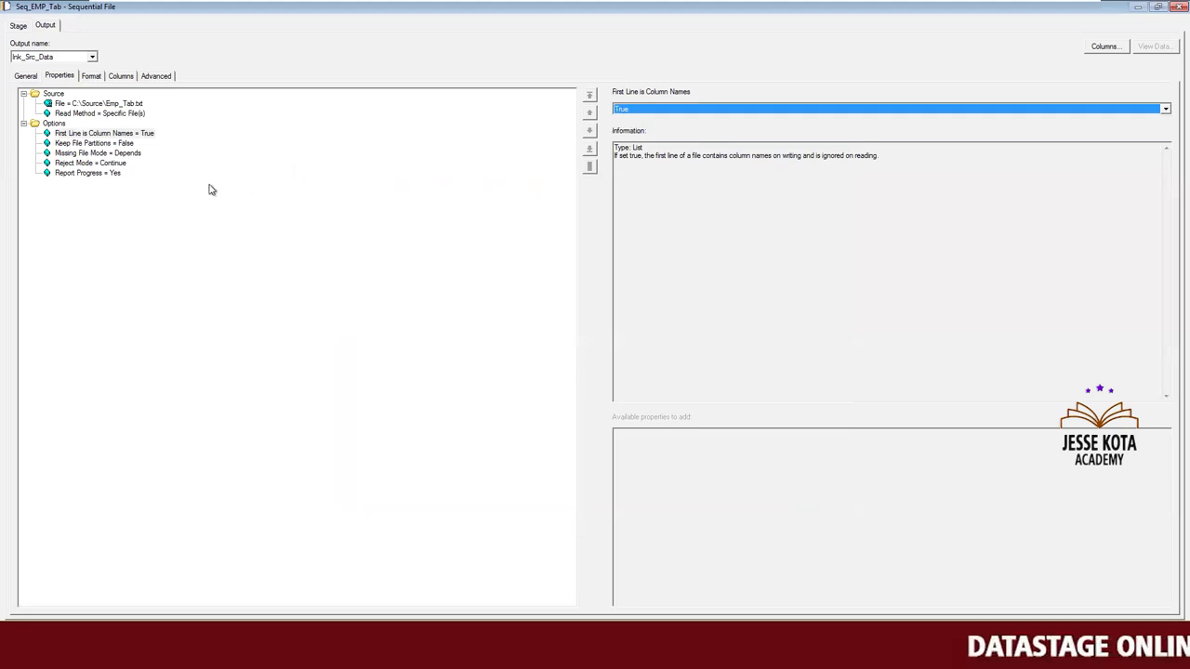
Set the field delimiter of the Seq_EMP_Tab source format to tab.
{"action": "left_click", "coordinate": [91, 76]}
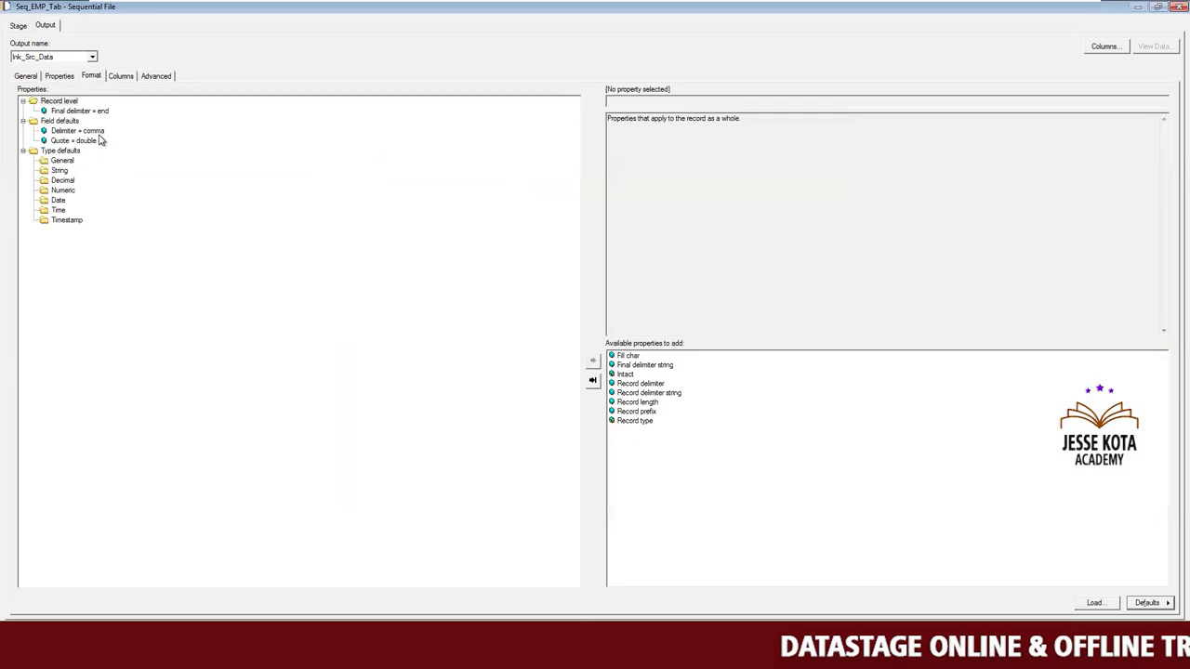
{"action": "left_click", "coordinate": [96, 133]}
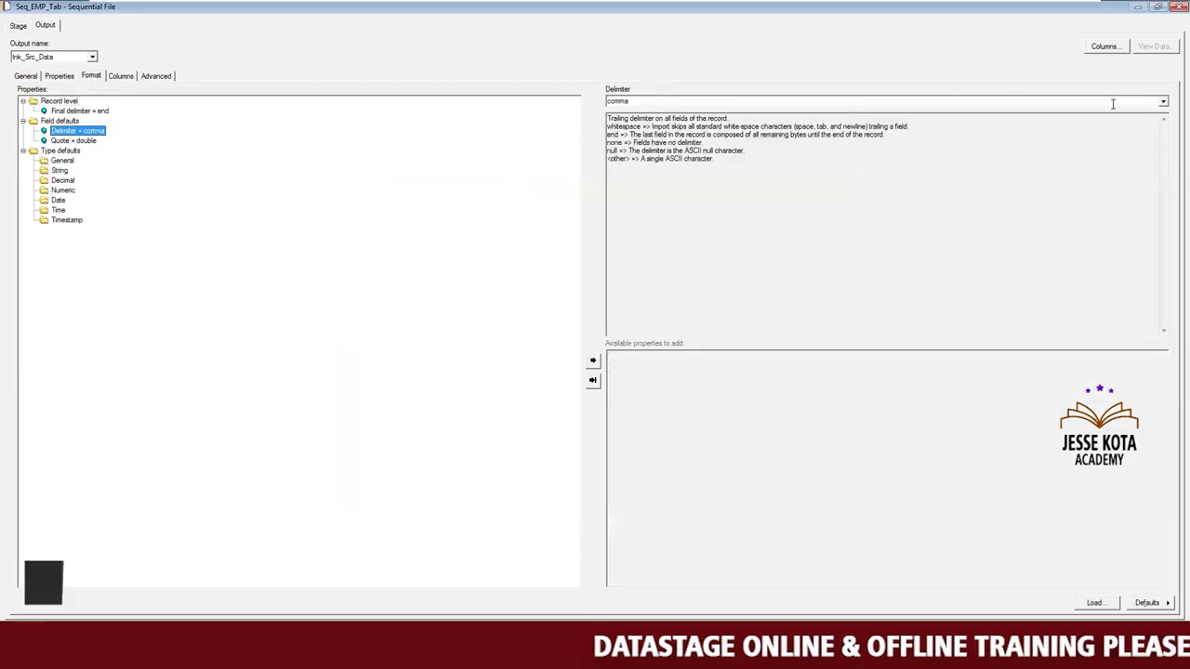
{"action": "left_click", "coordinate": [1162, 101]}
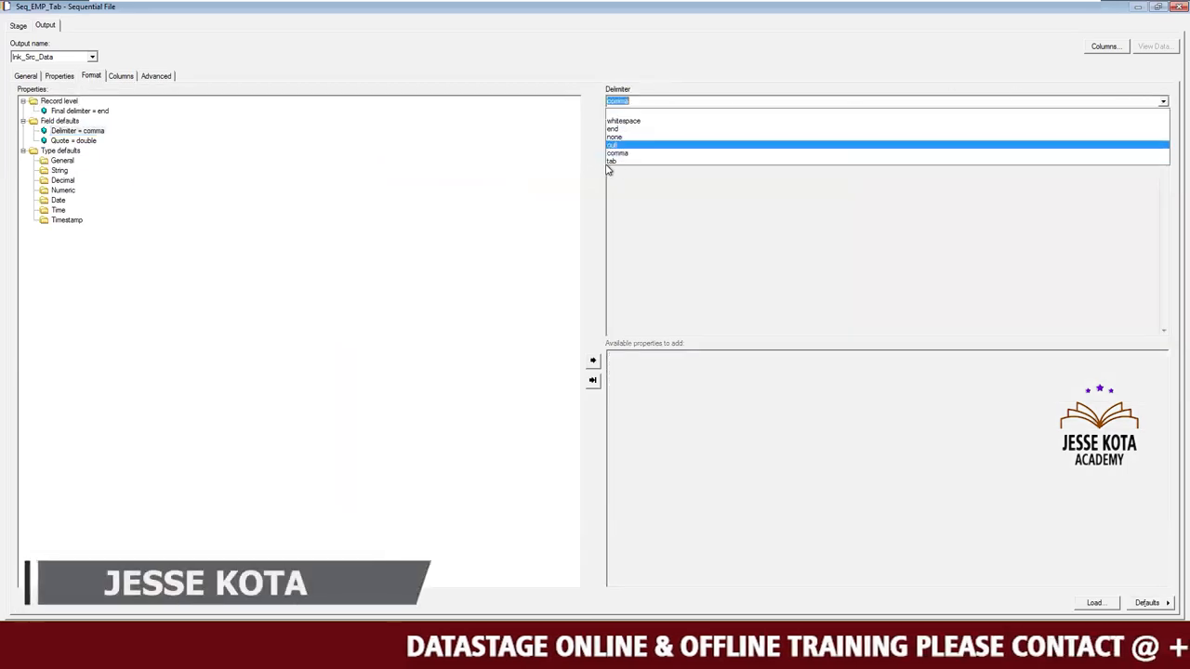
{"action": "left_click", "coordinate": [619, 163]}
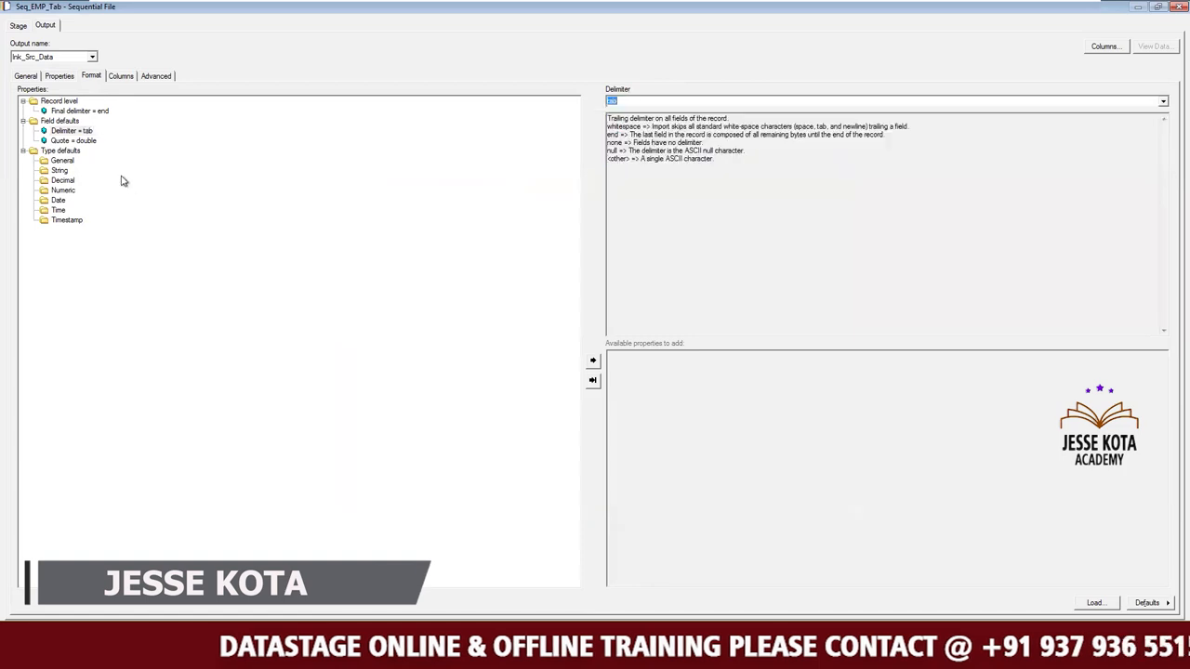
Remove the Quote property from the source format's field defaults and add a Null field value of ''.
{"action": "left_click", "coordinate": [91, 141]}
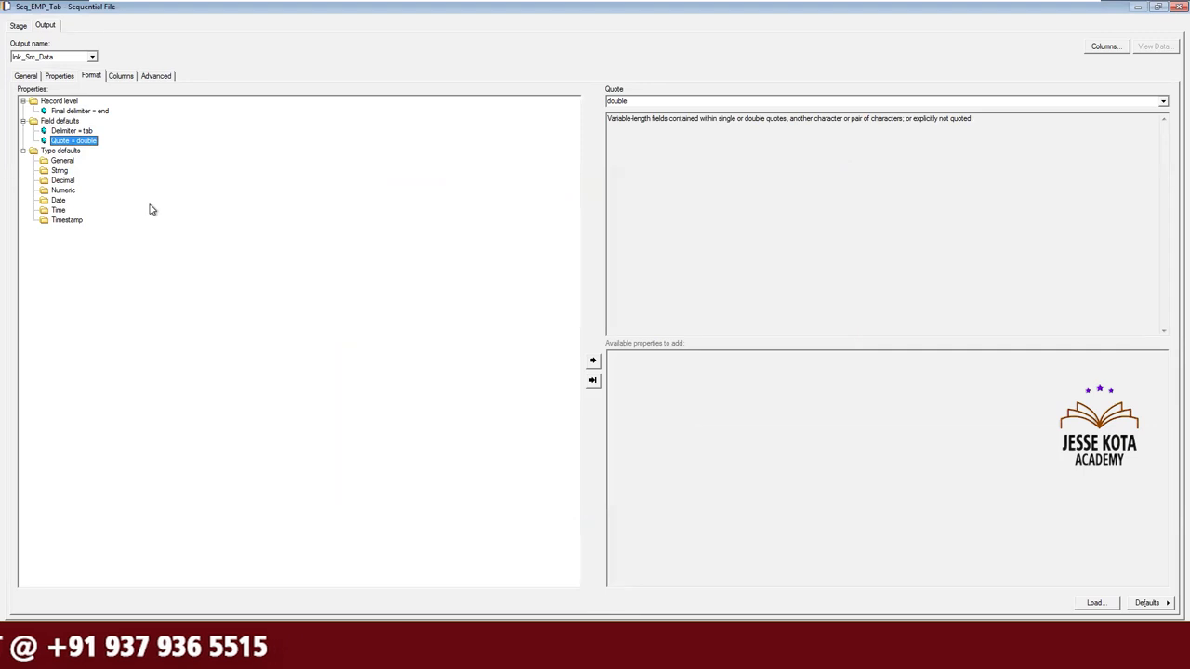
{"action": "key", "text": "Delete"}
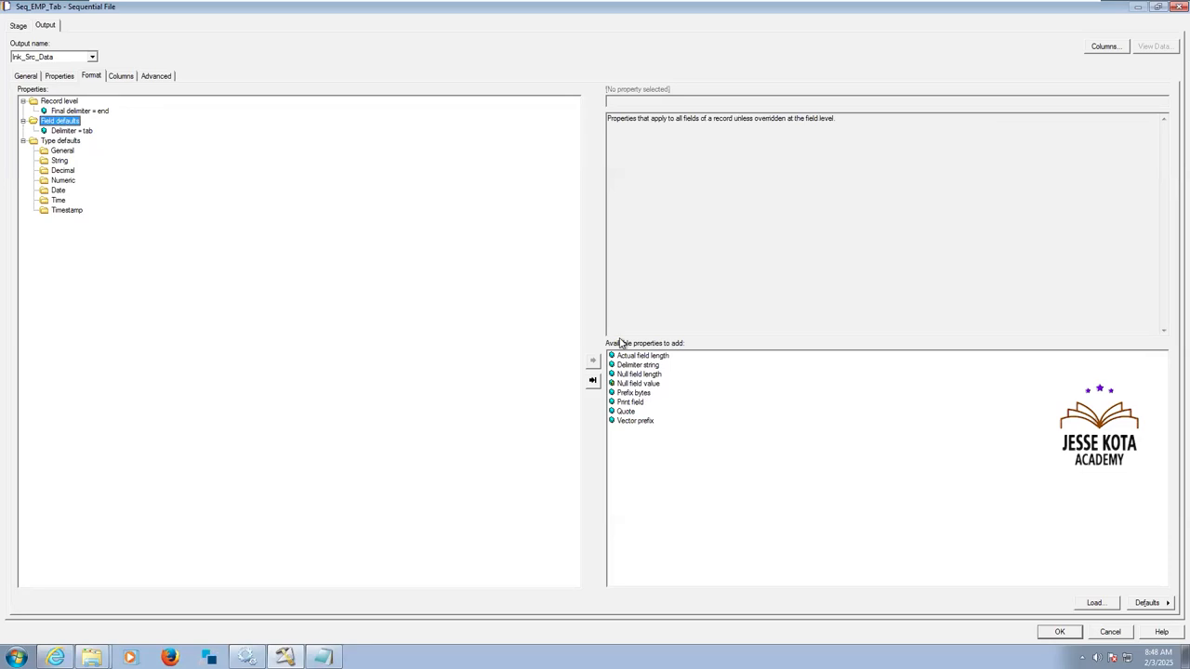
{"action": "left_click", "coordinate": [637, 384]}
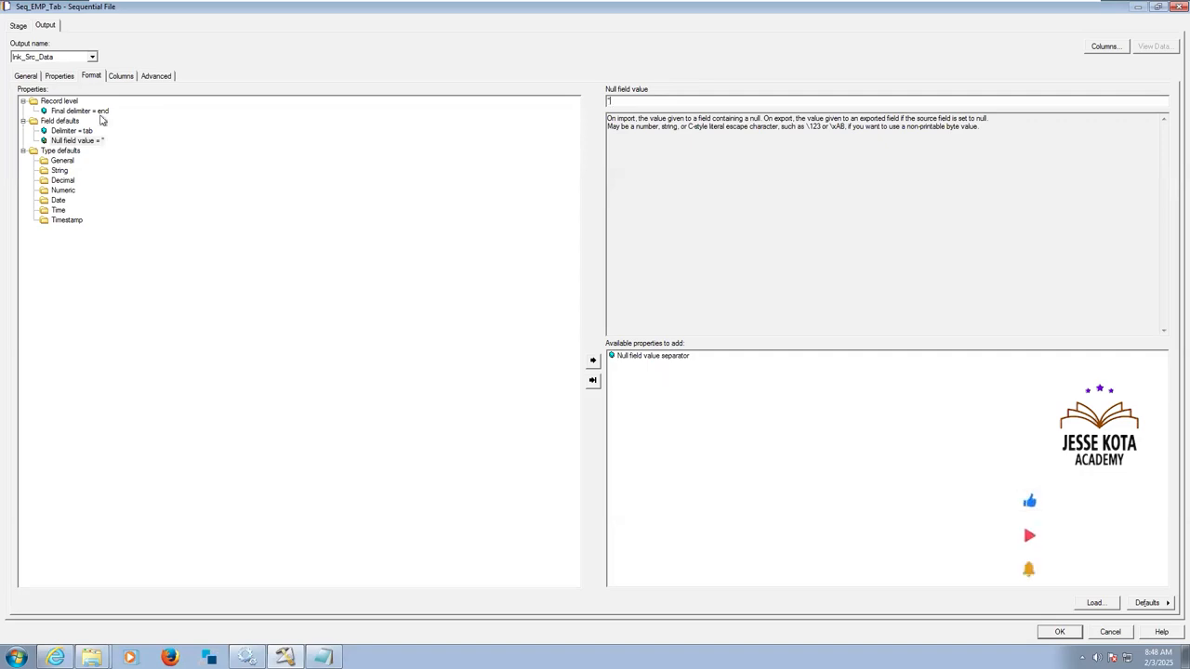
Load all columns from the Sequential\Source\Emp_Tab.txt table definition into the Seq_EMP_Tab source stage and accept the stage settings.
{"action": "left_click", "coordinate": [124, 79]}
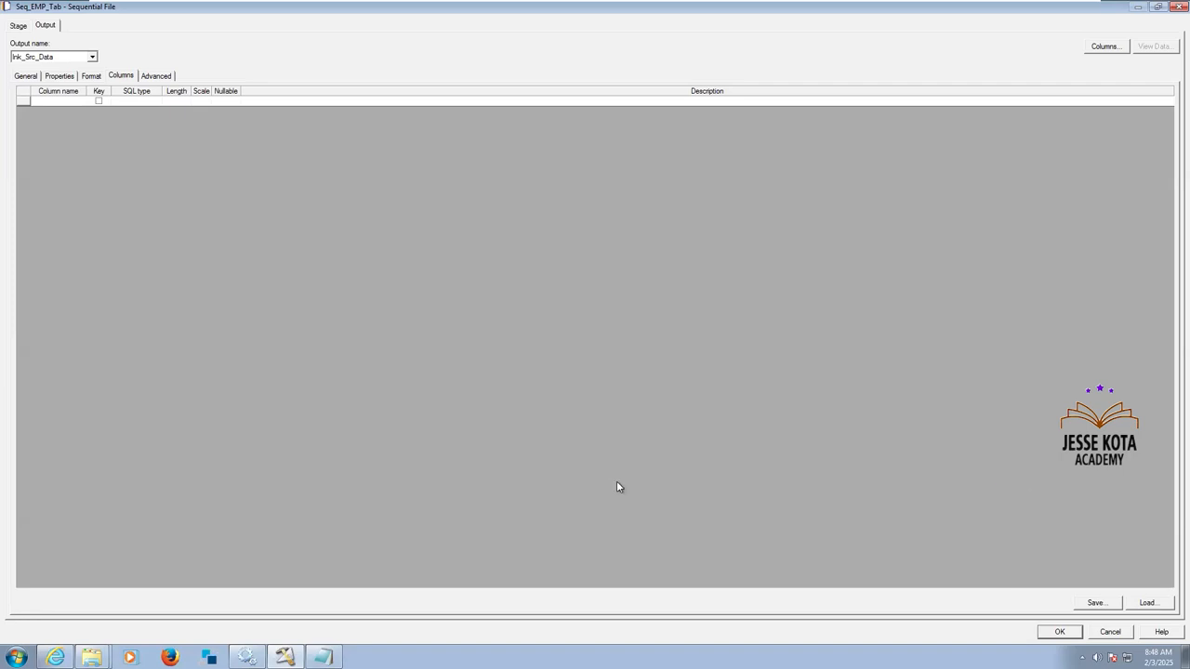
{"action": "left_click", "coordinate": [1149, 603]}
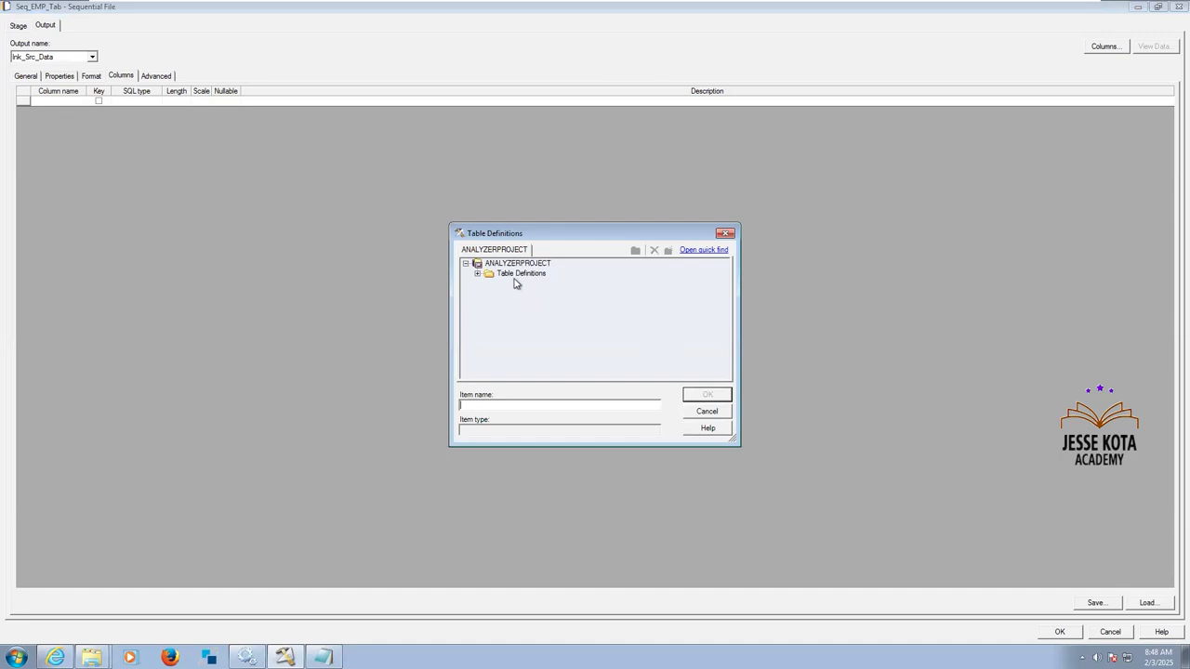
{"action": "right_click", "coordinate": [517, 277]}
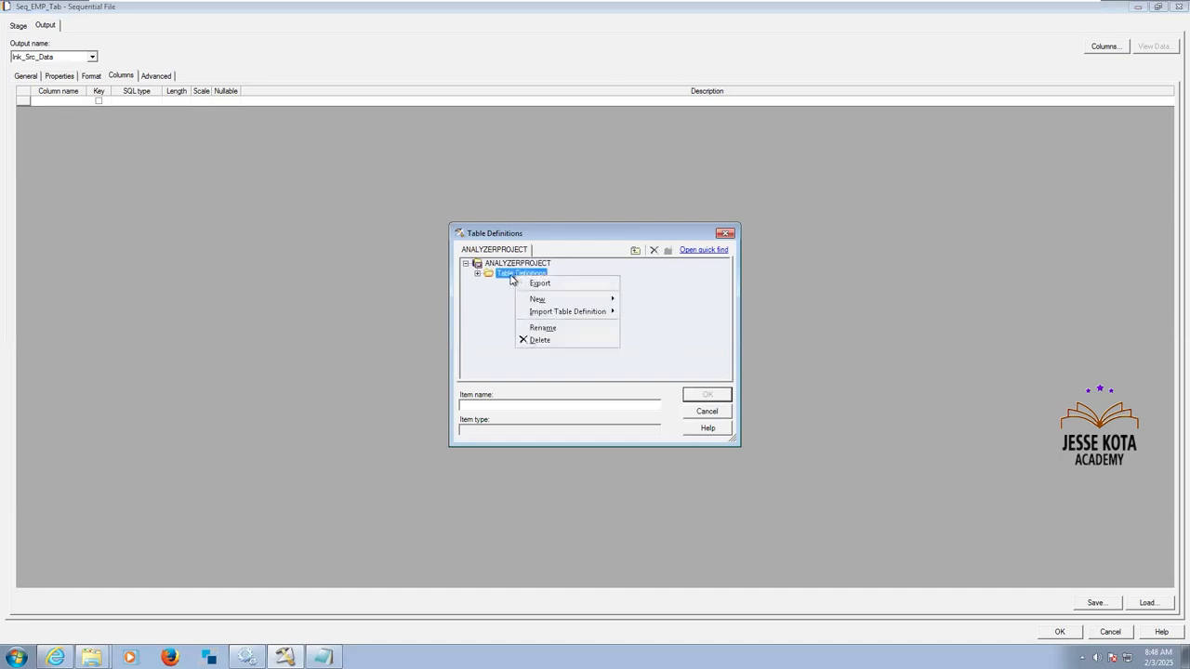
{"action": "left_click", "coordinate": [476, 274]}
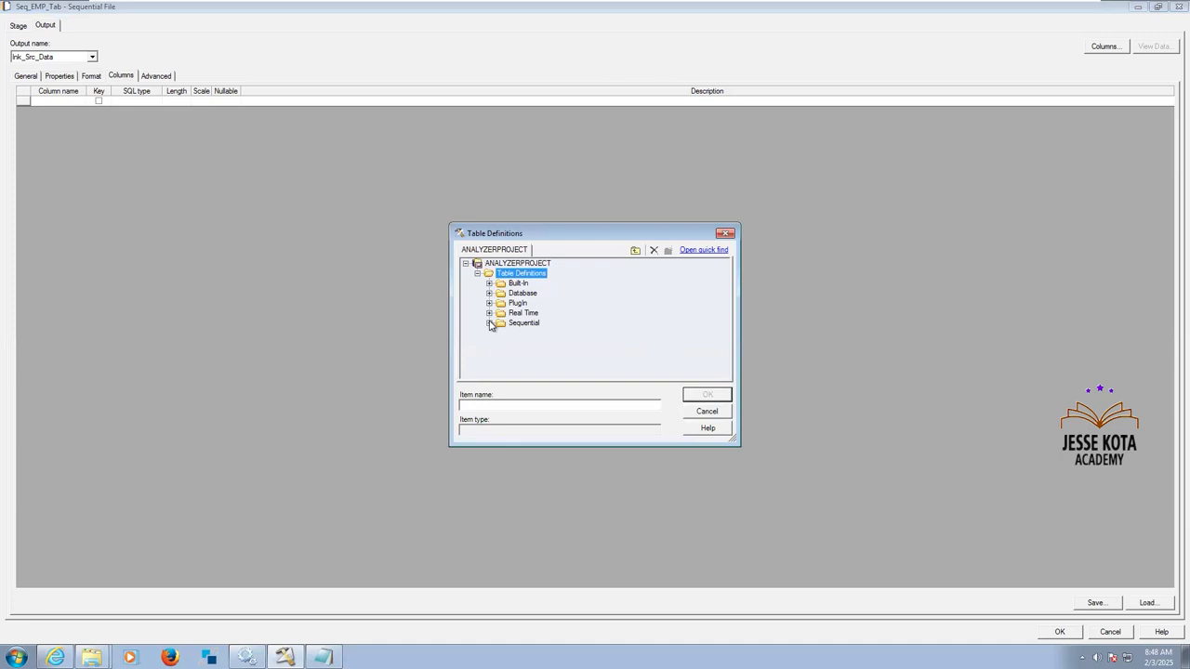
{"action": "left_click", "coordinate": [501, 343]}
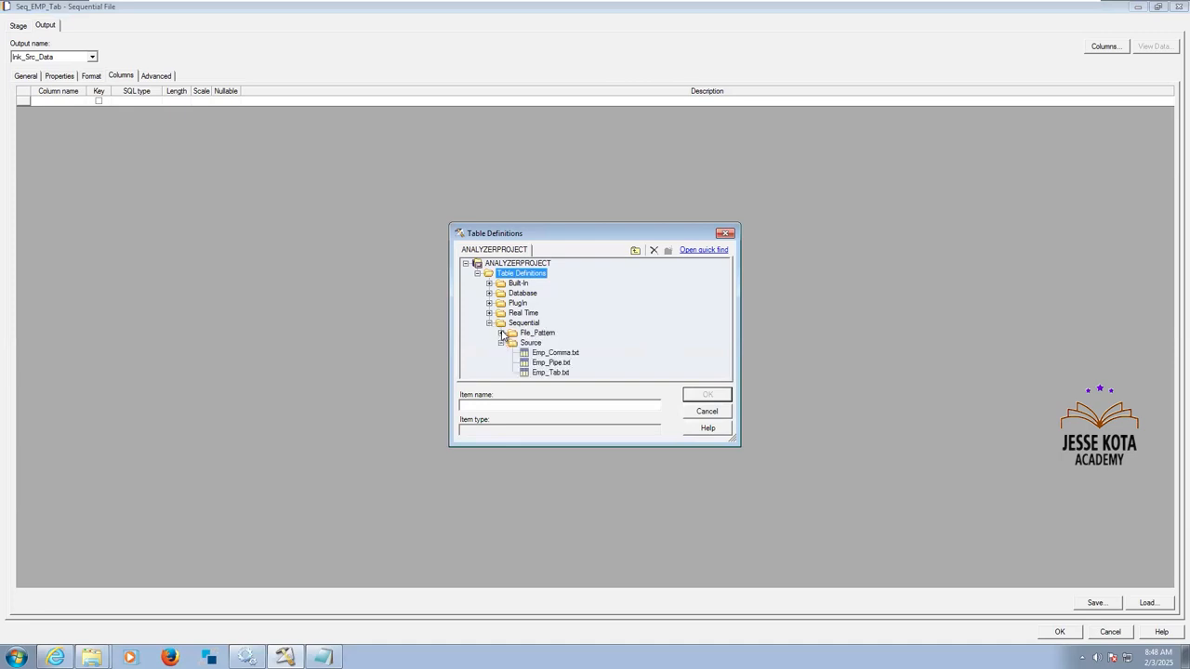
{"action": "left_click", "coordinate": [501, 332]}
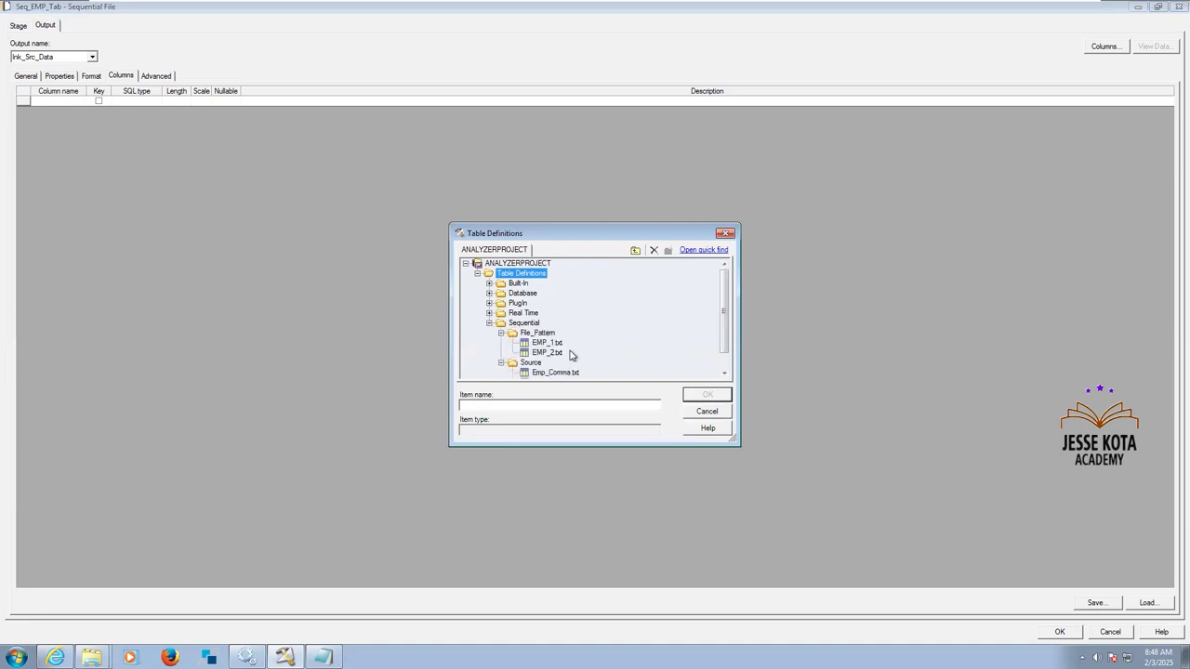
{"action": "double_click", "coordinate": [724, 374]}
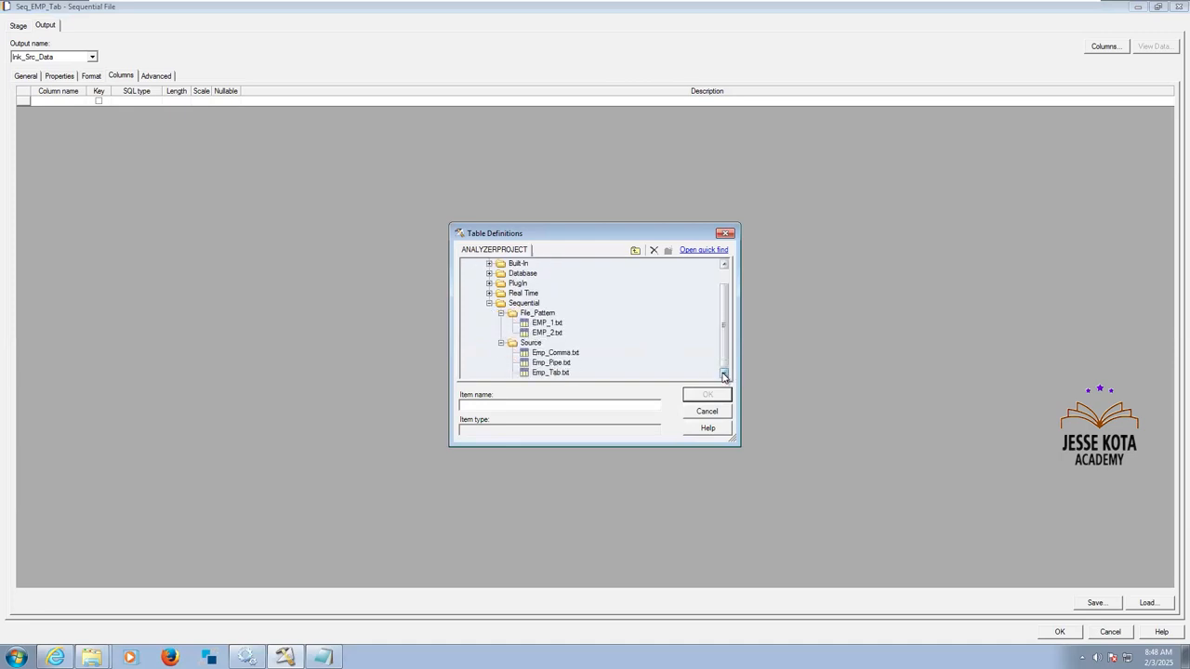
{"action": "left_click", "coordinate": [550, 372]}
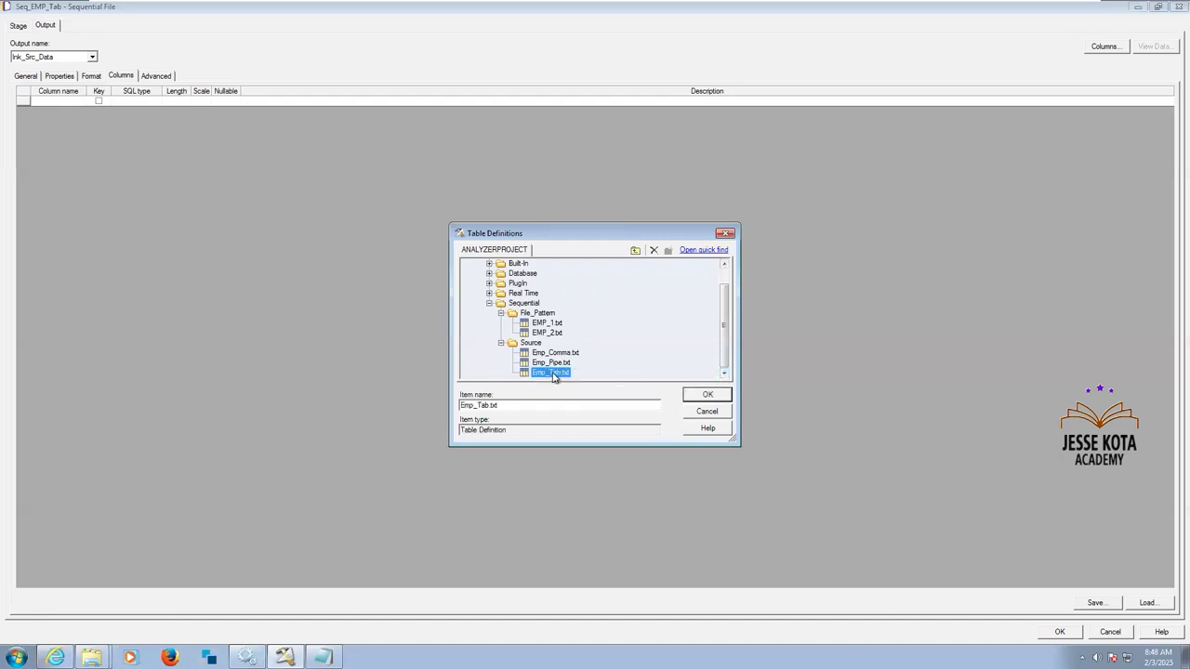
{"action": "left_click", "coordinate": [706, 397]}
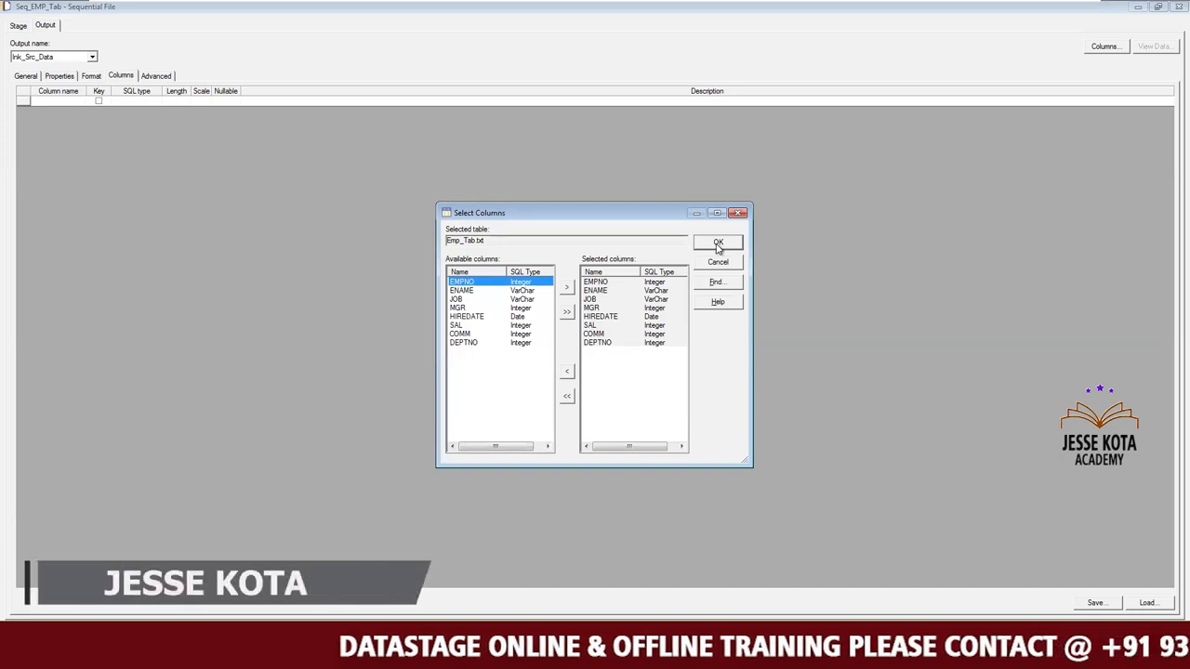
{"action": "left_click", "coordinate": [718, 243]}
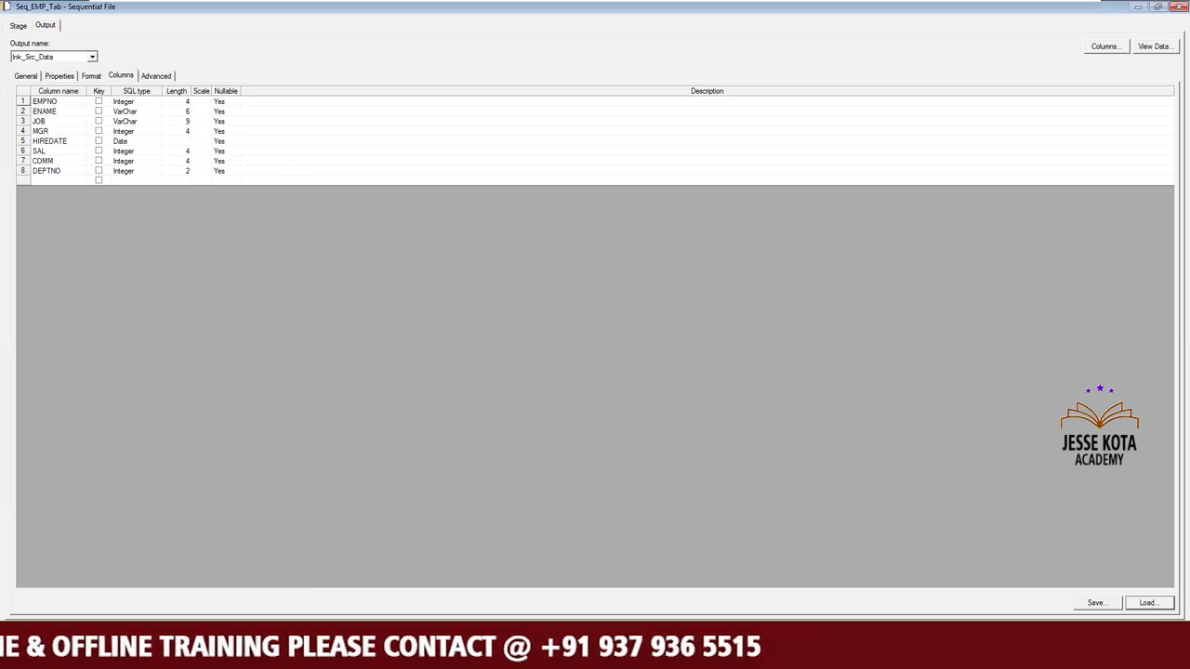
{"action": "left_click", "coordinate": [1050, 633]}
Open the sequential file metadata import for Emp_Tab.txt from the C:\Source directory.
{"action": "left_click", "coordinate": [198, 43]}
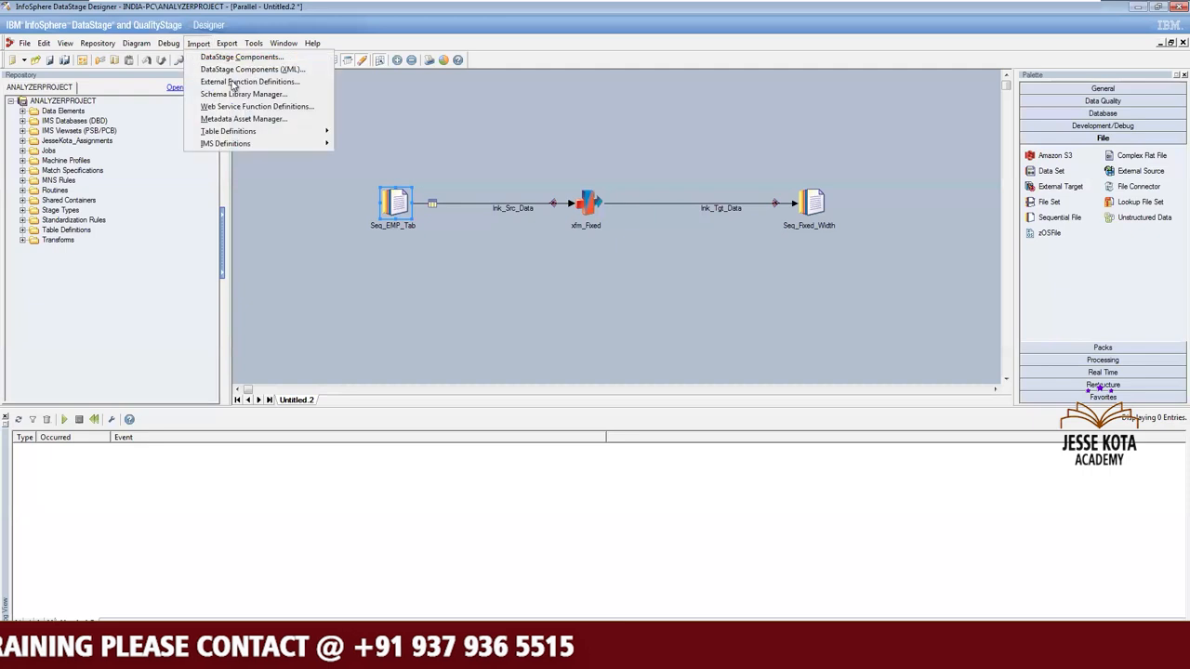
{"action": "mouse_move", "coordinate": [313, 137]}
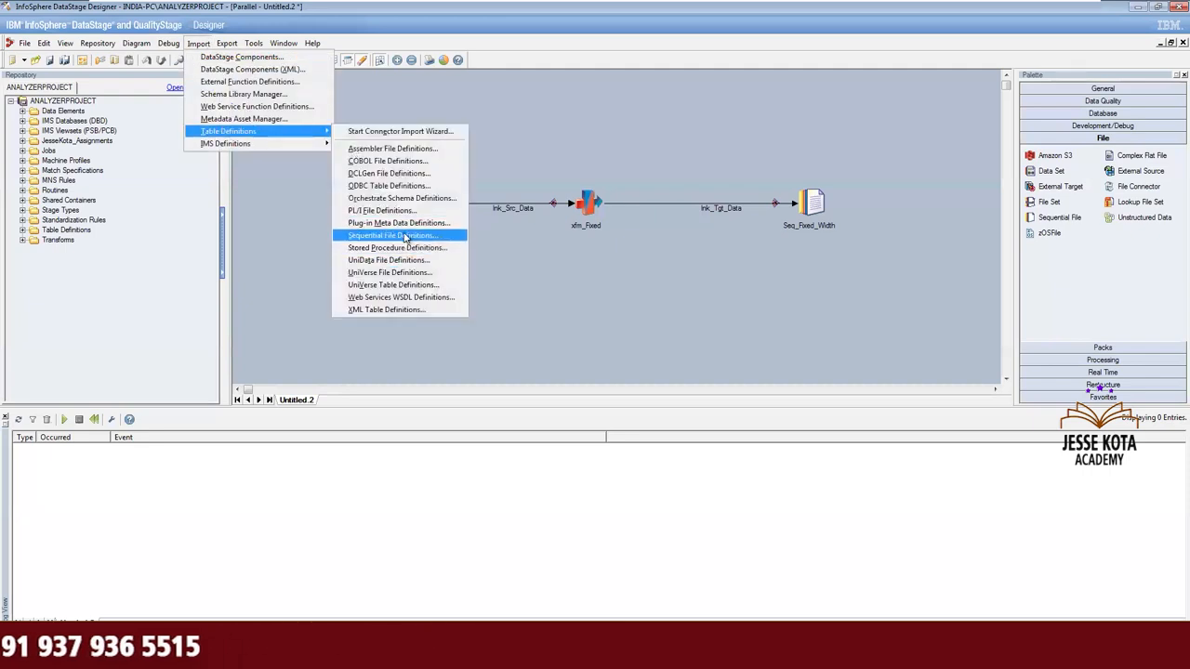
{"action": "left_click", "coordinate": [405, 236]}
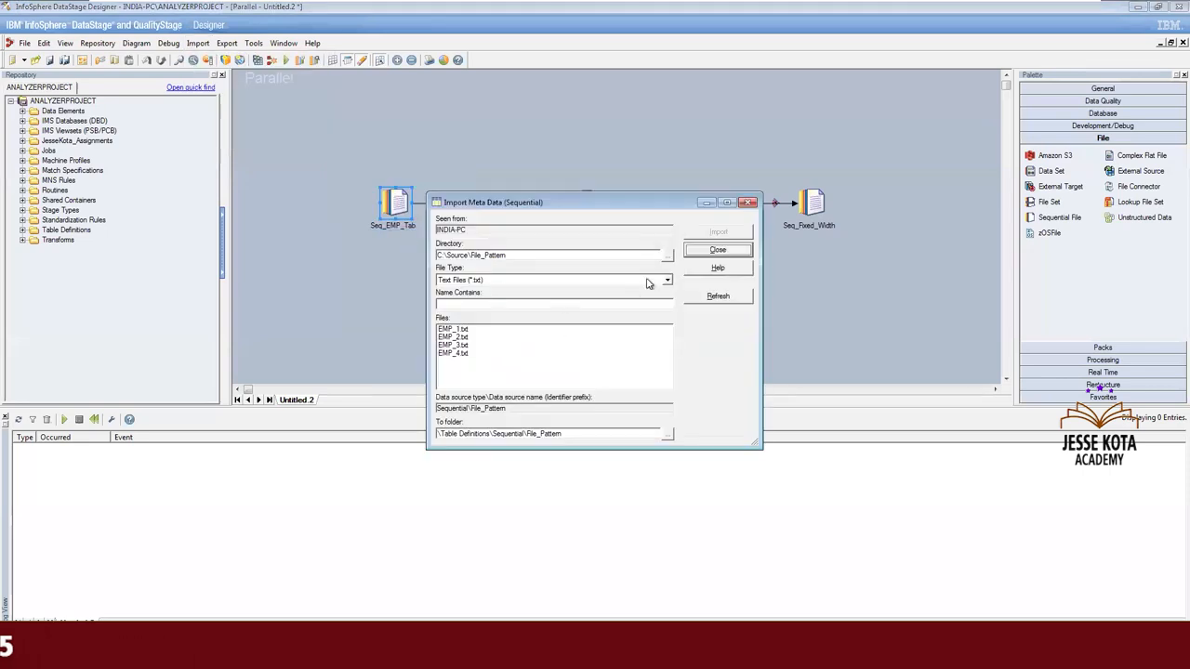
{"action": "left_click", "coordinate": [667, 257]}
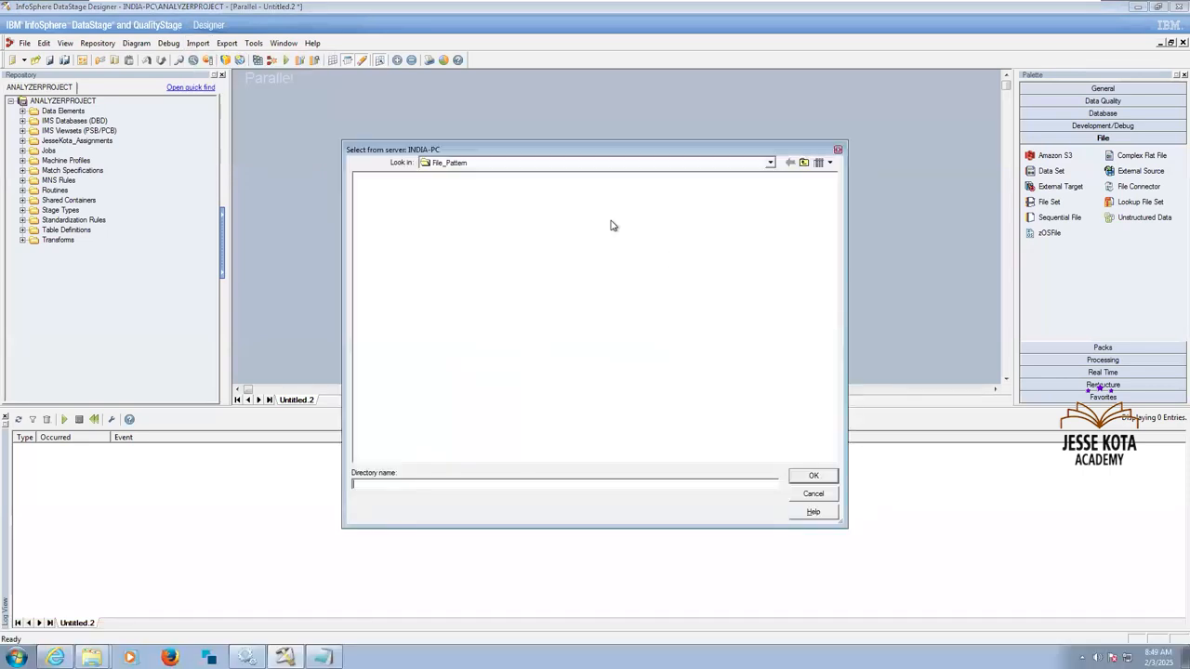
{"action": "left_click", "coordinate": [804, 163]}
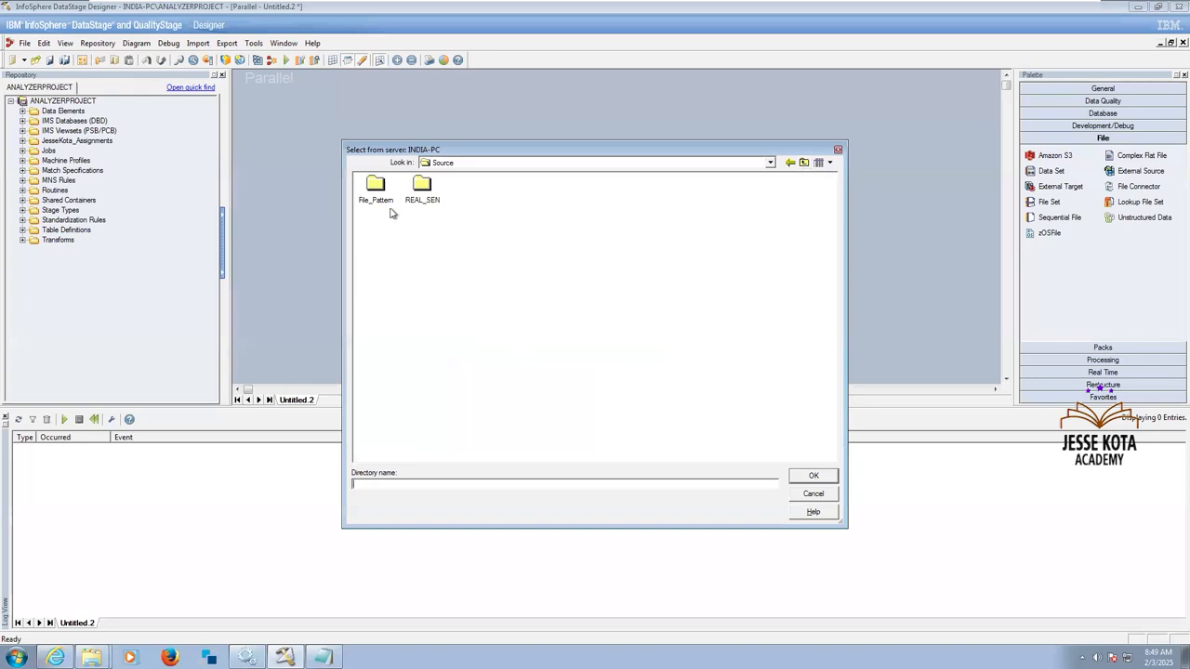
{"action": "left_click", "coordinate": [814, 477]}
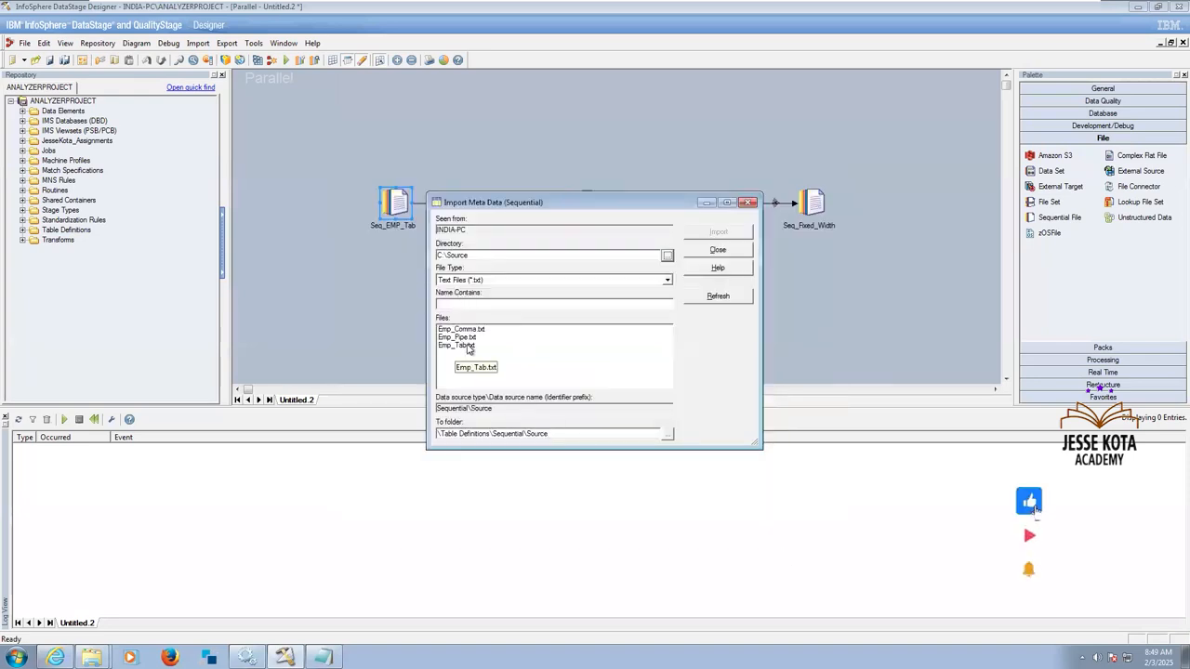
{"action": "left_click", "coordinate": [469, 346]}
{"action": "left_click", "coordinate": [716, 231]}
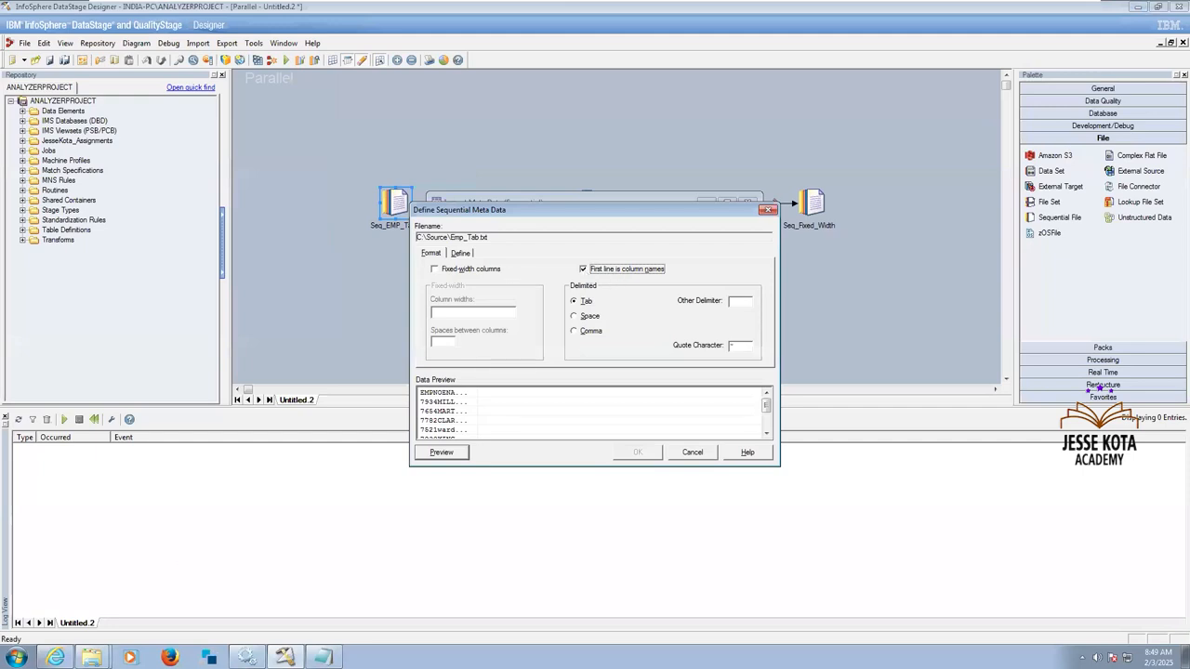
Examine the contents of the Emp_Tab text file in the Source folder using File Explorer.
{"action": "left_click", "coordinate": [323, 657]}
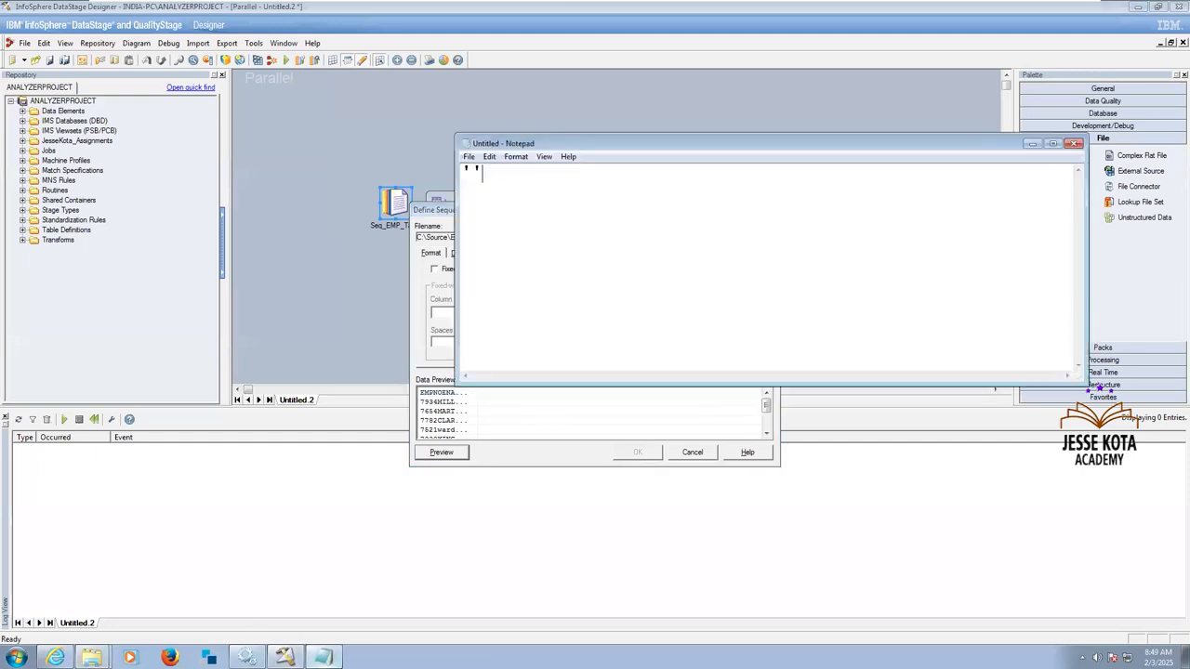
{"action": "left_click", "coordinate": [323, 657]}
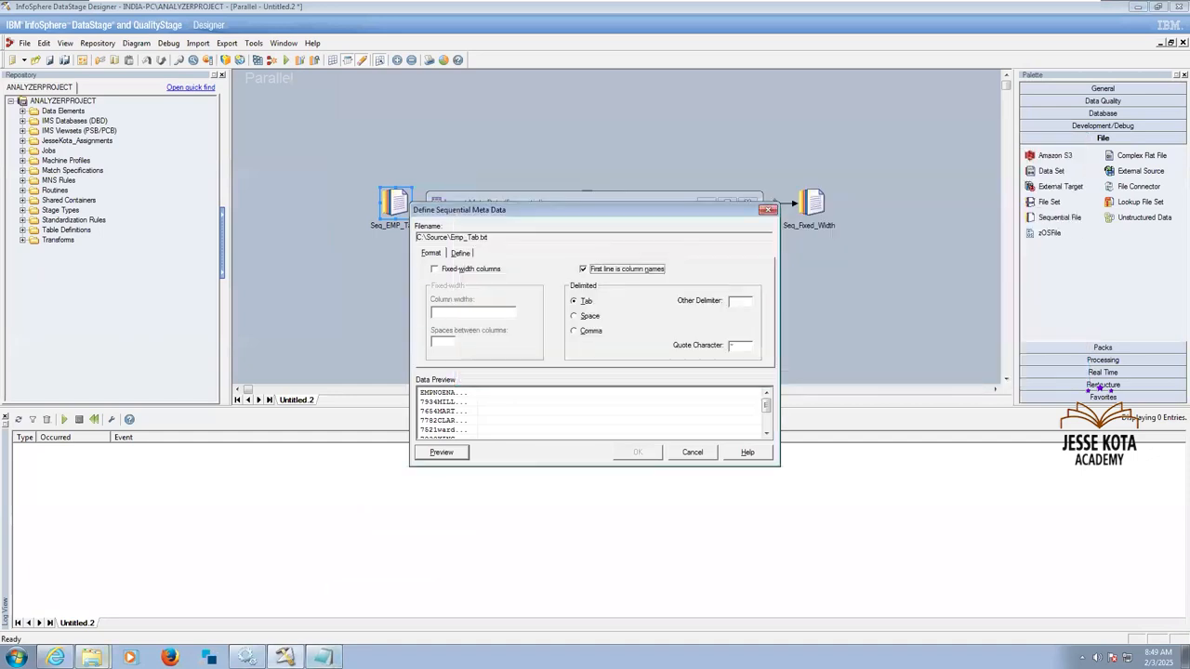
{"action": "mouse_move", "coordinate": [91, 655]}
{"action": "left_click", "coordinate": [93, 621]}
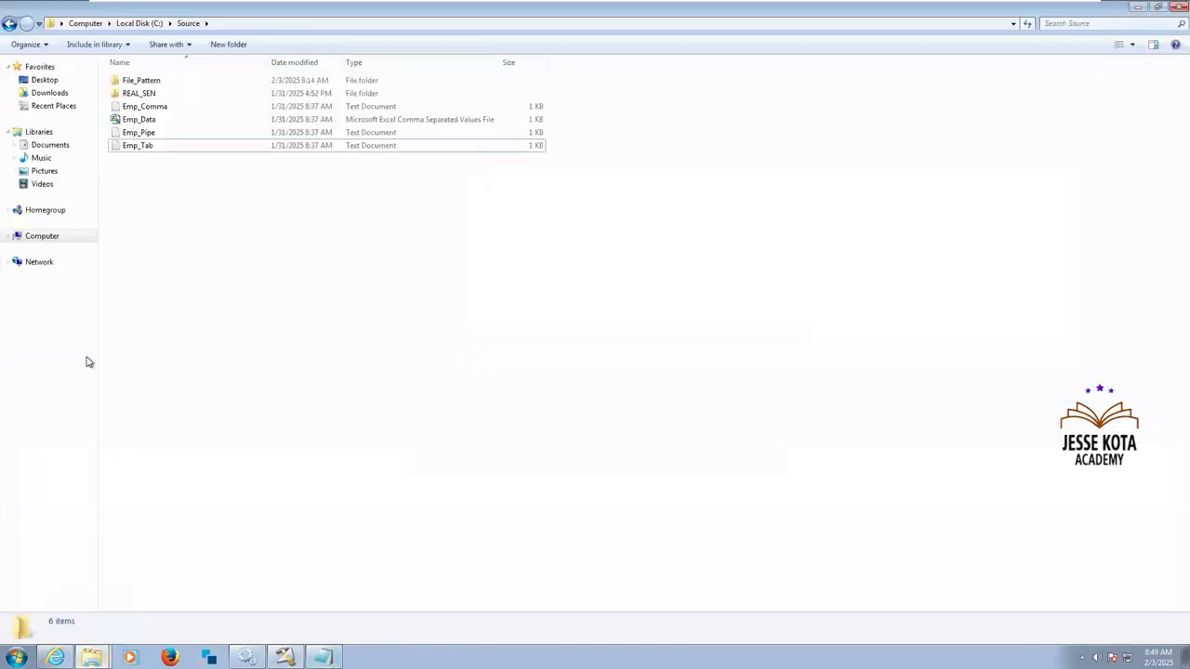
{"action": "double_click", "coordinate": [149, 146]}
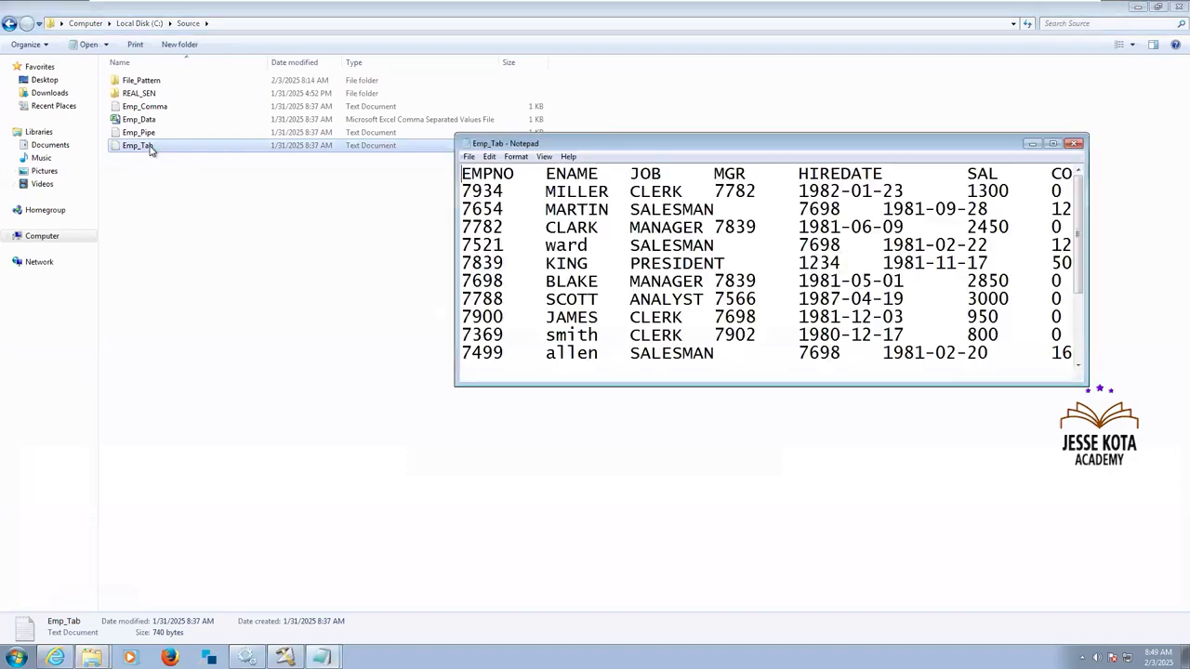
{"action": "left_click", "coordinate": [1073, 145]}
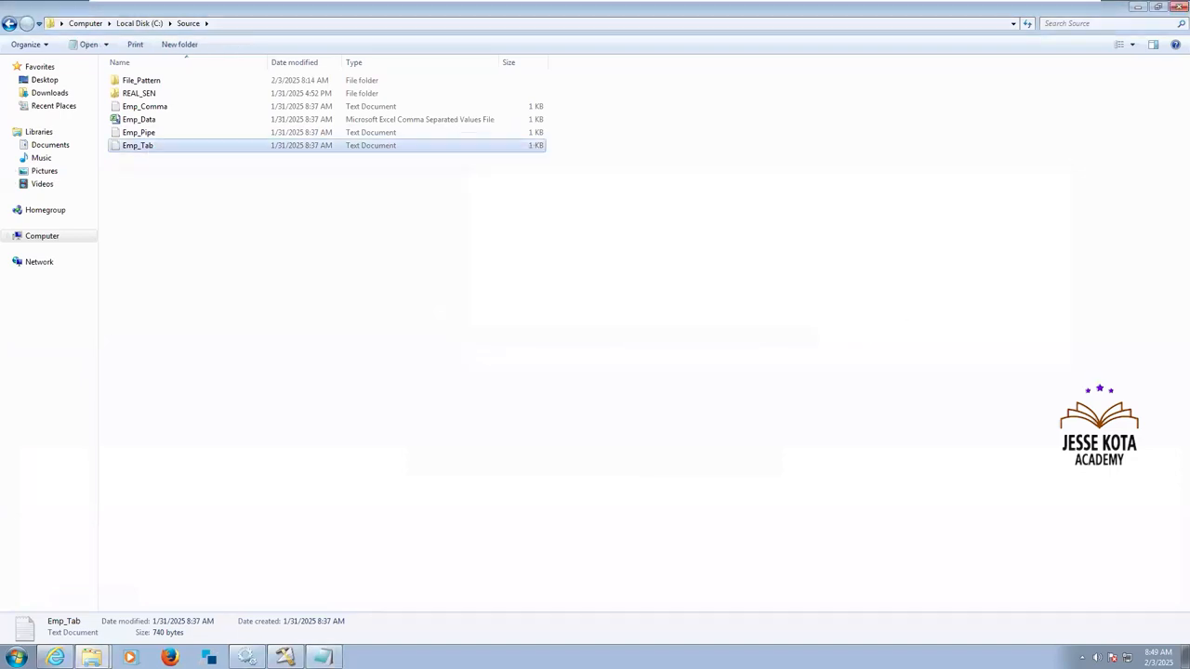
Return to DataStage Designer, review the column definitions detected for Emp_Tab.txt, and close the import without saving it.
{"action": "left_click", "coordinate": [286, 657]}
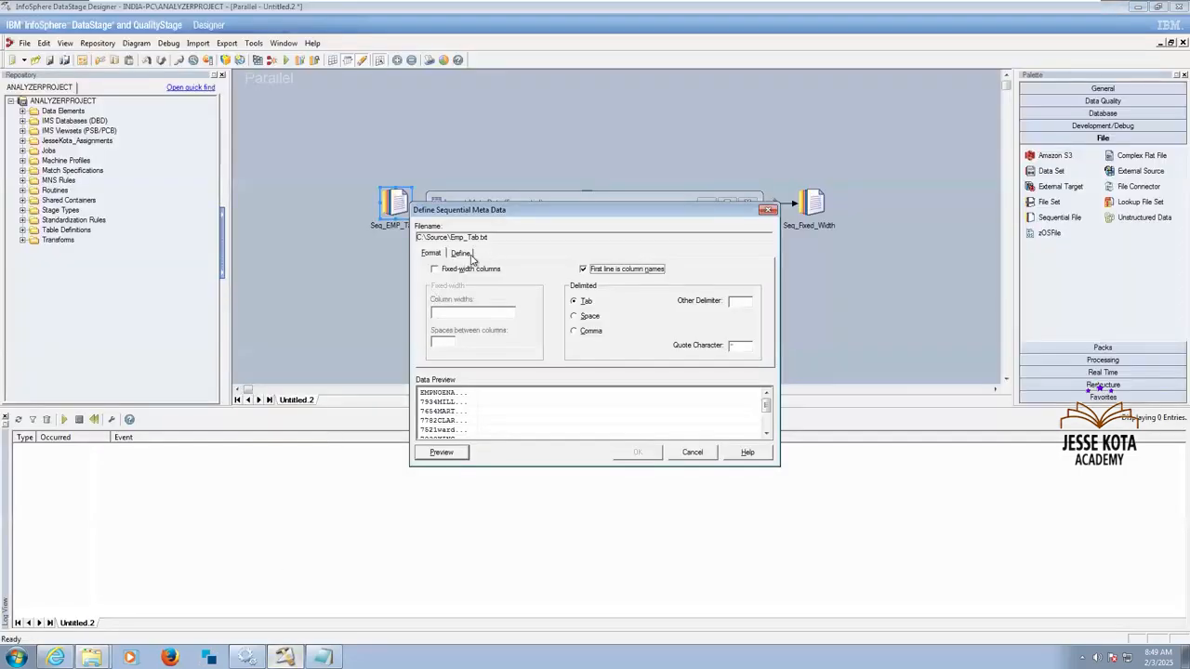
{"action": "left_click", "coordinate": [467, 256]}
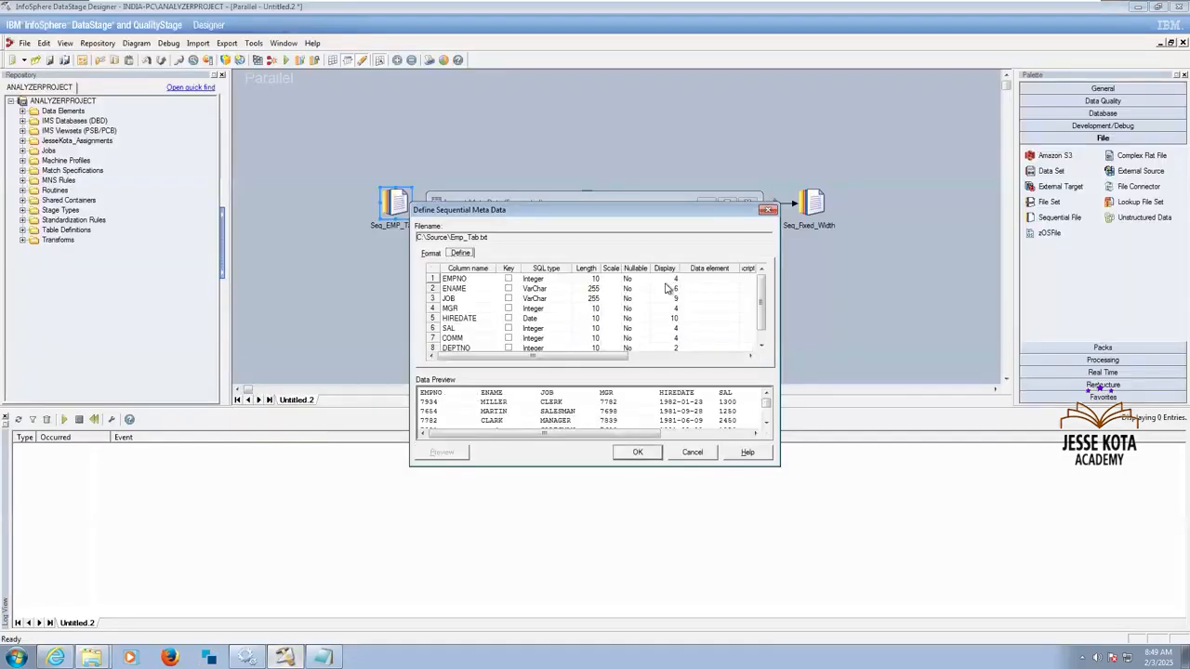
{"action": "left_click", "coordinate": [693, 455]}
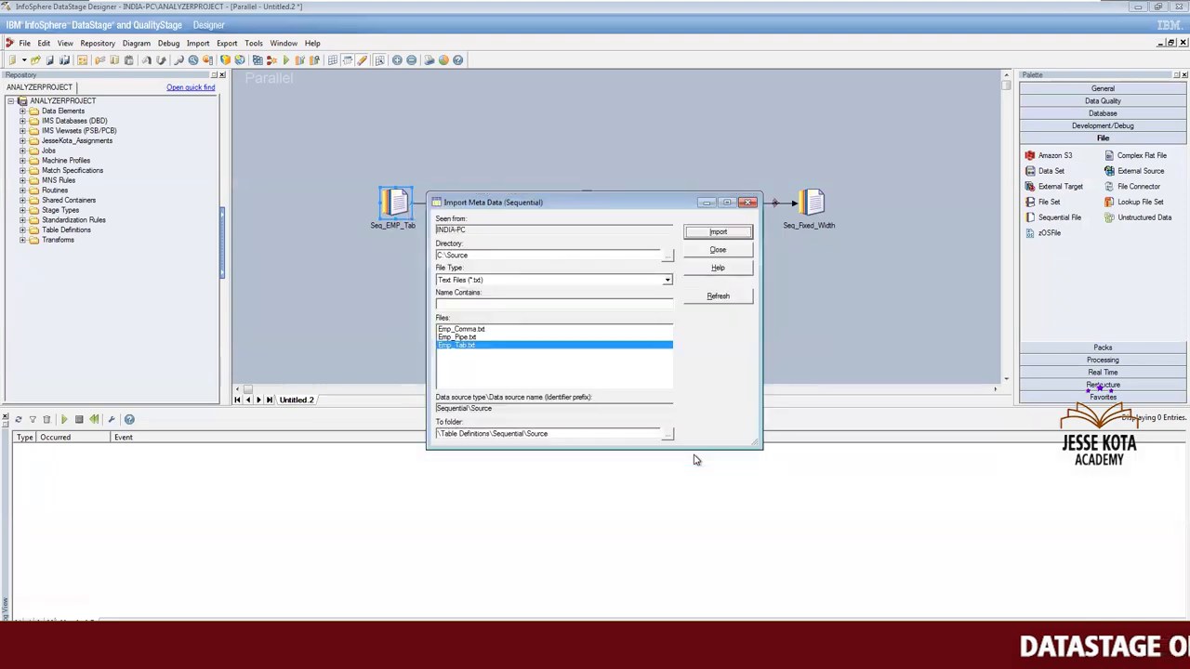
{"action": "left_click", "coordinate": [718, 251]}
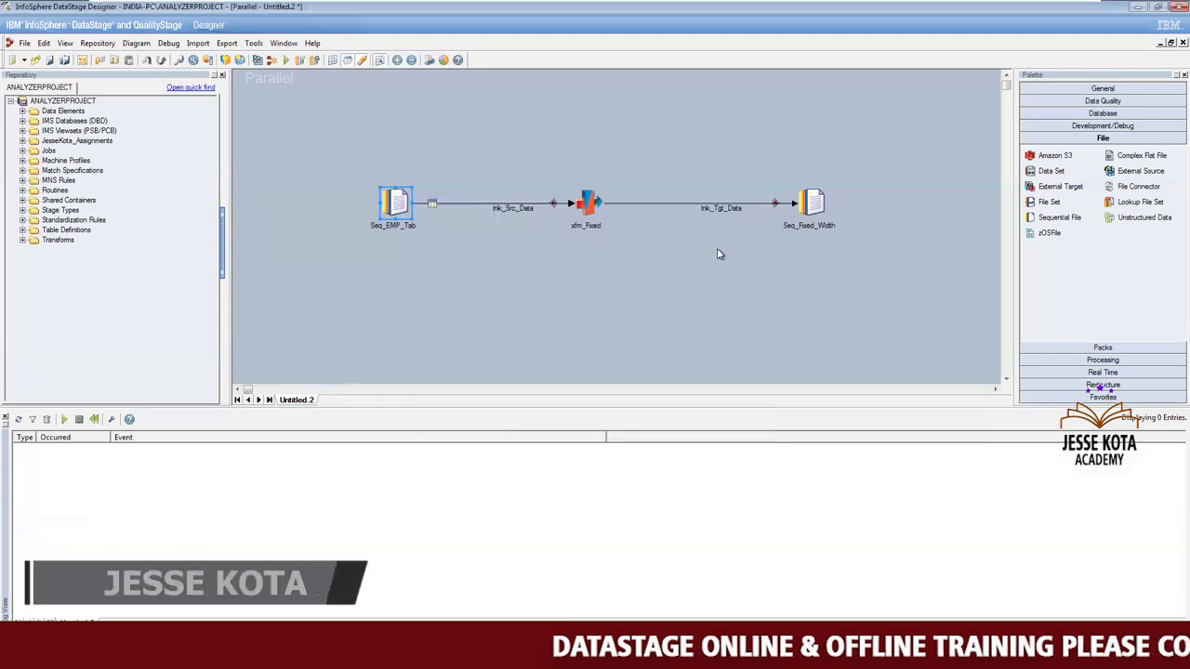
Map all lnk_Src_Data columns to the lnk_Tgt_Data output link in the xfm_Fixed Transformer.
{"action": "left_click", "coordinate": [589, 206]}
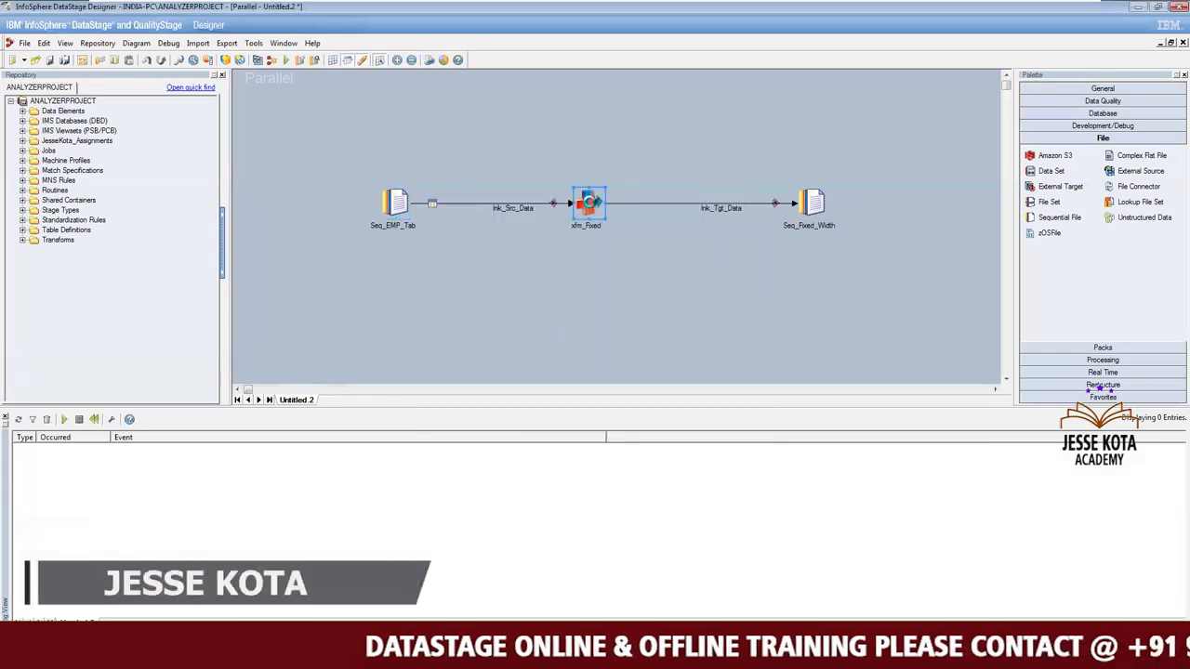
{"action": "double_click", "coordinate": [589, 206]}
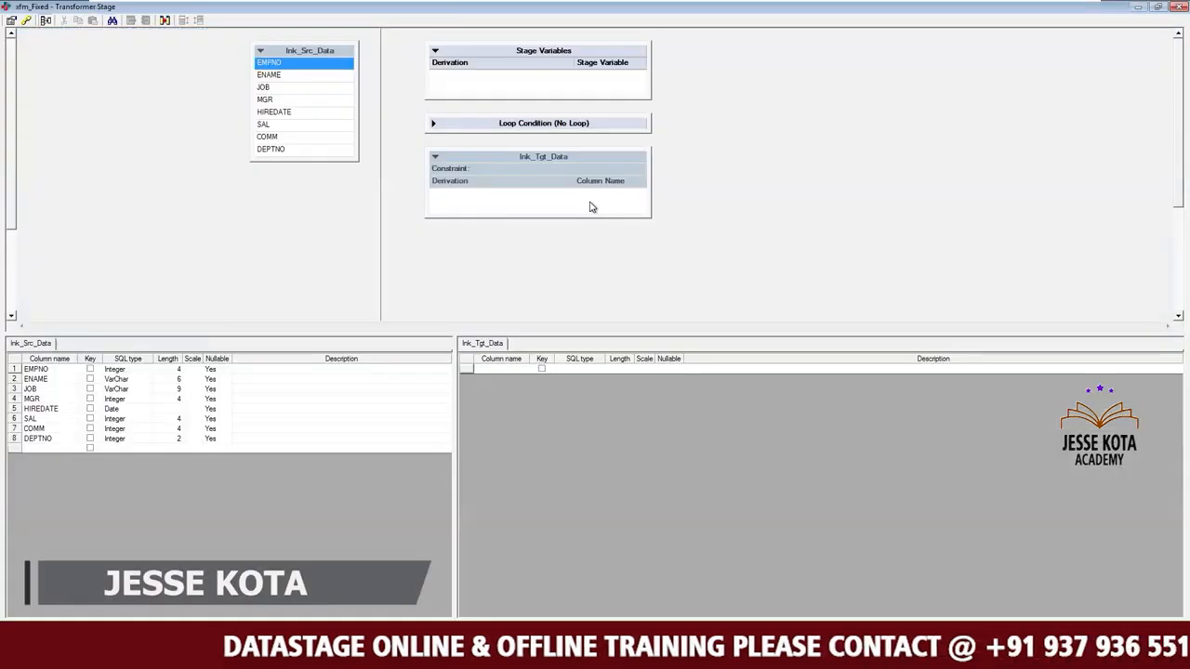
{"action": "left_click", "coordinate": [304, 88]}
{"action": "key", "text": "ctrl+a"}
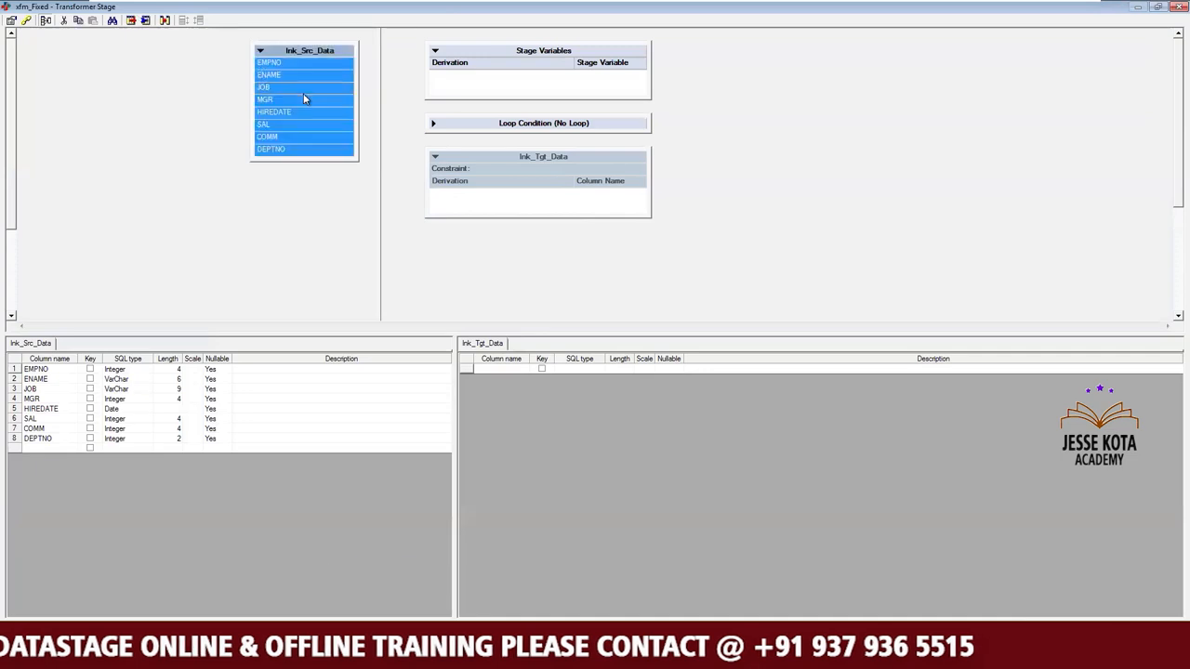
{"action": "left_click_drag", "start_coordinate": [326, 53], "coordinate": [476, 206]}
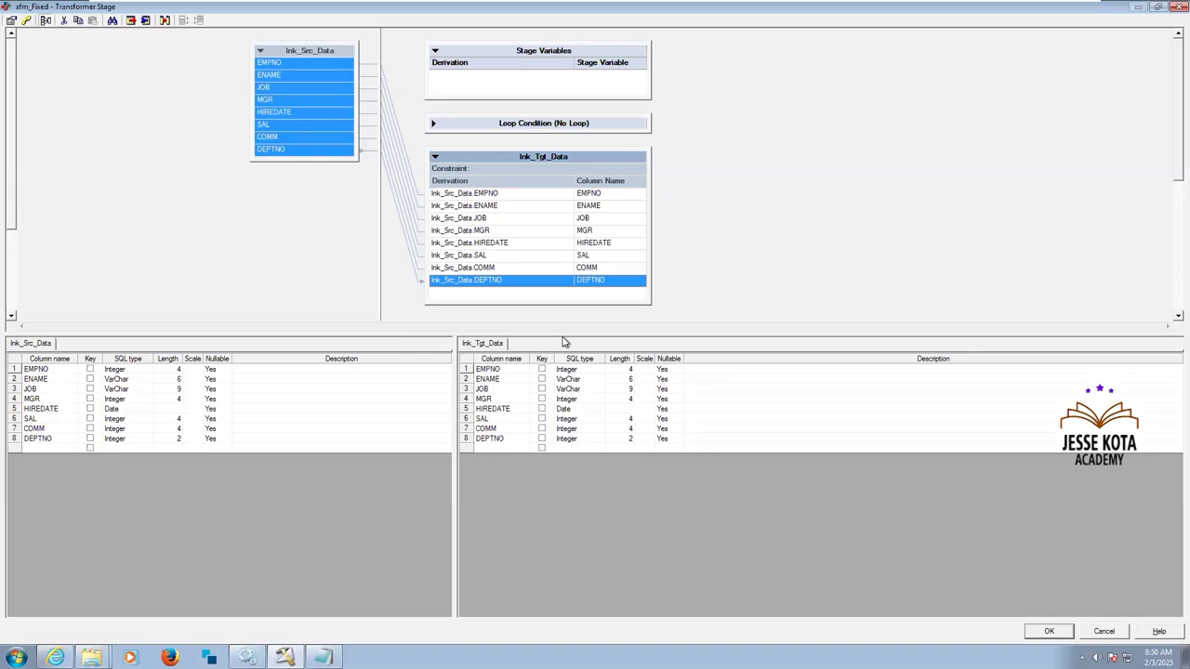
Set the SQL type of EMPNO, ENAME, JOB and MGR in the lnk_Tgt_Data output to Char.
{"action": "left_click", "coordinate": [589, 371]}
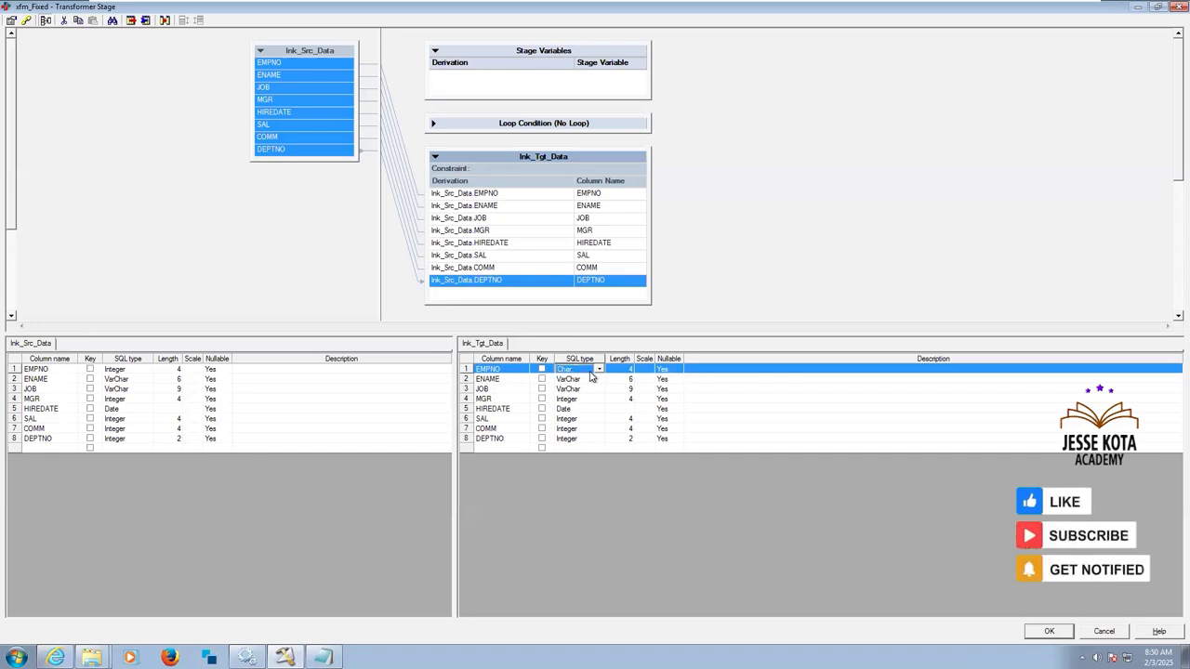
{"action": "left_click", "coordinate": [589, 379]}
{"action": "key", "text": "c"}
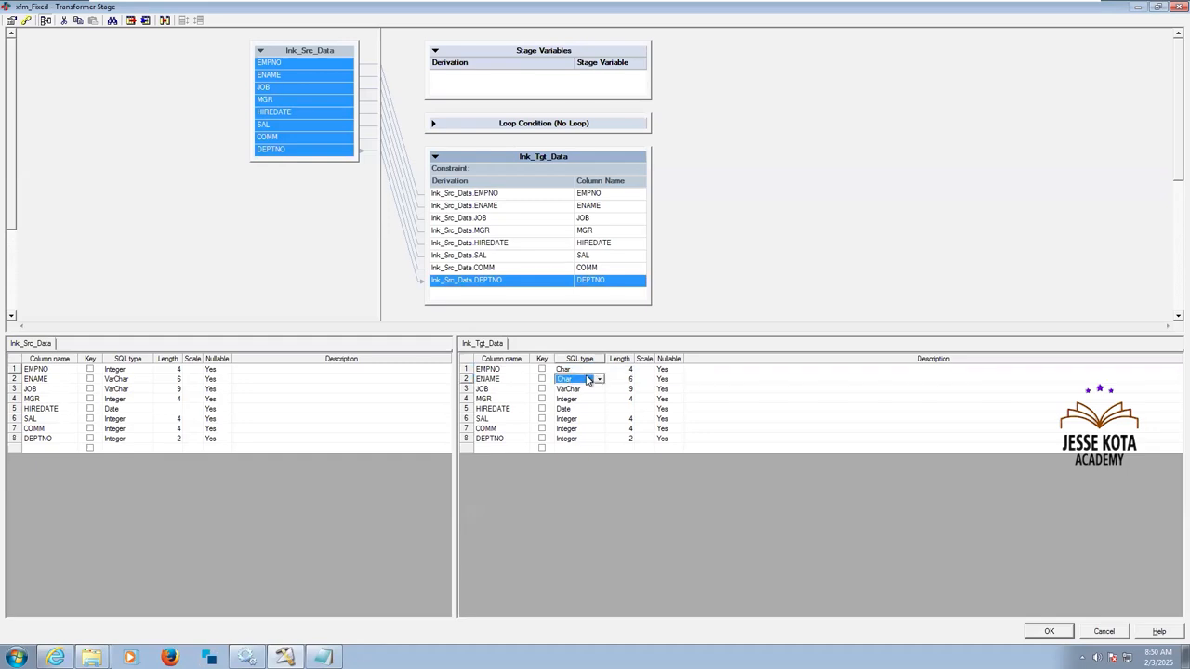
{"action": "left_click", "coordinate": [592, 388]}
{"action": "key", "text": "c"}
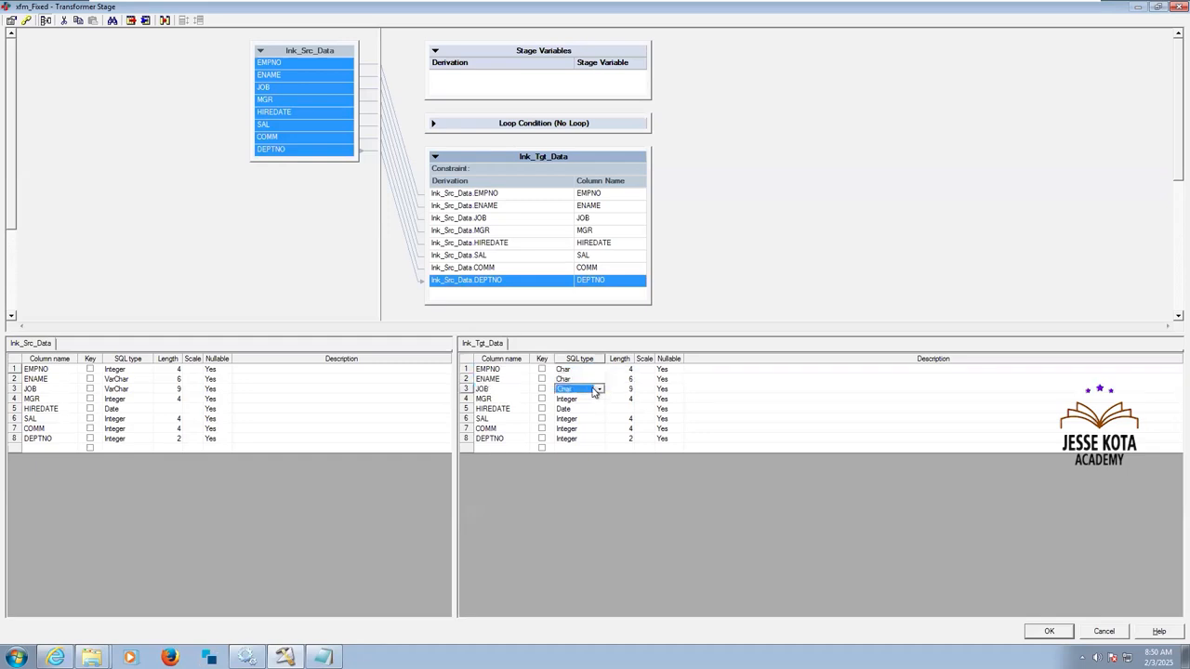
{"action": "left_click", "coordinate": [584, 399]}
{"action": "key", "text": "c"}
Set the HIREDATE output column in lnk_Tgt_Data to SQL type Char with length 10.
{"action": "left_click", "coordinate": [586, 419]}
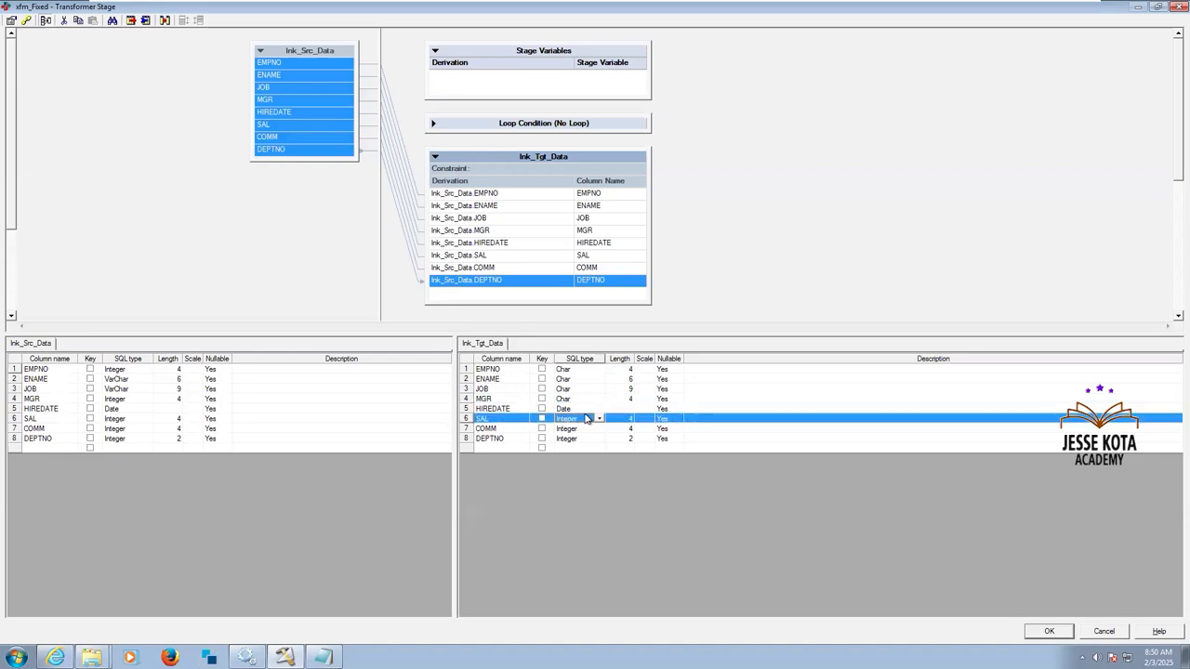
{"action": "left_click", "coordinate": [584, 409]}
{"action": "key", "text": "c"}
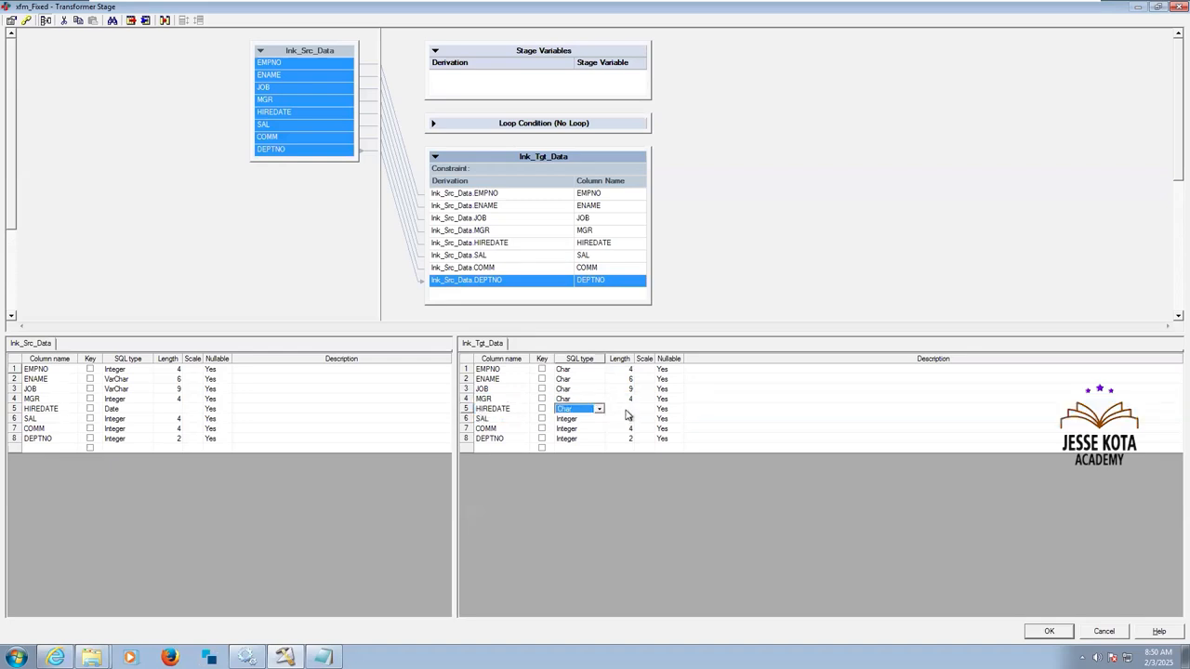
{"action": "left_click", "coordinate": [624, 412]}
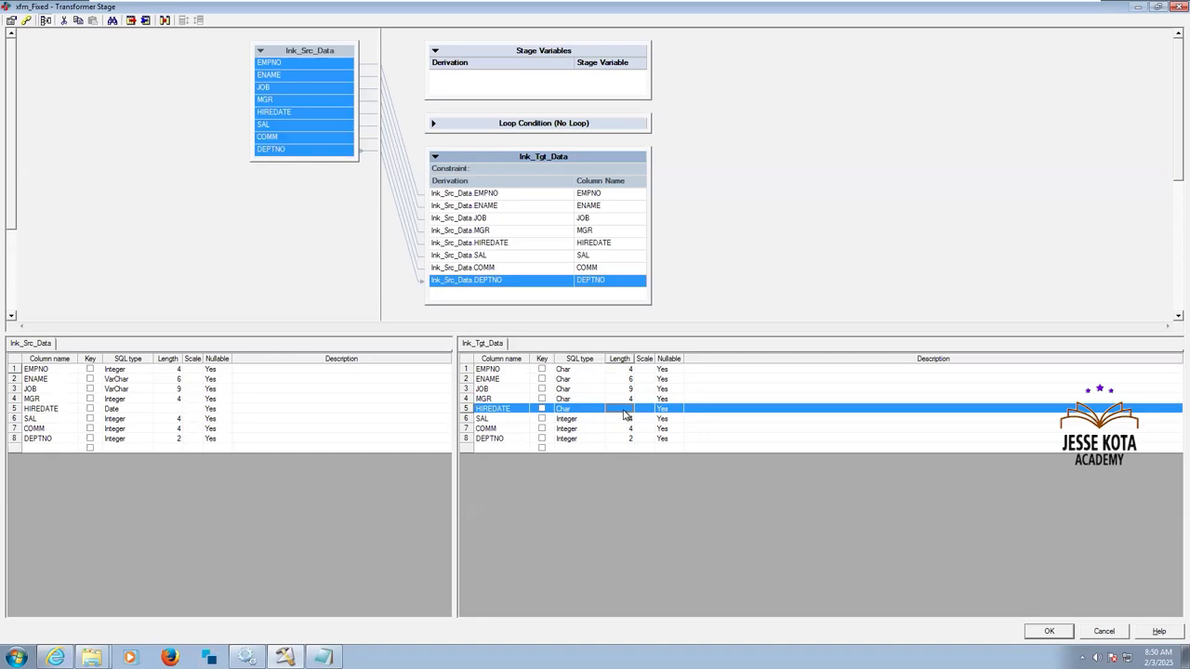
{"action": "left_click", "coordinate": [625, 411]}
{"action": "type", "text": "10"}
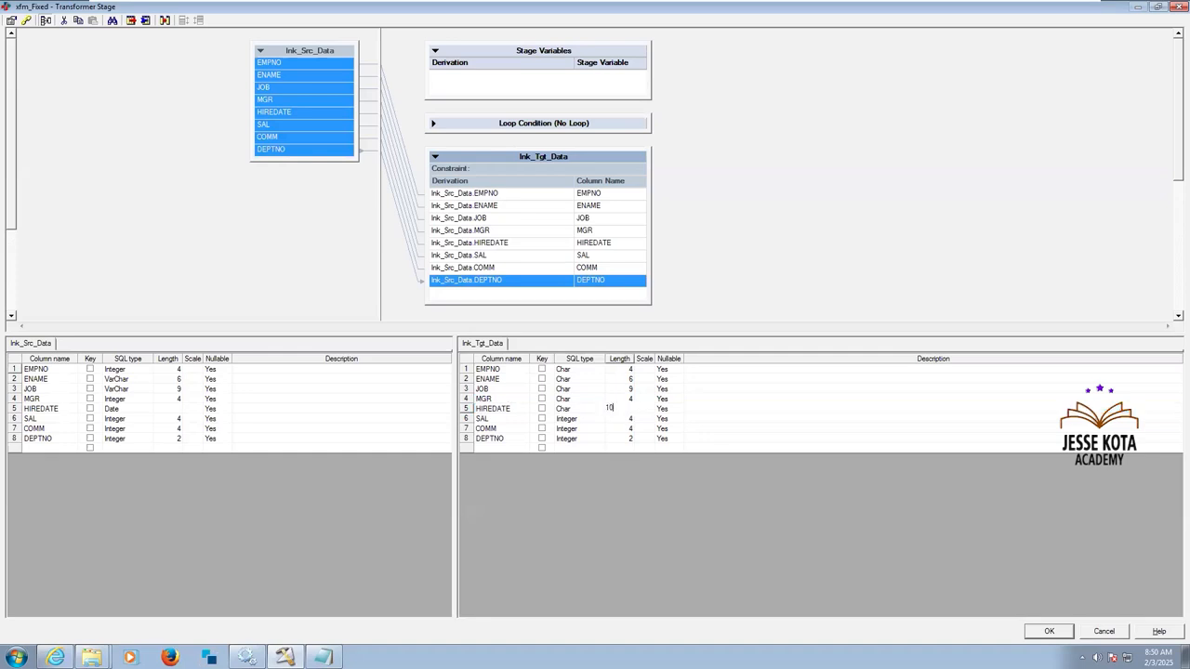
Set the SQL type of the SAL and COMM output columns to Char and of DEPTNO to VarChar.
{"action": "left_click", "coordinate": [588, 423]}
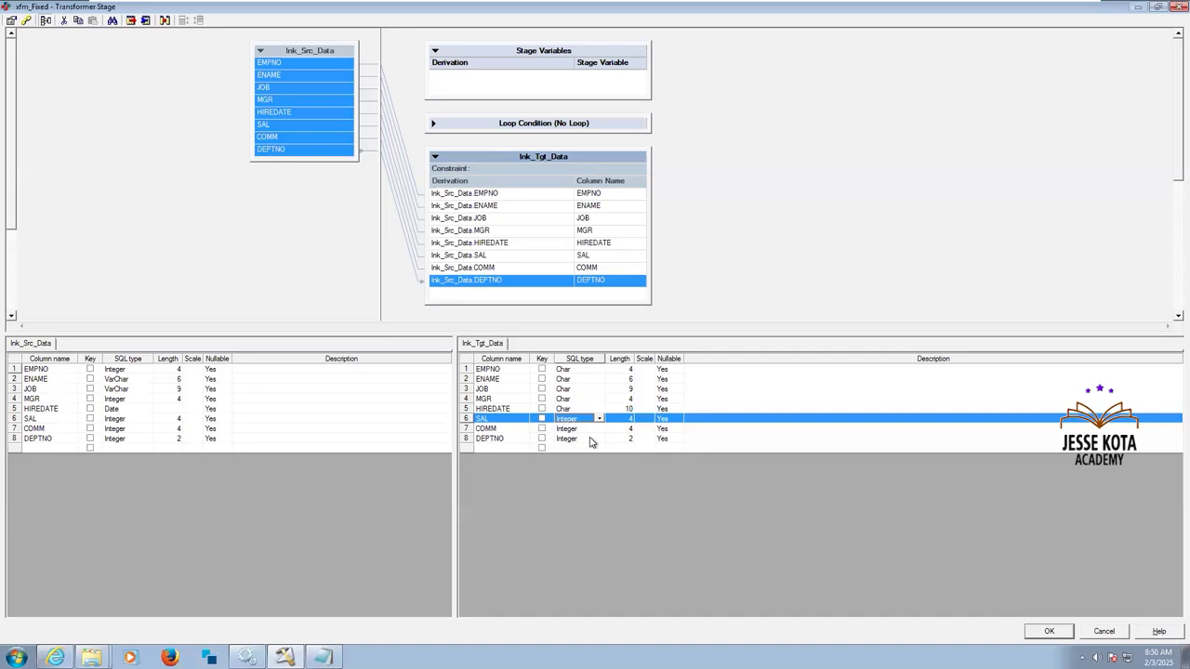
{"action": "key", "text": "c"}
{"action": "left_click", "coordinate": [586, 430]}
{"action": "key", "text": "c"}
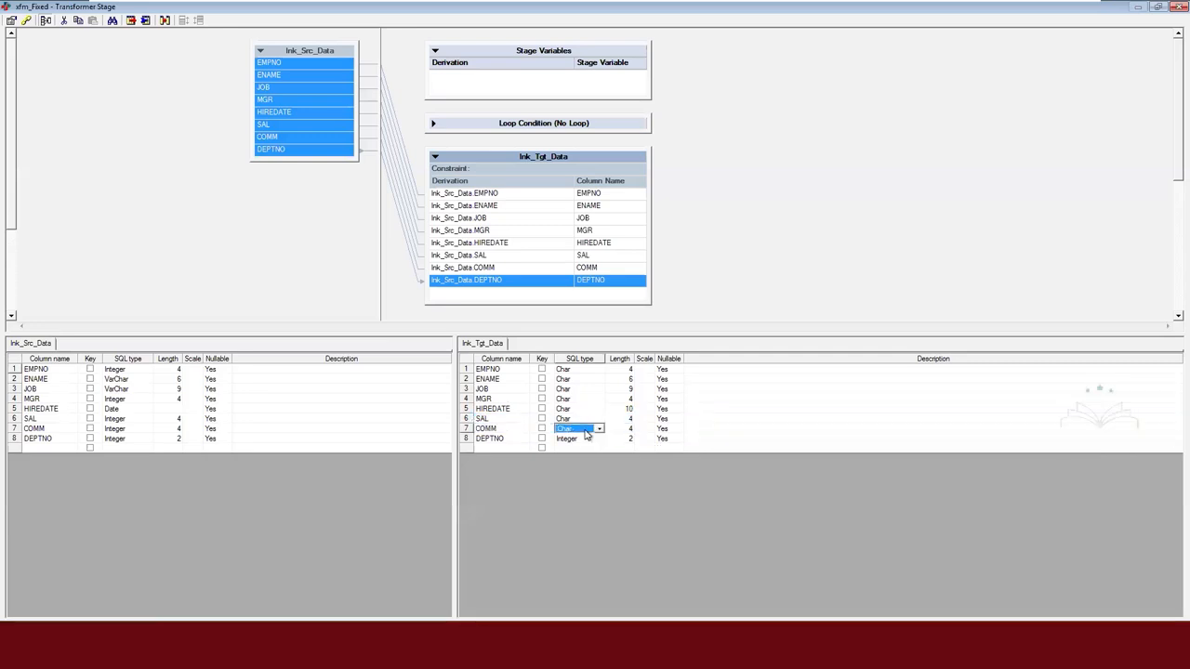
{"action": "left_click", "coordinate": [586, 441]}
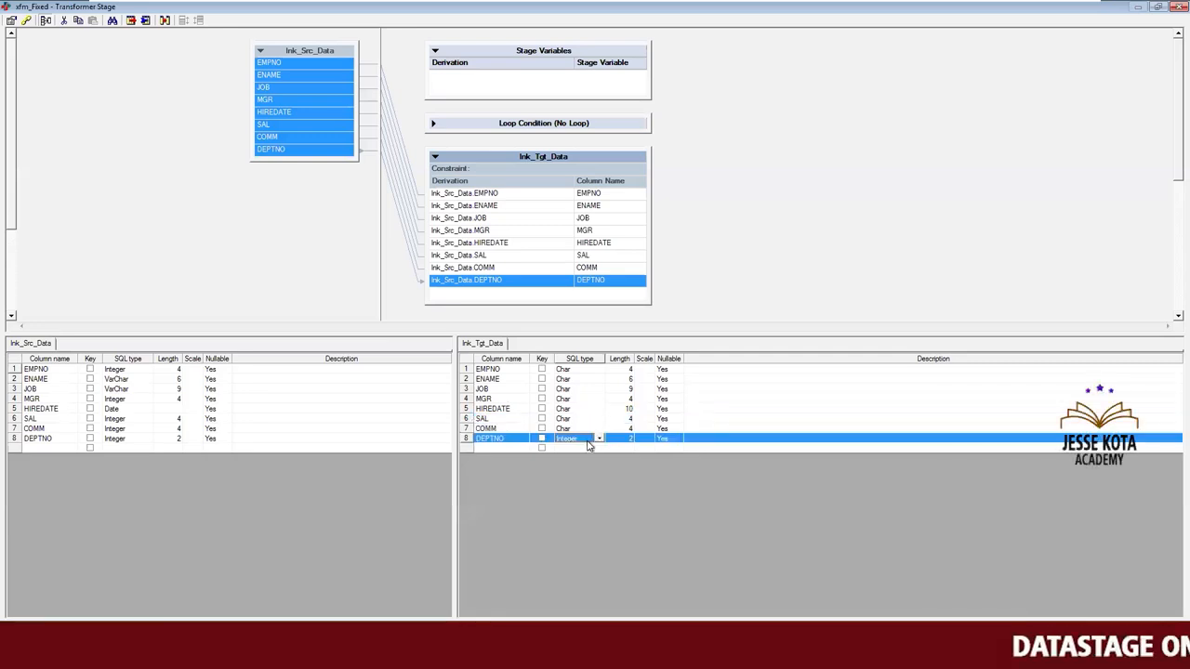
{"action": "key", "text": "v"}
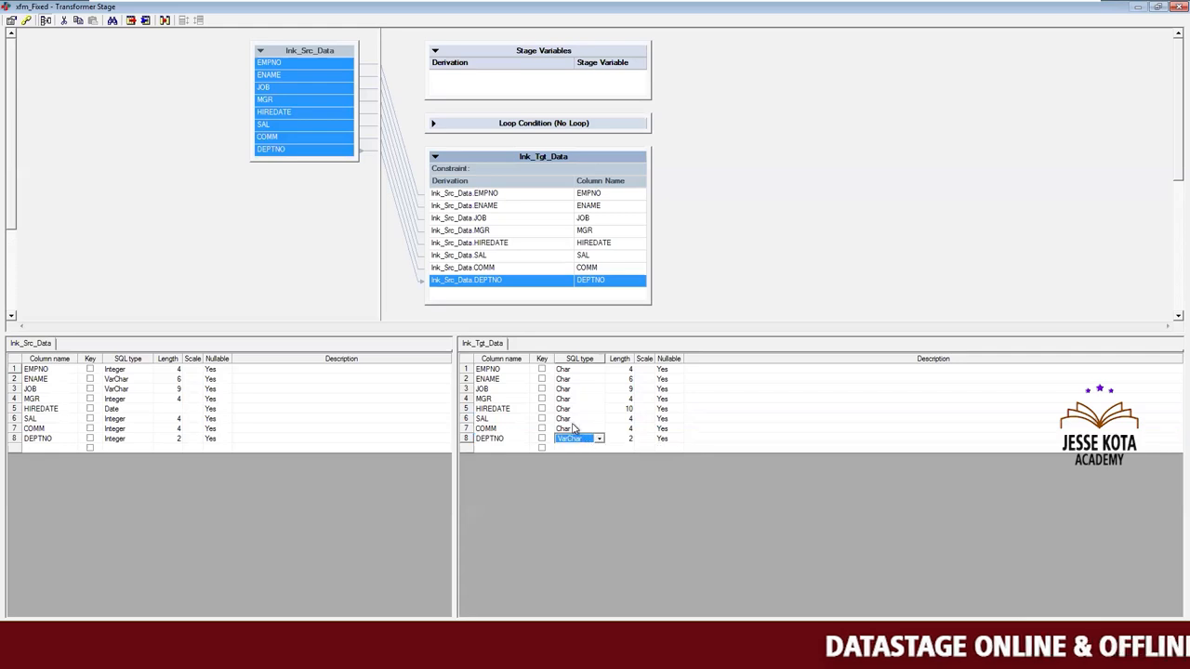
Review the SQL types of the source and target link columns and accept the xfm_Fixed Transformer settings.
{"action": "left_click", "coordinate": [575, 430]}
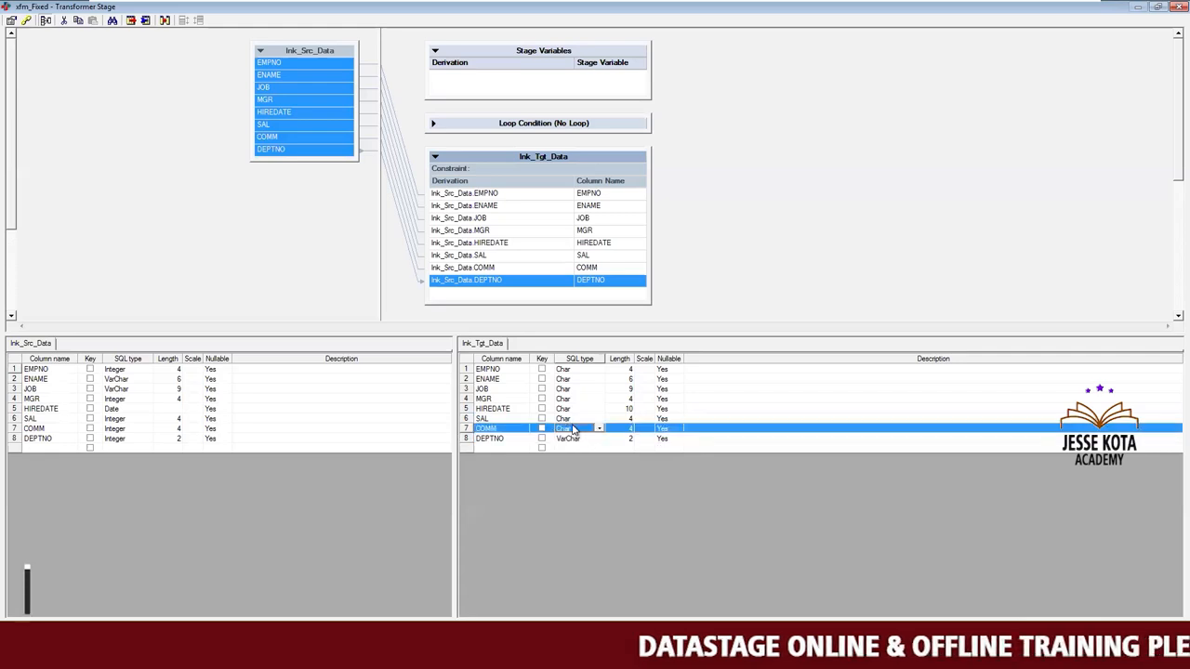
{"action": "left_click", "coordinate": [587, 440]}
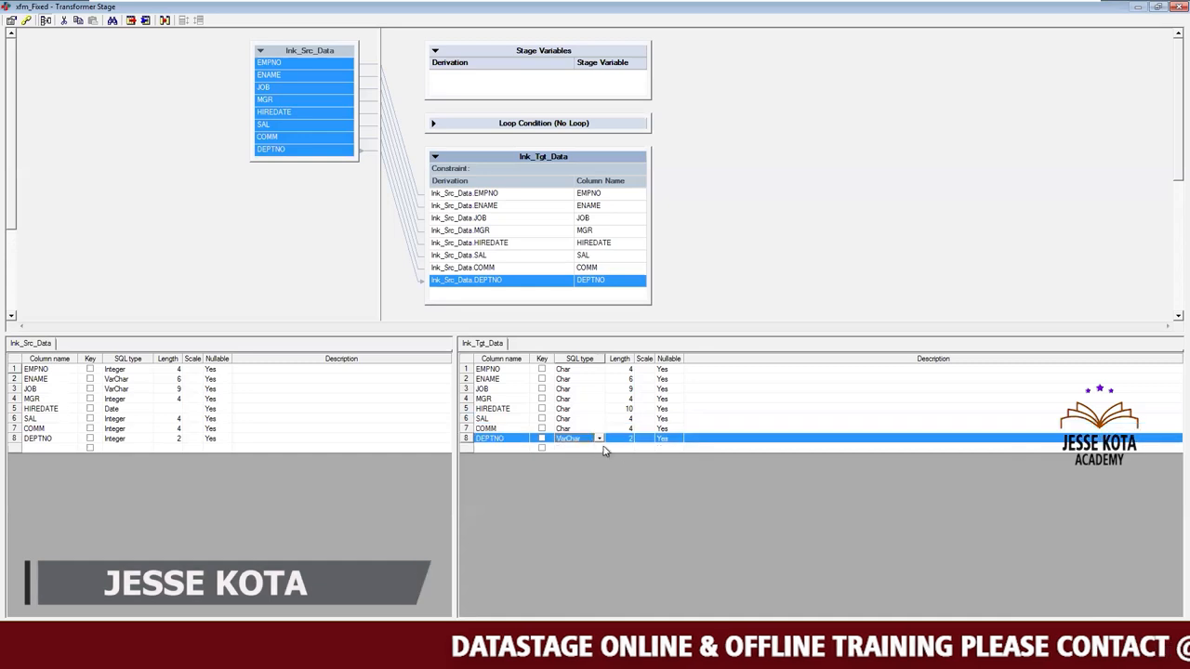
{"action": "left_click", "coordinate": [581, 369]}
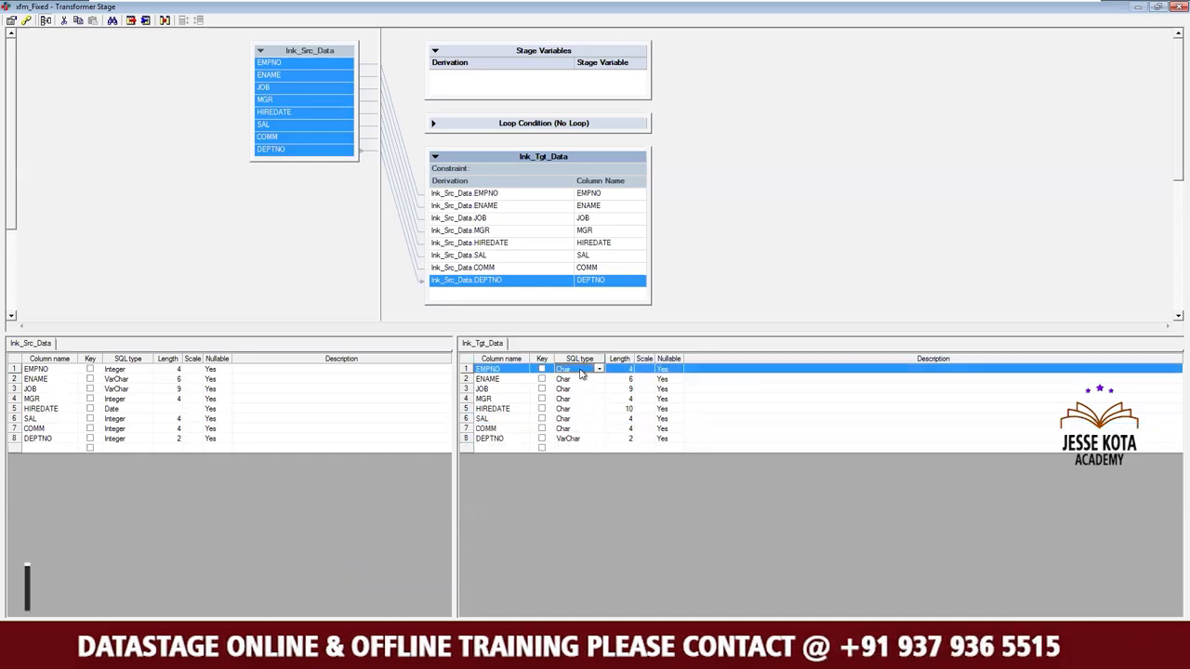
{"action": "left_click", "coordinate": [586, 390]}
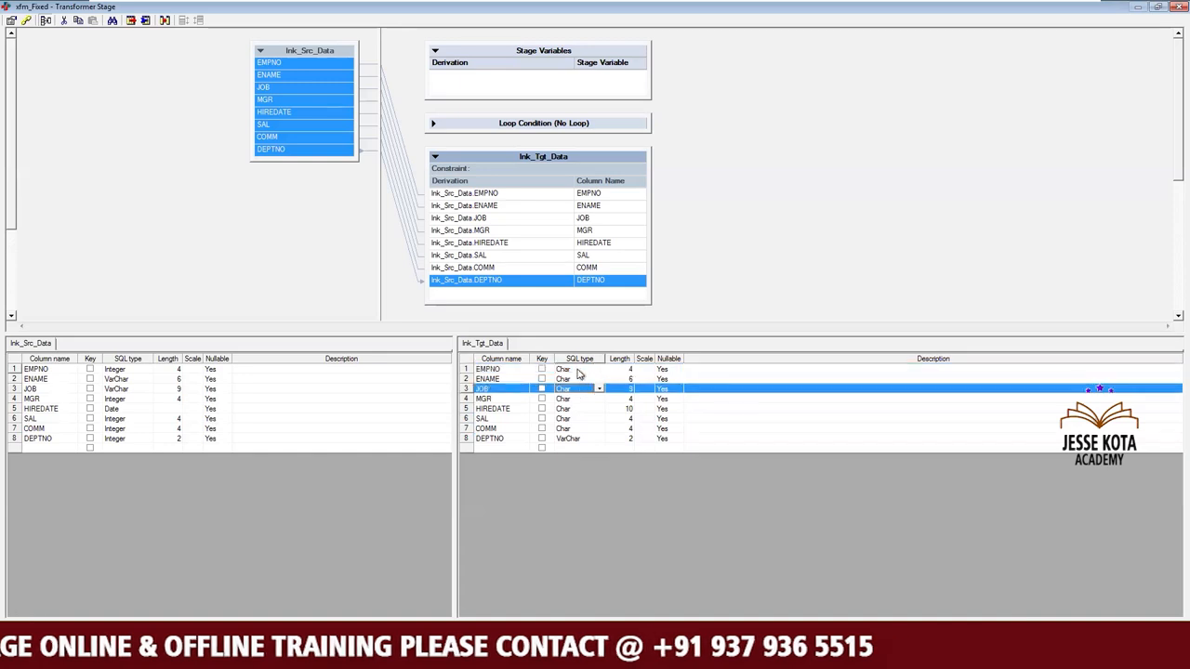
{"action": "left_click", "coordinate": [578, 372]}
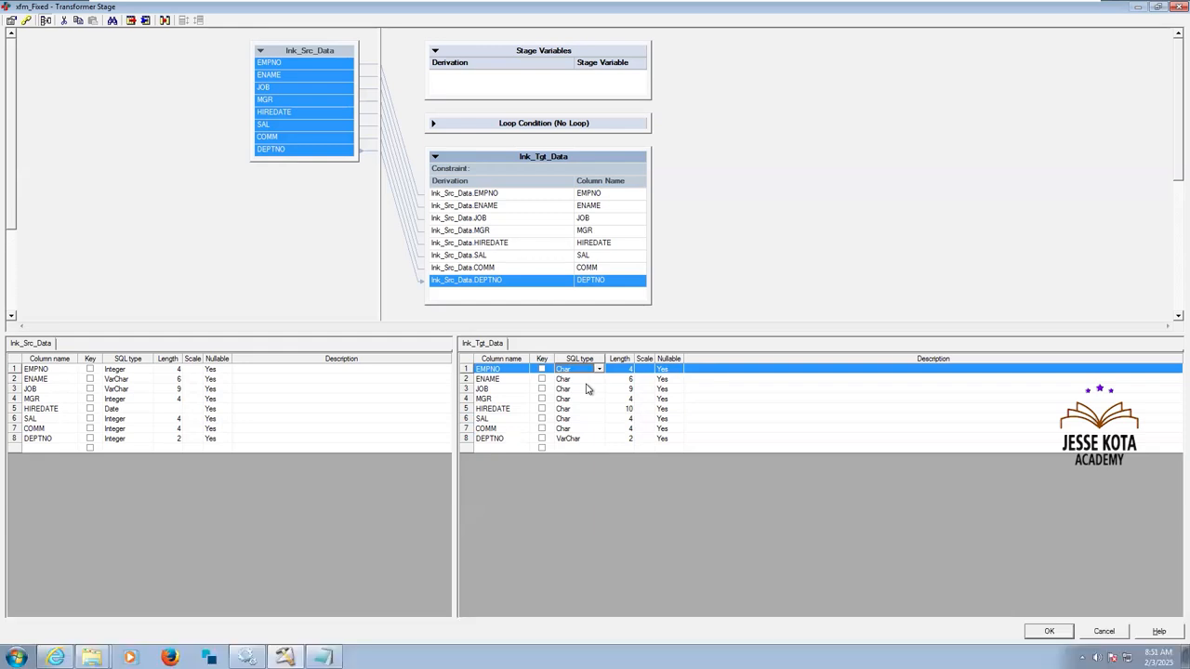
{"action": "left_click", "coordinate": [137, 412]}
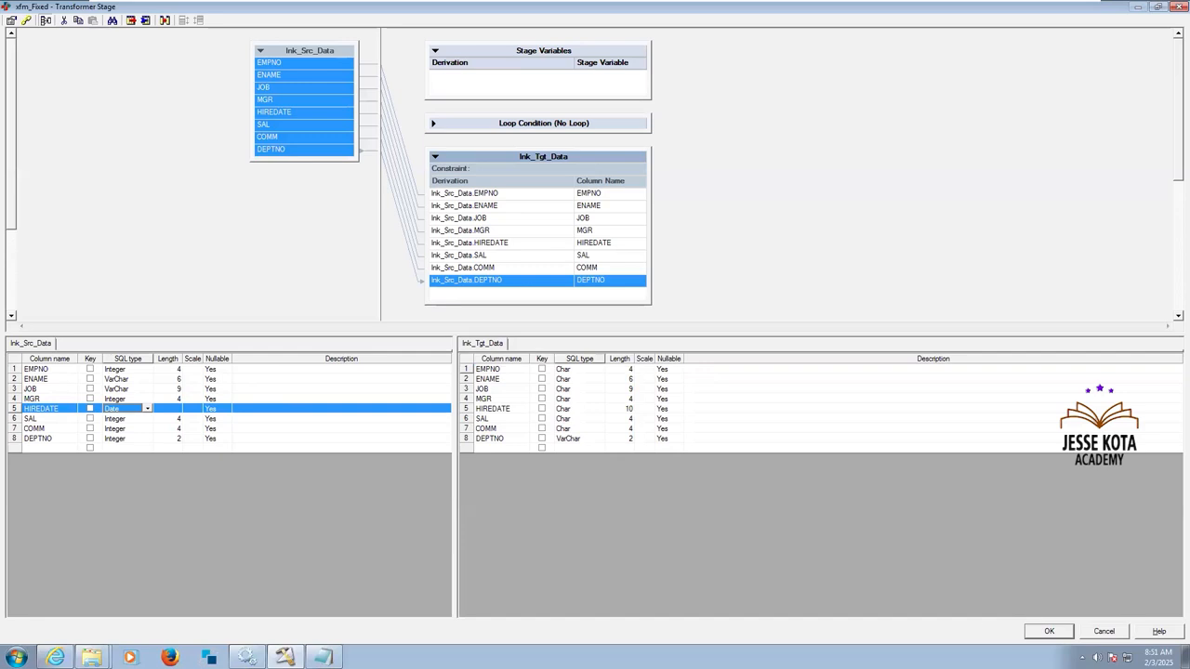
{"action": "left_click", "coordinate": [1049, 631]}
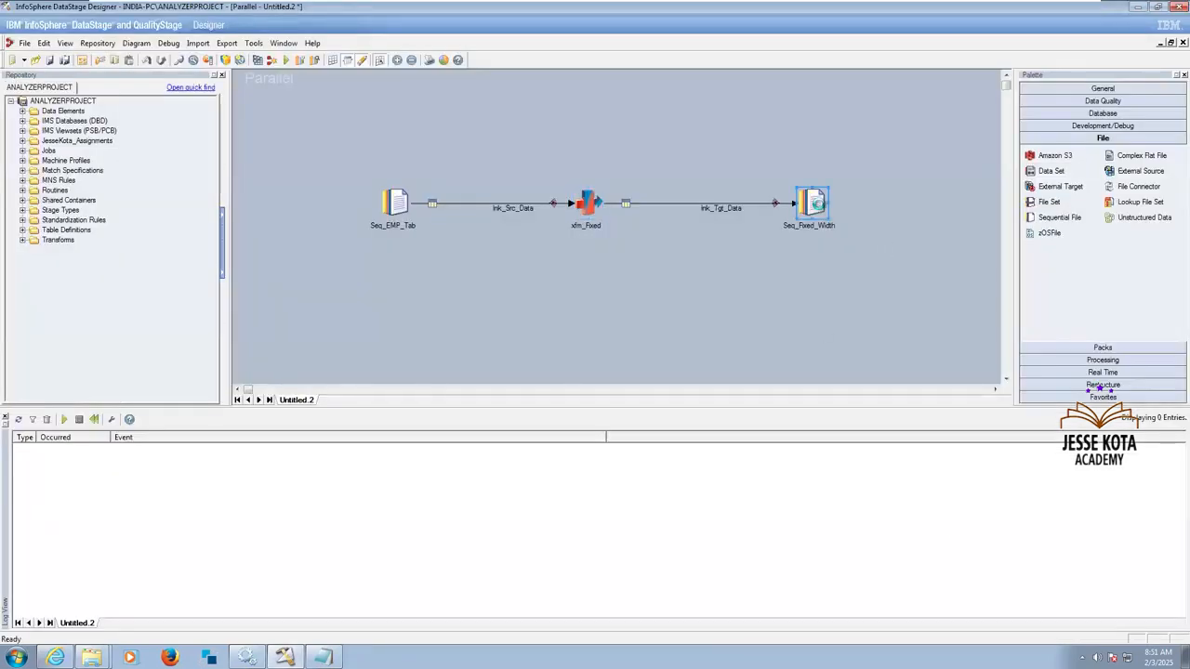
Open the Seq_Fixed_Width stage's properties and start browsing the server for its target file.
{"action": "double_click", "coordinate": [816, 202]}
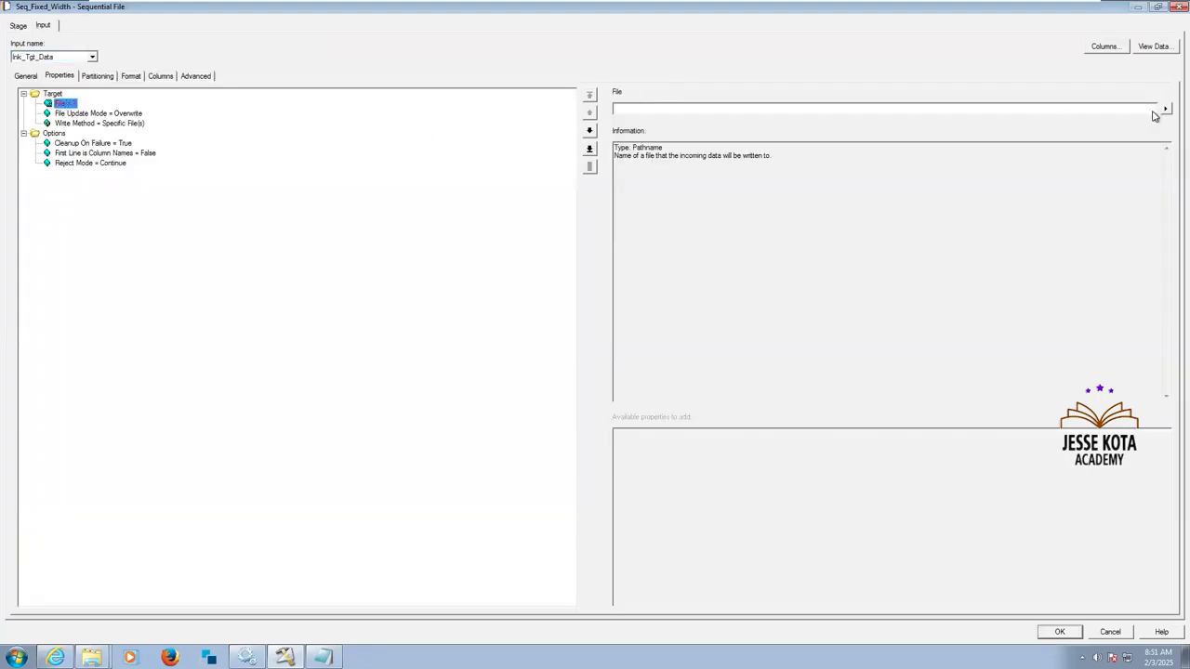
{"action": "left_click", "coordinate": [1164, 110]}
{"action": "left_click", "coordinate": [1111, 140]}
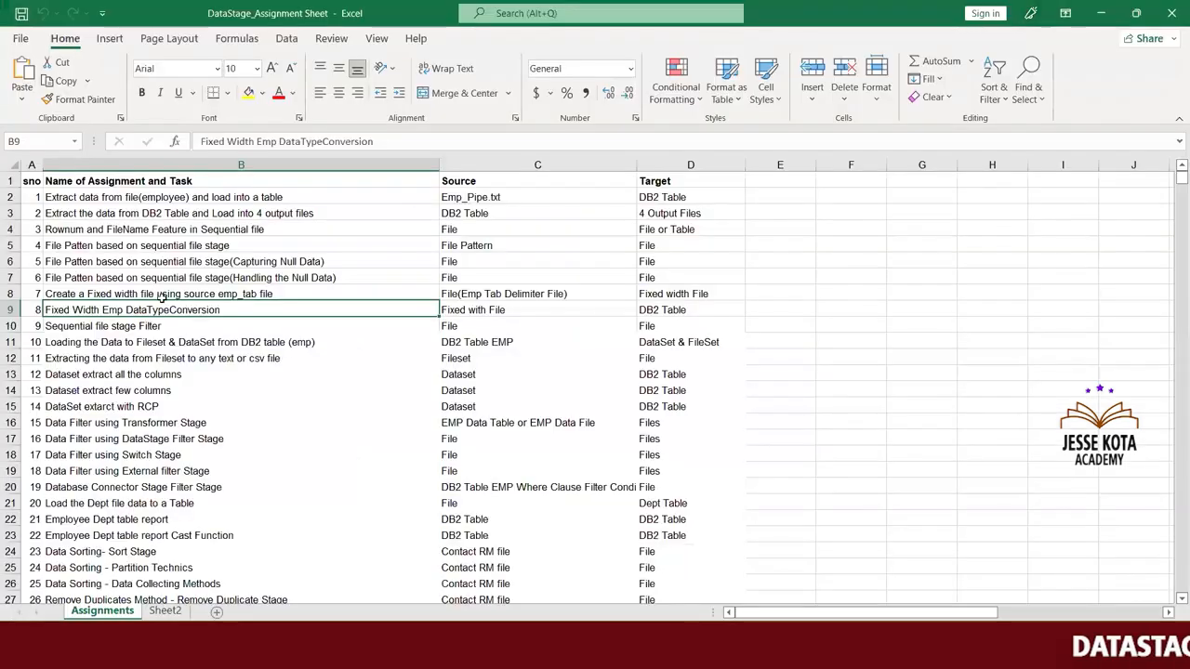
Examine the tasks for assignments 7 and 8 in the DataStage_Assignment Sheet in Excel.
{"action": "left_click", "coordinate": [177, 298]}
{"action": "left_click", "coordinate": [177, 312]}
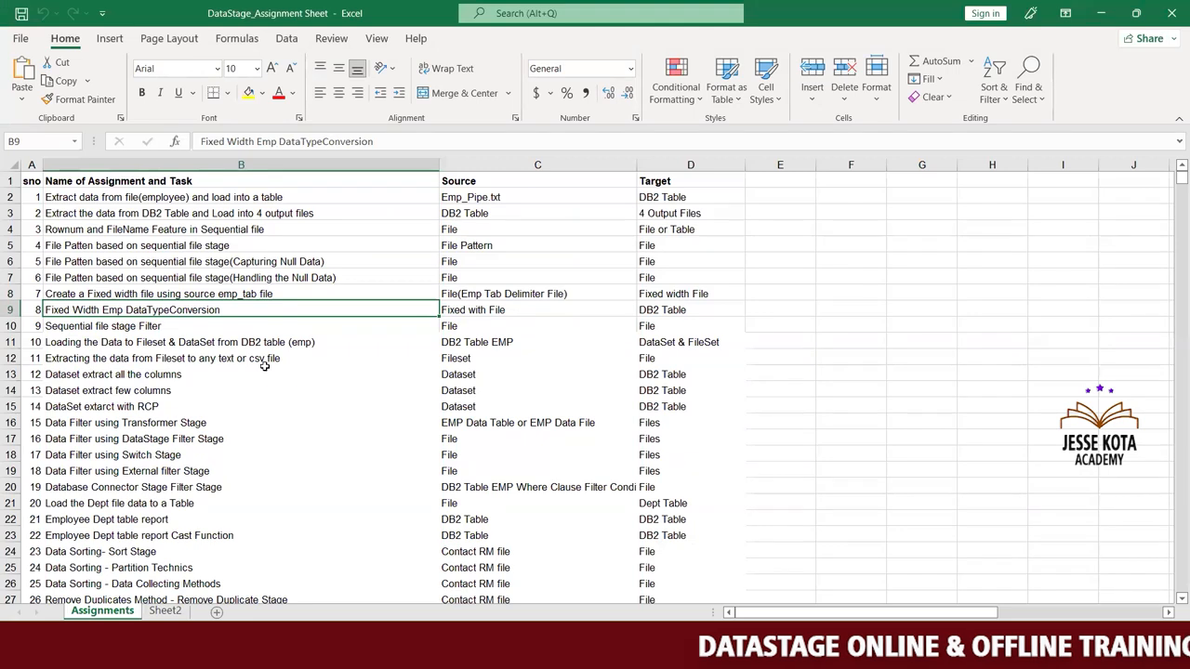
{"action": "left_click", "coordinate": [189, 296]}
{"action": "left_click", "coordinate": [210, 313]}
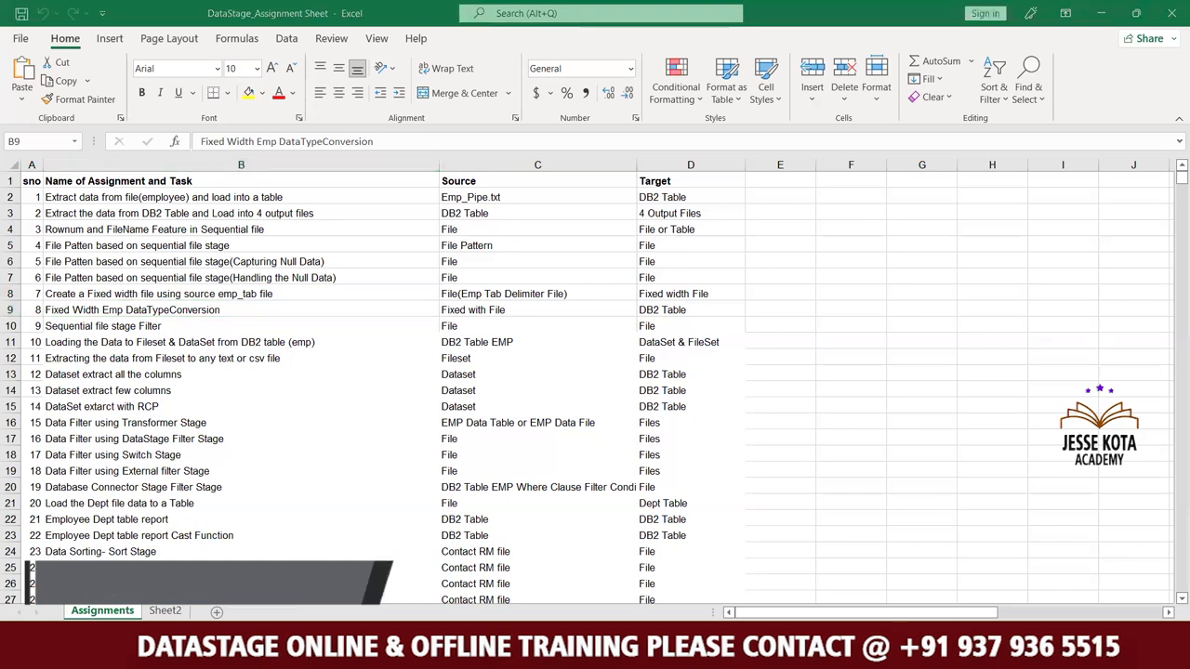
Return to DataStage Designer and set the target file of Seq_Fixed_Width to EMP_Fixed_Width.txt in the Source folder.
{"action": "mouse_move", "coordinate": [549, 649]}
{"action": "left_click", "coordinate": [630, 566]}
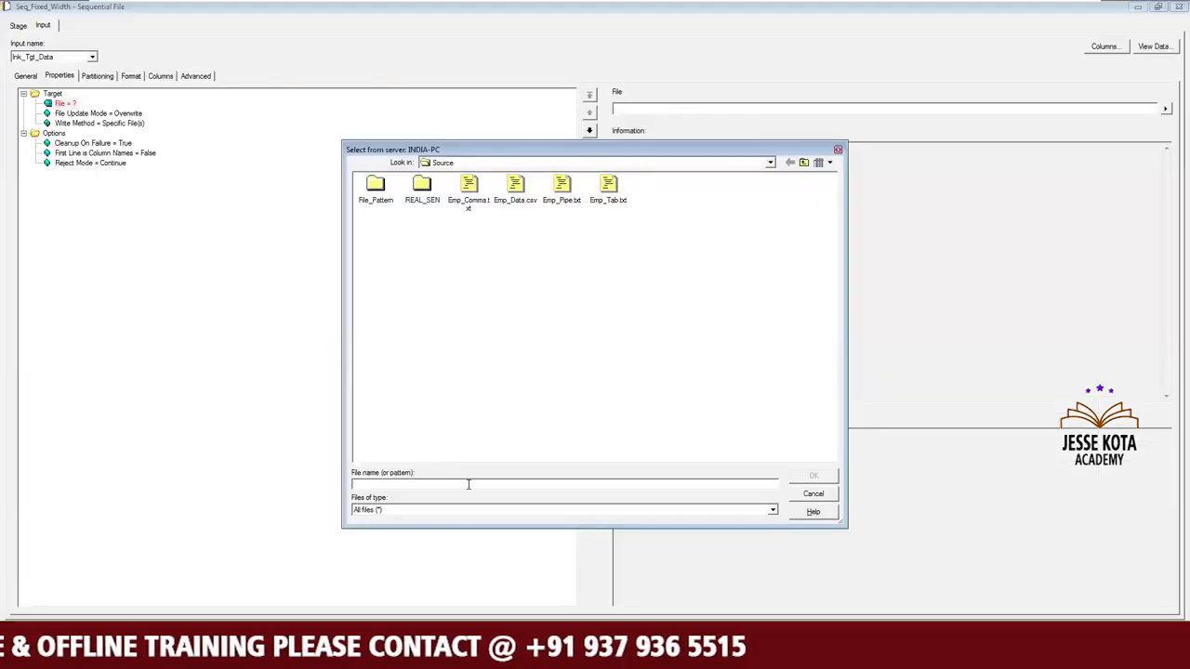
{"action": "type", "text": "EMP_"}
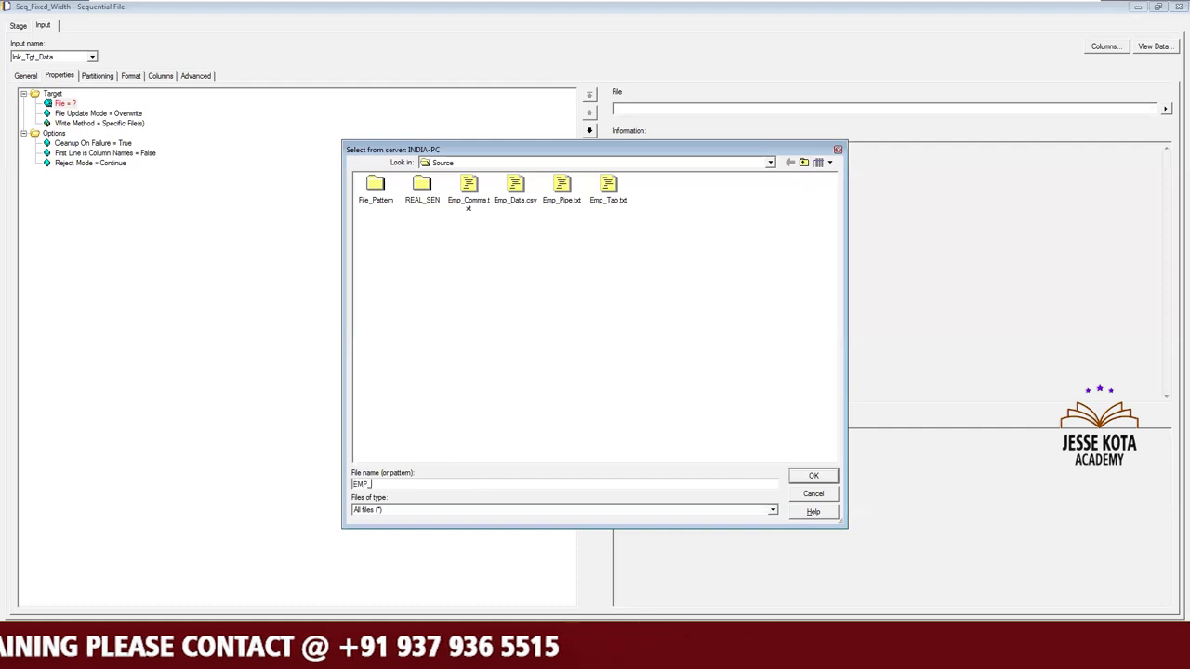
{"action": "type", "text": "Fixed"}
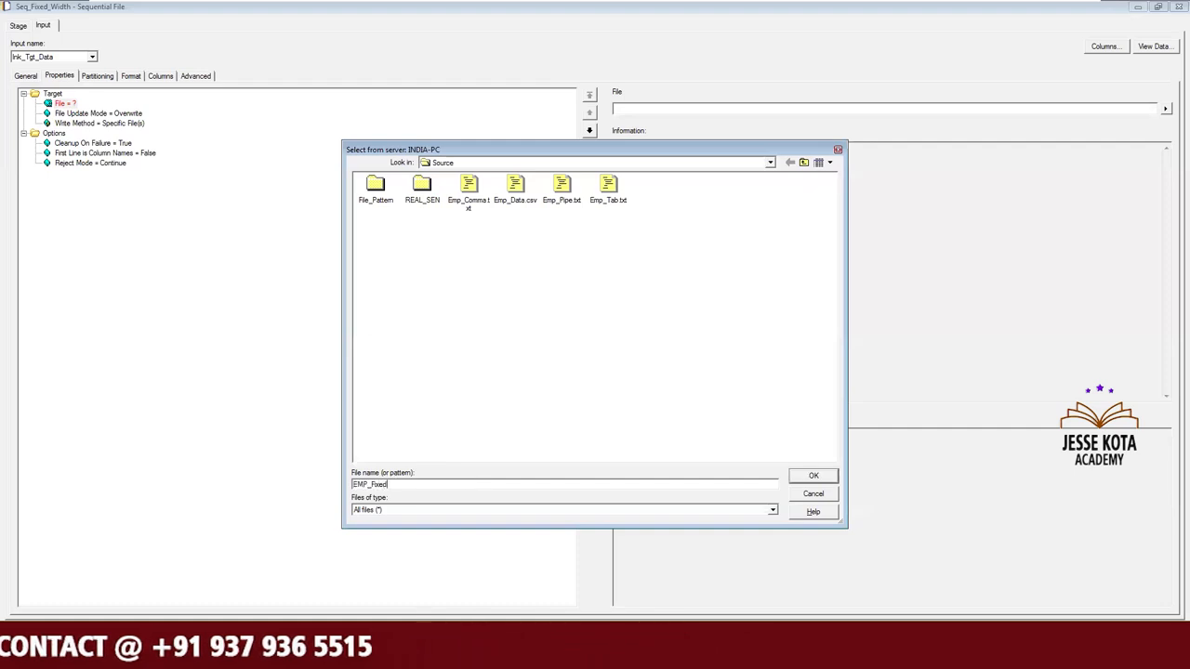
{"action": "type", "text": "_Wid"}
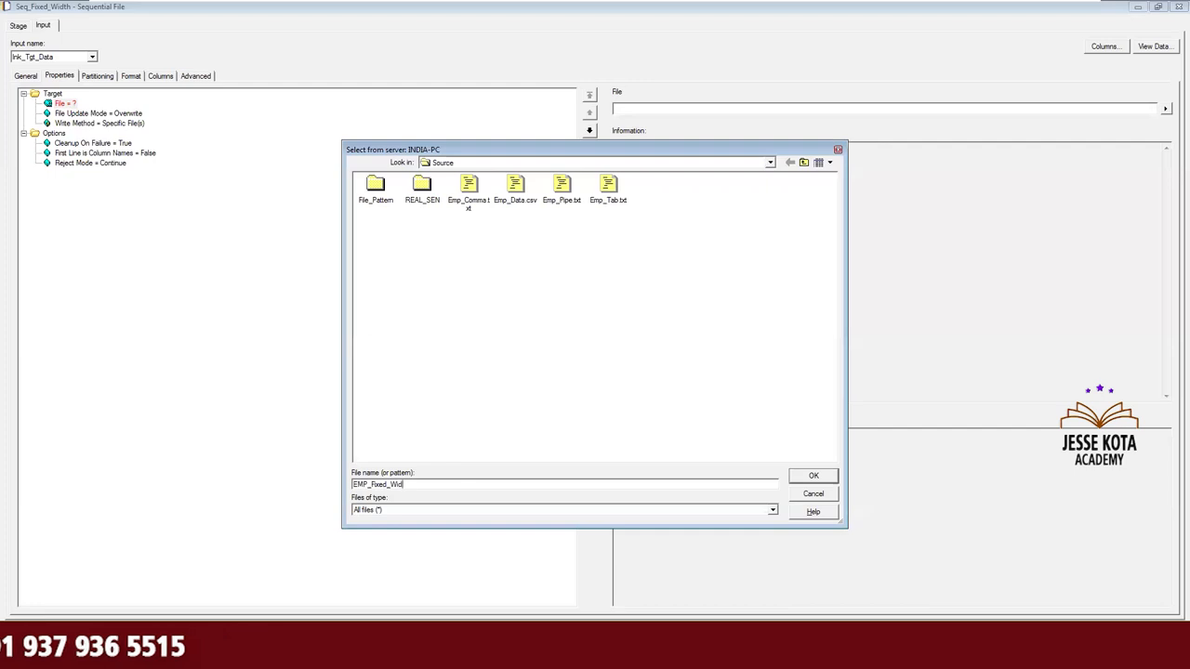
{"action": "type", "text": "th.txt"}
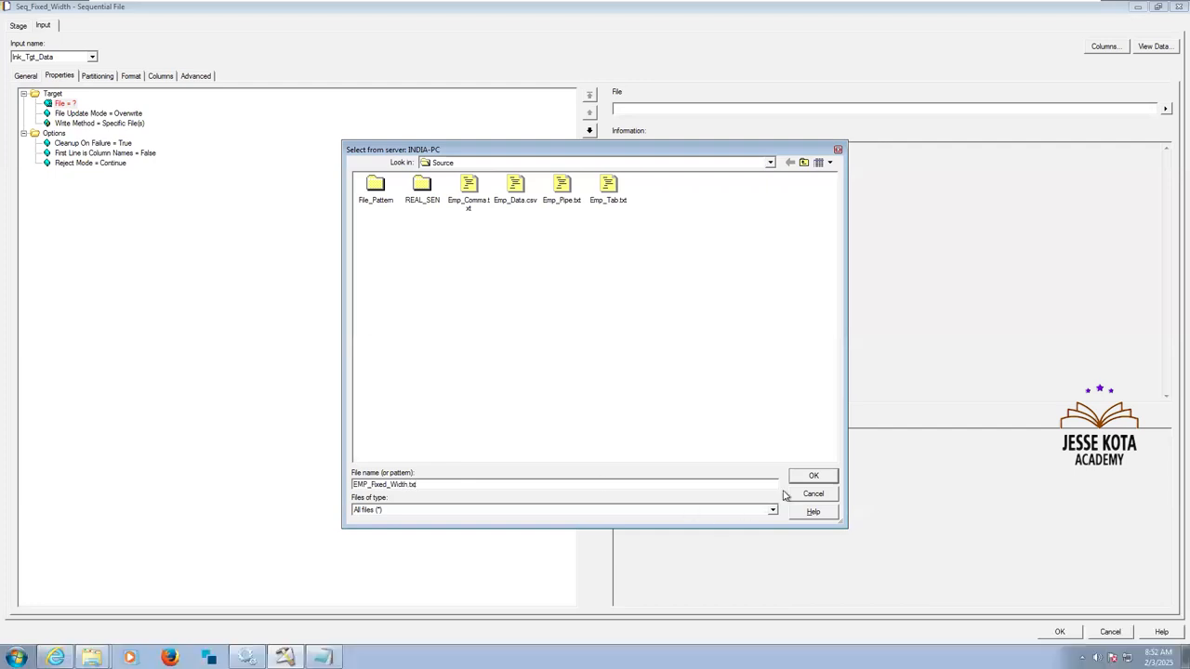
{"action": "left_click", "coordinate": [814, 477]}
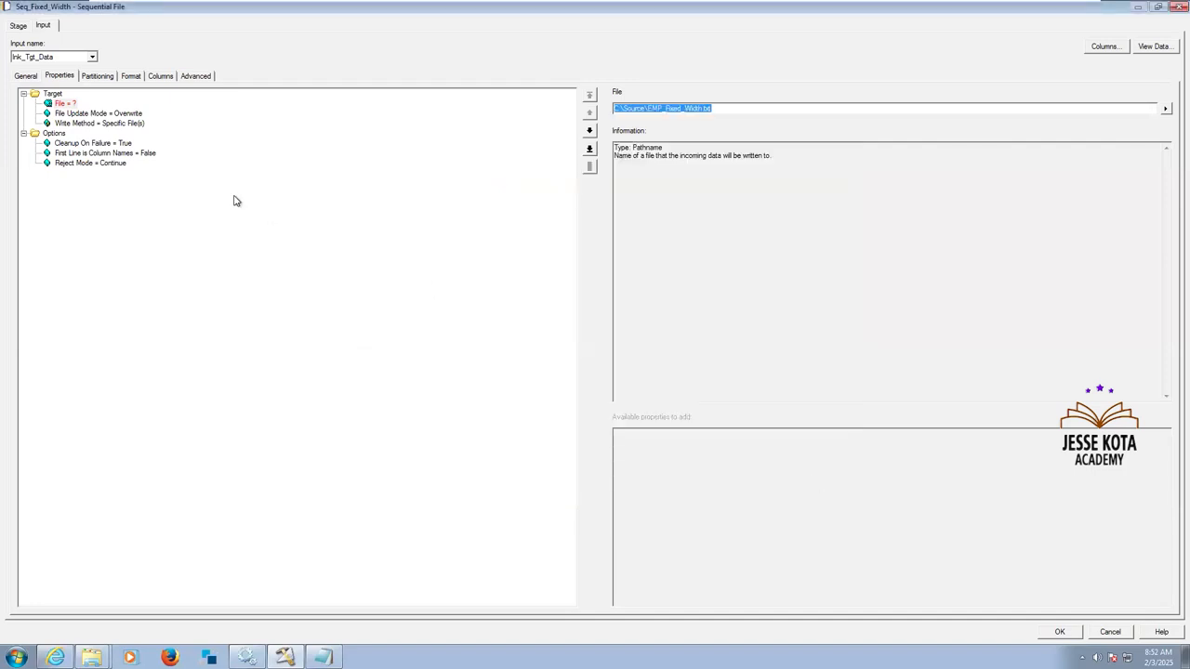
{"action": "left_click", "coordinate": [142, 153]}
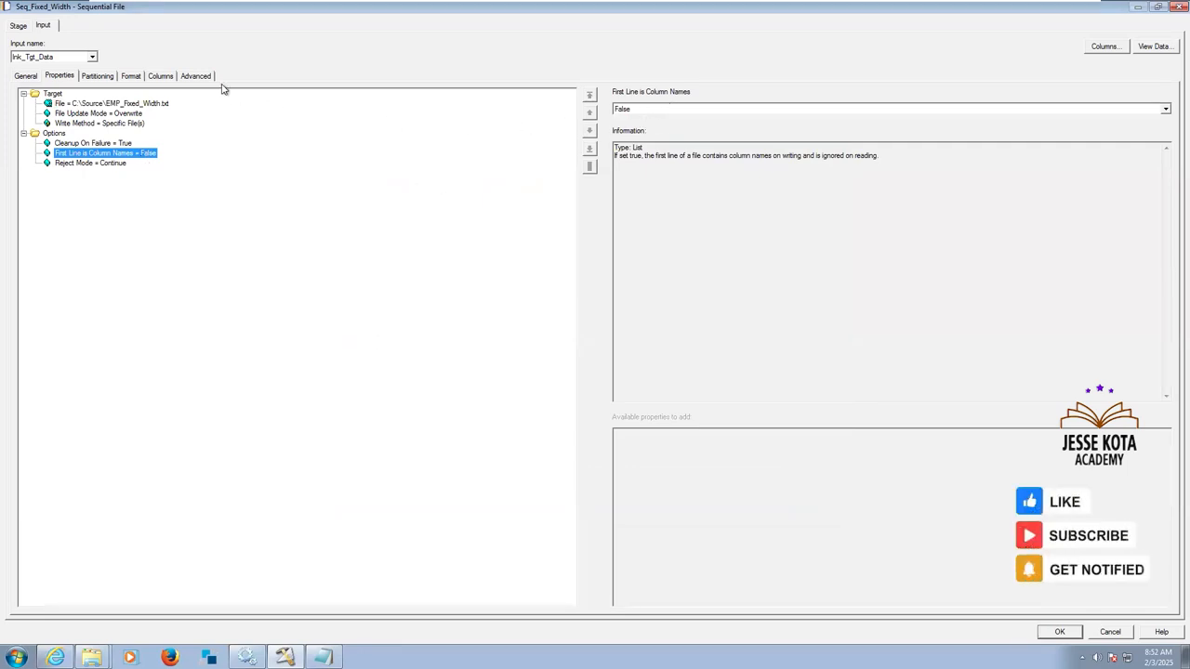
Set the field default delimiter to none in the format properties of Seq_Fixed_Width.
{"action": "left_click", "coordinate": [111, 79]}
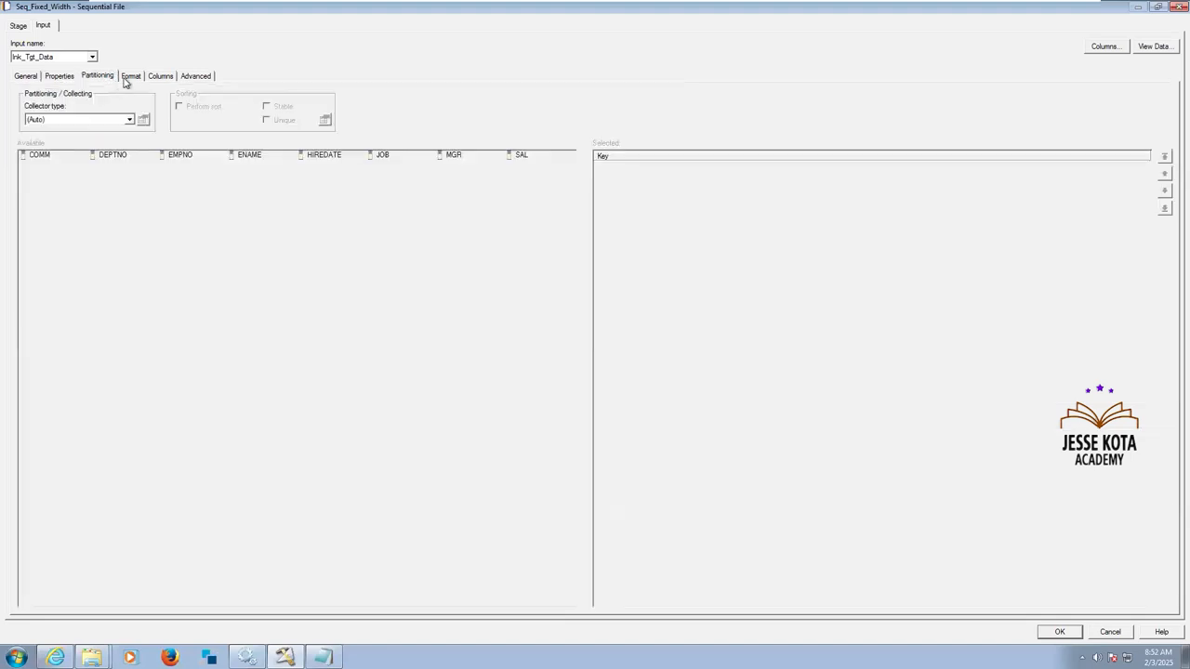
{"action": "left_click", "coordinate": [128, 78]}
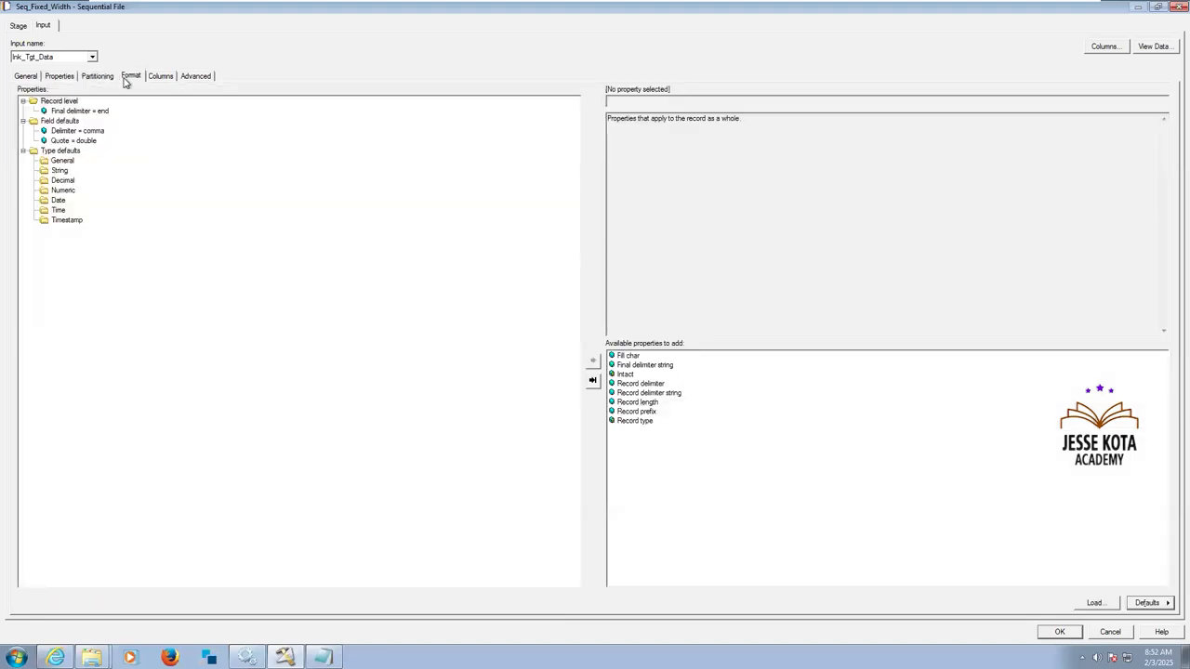
{"action": "left_click", "coordinate": [80, 110]}
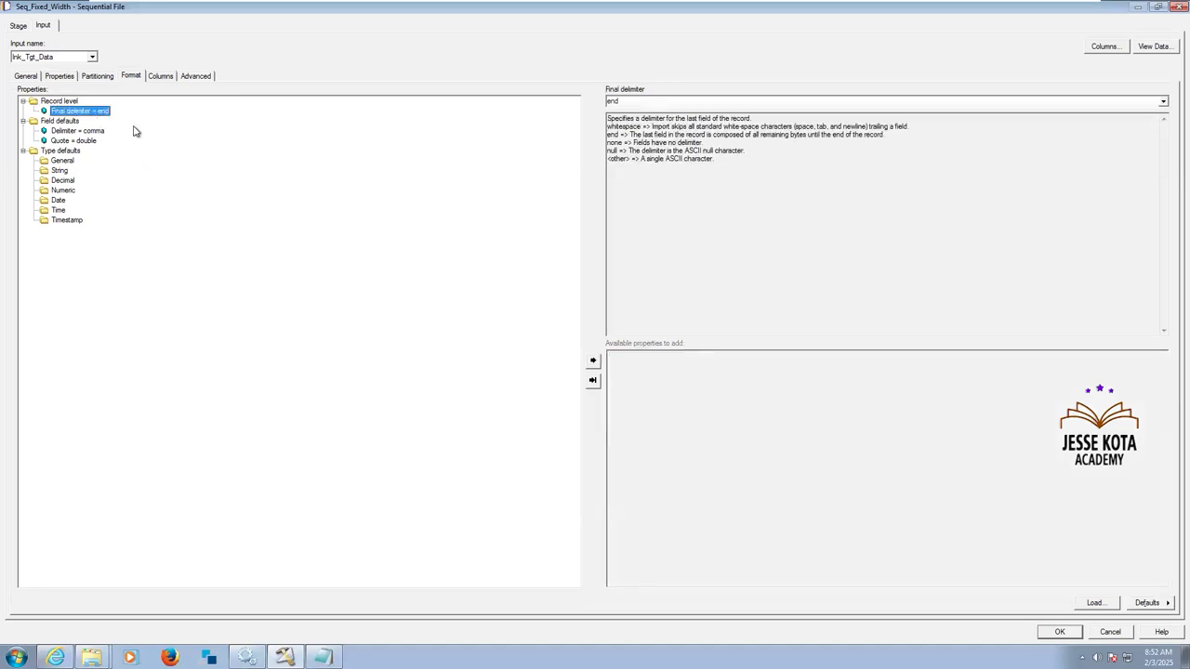
{"action": "left_click", "coordinate": [97, 133]}
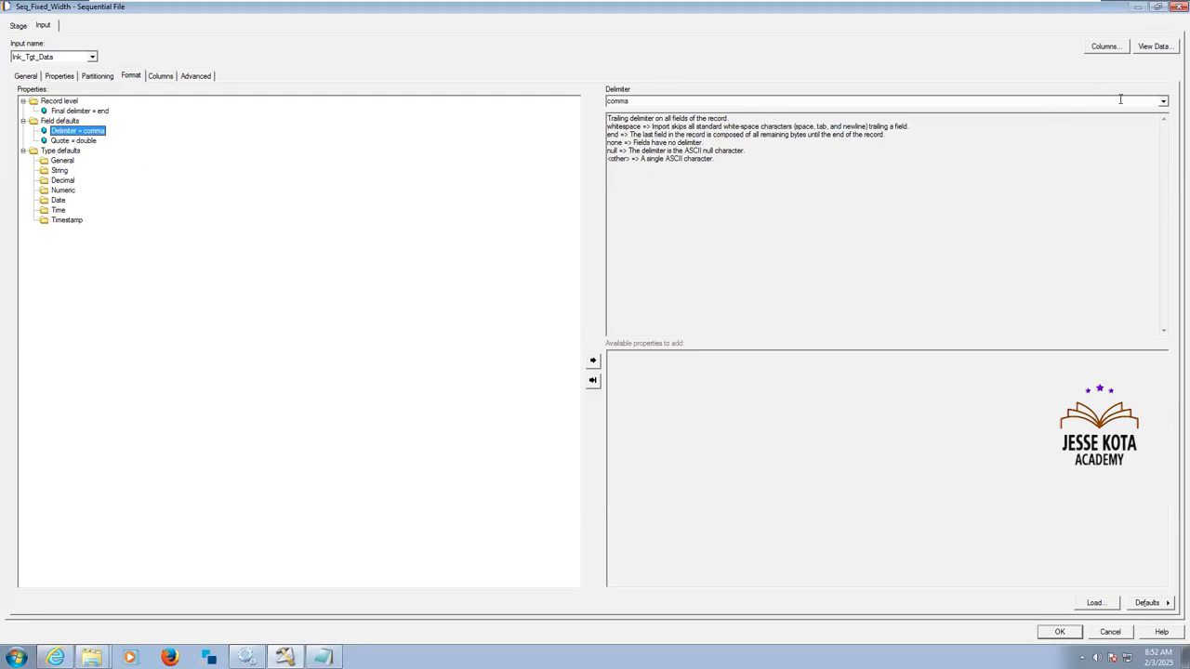
{"action": "left_click", "coordinate": [1161, 102]}
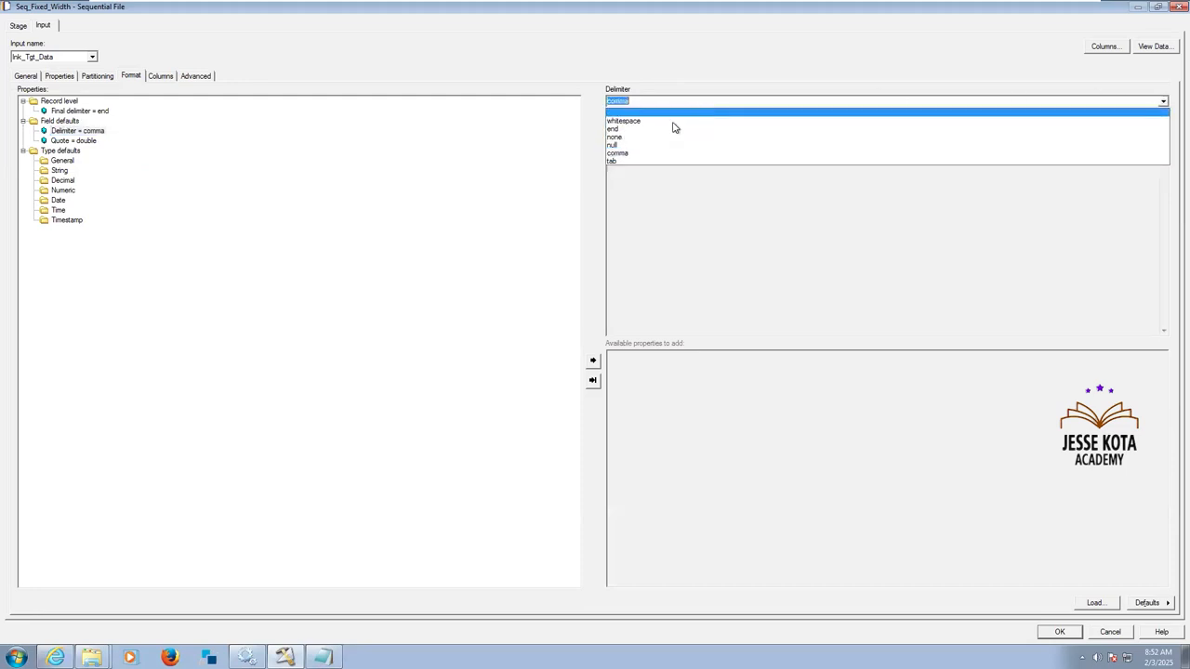
{"action": "left_click", "coordinate": [633, 136]}
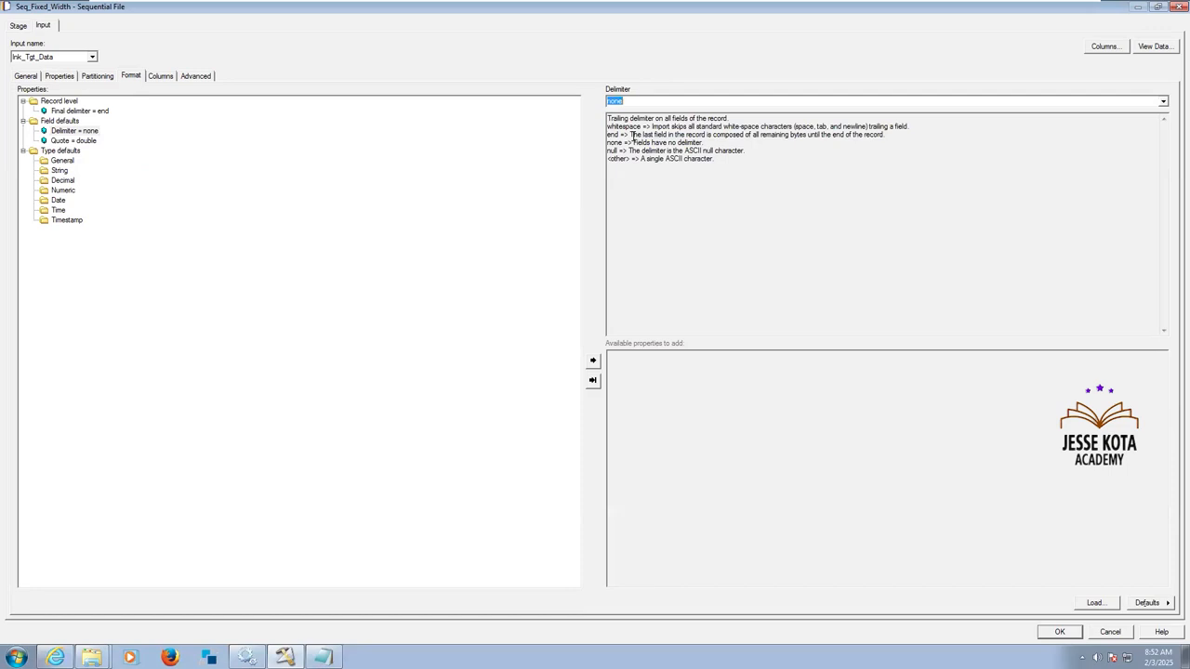
Remove the Quote property from the field defaults of Seq_Fixed_Width and review the stage's column definitions and target file settings.
{"action": "left_click", "coordinate": [90, 142]}
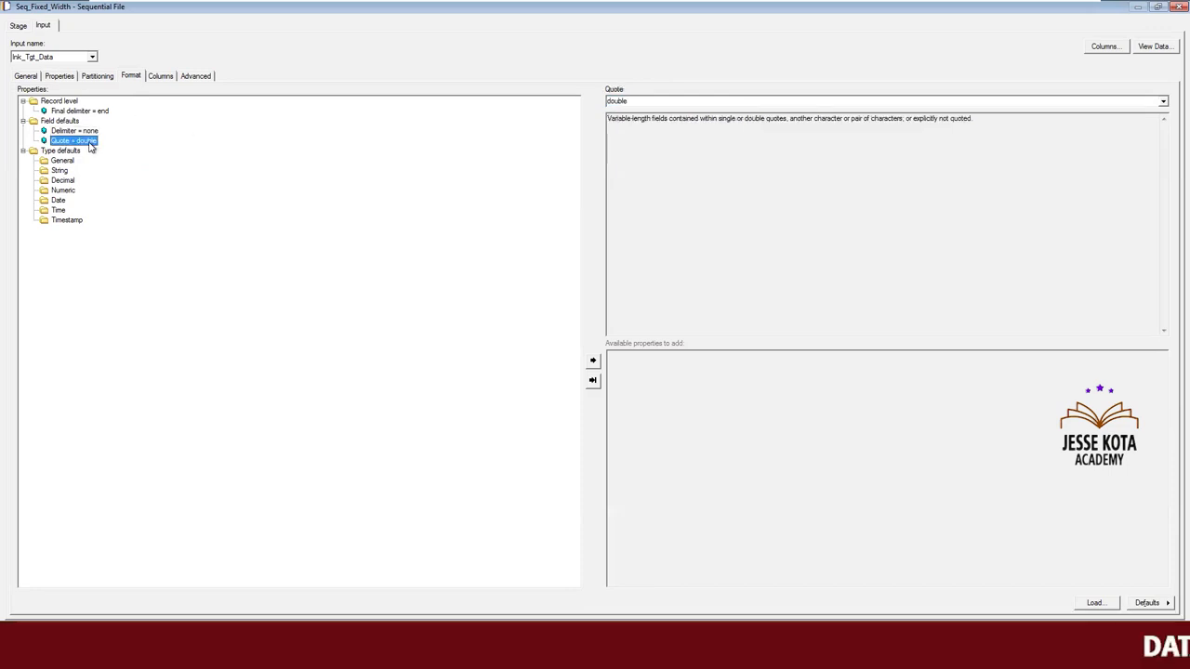
{"action": "key", "text": "Delete"}
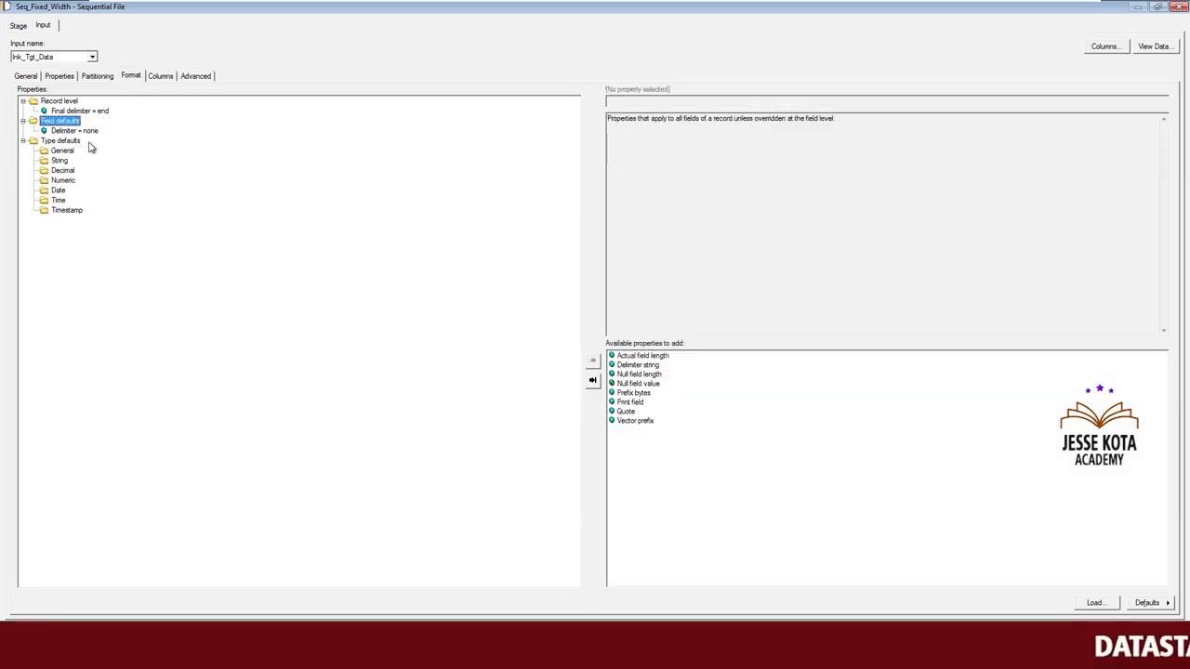
{"action": "left_click", "coordinate": [160, 76]}
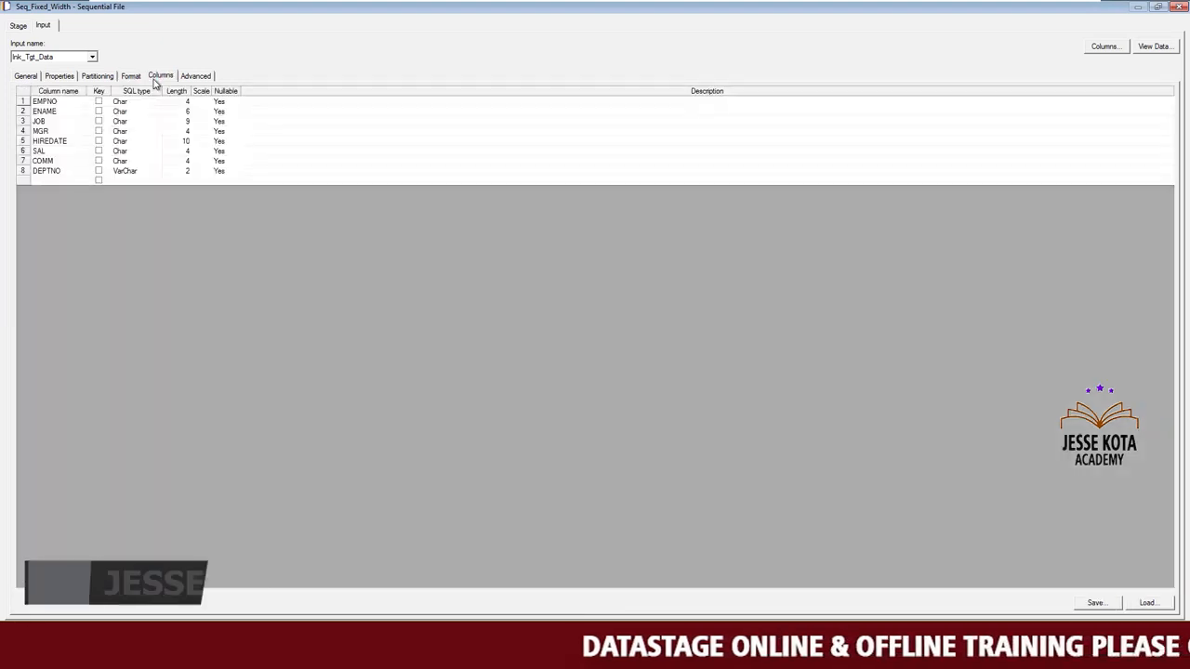
{"action": "left_click", "coordinate": [63, 77]}
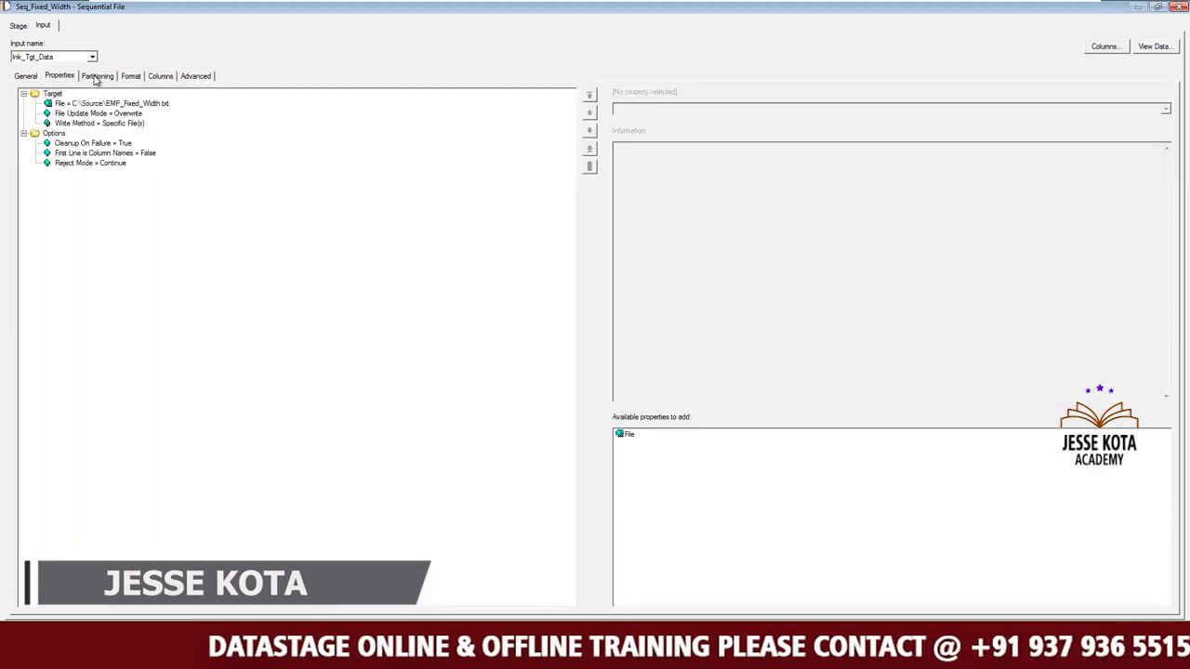
{"action": "left_click", "coordinate": [95, 78]}
{"action": "left_click", "coordinate": [130, 76]}
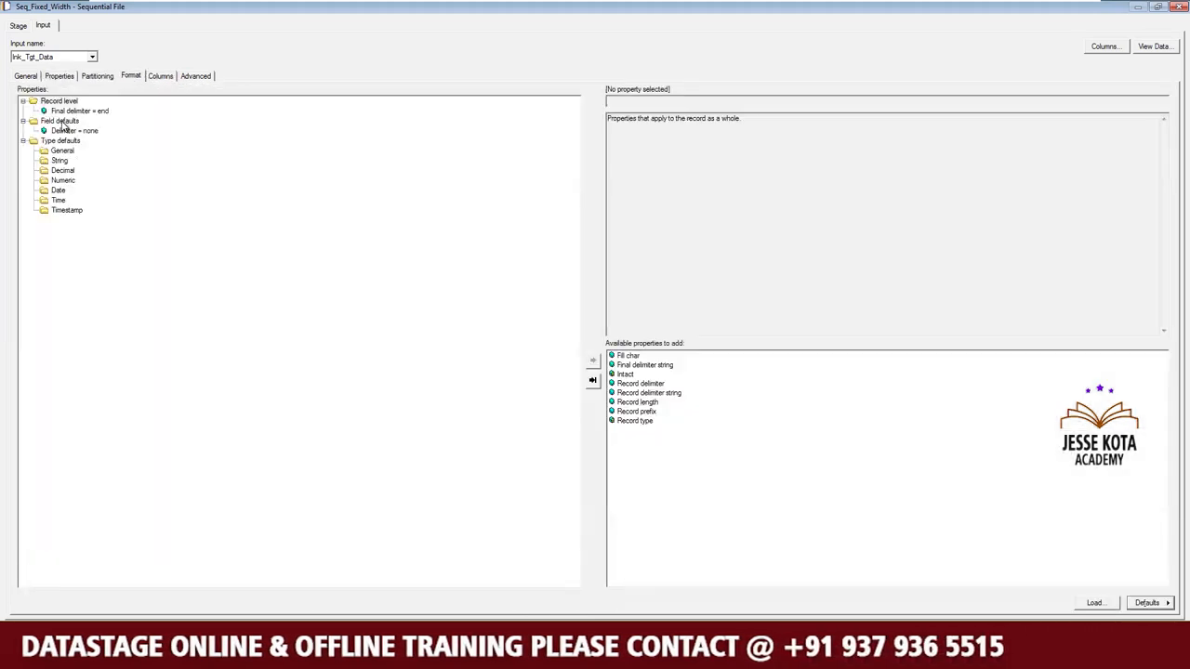
Add a Null field value property of '' to the field defaults of Seq_Fixed_Width and accept the stage's properties.
{"action": "left_click", "coordinate": [61, 121]}
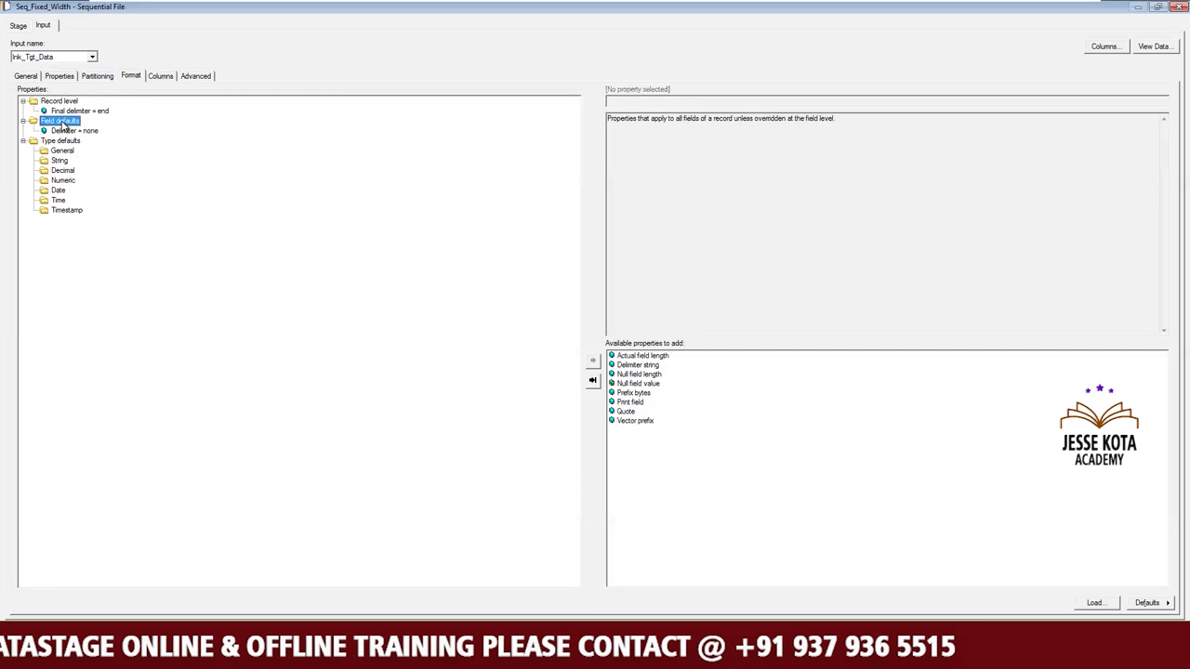
{"action": "double_click", "coordinate": [650, 386]}
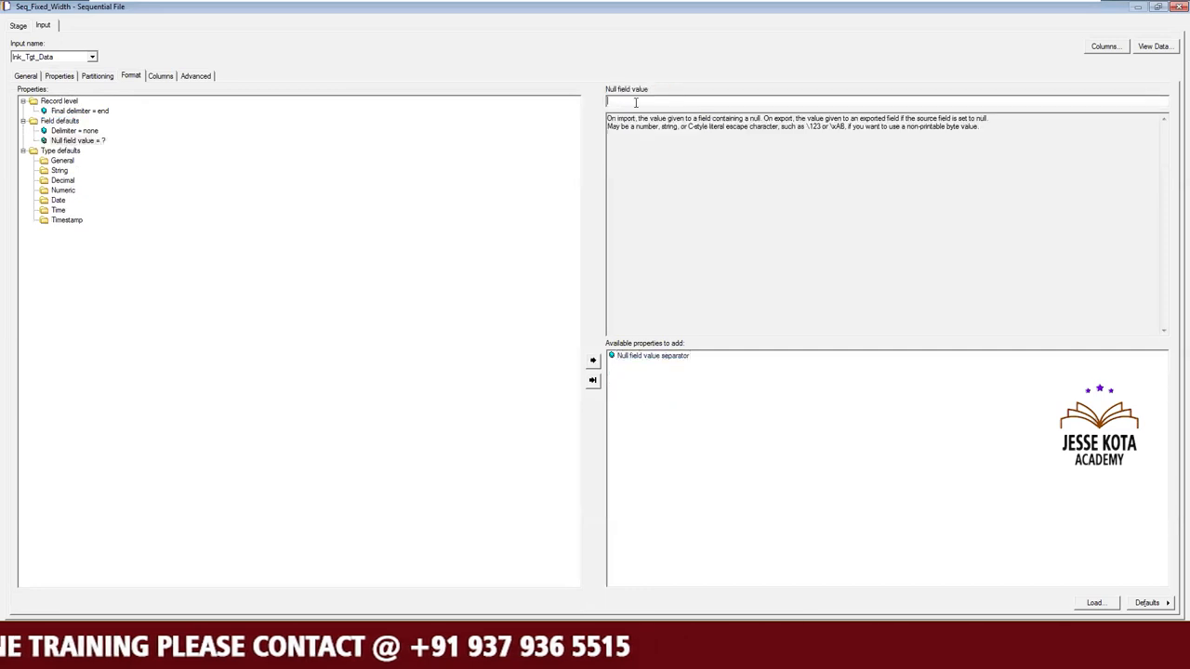
{"action": "type", "text": "''"}
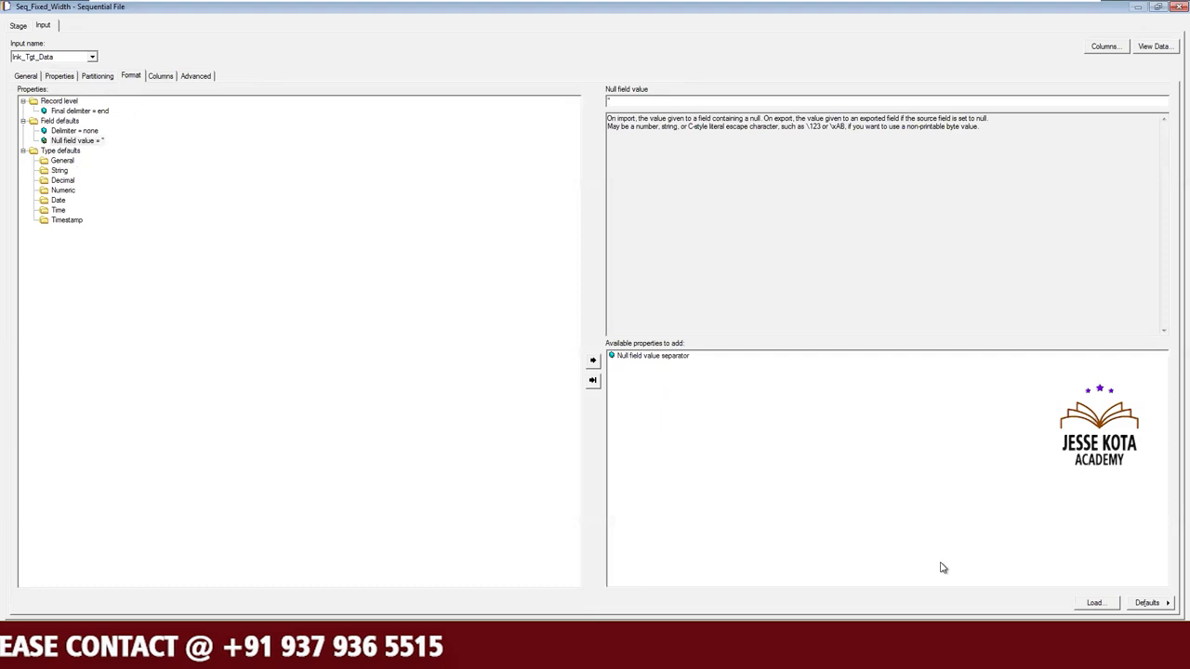
{"action": "left_click", "coordinate": [1050, 632]}
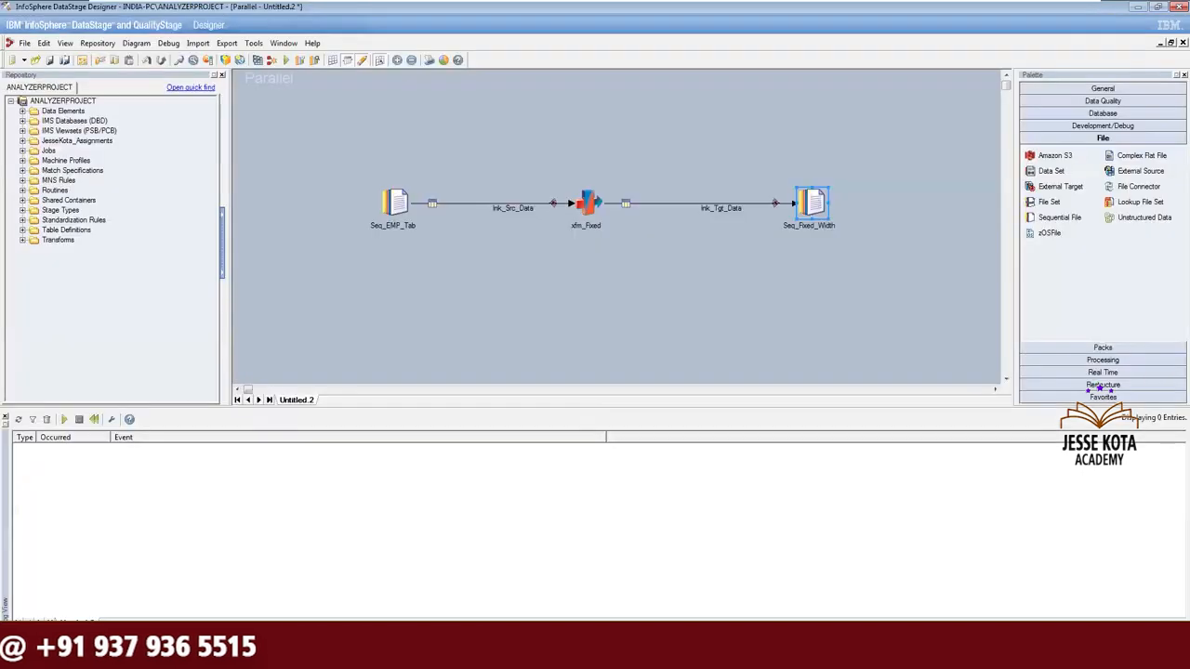
Start a run of the untitled job and agree to save and compile it first.
{"action": "left_click", "coordinate": [778, 298]}
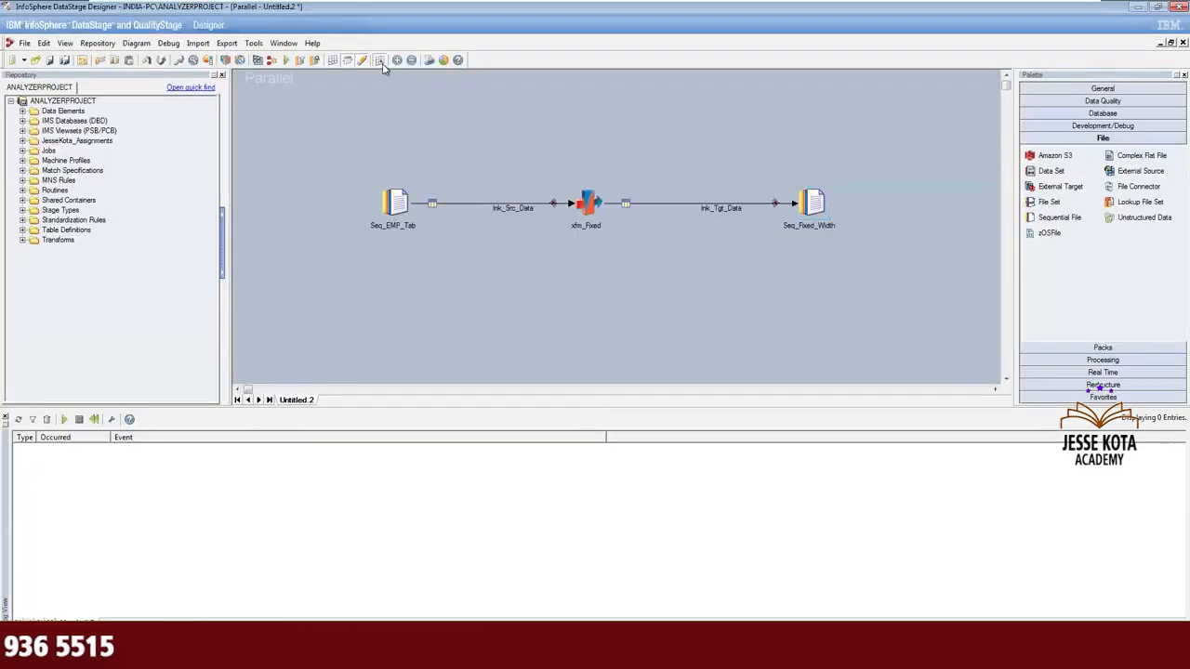
{"action": "left_click", "coordinate": [289, 60]}
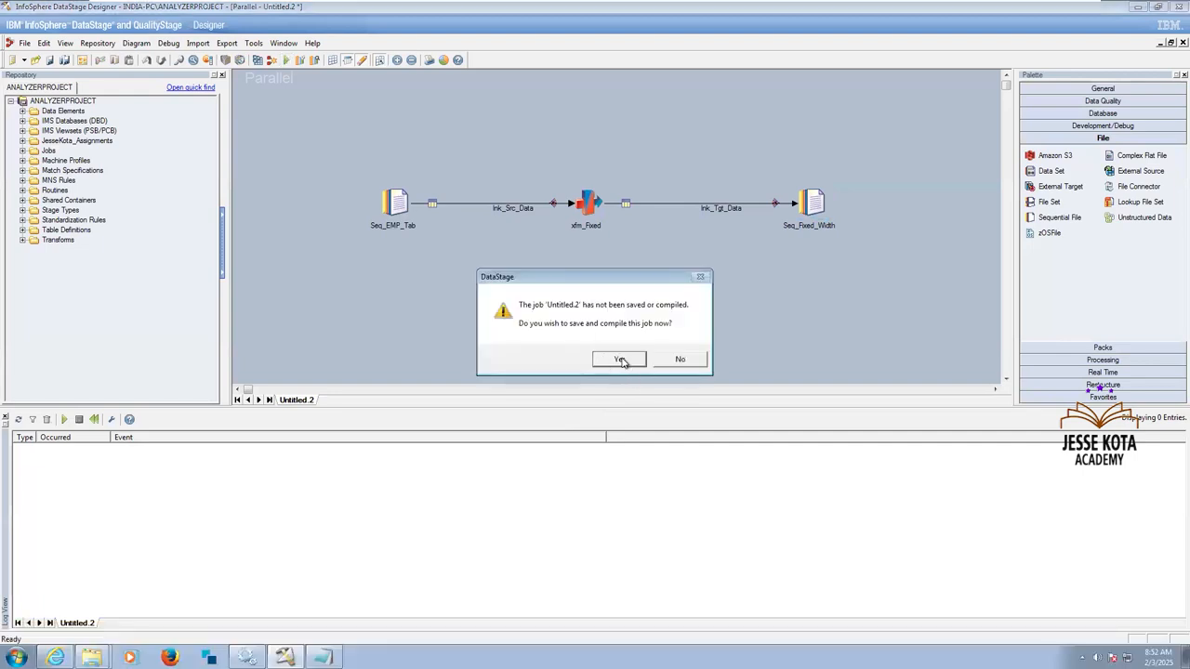
{"action": "left_click", "coordinate": [621, 359]}
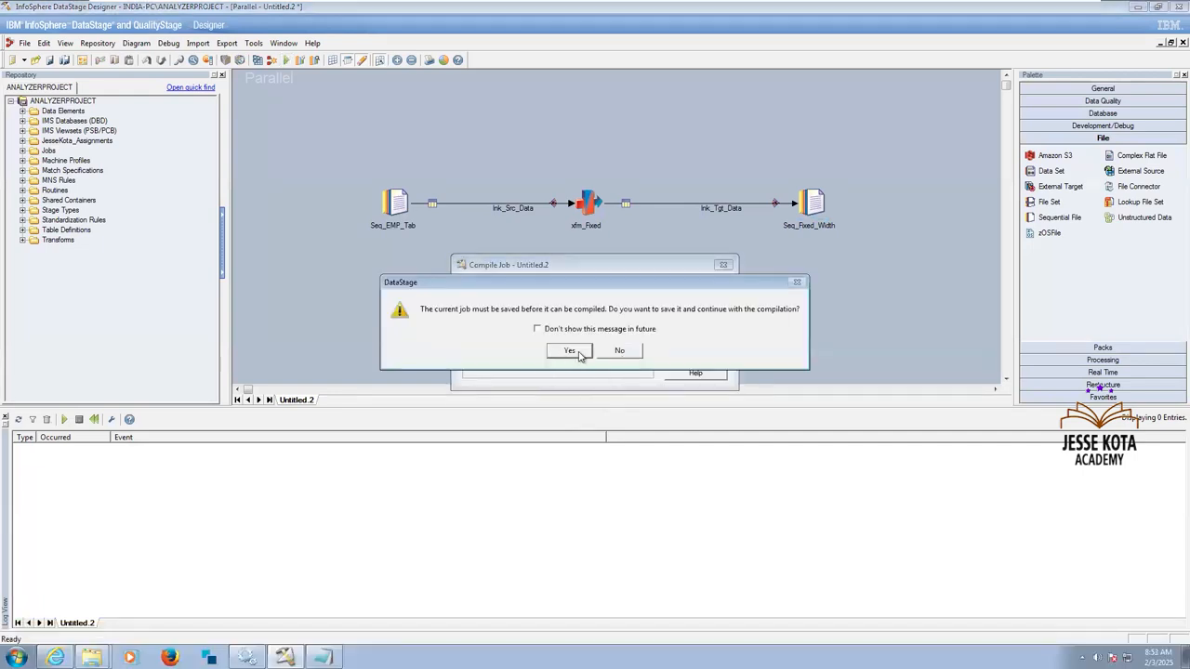
{"action": "left_click", "coordinate": [576, 351]}
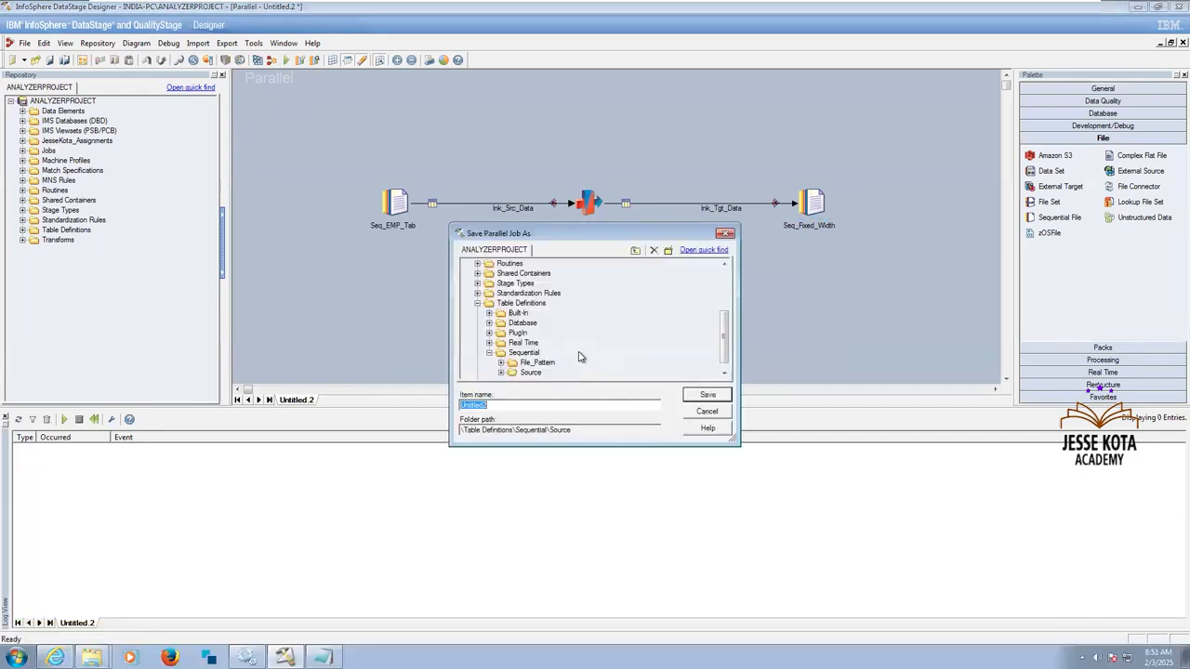
Save the parallel job as Exe7_LoadData_FixedWidth in the JanFeb_2025 folder under Jobs.
{"action": "left_click", "coordinate": [724, 281]}
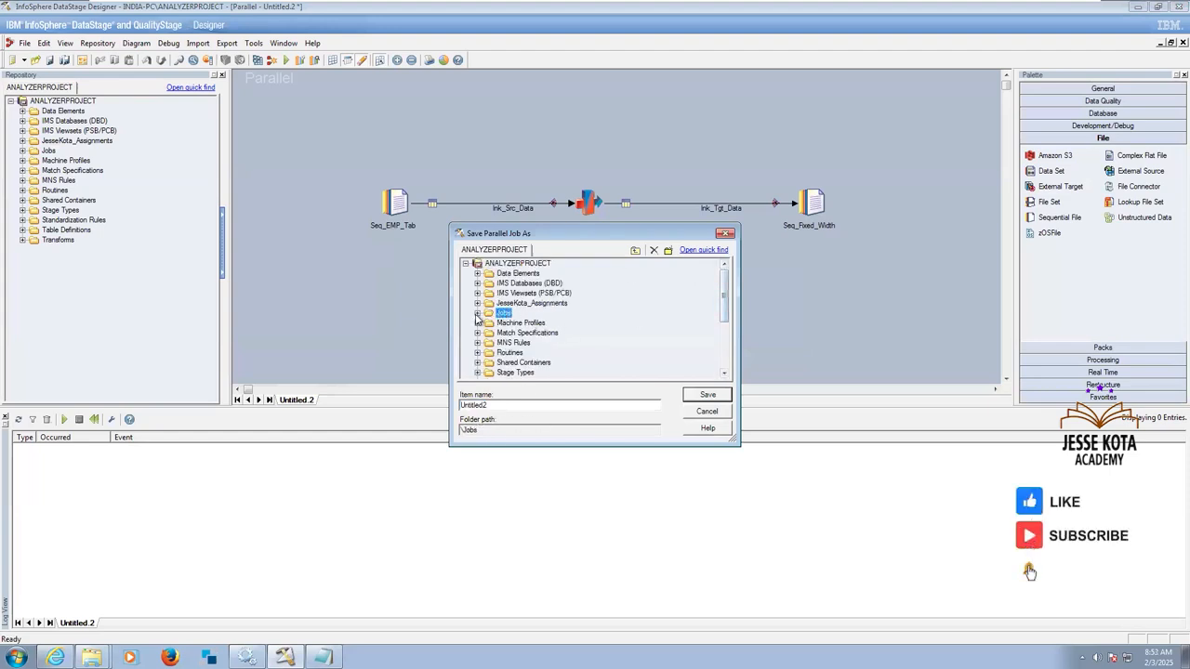
{"action": "left_click", "coordinate": [477, 312]}
{"action": "left_click", "coordinate": [489, 323]}
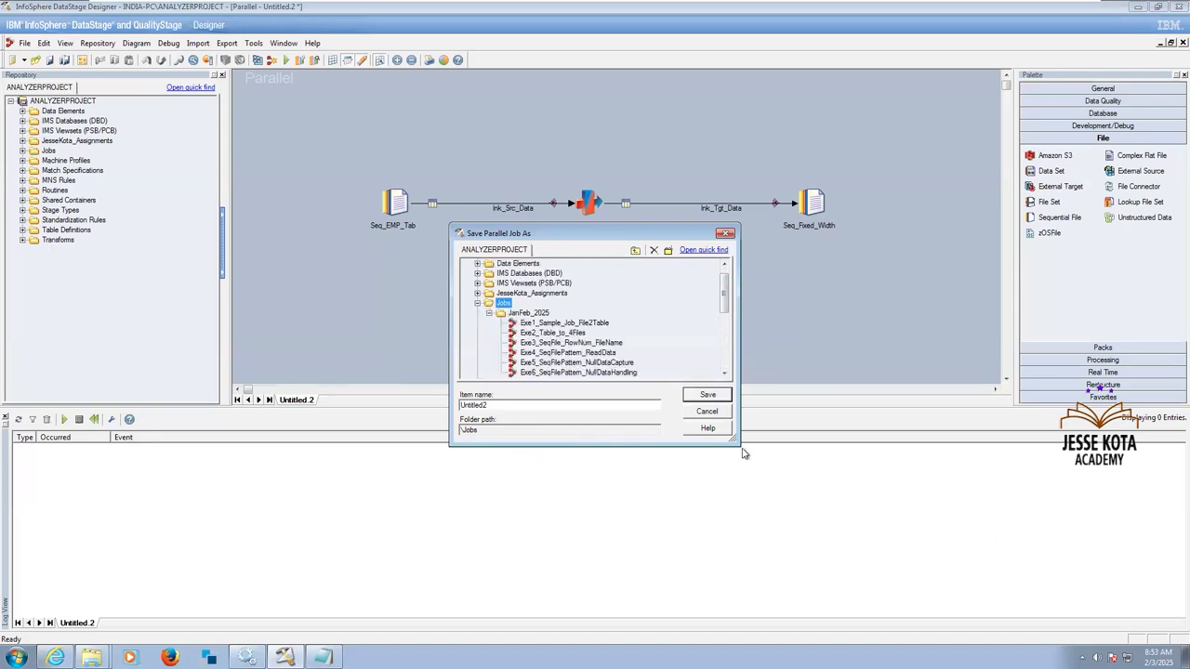
{"action": "scroll", "coordinate": [521, 401], "scroll_direction": "down", "scroll_amount": 1}
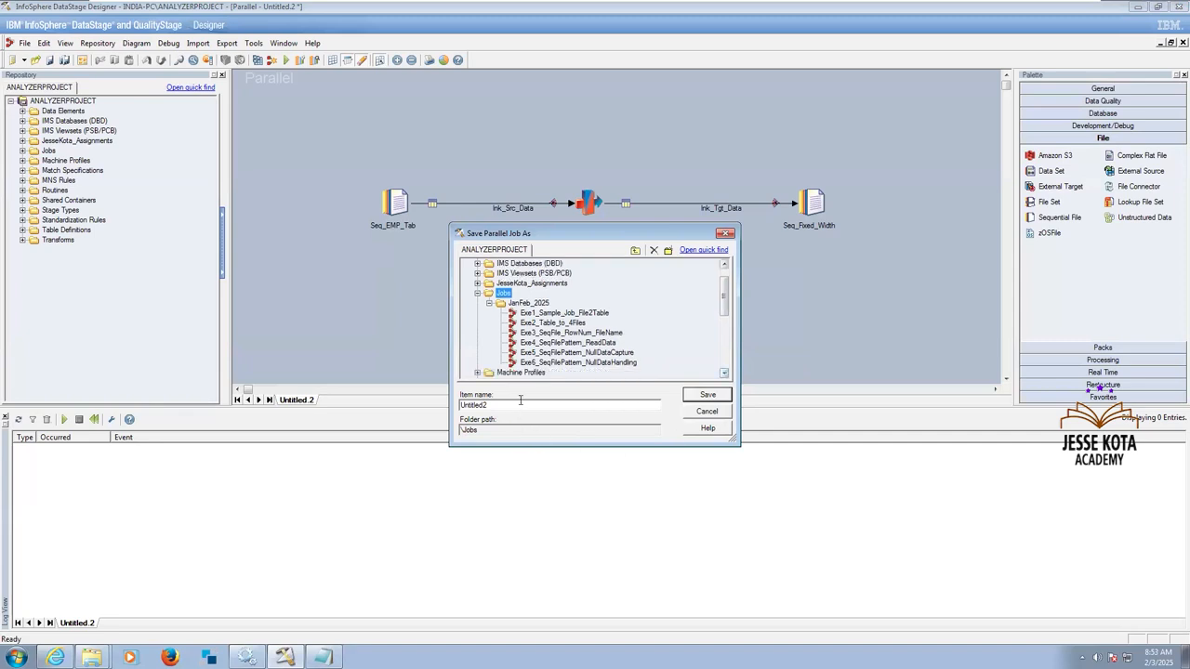
{"action": "left_click", "coordinate": [725, 373]}
{"action": "left_click", "coordinate": [725, 373]}
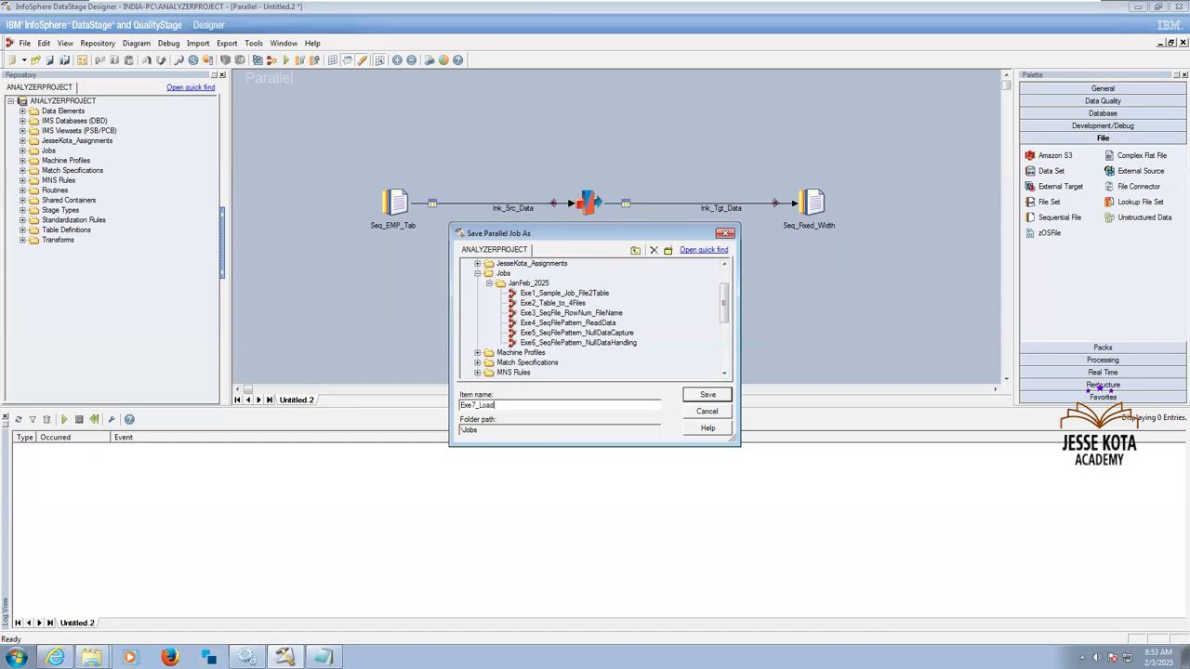
{"action": "type", "text": "Da"}
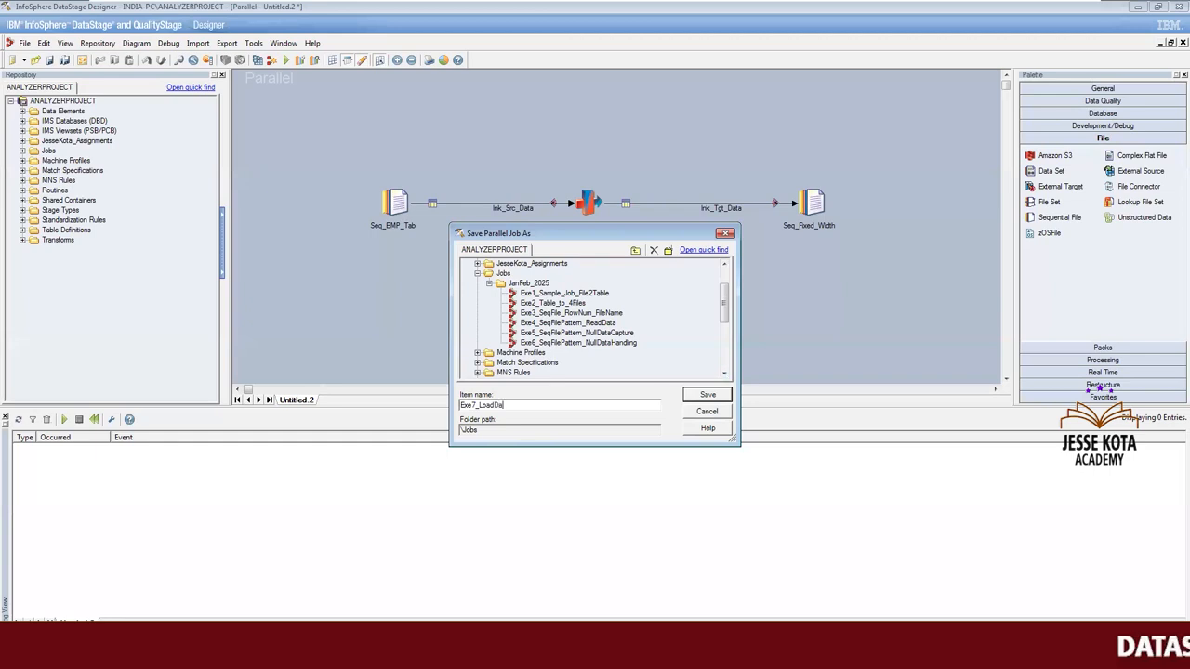
{"action": "type", "text": "ta_Fixed"}
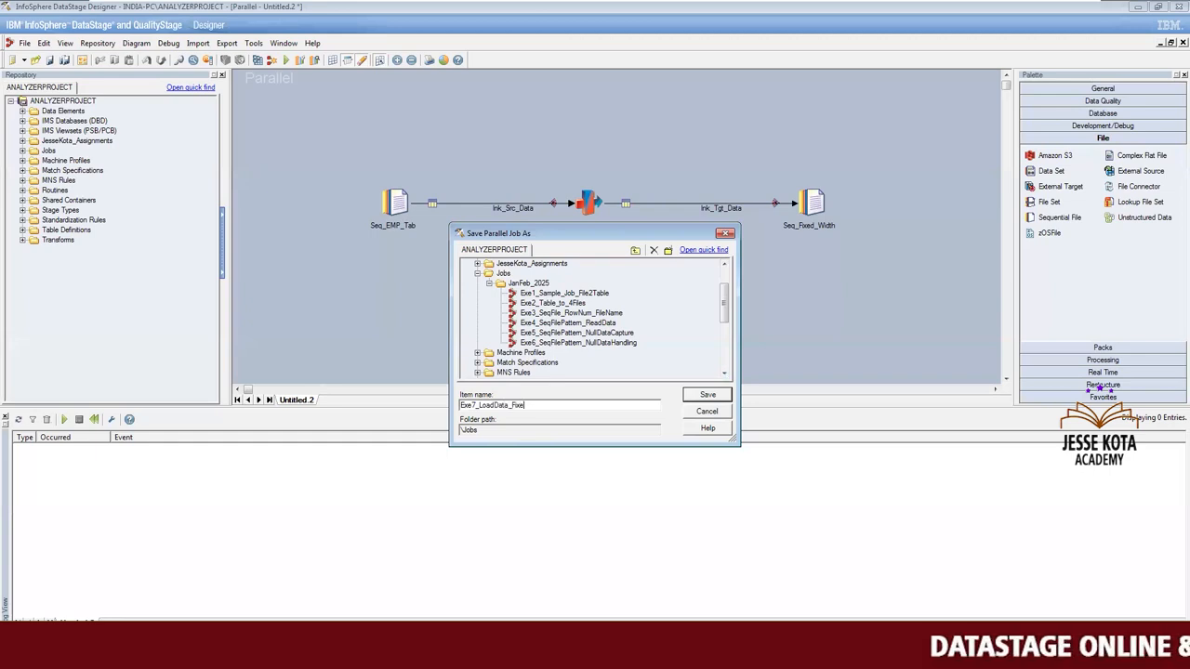
{"action": "type", "text": "Width"}
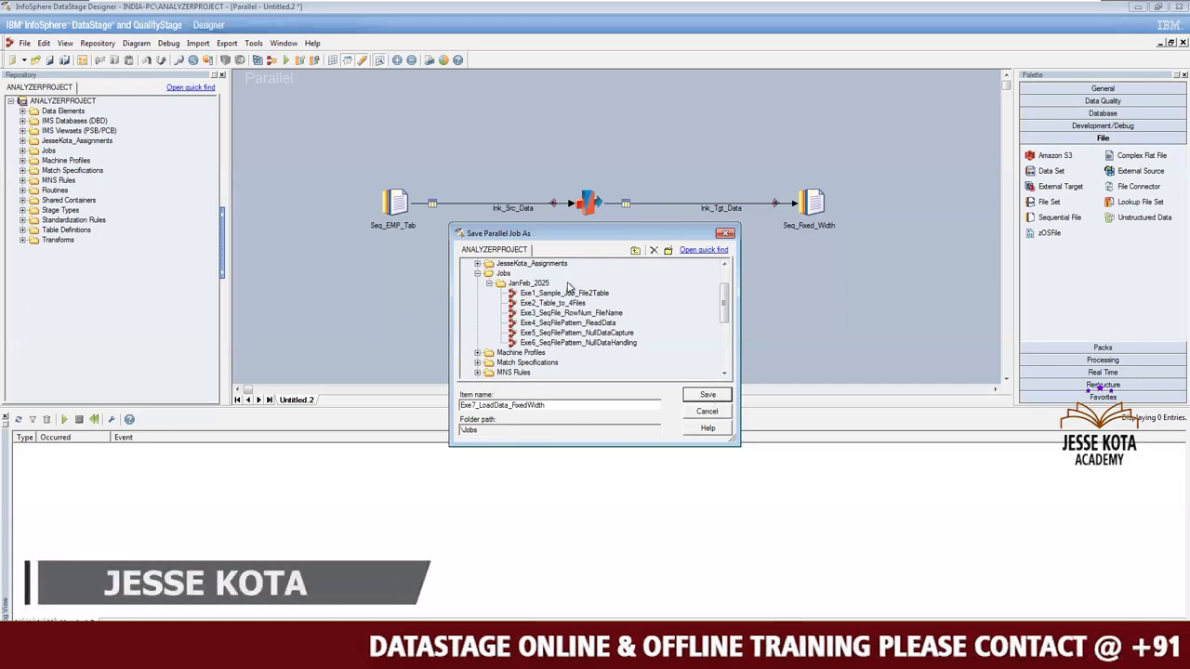
{"action": "left_click", "coordinate": [531, 283]}
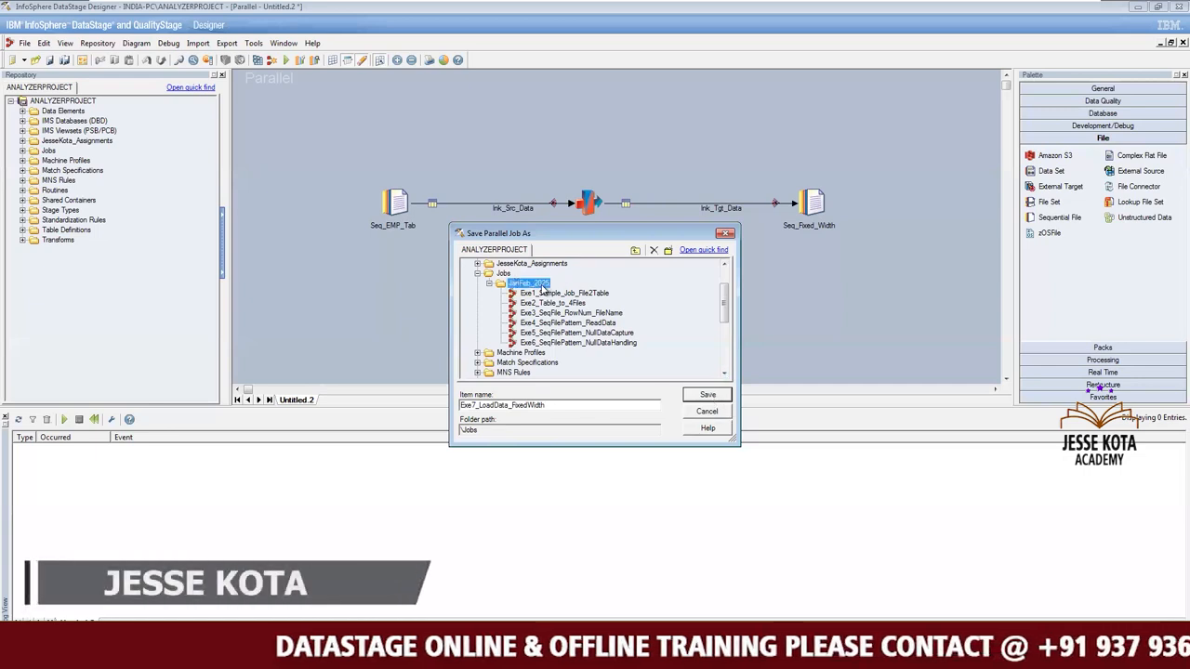
{"action": "left_click", "coordinate": [708, 395]}
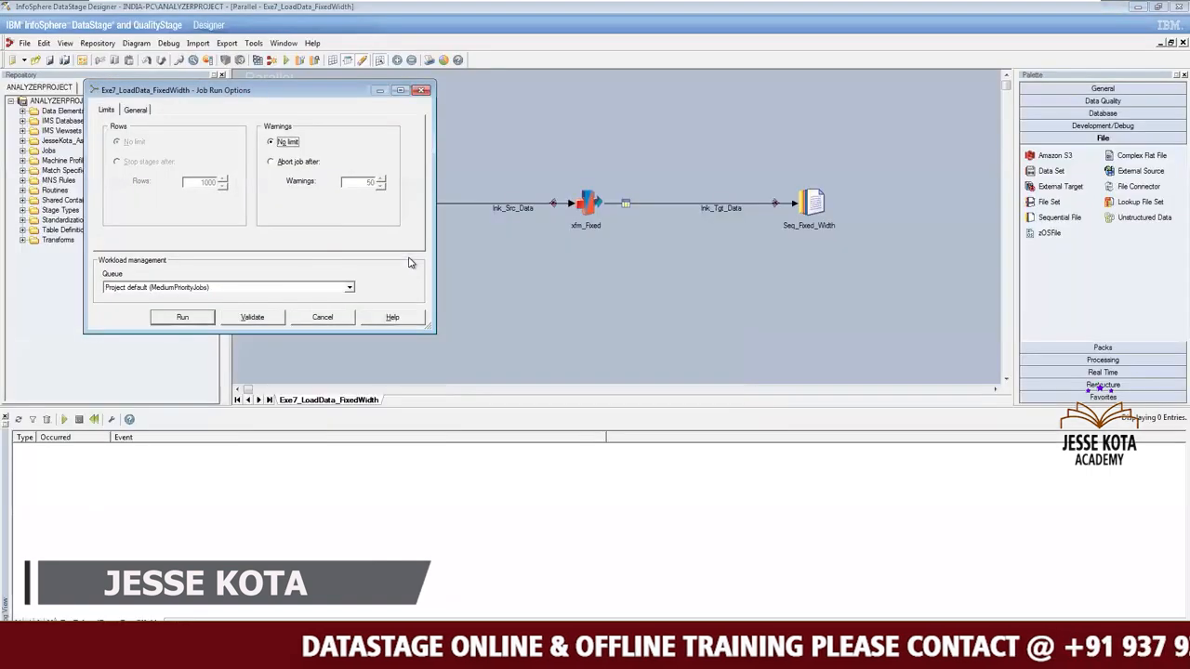
Run the Exe7_LoadData_FixedWidth job with no warning limit and the project default queue.
{"action": "left_click", "coordinate": [183, 316]}
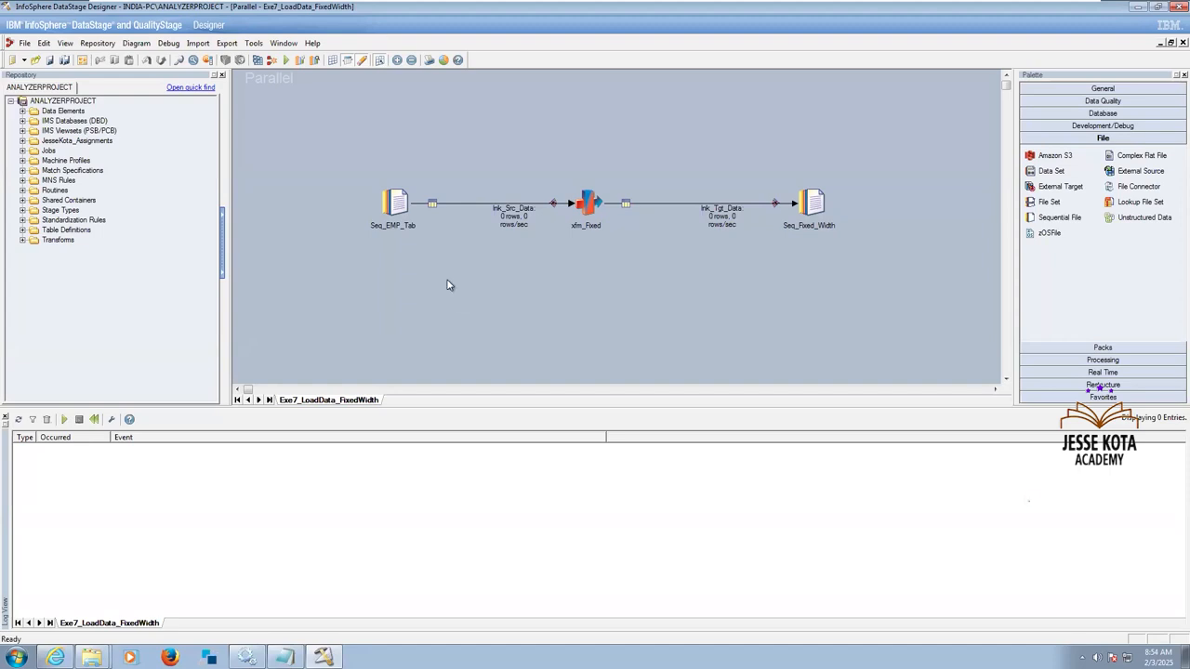
{"action": "left_click", "coordinate": [287, 61]}
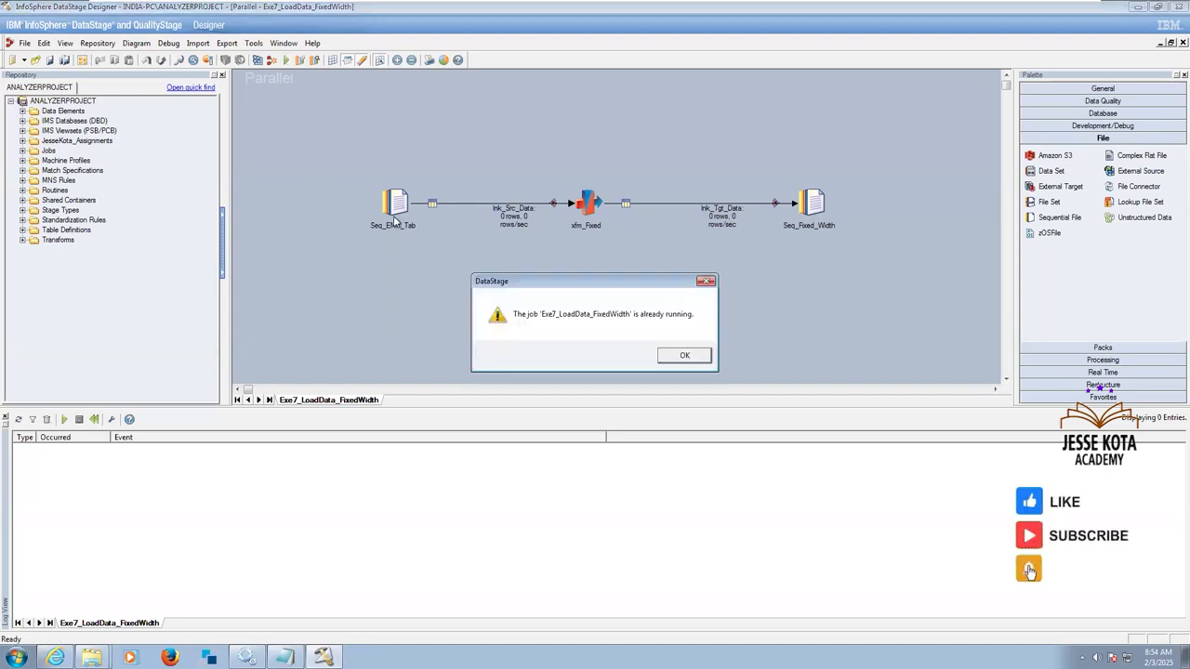
{"action": "left_click", "coordinate": [686, 356]}
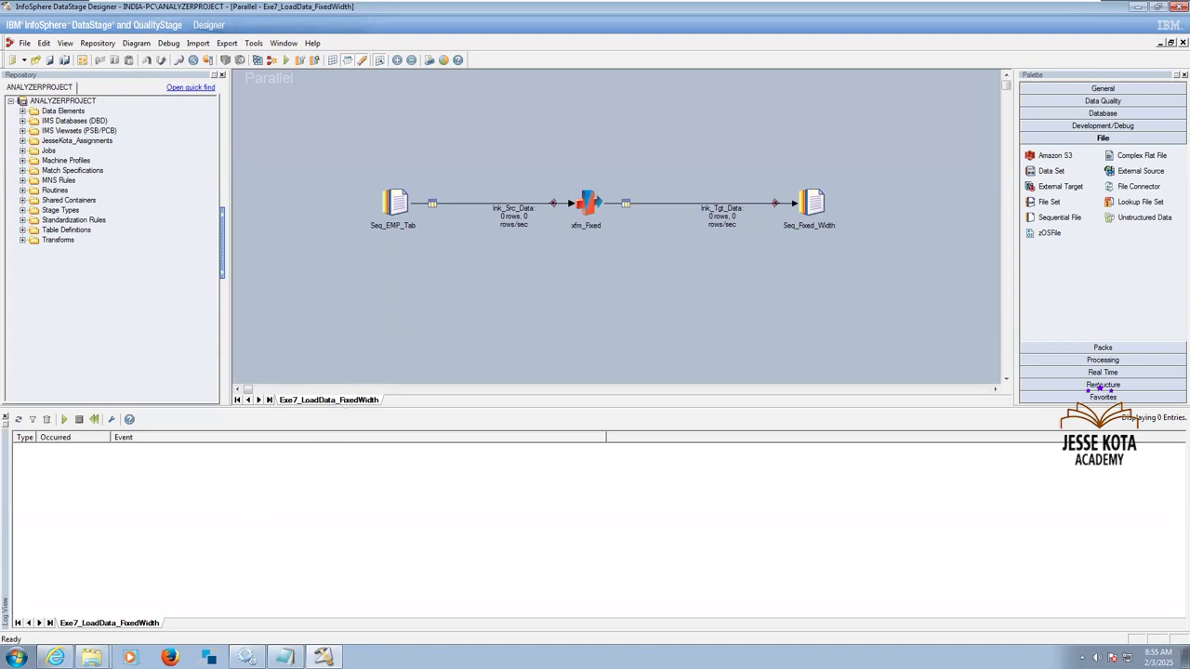
Open EMP_Fixed_Width from the Source folder in Notepad and enlarge its window to full screen.
{"action": "mouse_move", "coordinate": [285, 658]}
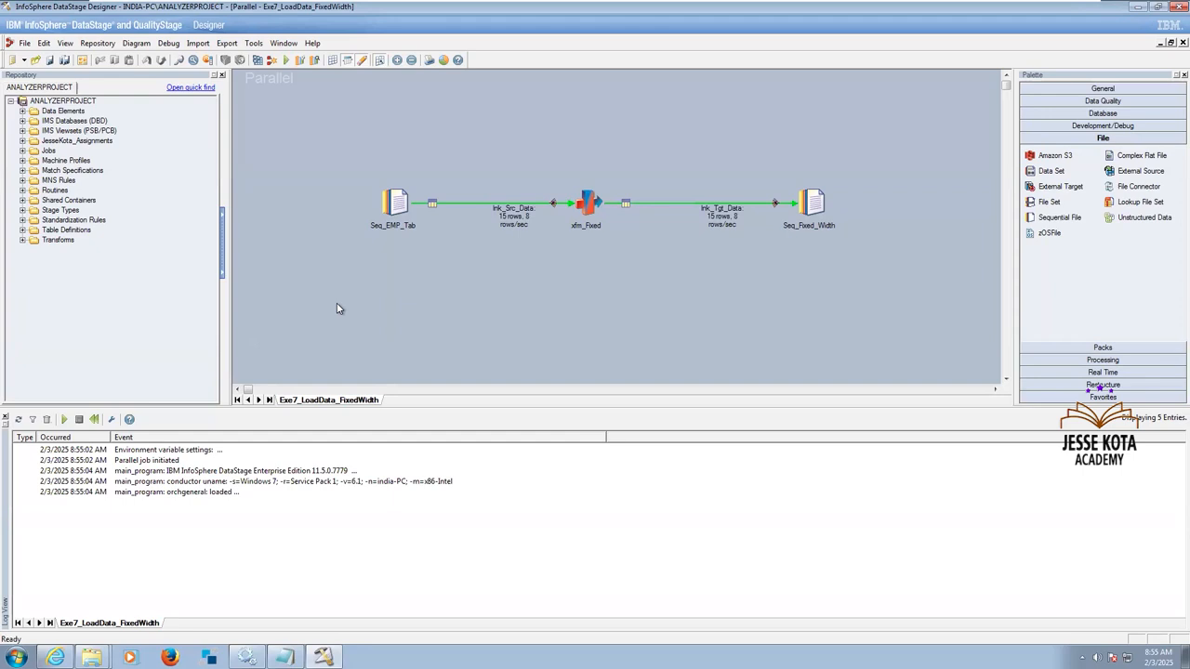
{"action": "mouse_move", "coordinate": [91, 657]}
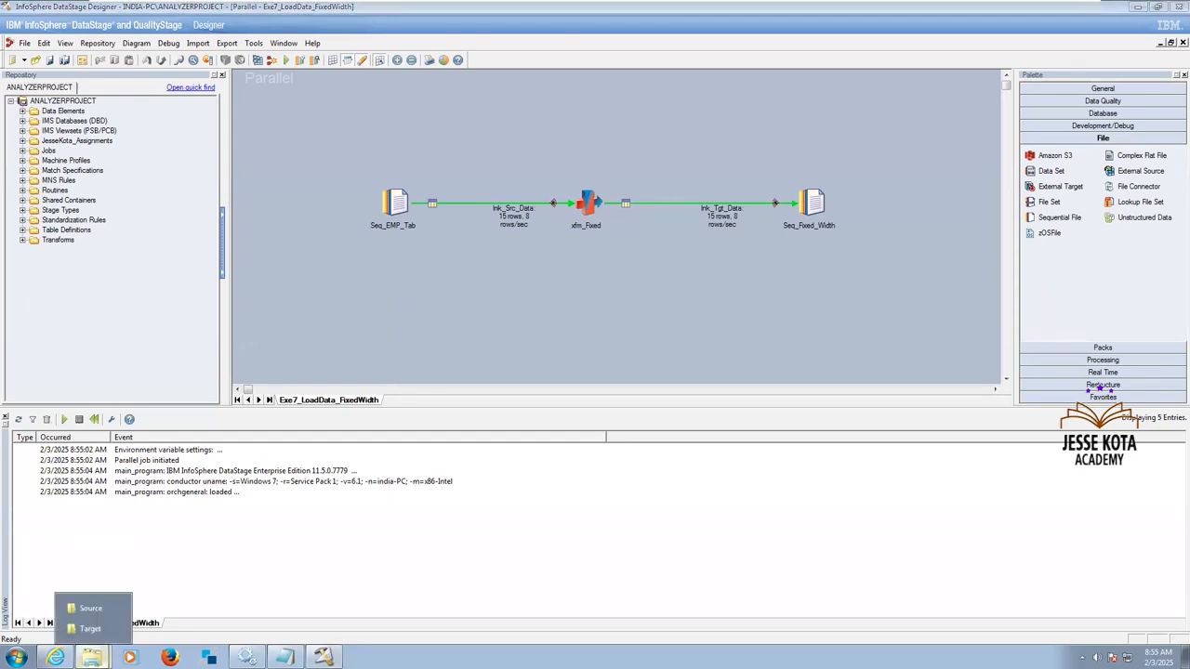
{"action": "left_click", "coordinate": [91, 609]}
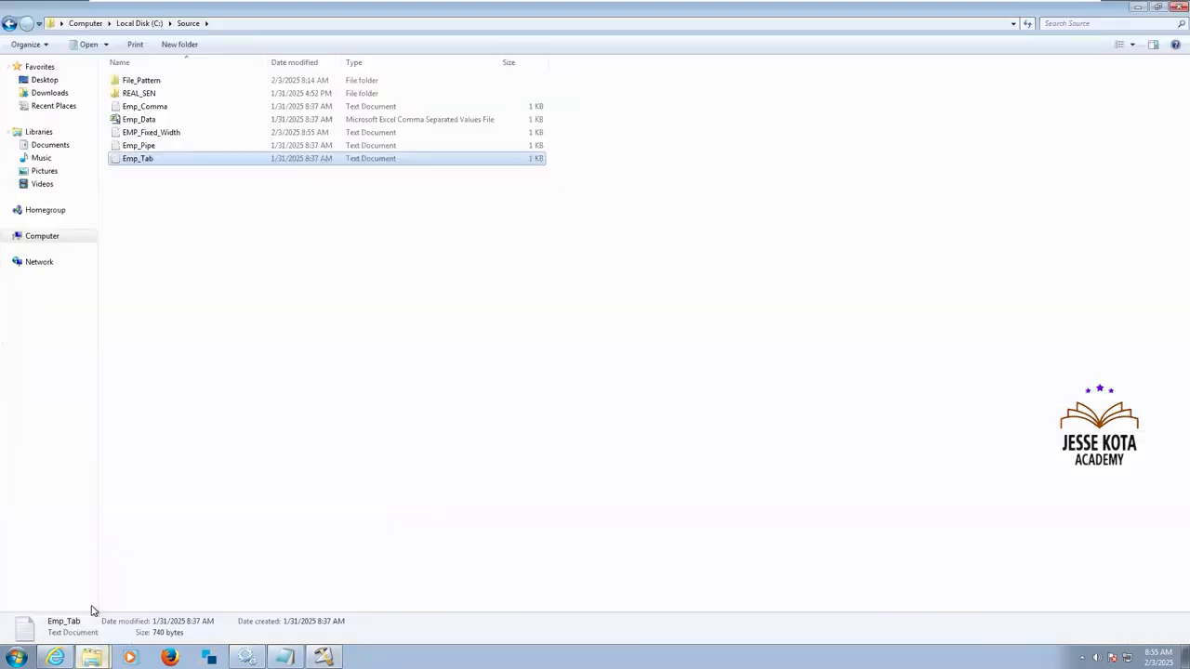
{"action": "left_click", "coordinate": [284, 309]}
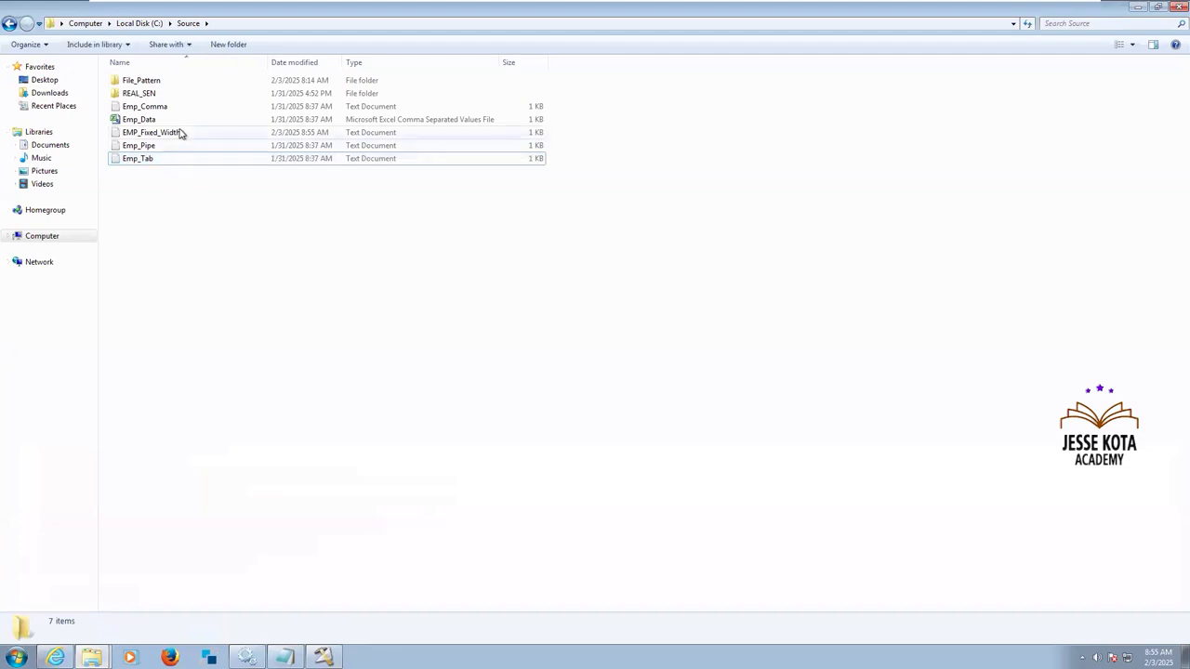
{"action": "double_click", "coordinate": [148, 132]}
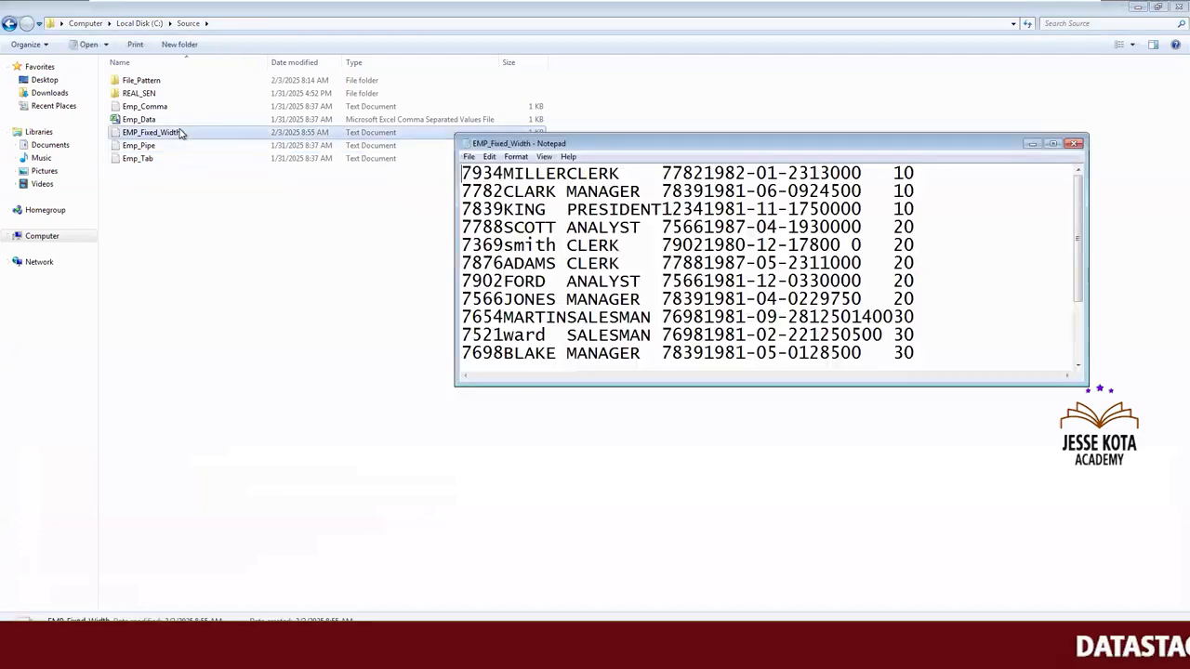
{"action": "left_click", "coordinate": [1054, 144]}
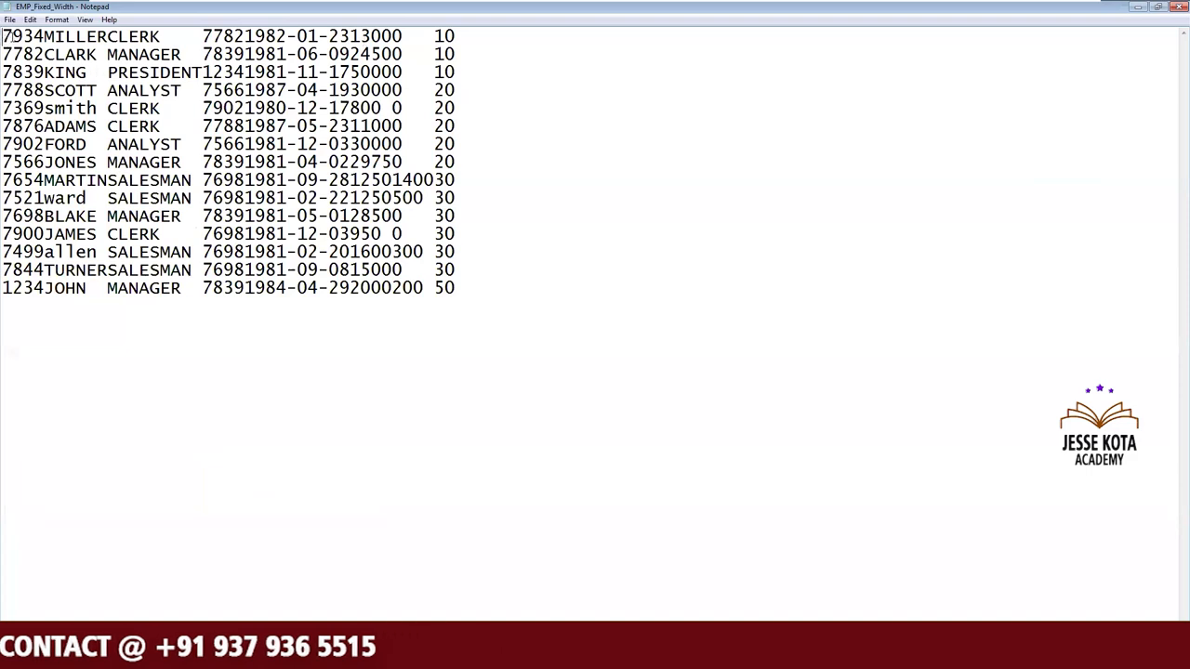
Examine the fixed width layout in EMP_Fixed_Width, highlighting the first row's employee number, a six-character employee name and the PRESIDENT job value.
{"action": "key", "text": "shift+Right"}
{"action": "key", "text": "shift+Right"}
{"action": "key", "text": "shift+Right"}
{"action": "key", "text": "shift+Right"}
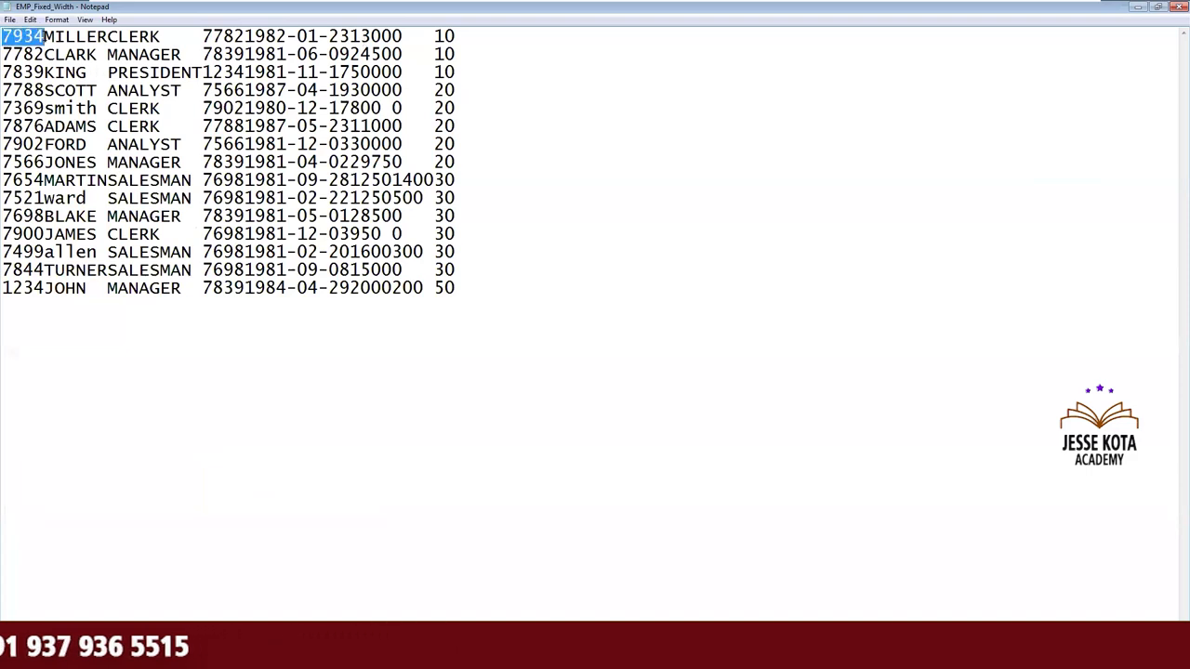
{"action": "key", "text": "Left"}
{"action": "left_click_drag", "start_coordinate": [44, 36], "coordinate": [4, 37]}
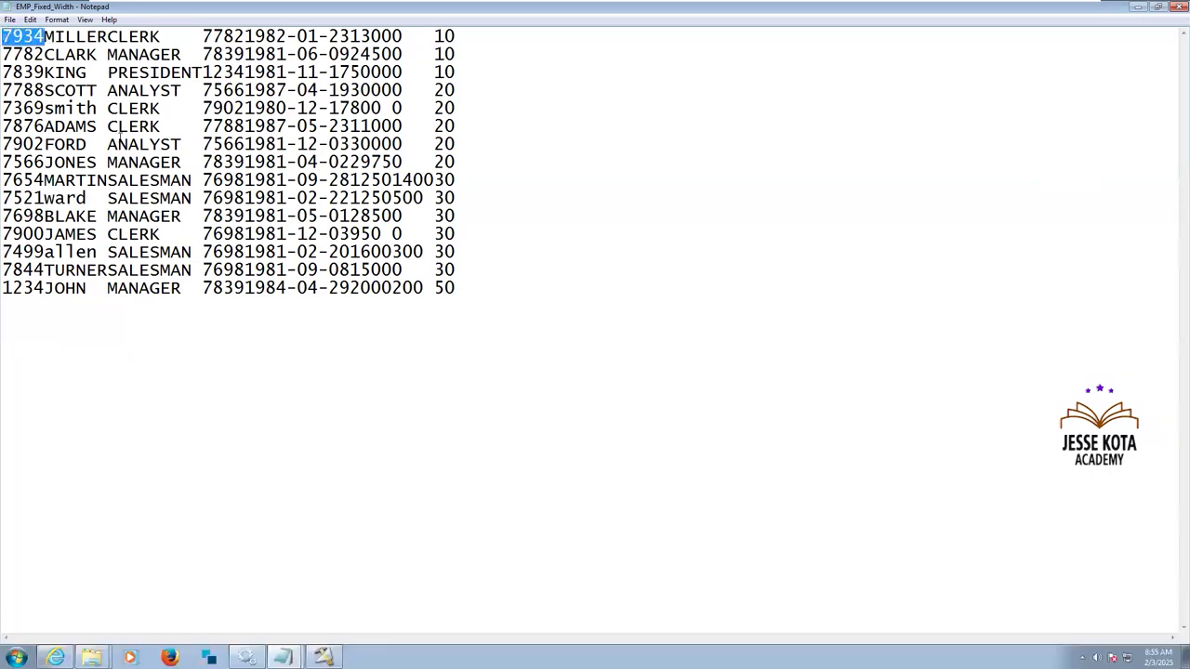
{"action": "left_click_drag", "start_coordinate": [108, 180], "coordinate": [61, 180]}
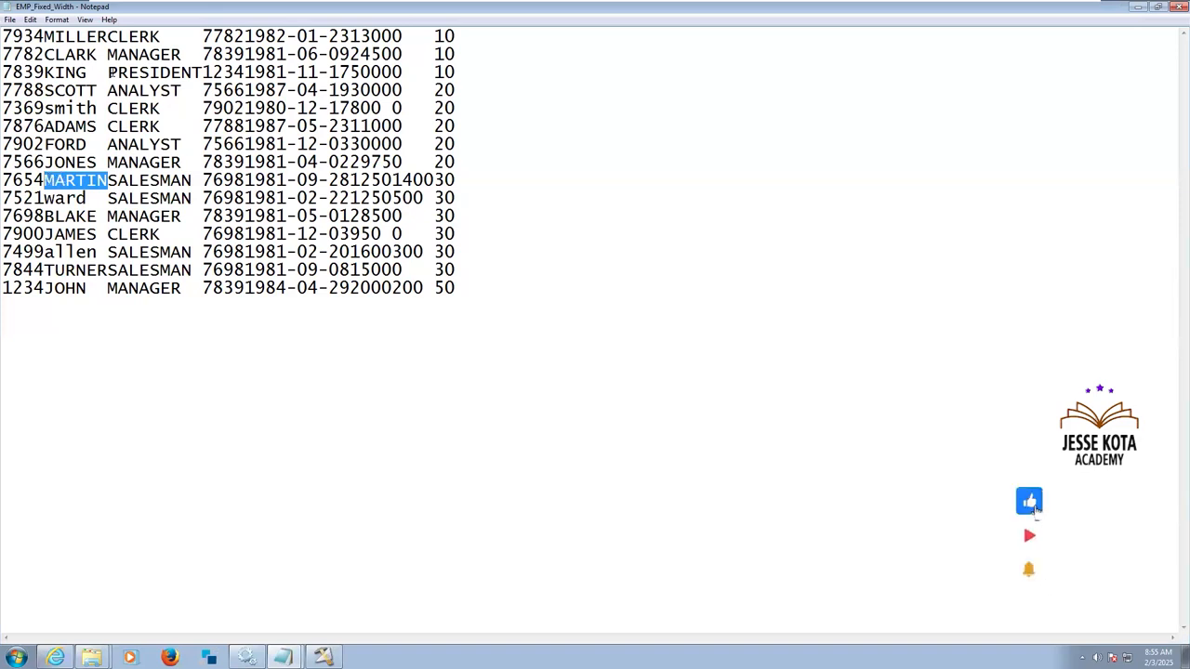
{"action": "left_click_drag", "start_coordinate": [108, 72], "coordinate": [171, 72]}
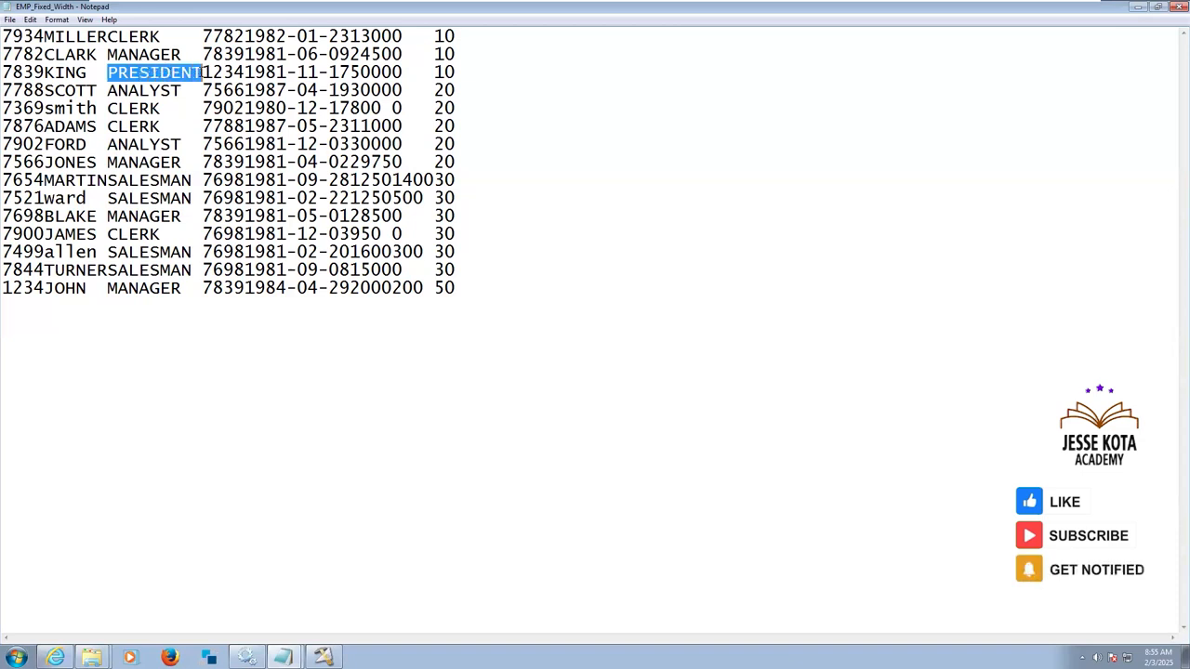
{"action": "left_click", "coordinate": [266, 180]}
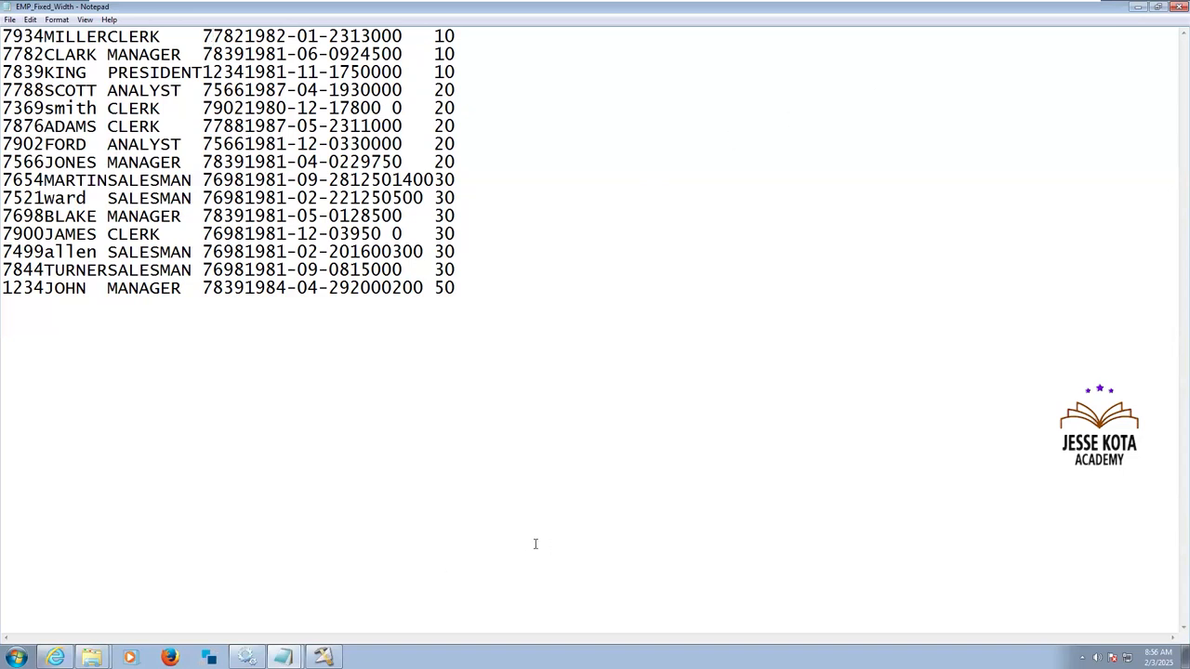
Switch to DataStage Designer and check the lnk_Tgt_Data column types and lengths in the xfm_Fixed Transformer, ending with DEPTNO, without keeping changes.
{"action": "key", "text": "alt+Tab"}
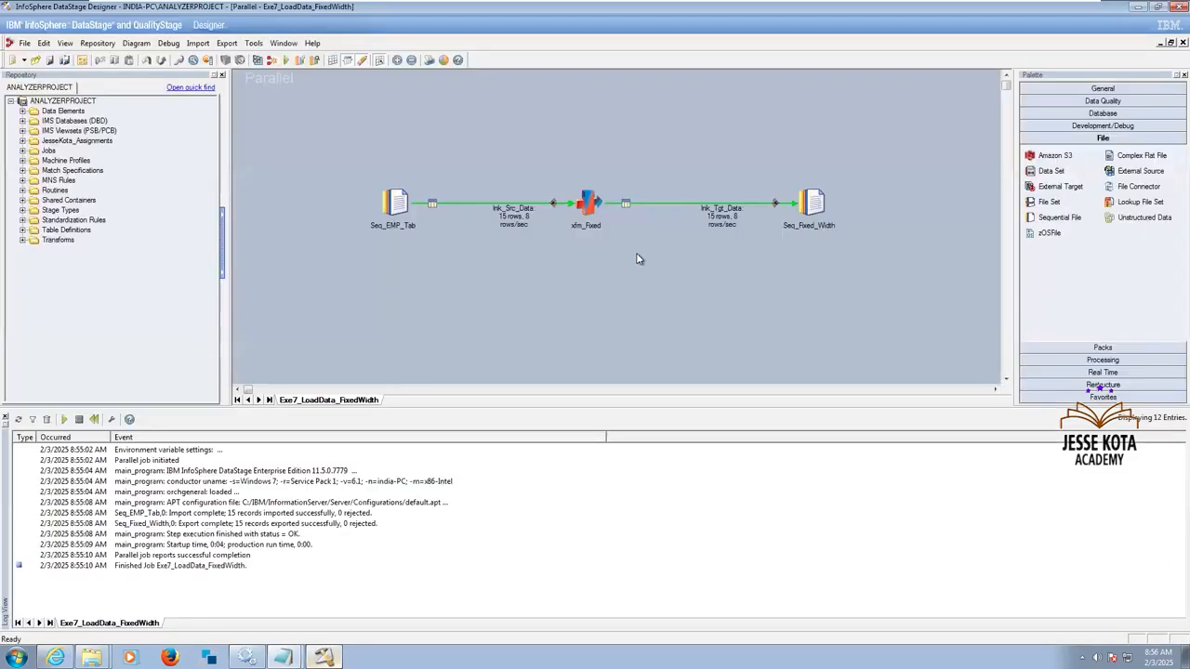
{"action": "double_click", "coordinate": [596, 202]}
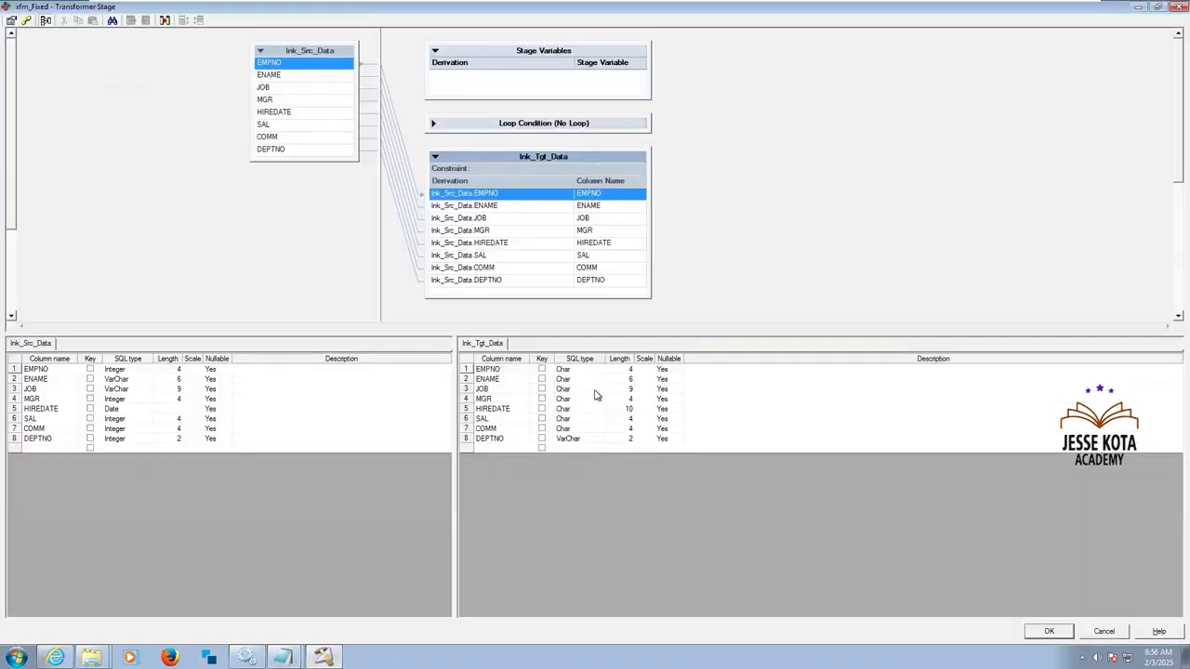
{"action": "left_click", "coordinate": [570, 439]}
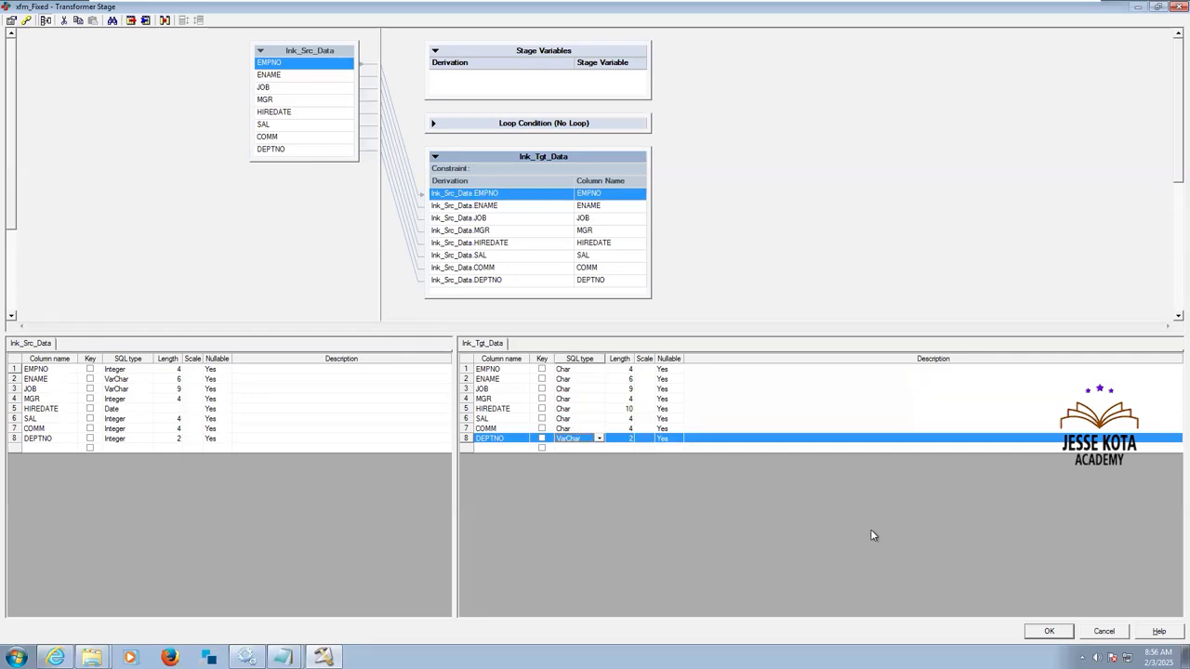
{"action": "left_click", "coordinate": [1104, 631]}
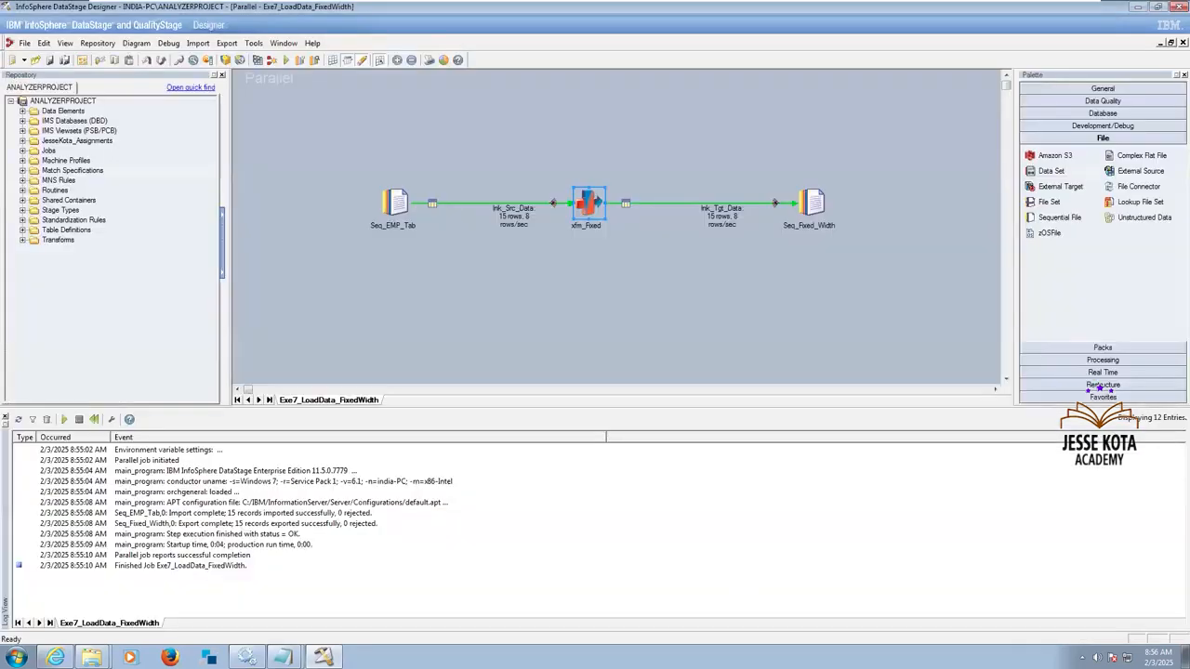
Bring the EMP_Fixed_Width file back up in Notepad and close it, and close the Exe7_LoadData_FixedWidth job in DataStage Designer.
{"action": "mouse_move", "coordinate": [282, 657]}
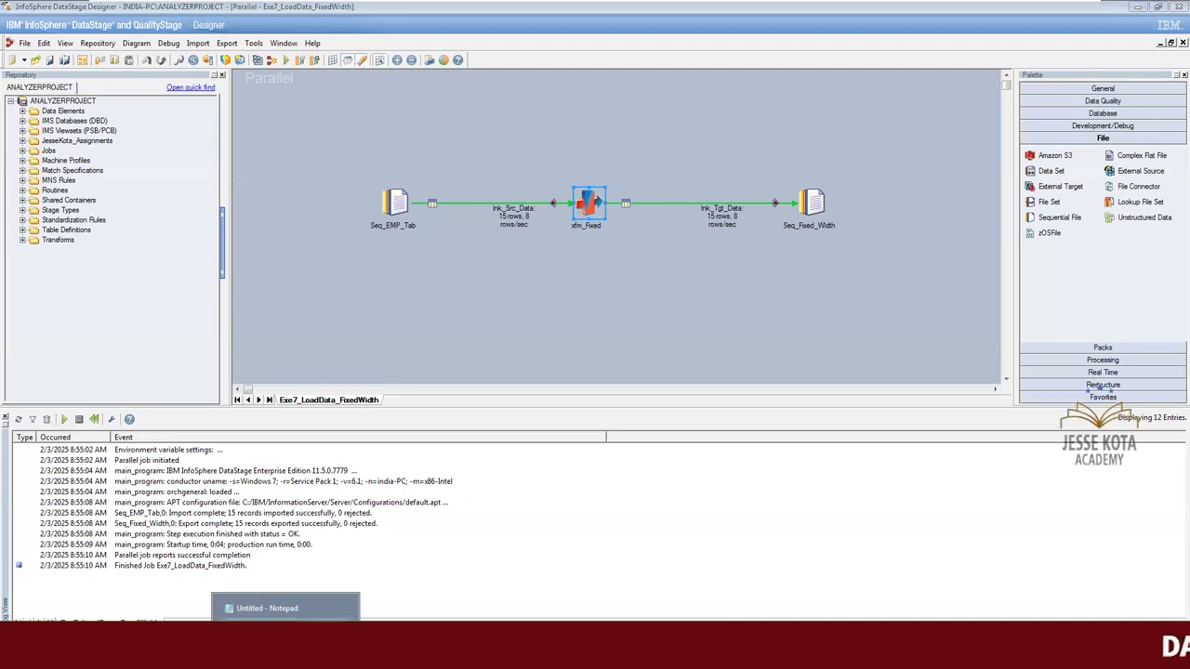
{"action": "left_click", "coordinate": [282, 614]}
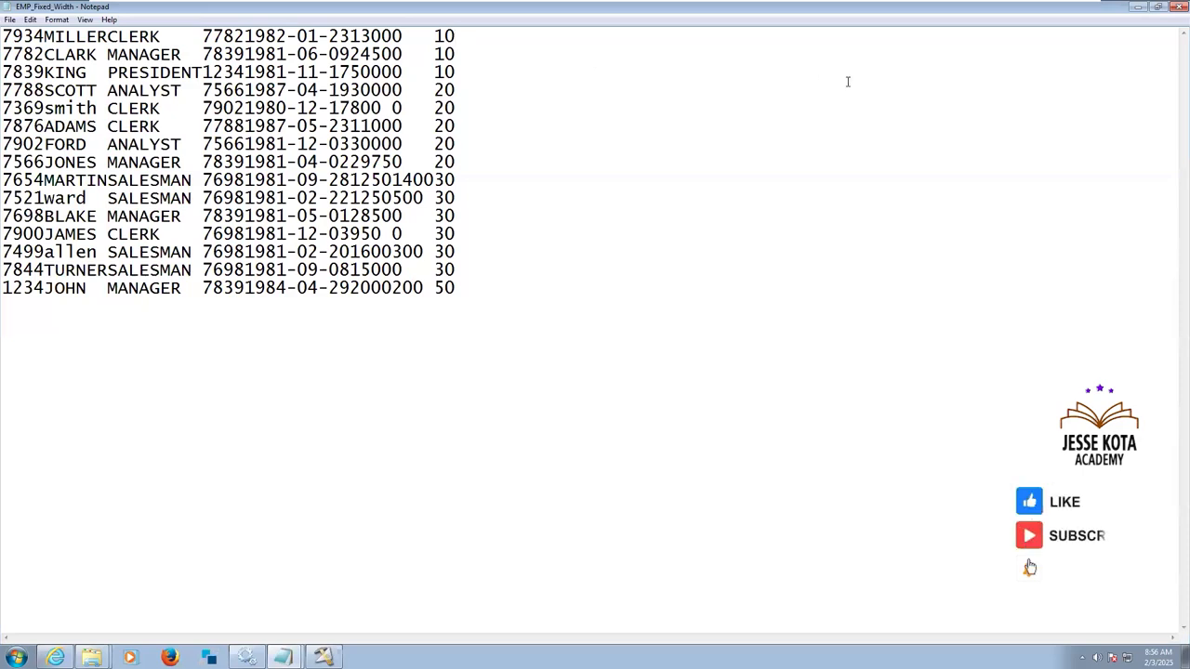
{"action": "left_click", "coordinate": [1175, 6]}
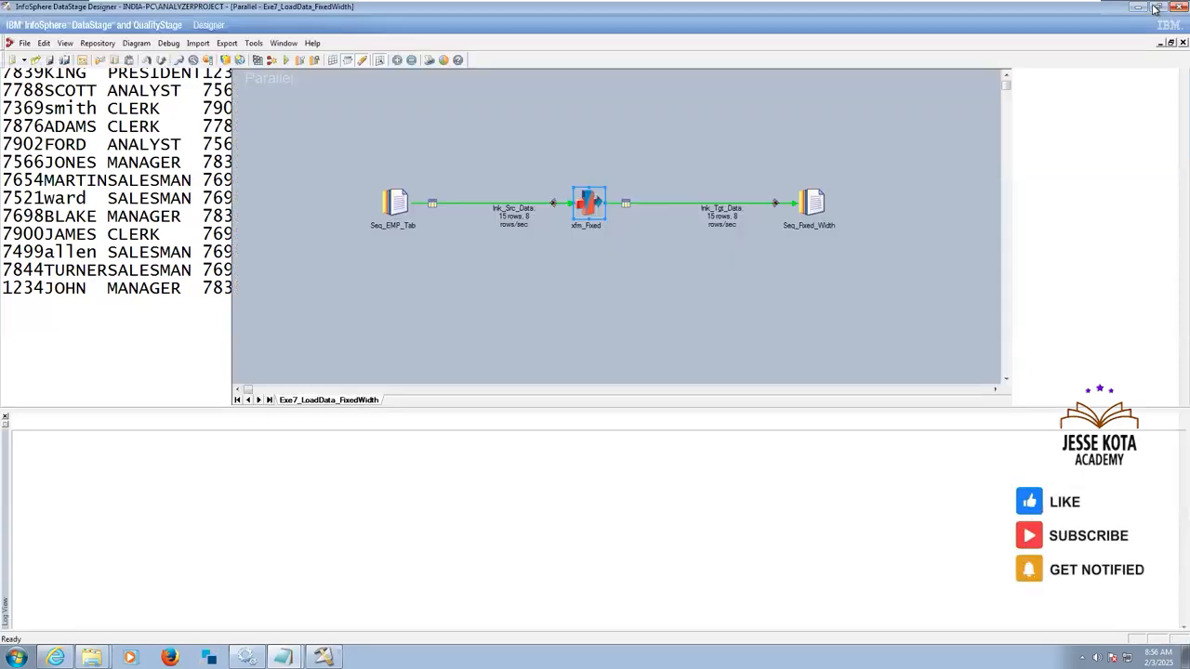
{"action": "left_click", "coordinate": [750, 326]}
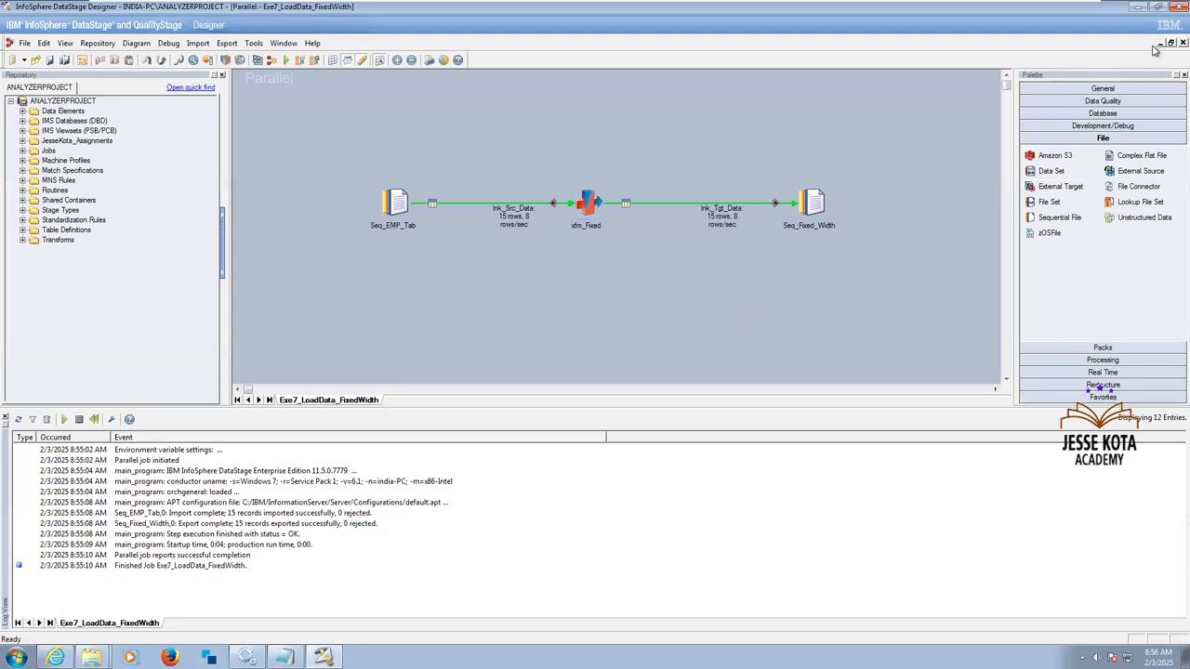
{"action": "left_click", "coordinate": [1182, 43]}
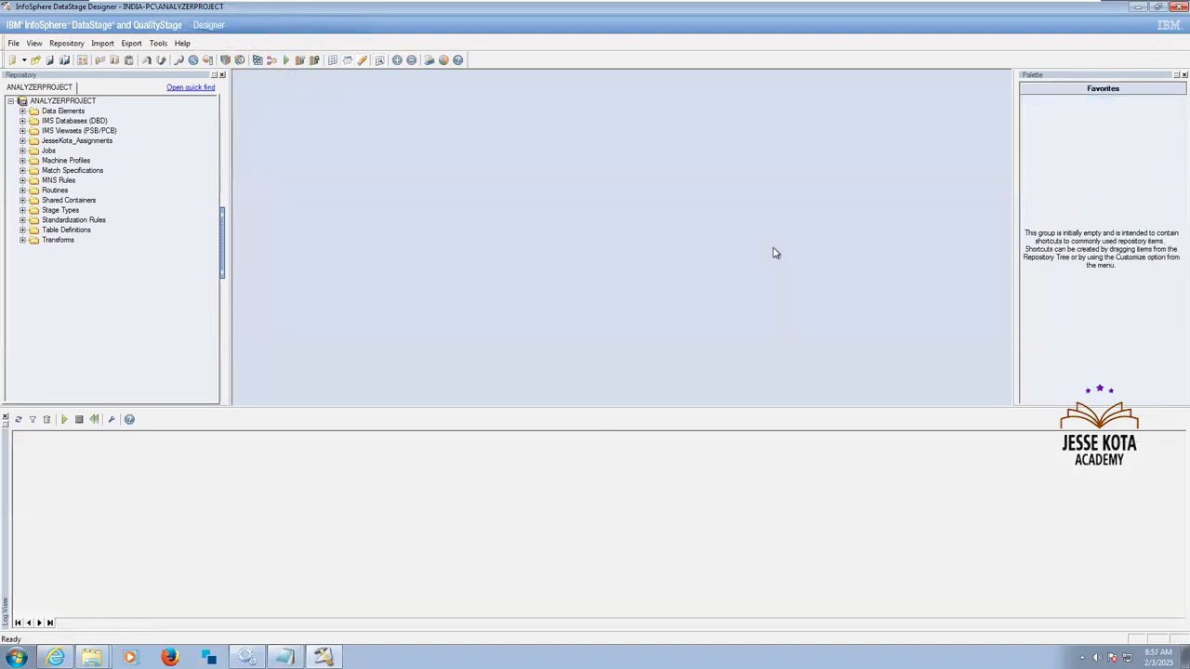
{"action": "mouse_move", "coordinate": [1010, 23]}
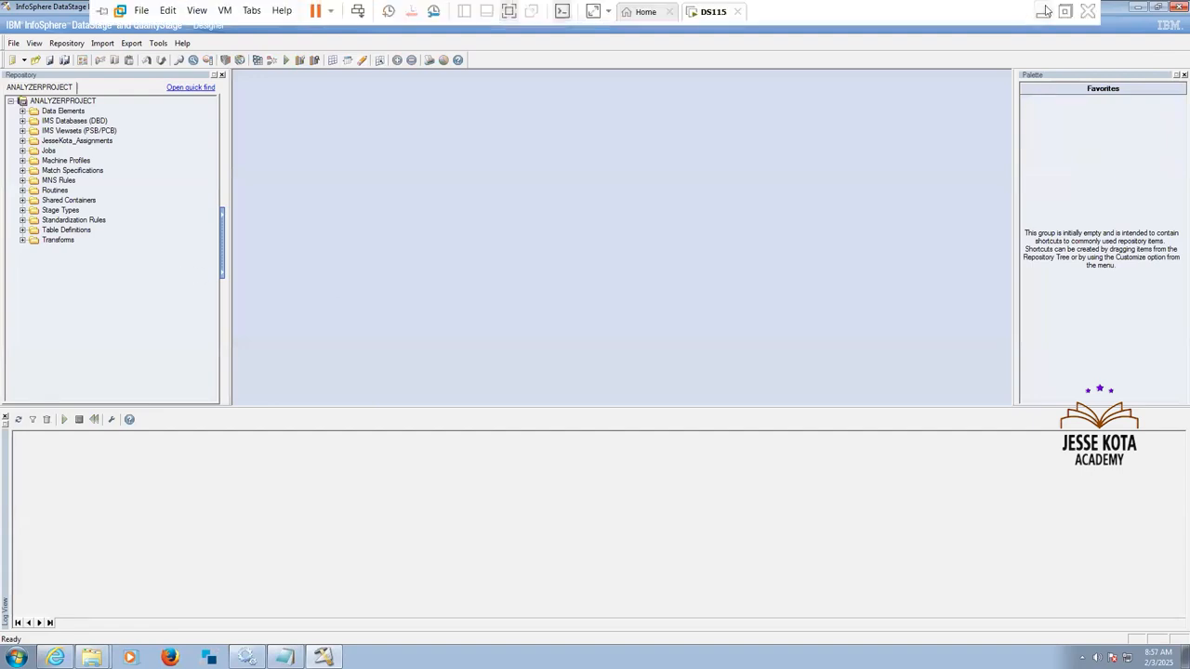